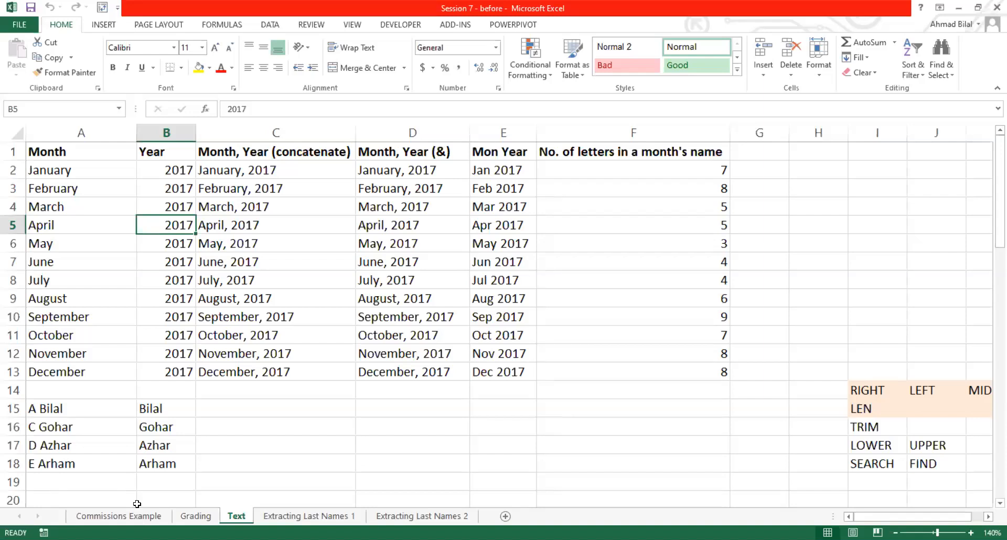
Review the Commissions Example sheet and inspect the VLOOKUP grade formula in C2 of the Grading sheet
click(140, 508)
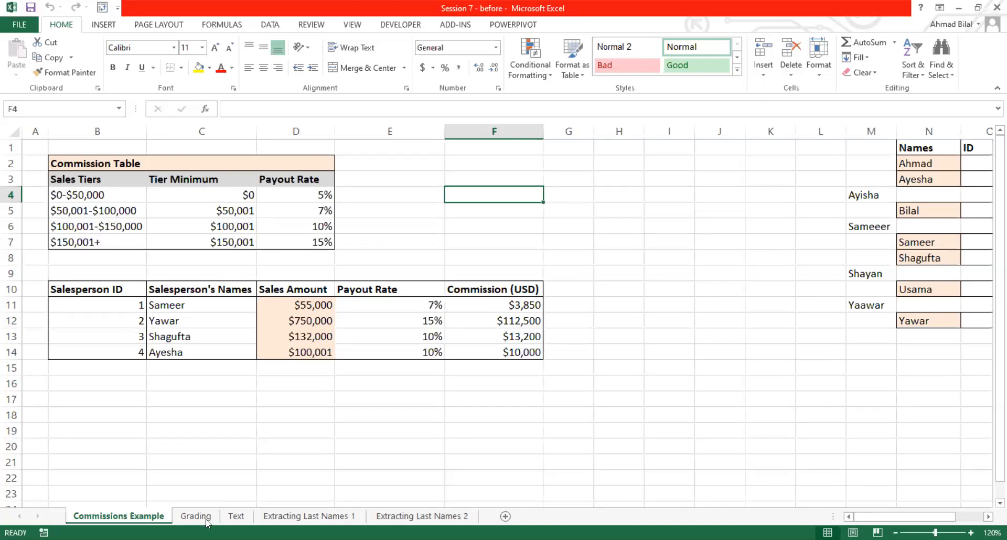
key(ctrl+Page_Down)
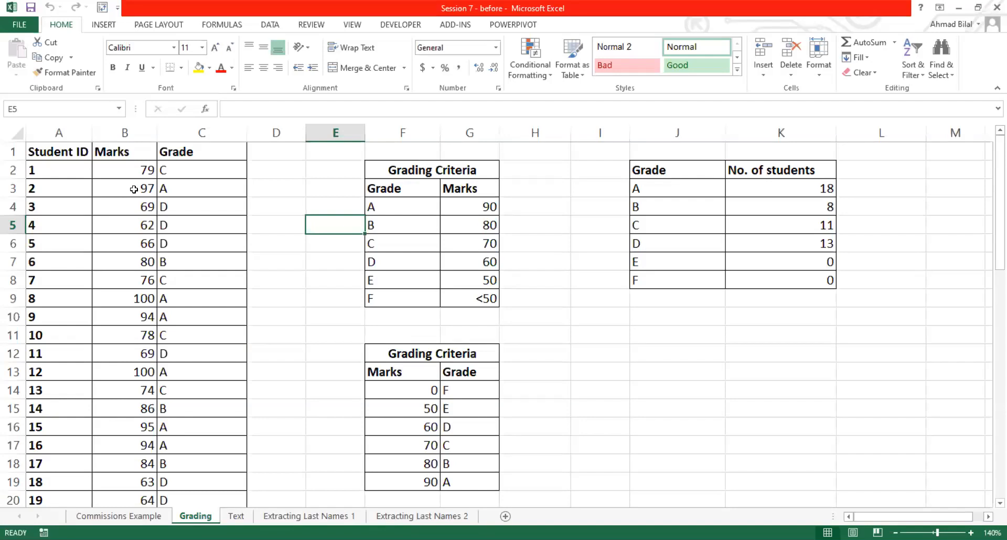
click(127, 166)
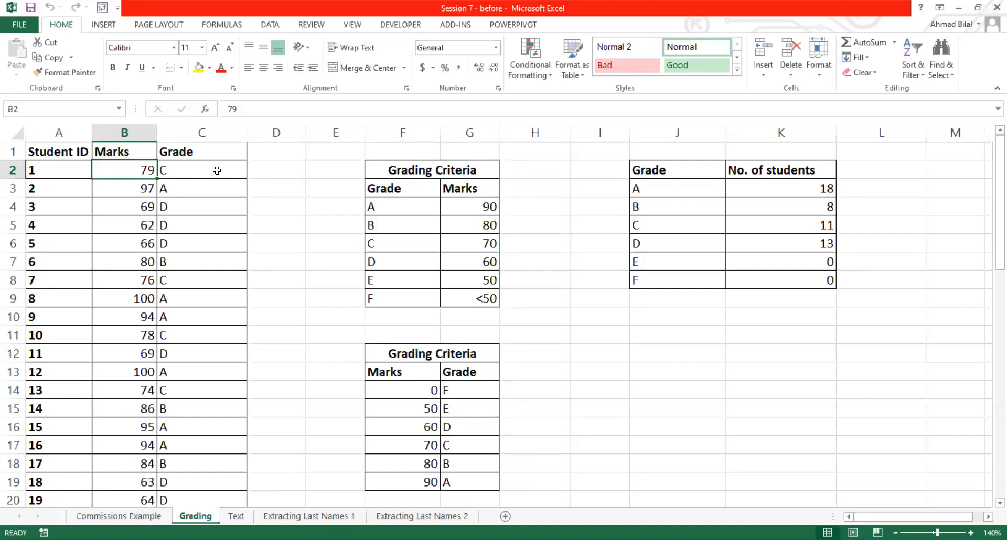
click(216, 171)
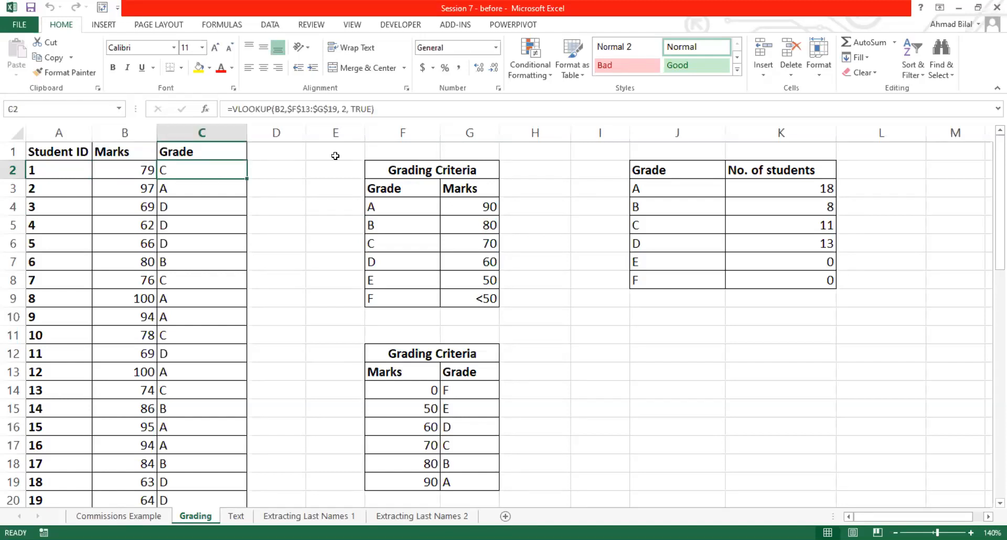
key(F2)
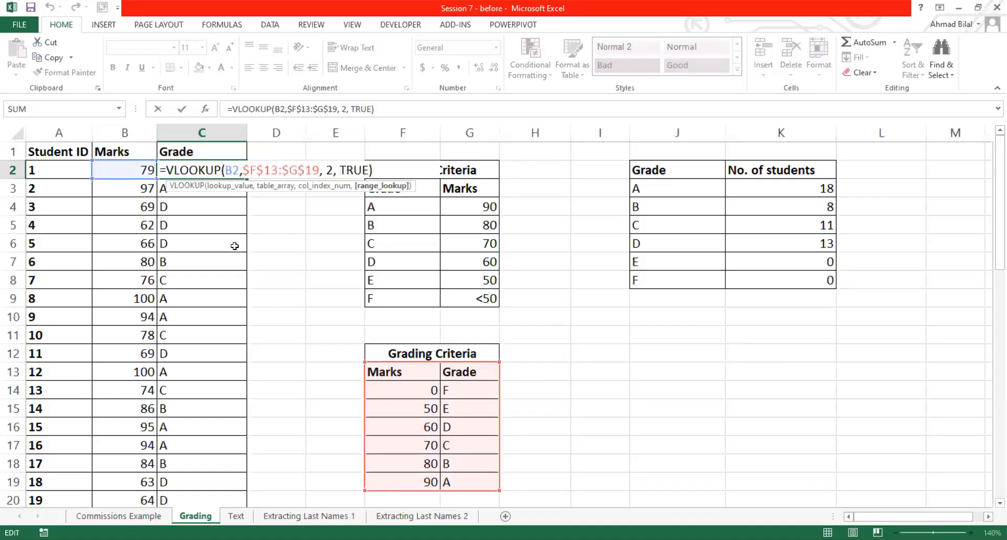
key(Escape)
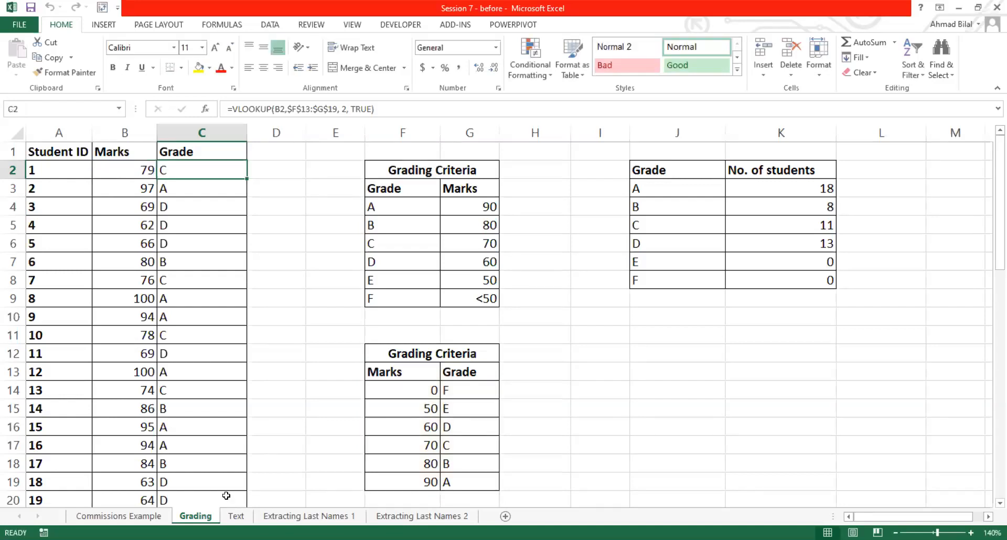
On the Text sheet, examine the CONCATENATE formula in C2 and its source Month and Year columns, A1:B13
click(247, 519)
click(790, 258)
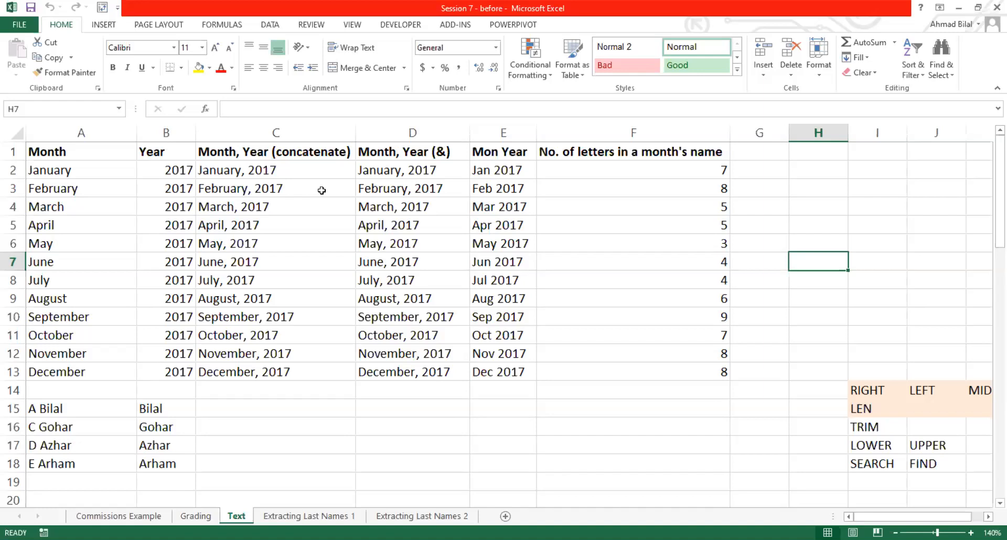
click(344, 173)
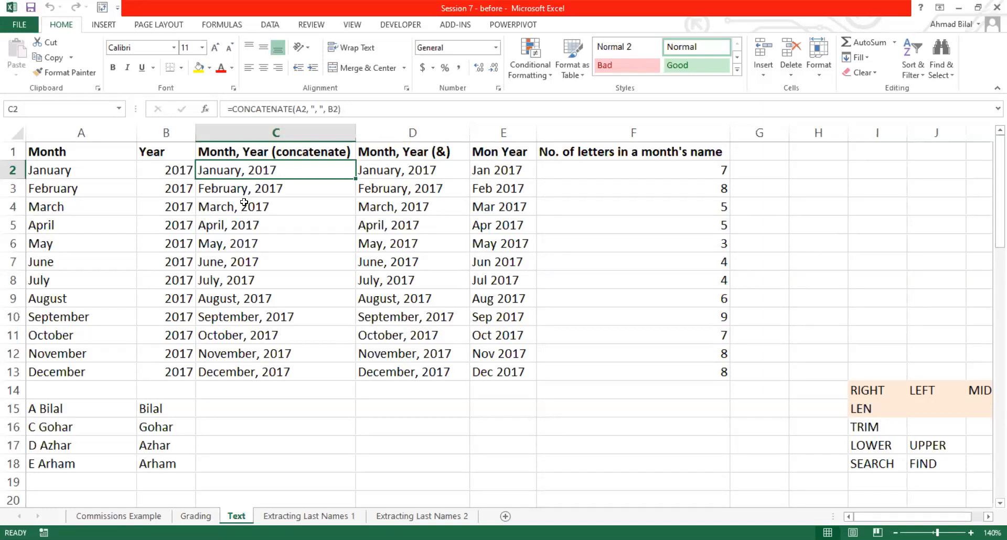
click(117, 170)
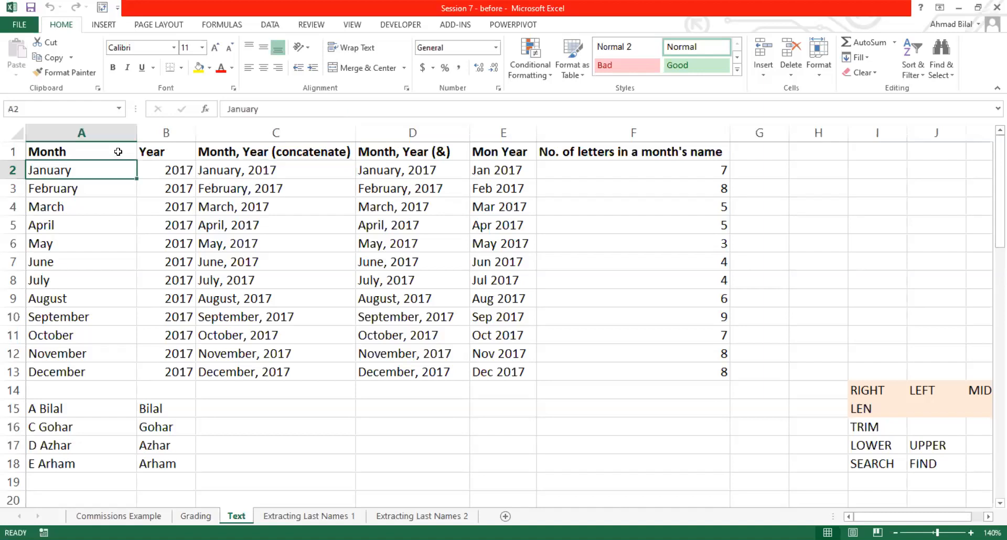
mouse_move(118, 151)
mouse_down()
mouse_move(169, 218)
mouse_move(173, 336)
mouse_up()
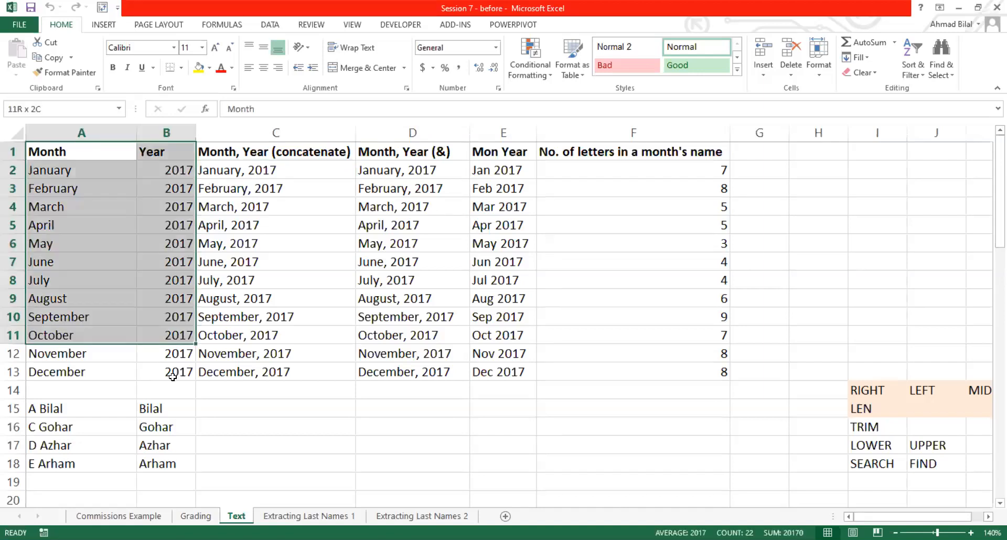
drag(125, 247, 168, 372)
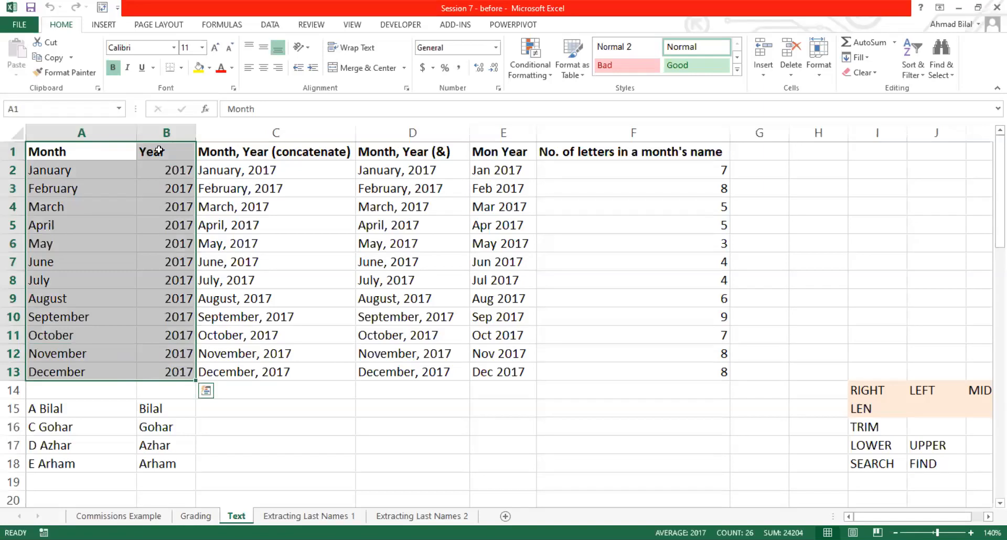
Examine the concatenate and Mon Year headings, and compare the month names in A2:A13 with the letter-count column
click(333, 151)
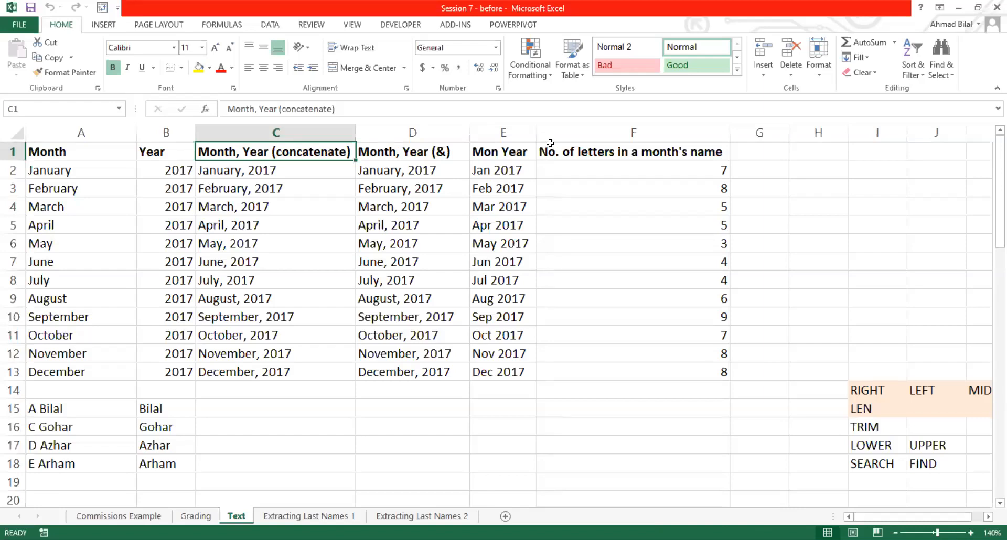
click(505, 152)
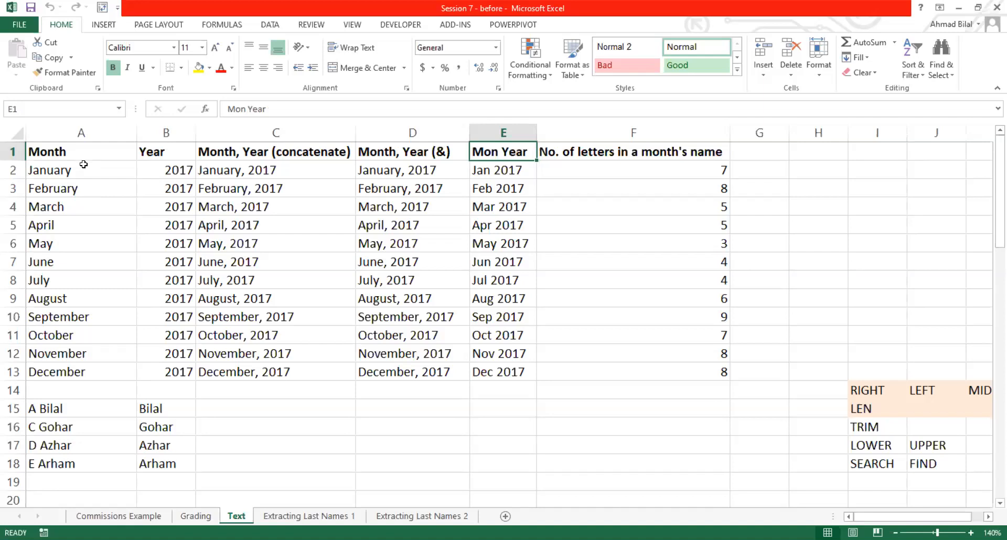
drag(84, 167, 81, 373)
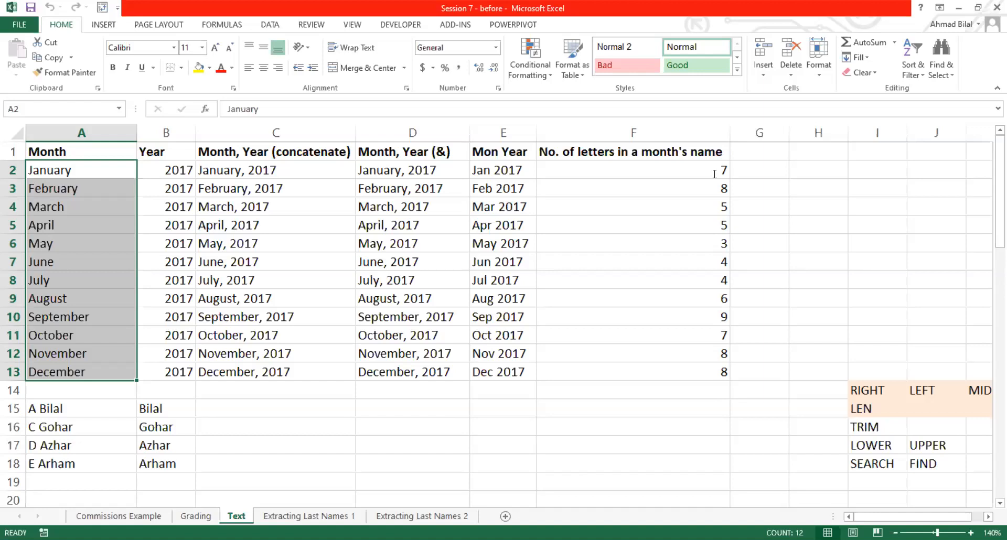
click(609, 184)
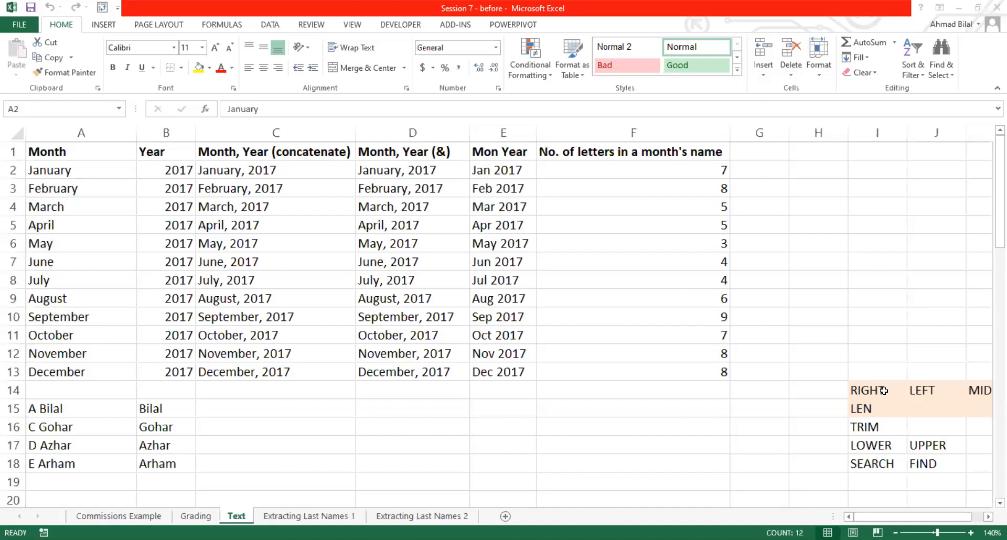
Look through the RIGHT, LEFT and MID entries in row 14 of the text function list
click(936, 391)
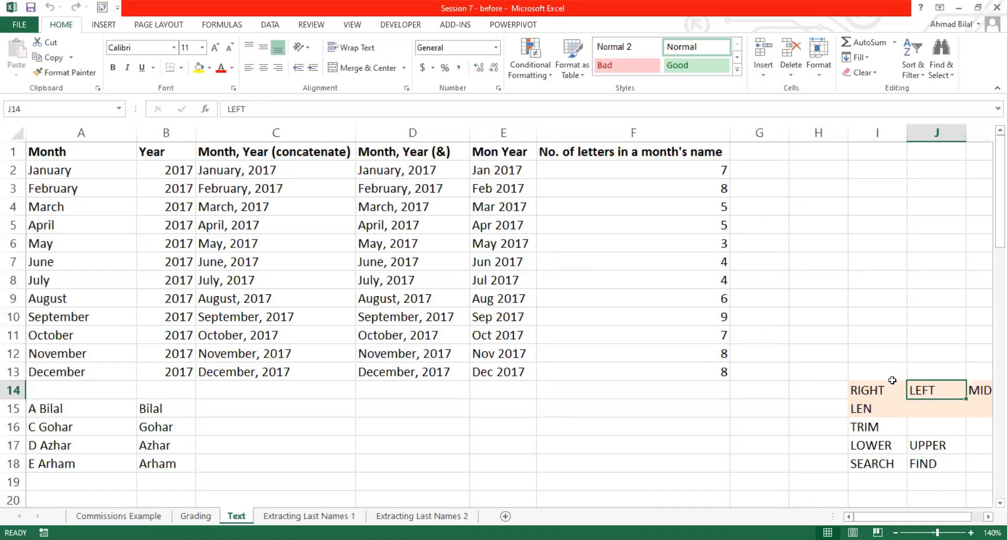
key(Right)
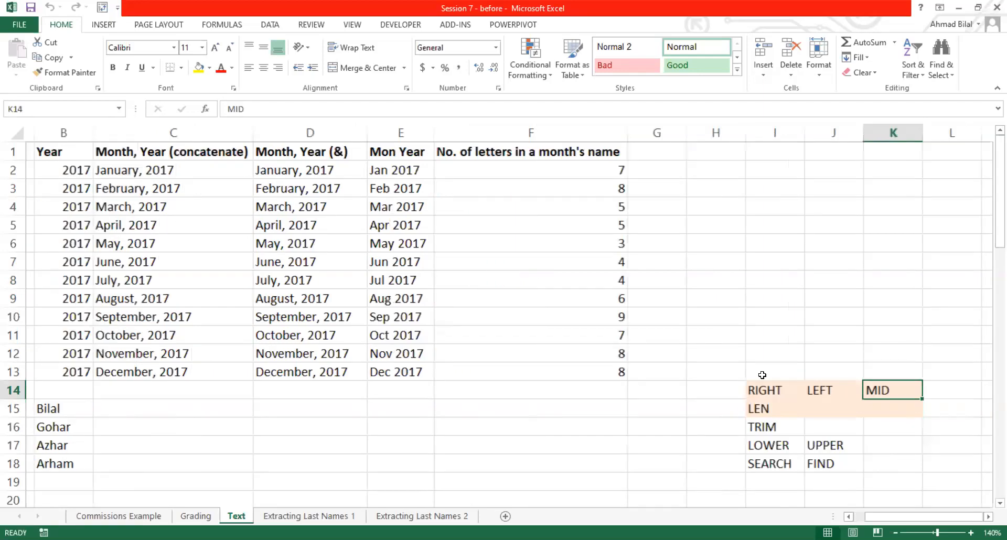
key(Left)
key(Left)
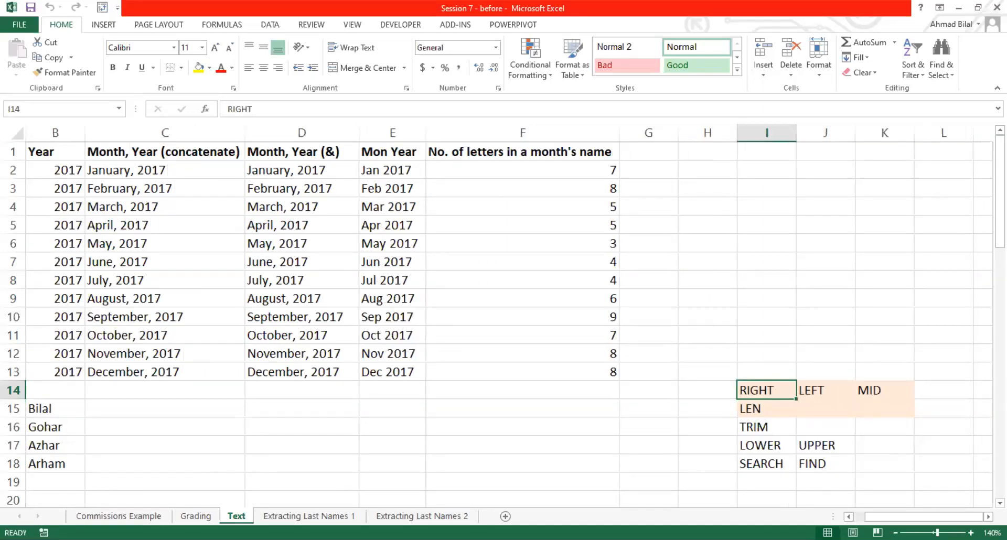
key(alt+Tab)
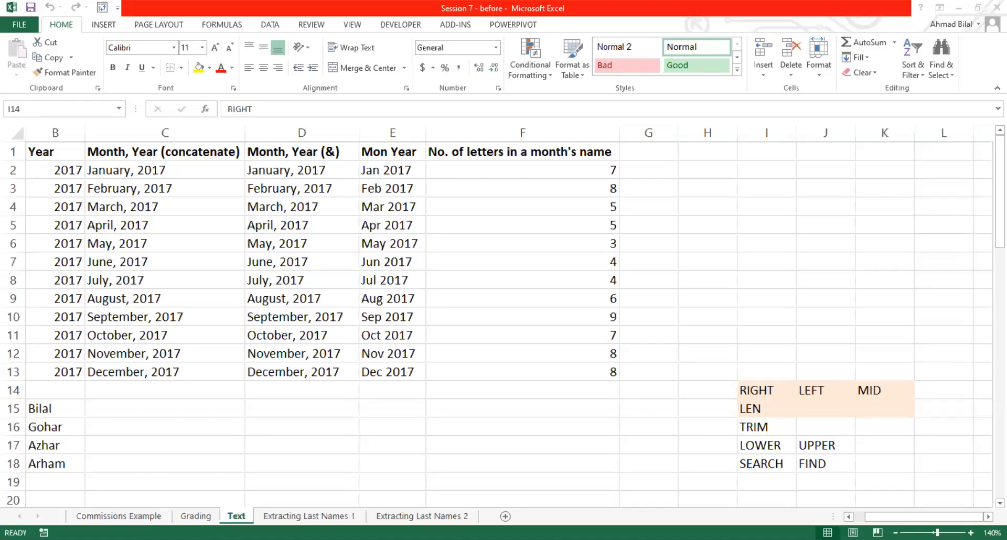
click(853, 391)
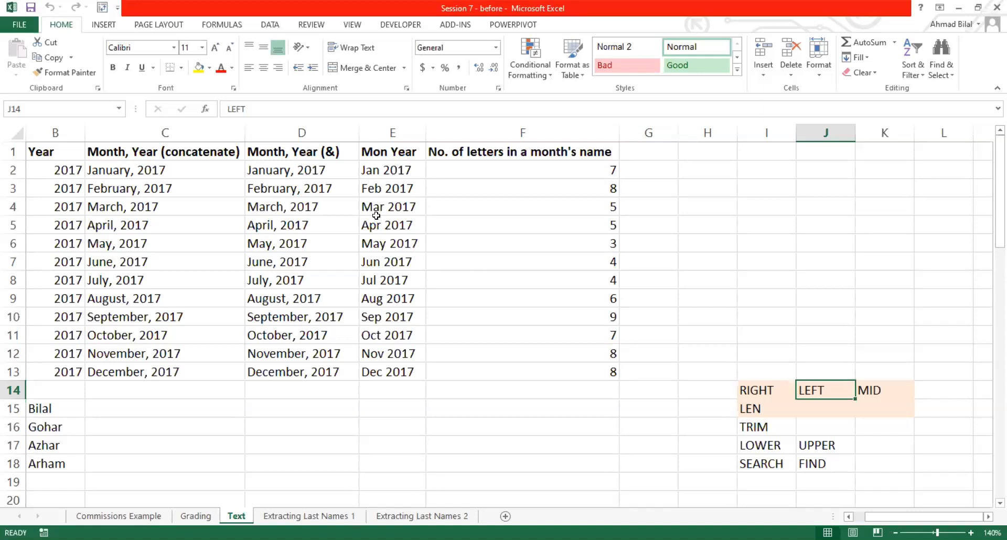
Inspect the formula using LEFT in E2 and the month names in A2:A13 that the Mon Year column abbreviates
click(366, 167)
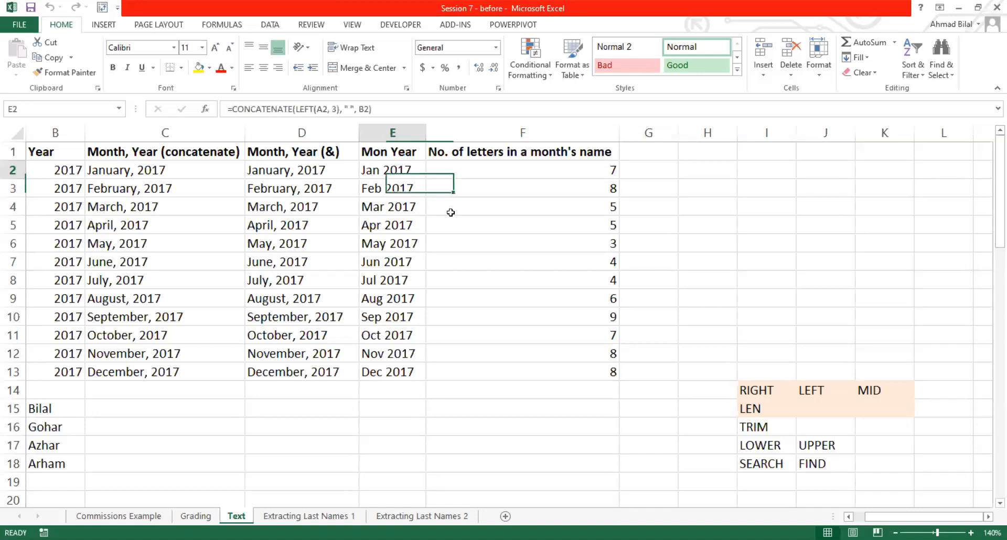
key(Home)
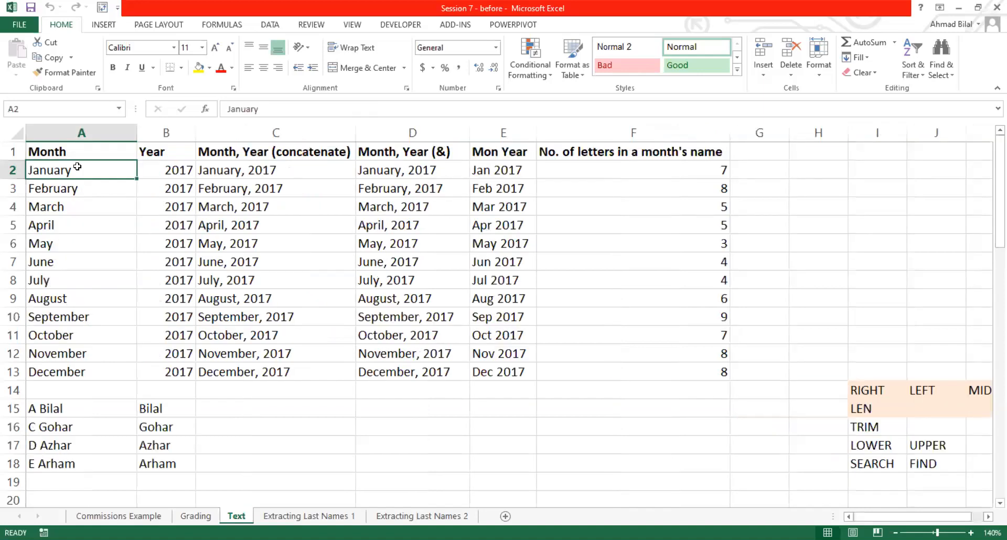
drag(77, 167, 73, 370)
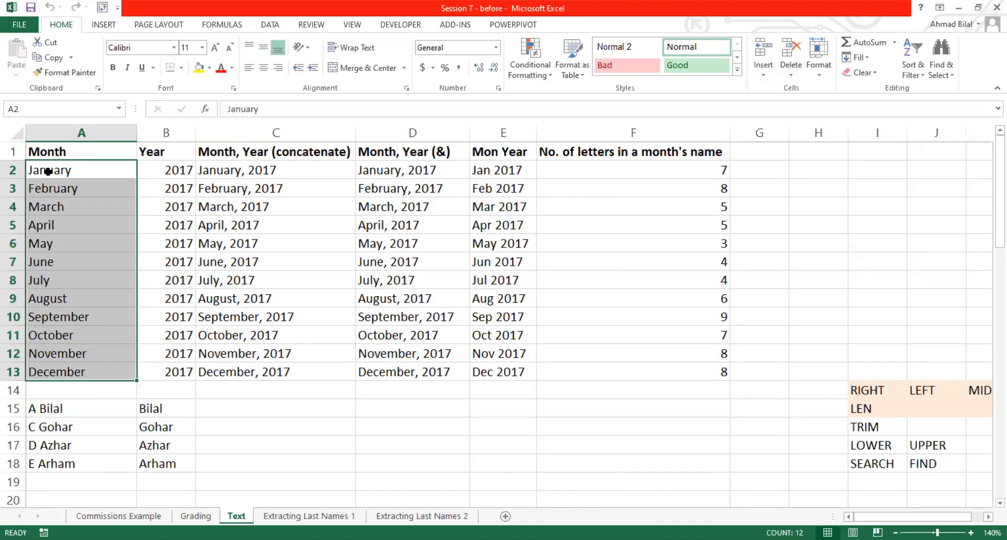
Examine the names starting at A15 and inspect the RIGHT formula in B15 without changing it
scroll(108, 333, down, 1)
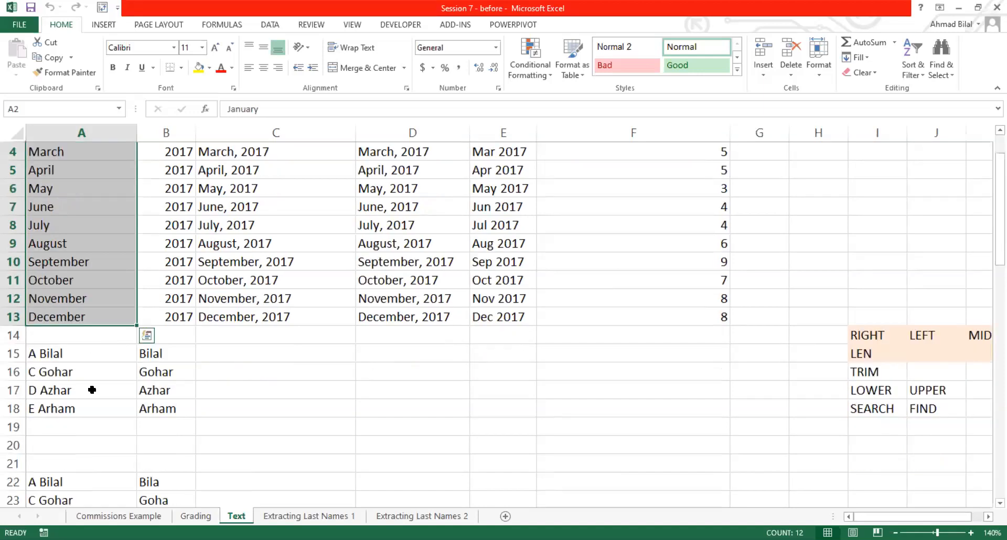
key(ctrl+Down)
key(ctrl+Down)
key(shift+Down)
key(shift+Down)
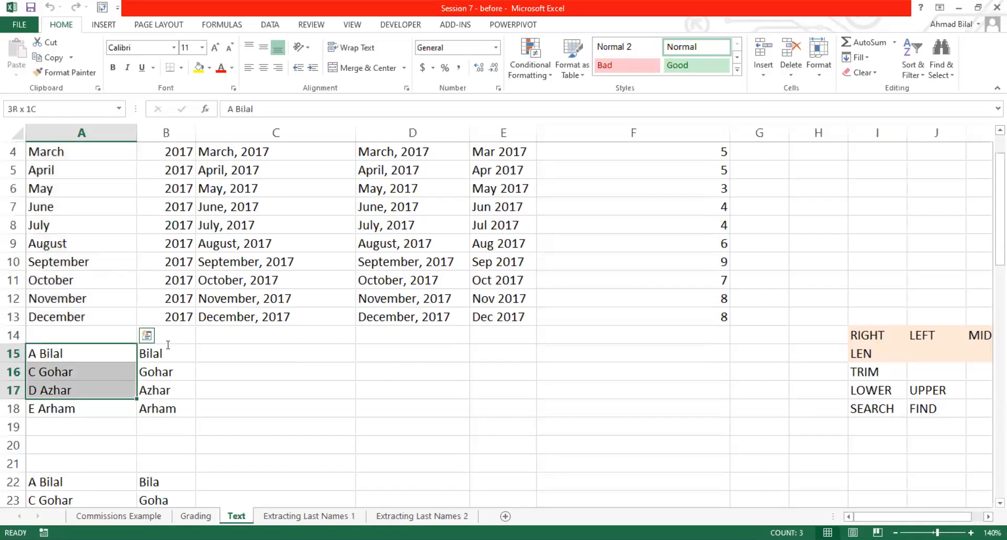
double_click(168, 347)
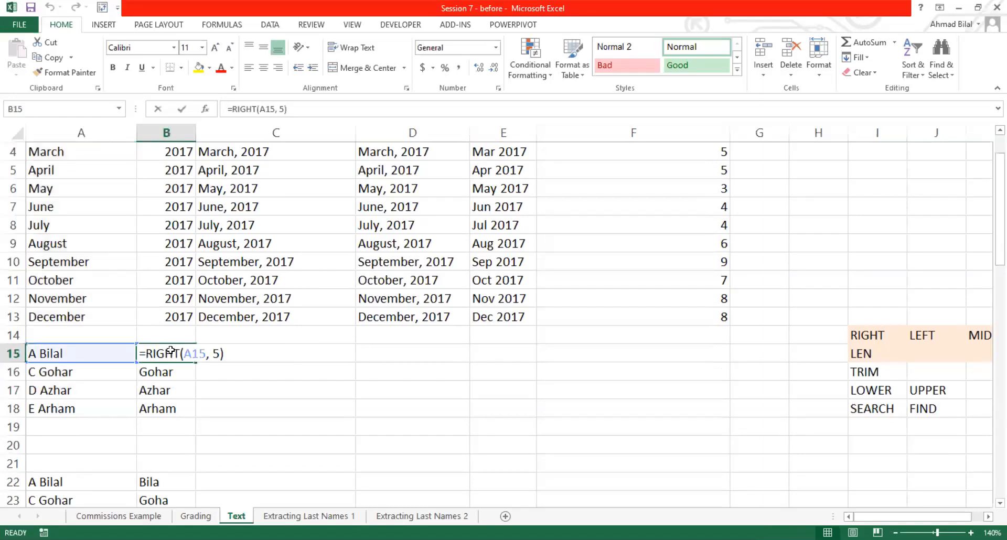
key(Left)
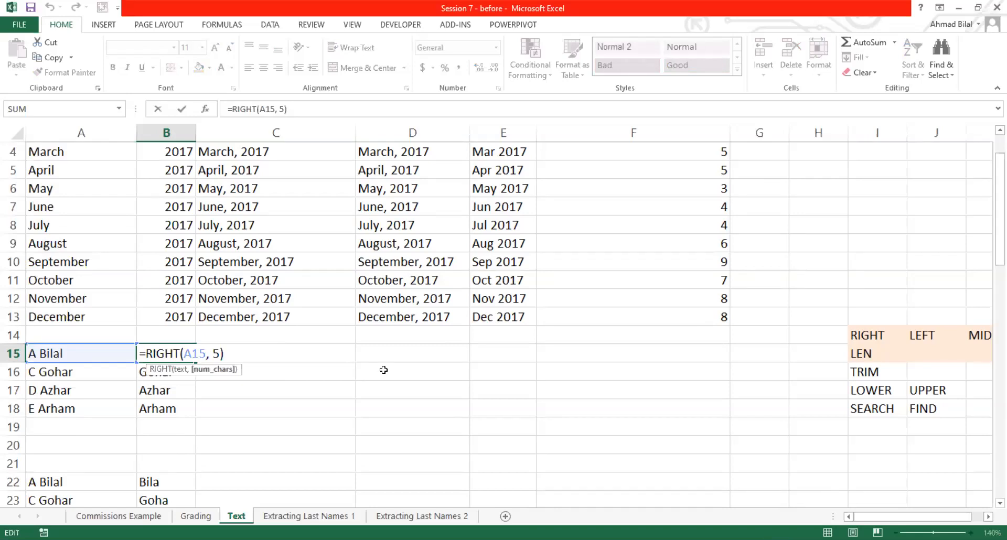
key(ctrl+Return)
Find the MID entry in the function list and inspect the text and start_num arguments of the MID formula in B22
click(985, 336)
scroll(246, 439, down, 1)
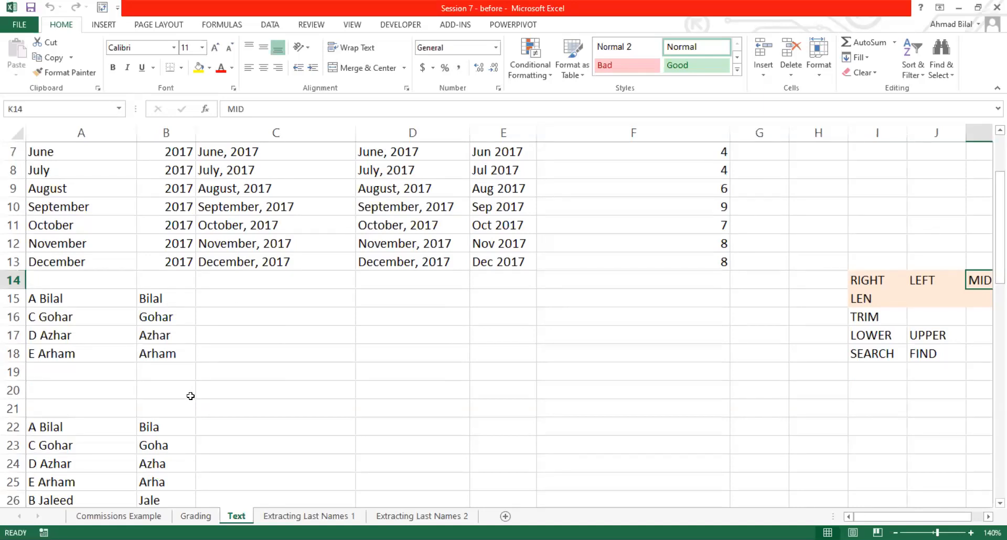
click(187, 431)
double_click(186, 430)
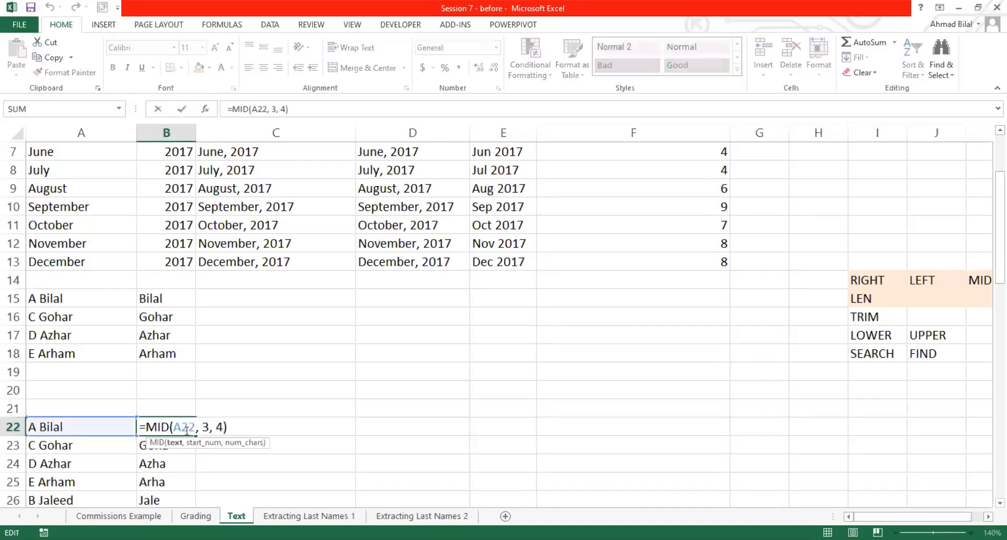
drag(194, 427, 175, 427)
click(210, 429)
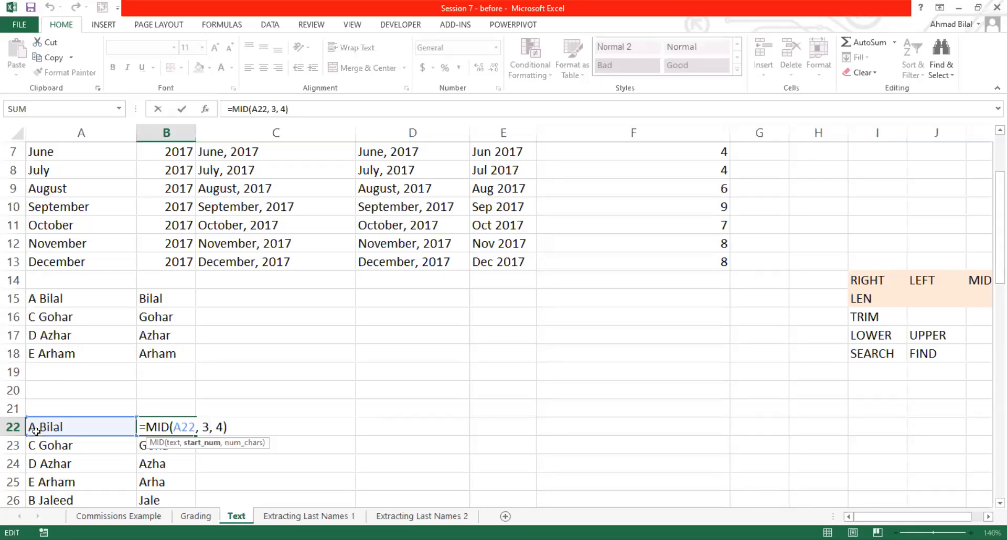
key(ctrl+Return)
Step through the characters of the name in A22 to check the MID start position and length, leaving the text unchanged
click(33, 429)
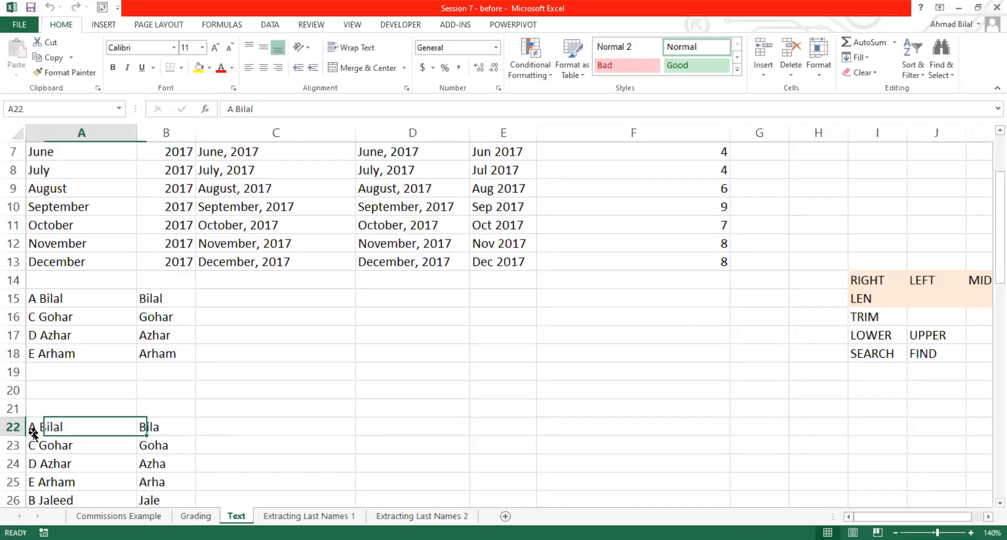
key(ctrl+Down)
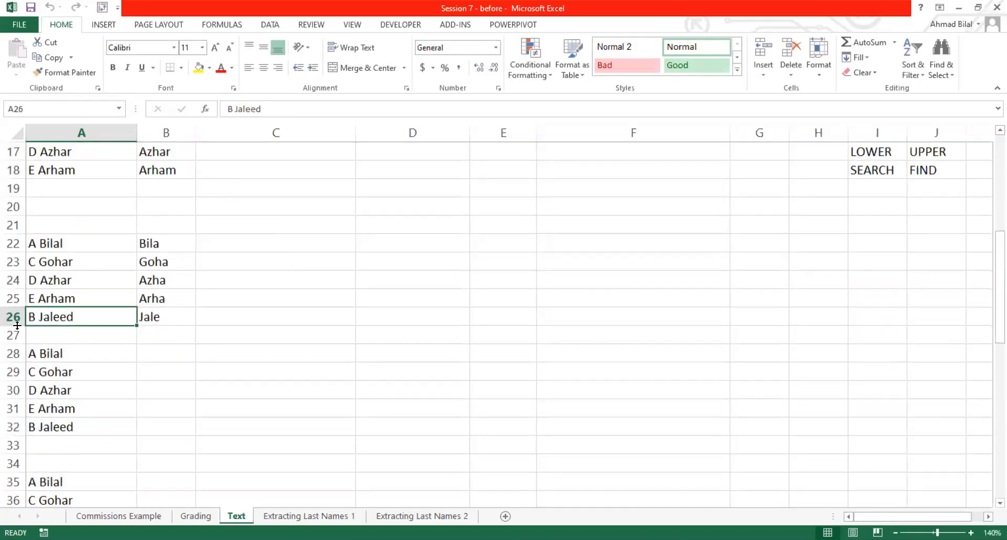
double_click(35, 243)
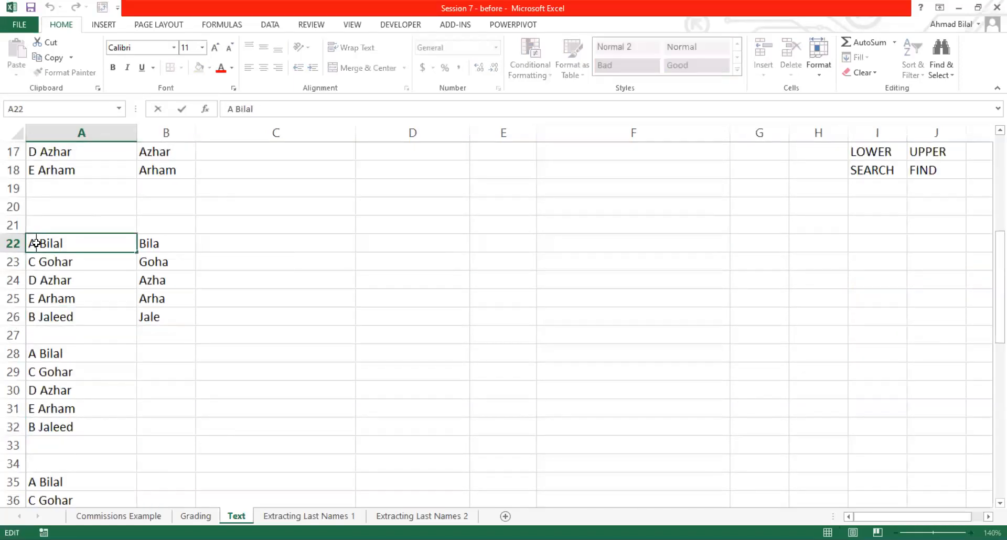
key(Right)
key(Right)
key(Right)
key(Right)
key(Right)
key(Right)
key(Escape)
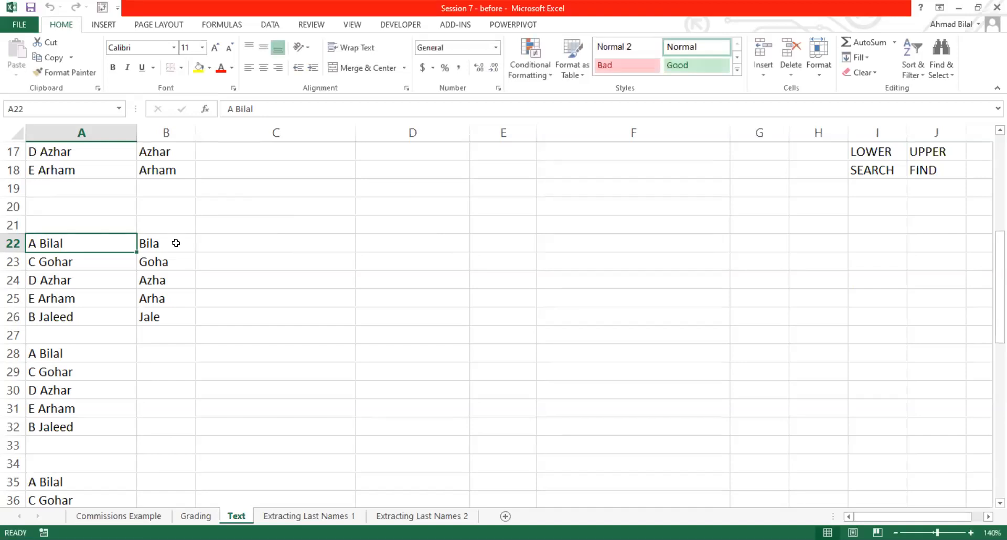
Inspect the start_num and num_chars arguments of the MID formula in B22 without changing the formula
double_click(194, 243)
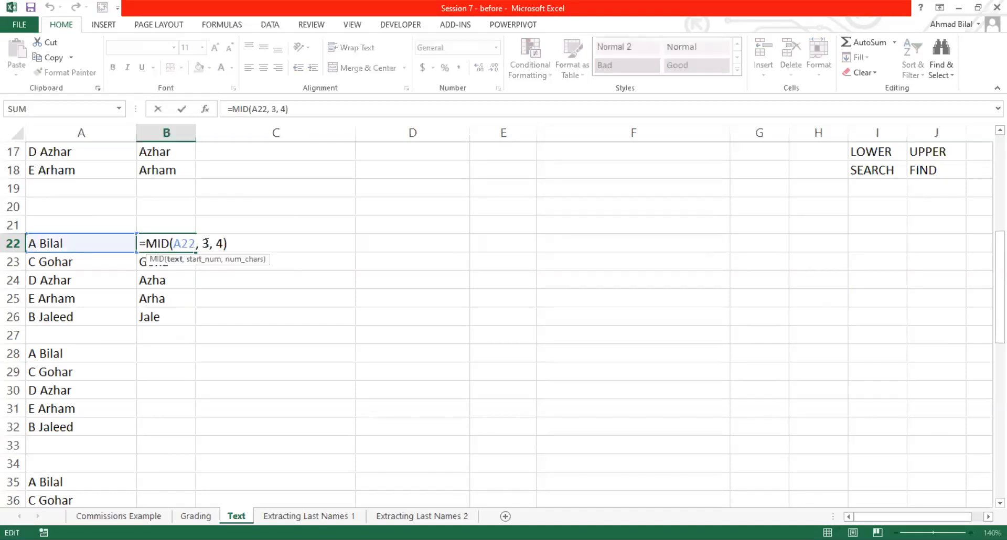
click(208, 243)
click(222, 243)
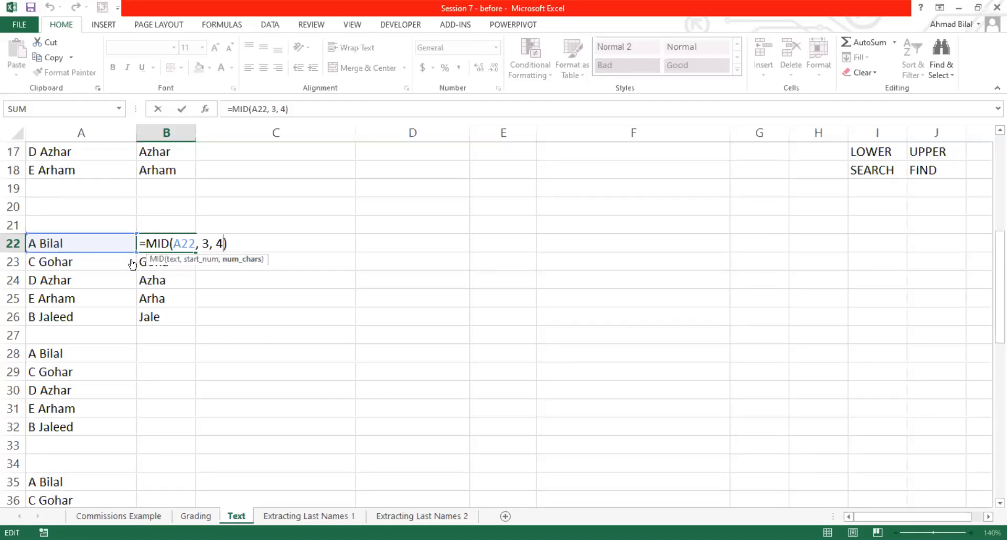
key(ctrl+Return)
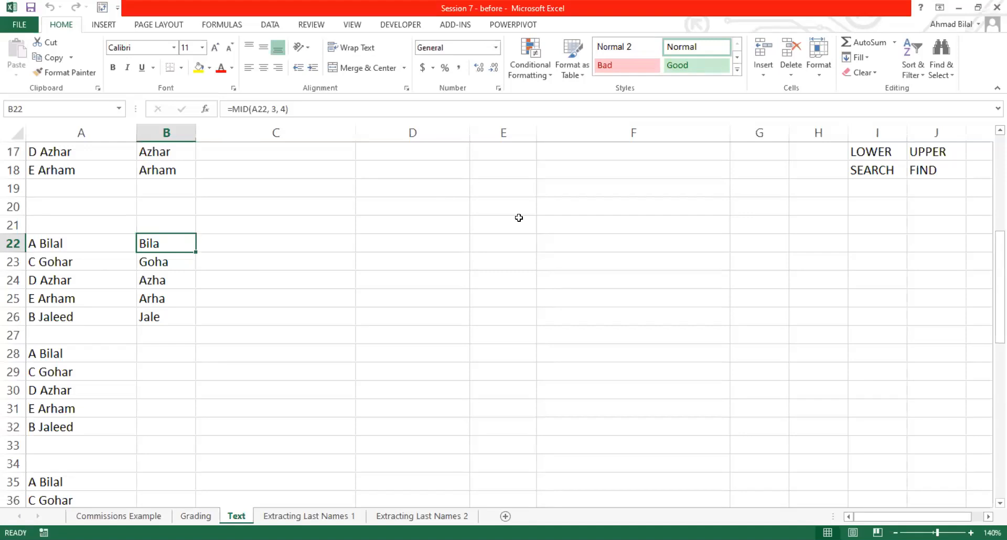
Review the LEFT and LEN entries in the function list at I14:K15, leaving their text unchanged
scroll(519, 218, up, 1)
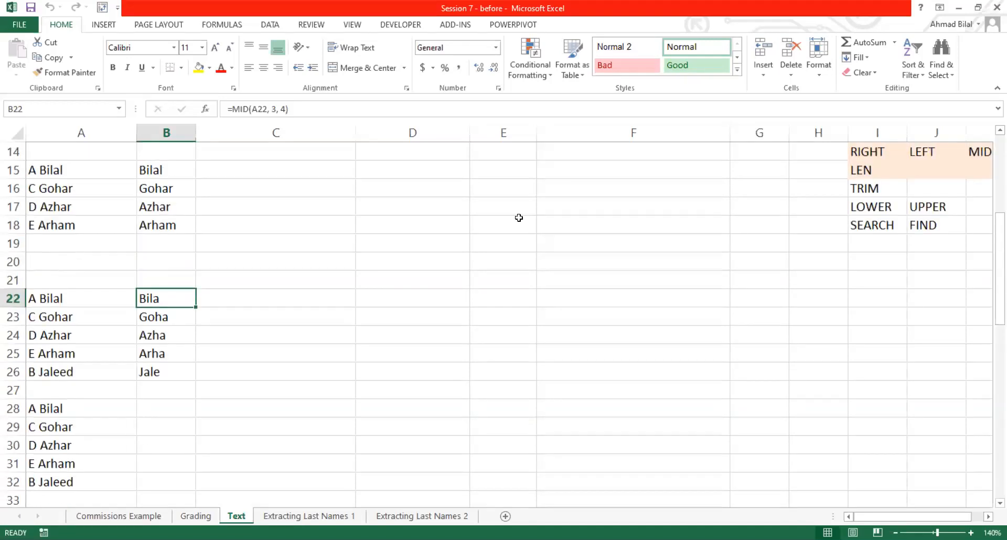
scroll(519, 218, up, 1)
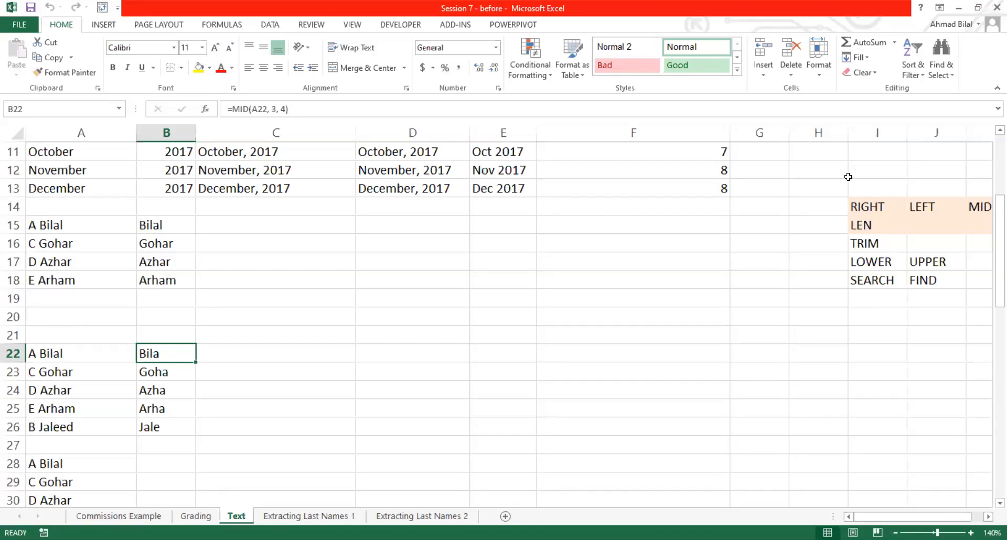
double_click(947, 206)
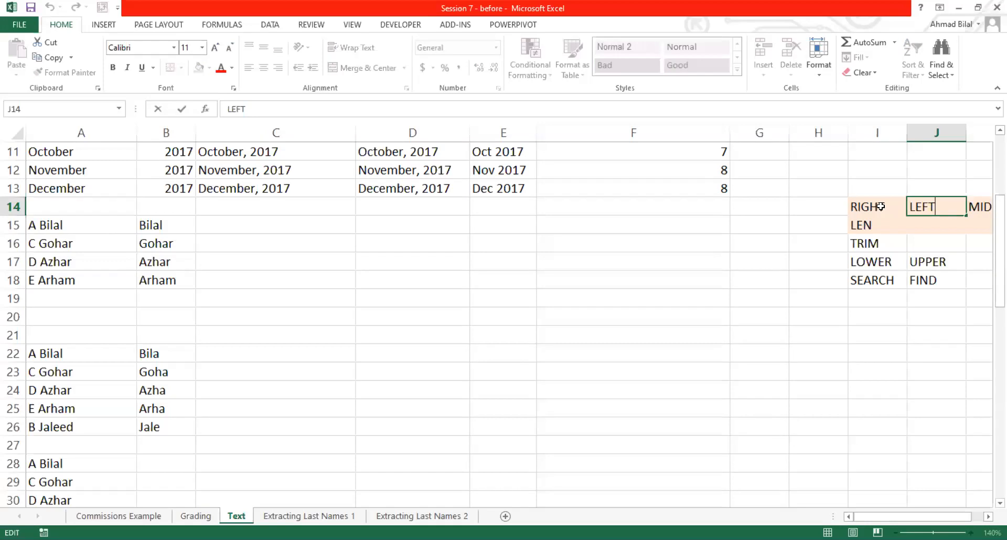
key(Escape)
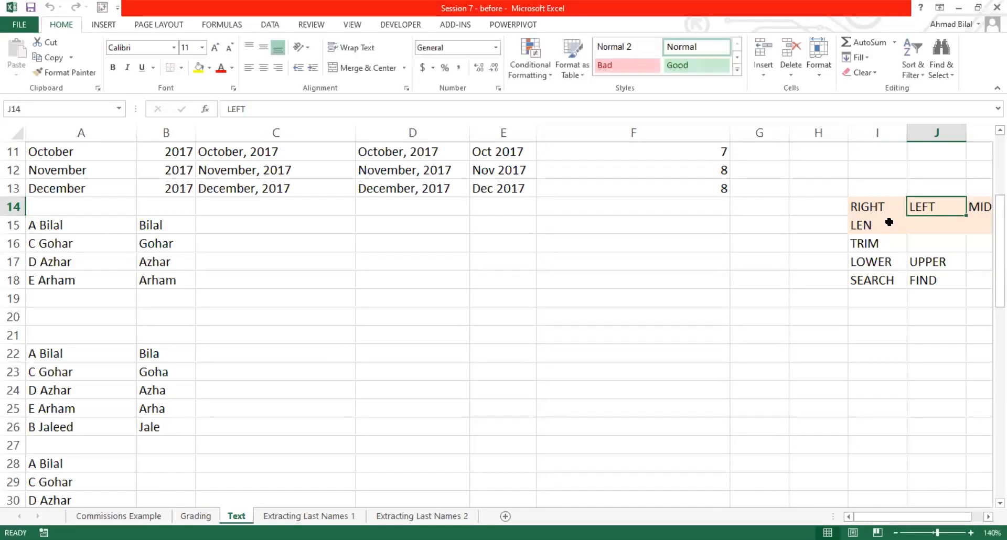
click(886, 227)
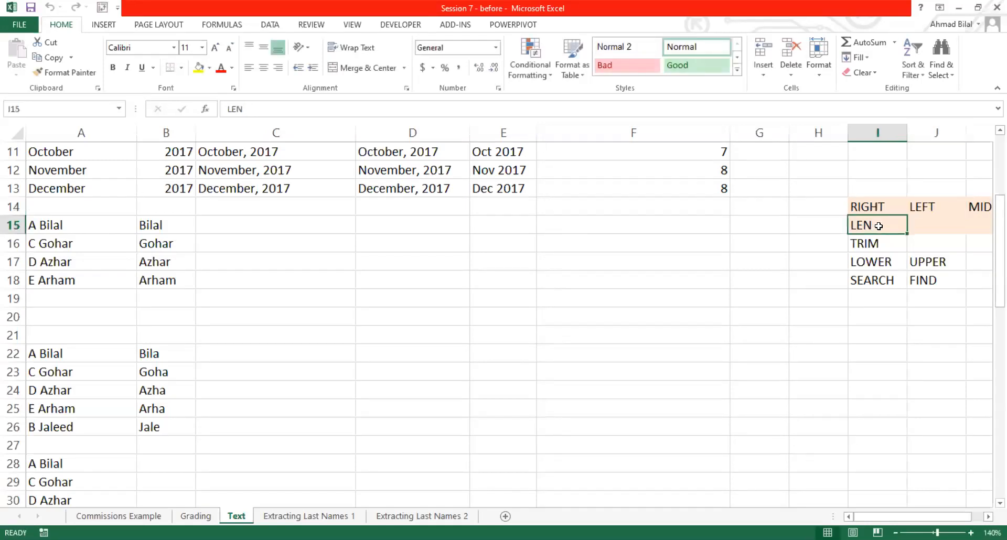
double_click(881, 226)
key(Escape)
Inspect the LEN formula in F2 and its text argument referring to the month name in A2
scroll(799, 224, up, 4)
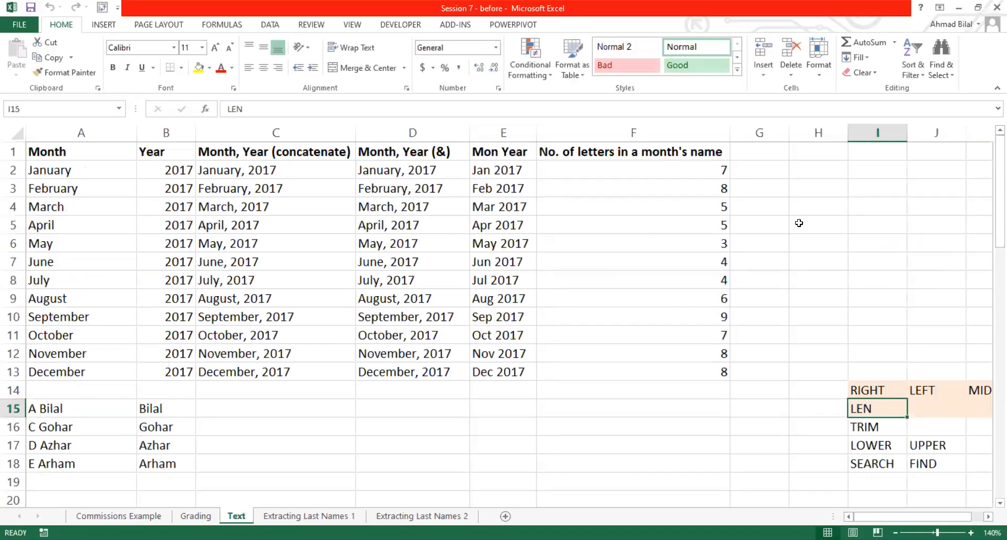
click(683, 172)
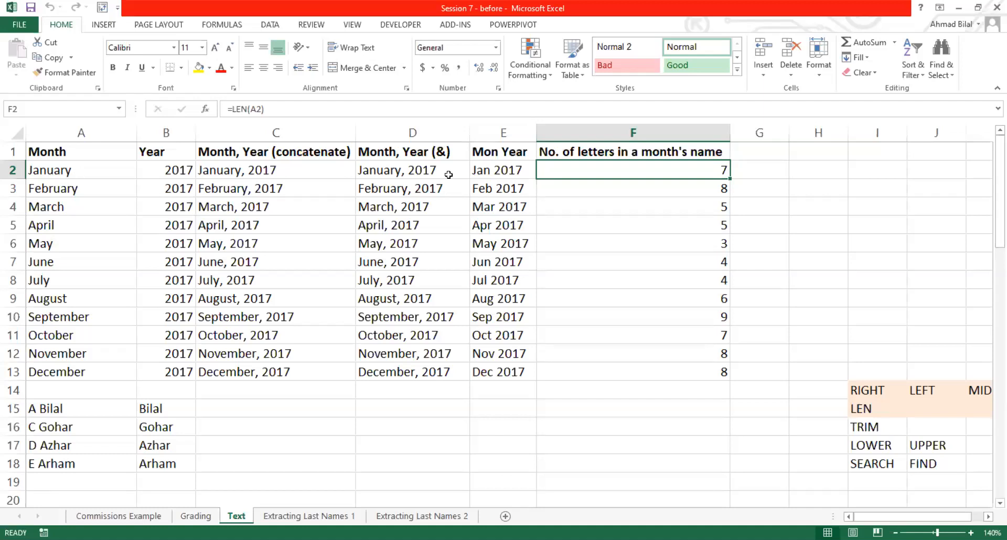
double_click(702, 169)
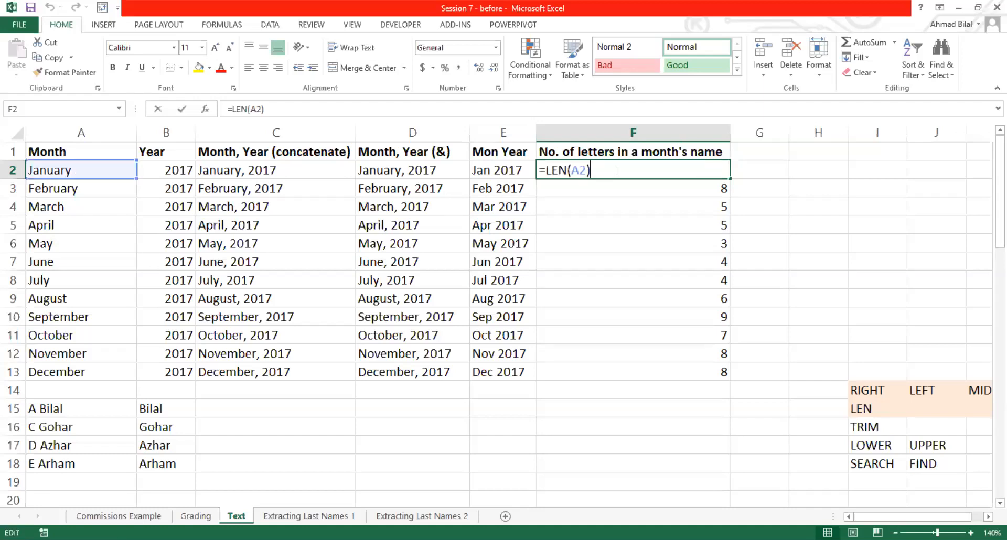
click(586, 170)
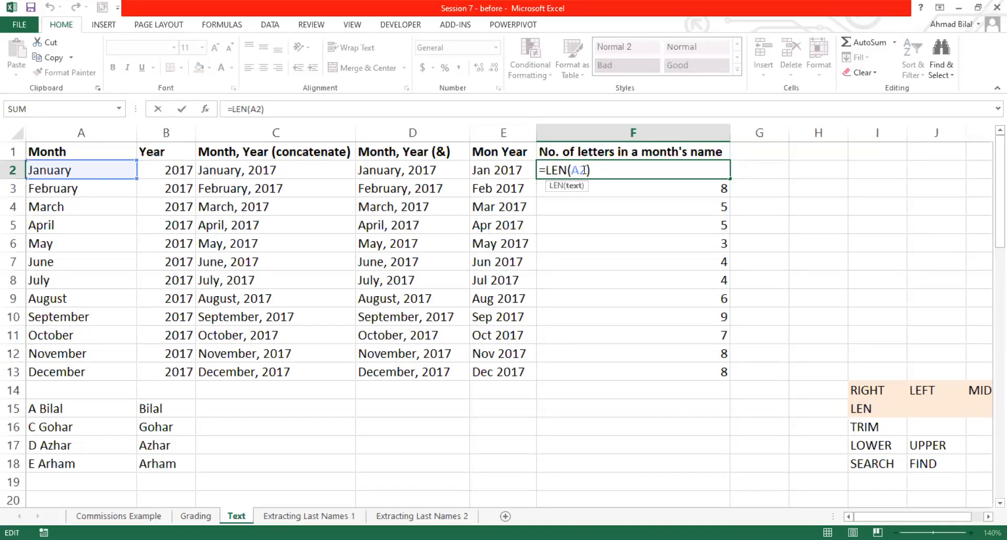
double_click(575, 169)
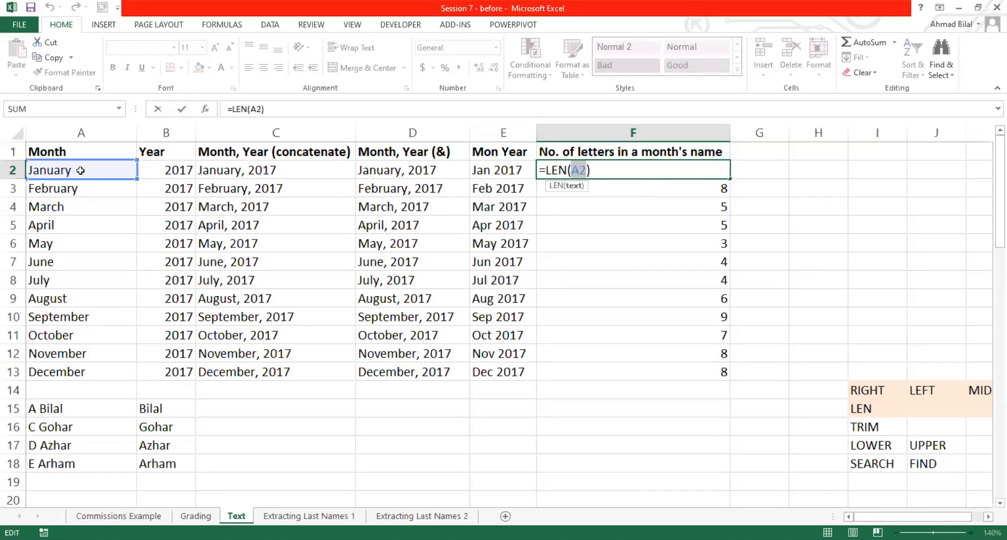
key(ctrl+Return)
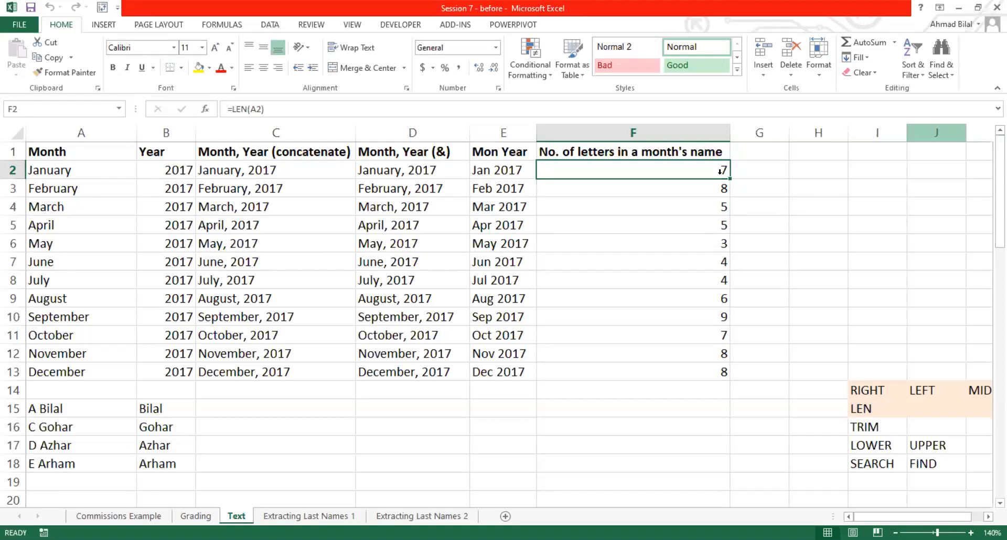
Look over the LEN results in F2:F13 and compare them with the month names in column A
click(936, 132)
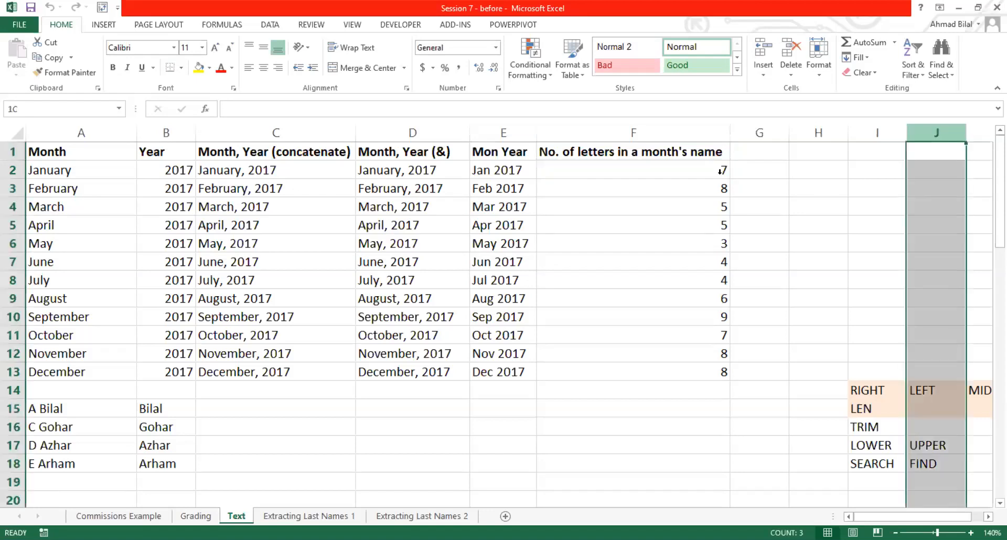
click(653, 172)
key(ctrl+shift+Down)
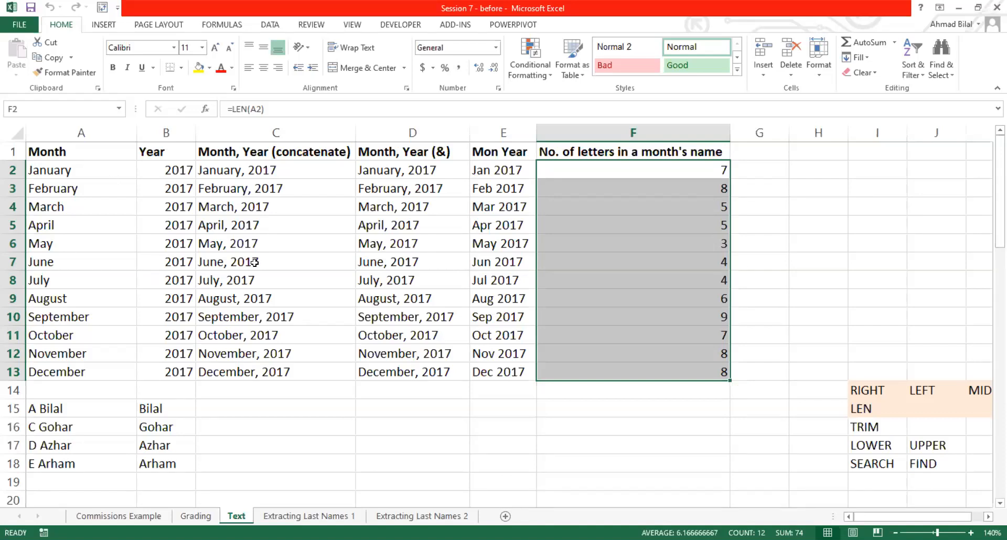
click(686, 202)
click(691, 168)
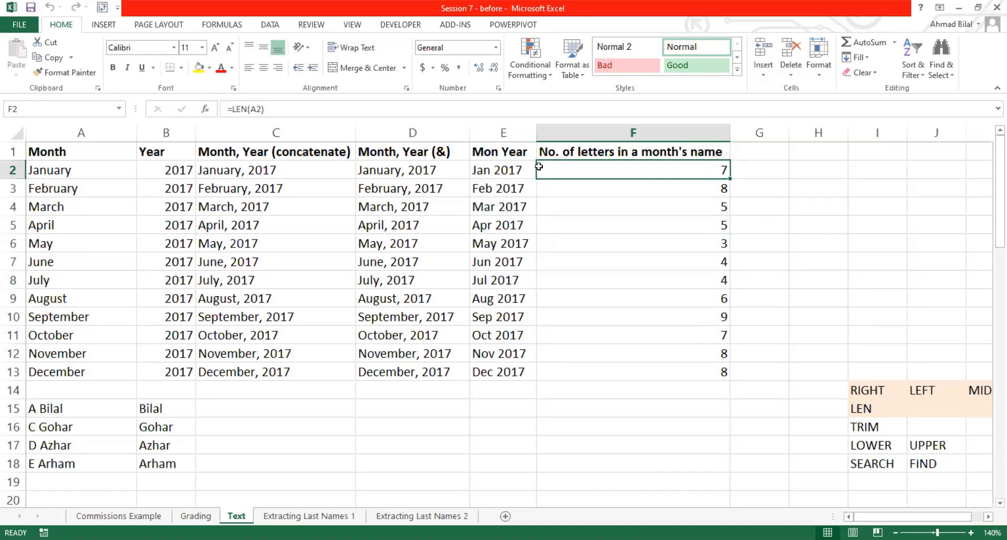
Add a trailing space after January in A2 and check the LEN result in F2
double_click(99, 172)
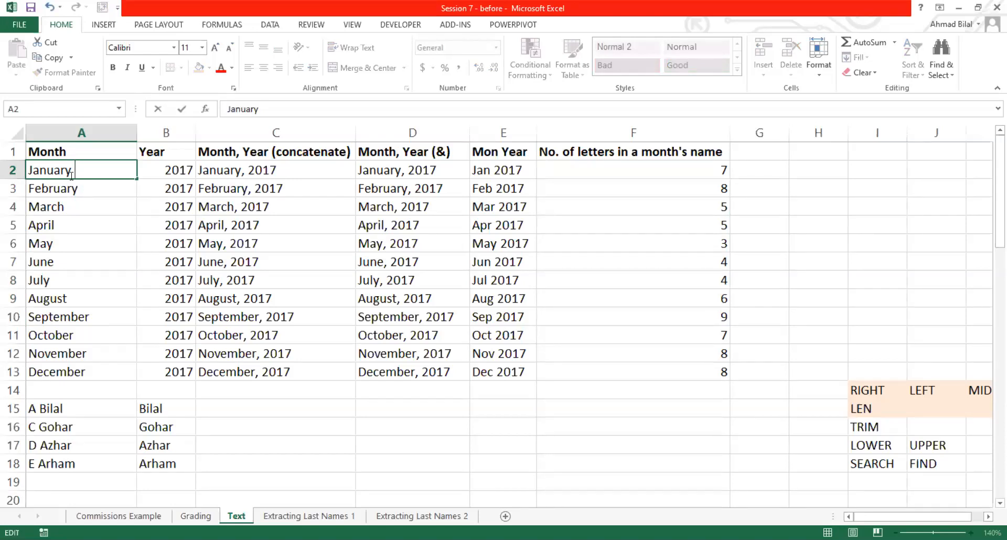
key(Return)
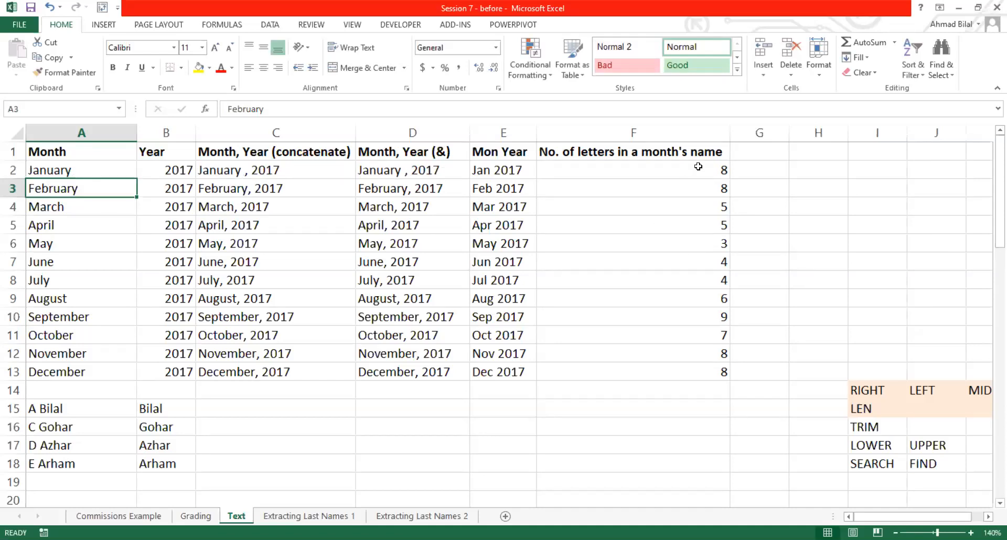
click(699, 167)
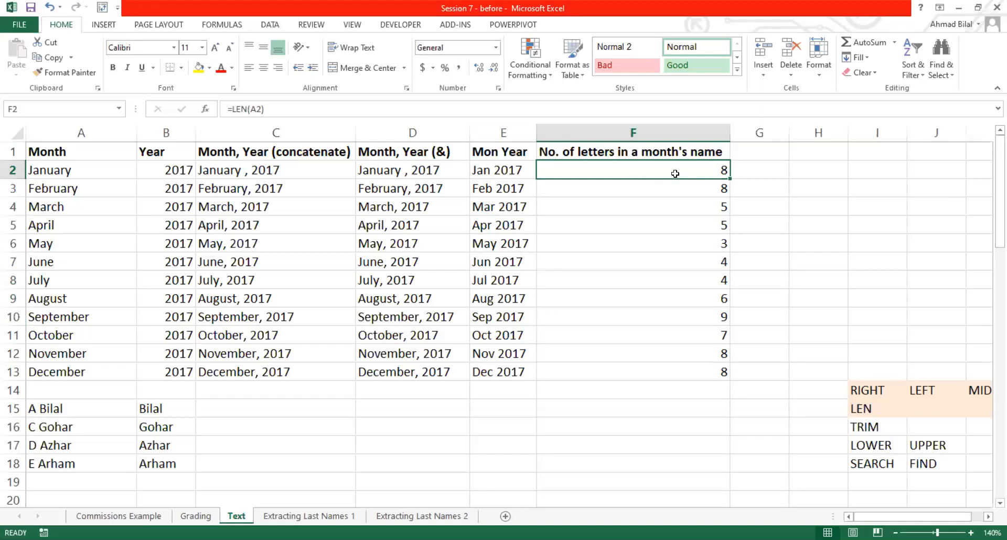
Remove the trailing space from January in A2
double_click(116, 172)
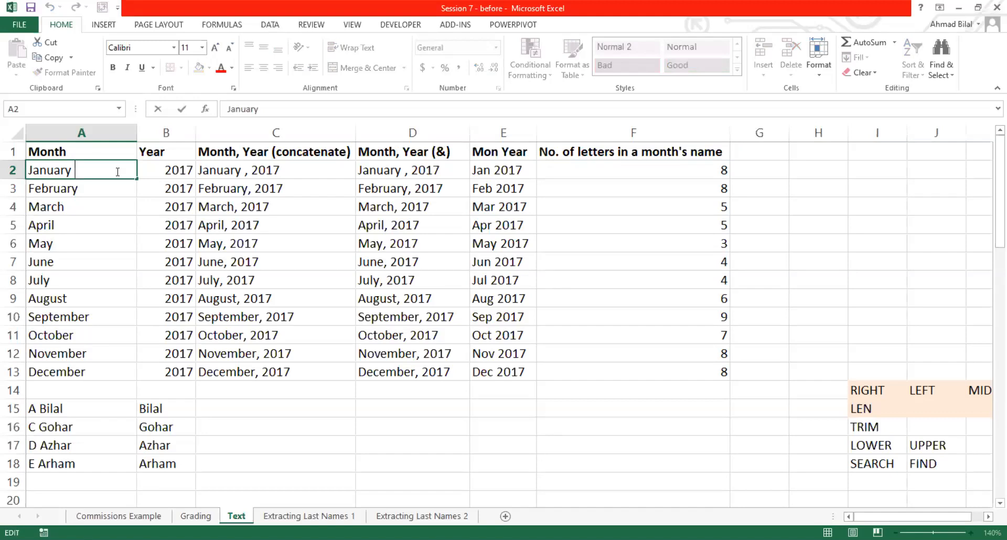
key(BackSpace)
key(Return)
click(318, 267)
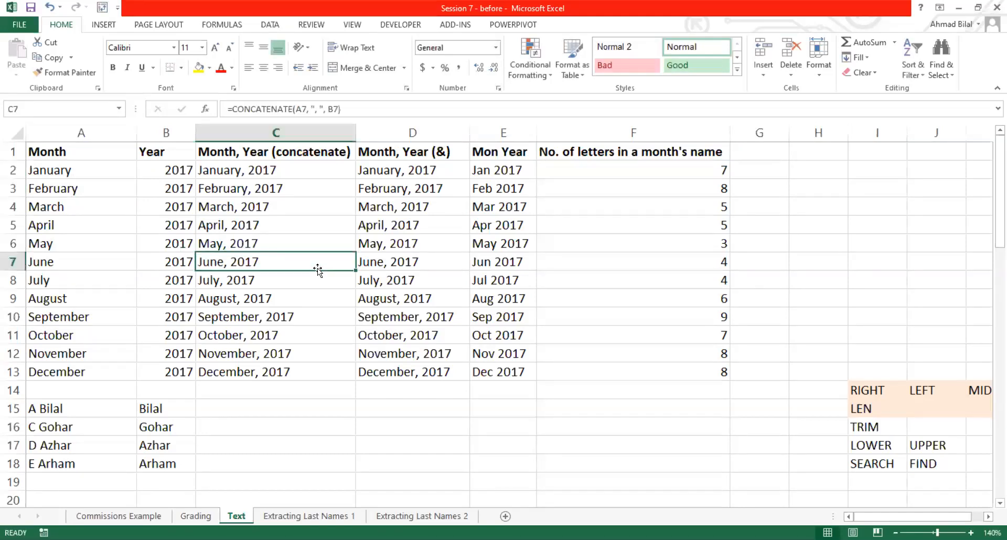
Find the TRIM entry in the function list below the month table
scroll(317, 270, down, 1)
scroll(317, 270, down, 1)
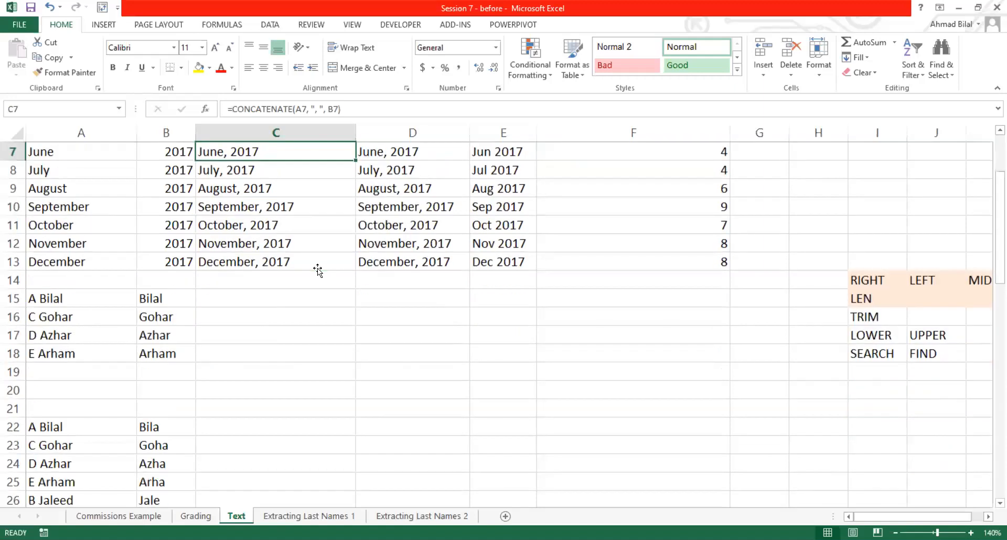
scroll(317, 270, down, 1)
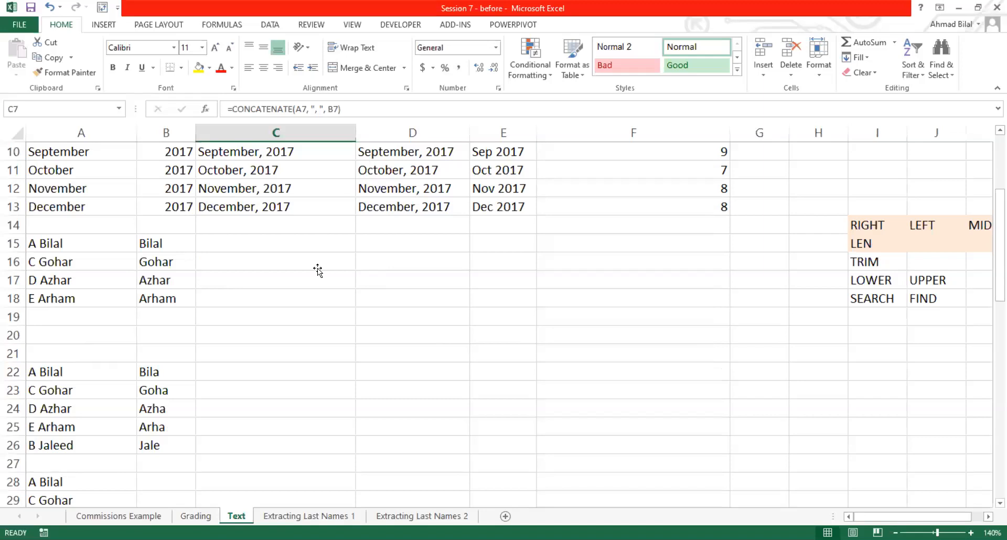
click(895, 264)
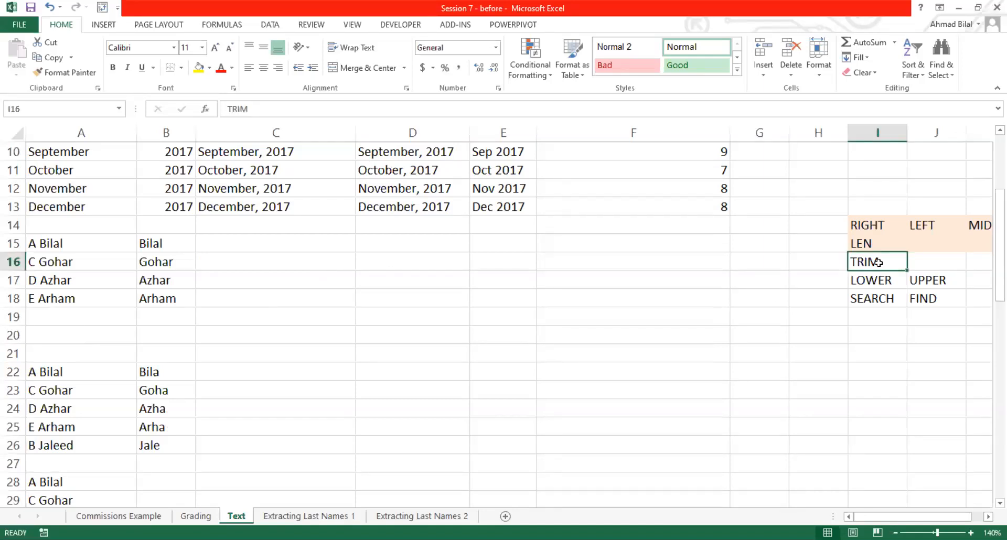
Insert one leading space before January in A2
scroll(675, 266, up, 3)
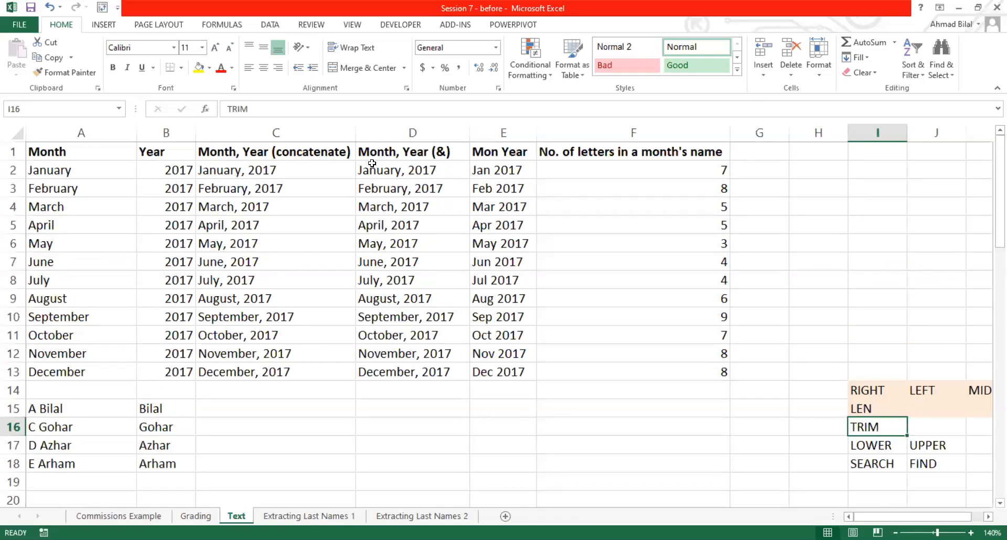
click(371, 167)
click(105, 170)
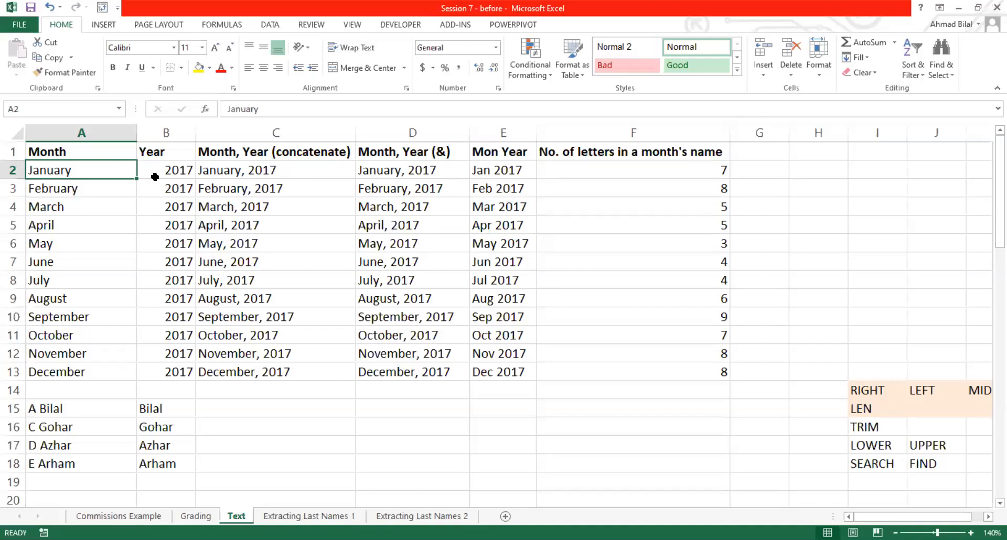
double_click(102, 170)
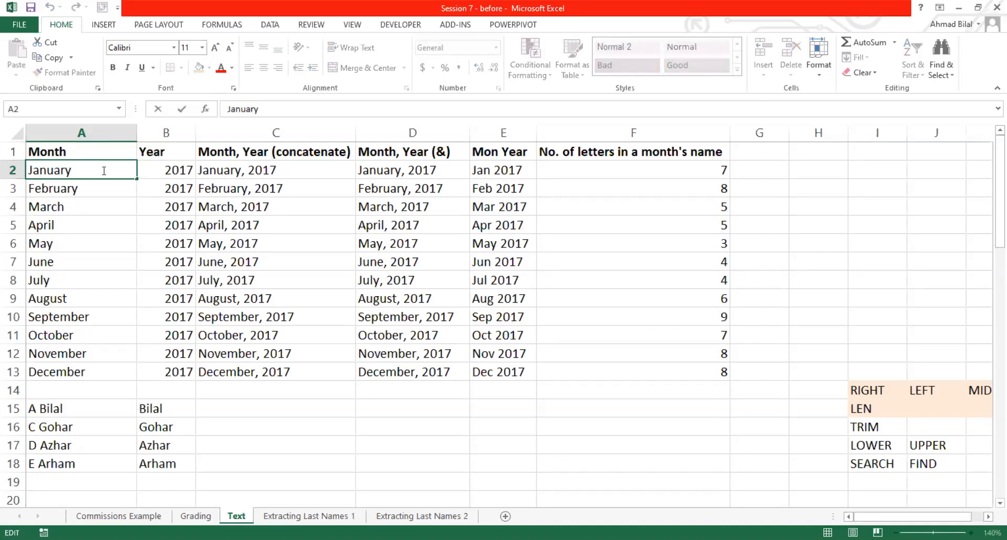
key(Home)
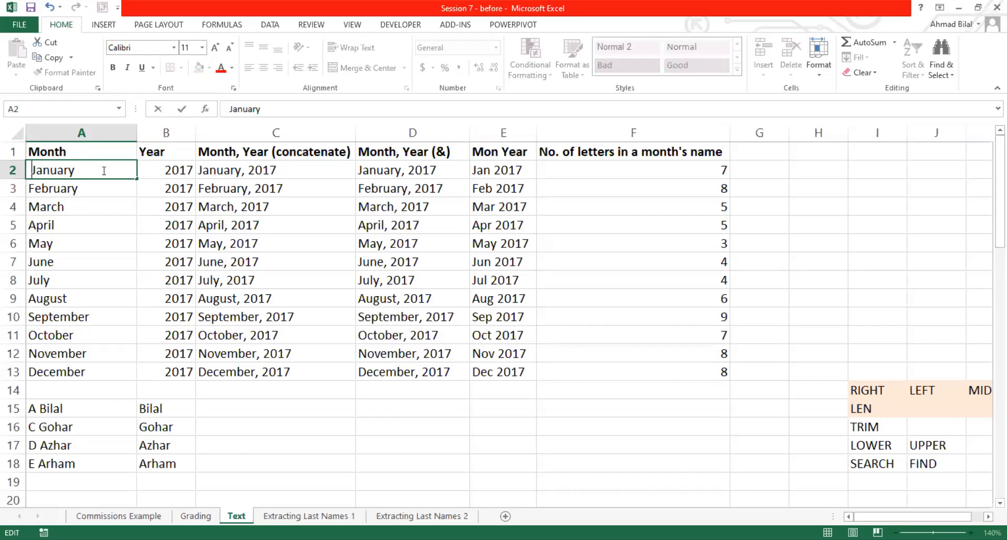
key(Return)
Insert one leading space before June in A7
key(Down)
key(Down)
key(Down)
key(Down)
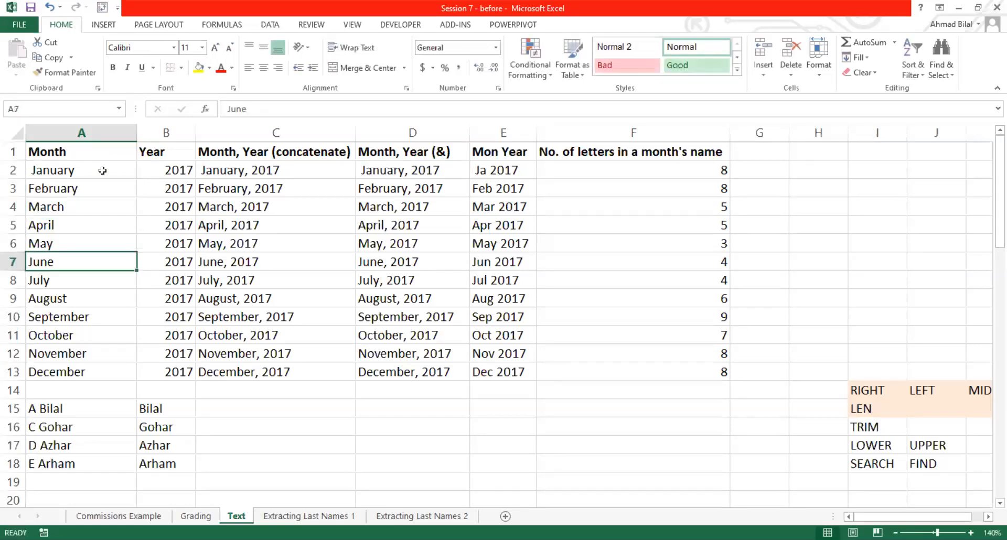
key(F2)
key(Left)
key(Left)
key(Left)
key(Left)
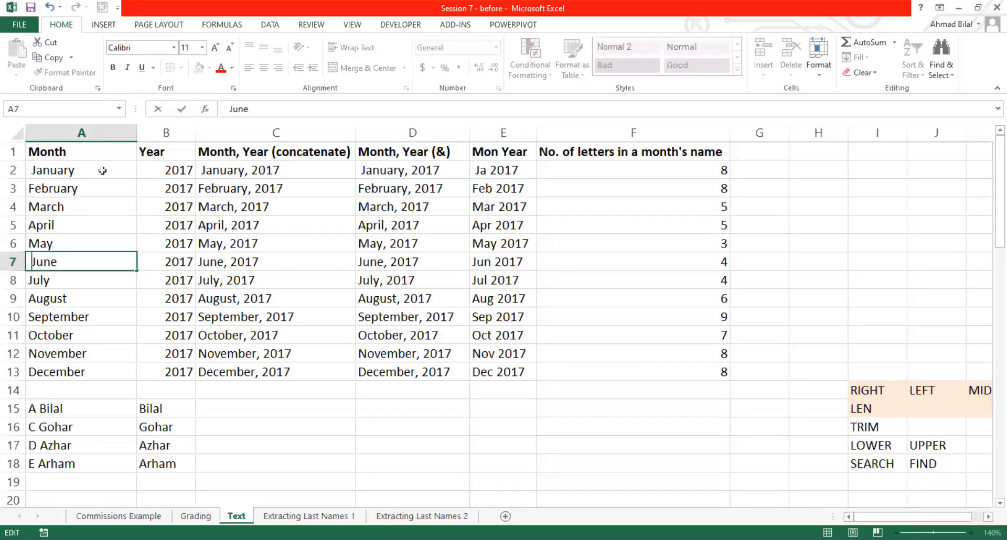
key(Return)
Insert three leading spaces before September in A10
key(Down)
key(Down)
key(F2)
key(Home)
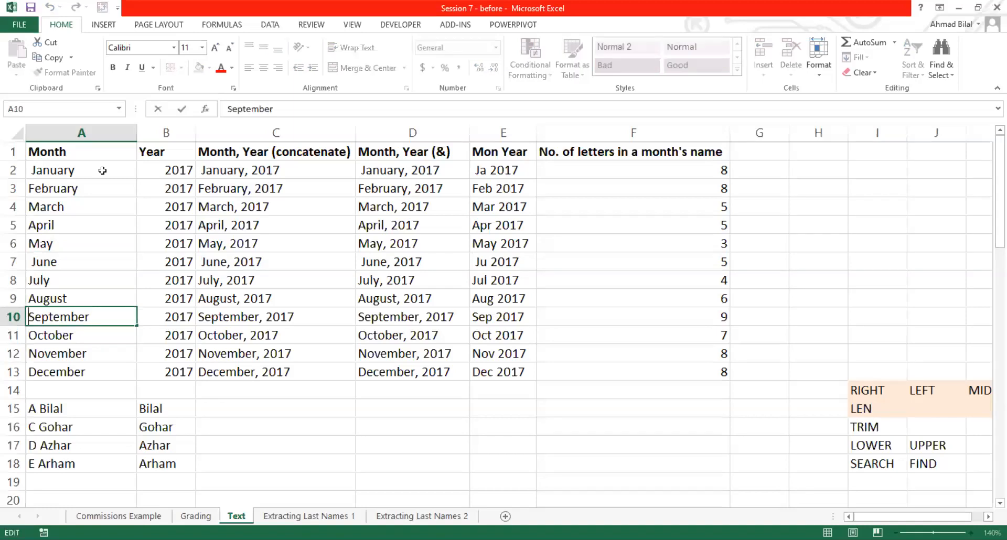
key(Return)
Add one trailing space after April in A5
key(Up)
key(Up)
key(Up)
key(Up)
key(Up)
key(Up)
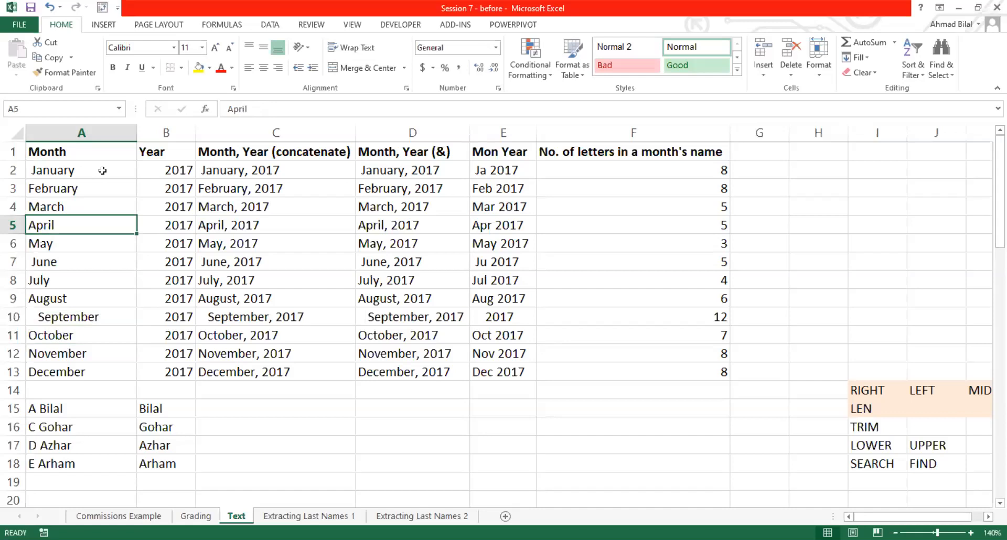
key(F2)
key(Return)
Add one trailing space after November in A12
key(Down)
key(Down)
key(Down)
key(Down)
key(Down)
key(Down)
key(F2)
key(Return)
Examine the month names in column A for stray leading and trailing spaces, including those in A2 and A10
key(Up)
key(Up)
key(Up)
key(Up)
key(Up)
key(Up)
key(Up)
key(Up)
key(Up)
key(Up)
key(Up)
key(Up)
key(Down)
key(Up)
key(Down)
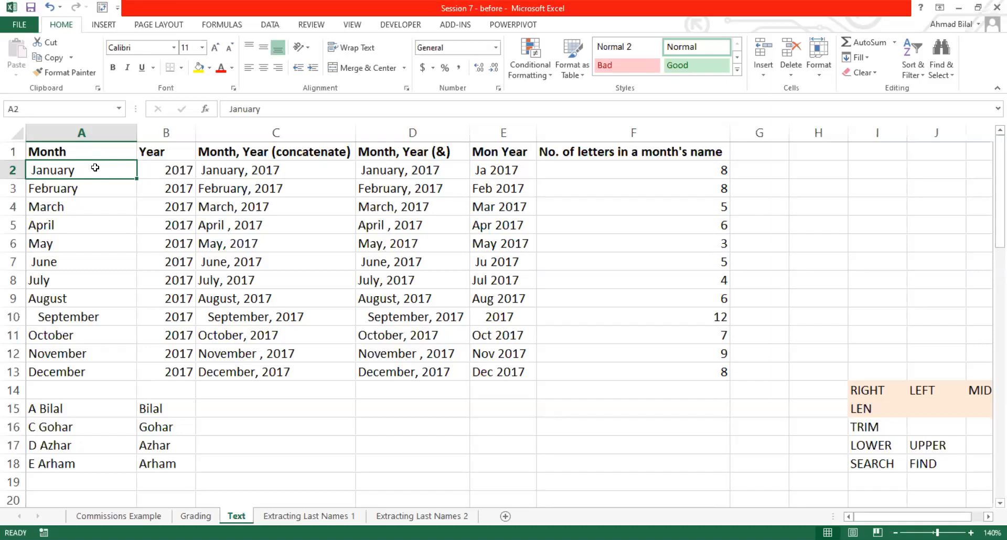
click(102, 314)
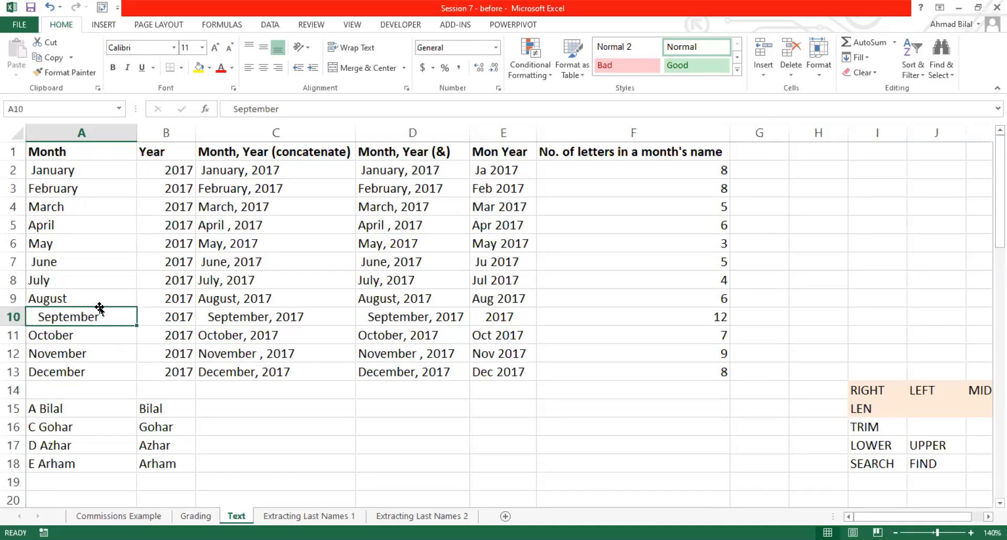
Go through the month names from A2 to A13 cell by cell, looking for leading or trailing spaces that are hard to spot
click(105, 262)
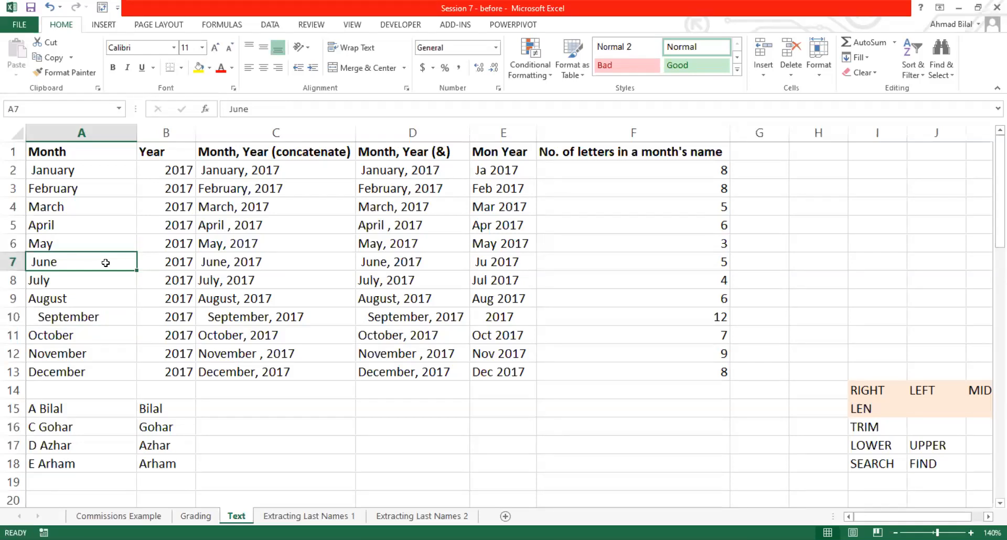
click(64, 169)
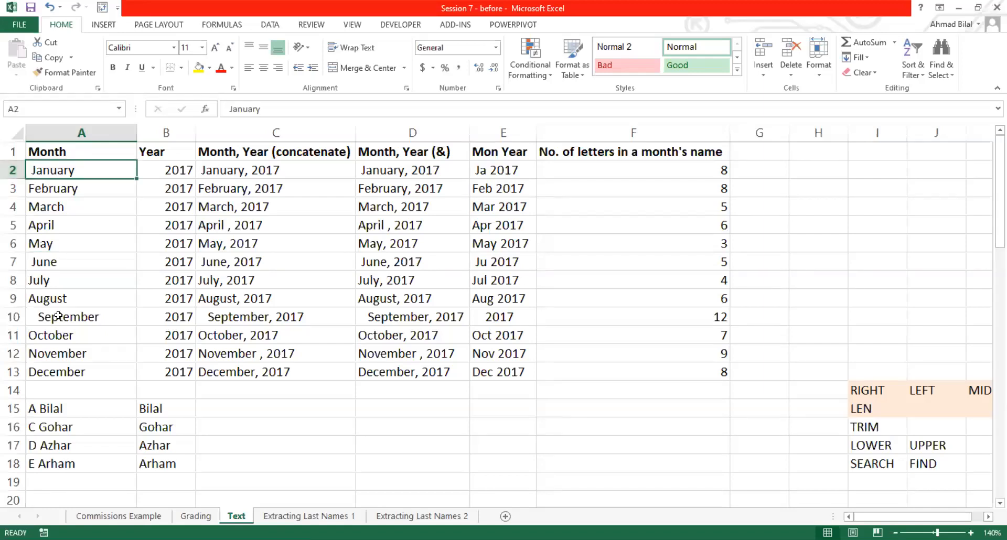
click(57, 316)
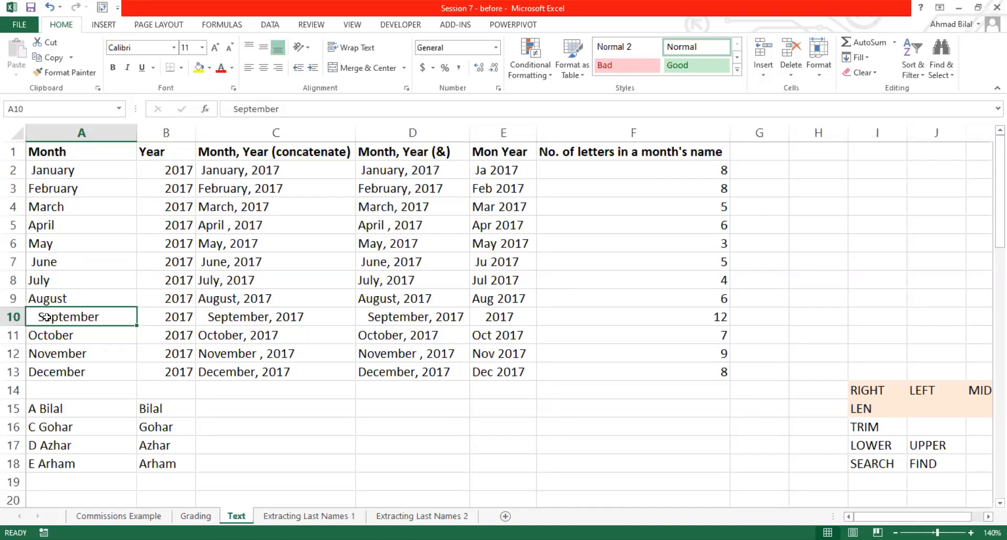
click(105, 209)
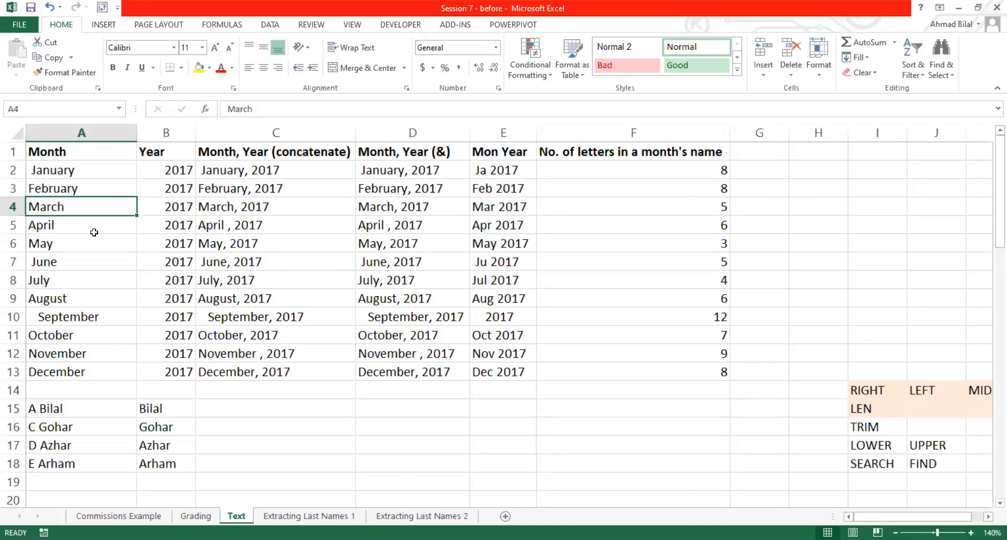
key(Up)
key(Up)
key(Down)
key(Down)
key(Down)
key(Down)
key(Down)
key(Down)
key(Down)
key(Down)
key(Down)
key(Down)
key(Down)
key(Up)
key(Up)
key(Up)
key(Up)
key(Up)
key(Up)
key(Up)
key(Up)
key(Up)
key(Up)
key(Up)
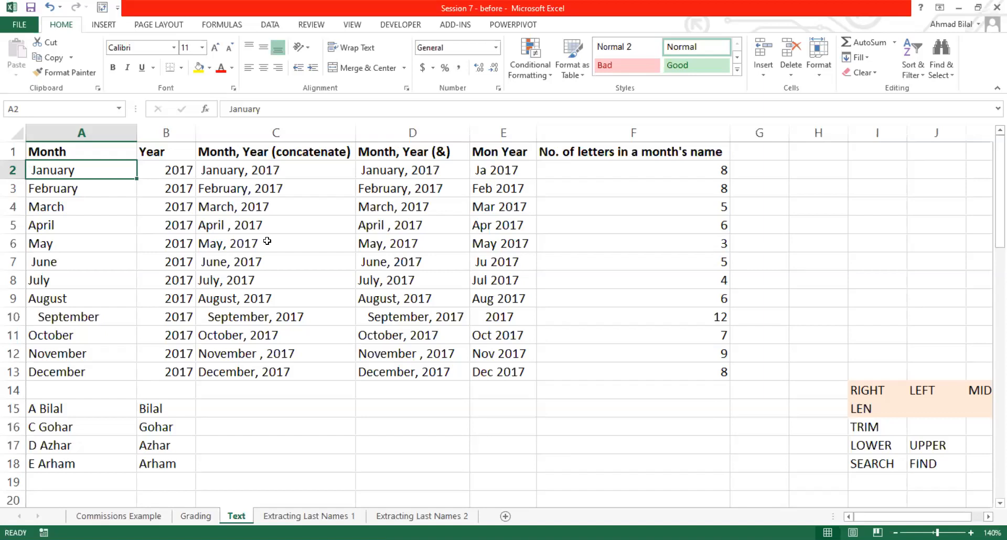
Insert five blank rows above row 14, directly below the December row
click(8, 390)
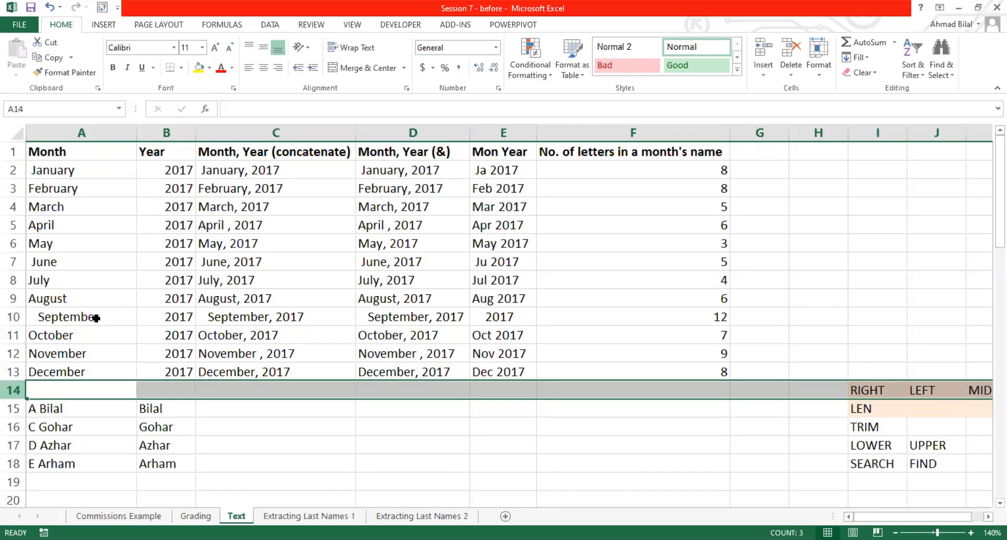
key(ctrl+shift+plus)
key(ctrl+shift+plus)
key(ctrl+shift+plus)
key(ctrl+shift+plus)
key(ctrl+shift+plus)
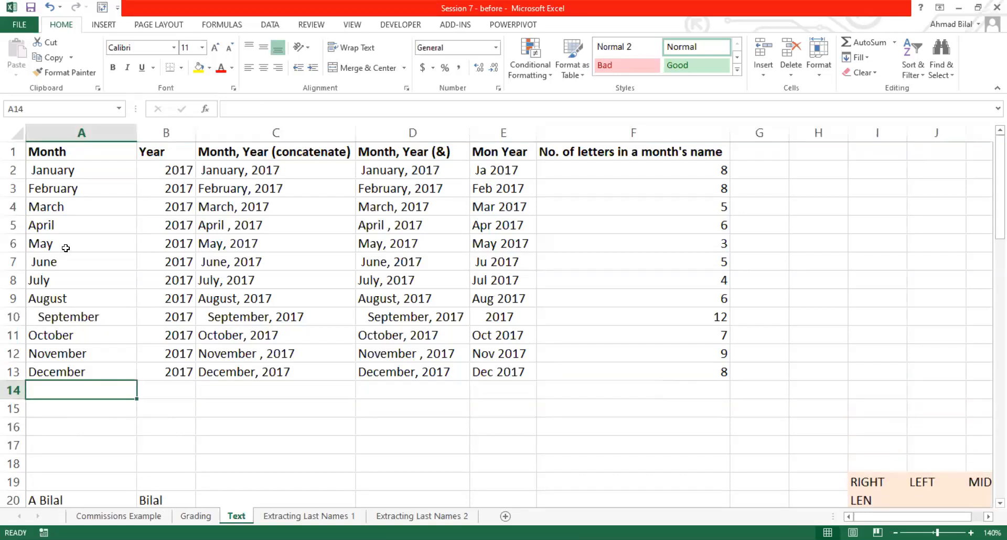
Enter June without any extra spaces in A14, below December
click(68, 264)
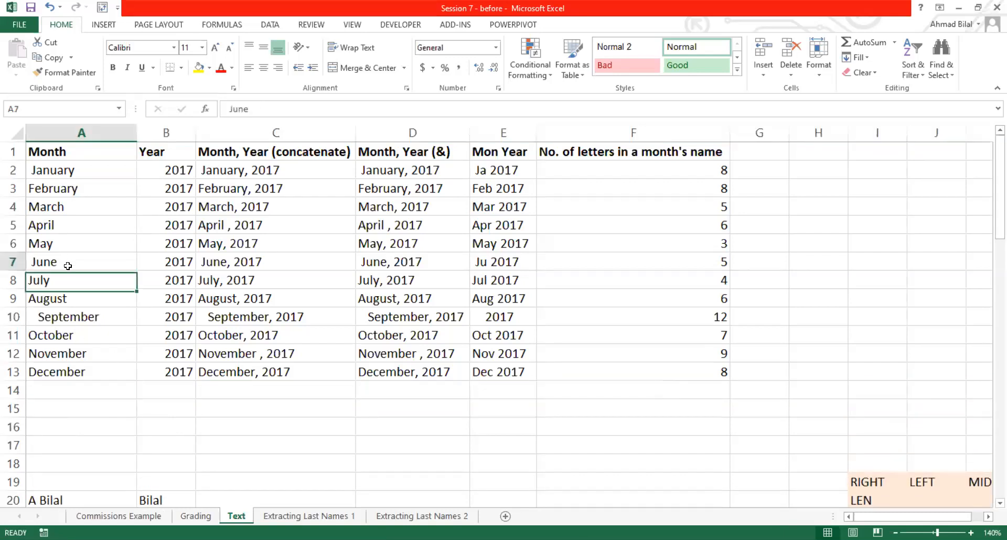
click(93, 397)
text(June)
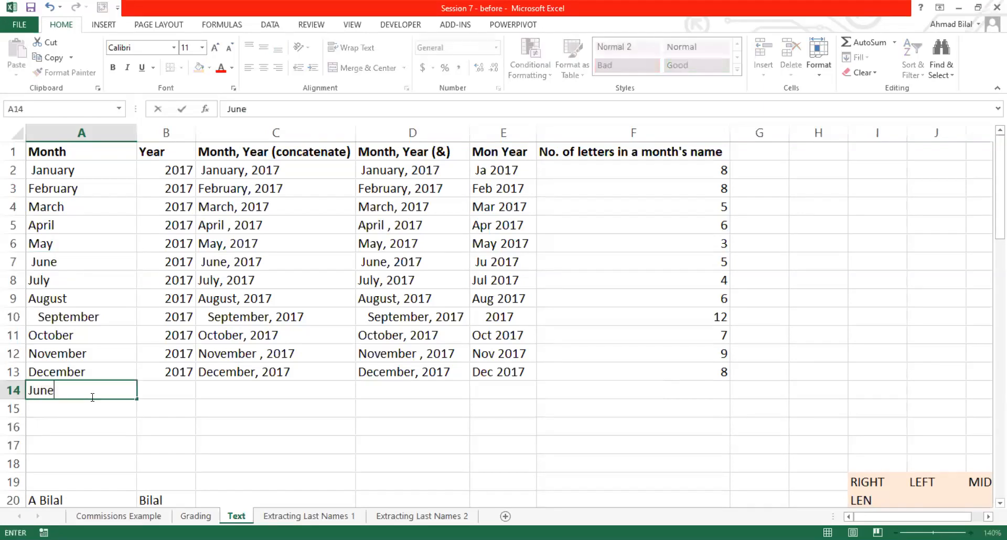
key(Return)
click(117, 442)
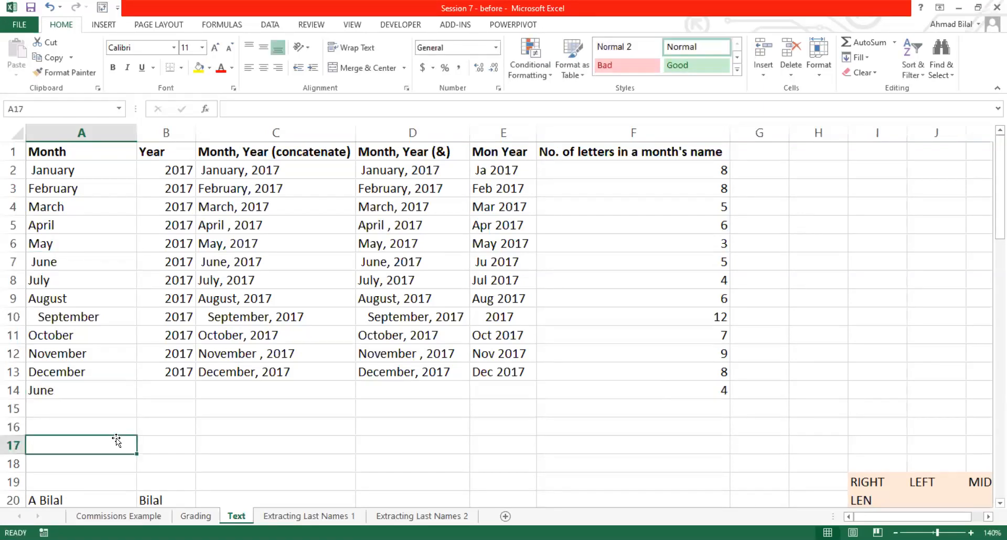
Replace the entry in A14 with January, without any extra spaces
click(99, 396)
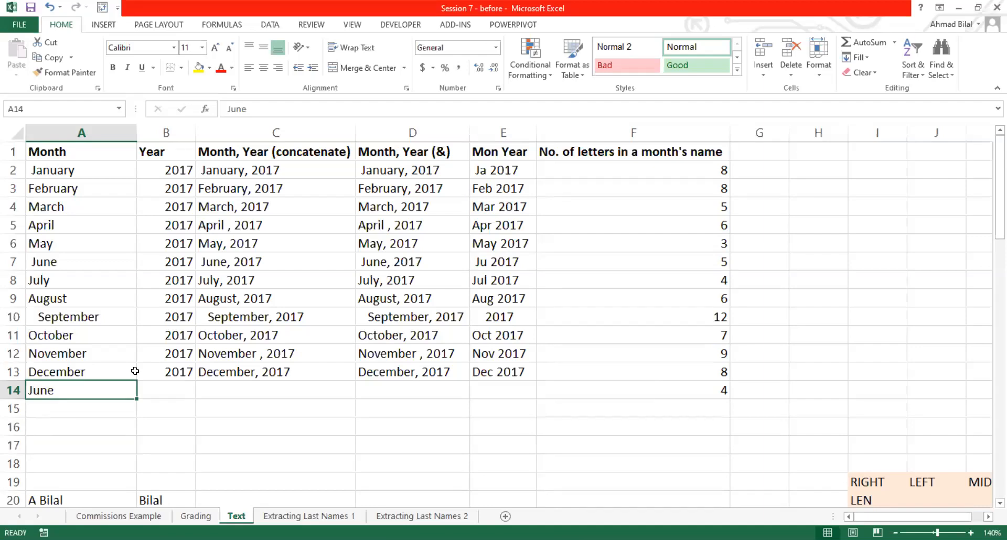
drag(72, 166, 63, 418)
click(69, 388)
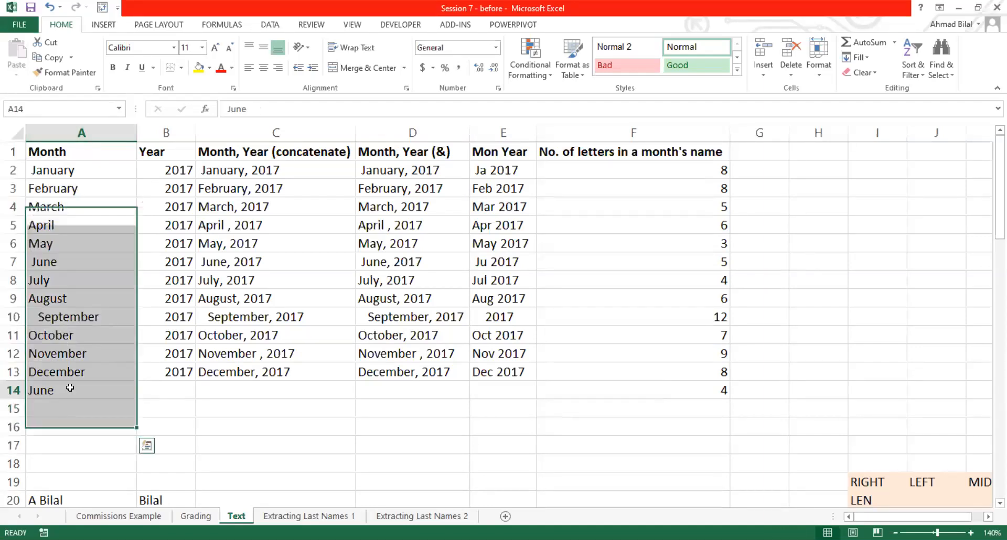
text(Jana)
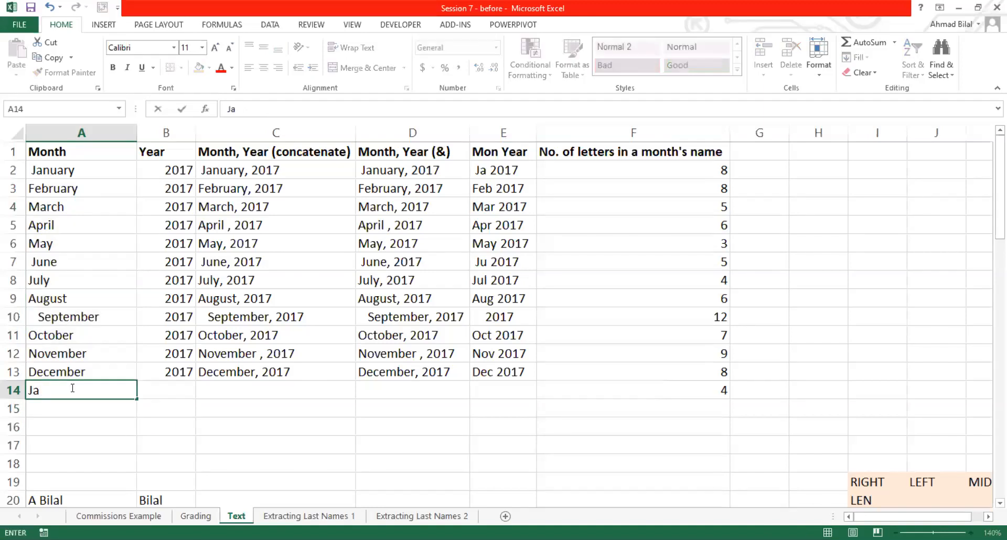
key(BackSpace)
text(uary)
key(Return)
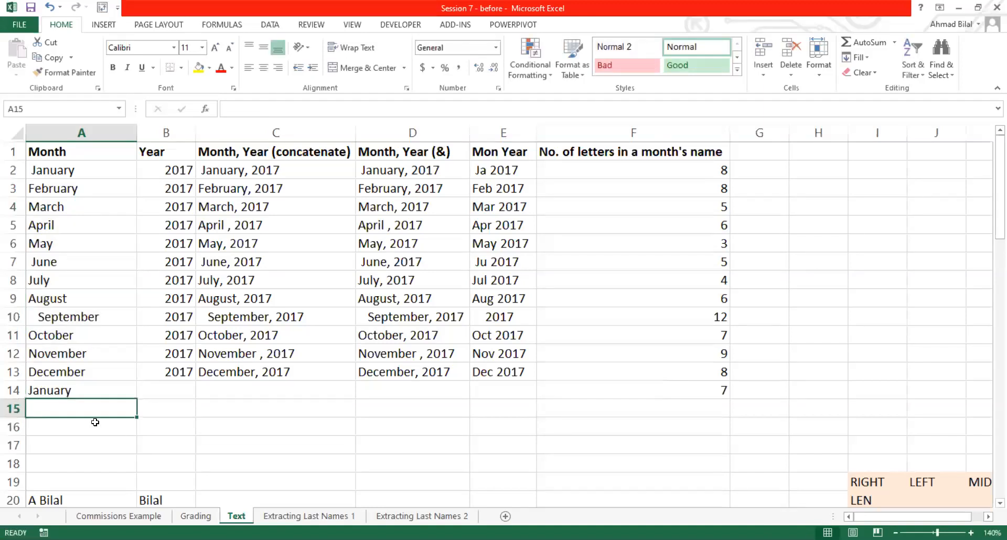
Compare the January entries in A2 and A14 for differences in spacing
click(94, 428)
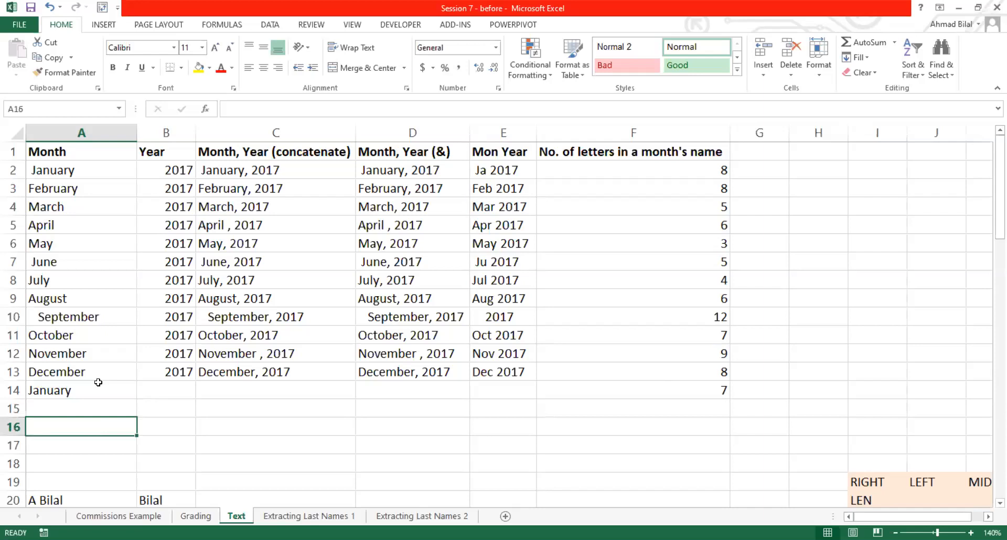
click(101, 410)
click(126, 388)
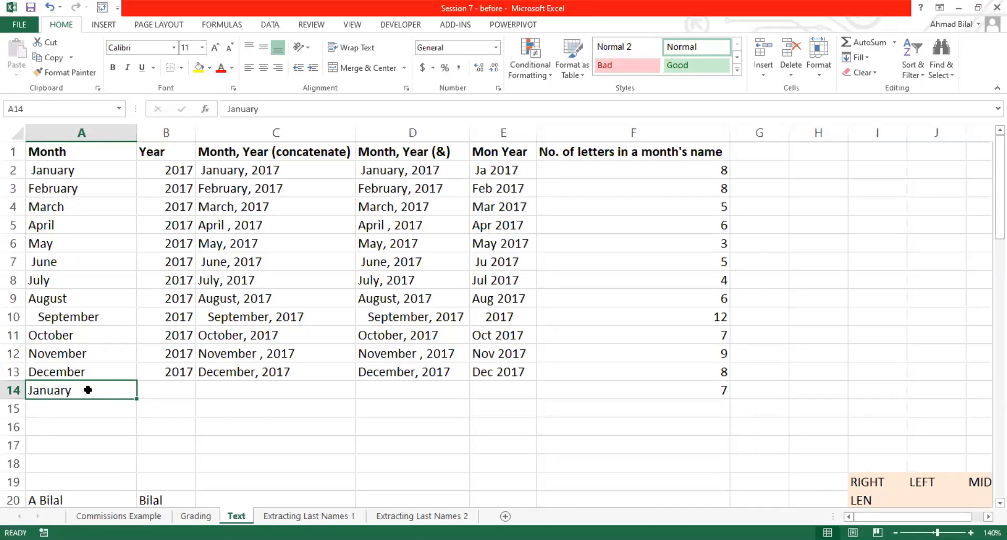
click(94, 166)
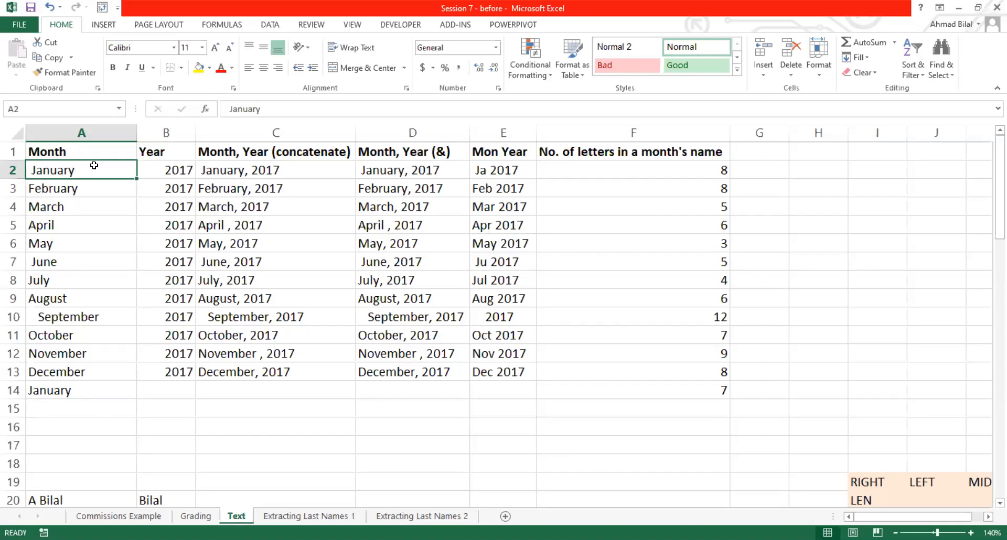
double_click(104, 169)
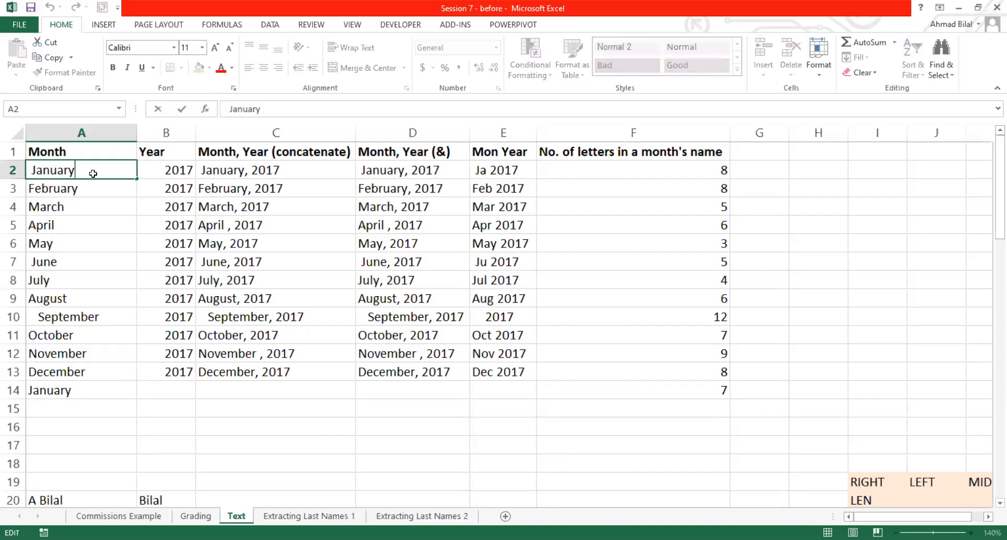
key(Escape)
click(100, 392)
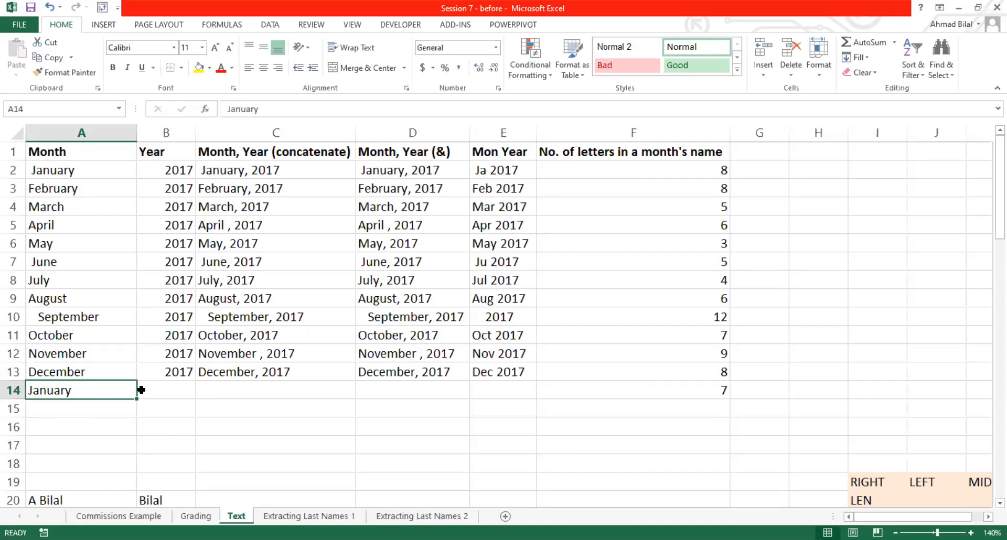
click(98, 172)
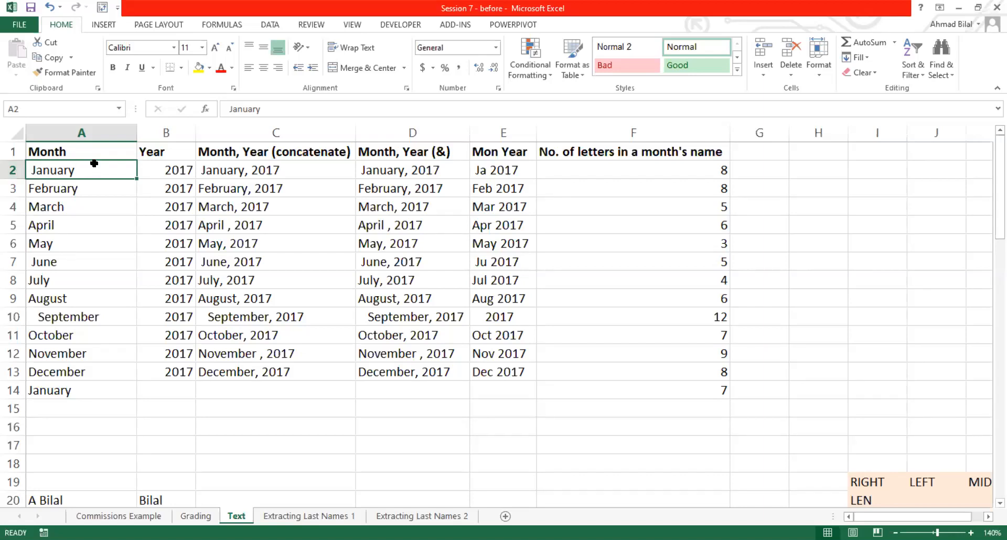
click(109, 394)
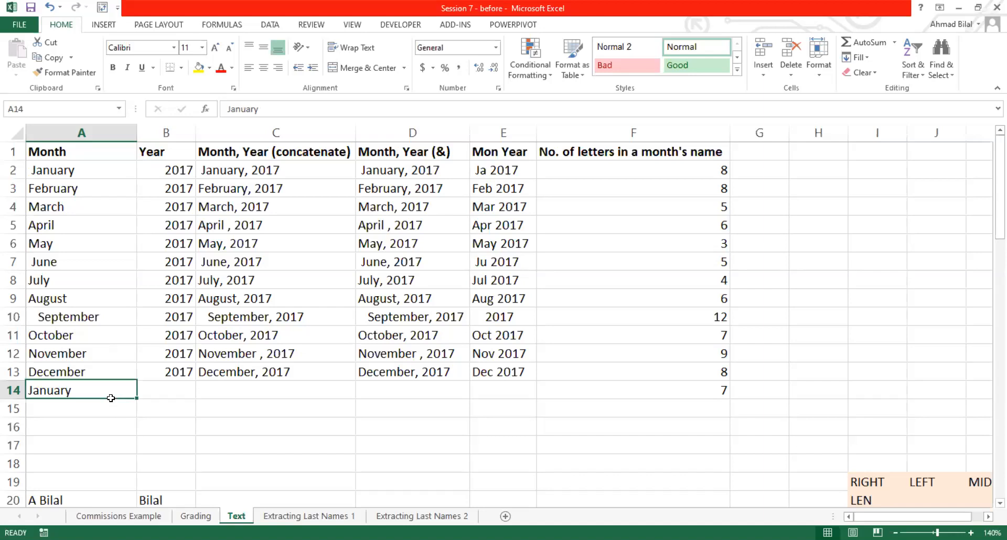
click(118, 170)
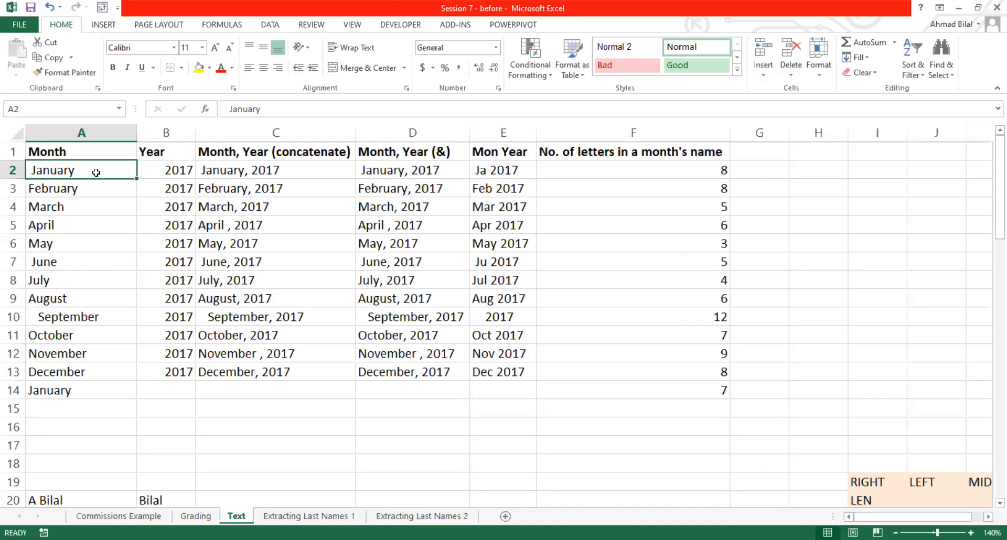
click(103, 390)
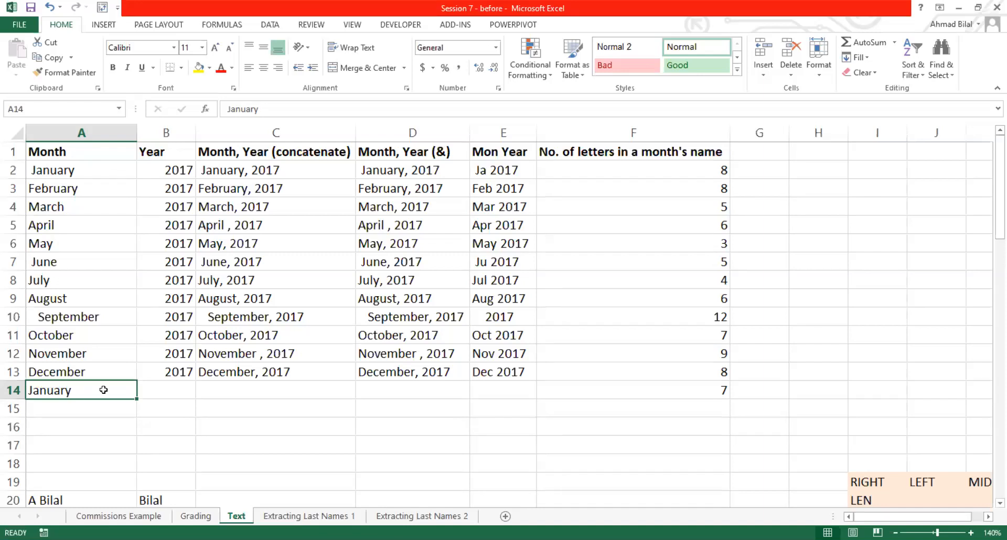
click(88, 167)
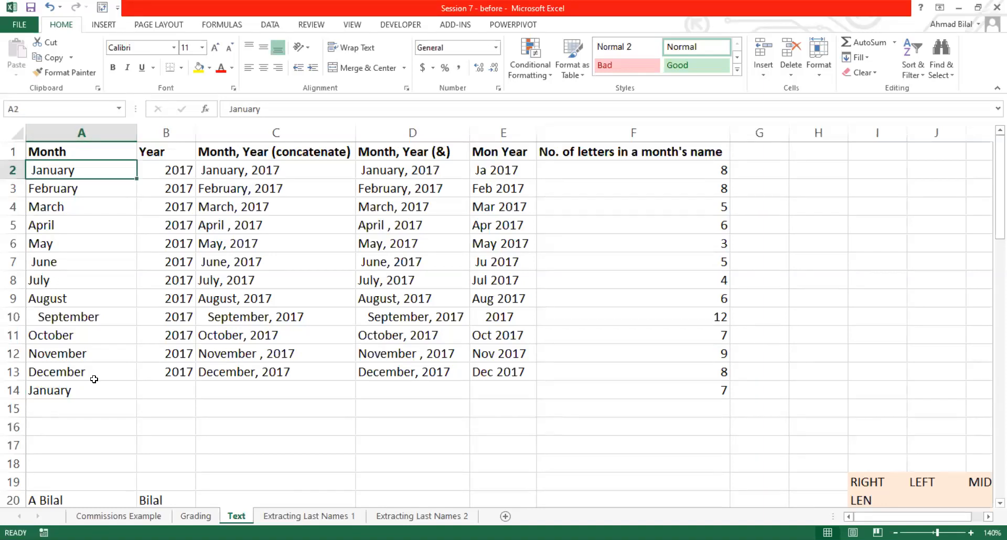
click(107, 397)
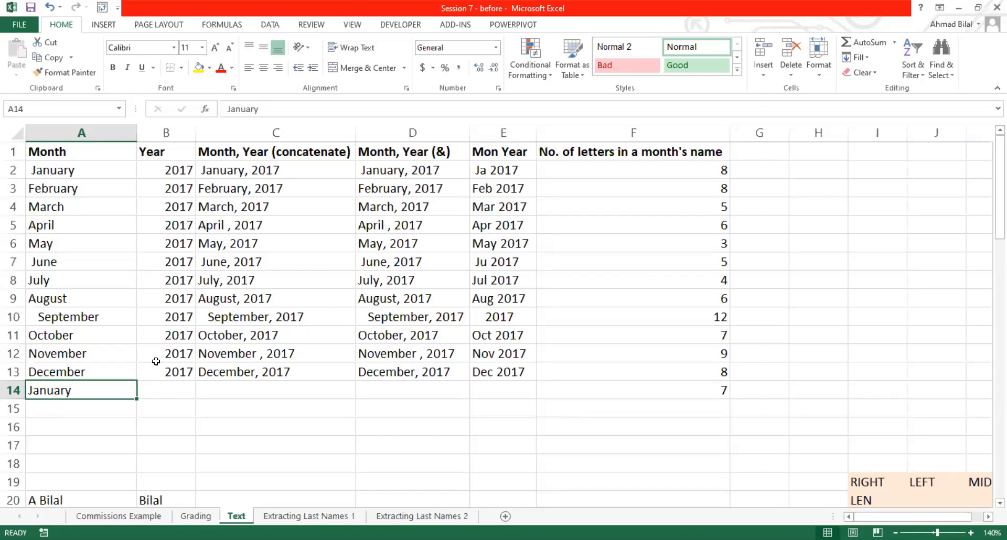
ctrl+click(110, 174)
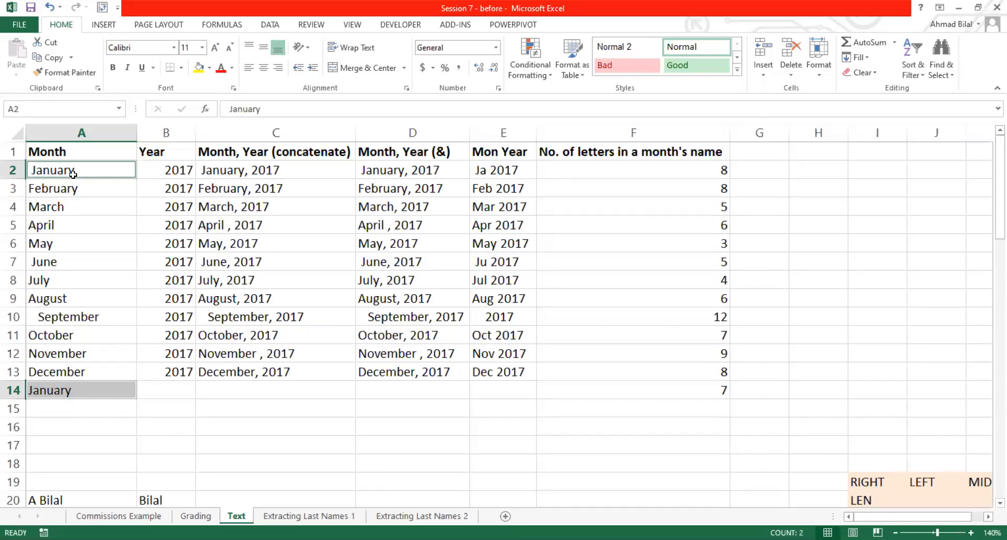
click(177, 274)
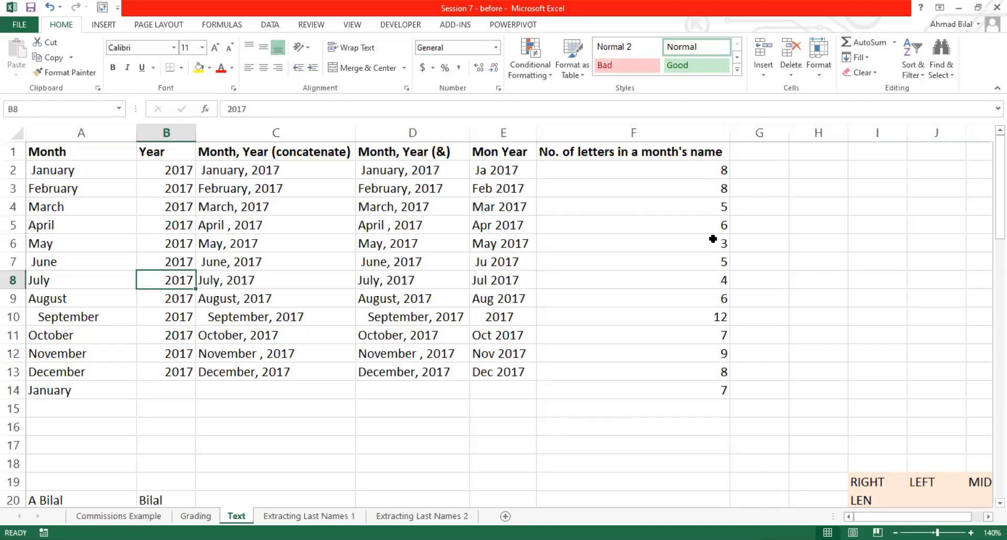
Enter the formula =TRIM(A2) in G2 to remove the extra spaces from the first month name
click(760, 152)
click(763, 172)
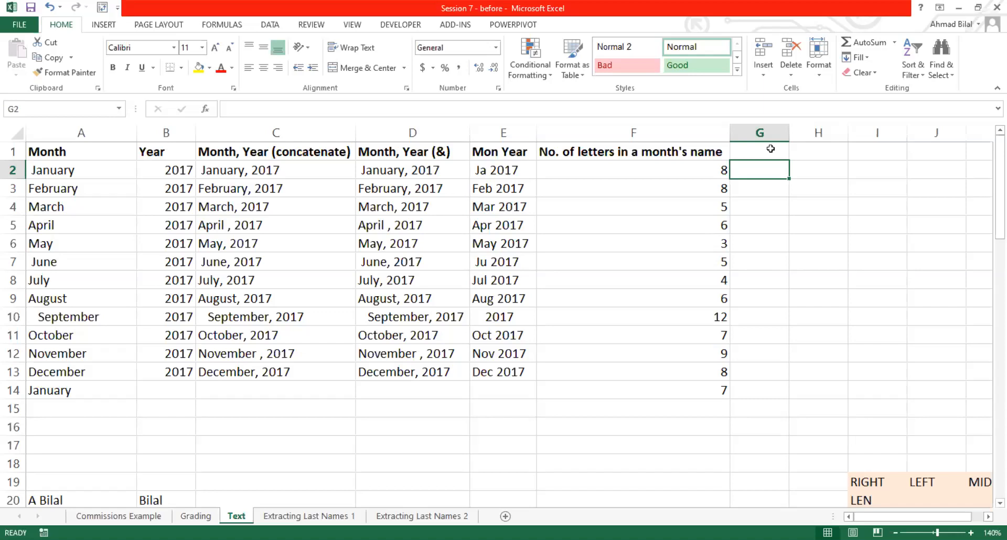
text(=)
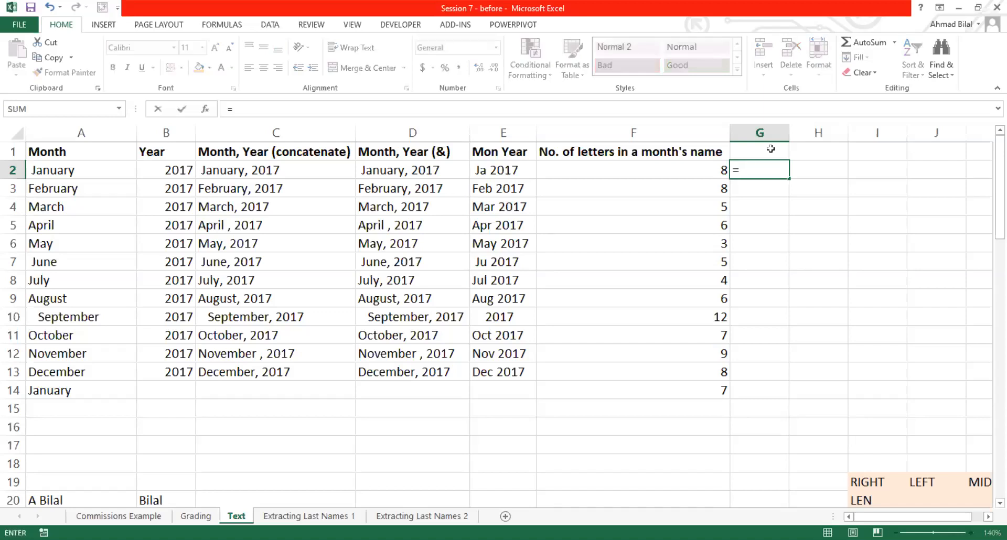
text(trim)
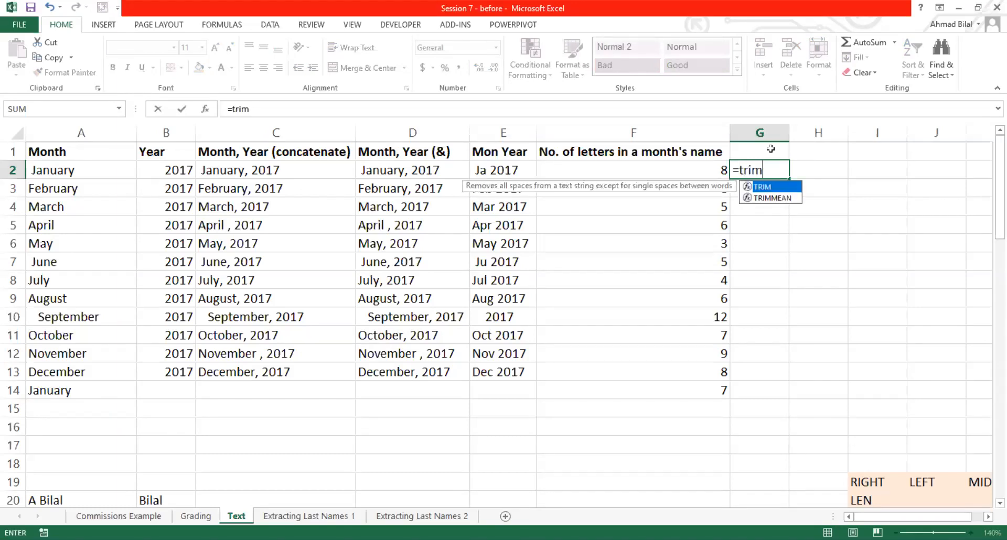
text(()
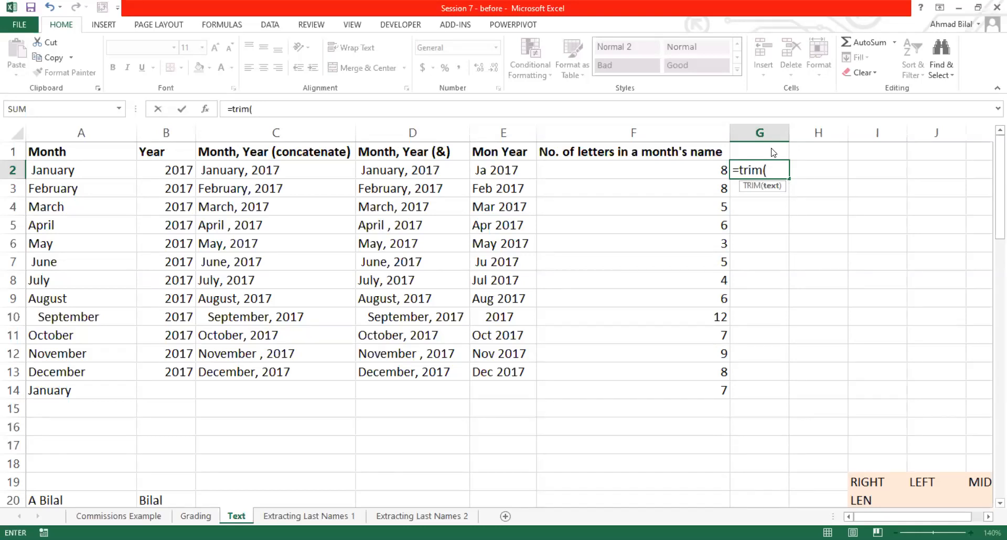
click(103, 166)
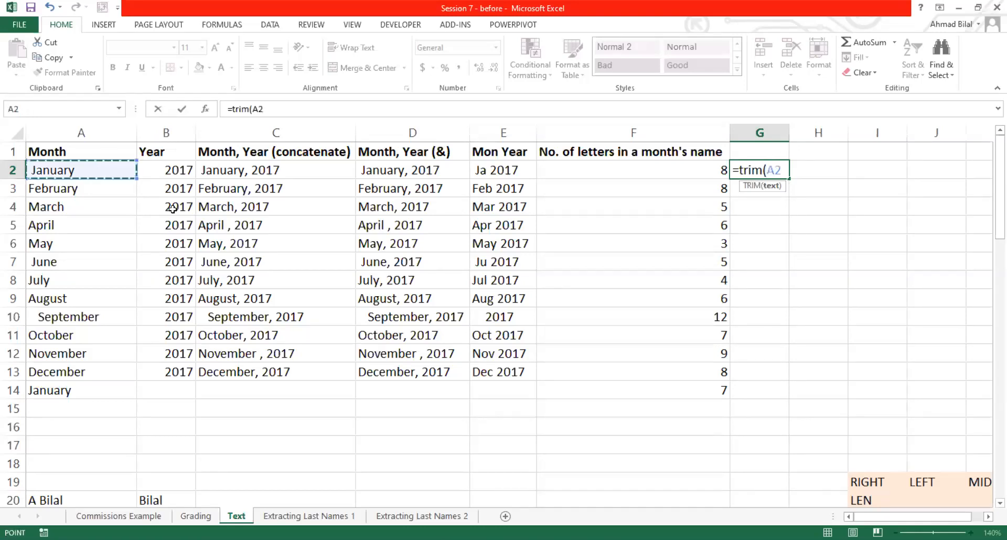
text())
key(ctrl+Return)
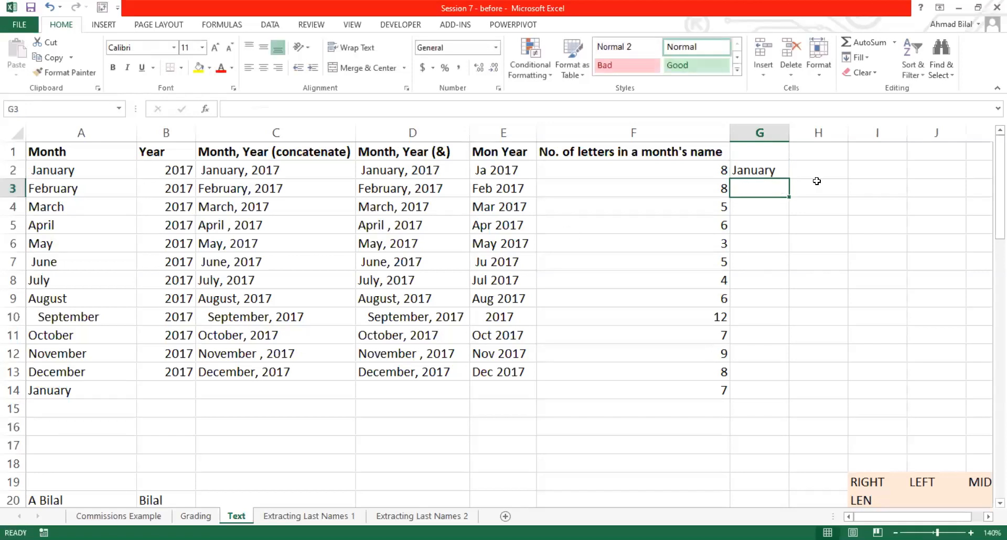
Fill the TRIM formula from G2 down to G14
click(776, 169)
double_click(788, 179)
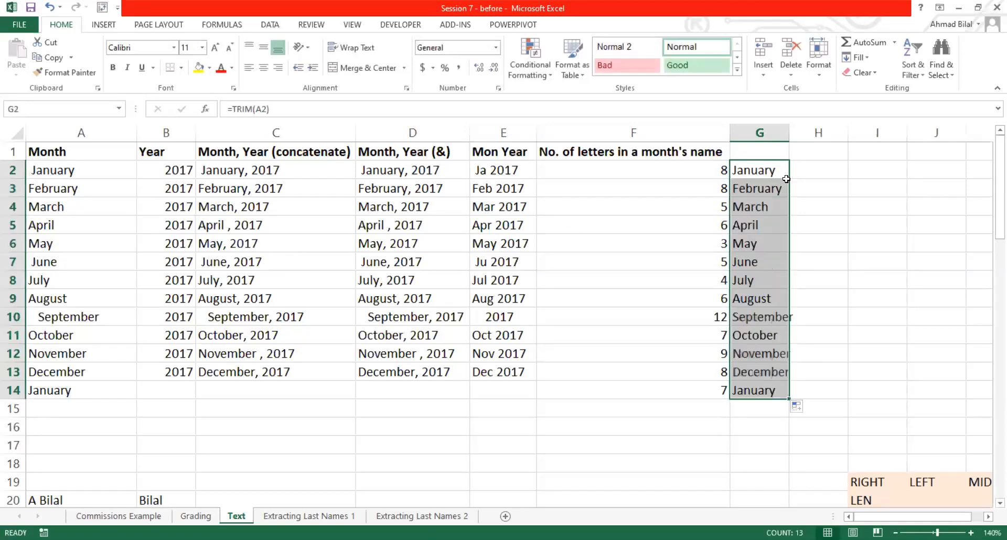
click(913, 189)
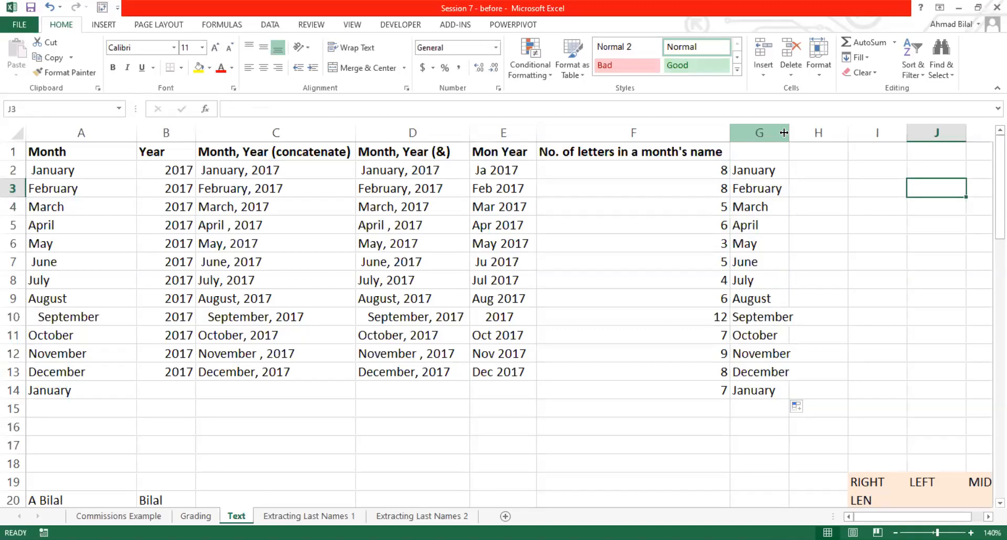
Fit the width of column G to its contents
double_click(784, 133)
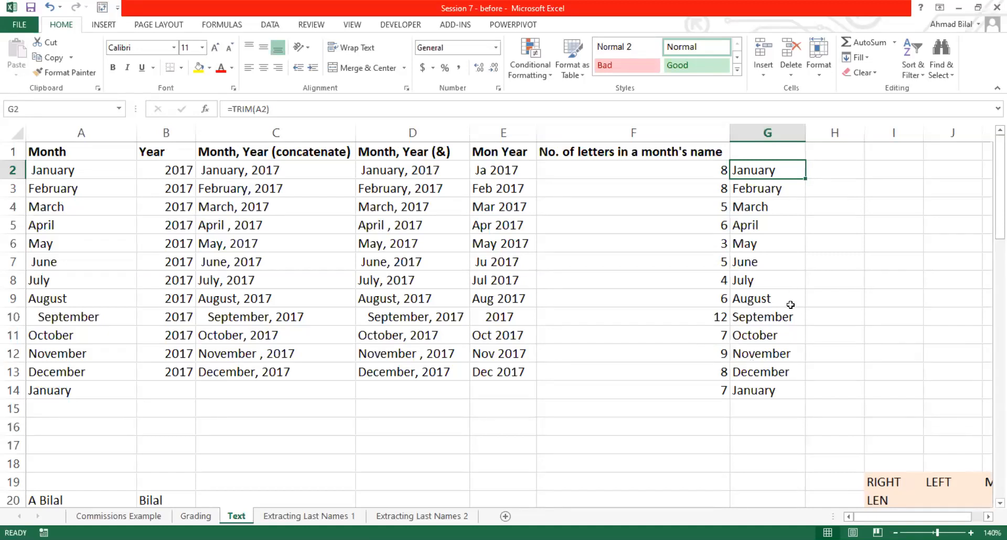
Inspect the month names in column A, checking the April entry in A5 for a trailing space
click(105, 170)
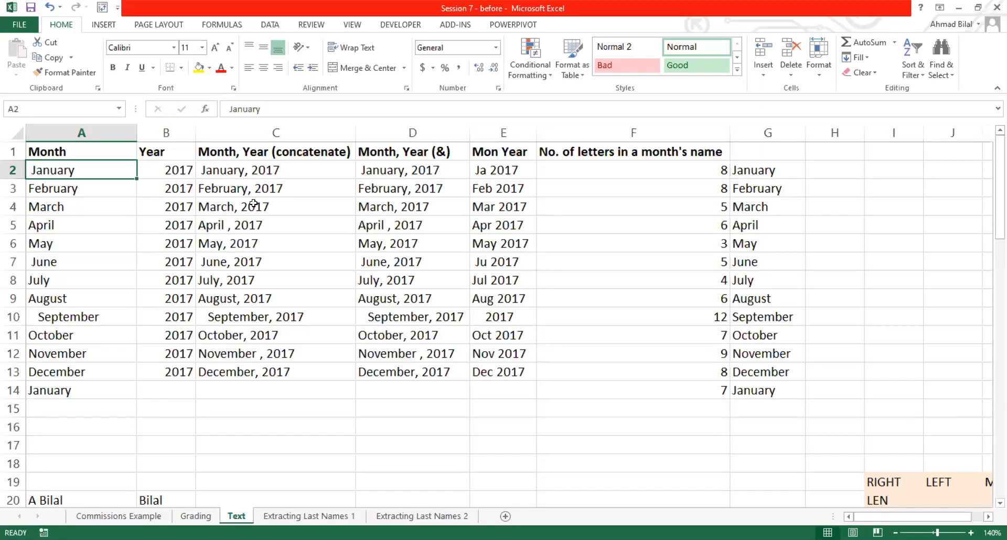
key(Down)
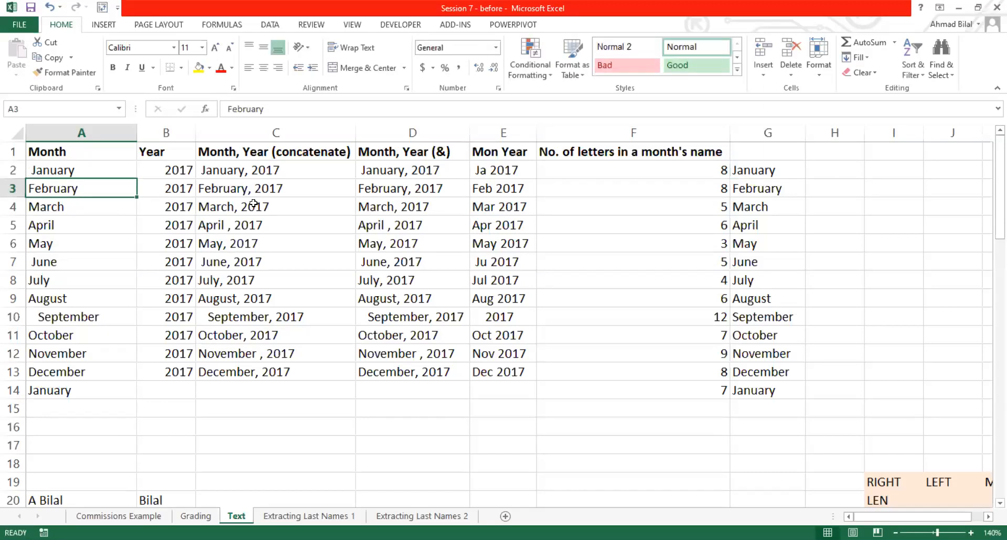
key(Down)
key(Down)
key(F2)
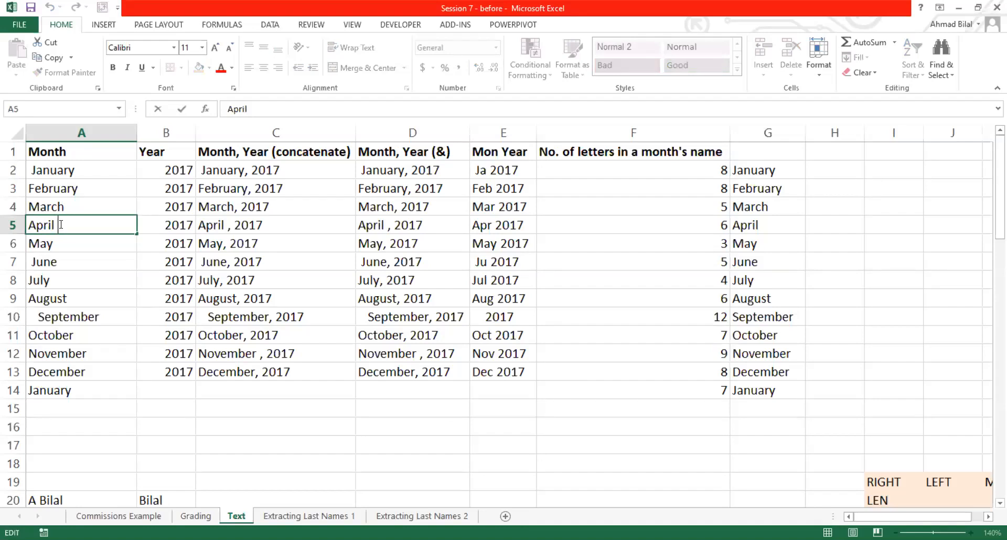
key(Escape)
click(102, 245)
click(90, 224)
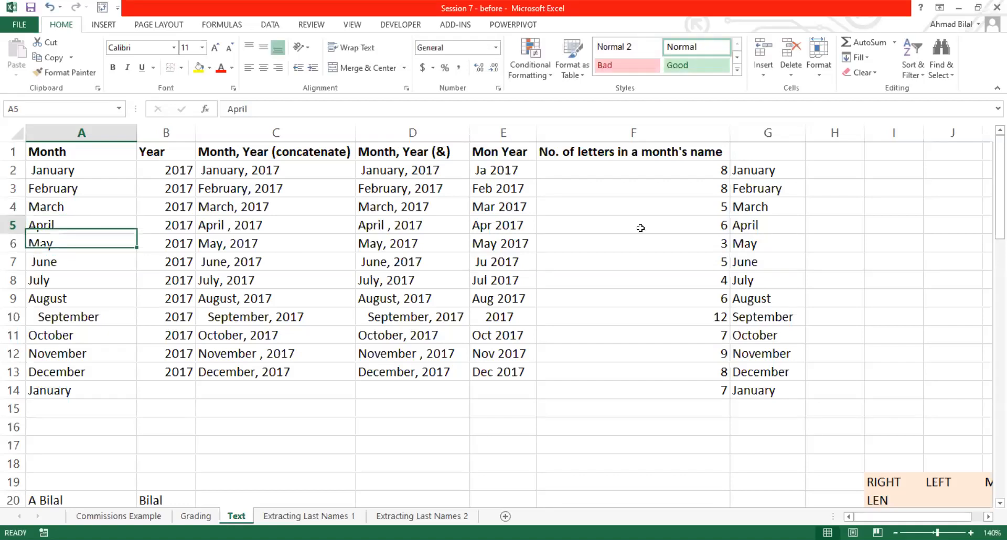
Examine the TRIM formula in G5 that cleans the April entry
click(785, 221)
double_click(789, 222)
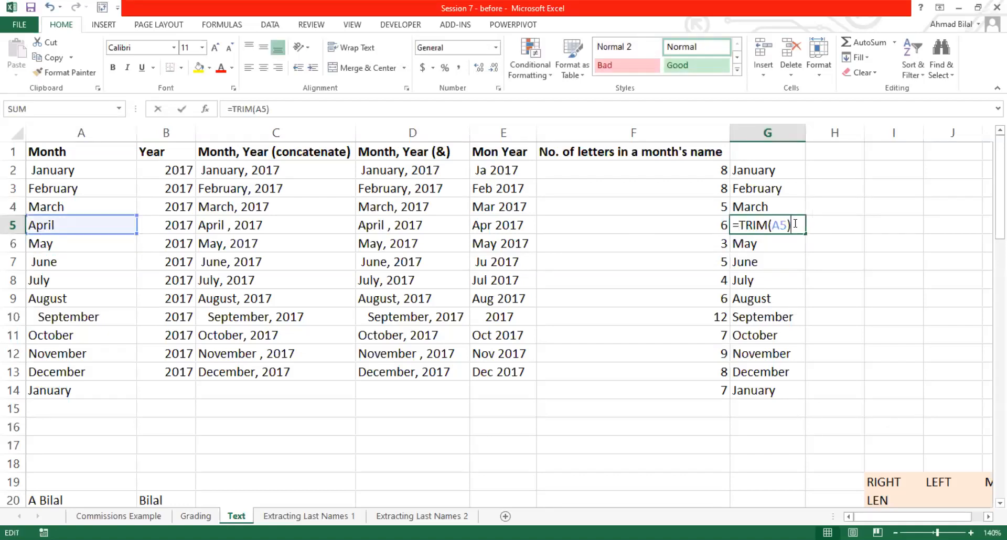
key(Escape)
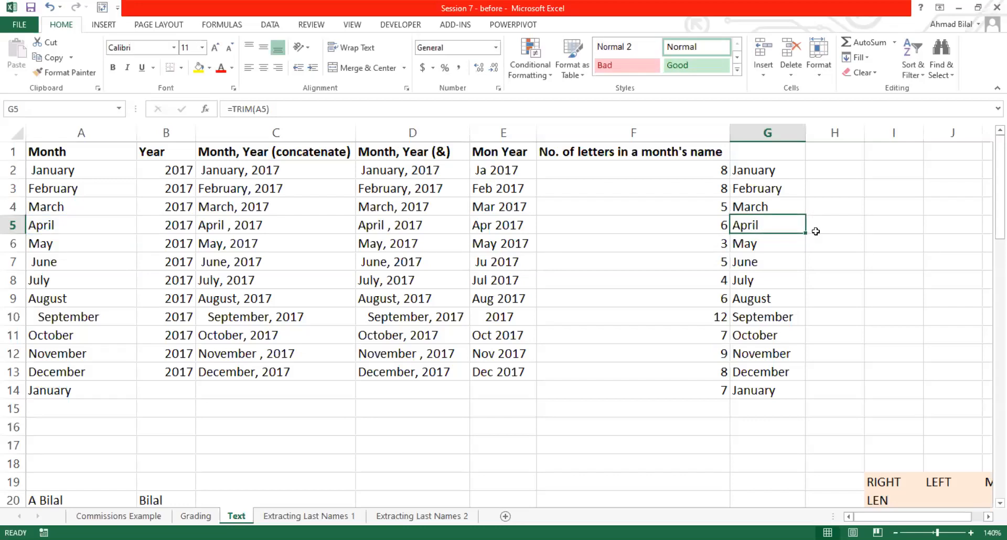
key(Up)
key(Down)
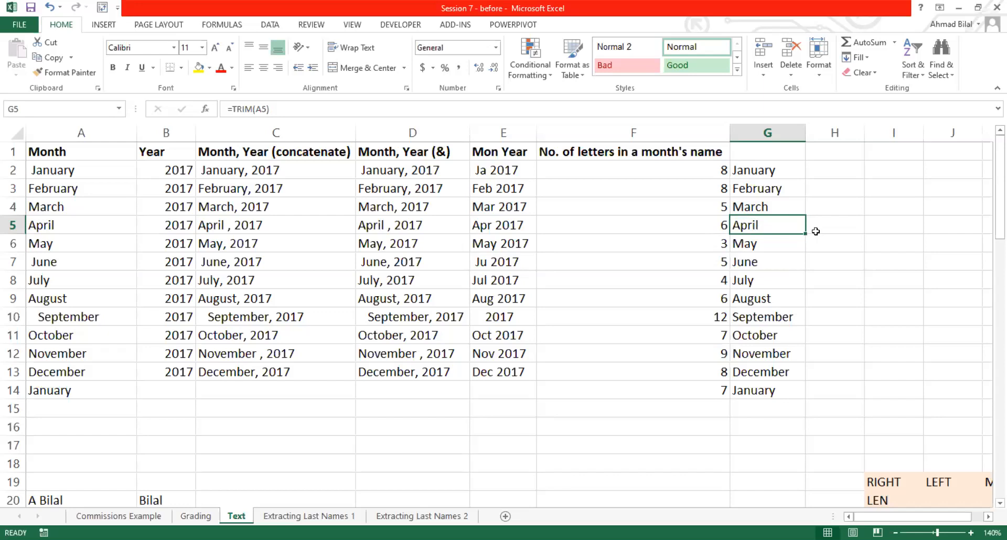
Place April from G5 in H5 as plain text to check for trailing spaces, and clear H5 again
key(ctrl+c)
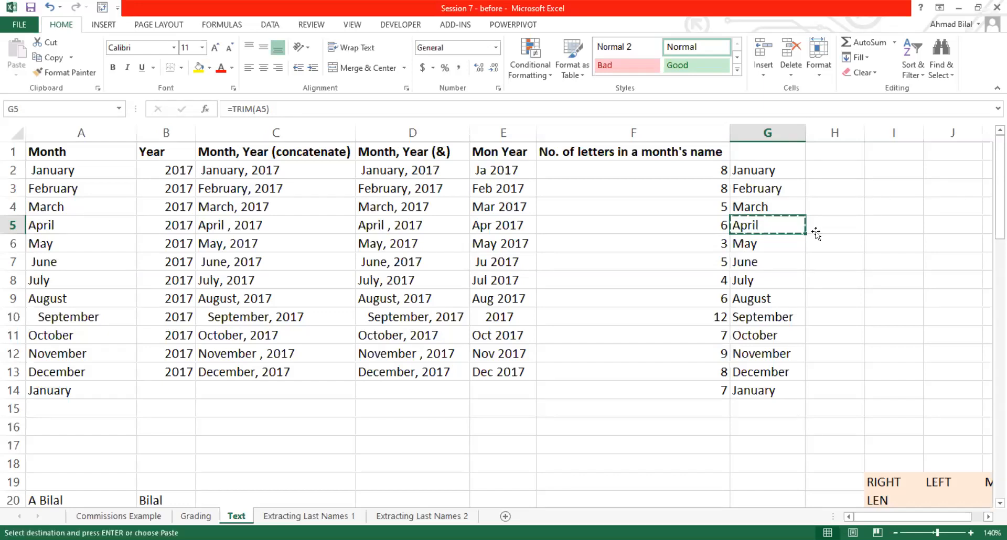
click(817, 231)
key(ctrl+v)
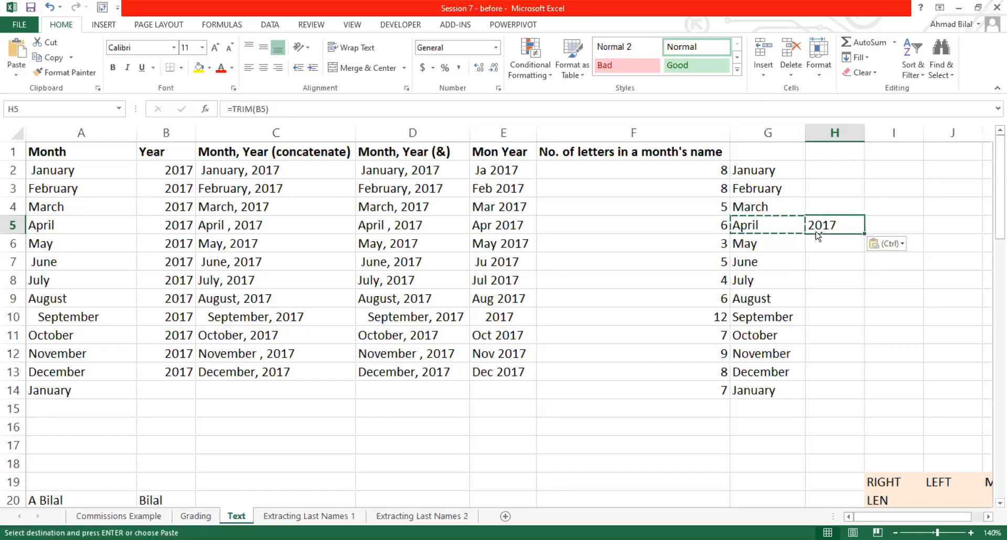
text(April)
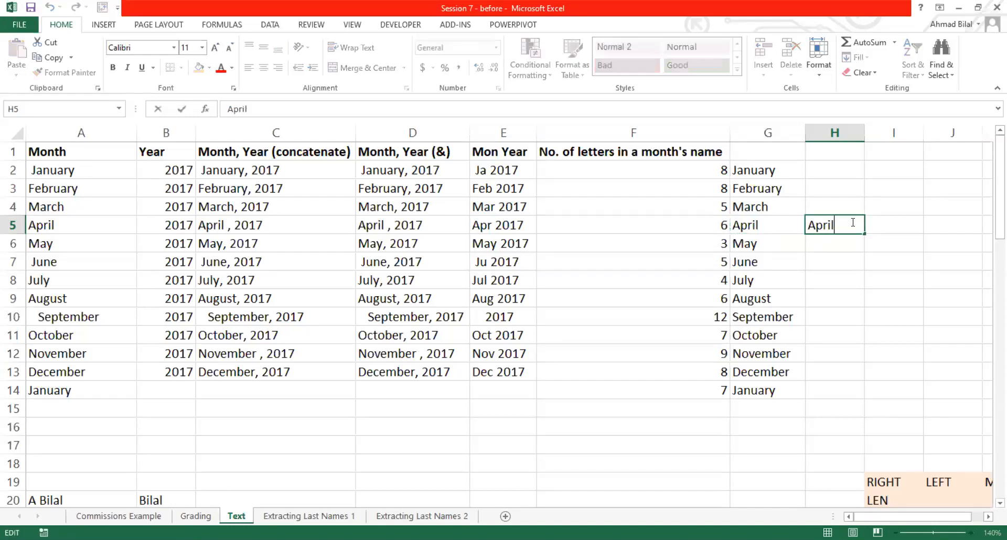
double_click(848, 225)
click(848, 225)
double_click(853, 225)
click(853, 225)
key(Escape)
key(Delete)
key(Left)
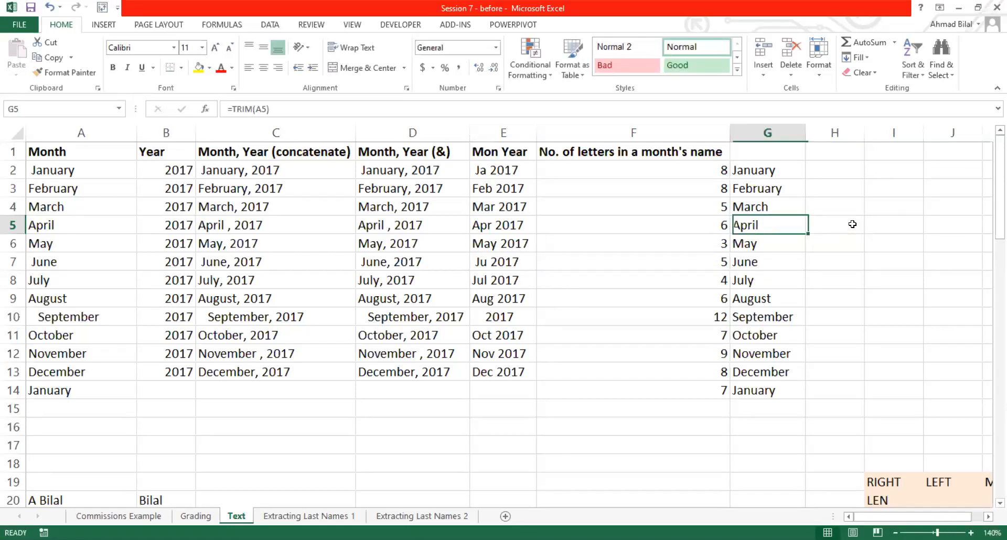
Append several spaces and 2019 to January in A2 to test TRIM, and undo the entry
key(Up)
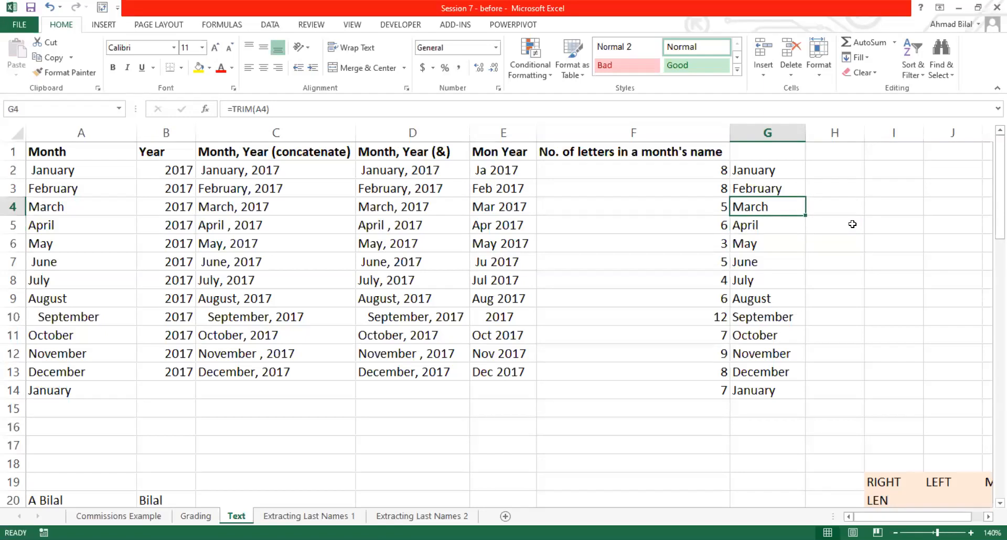
key(Up)
key(Left)
key(Left)
key(Left)
key(Left)
key(Left)
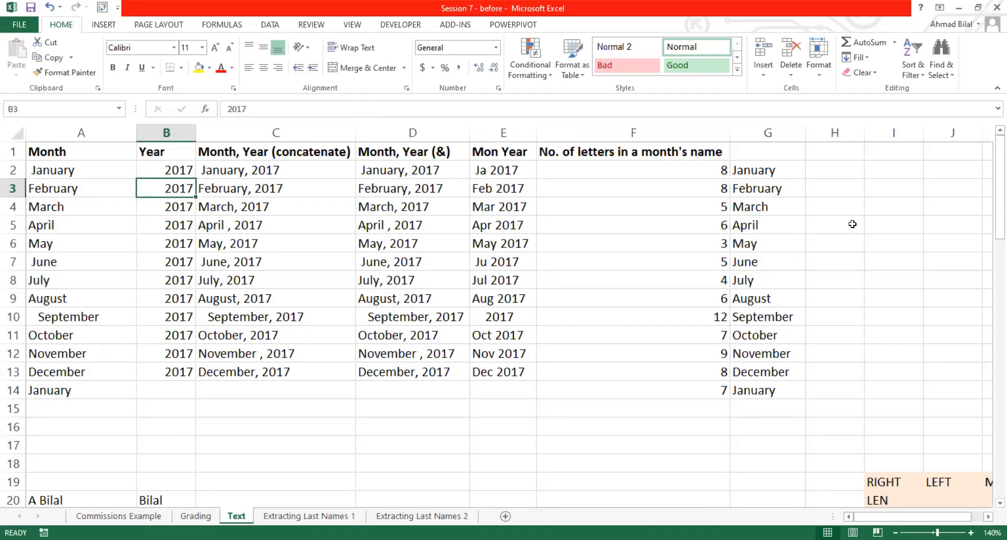
key(Up)
key(Left)
key(F2)
text(2019)
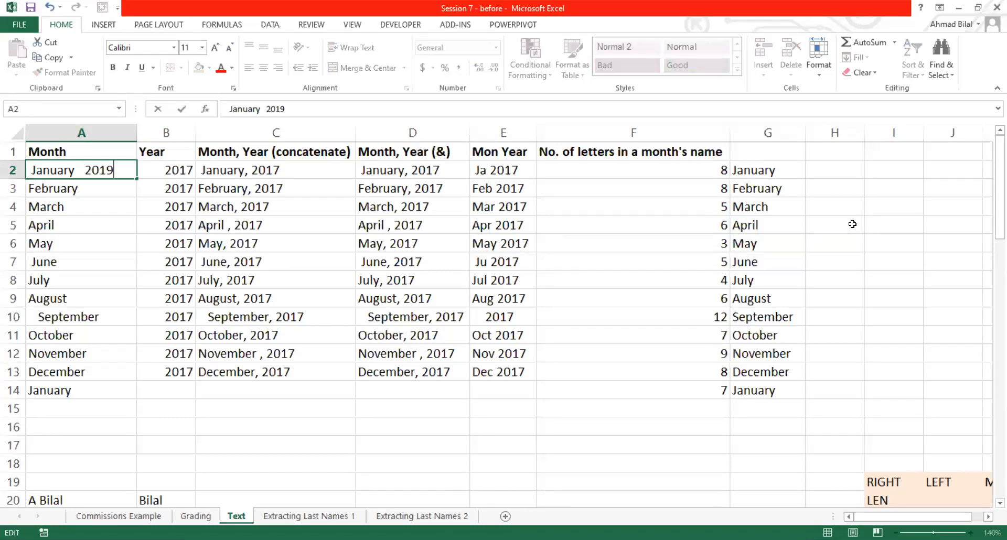
key(Return)
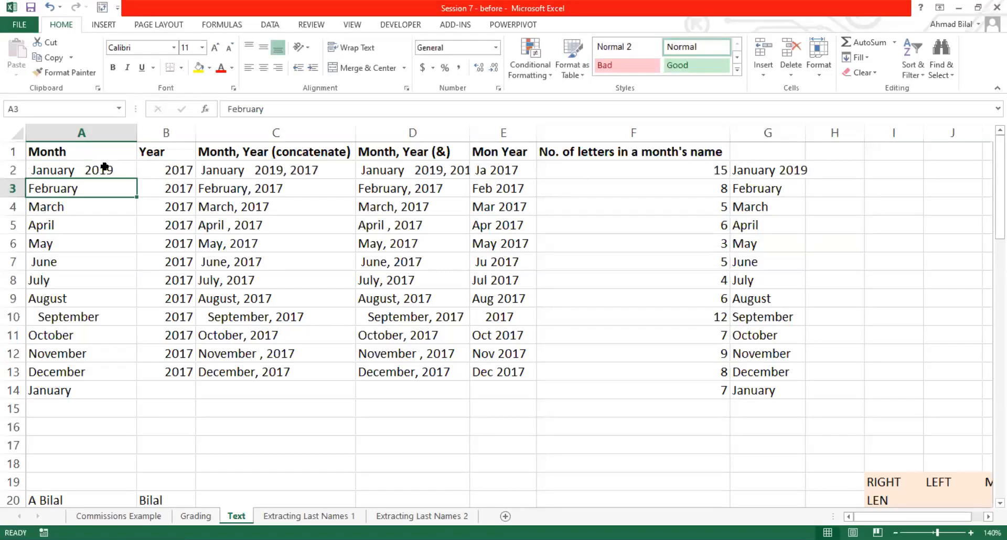
key(ctrl+z)
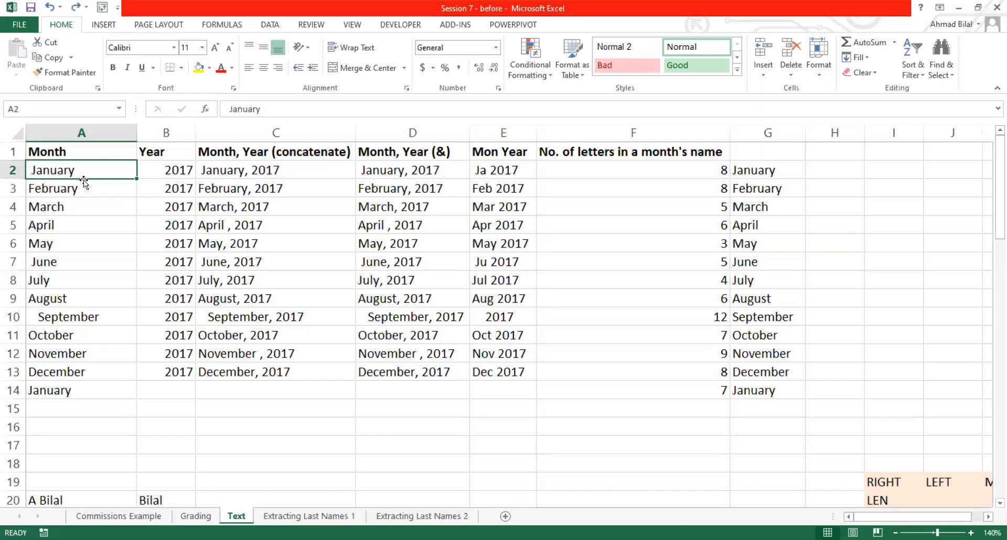
Try to append extra spaces and 2019 to February in A3, and undo the entry
double_click(95, 187)
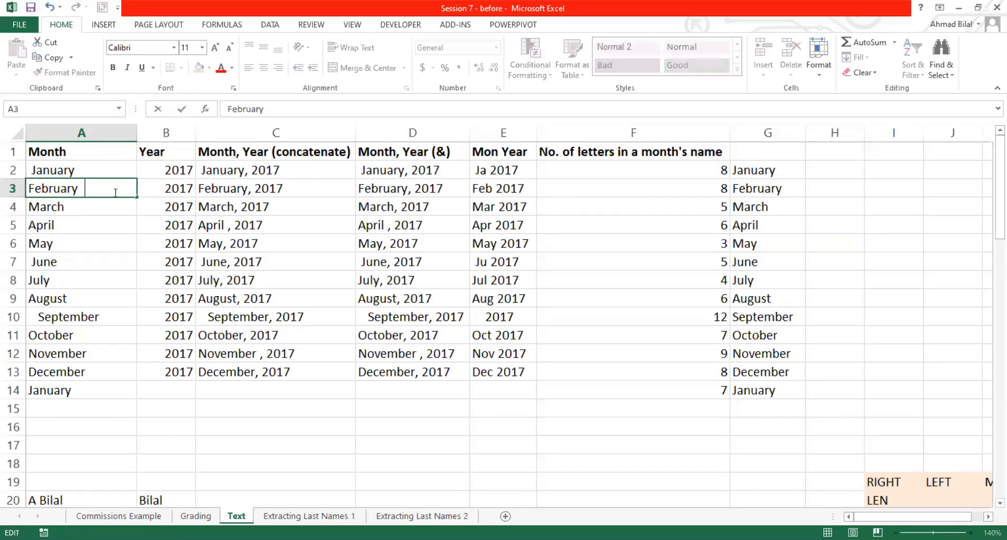
text(2019)
key(Return)
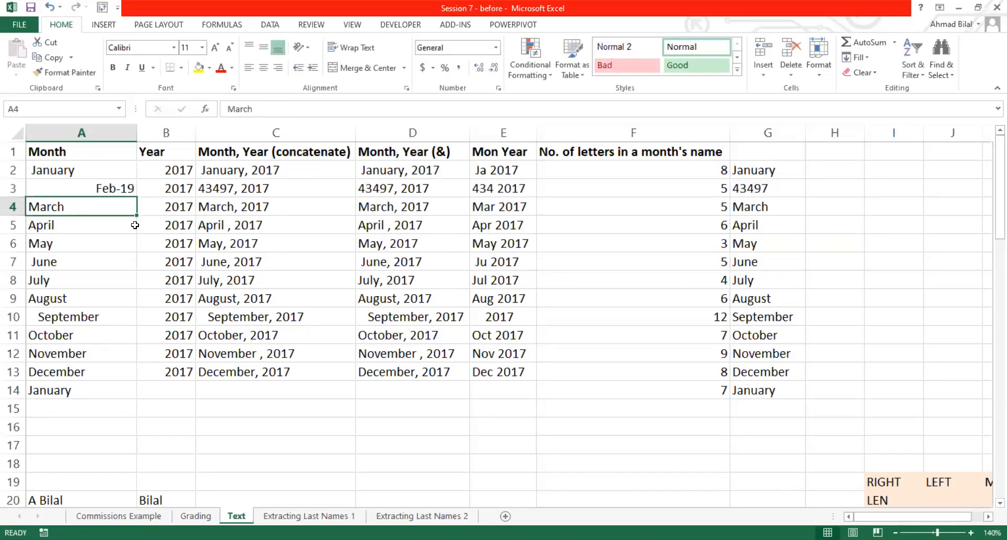
key(ctrl+z)
Set the number format of cell A3 to Text
key(F2)
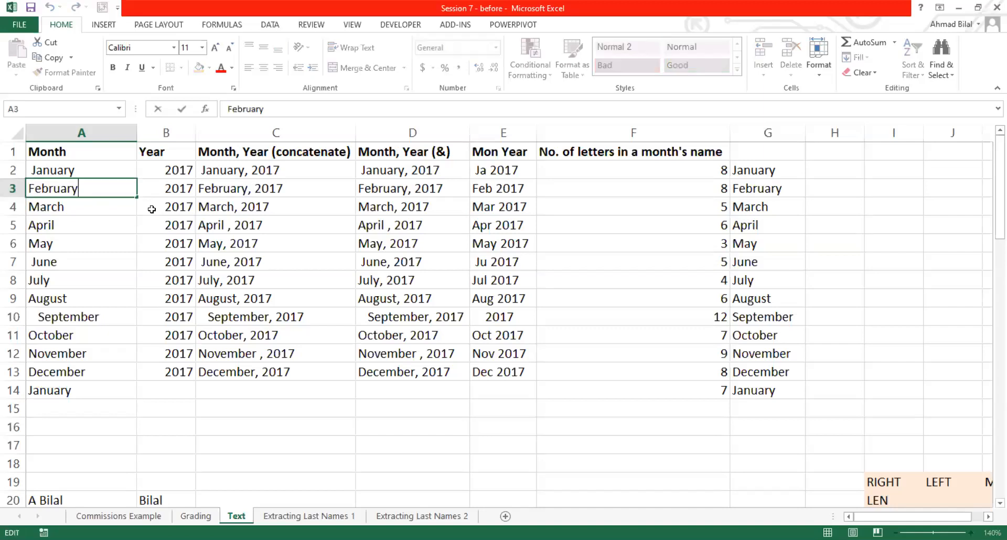
key(Escape)
drag(418, 48, 438, 47)
click(163, 206)
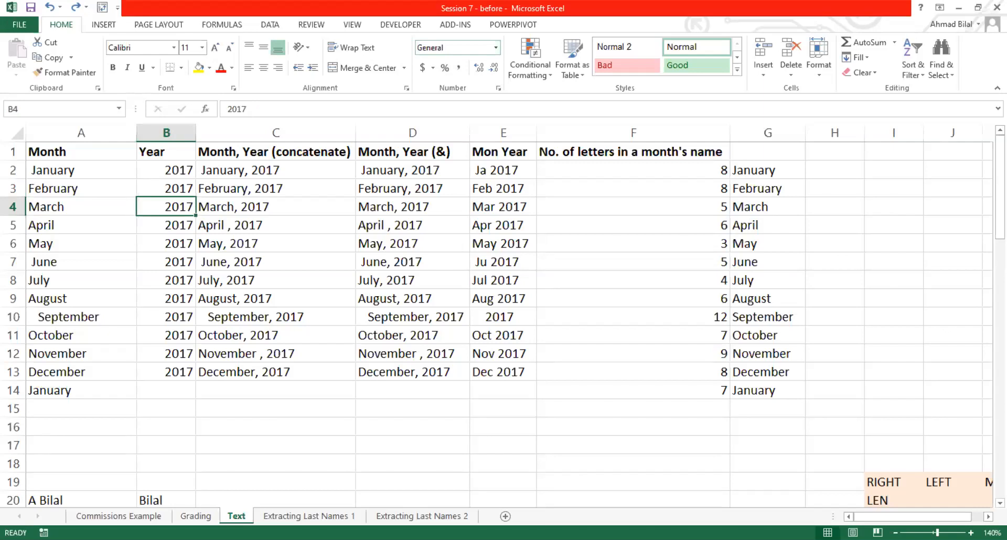
click(106, 191)
key(alt+h)
text(nat)
text(ext)
key(Return)
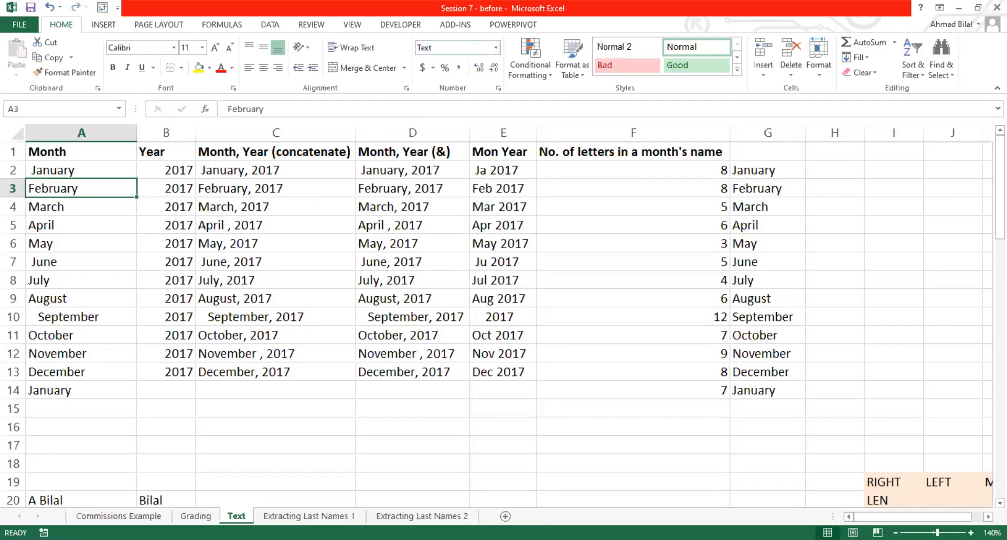
Append several spaces and 2019 to February in the text-formatted cell A3
double_click(116, 188)
text(20)
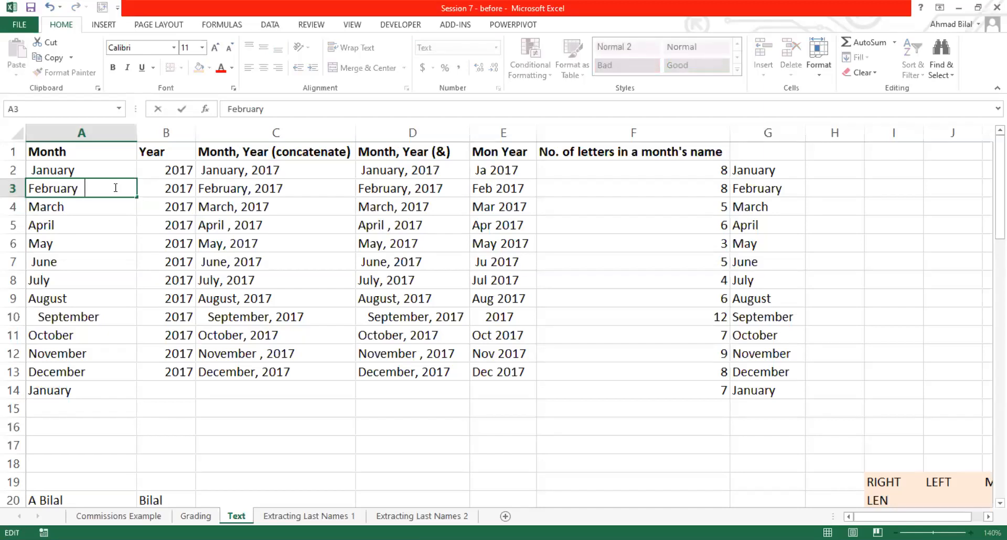
text(19)
key(Return)
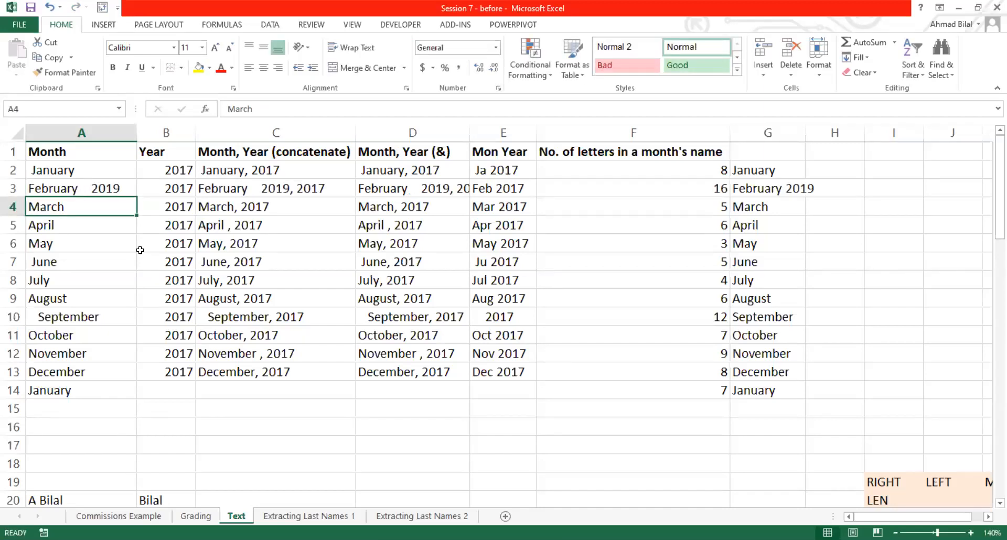
Compare the spacing in A3 with the TRIM result in G3, and fit column G's width to its contents
click(129, 190)
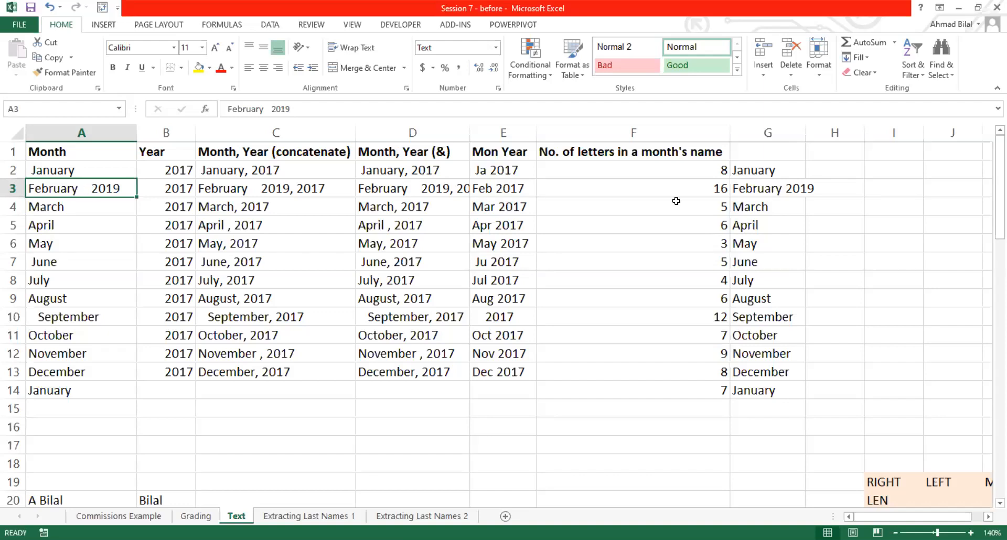
click(790, 189)
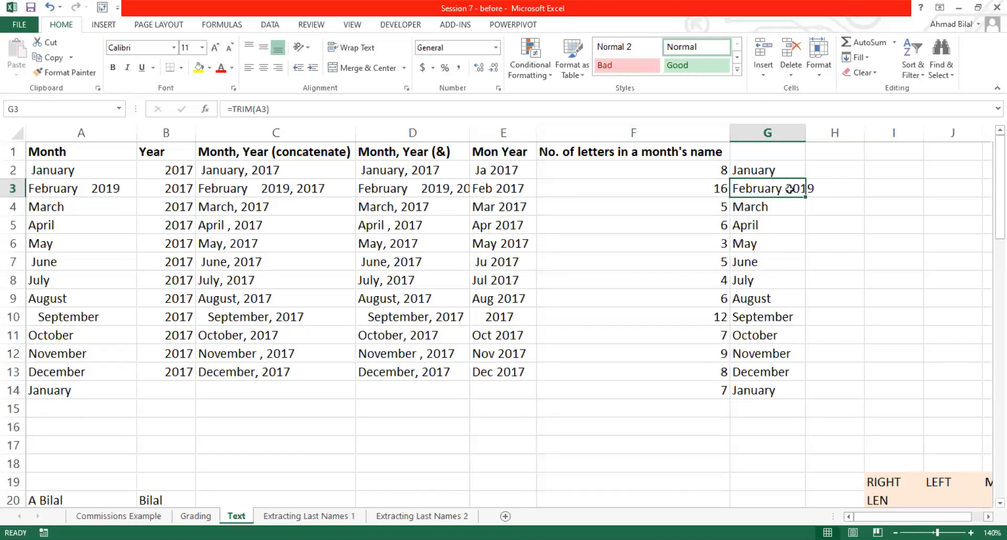
double_click(789, 189)
key(Escape)
double_click(804, 142)
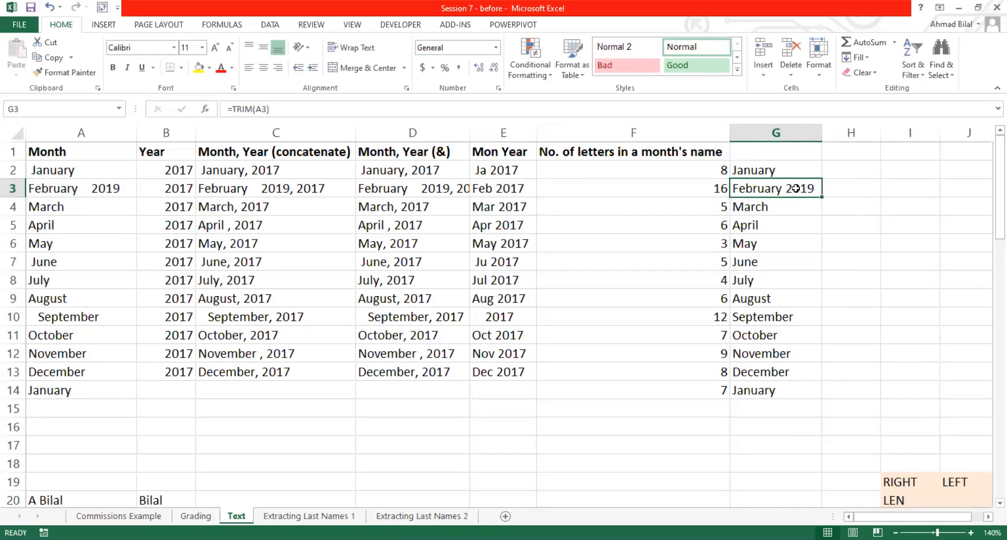
Remove the extra spaces and 2019 from A3, leaving only February
double_click(128, 190)
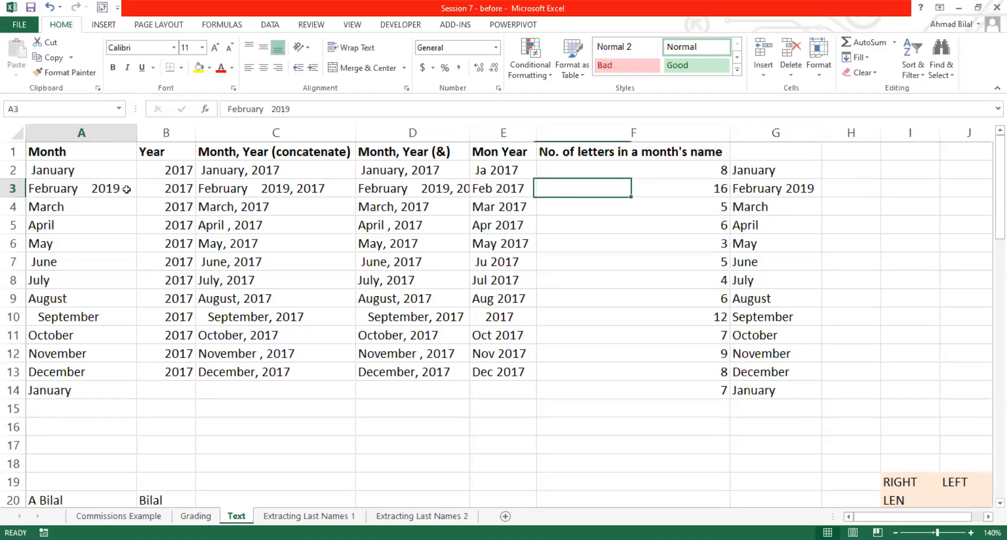
key(BackSpace)
key(BackSpace)
key(BackSpace)
key(BackSpace)
key(BackSpace)
key(BackSpace)
key(BackSpace)
key(BackSpace)
key(Return)
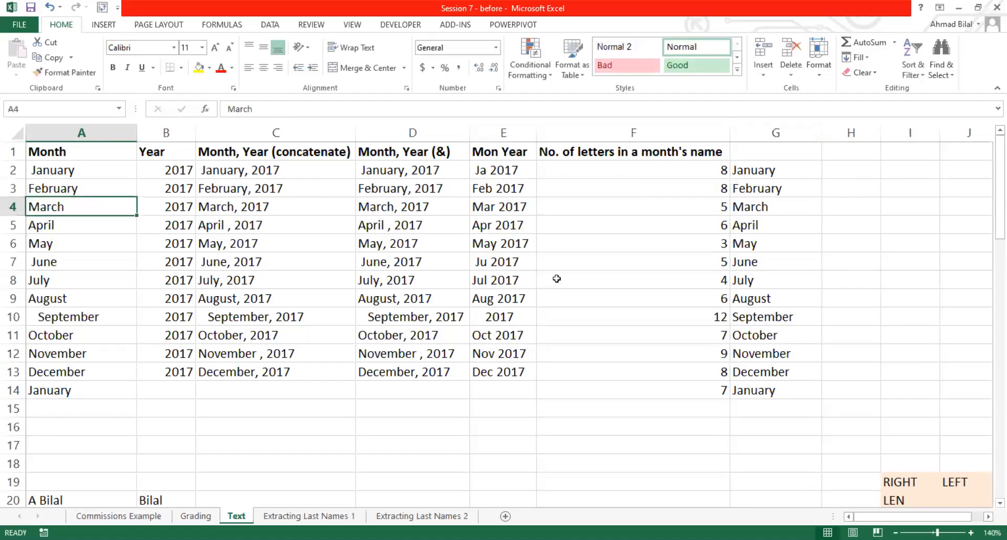
Clear the extra January entry and its formulas across A14:G14
click(705, 256)
click(776, 207)
click(795, 170)
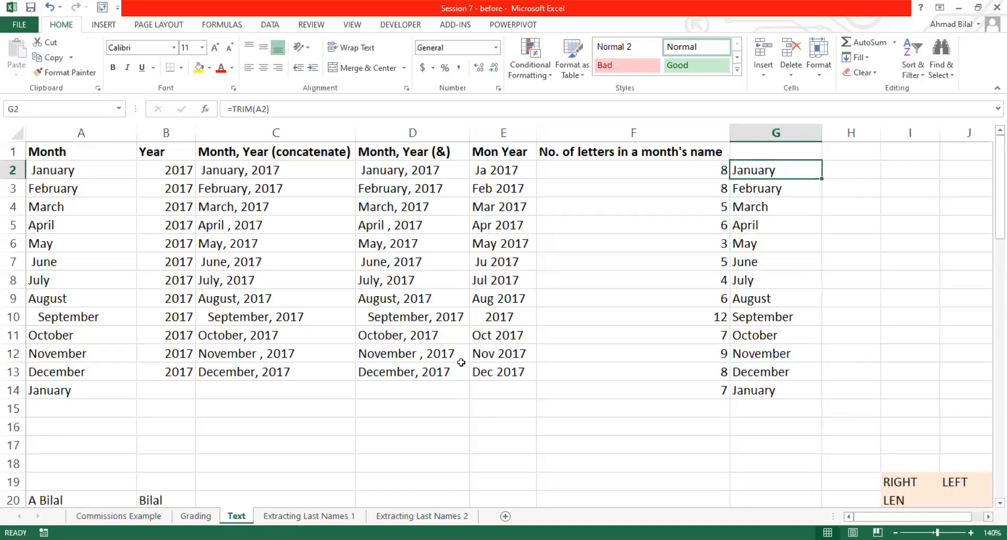
click(72, 390)
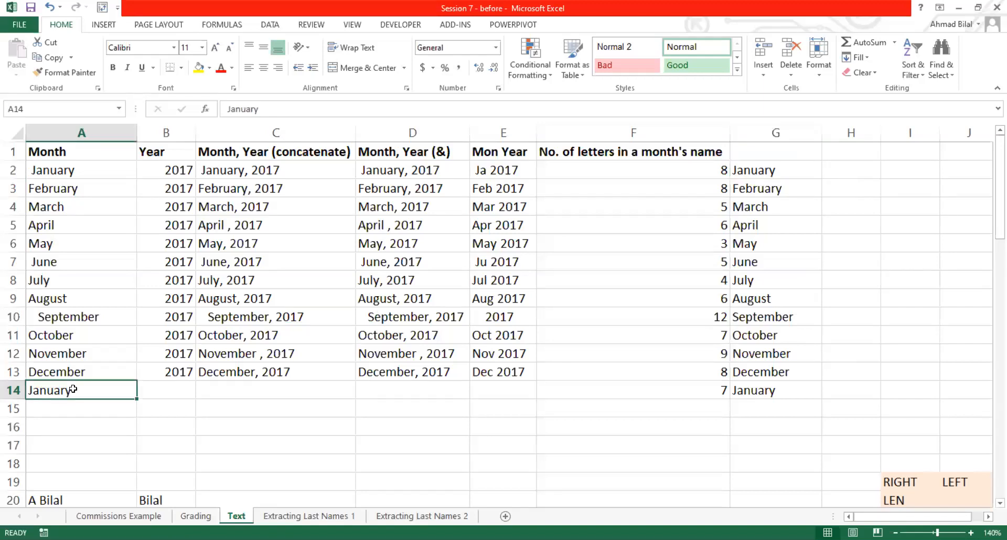
key(ctrl+shift+Right)
key(ctrl+shift+Right)
key(Delete)
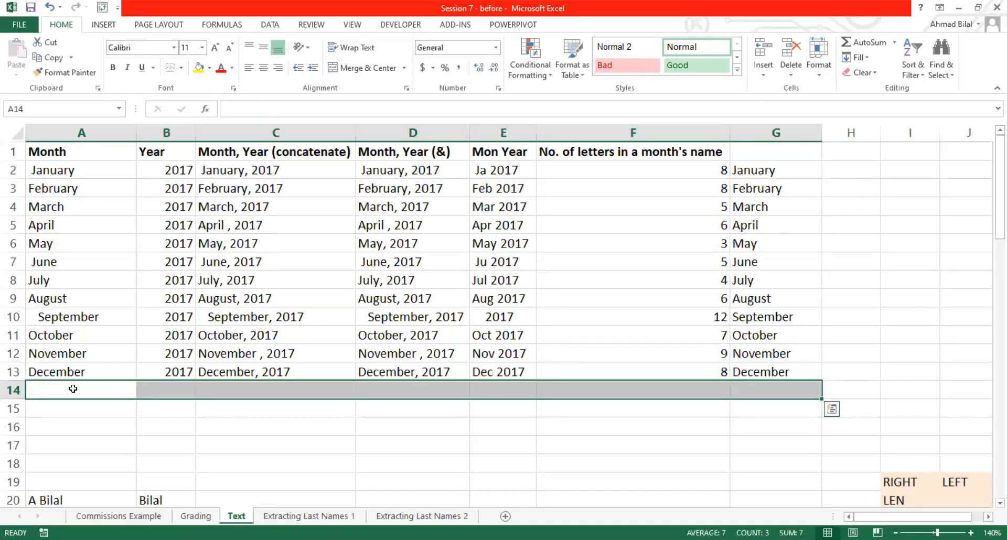
key(Right)
key(Right)
key(Right)
key(Right)
key(Right)
key(Right)
key(Up)
key(Up)
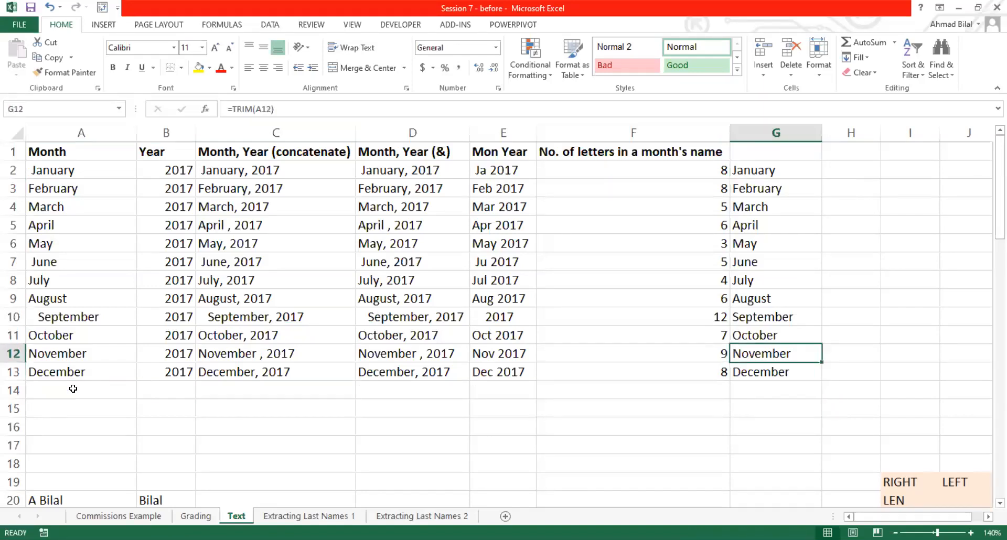
key(ctrl+Up)
key(Left)
key(Left)
key(Left)
key(Left)
key(Left)
key(Left)
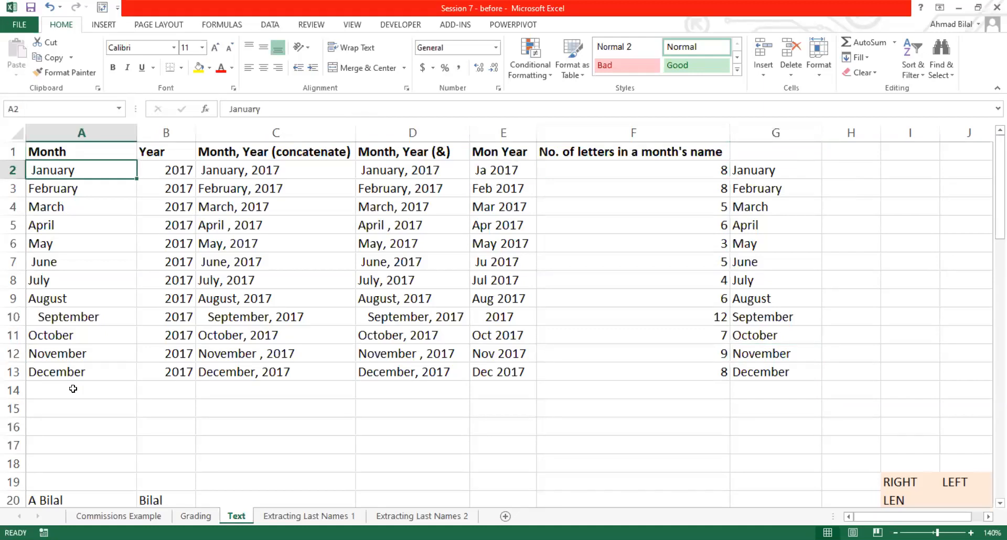
click(112, 189)
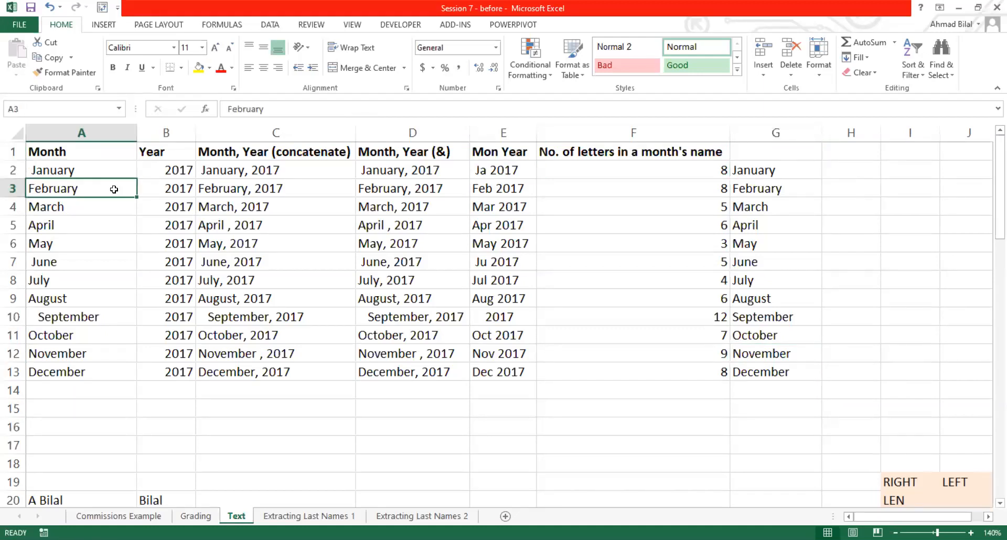
Look through the month entries in column A from February to October for stray spaces
key(Down)
key(Down)
key(Down)
key(Down)
key(Down)
key(Down)
key(Down)
key(Down)
key(Down)
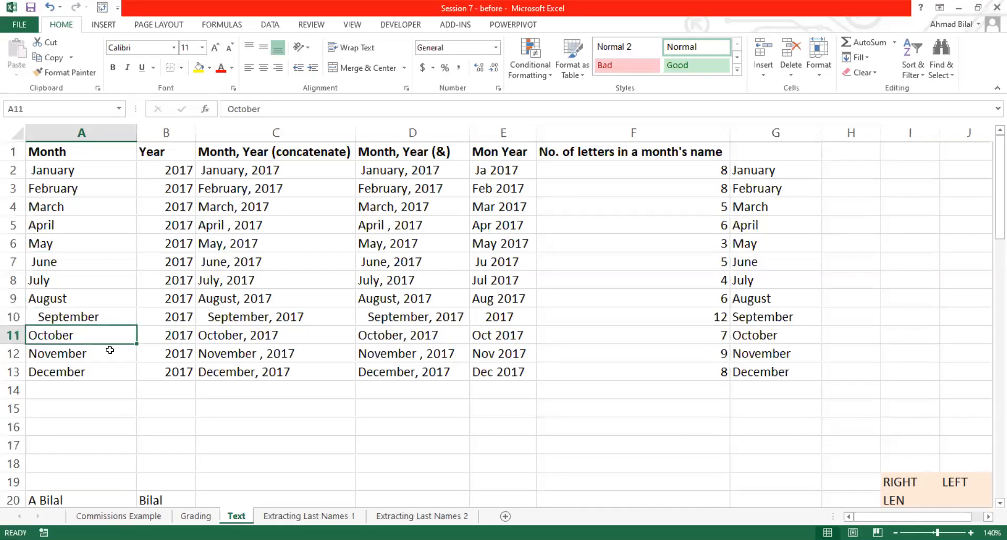
click(111, 253)
click(110, 185)
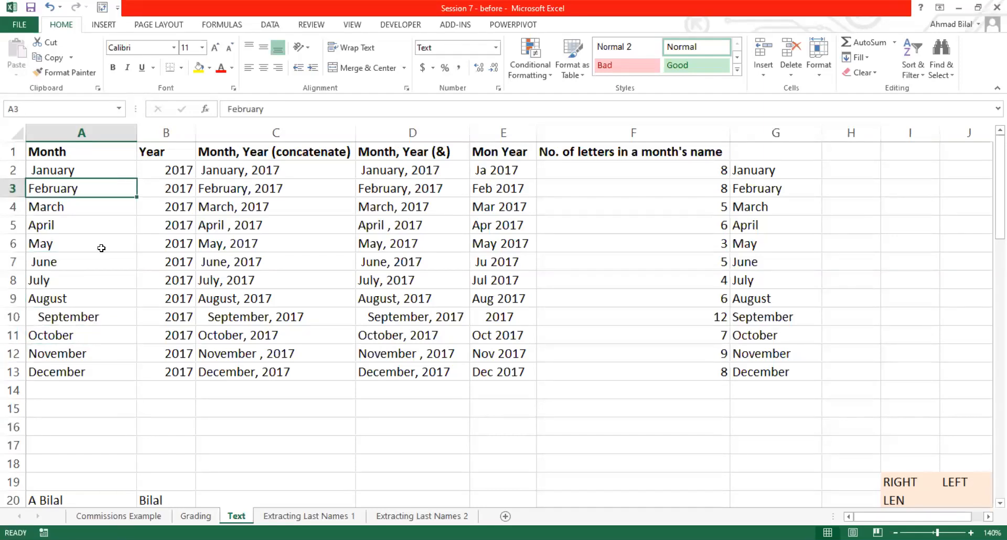
Compare the trimmed month names in G2:G13 with the original entries in A2:A13
drag(802, 164, 776, 374)
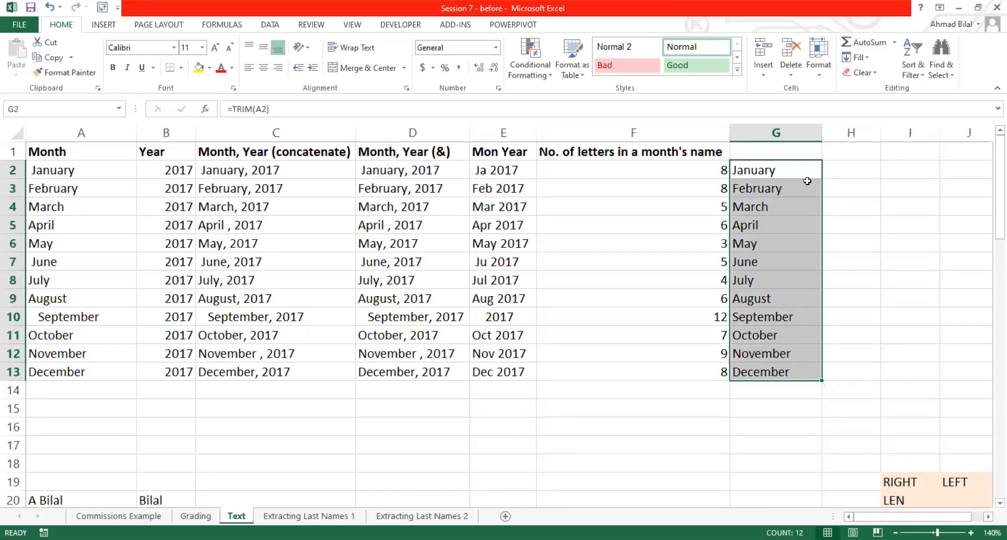
drag(79, 170, 68, 379)
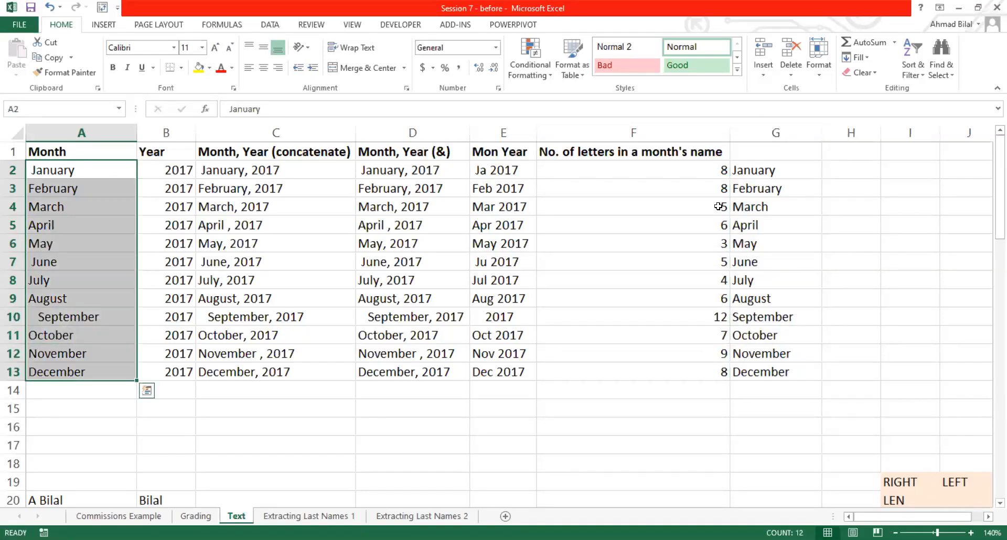
drag(798, 164, 803, 377)
drag(104, 176, 81, 377)
click(809, 168)
key(ctrl+shift+Down)
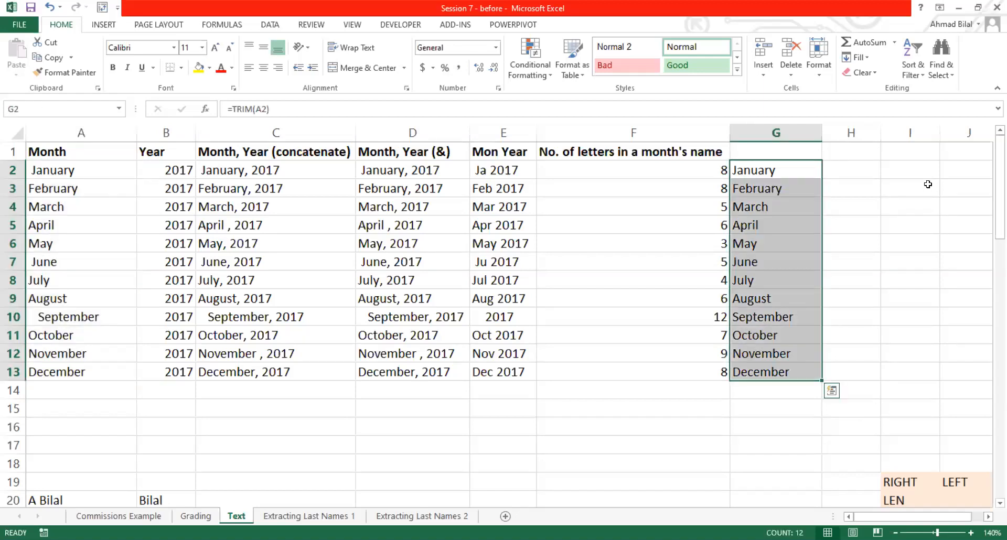
key(ctrl+c)
key(Escape)
Inspect the TRIM formulas in G2 and G5 and the column A cells they reference
double_click(799, 168)
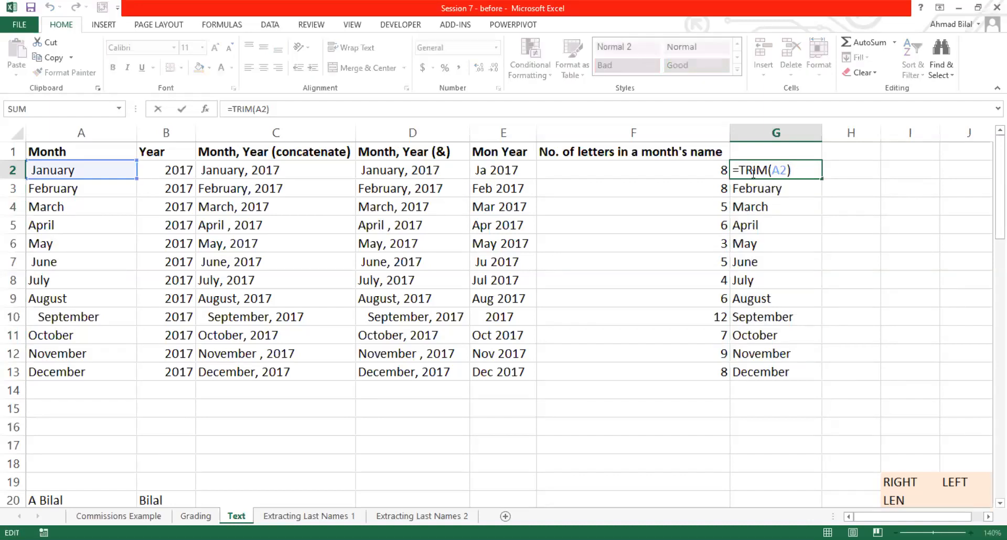
key(Escape)
double_click(793, 225)
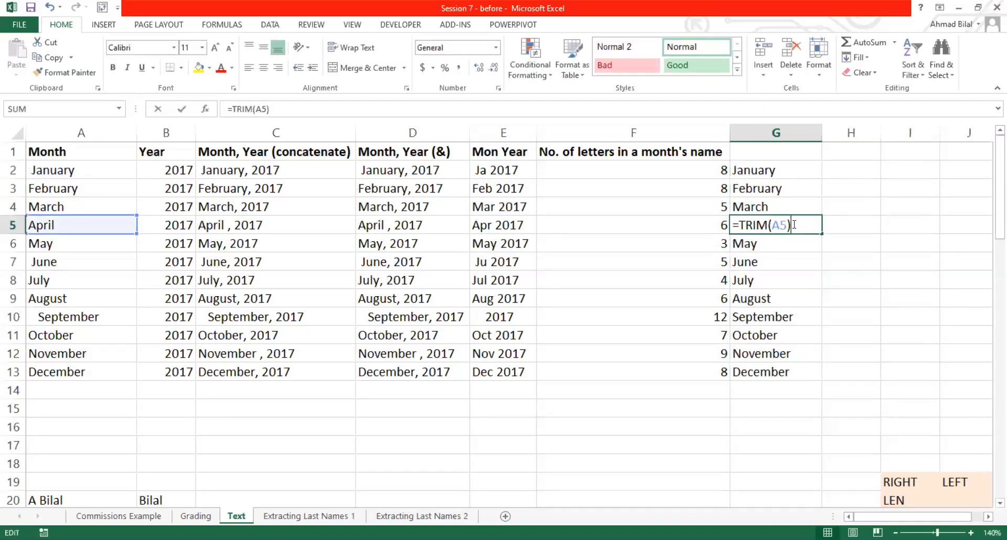
key(Escape)
double_click(777, 225)
key(Escape)
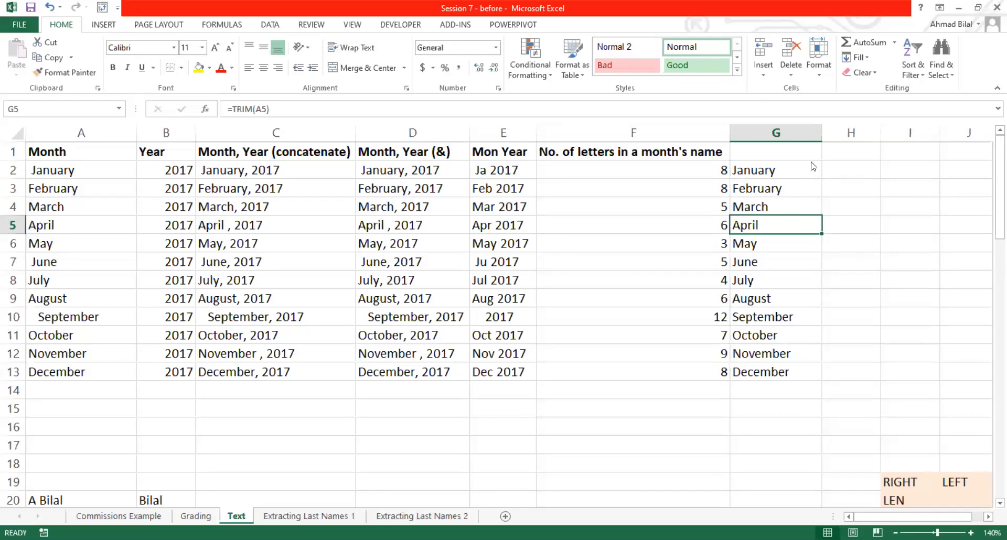
Copy the TRIM formulas in G2:G13 and paste them over the original months in A2:A13
key(alt+Tab)
drag(795, 167, 793, 369)
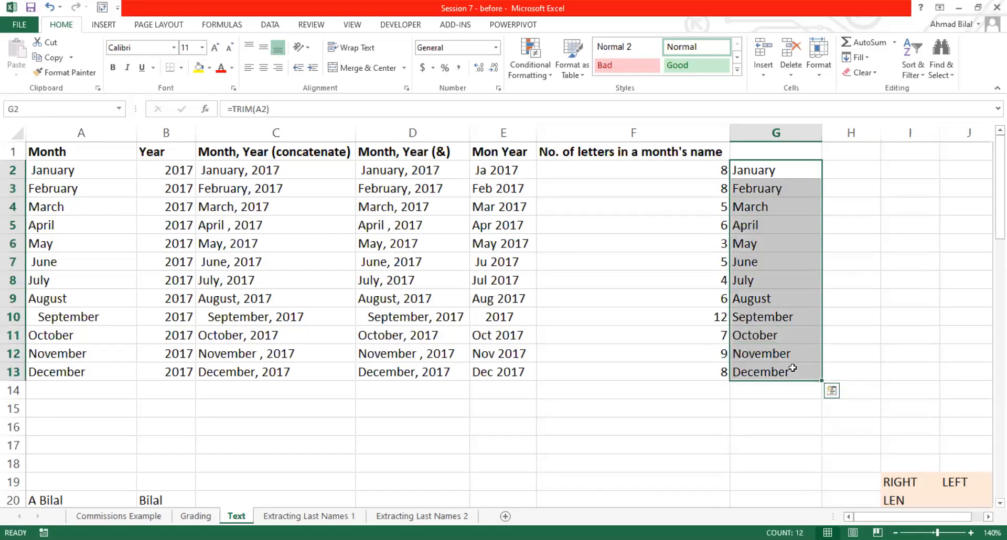
key(ctrl+c)
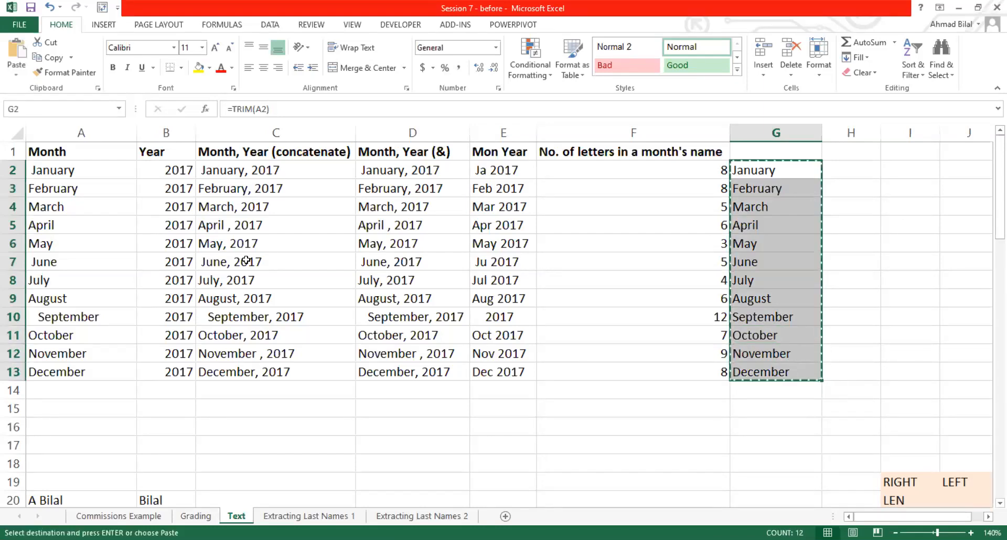
click(111, 168)
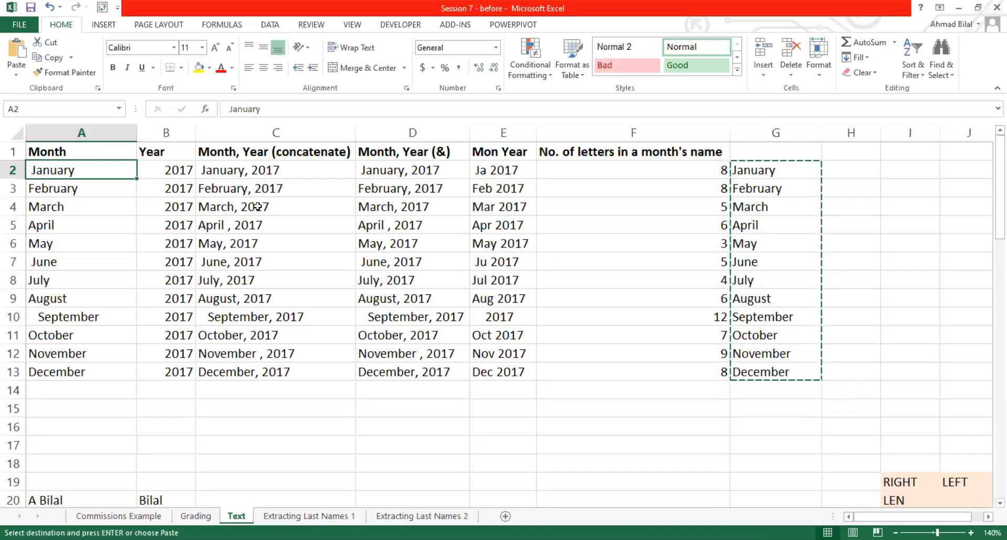
key(ctrl+shift+Down)
key(ctrl+v)
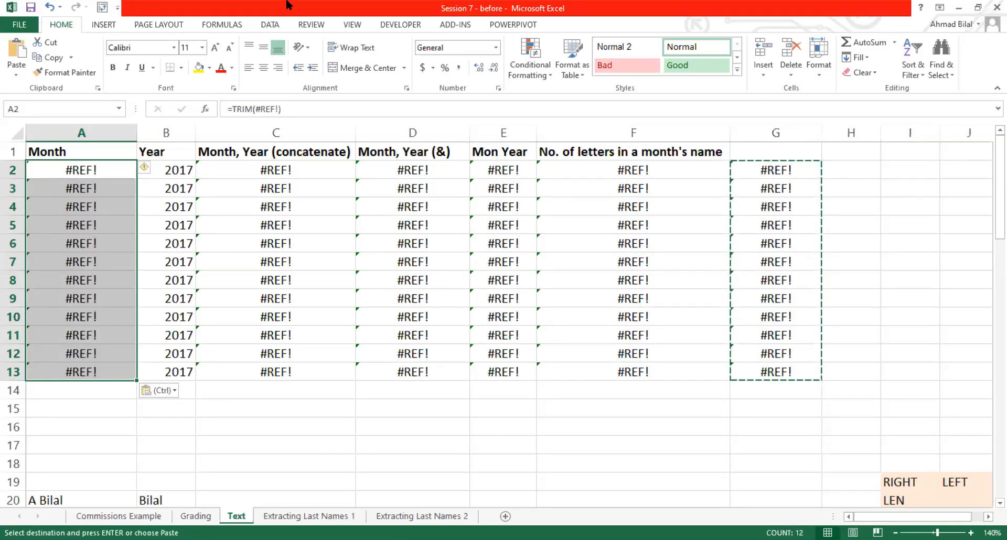
key(Escape)
key(Escape)
Examine the formulas in A2 and G2 to trace the source of the reference errors
click(811, 166)
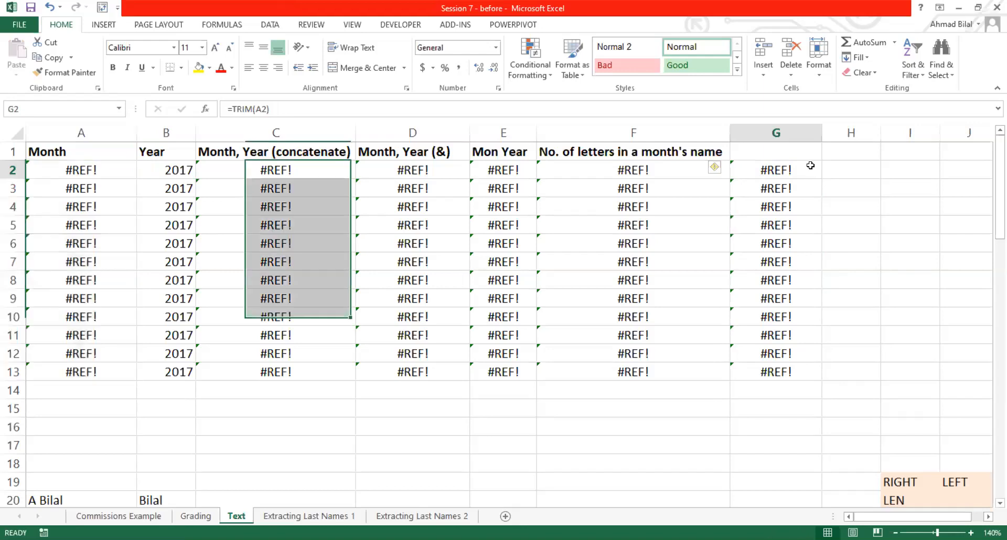
click(103, 175)
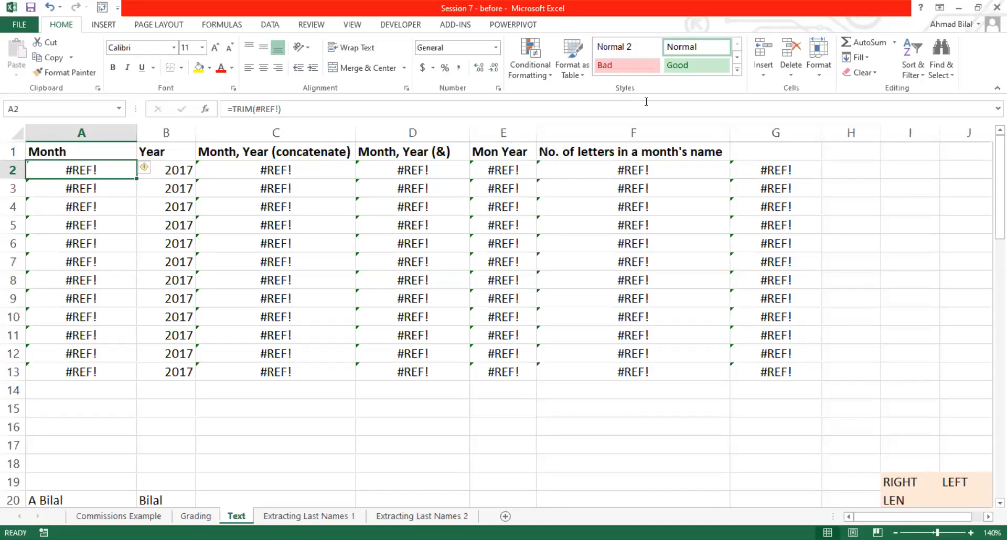
key(alt+Tab)
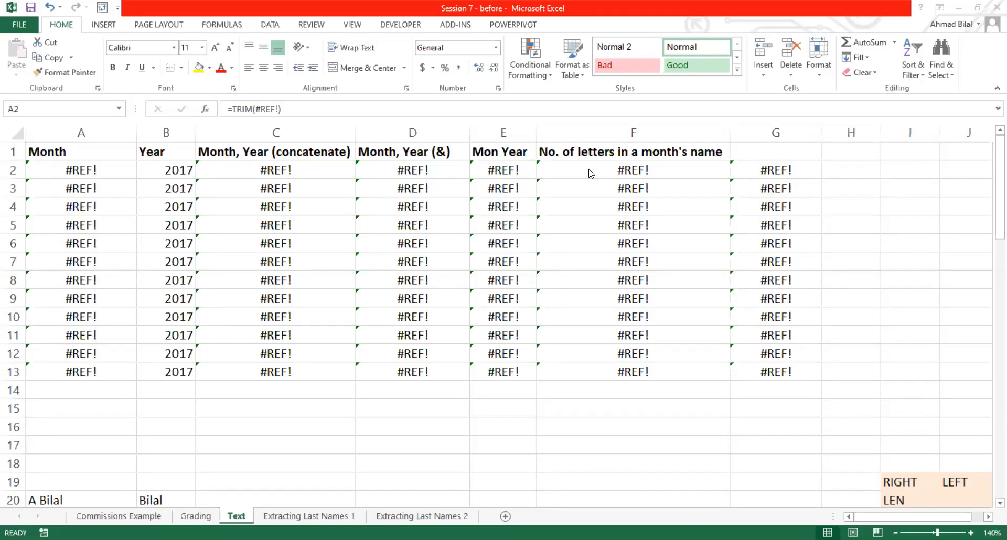
click(808, 169)
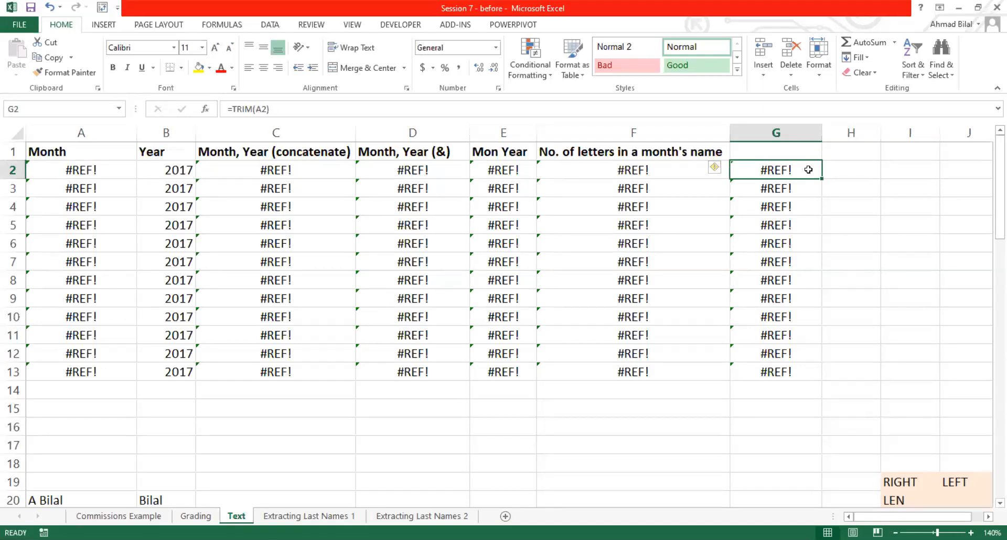
drag(808, 170, 798, 354)
double_click(800, 169)
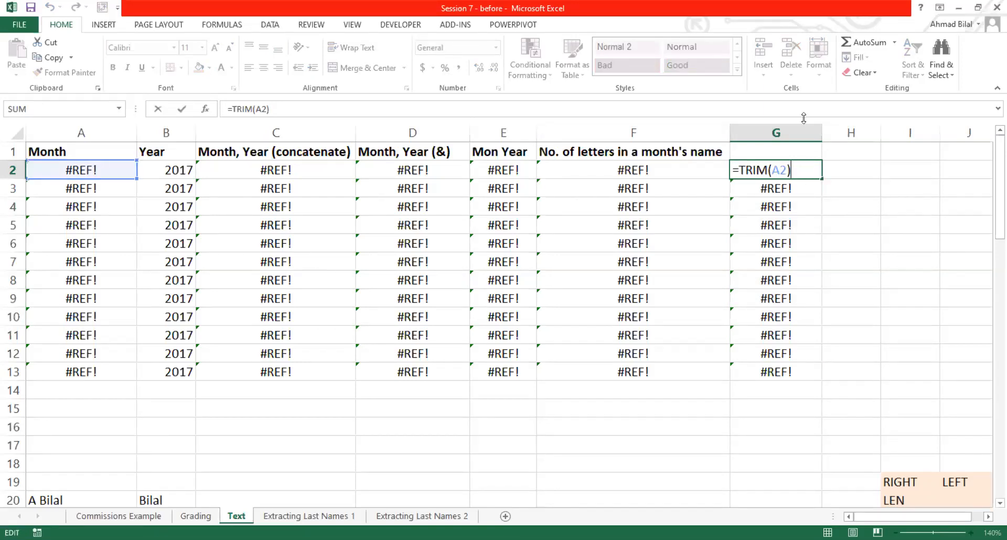
key(Escape)
key(Up)
key(Down)
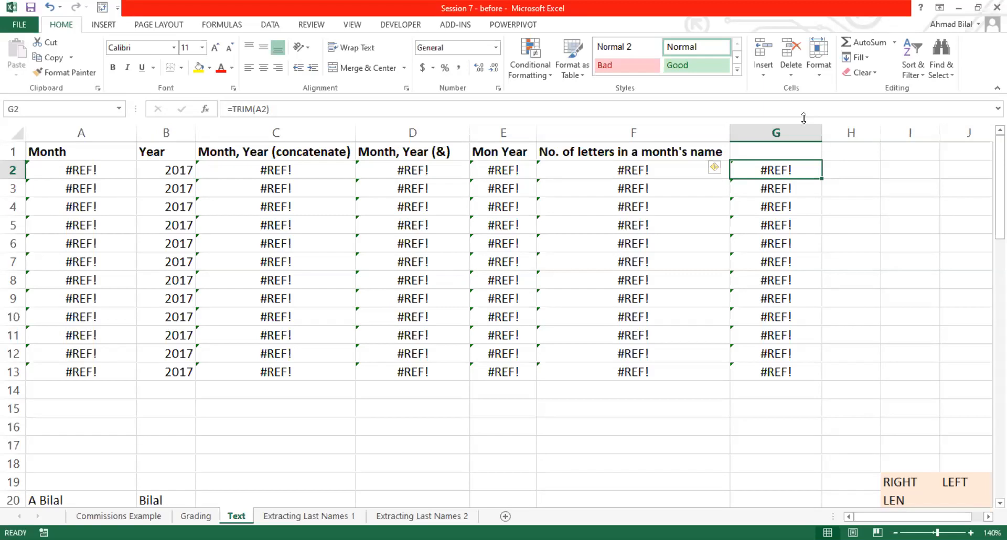
Copy the TRIM formula from G2 into H2 and compare the cell references in both formulas
key(ctrl+c)
key(Right)
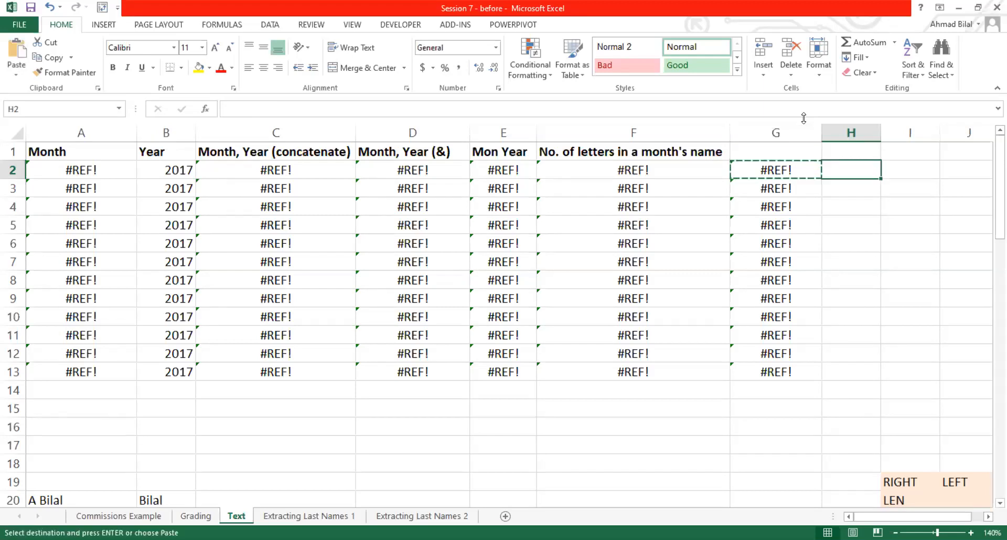
key(Left)
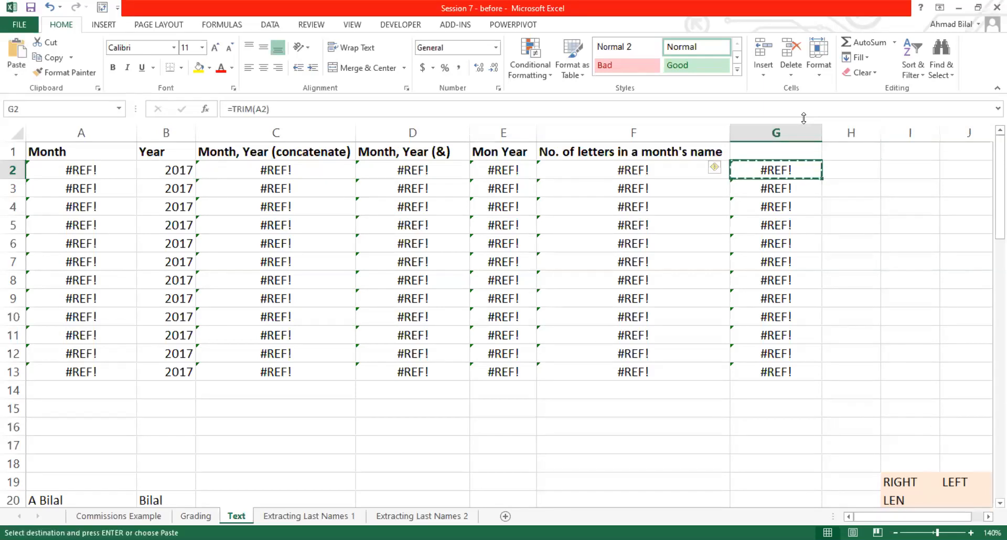
key(Right)
key(ctrl+v)
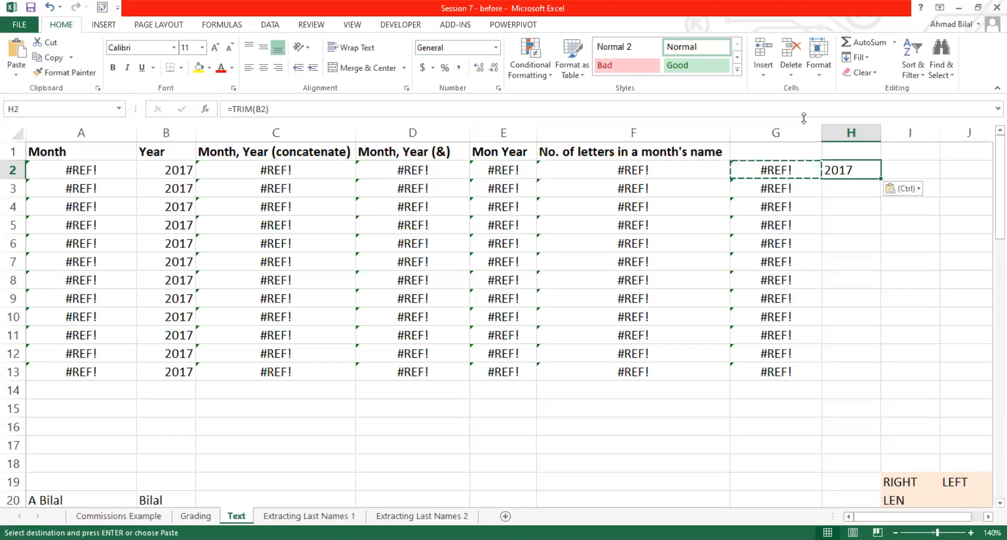
click(799, 168)
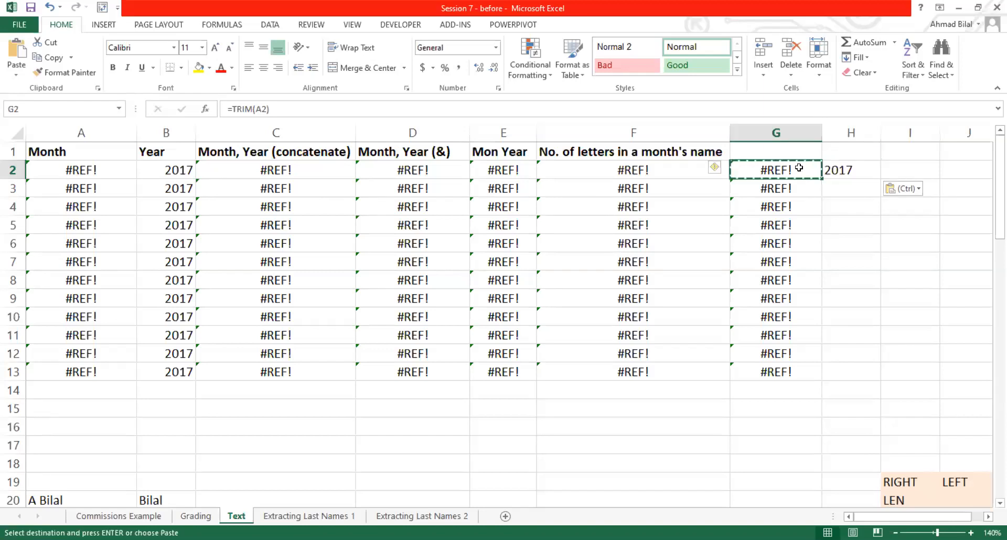
double_click(800, 167)
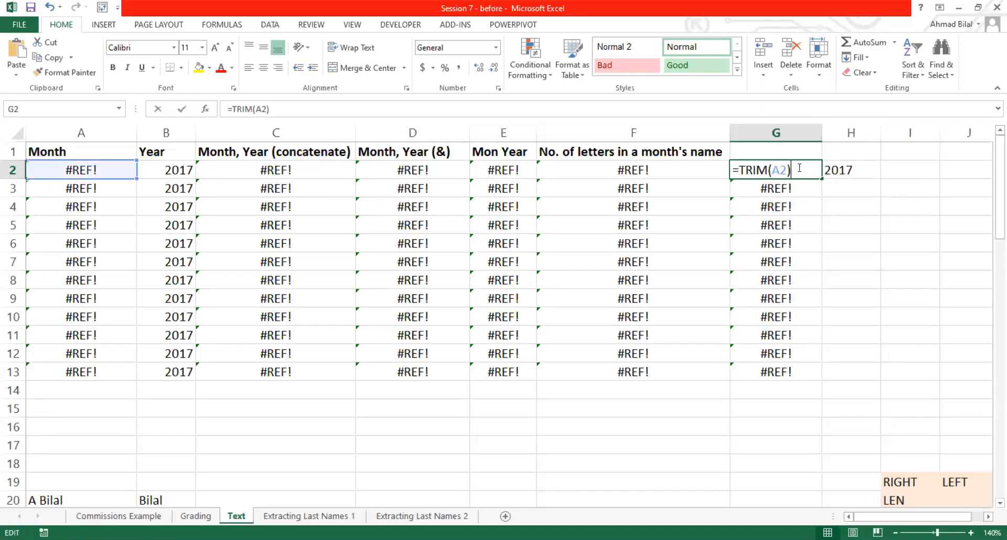
click(869, 172)
double_click(869, 171)
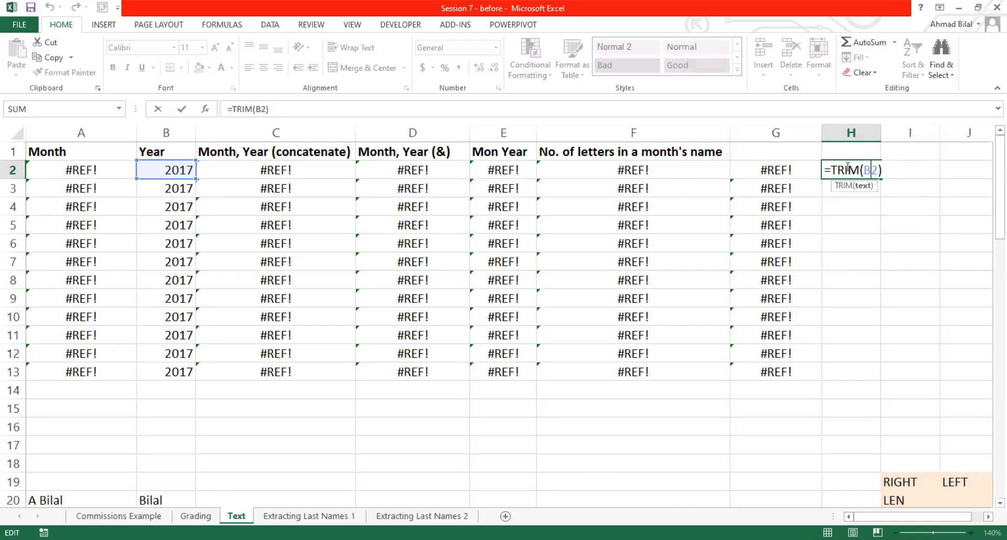
key(ctrl+Return)
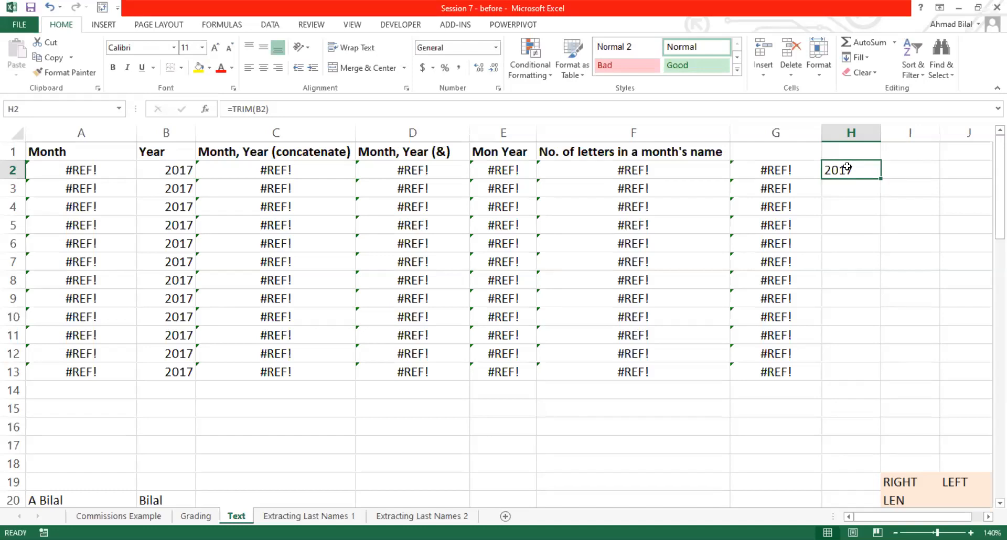
Copy the TRIM formula from H2 into I2 and inspect its cell reference
key(ctrl+c)
key(Right)
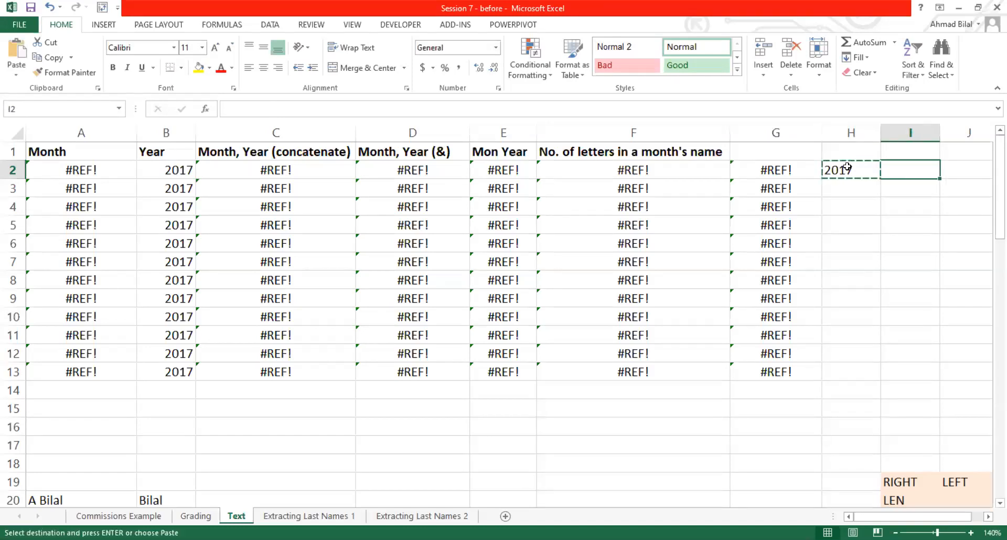
key(ctrl+v)
double_click(928, 169)
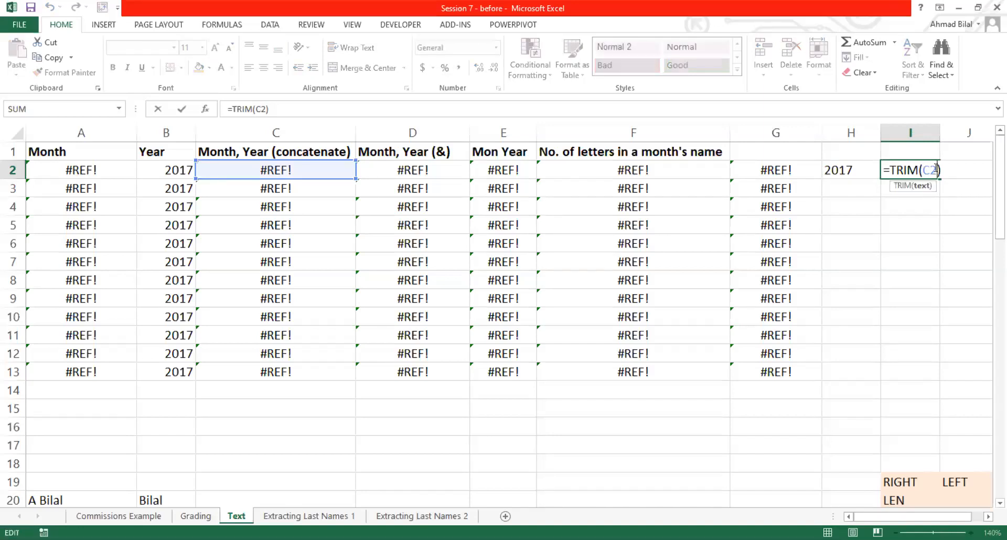
key(Escape)
Clear the trial TRIM formulas from H2:I2 and copy cell G2
drag(839, 167, 906, 169)
key(Delete)
key(Left)
key(ctrl+c)
key(Left)
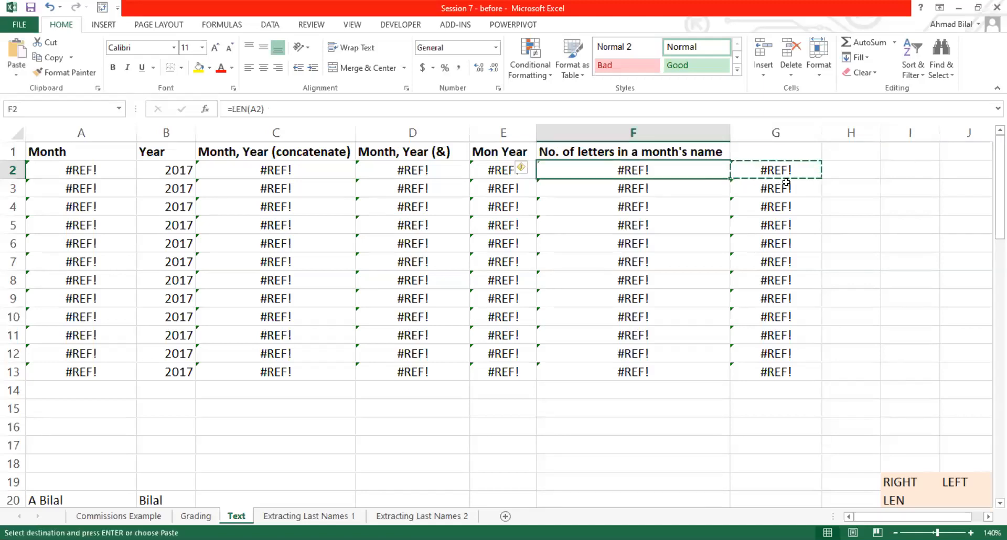
Examine the argument inside the TRIM formula in G2 and in the pasted formula in A2
click(800, 170)
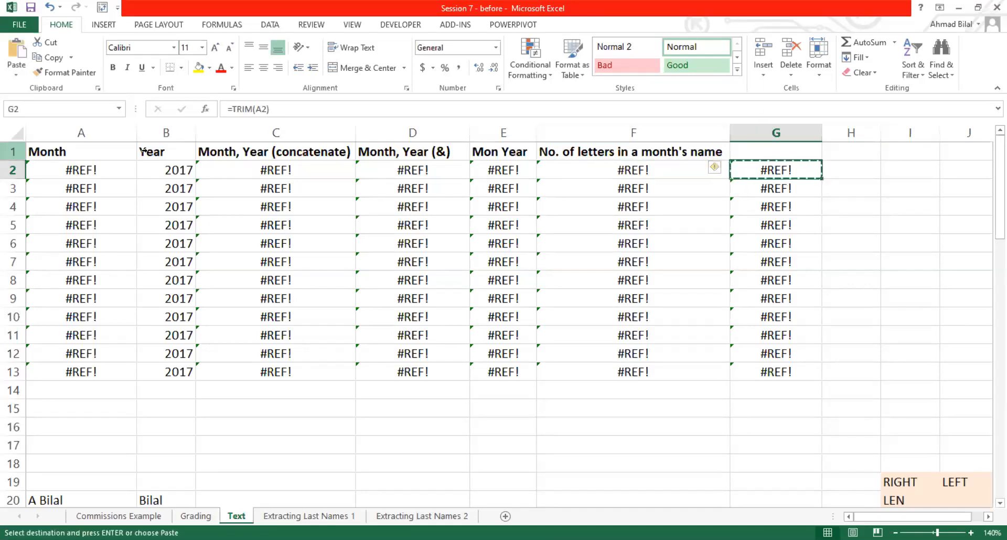
double_click(807, 171)
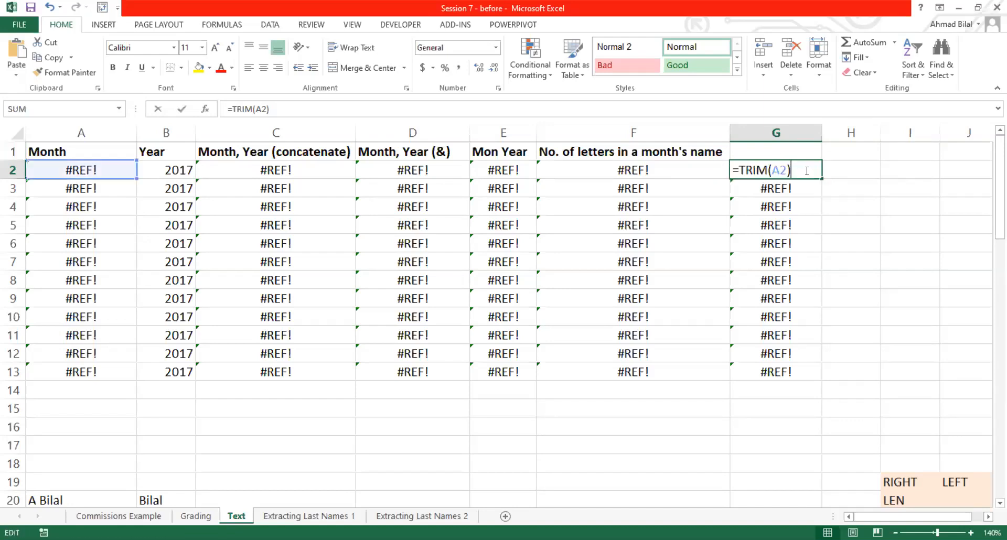
double_click(778, 169)
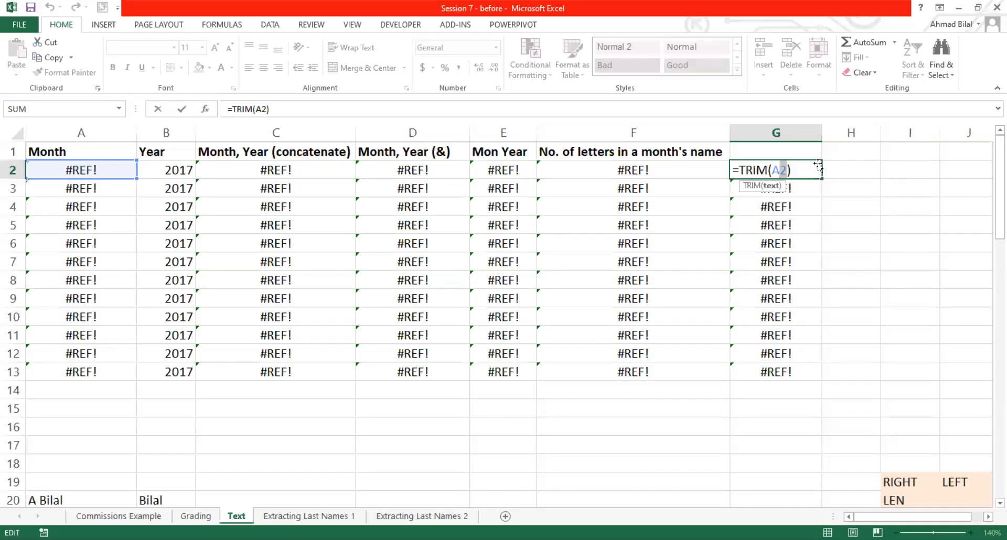
key(Escape)
click(90, 169)
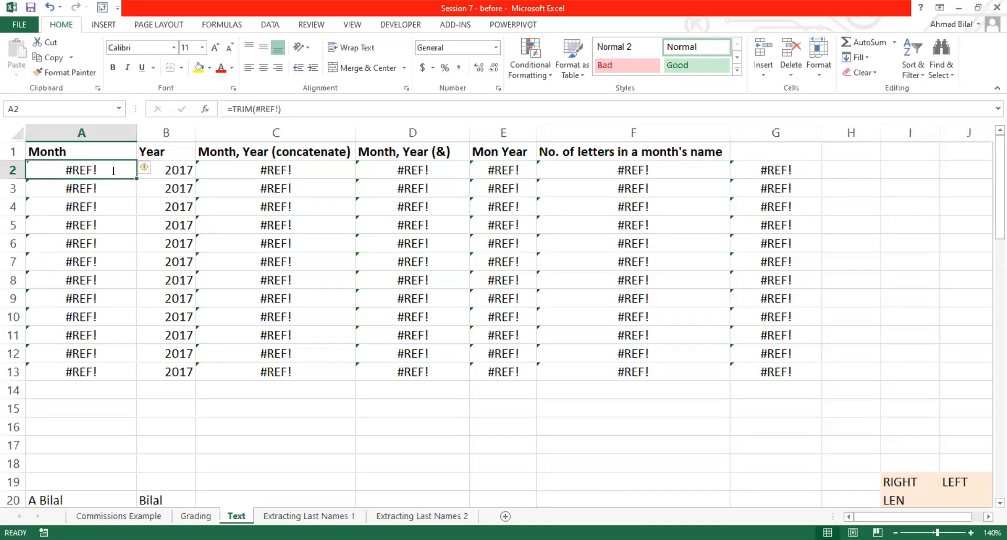
double_click(84, 170)
drag(67, 170, 98, 169)
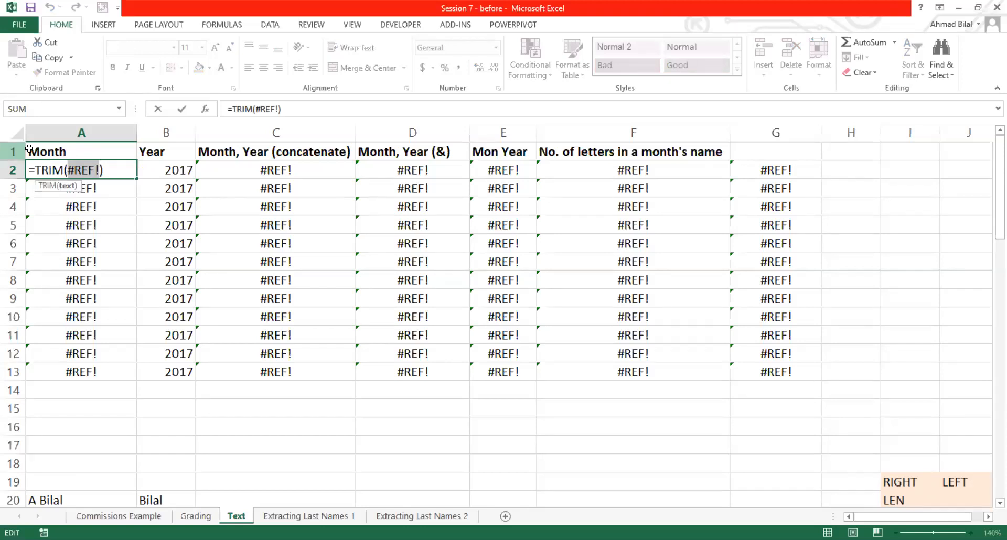
key(Escape)
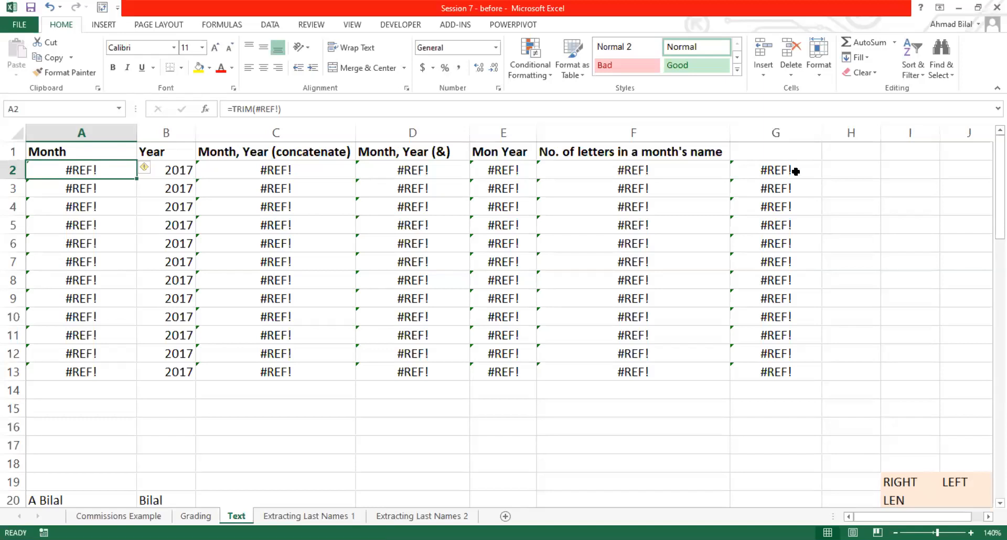
Undo the trial copies in H2:I2 and the TRIM formulas pasted over column A, and cancel the pending copy
key(ctrl+z)
key(ctrl+z)
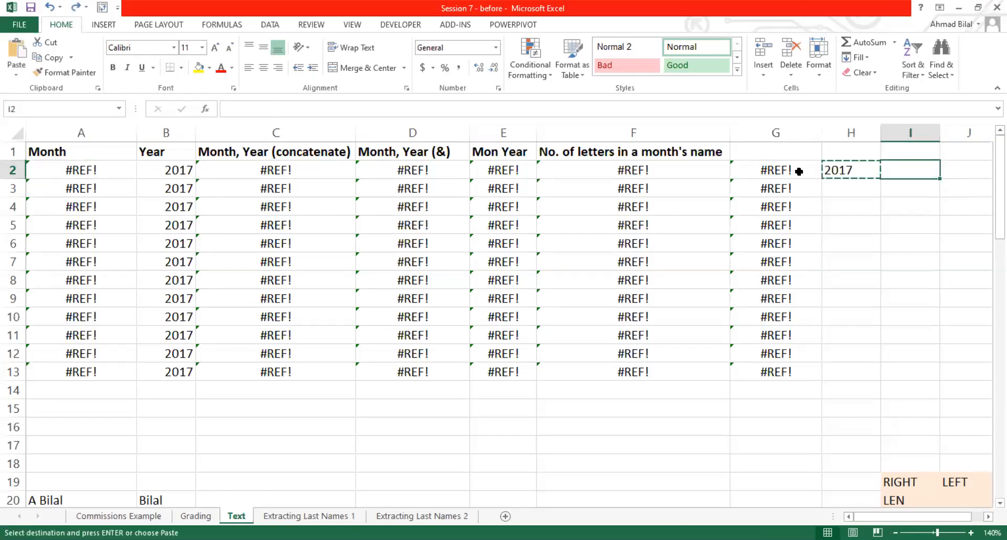
key(ctrl+z)
key(ctrl+z)
key(ctrl+z)
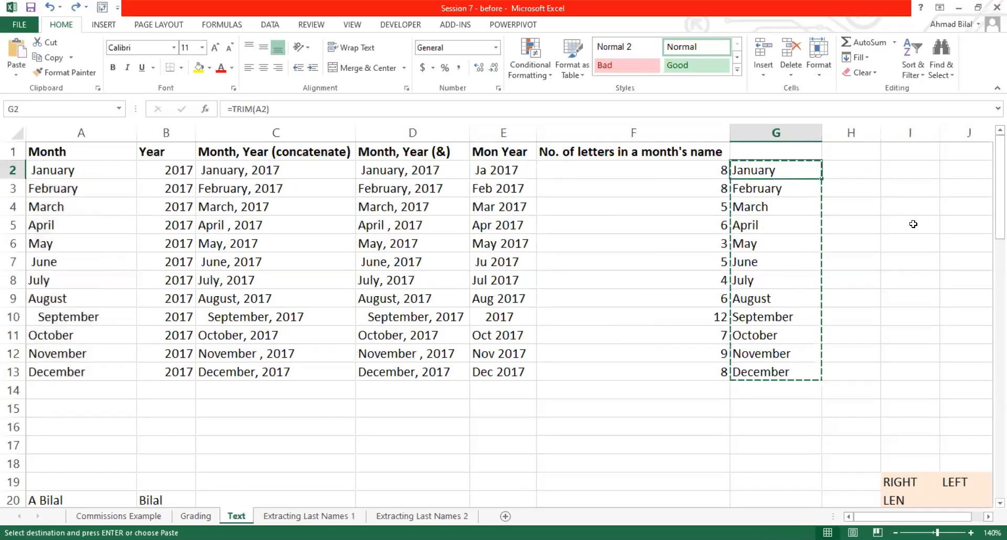
key(Escape)
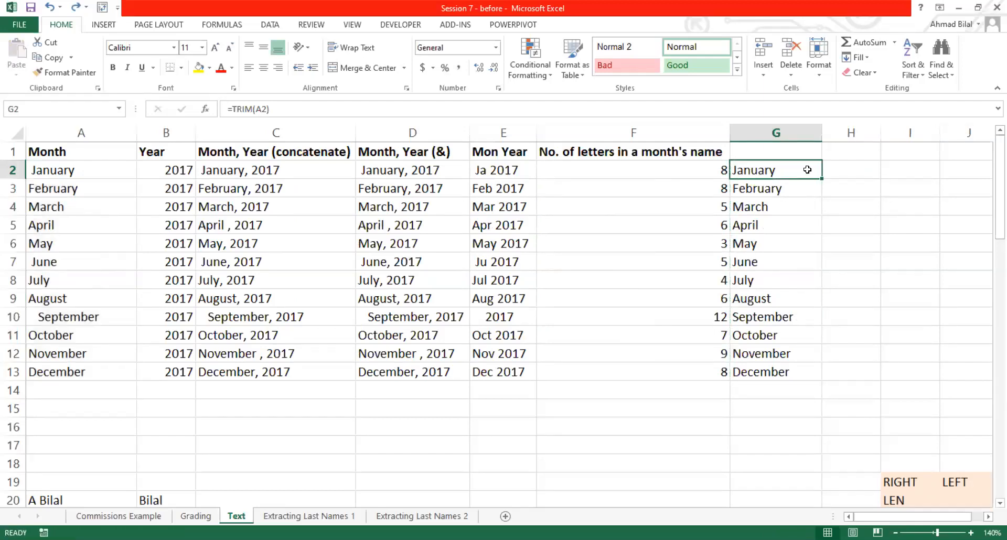
Examine the TRIM formulas in G2:G13, including the one in G5, against their source months in column A
drag(807, 170, 791, 372)
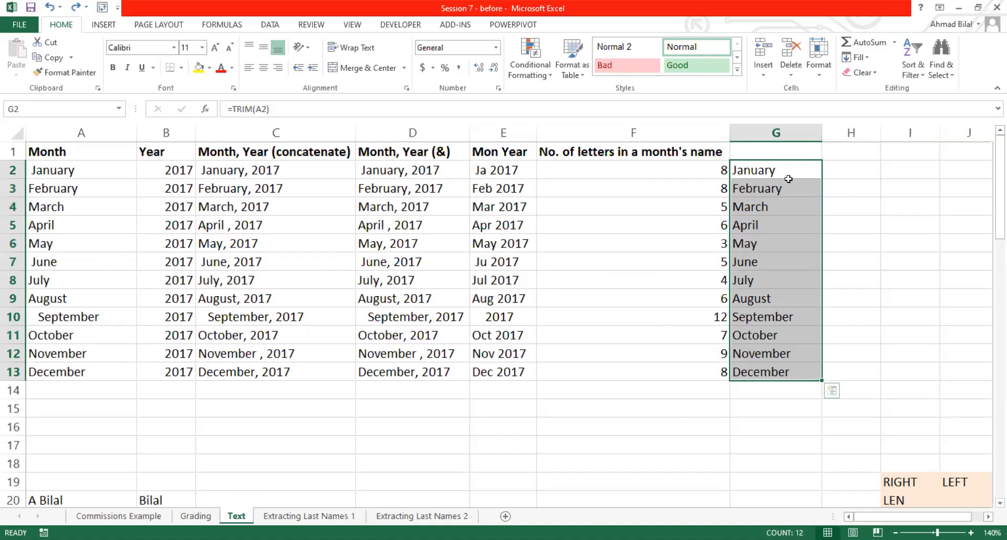
click(92, 231)
drag(770, 170, 785, 371)
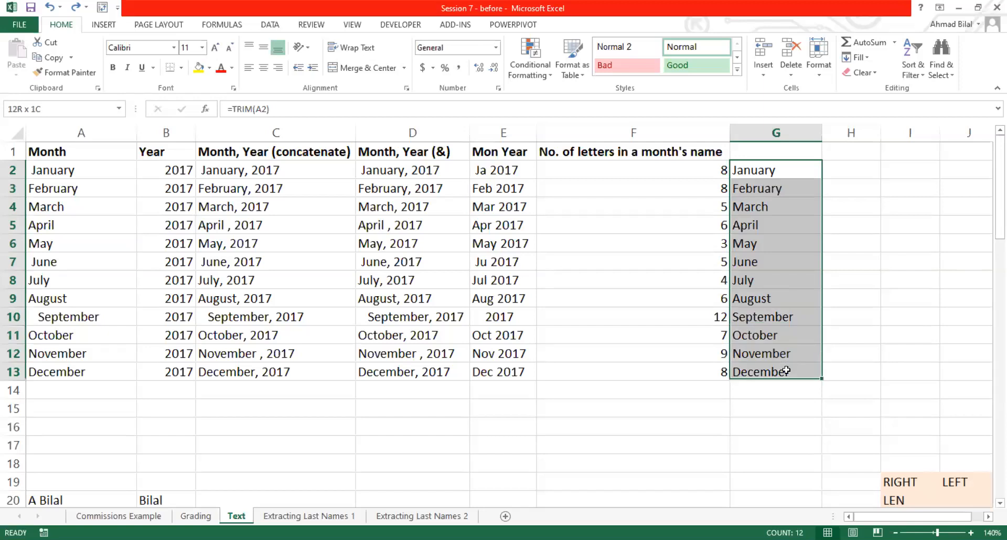
double_click(790, 225)
key(Escape)
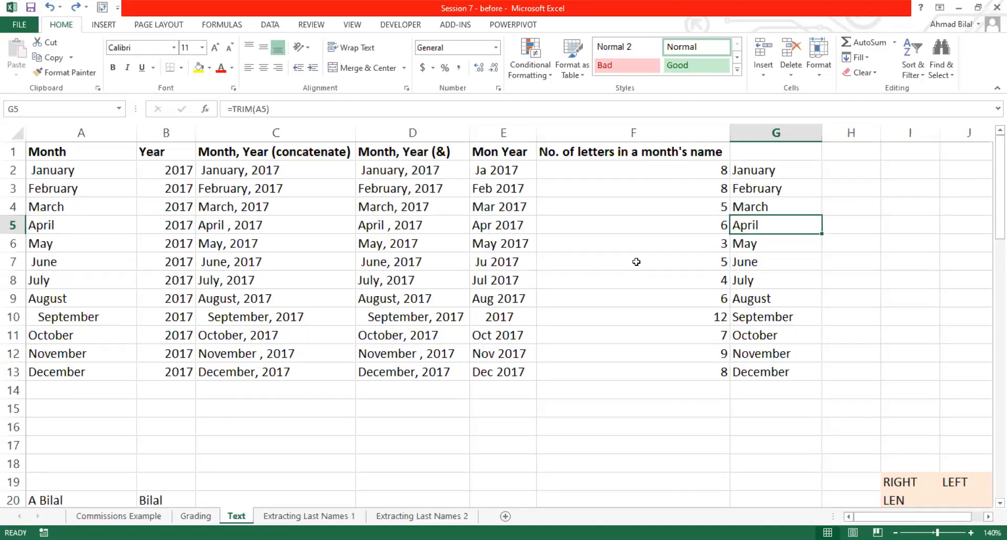
Copy the trimmed month names in G2:G13
drag(798, 171, 795, 372)
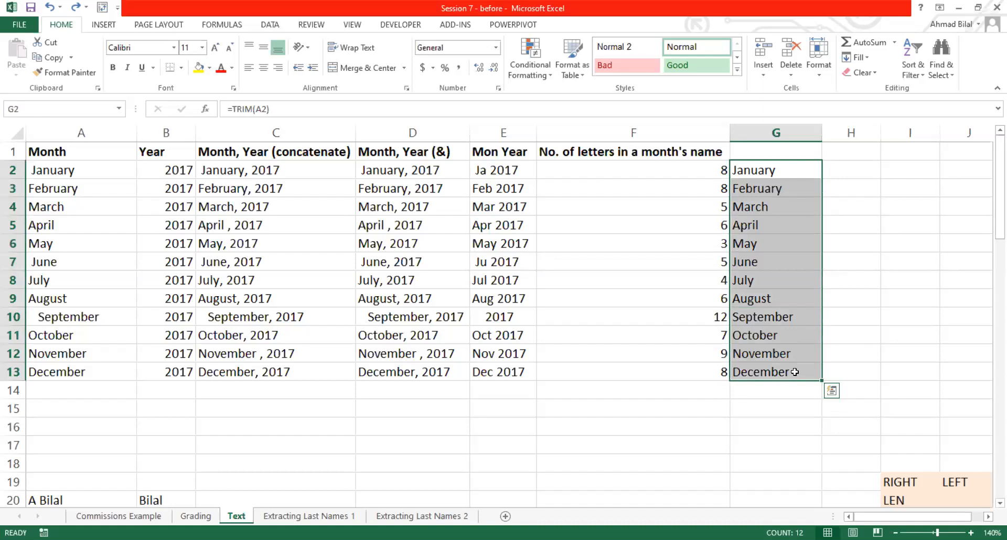
drag(798, 171, 794, 370)
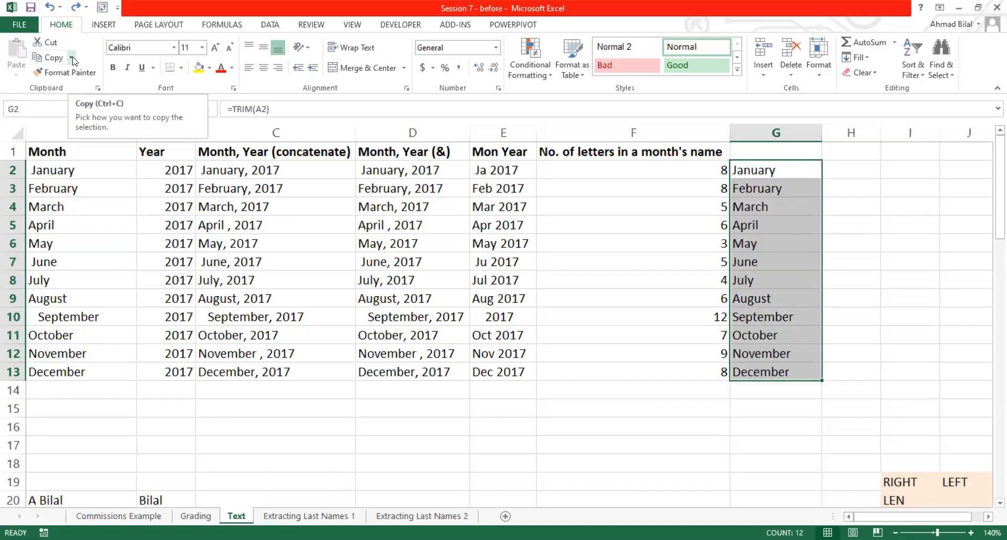
click(72, 58)
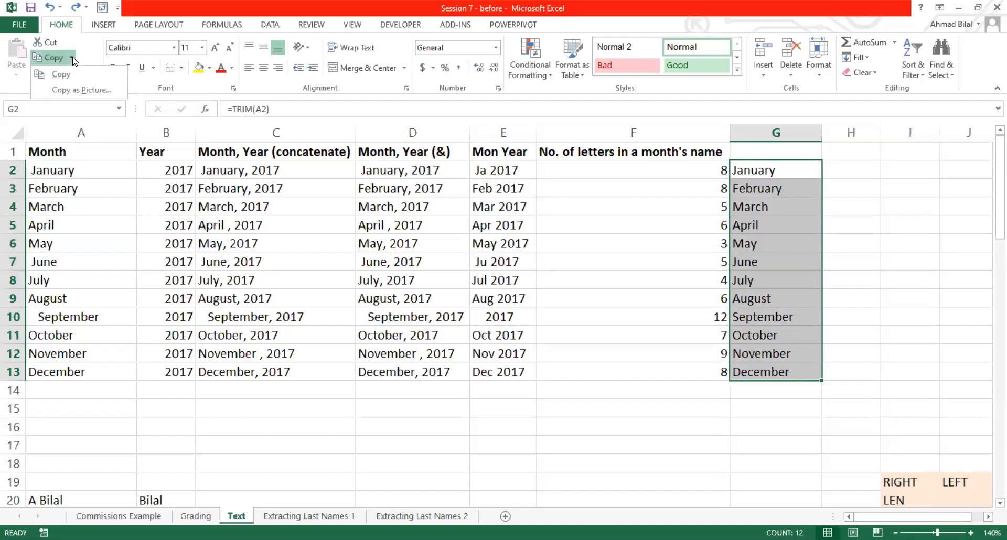
click(83, 53)
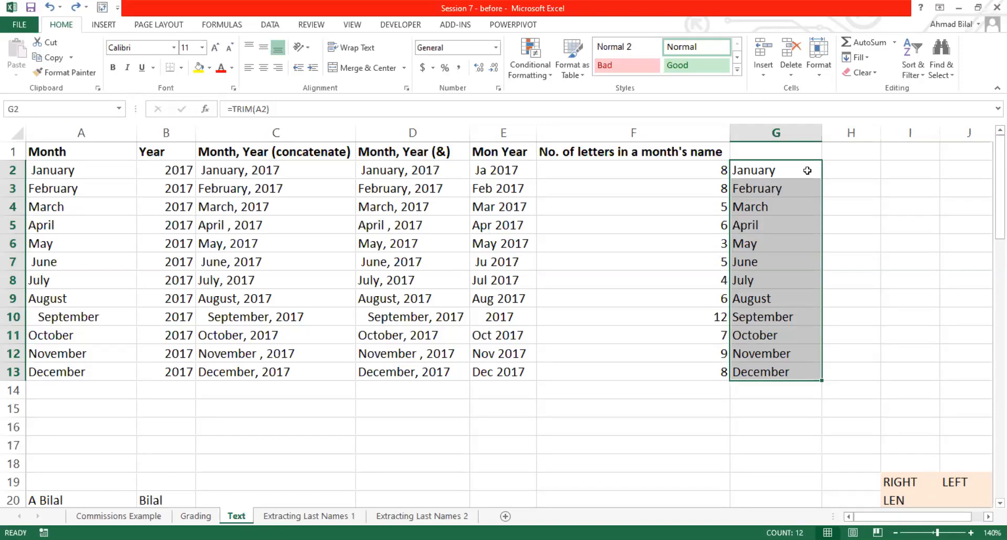
key(ctrl+c)
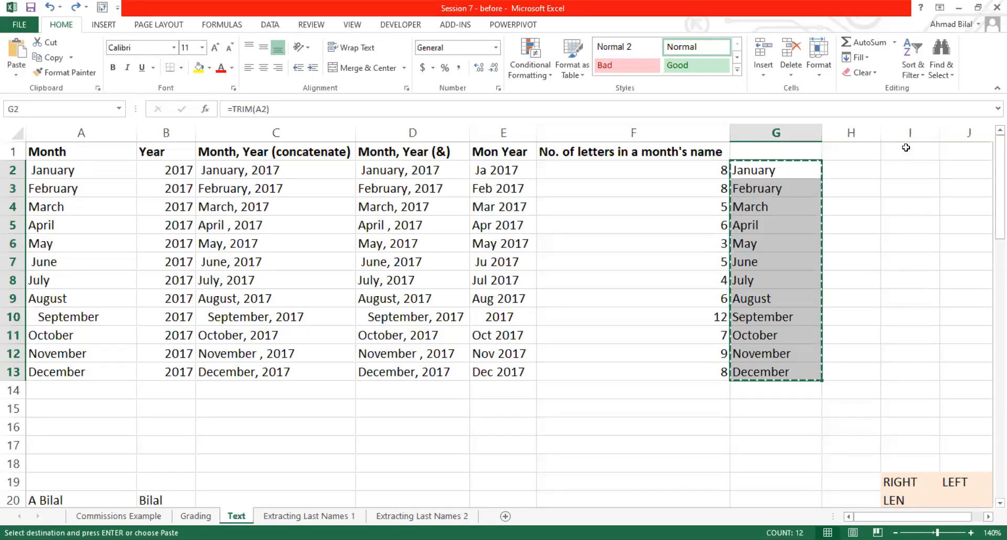
Paste the copied range as values only over the months starting at A2, and check the cells in A2:A13
click(96, 168)
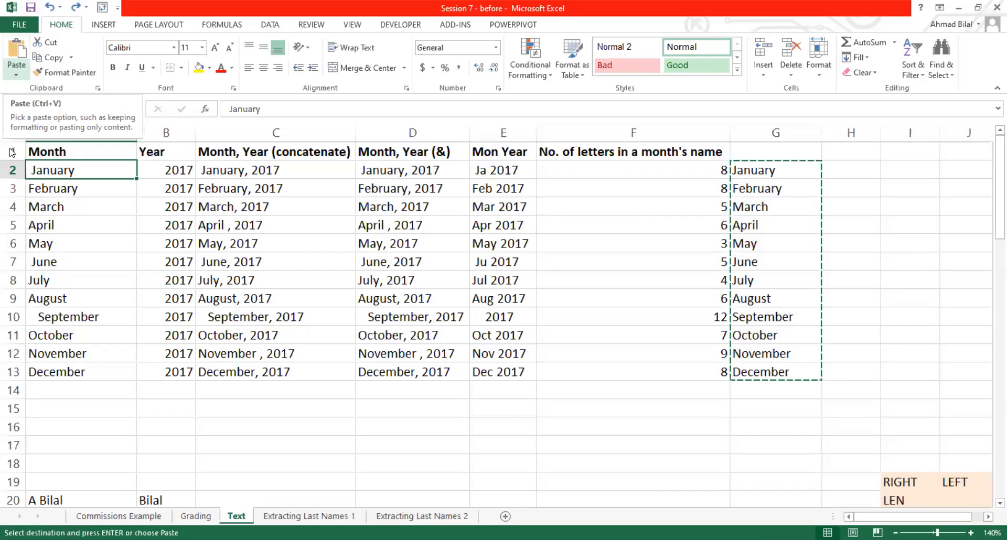
click(16, 77)
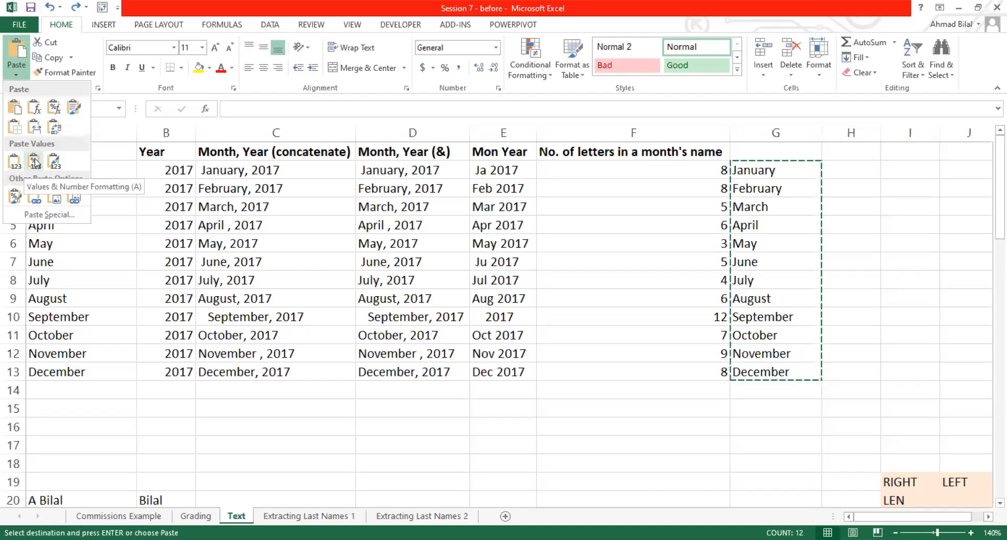
click(34, 163)
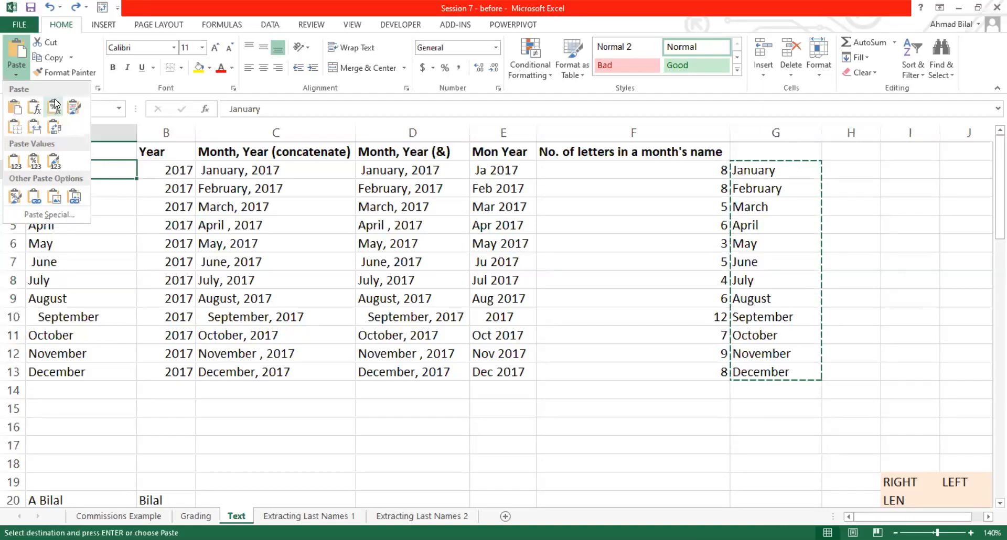
click(15, 164)
drag(92, 169, 100, 372)
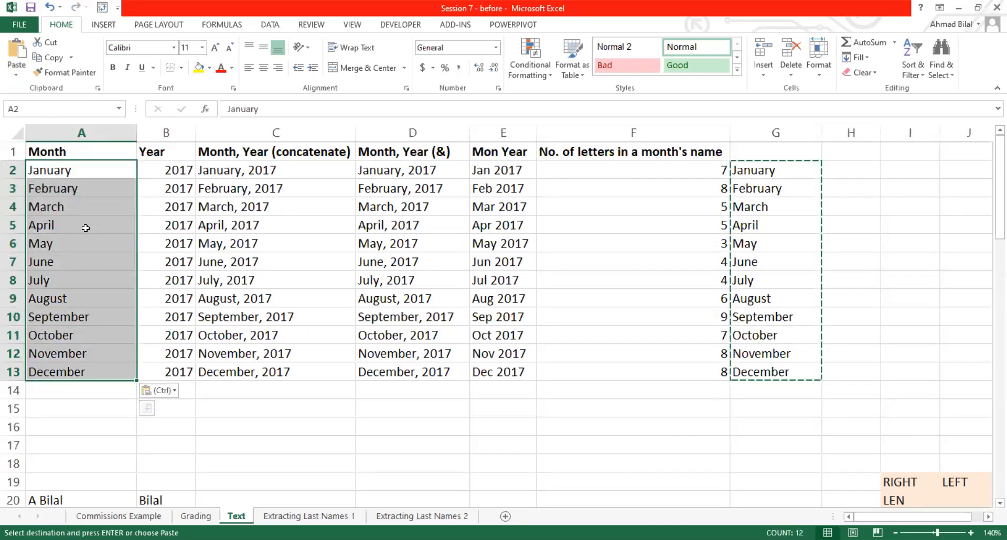
click(96, 205)
click(92, 226)
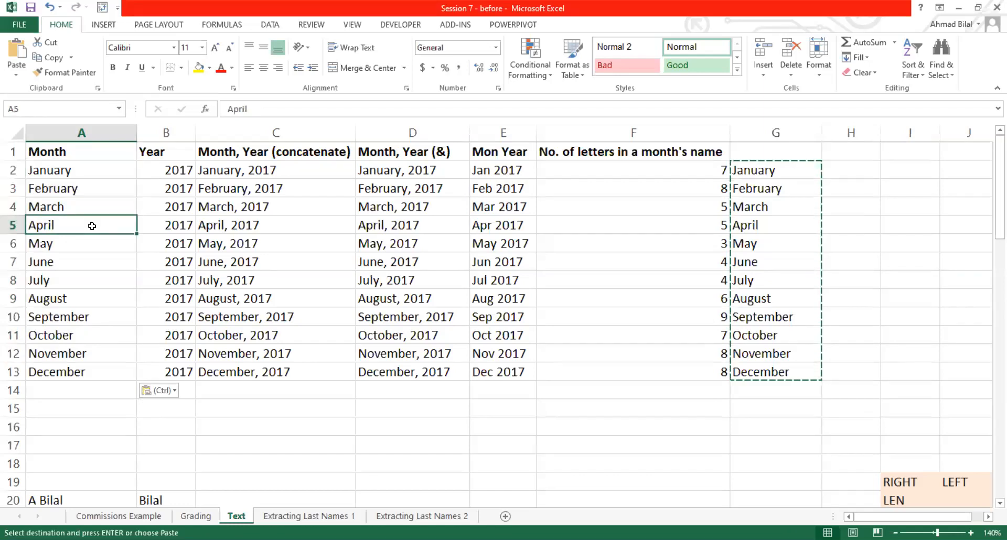
Clear the TRIM formulas from G2:G13
drag(769, 168, 796, 375)
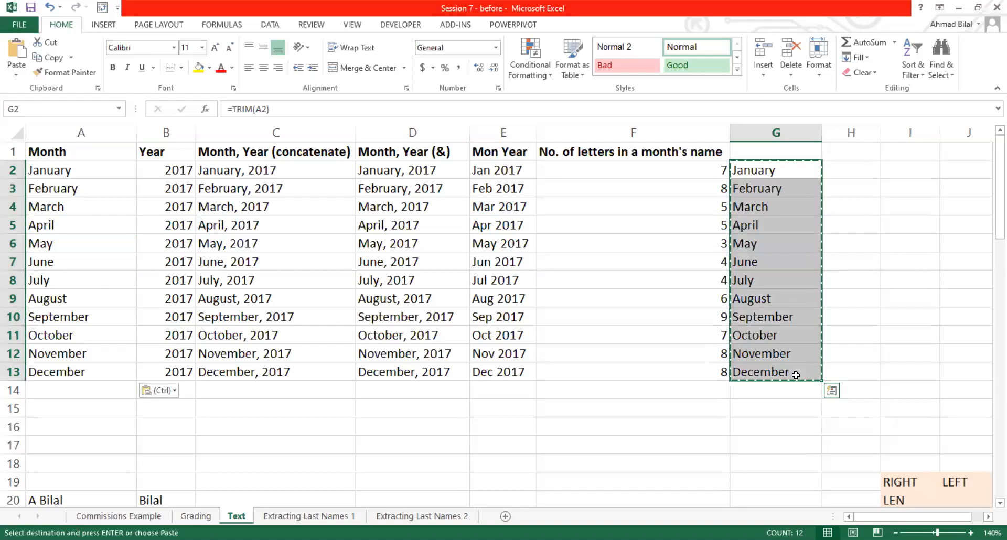
key(Delete)
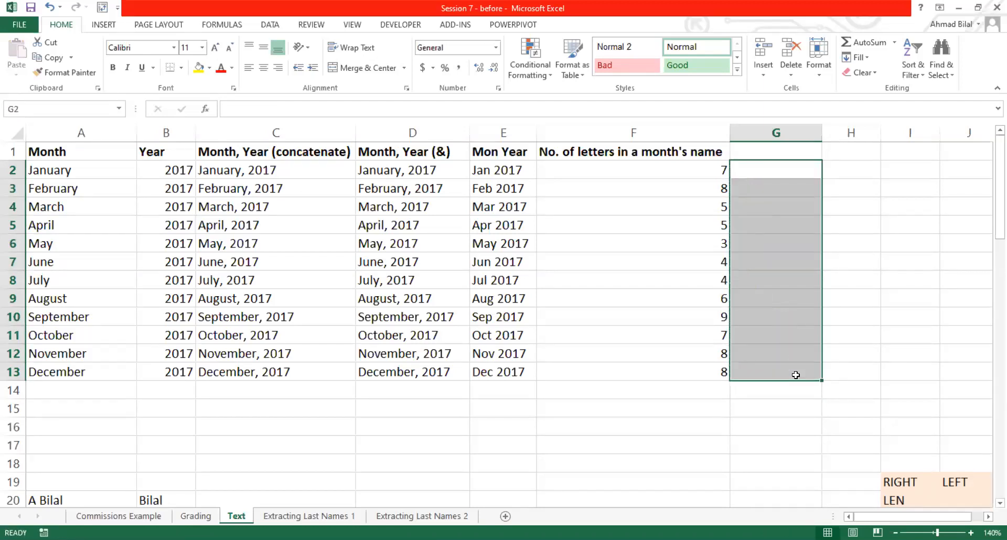
Review the cleaned month names in A2:A13 and the dependent CONCATENATE formula in E8
drag(104, 169, 99, 382)
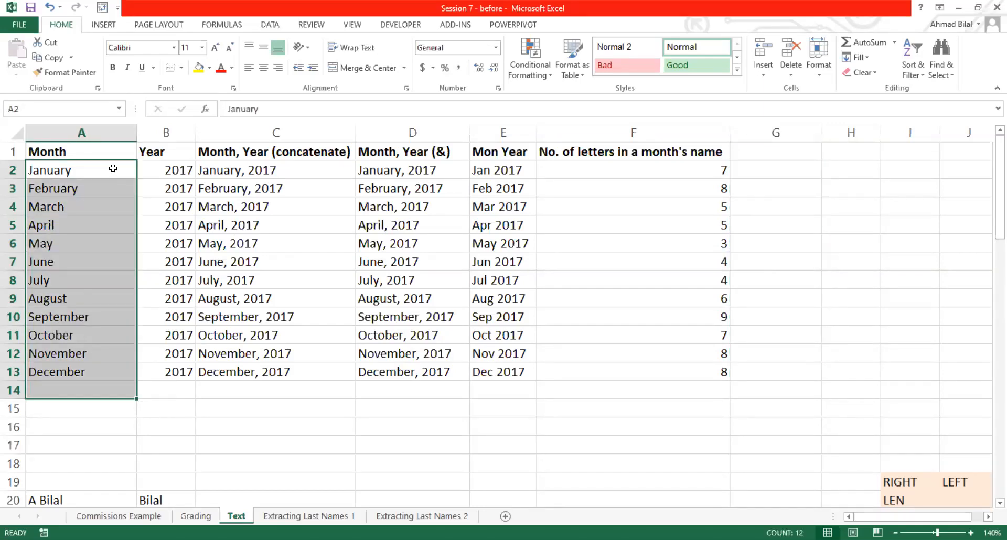
drag(95, 170, 134, 373)
drag(93, 172, 78, 374)
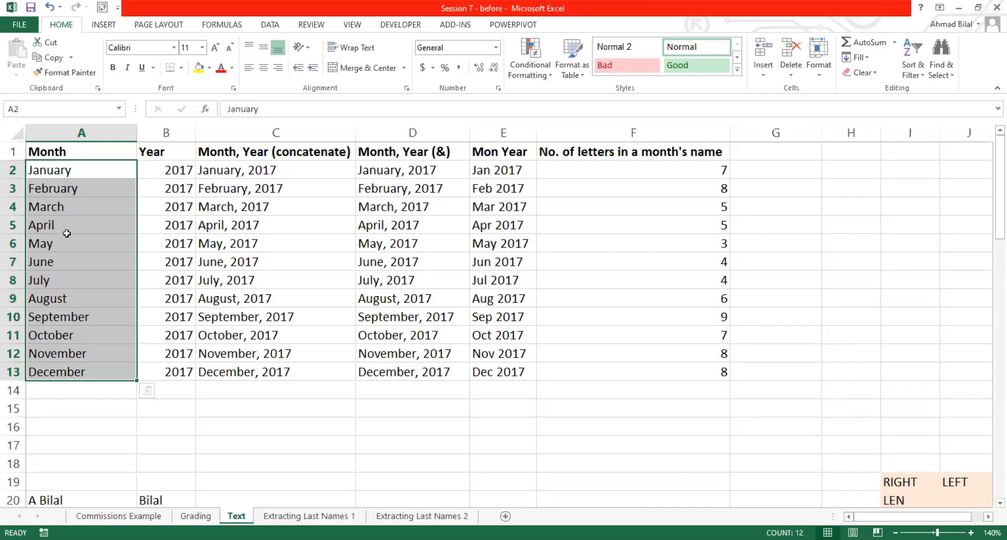
shift+click(100, 354)
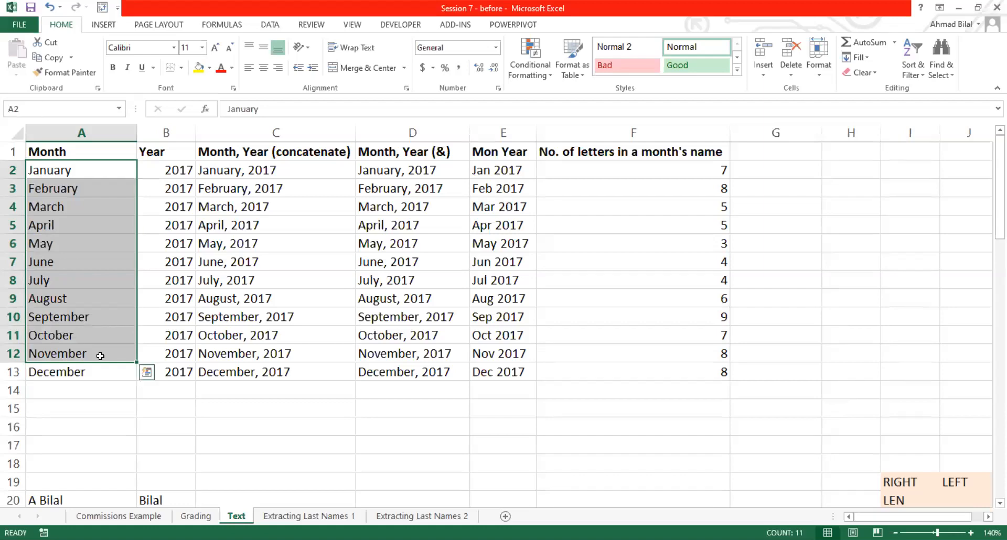
click(535, 284)
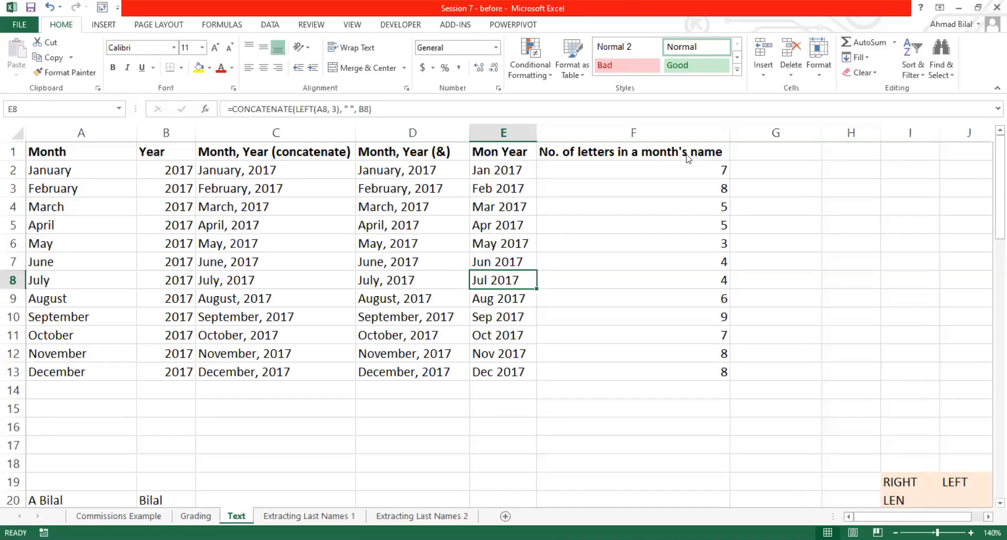
key(alt+Tab)
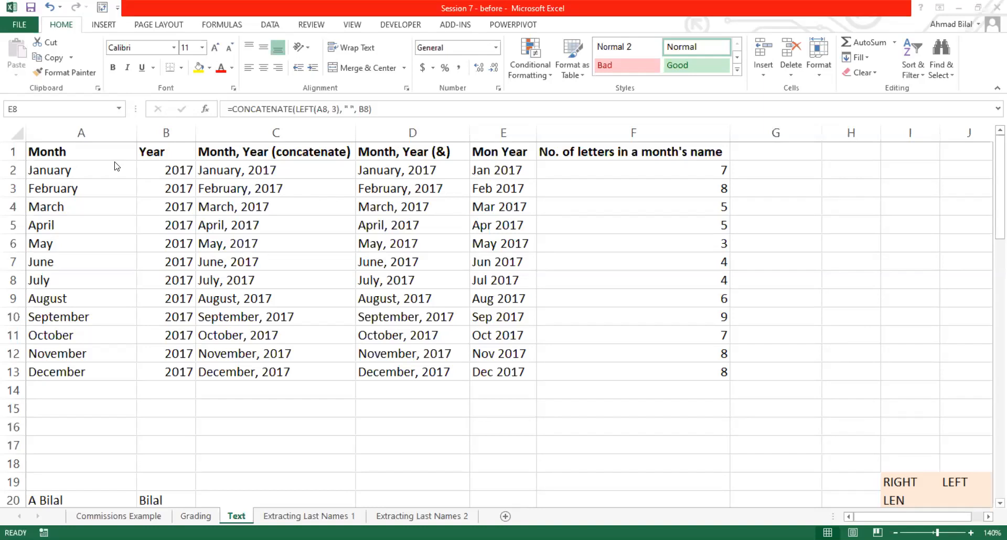
click(103, 168)
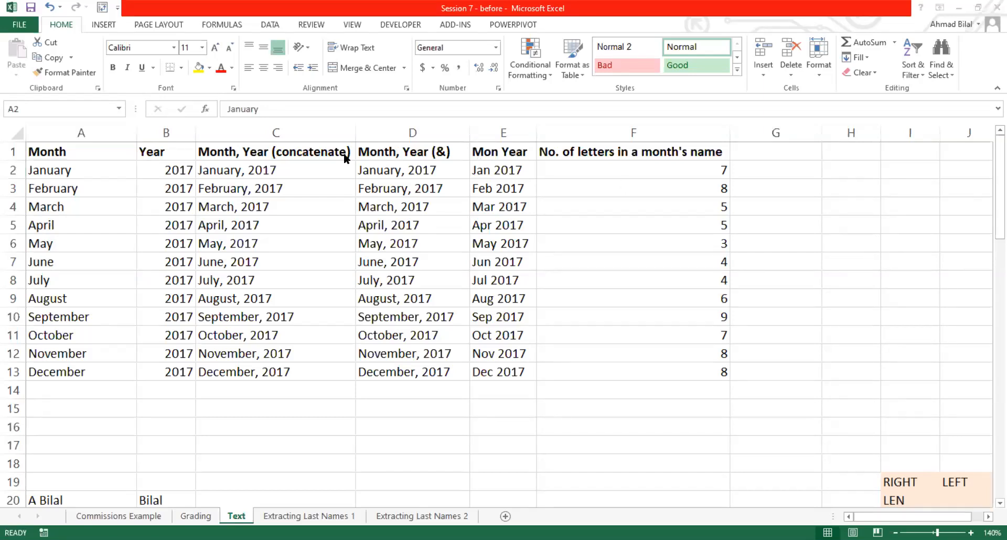
click(116, 166)
click(114, 141)
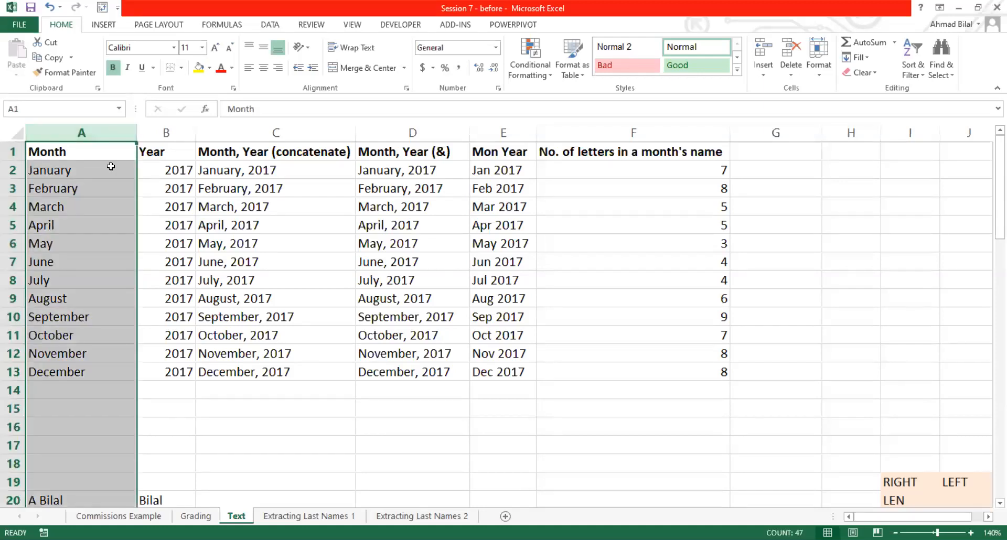
Add one leading space before January in A2 and one trailing space after May in A6
click(111, 167)
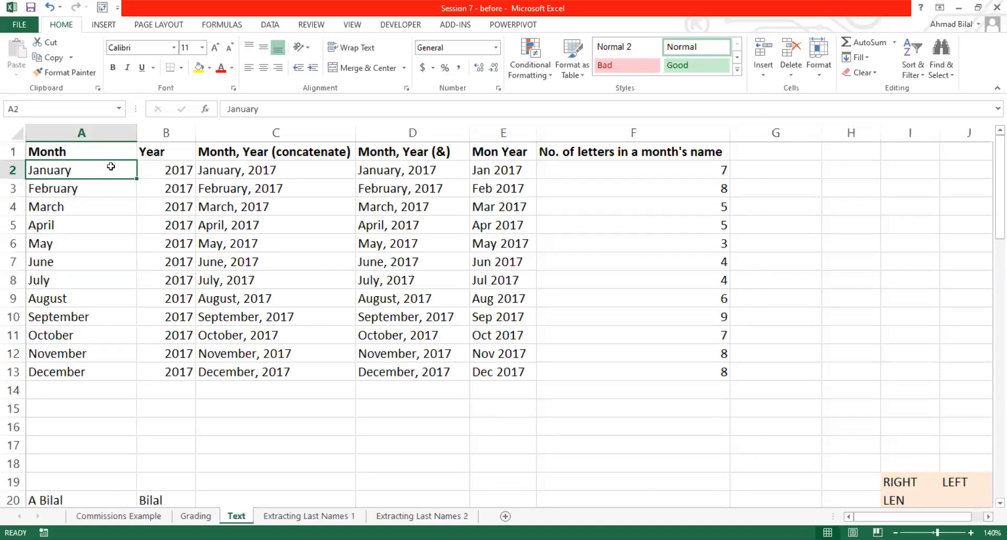
double_click(110, 167)
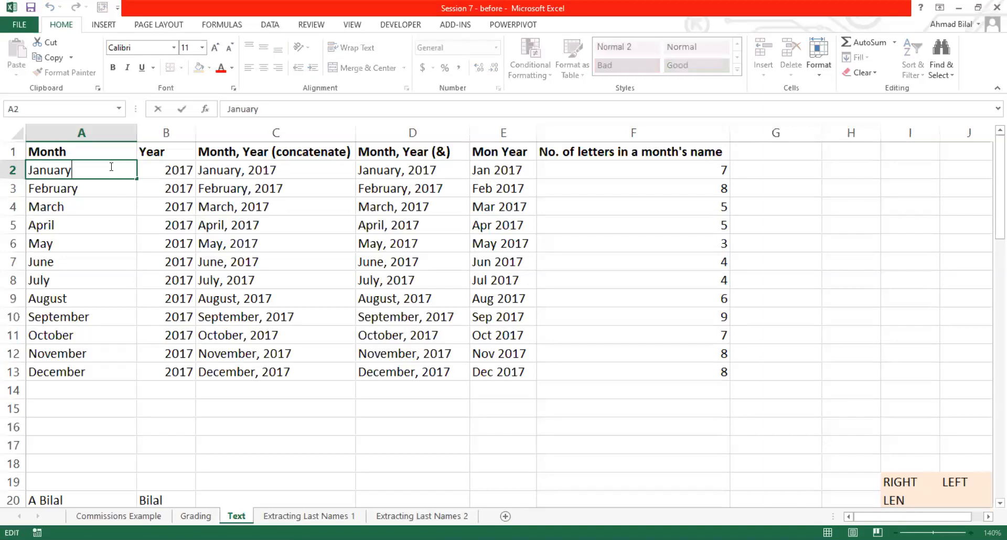
key(Home)
key(Return)
key(Down)
key(Down)
key(Down)
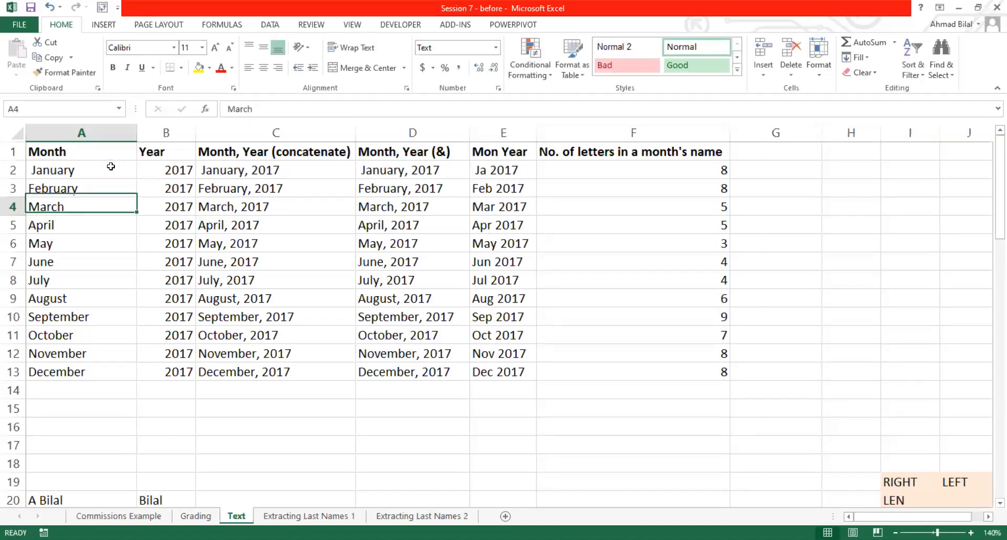
key(F2)
key(Return)
key(Down)
key(Down)
Insert three leading spaces before August in A9
key(F2)
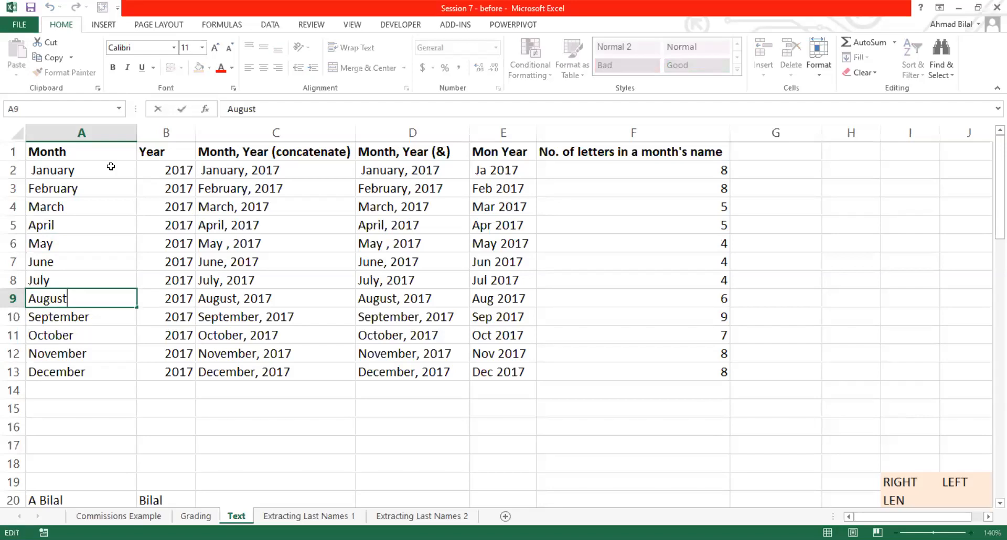
key(Home)
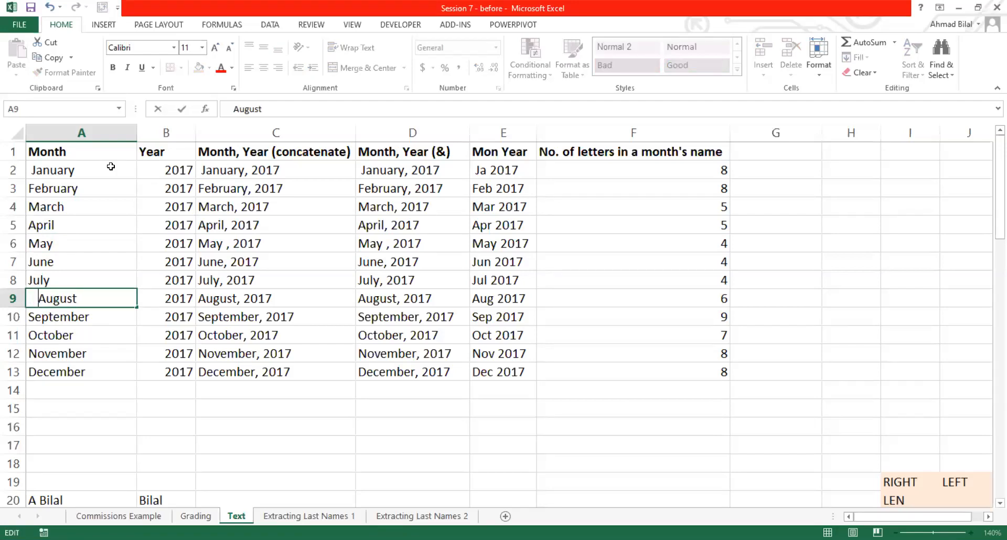
key(Return)
click(93, 157)
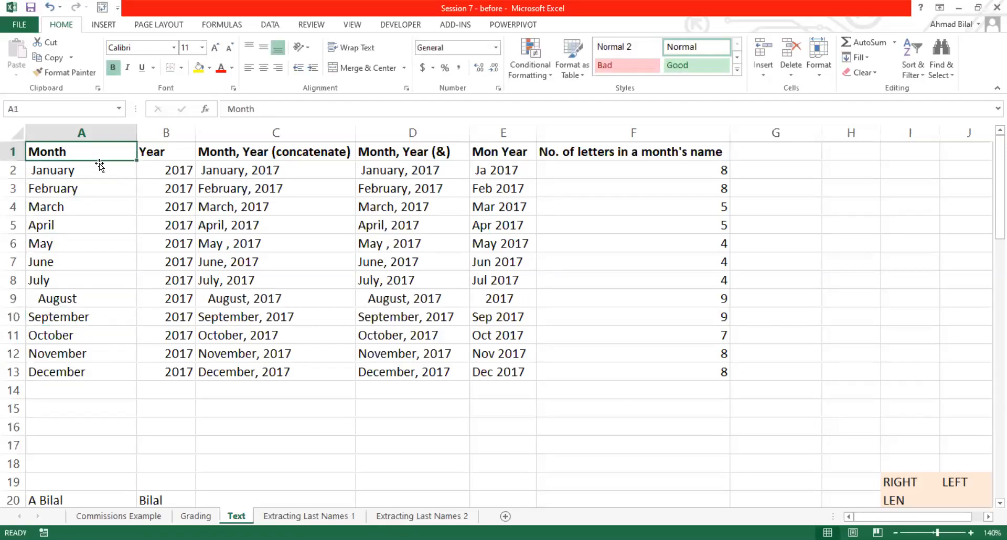
click(99, 163)
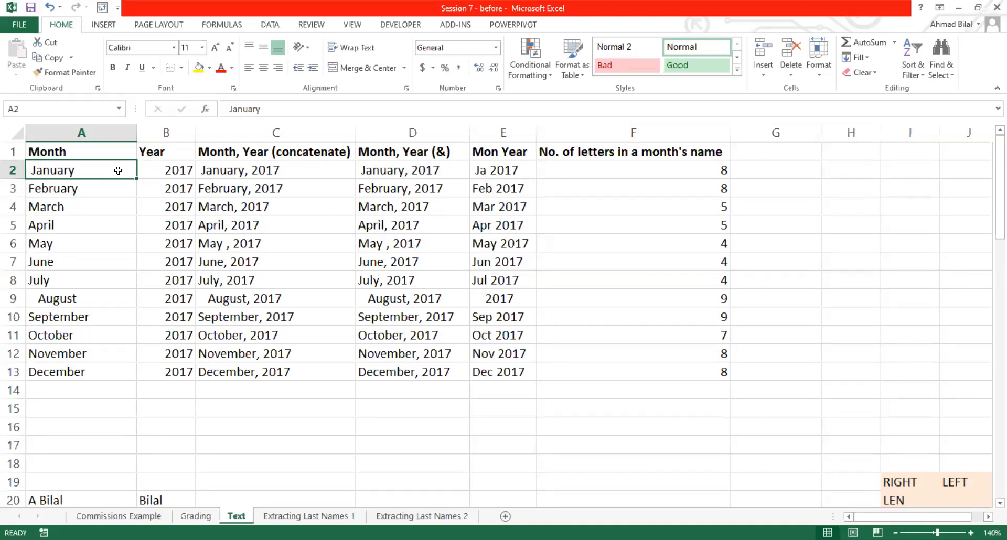
drag(118, 171, 96, 298)
click(117, 168)
text(=trim()
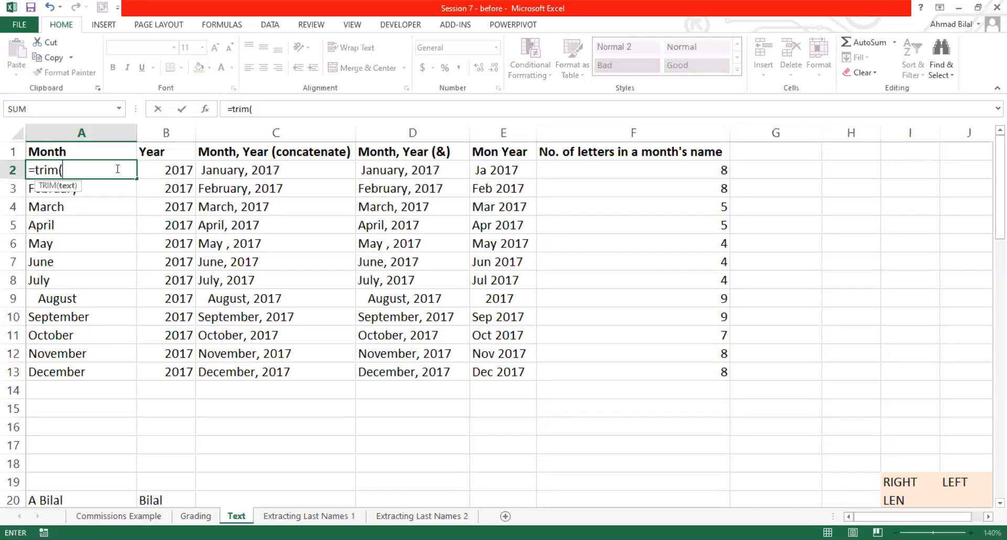
key(Escape)
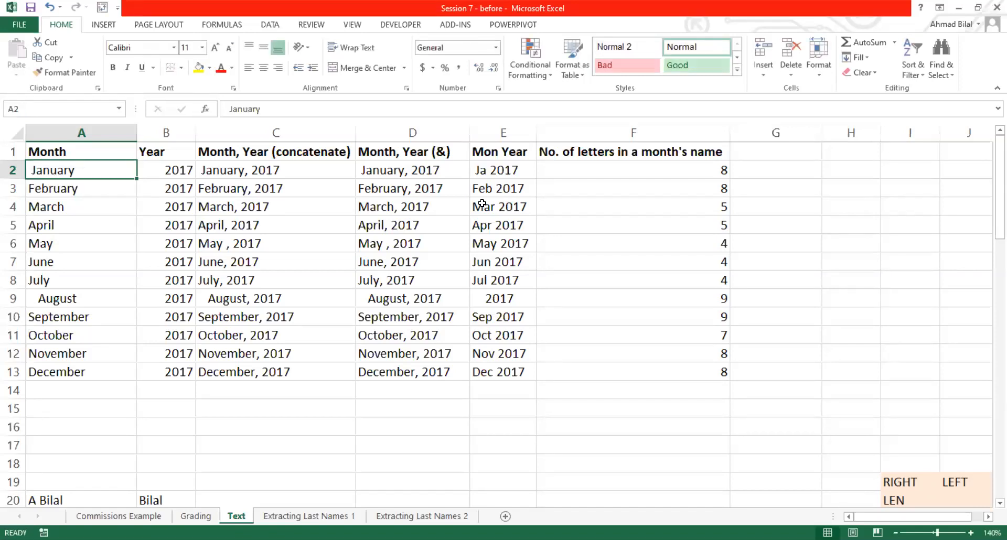
Examine the month names in A2:A13 alongside the empty helper range G2:G13
click(794, 169)
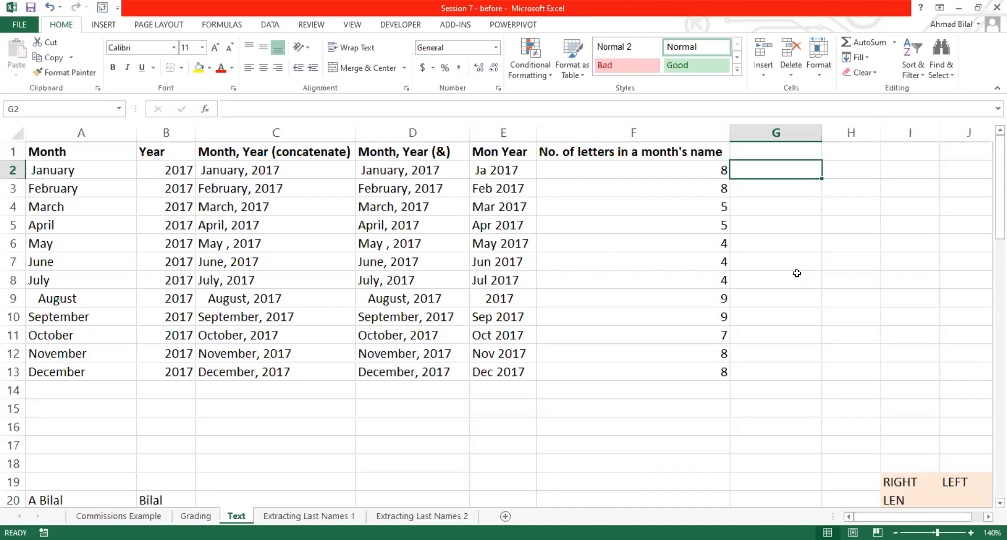
click(105, 173)
click(124, 152)
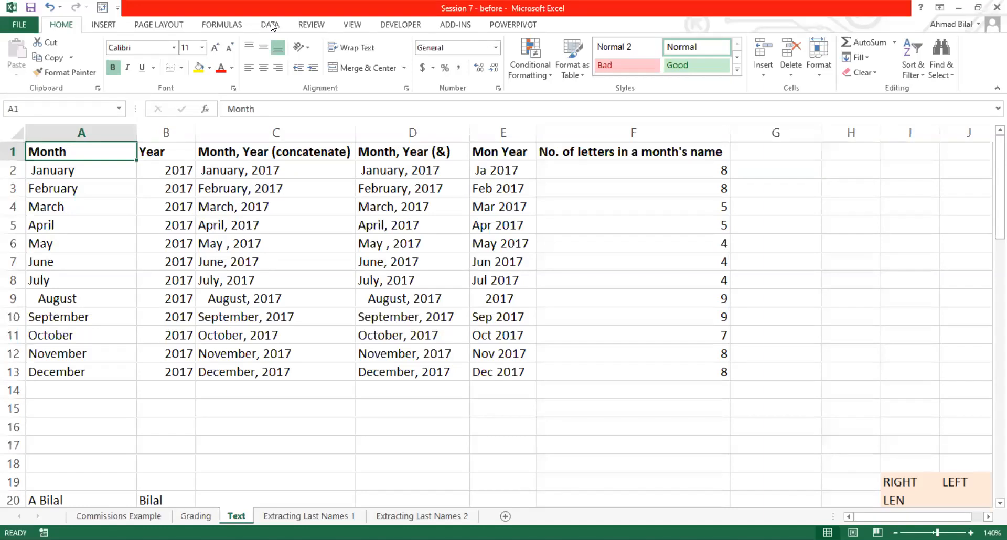
click(236, 28)
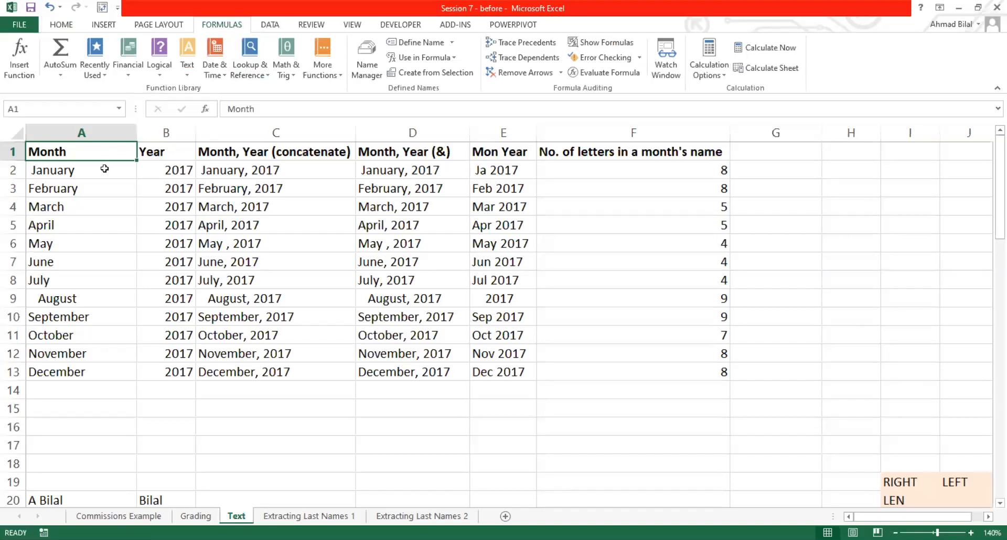
drag(104, 169, 118, 371)
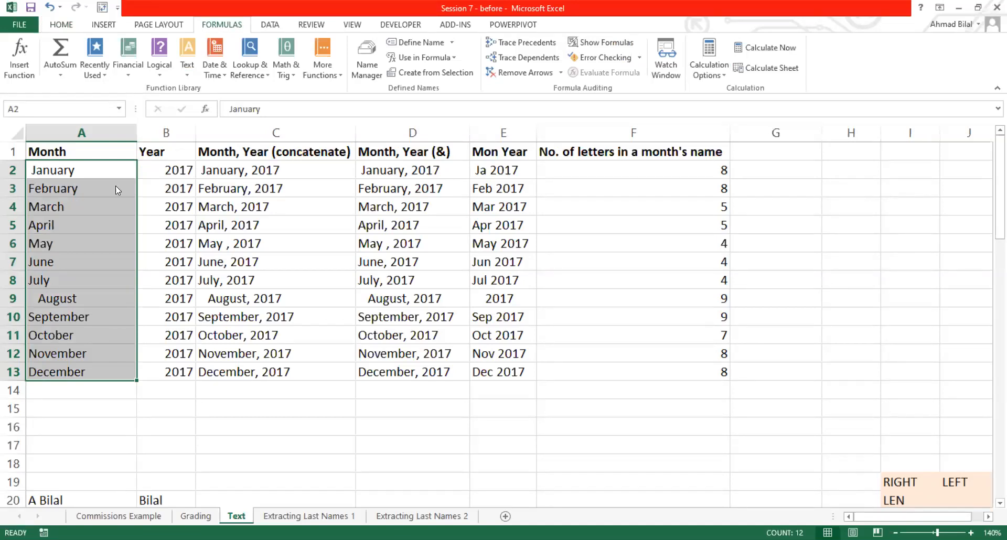
drag(96, 168, 91, 370)
click(103, 172)
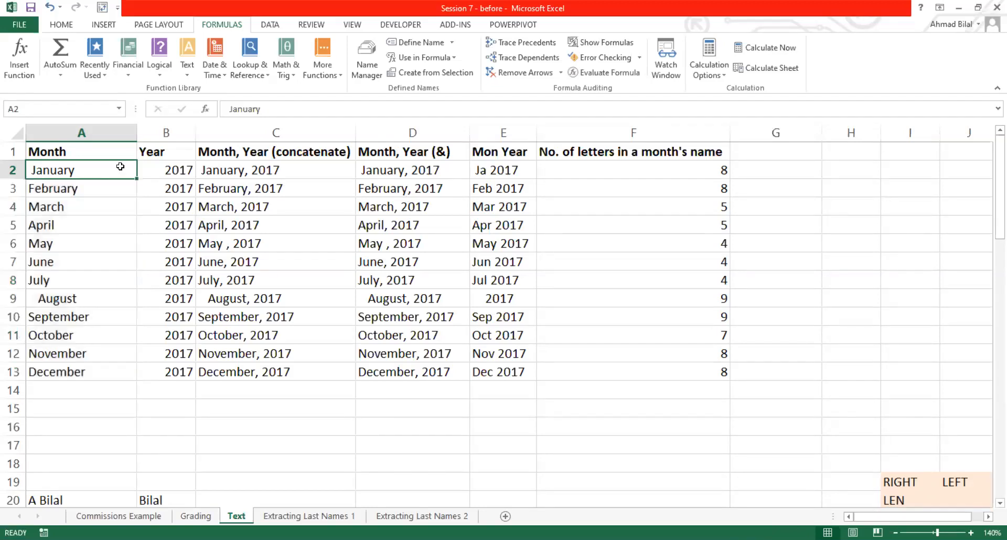
click(798, 170)
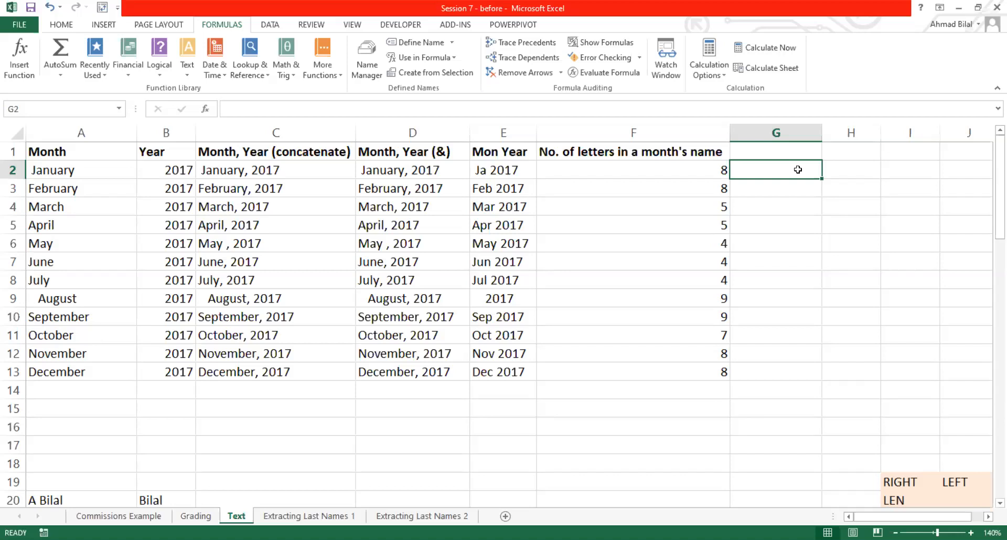
drag(118, 167, 109, 367)
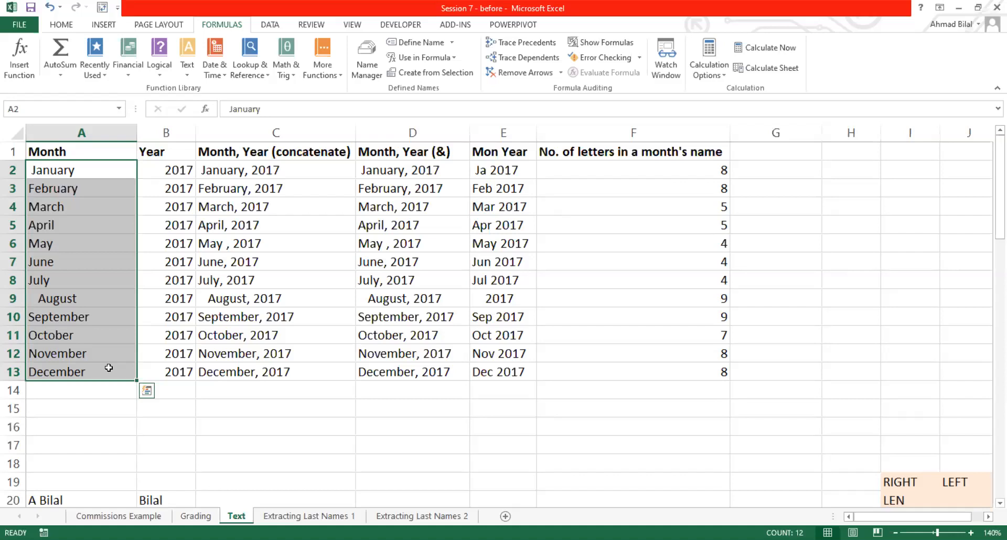
click(101, 170)
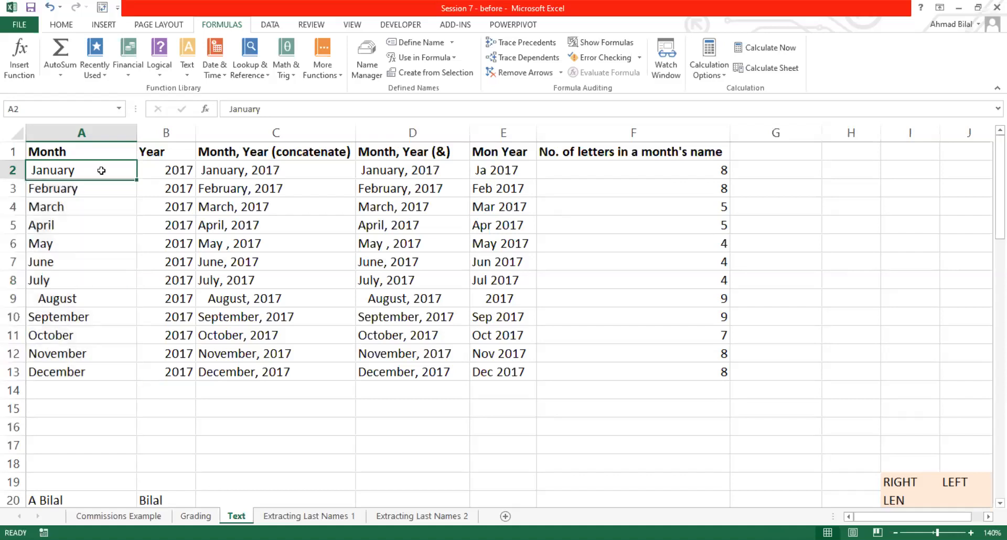
click(782, 170)
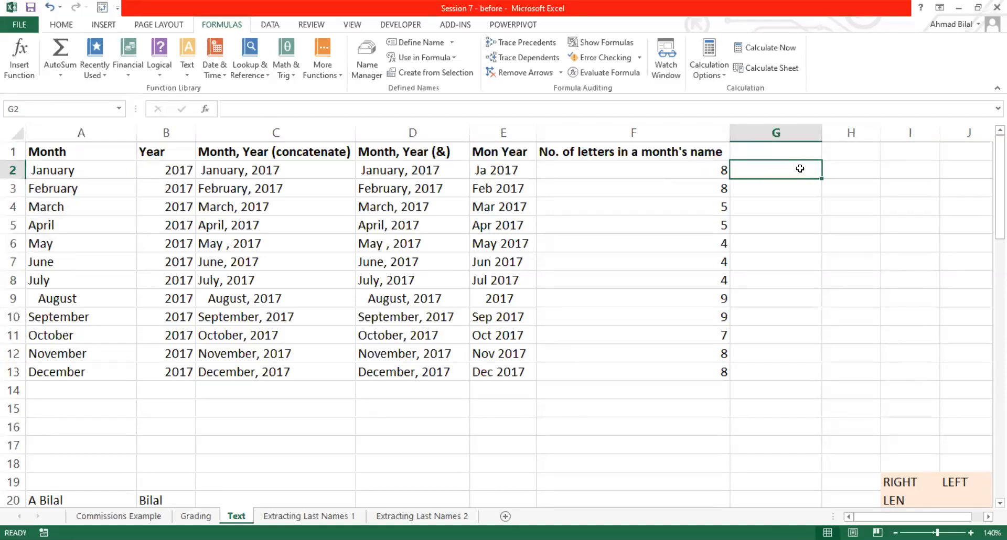
drag(796, 168, 796, 367)
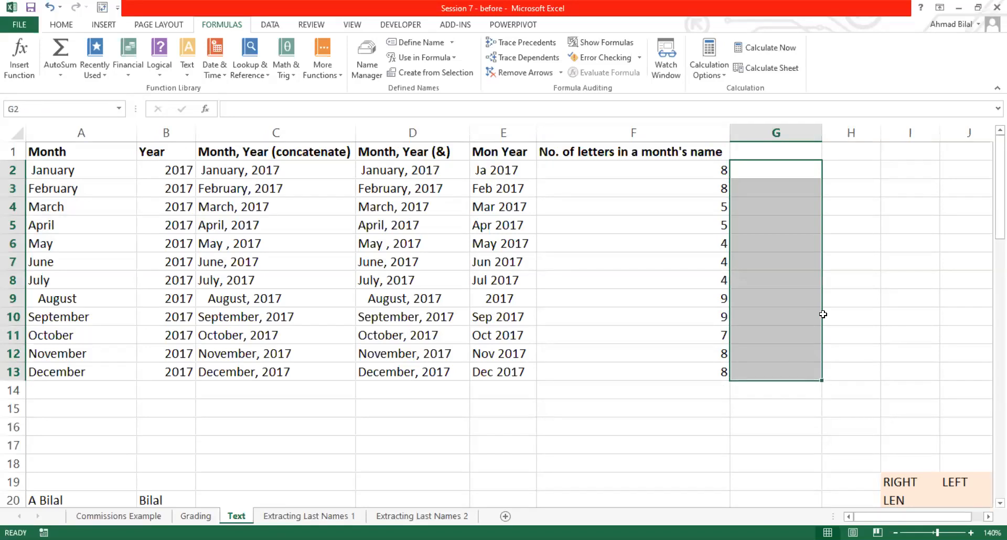
click(116, 168)
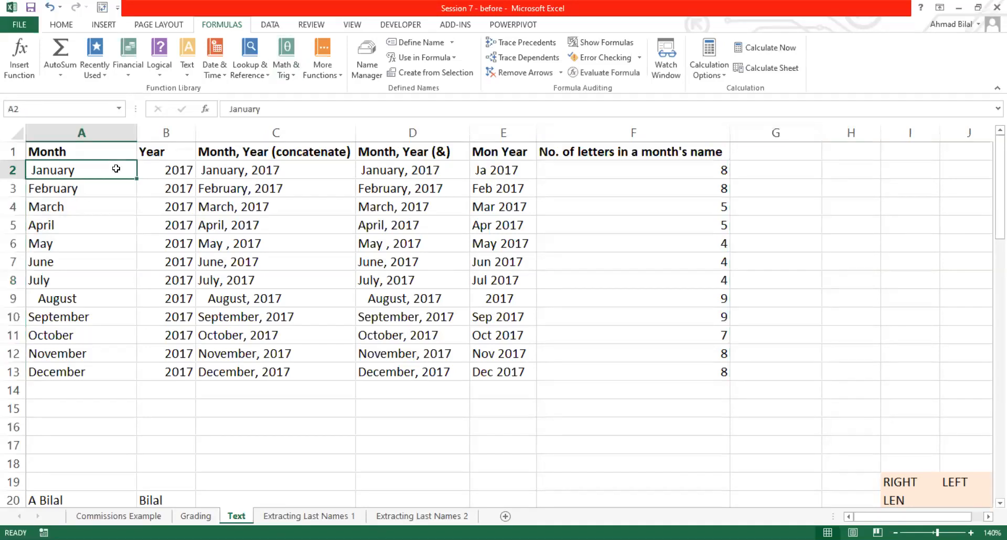
Undo the extra spaces added to January, May and August in the Month column
drag(116, 169, 112, 365)
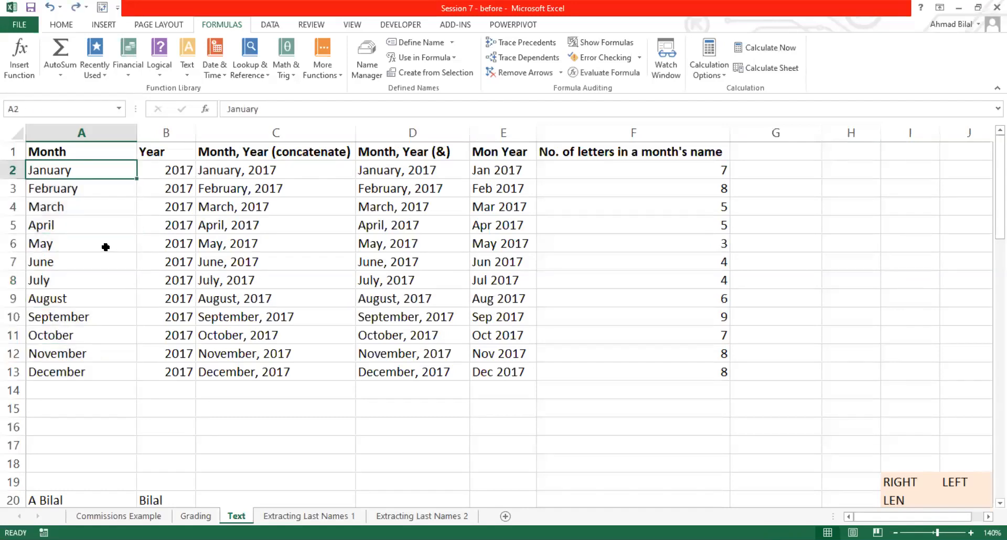
key(Return)
drag(107, 160, 112, 337)
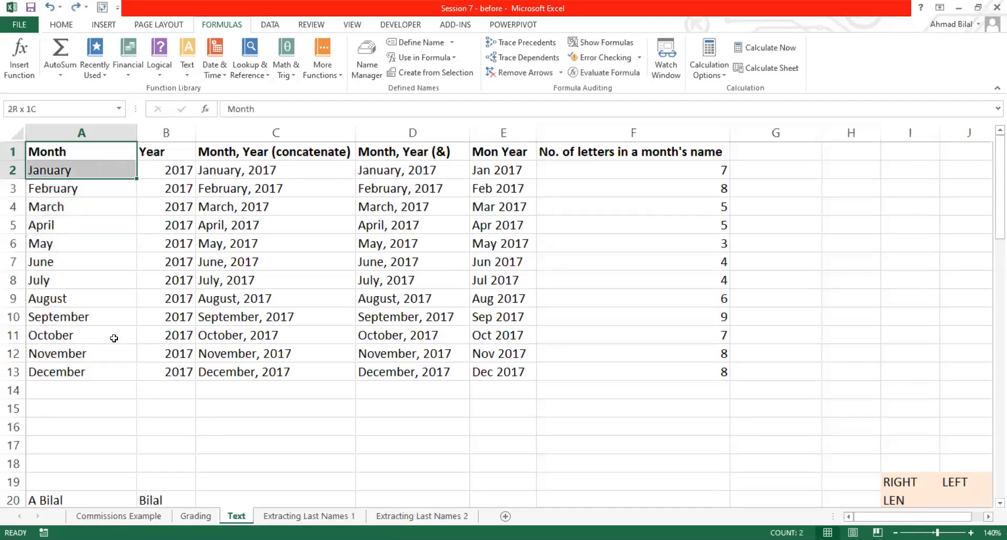
Review the TRIM, LOWER and UPPER entries in the function list and look over the practice name lists further down the sheet
click(490, 412)
scroll(891, 415, down, 1)
click(898, 461)
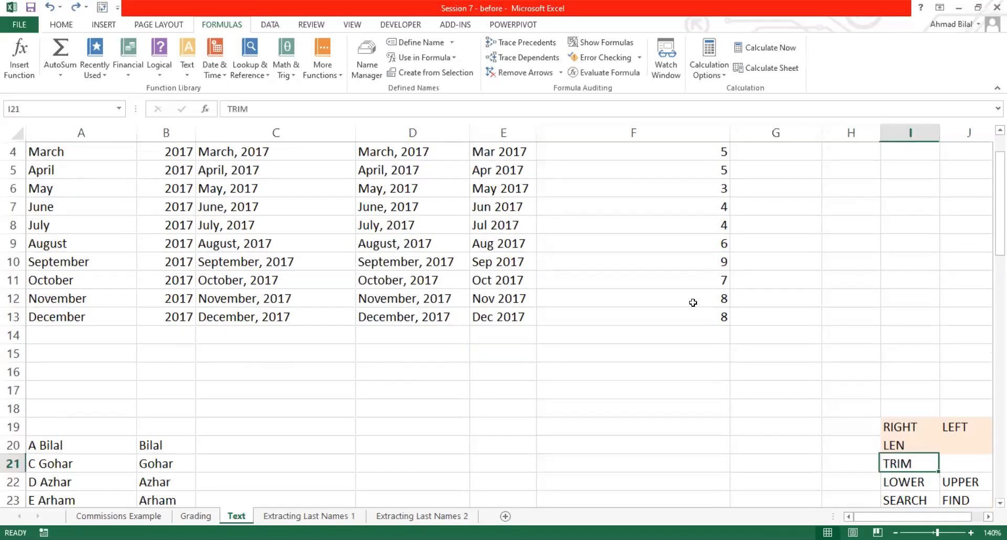
click(61, 25)
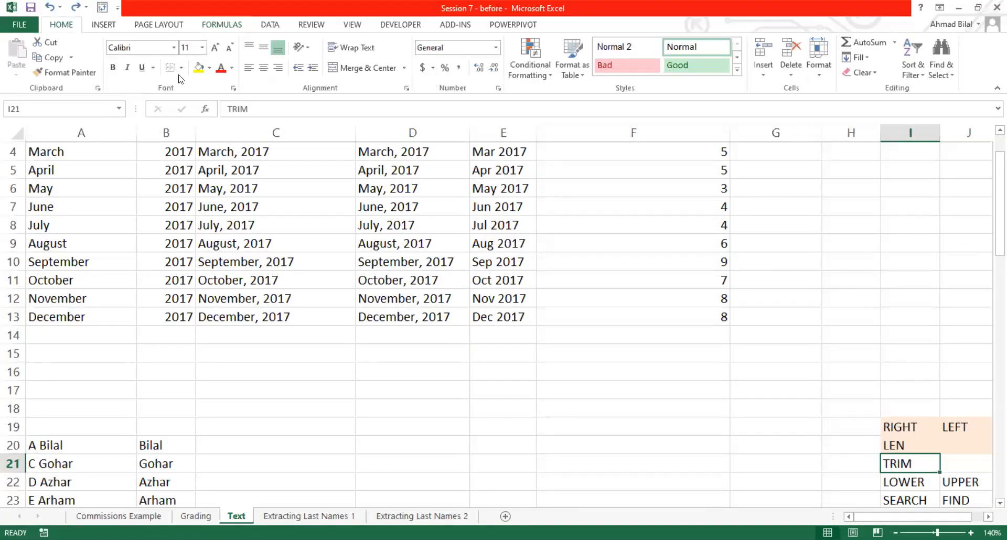
scroll(984, 450, down, 1)
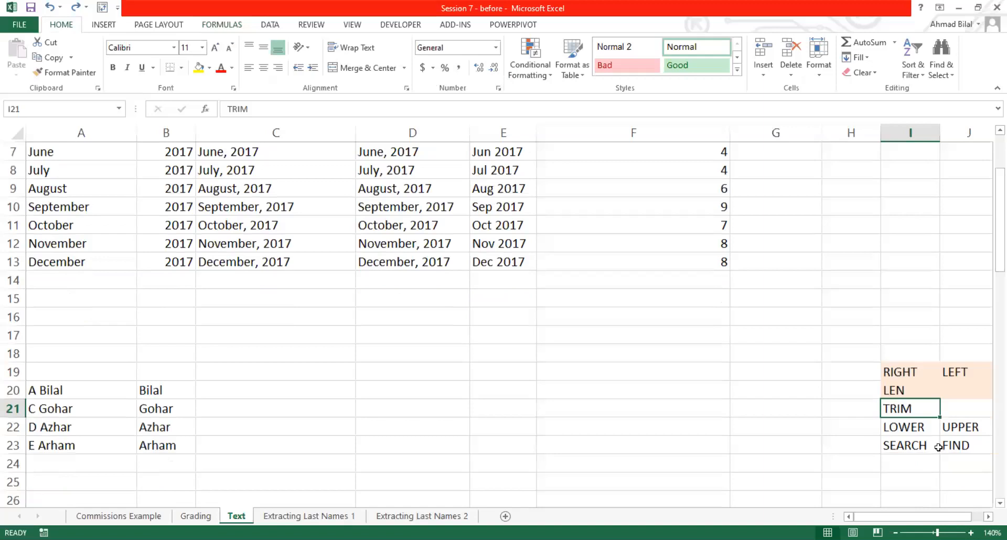
click(923, 428)
click(964, 426)
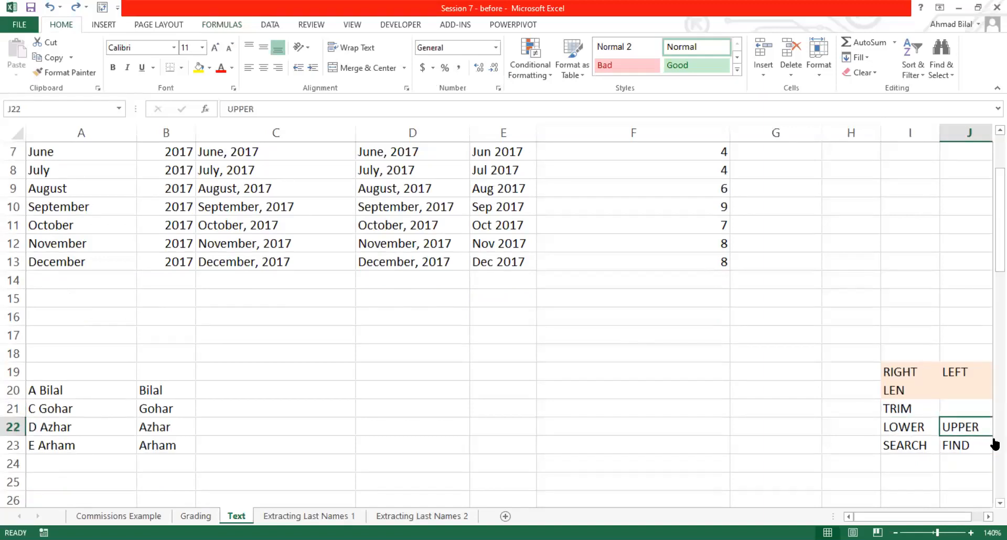
drag(917, 428, 961, 428)
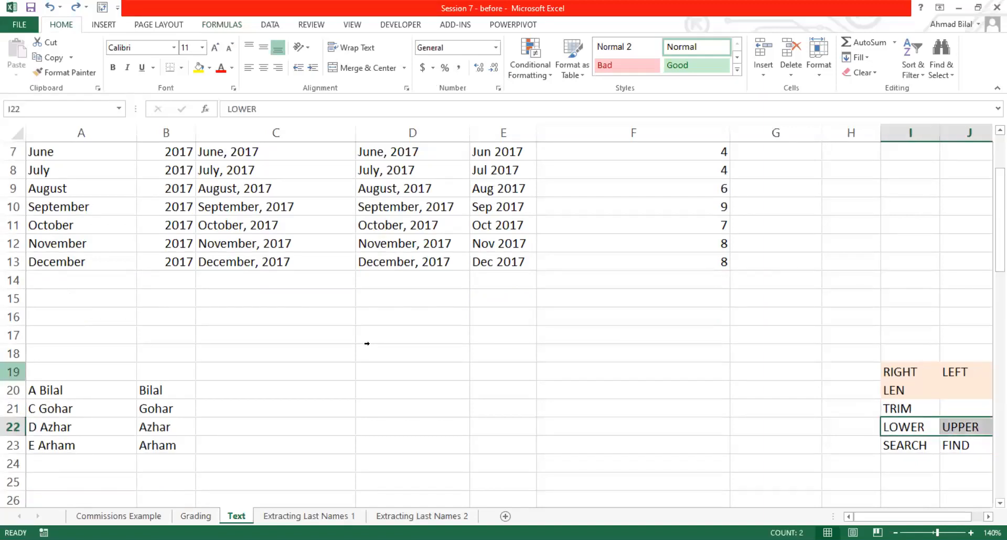
scroll(370, 343, down, 4)
scroll(158, 341, down, 3)
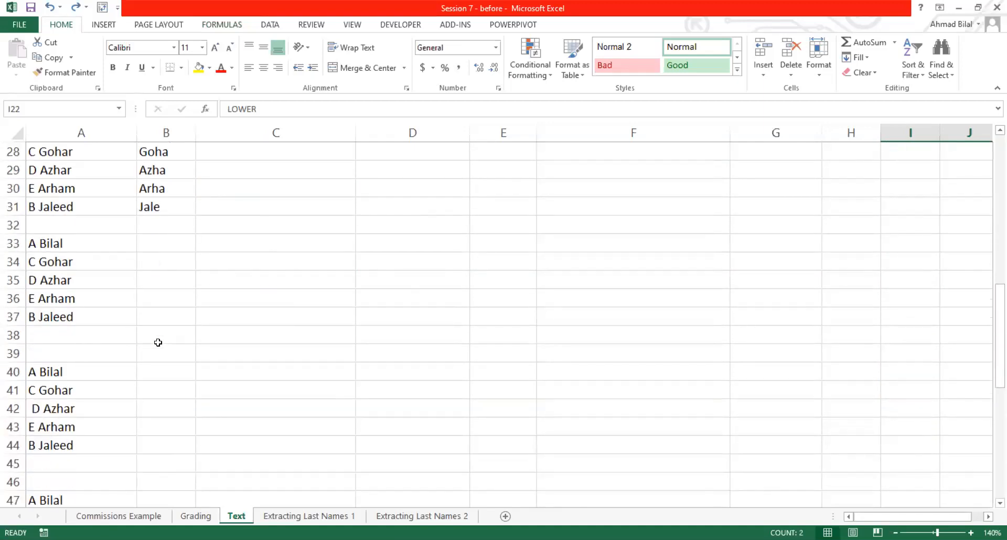
scroll(158, 343, down, 2)
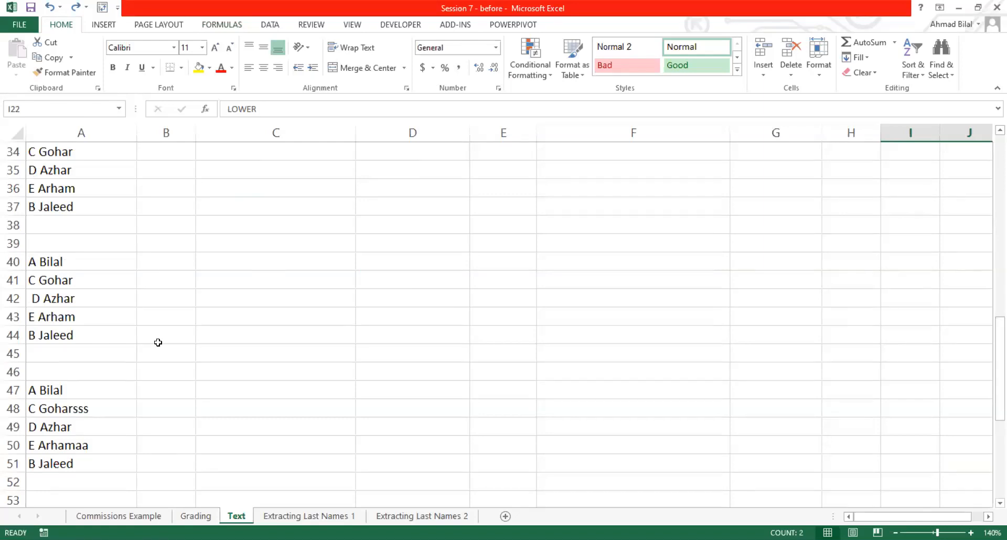
scroll(157, 342, down, 7)
scroll(159, 342, down, 1)
scroll(159, 342, up, 19)
scroll(159, 342, down, 2)
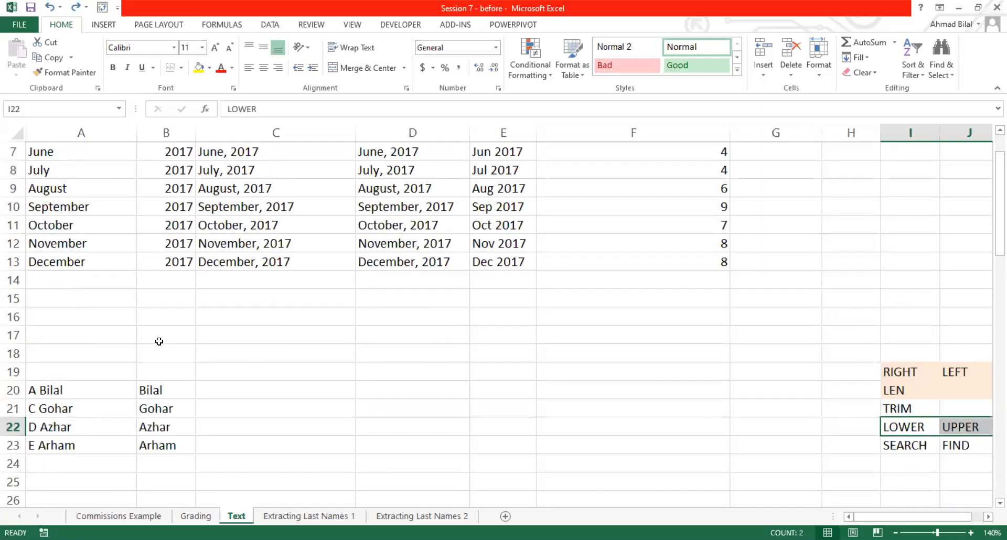
Enter =LOWER(A33) in B33 and fill the formula down to B37 for the whole name list
scroll(159, 342, down, 6)
drag(89, 299, 84, 371)
click(173, 299)
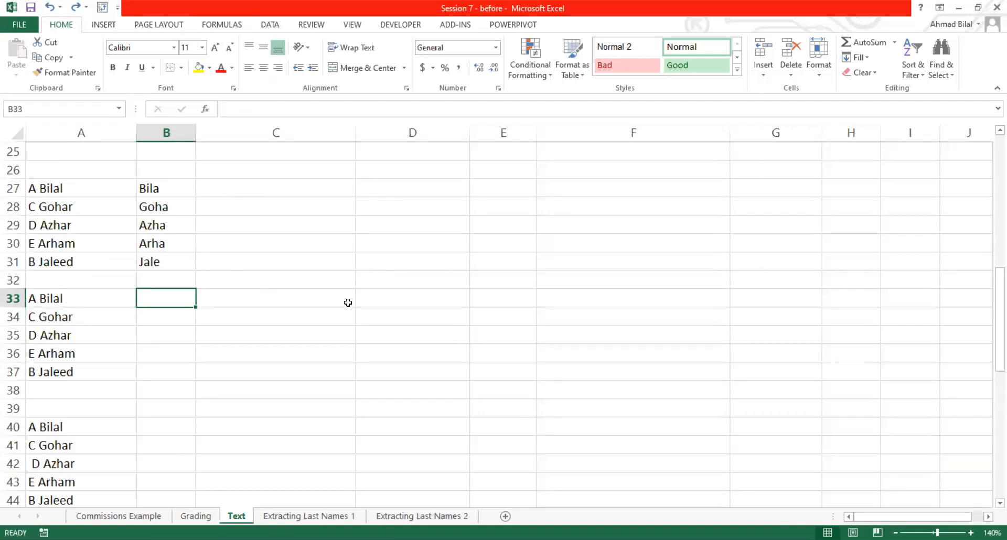
text(=)
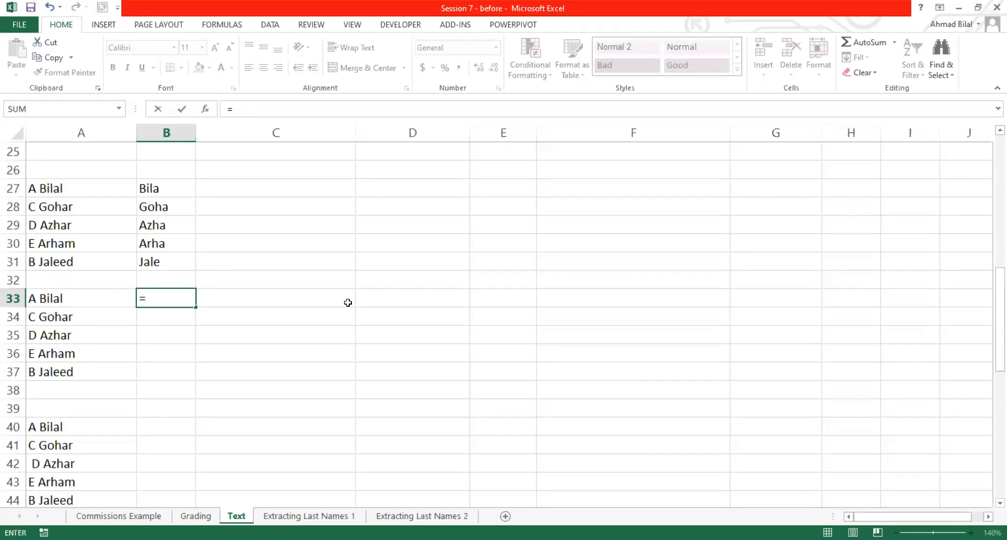
text(lower)
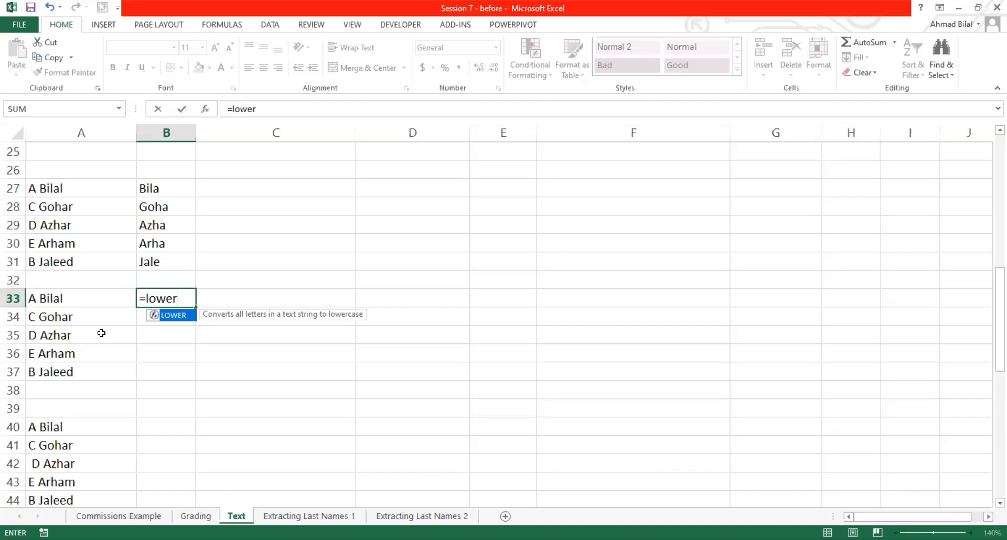
text(()
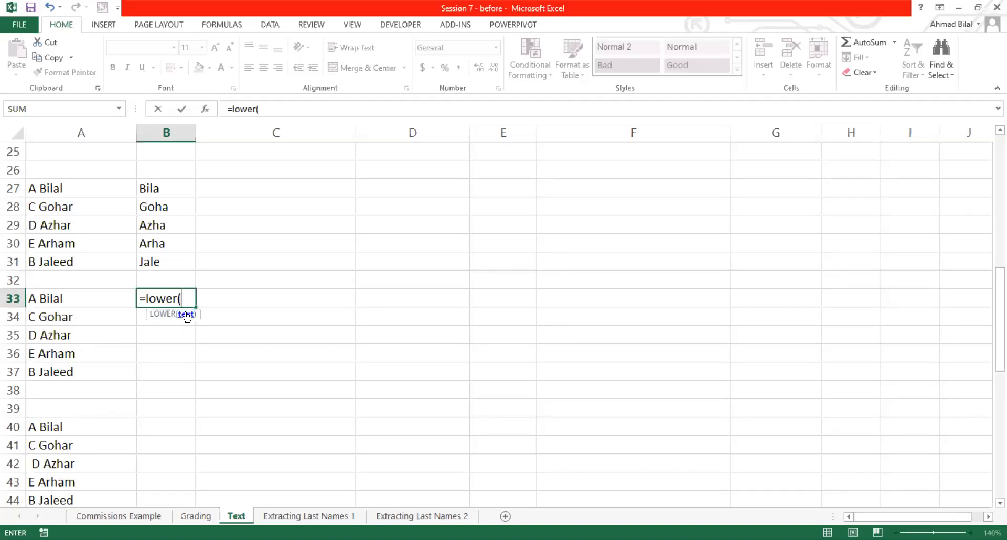
click(107, 292)
text())
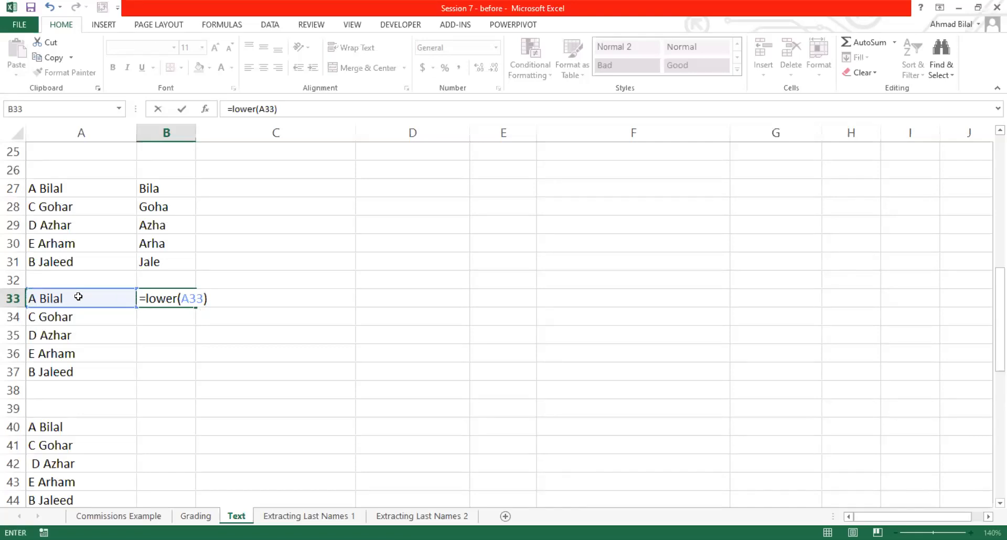
key(Return)
click(183, 302)
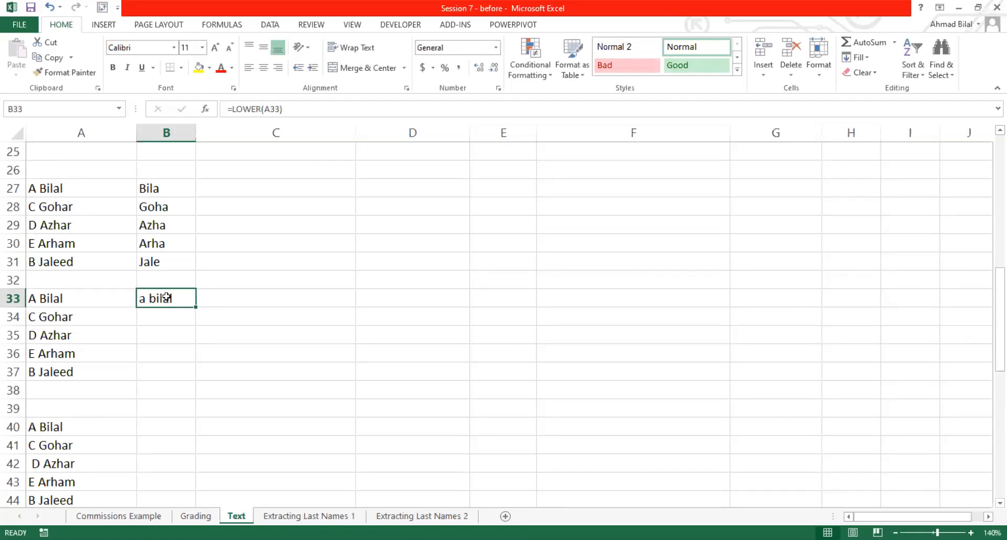
double_click(195, 307)
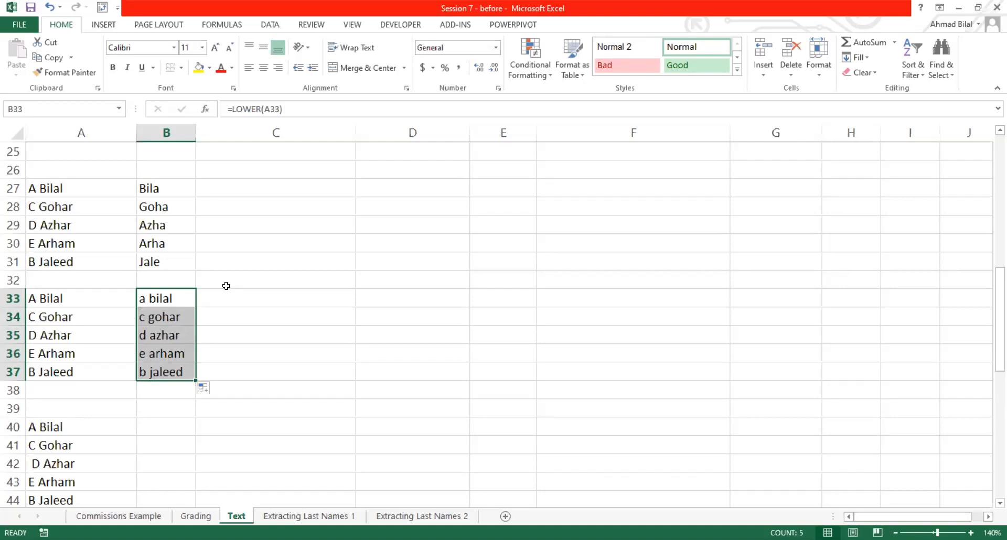
Insert a blank row at row 33, directly above the name list with the LOWER formulas
click(93, 423)
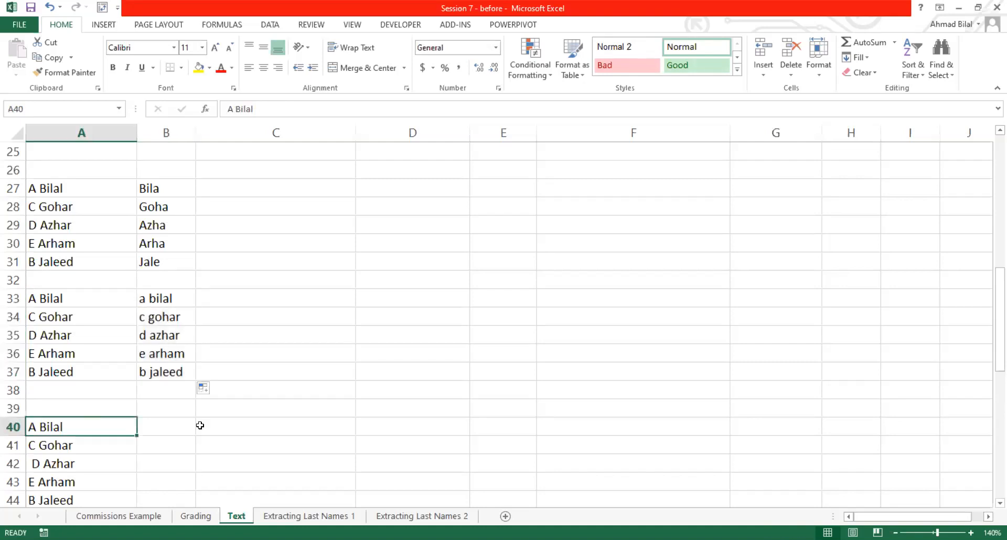
click(162, 420)
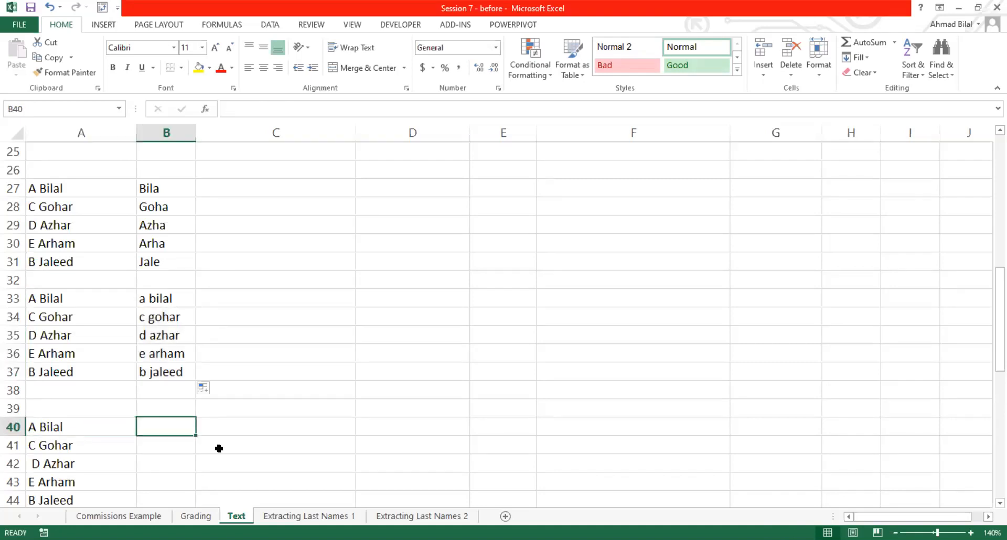
scroll(219, 448, down, 3)
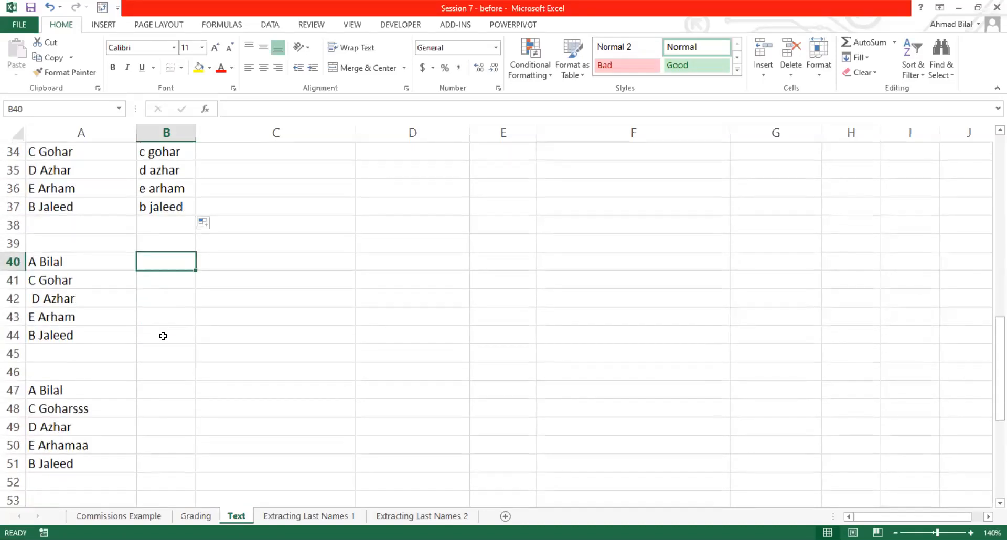
scroll(163, 336, up, 2)
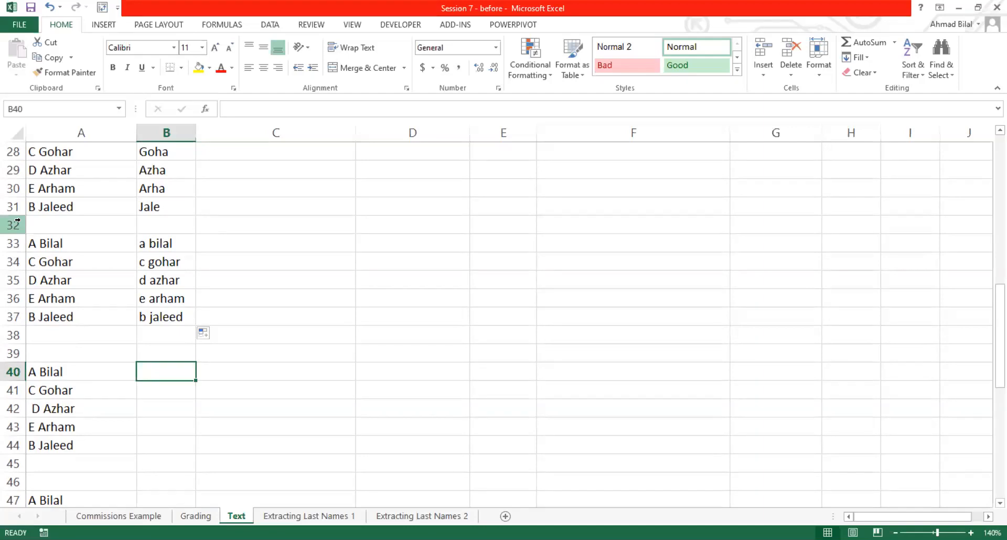
click(84, 315)
Enter the headings LOWER in B33 and UPPER in C33 above the name list
click(167, 245)
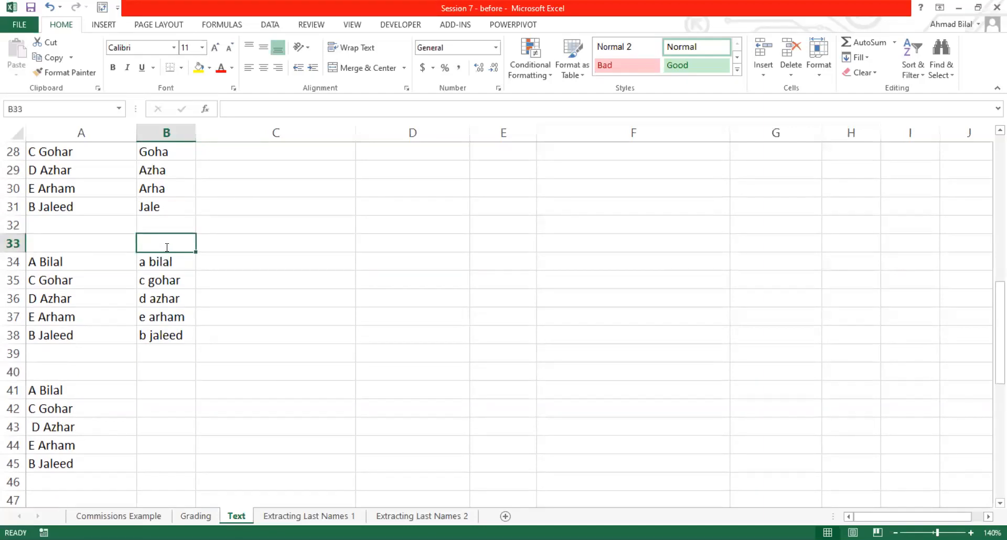
text(LOWER)
key(Return)
key(Up)
key(Right)
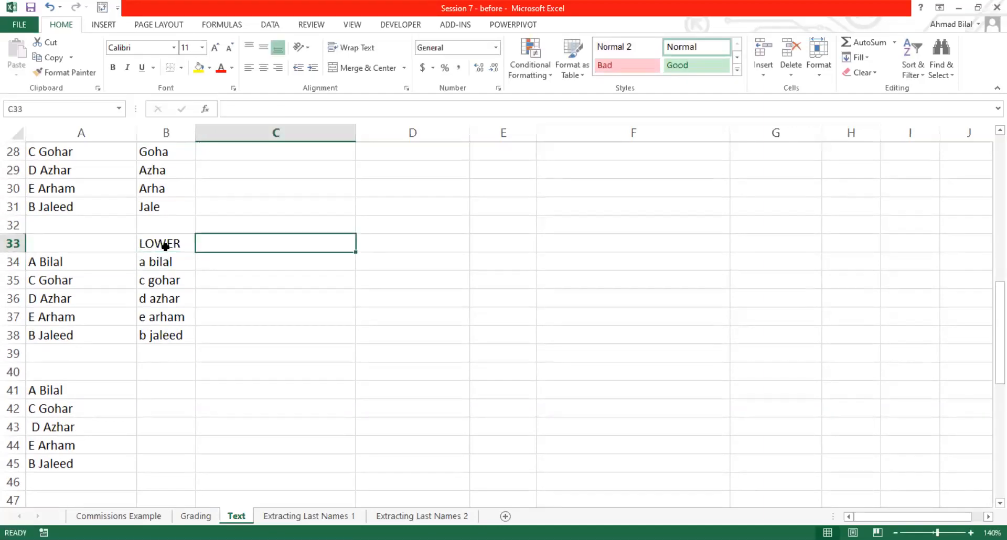
text(UPPER)
key(Return)
text(uper)
key(BackSpace)
key(BackSpace)
key(BackSpace)
key(BackSpace)
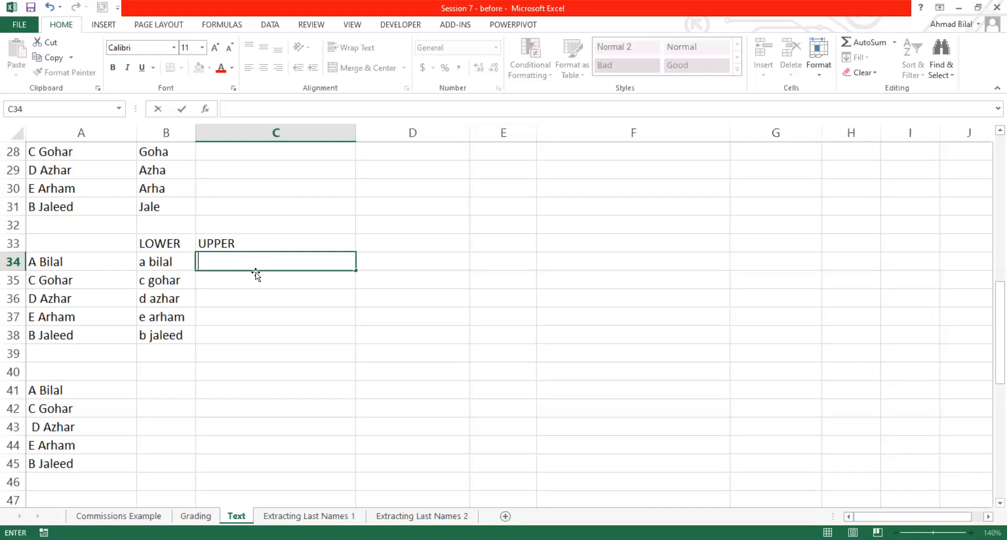
Enter =UPPER(A34) in C34 and fill the formula down to C38
text(=upper)
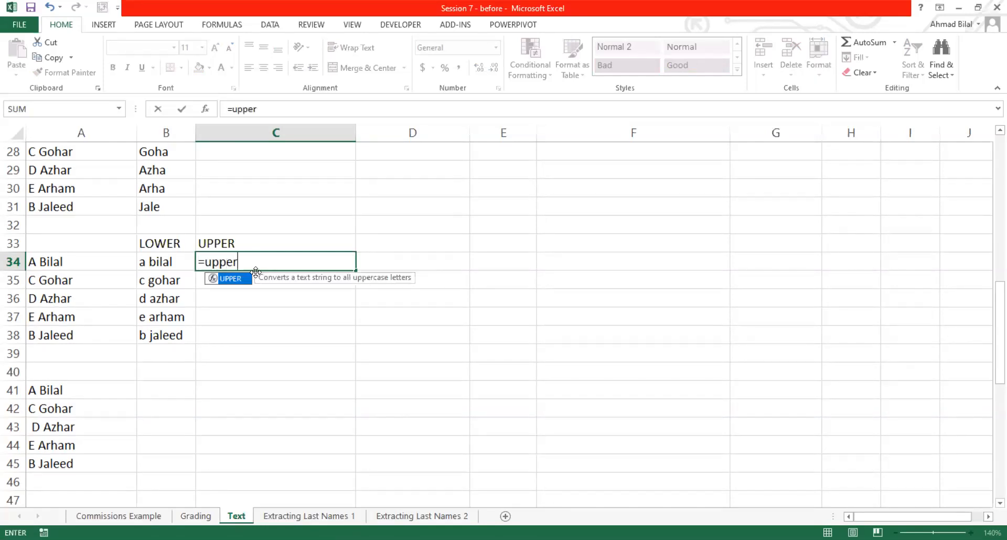
key(Tab)
click(84, 261)
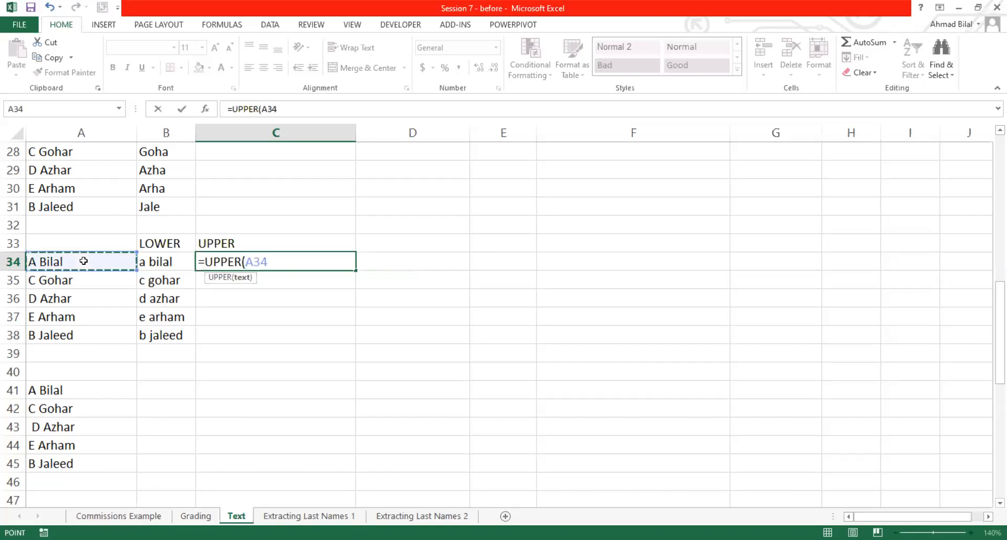
text())
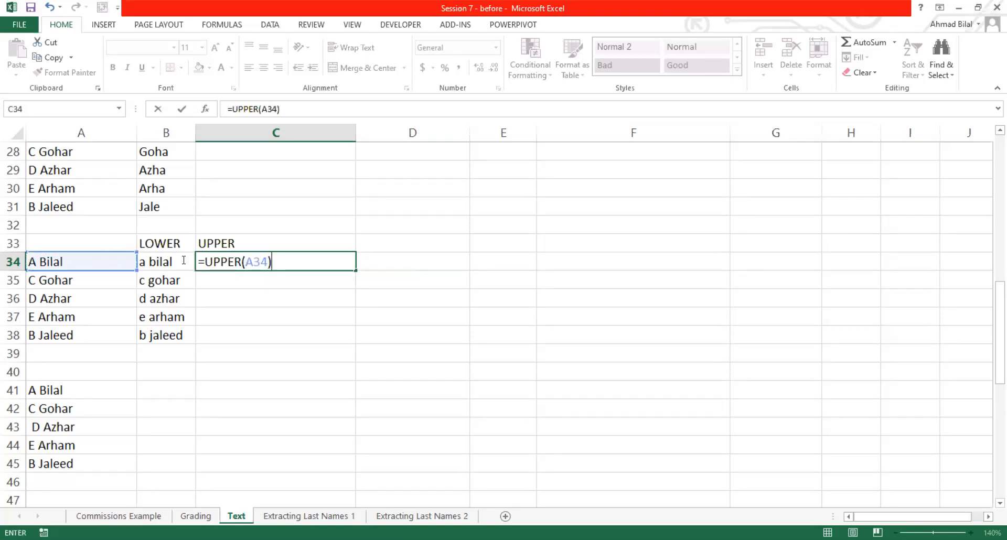
key(Return)
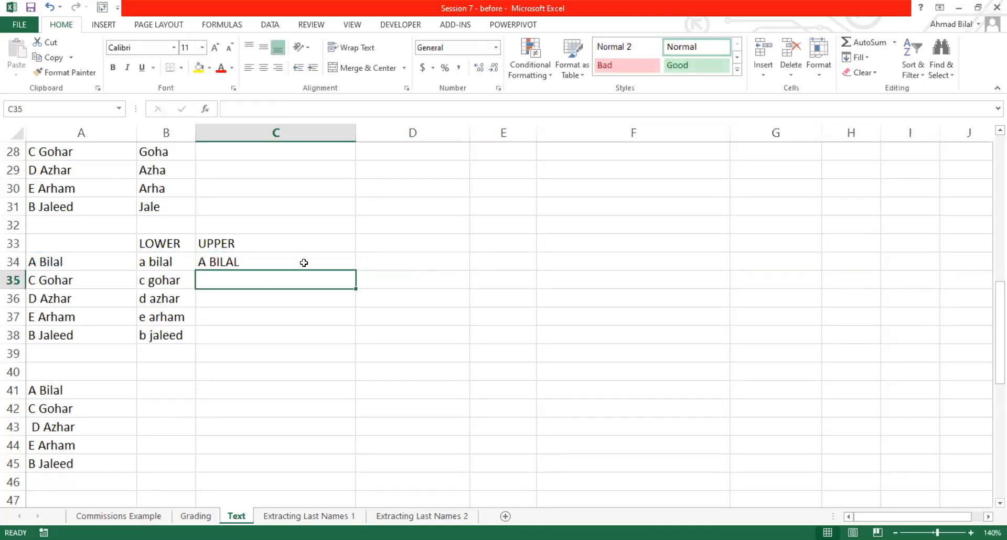
click(348, 262)
double_click(356, 272)
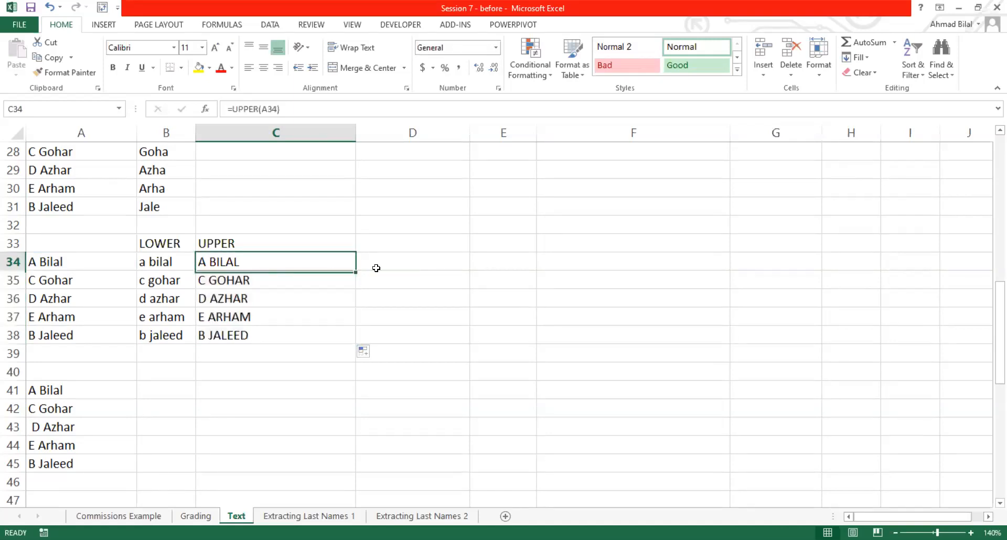
Enter the heading PROPER in D33, in capital letters, beside the UPPER heading
click(423, 242)
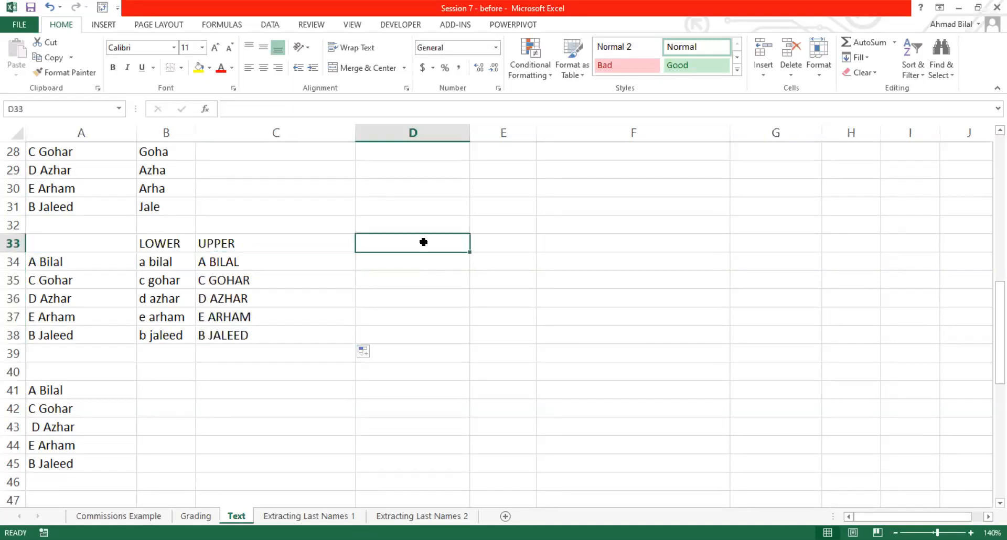
text(proper)
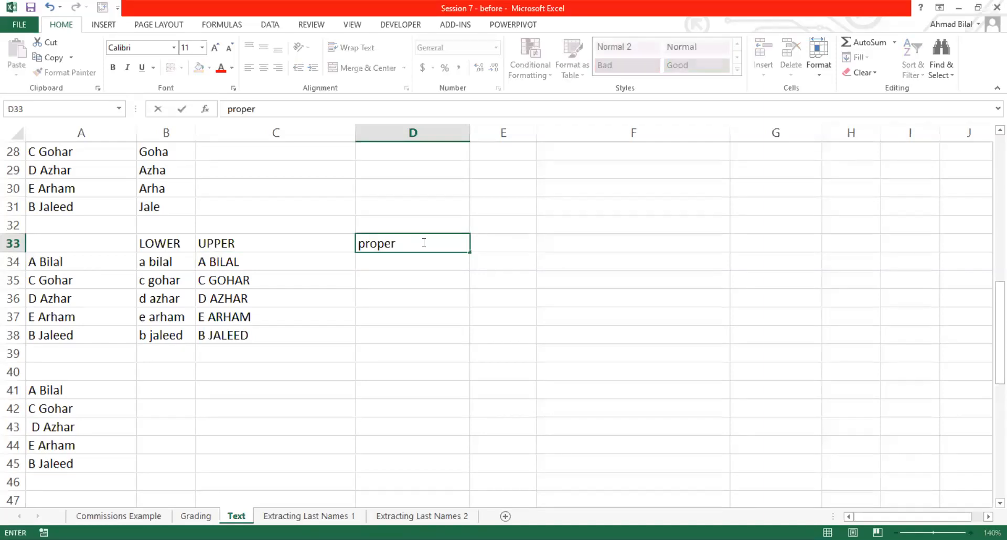
key(ctrl+shift+Left)
key(Right)
key(Left)
text(PRO)
key(BackSpace)
text(OPER)
key(Return)
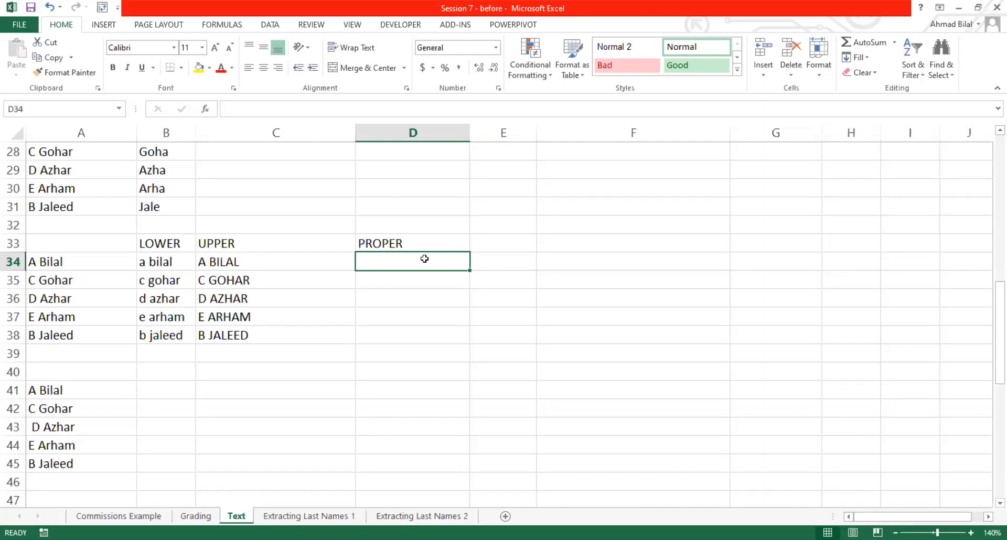
Enter =PROPER(C34) in D34 and fill the formula down to D38
text(=)
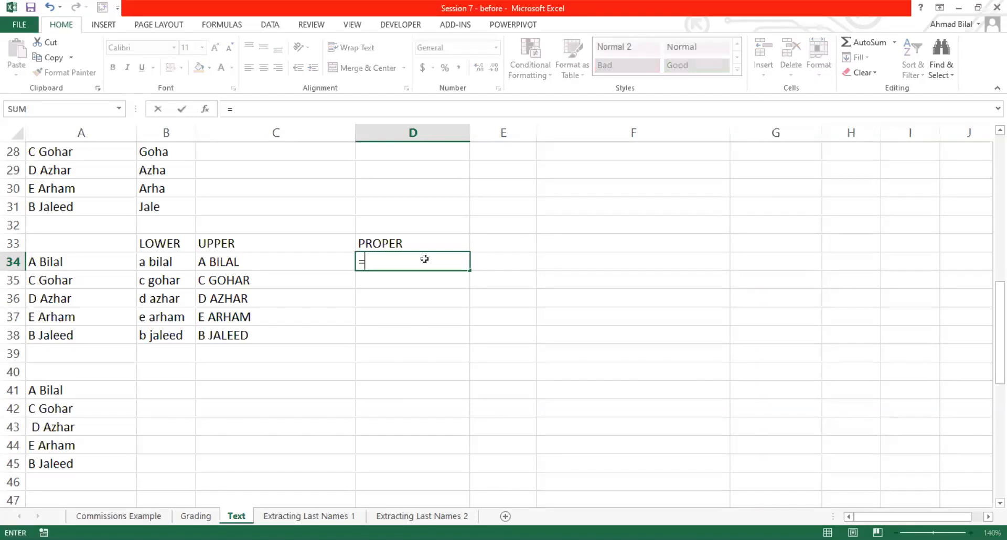
text(PROPER)
click(246, 261)
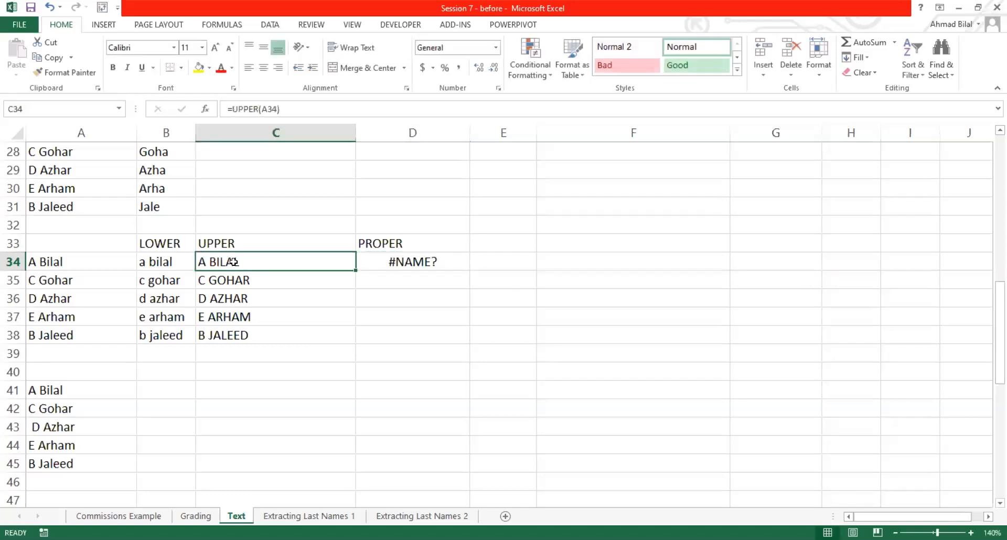
click(438, 261)
double_click(413, 261)
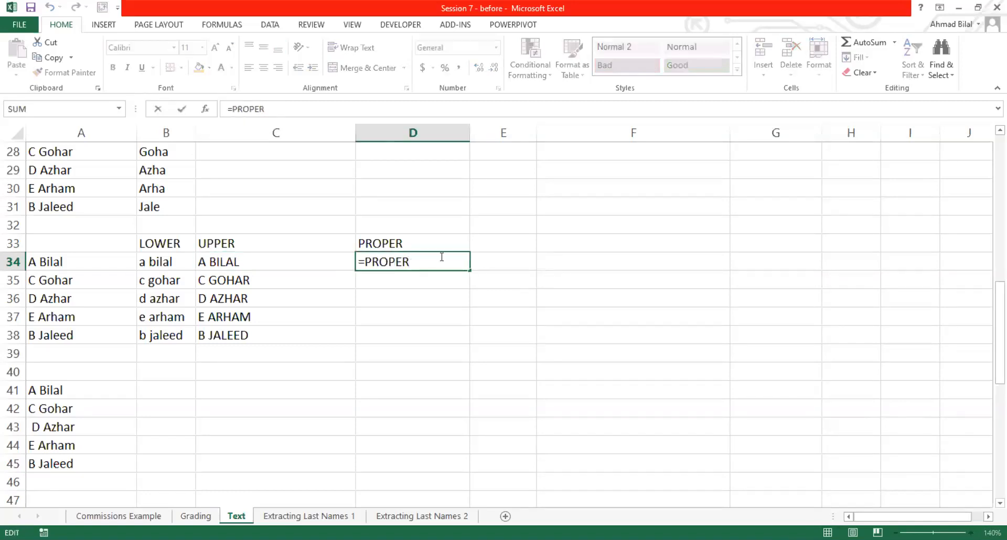
text(()
click(315, 265)
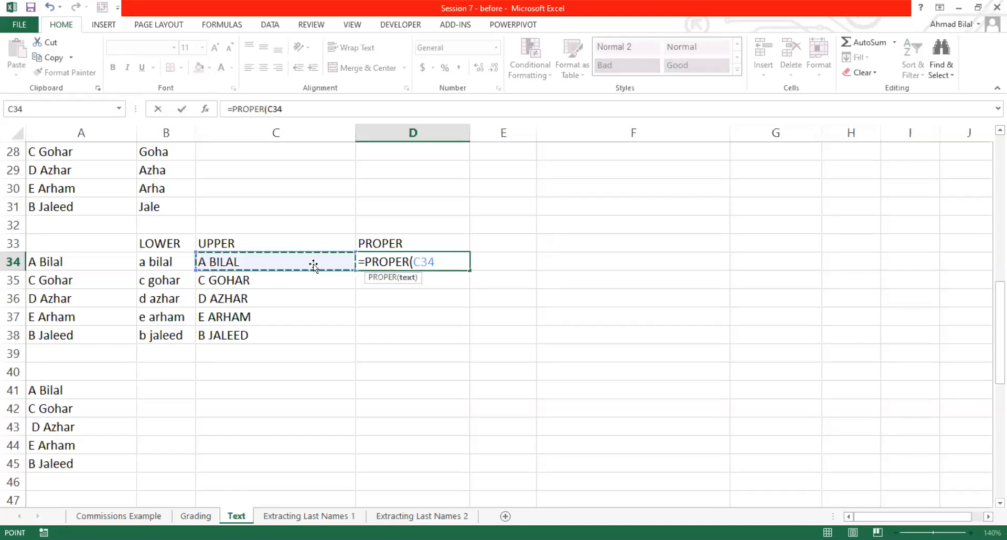
text())
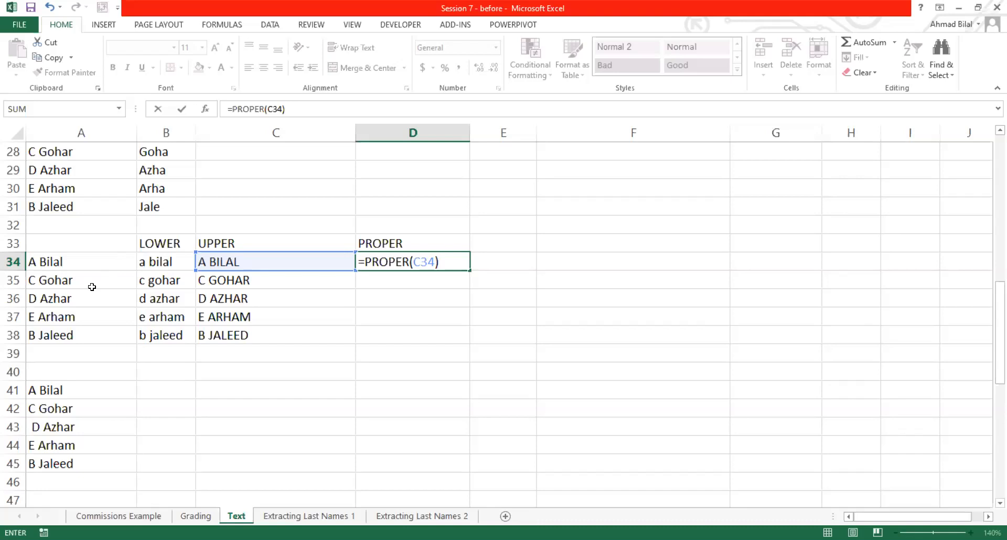
key(Return)
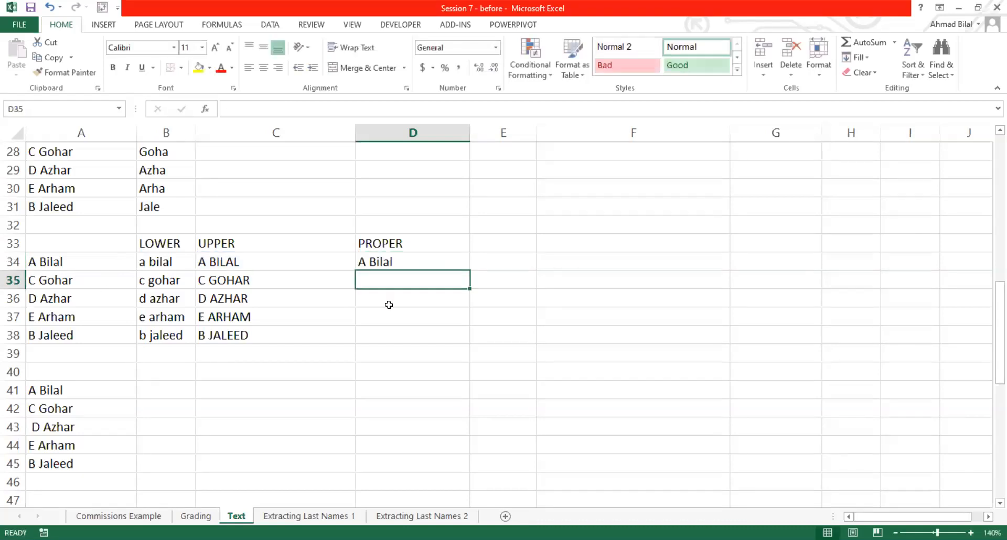
click(419, 267)
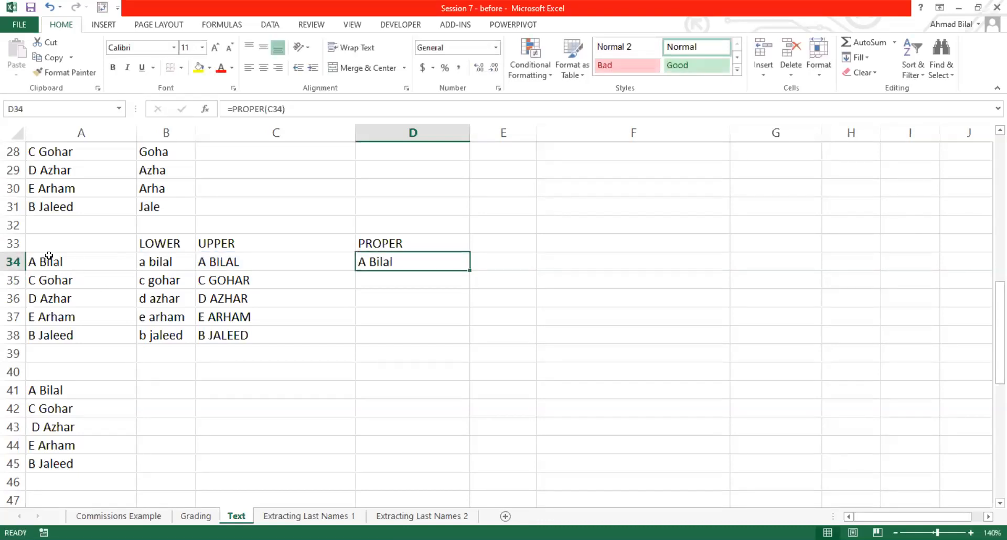
double_click(469, 271)
Compare the original names in A34:A38 with the results under the LOWER, UPPER and PROPER headings
click(435, 243)
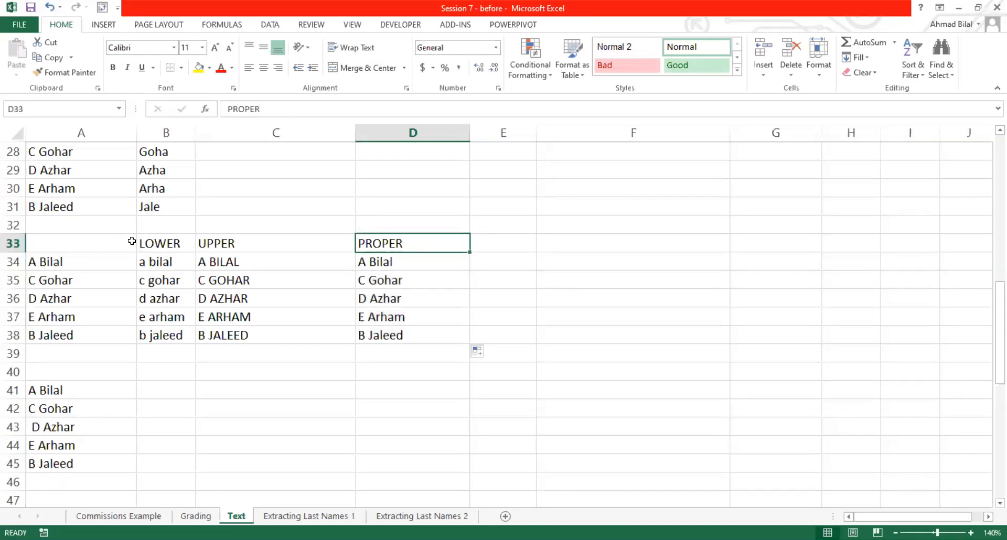
click(174, 237)
drag(349, 231, 441, 240)
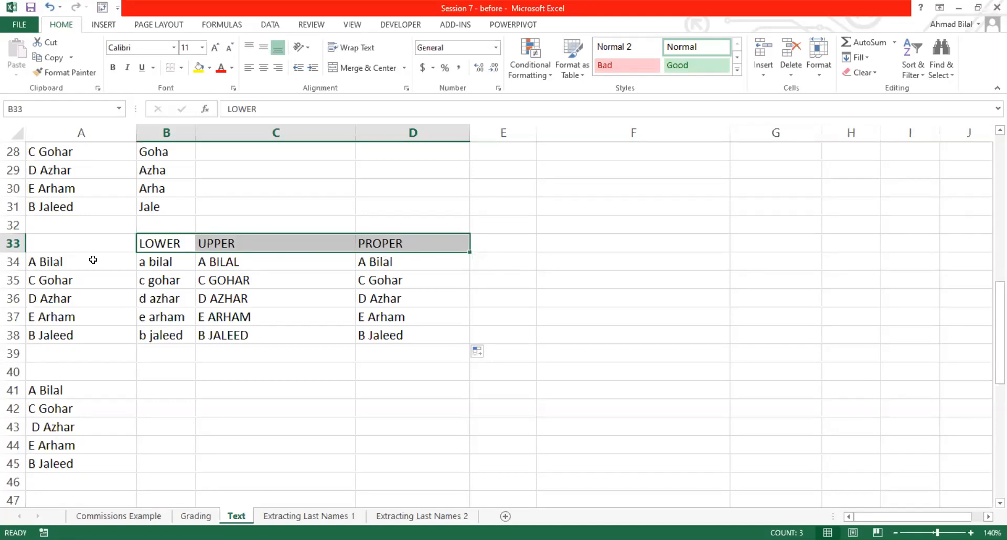
drag(93, 260, 111, 337)
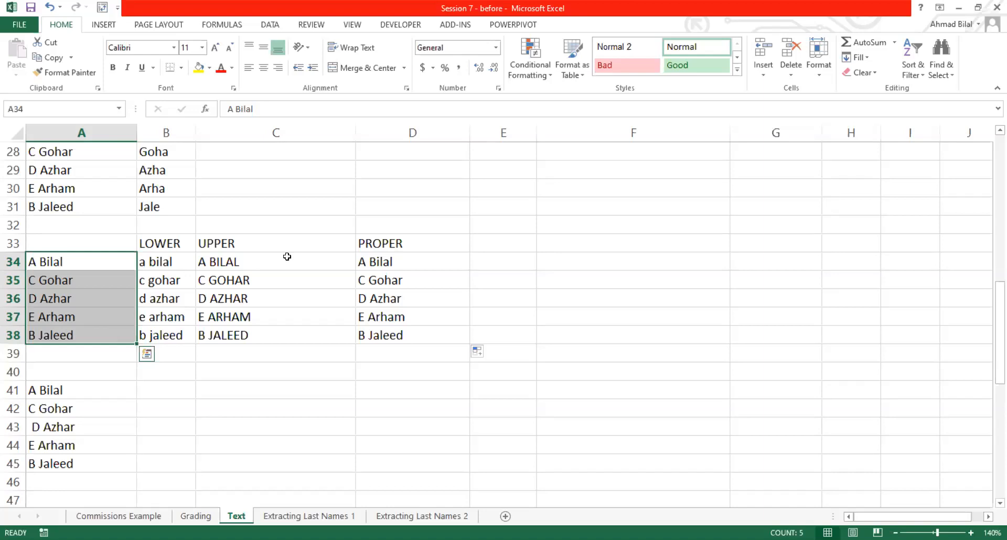
Enter the mixed-case sample text "rEALLy CoOl" in F33
click(578, 244)
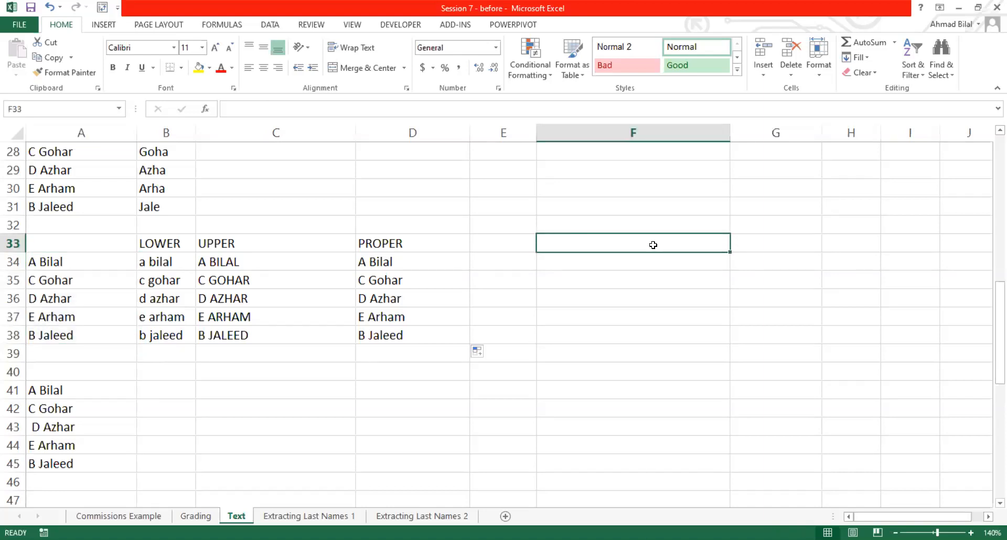
text(r)
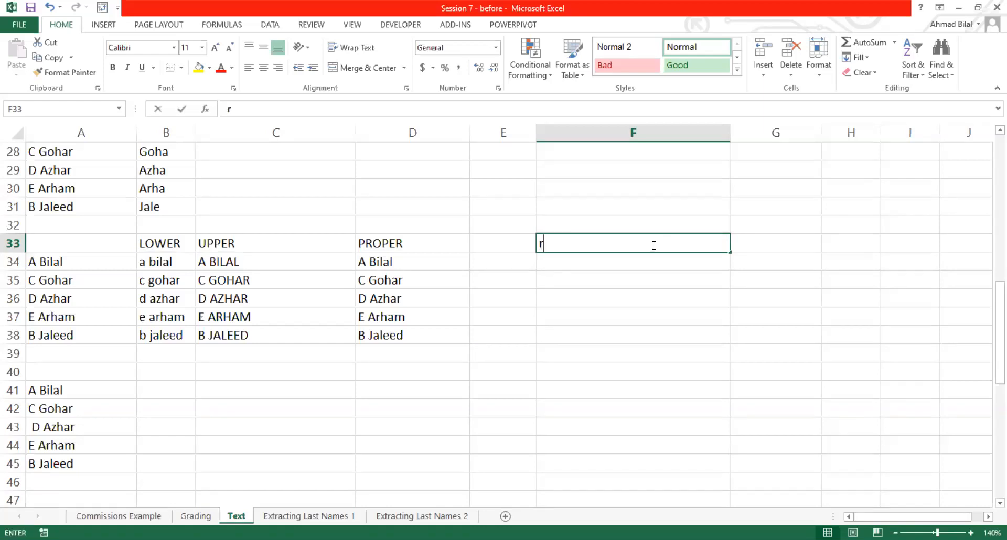
text(EALLy CoOl)
key(Return)
key(Return)
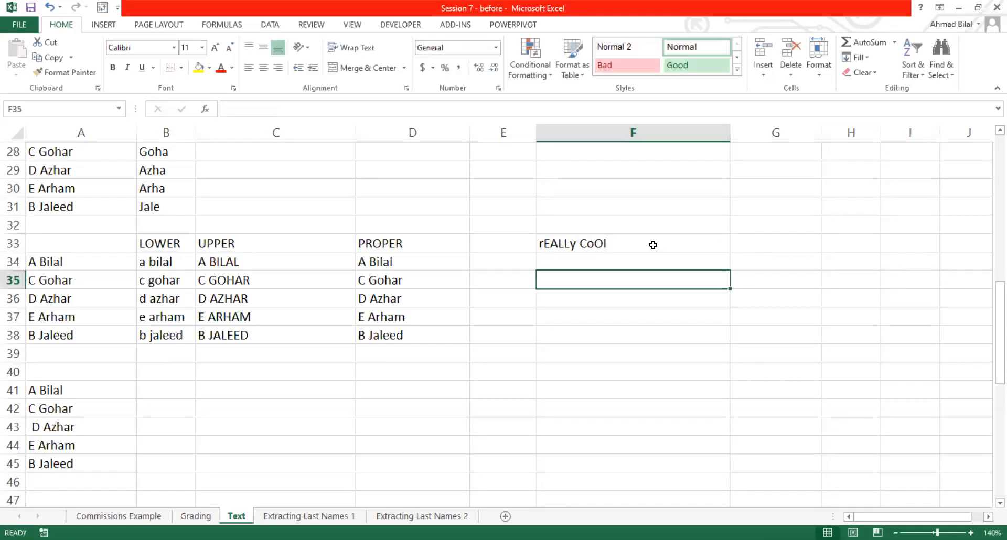
Enter =PROPER(F33) in G33 to convert the mixed-case sample text
click(704, 244)
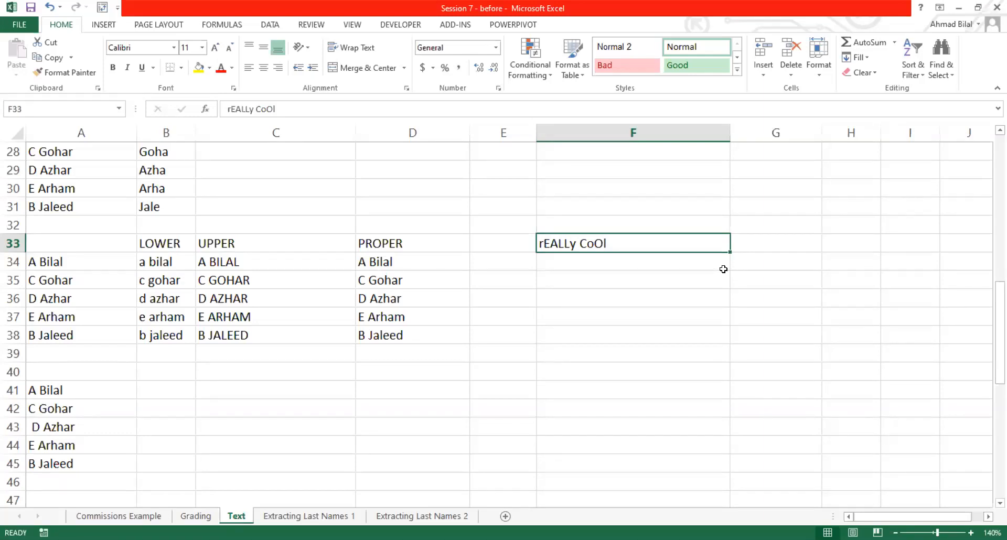
click(759, 242)
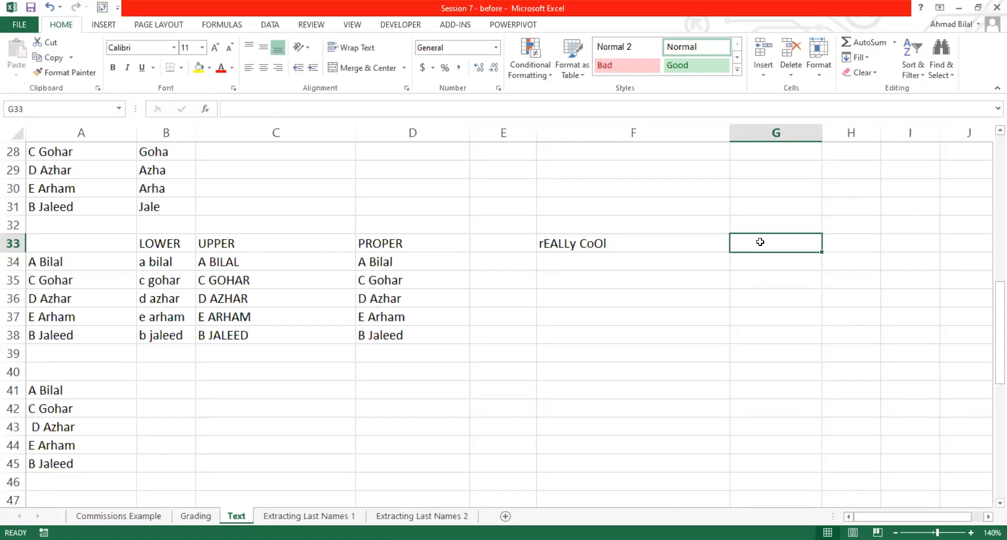
text(=)
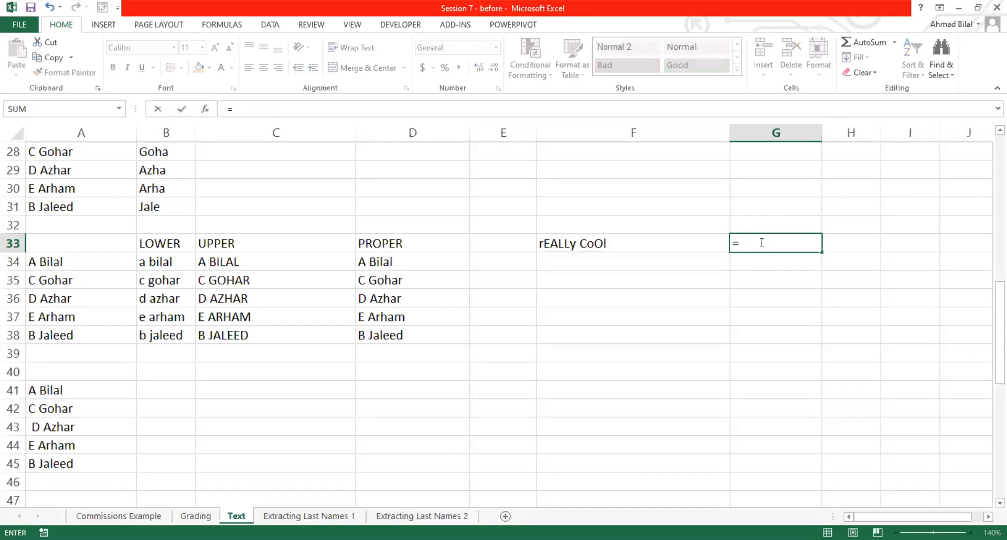
text(PROPER(F33))
key(Return)
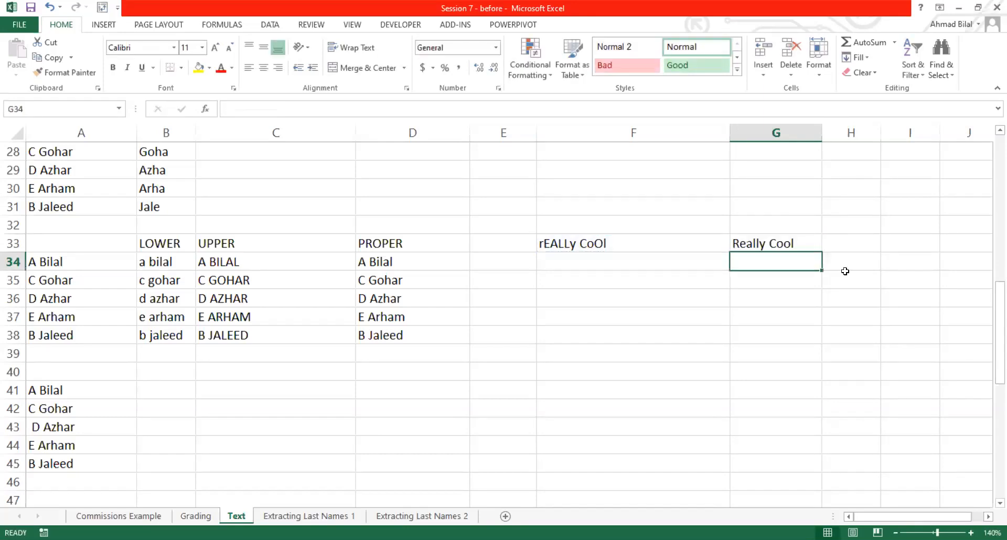
Clear the sample text and its PROPER formula from F33:G33
click(848, 277)
click(793, 245)
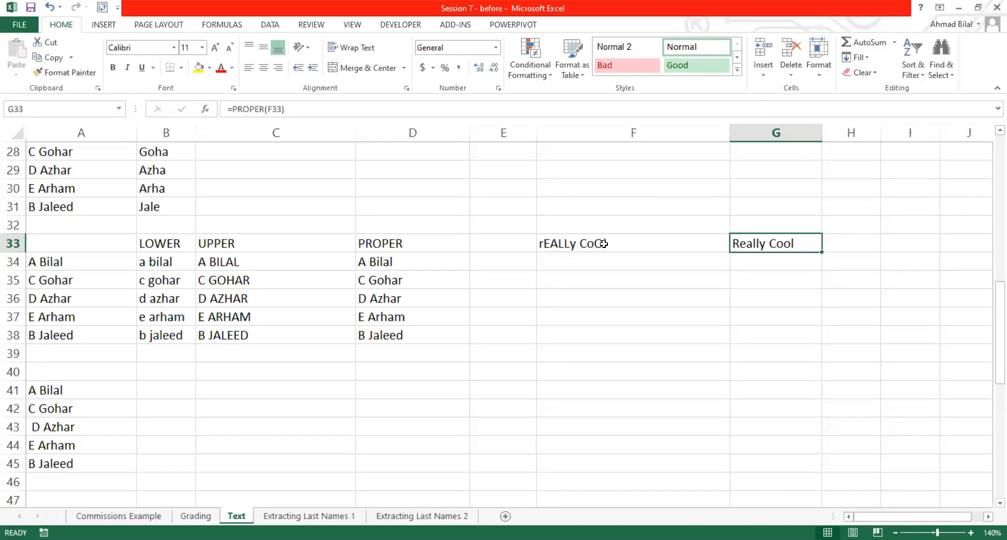
drag(603, 243, 745, 246)
key(Delete)
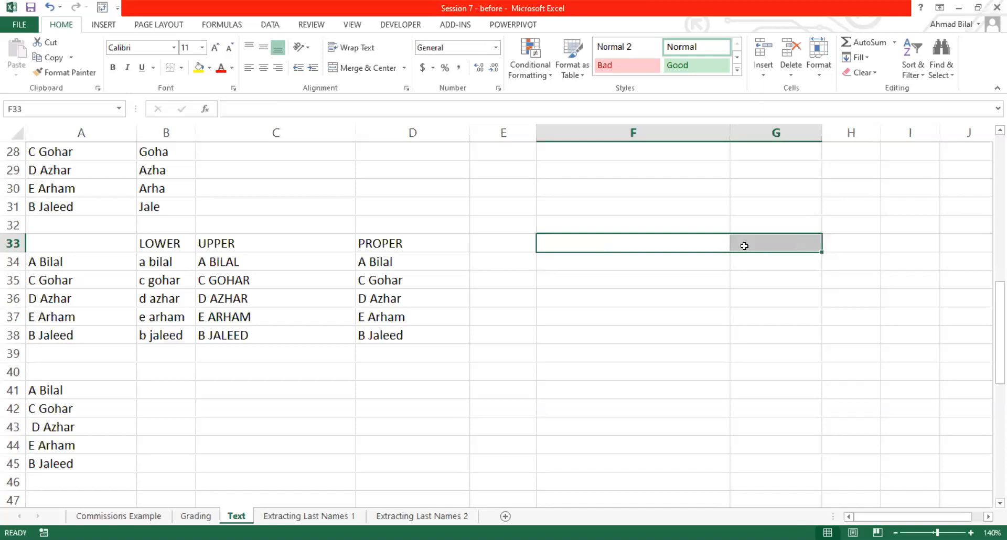
Review the three case headings and examine the LOWER formula in B34 and the PROPER formula in D34
click(187, 246)
click(325, 240)
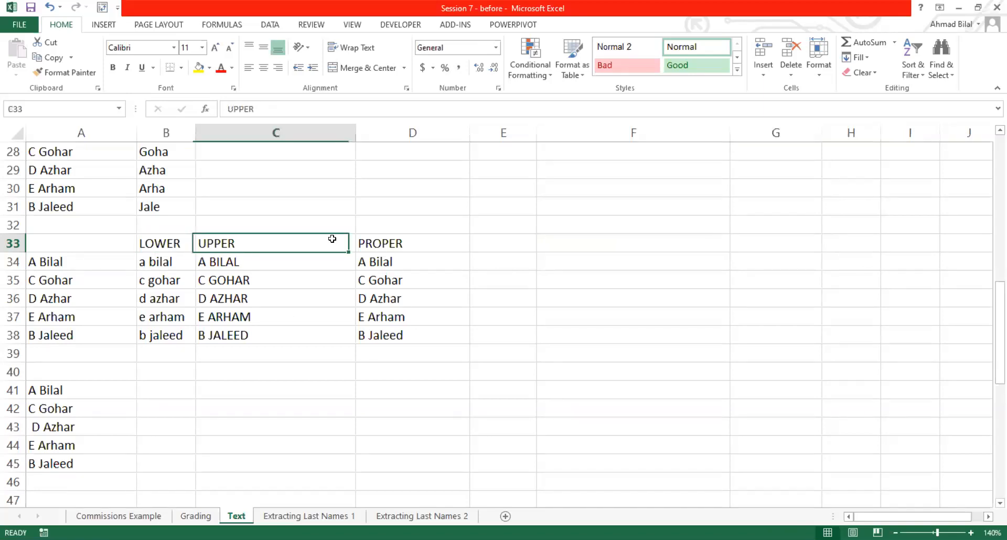
click(420, 240)
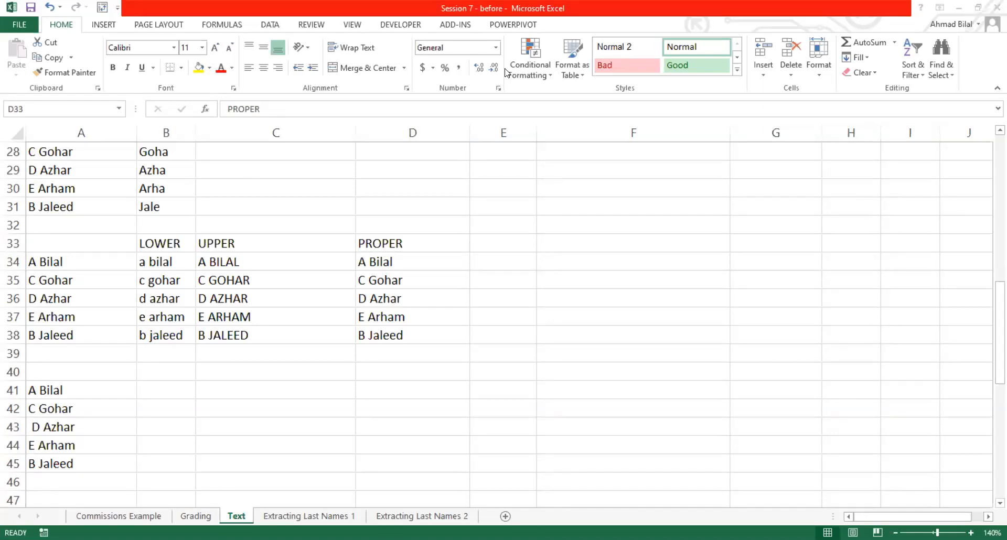
click(137, 391)
click(176, 262)
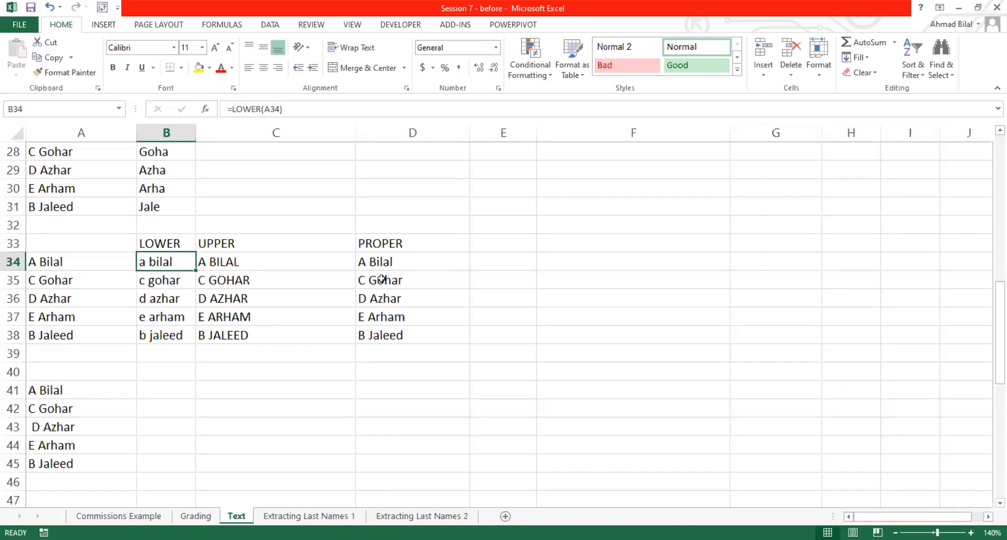
click(441, 257)
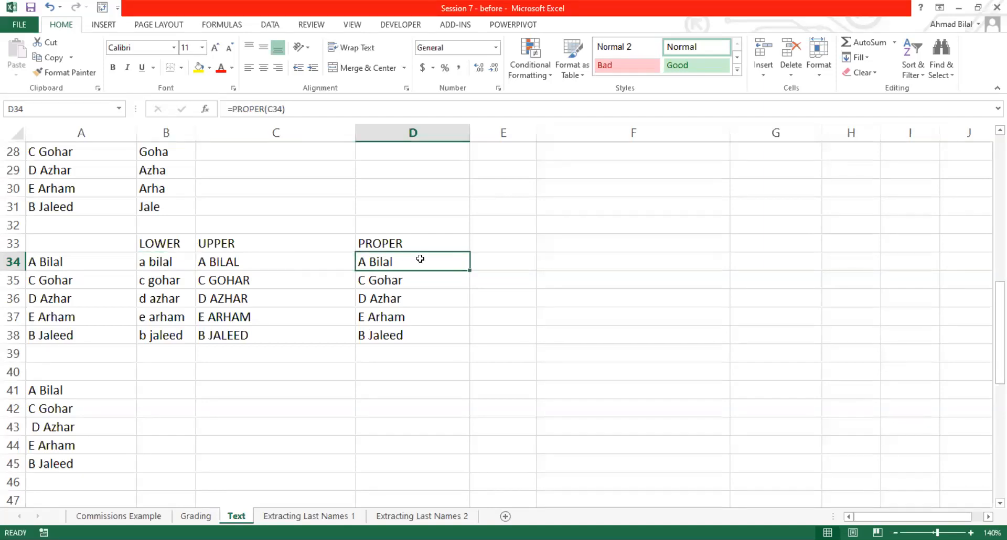
double_click(430, 262)
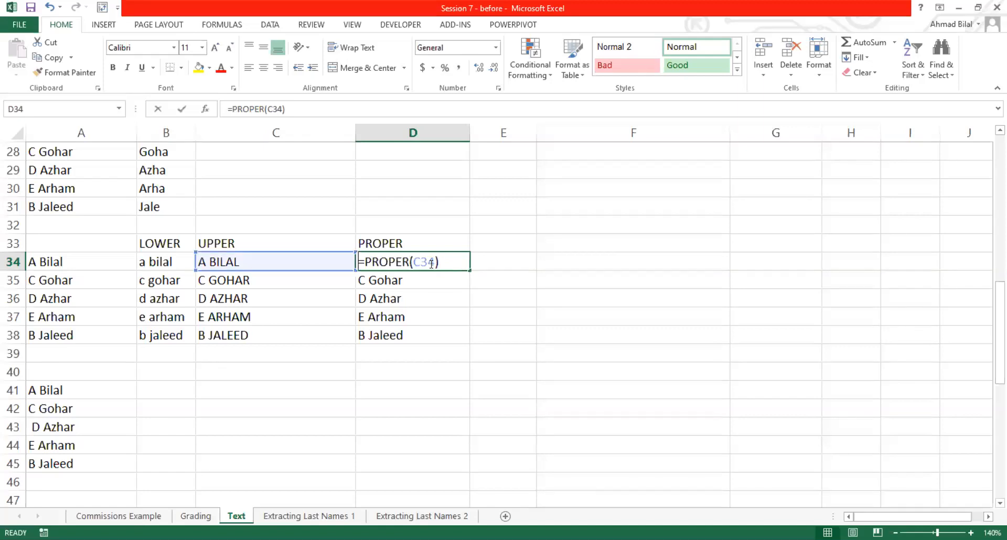
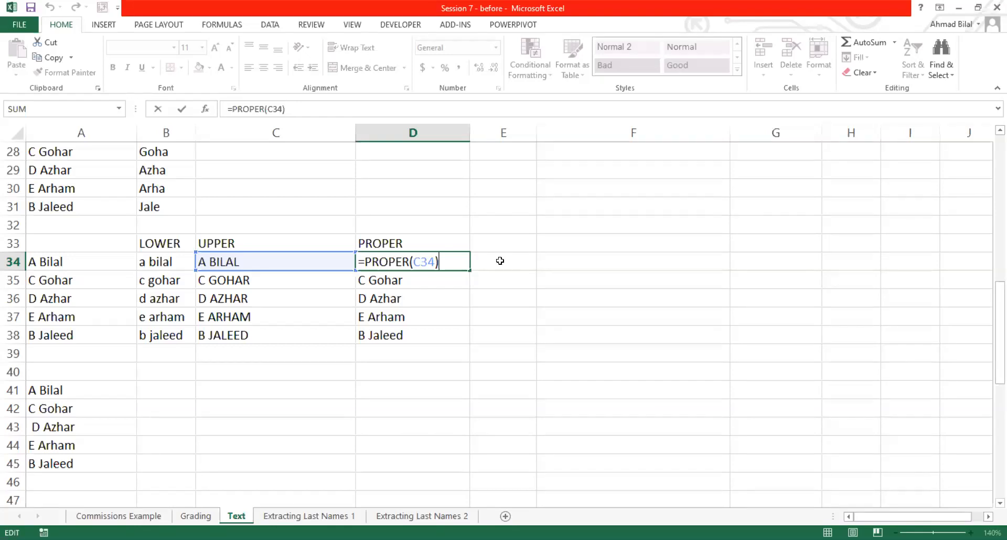
key(ctrl+Return)
Make the LOWER, UPPER and PROPER headings in B33:D33 bold
click(183, 239)
drag(183, 240, 376, 241)
key(ctrl+b)
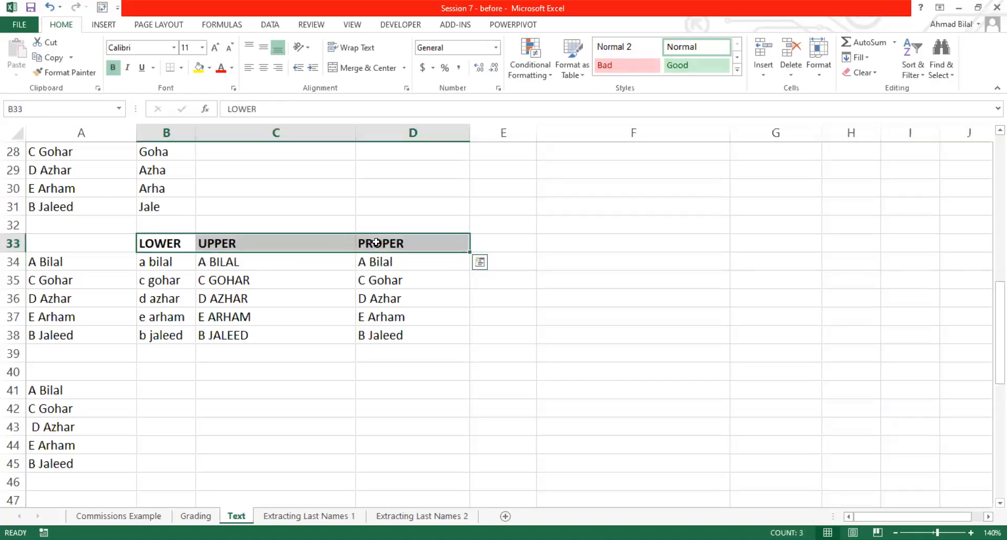
click(624, 180)
scroll(857, 273, up, 4)
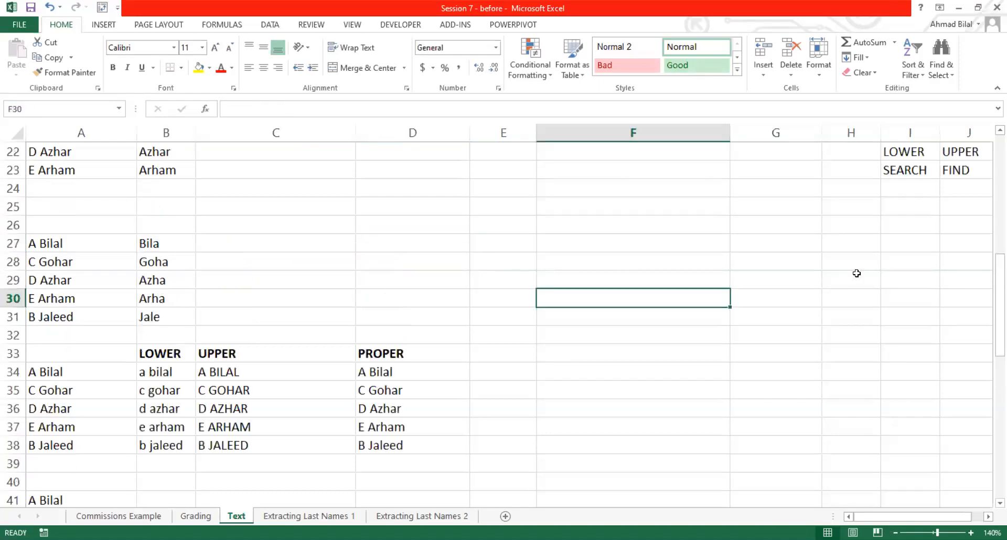
Add PROPER to the function list in K22, beside the LOWER and UPPER entries
click(902, 243)
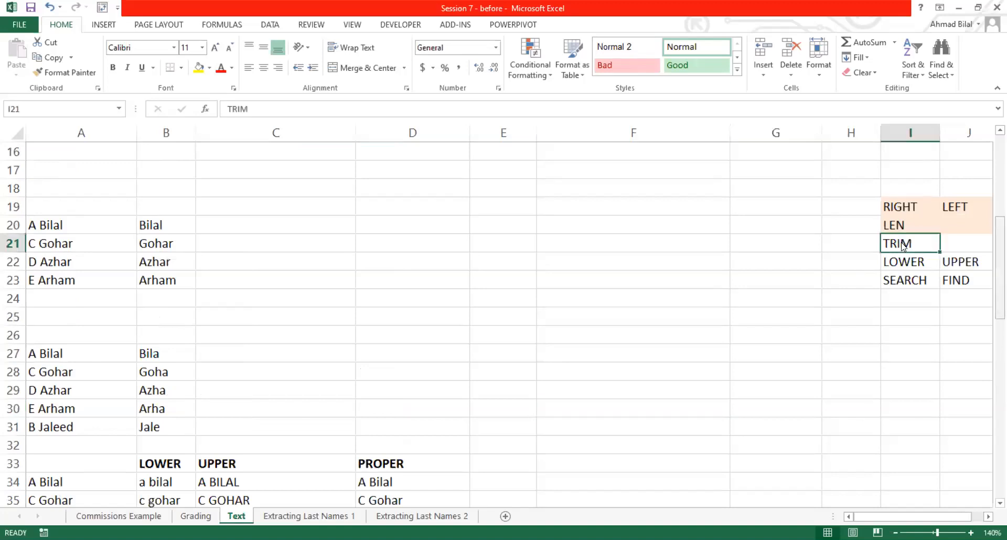
click(935, 281)
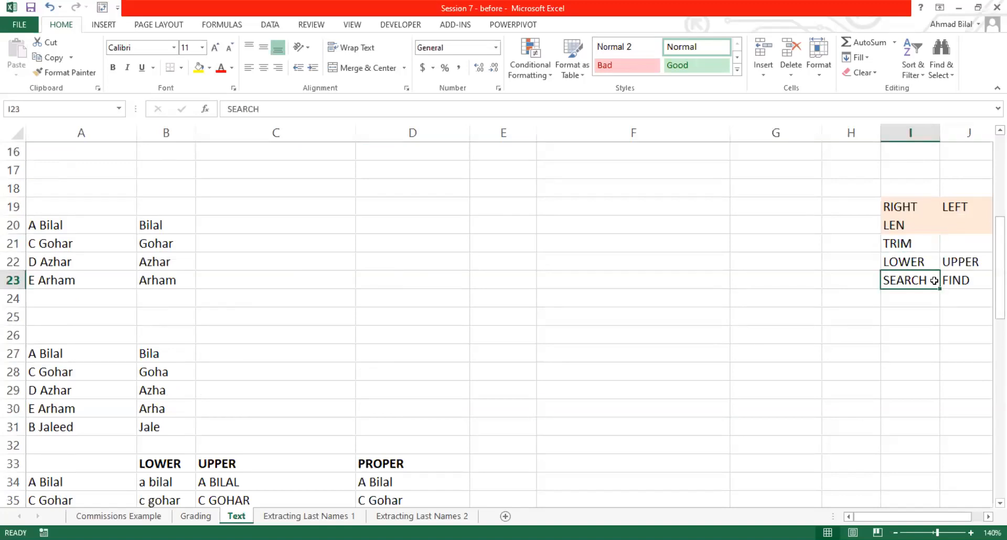
key(Right)
key(Right)
key(Up)
text(PROPER)
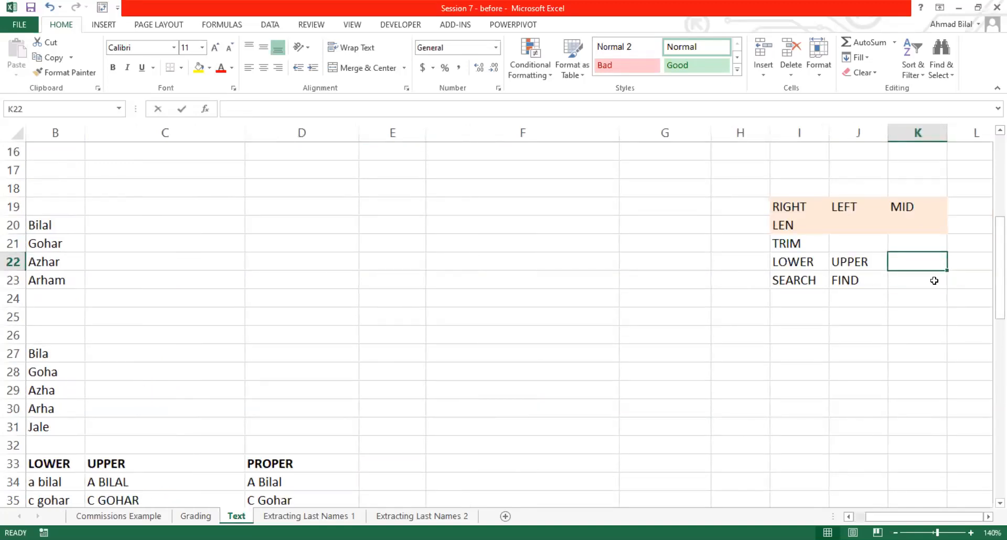
key(Return)
Review the SEARCH and FIND entries in I23:J23 and look over the remaining practice name lists in column A
key(Left)
key(Left)
key(Down)
key(Up)
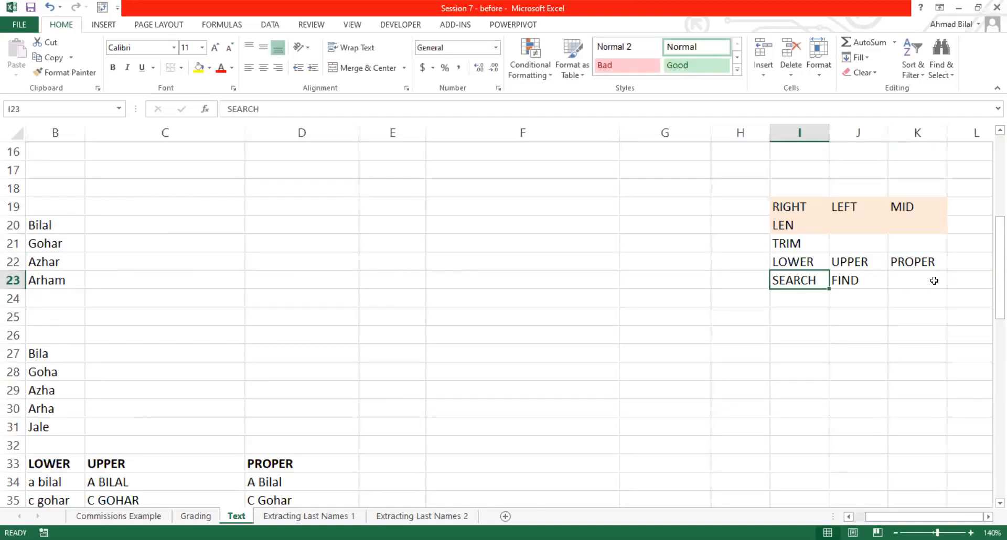
key(Home)
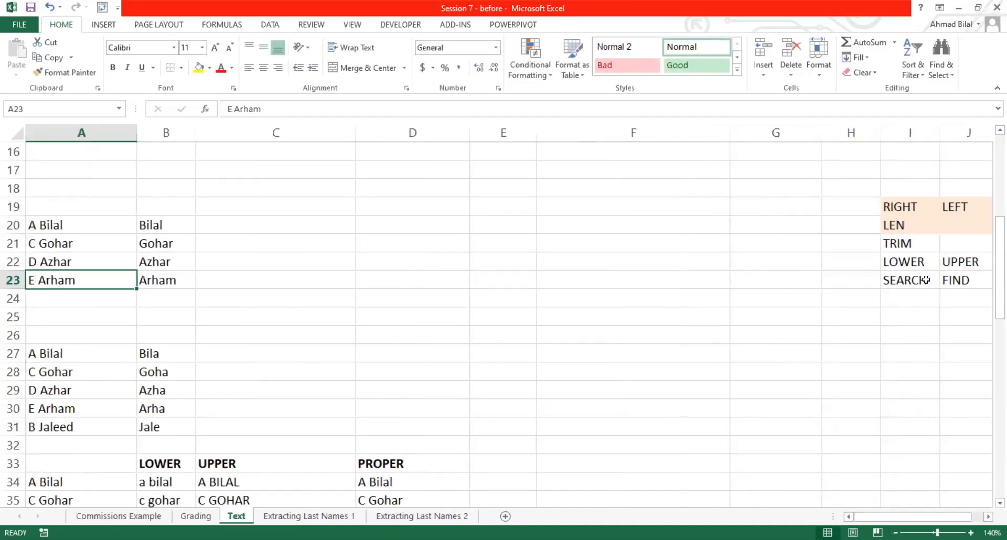
drag(925, 280, 944, 280)
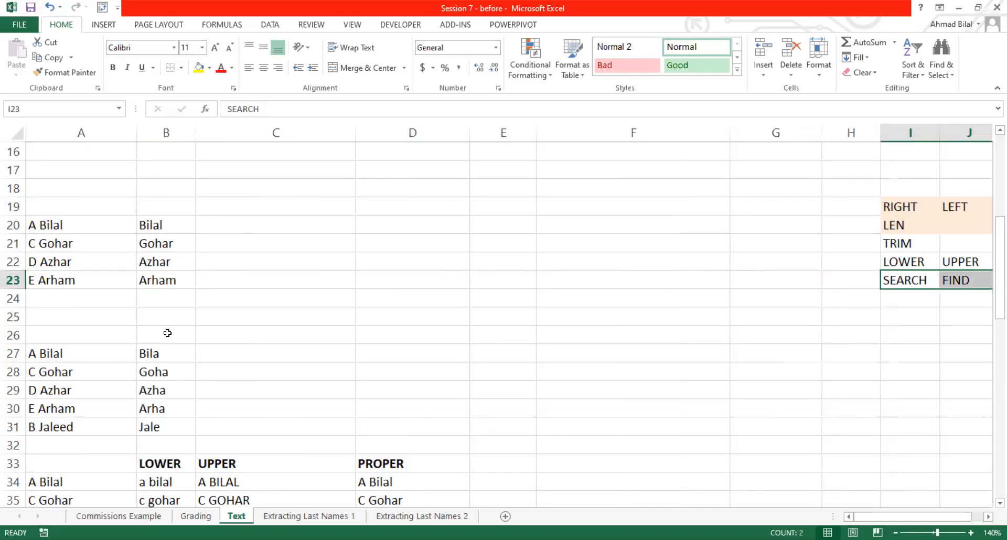
scroll(168, 333, down, 10)
scroll(167, 333, down, 3)
scroll(167, 333, up, 2)
scroll(167, 333, up, 5)
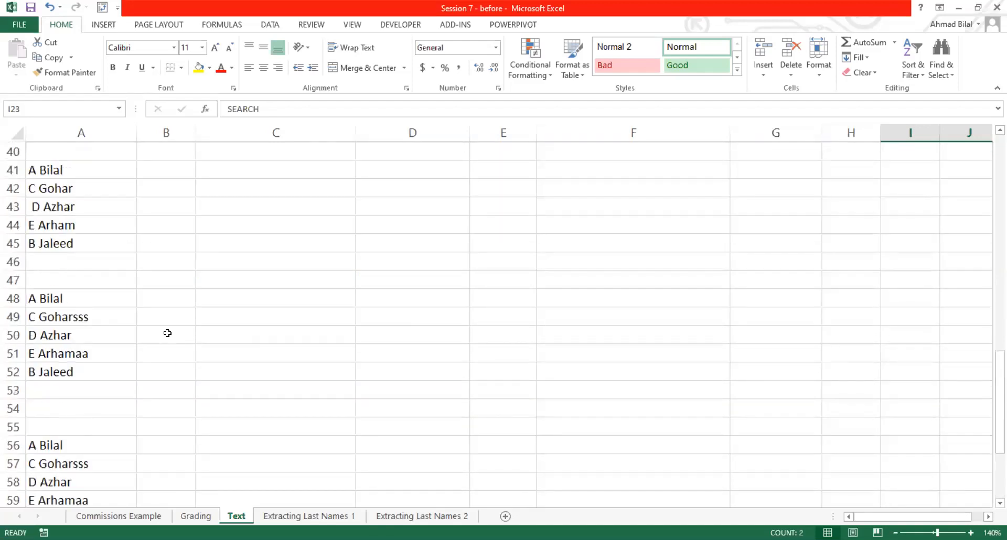
click(173, 273)
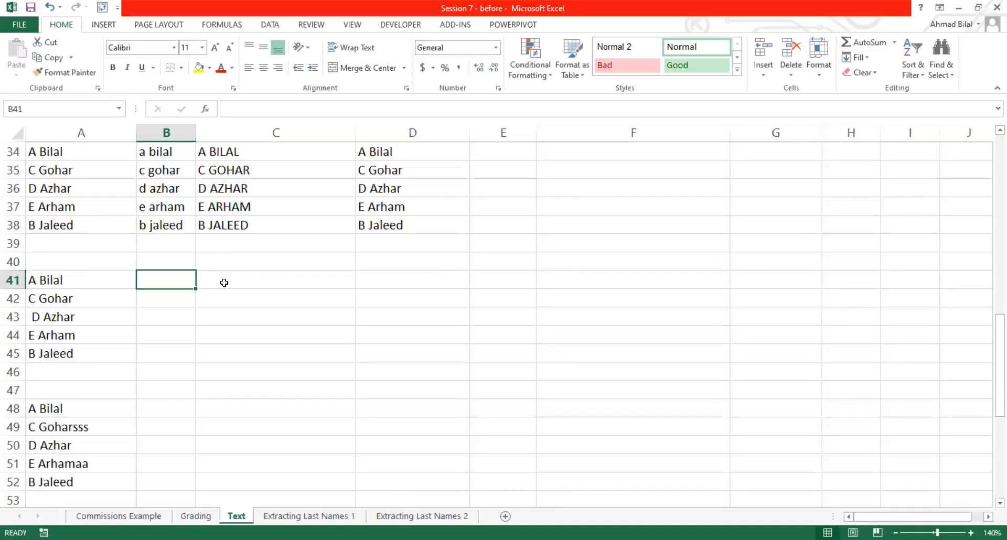
text(=find)
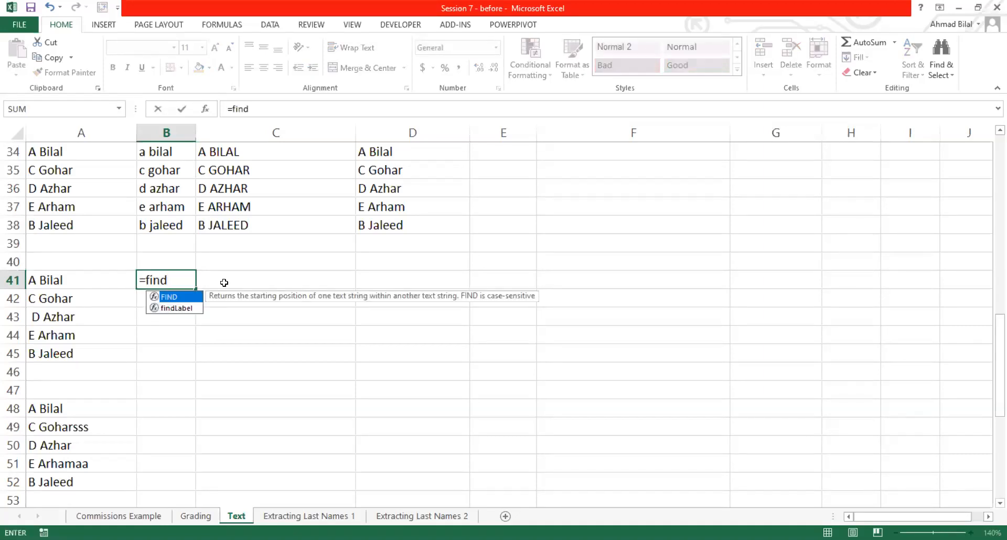
text(()
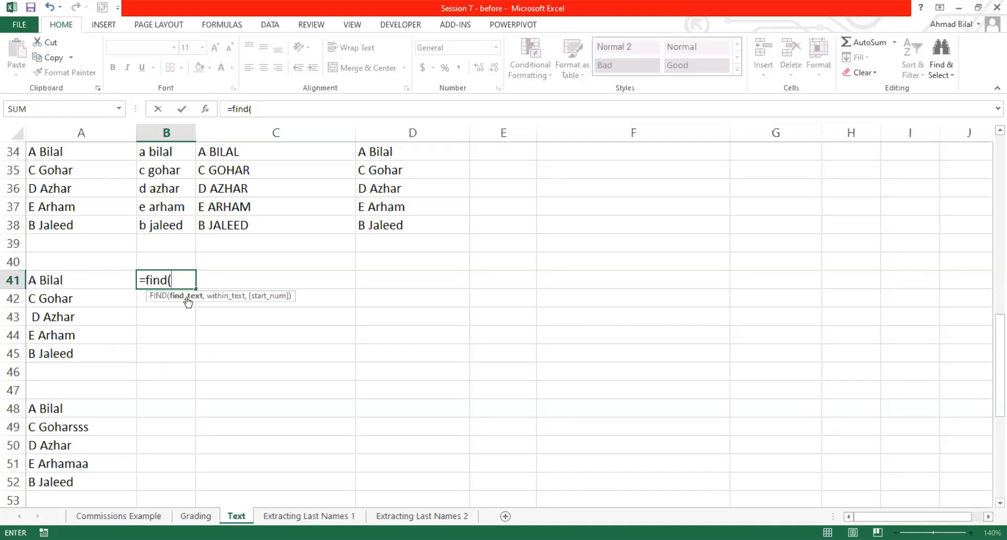
click(188, 281)
text("I")
key(BackSpace)
key(BackSpace)
text(i)
key(BackSpace)
text(l")
key(BackSpace)
key(BackSpace)
text(i)
key(BackSpace)
text(l")
key(BackSpace)
key(BackSpace)
key(BackSpace)
text(i)
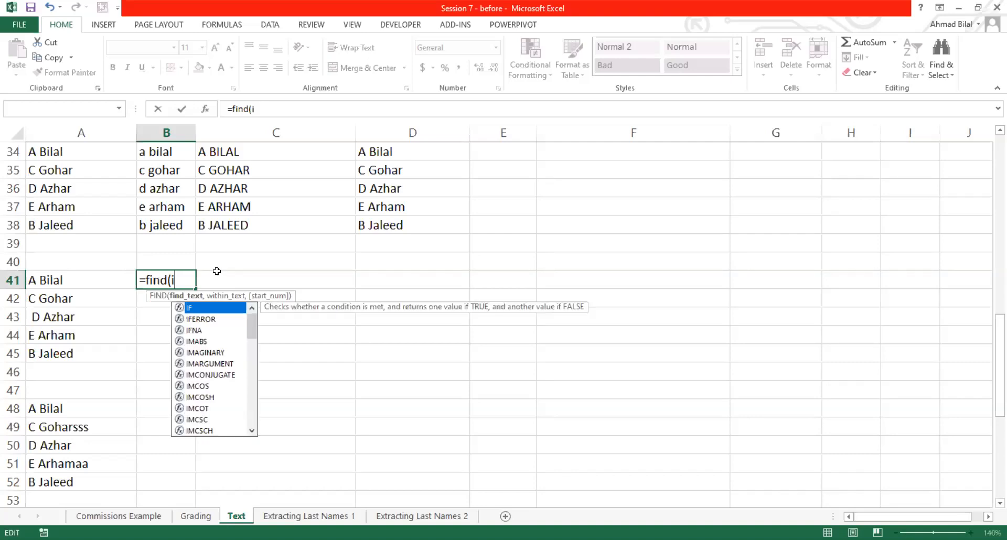
key(Escape)
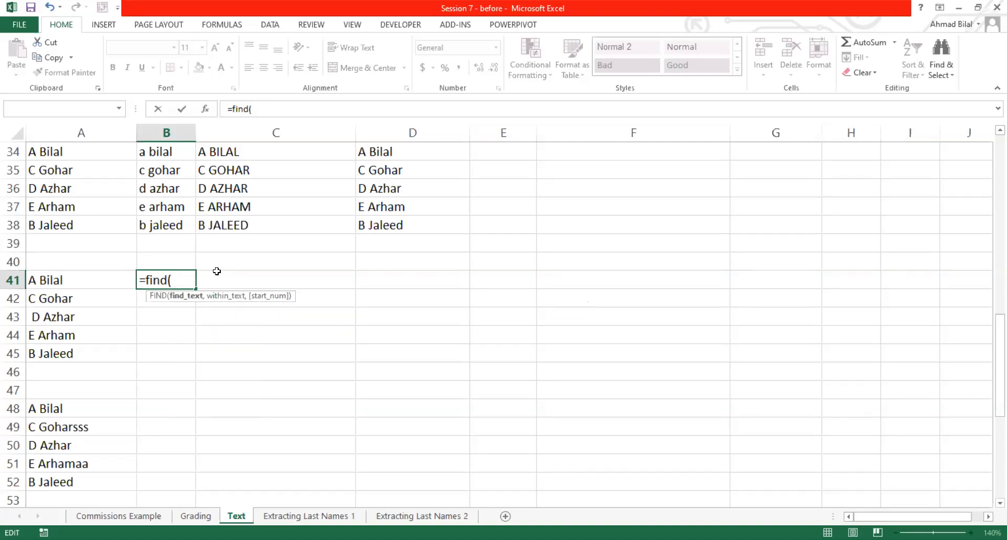
key(Escape)
key(Down)
key(Down)
key(F2)
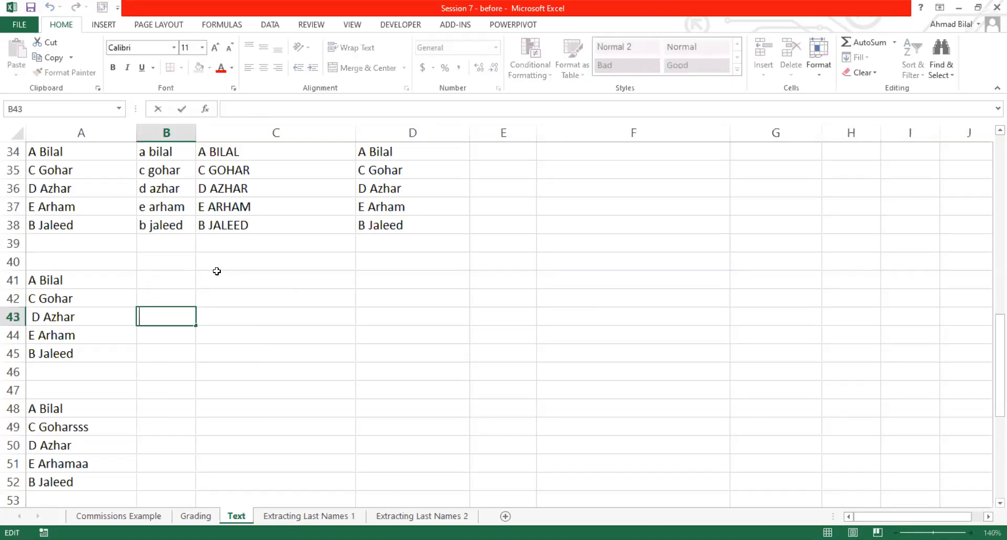
key(Escape)
key(Left)
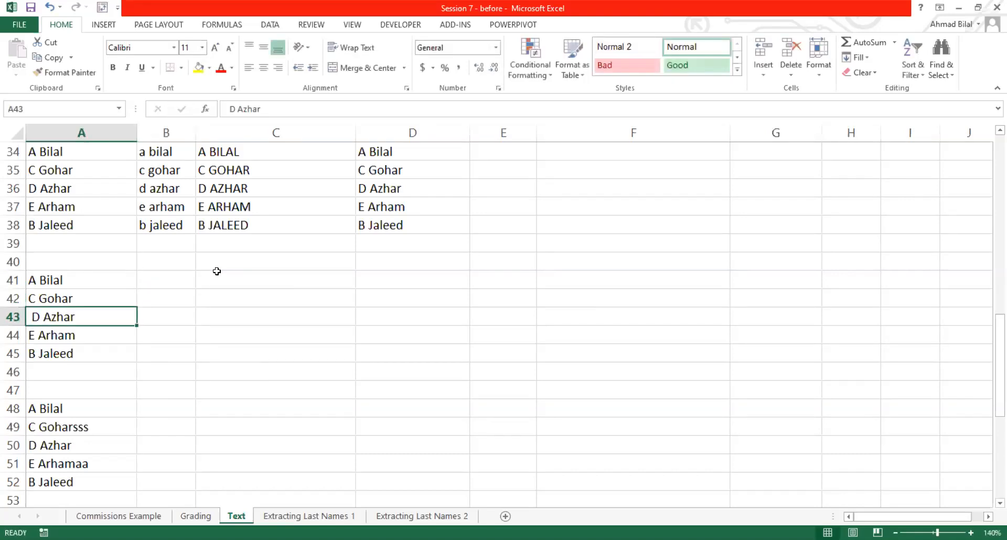
Enter =FIND("h", A44) in B44 to locate the letter h within the name in A44
key(Right)
key(Down)
key(Down)
key(Up)
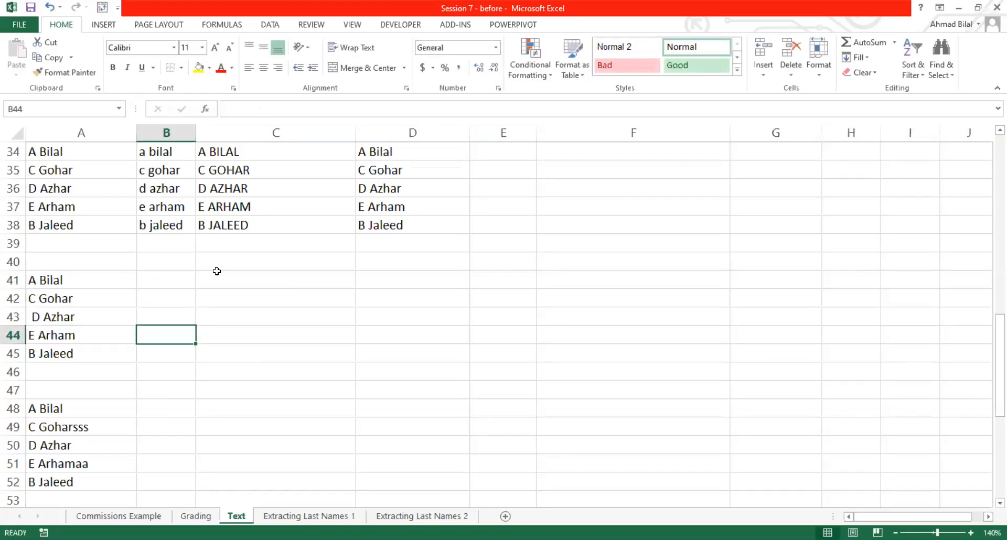
text(=)
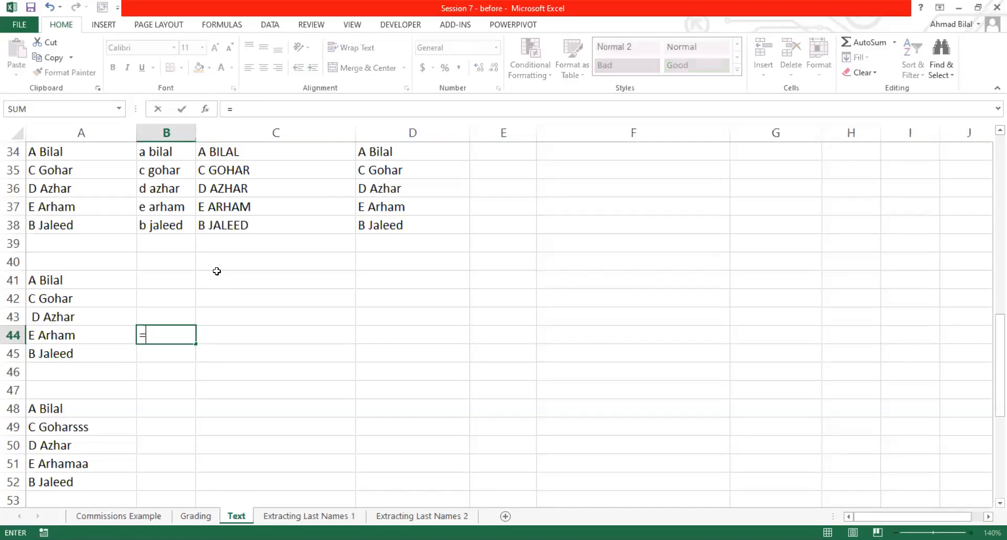
text(find()
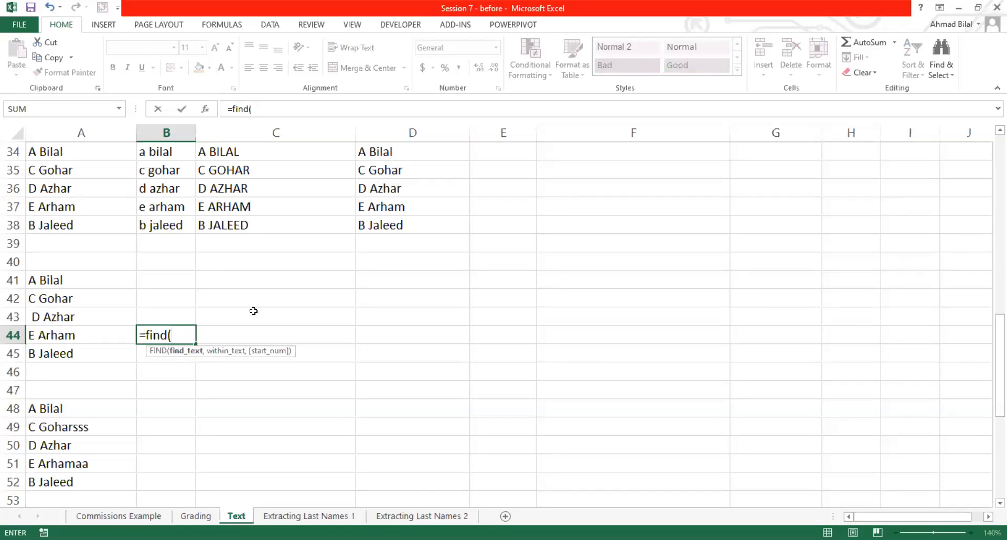
text("h",)
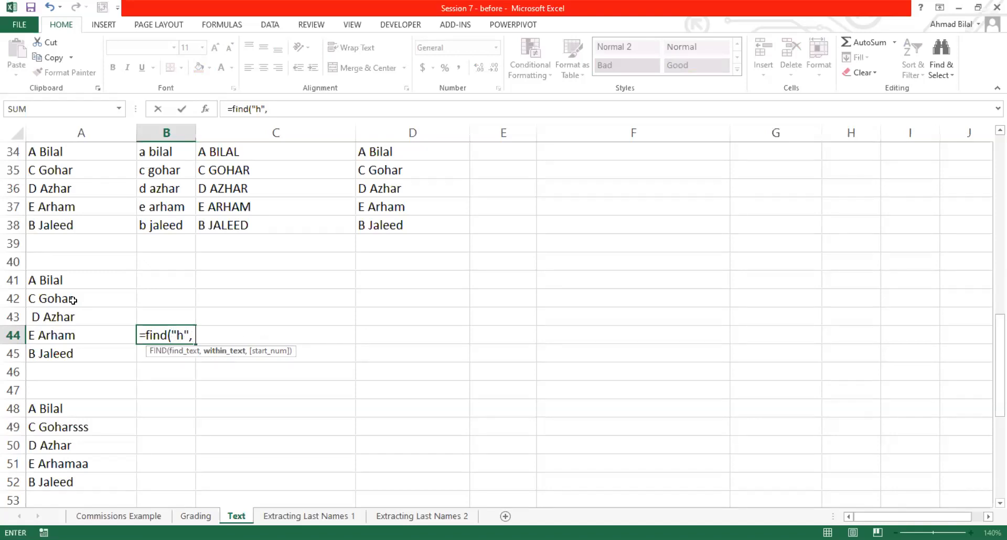
click(77, 338)
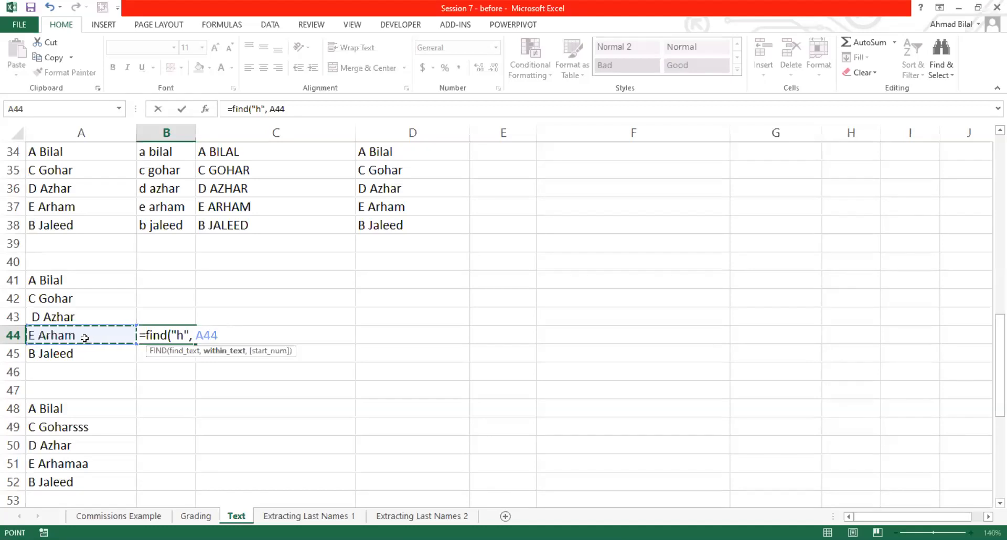
text())
key(BackSpace)
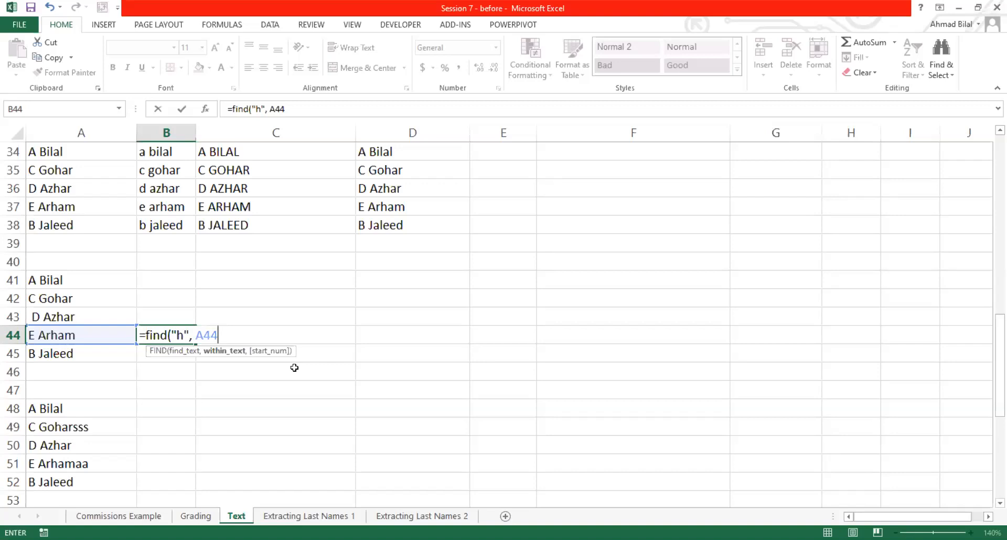
text())
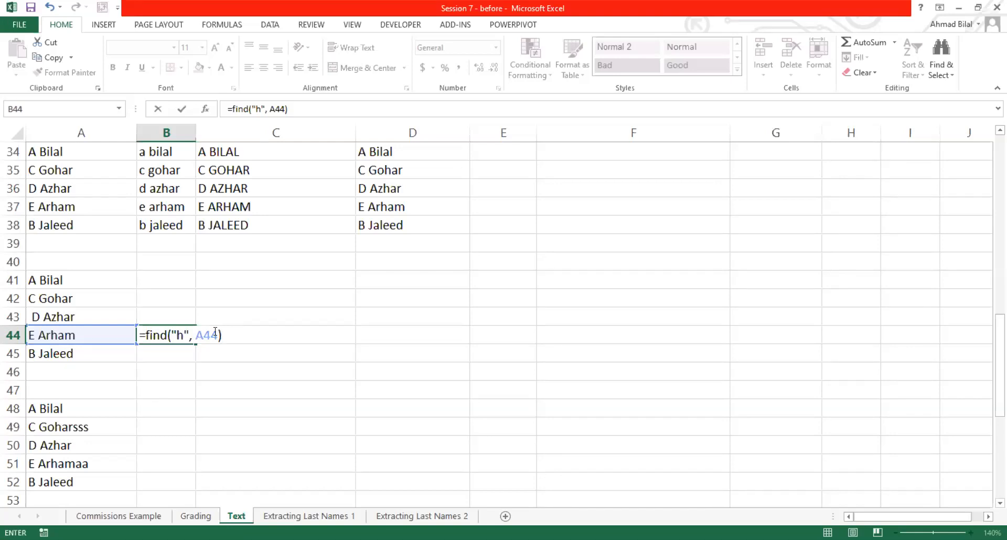
key(Return)
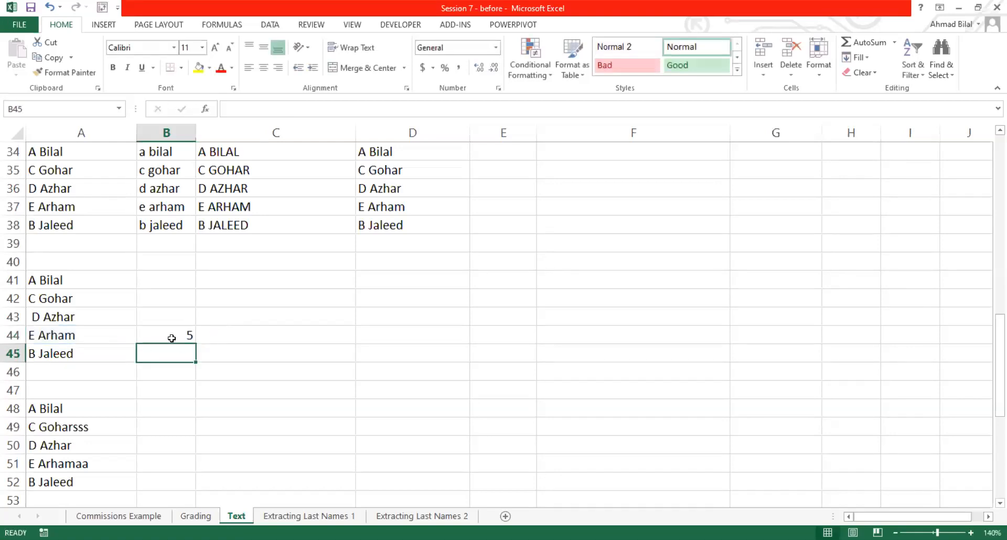
Check the FIND result in B44 by stepping through the characters of the name in A44
click(172, 339)
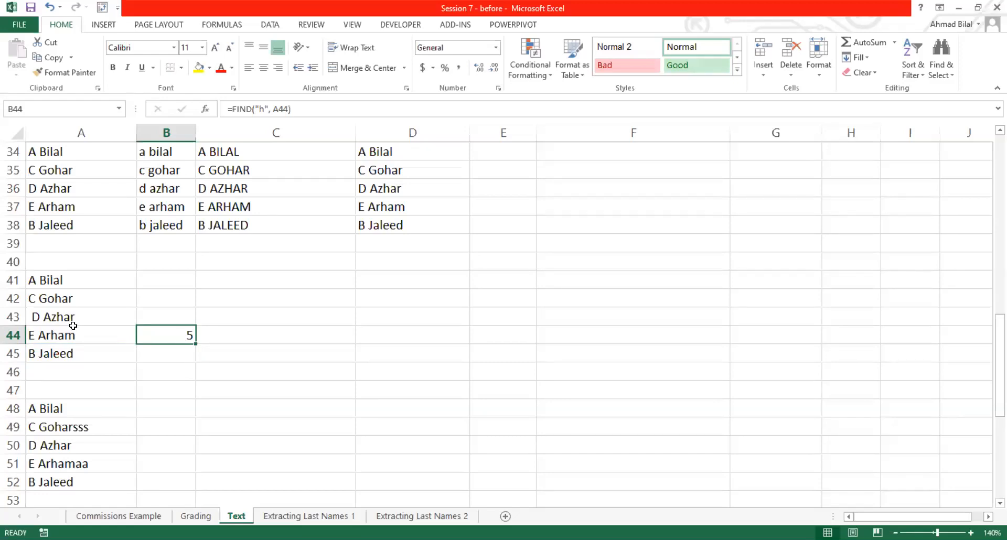
click(44, 338)
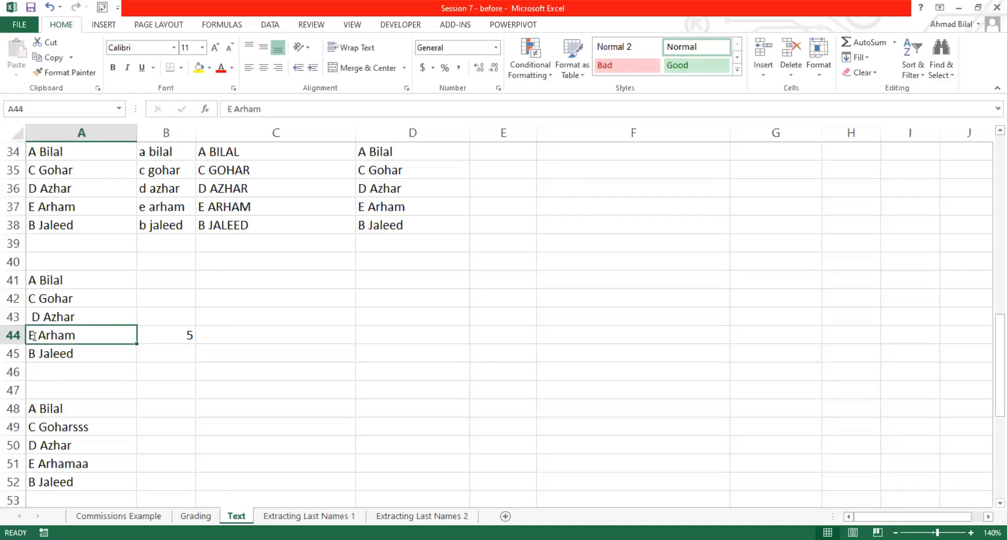
double_click(34, 335)
key(Right)
key(Right)
key(Right)
key(Right)
key(Right)
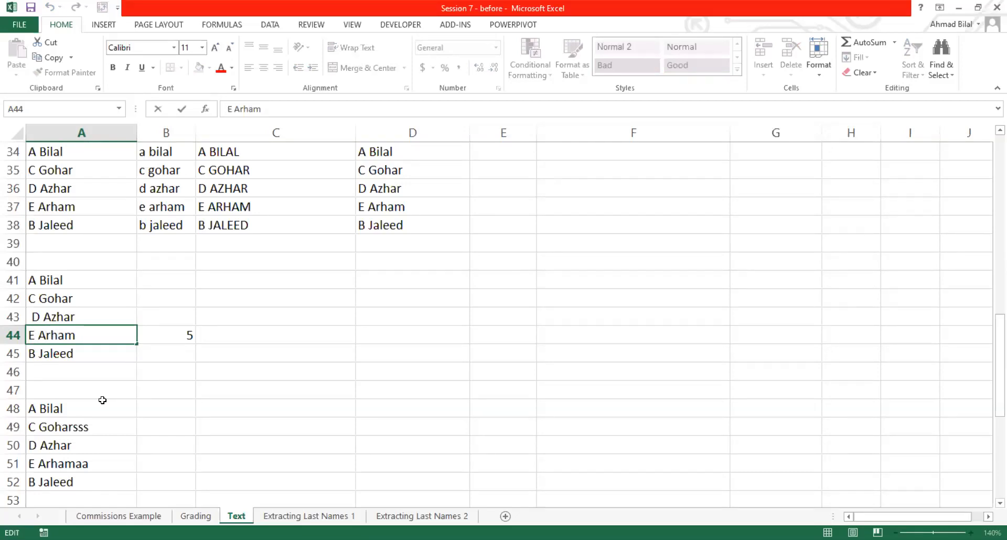
Change the search text of the FIND formula in B44 to lowercase "a"
click(183, 336)
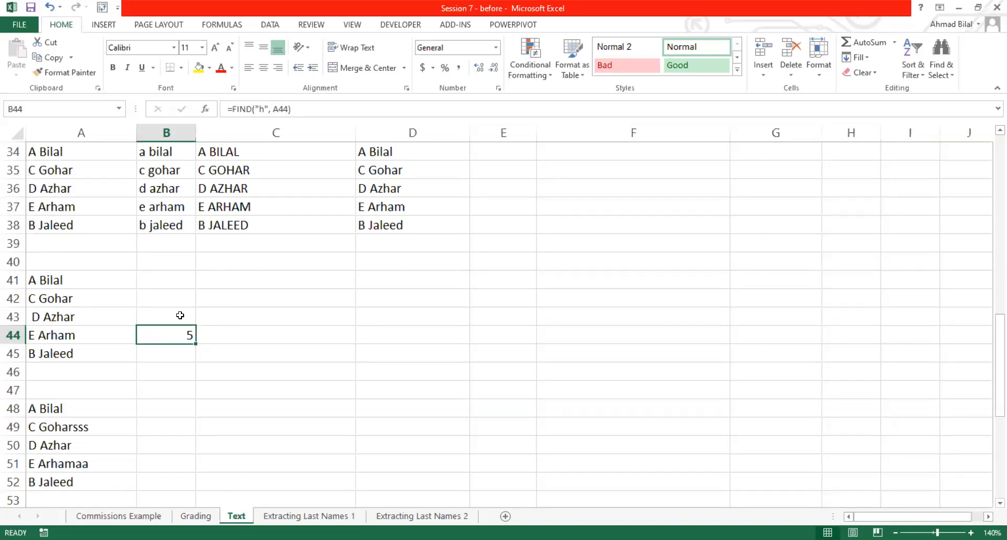
double_click(175, 336)
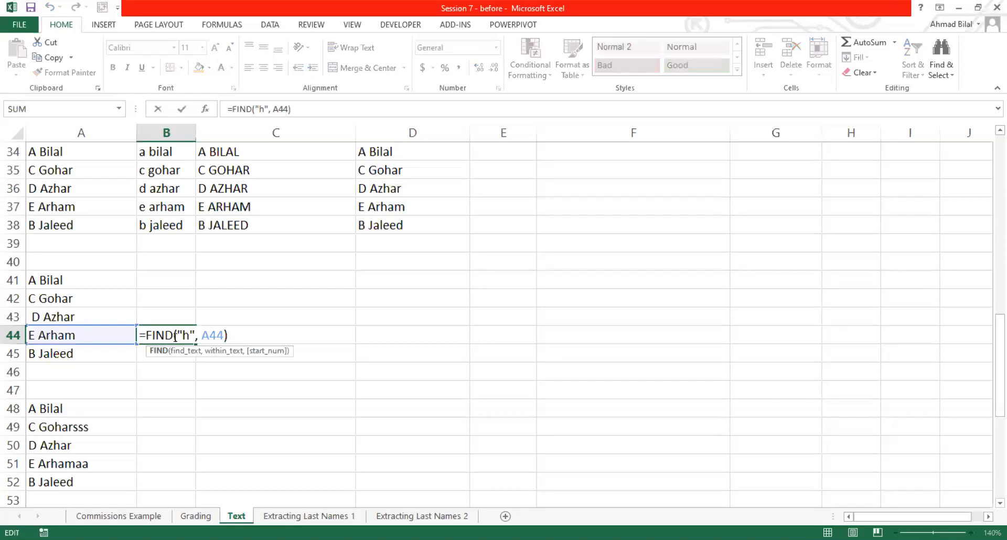
click(192, 334)
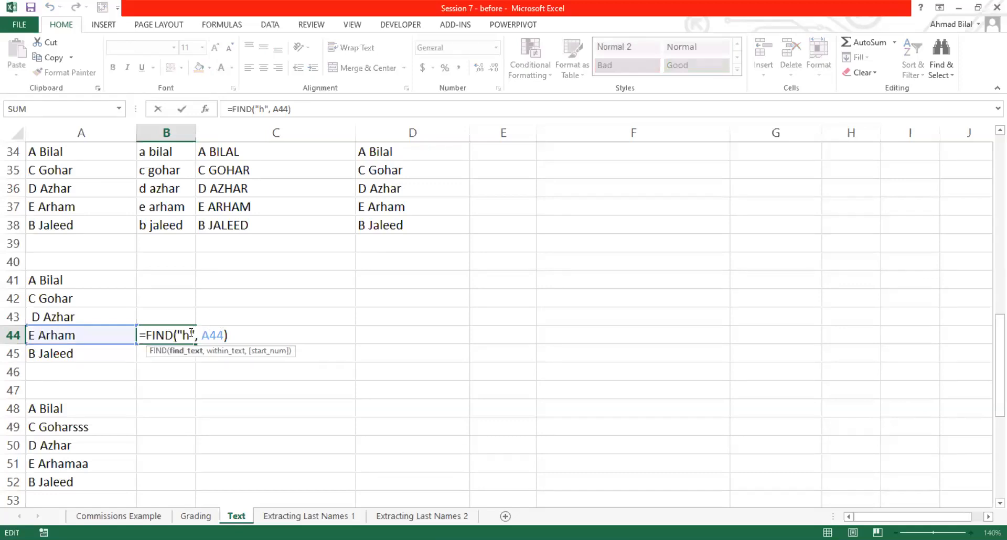
key(BackSpace)
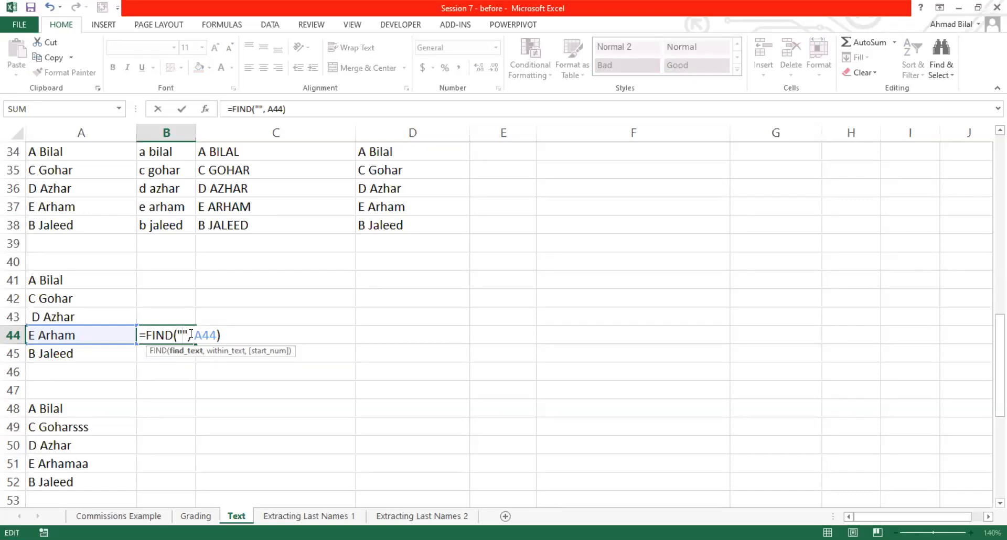
text(a)
key(Return)
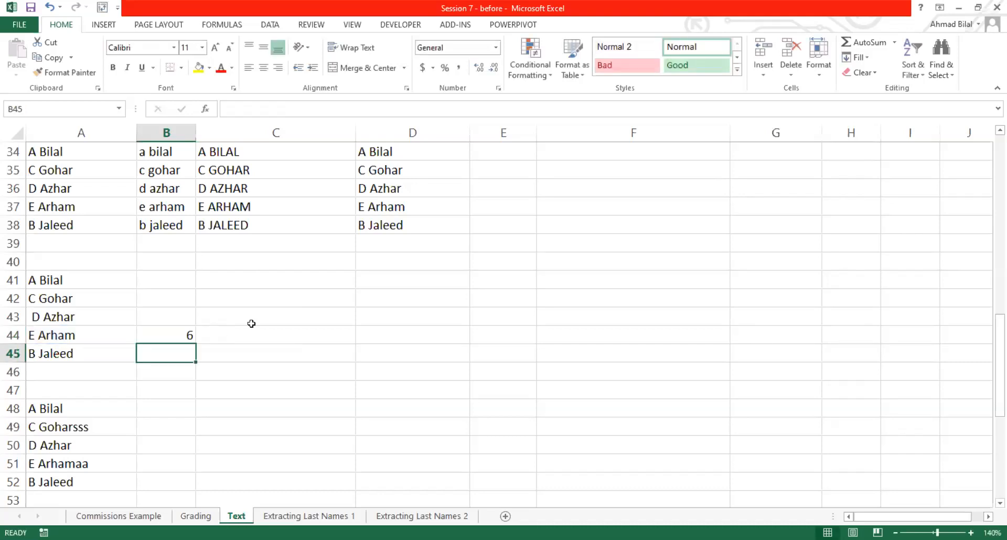
Set the search text of the FIND formula in B44 to uppercase "A" to test case sensitivity
click(180, 334)
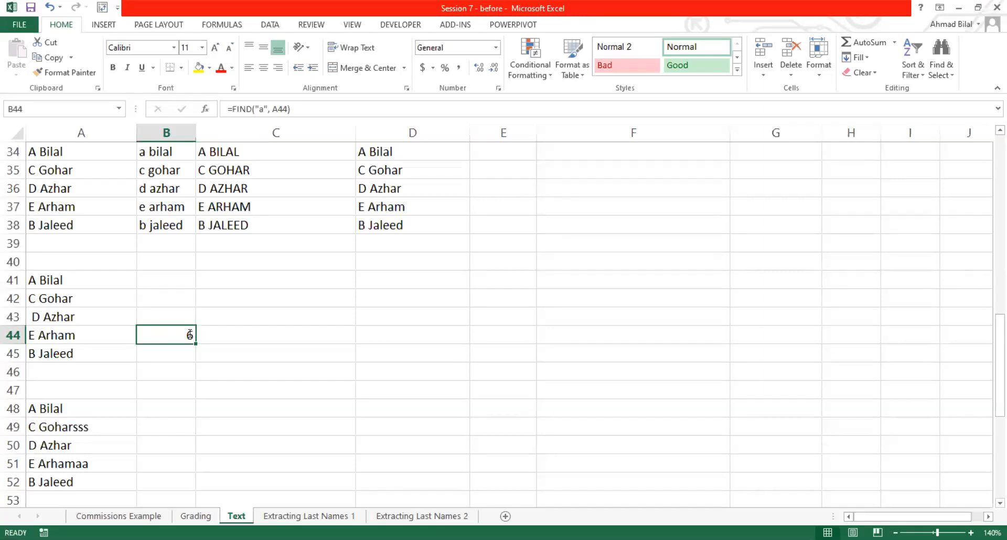
double_click(190, 335)
double_click(185, 335)
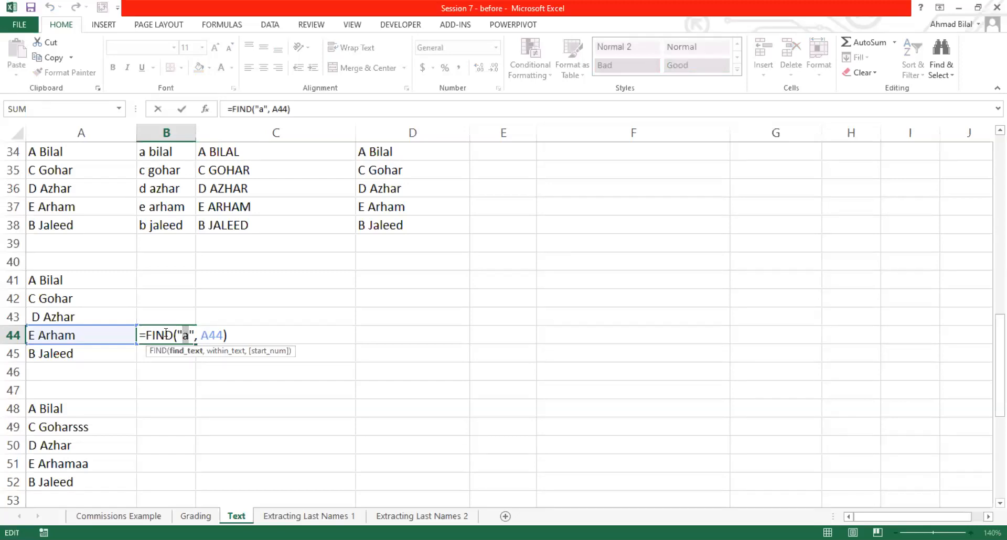
click(175, 330)
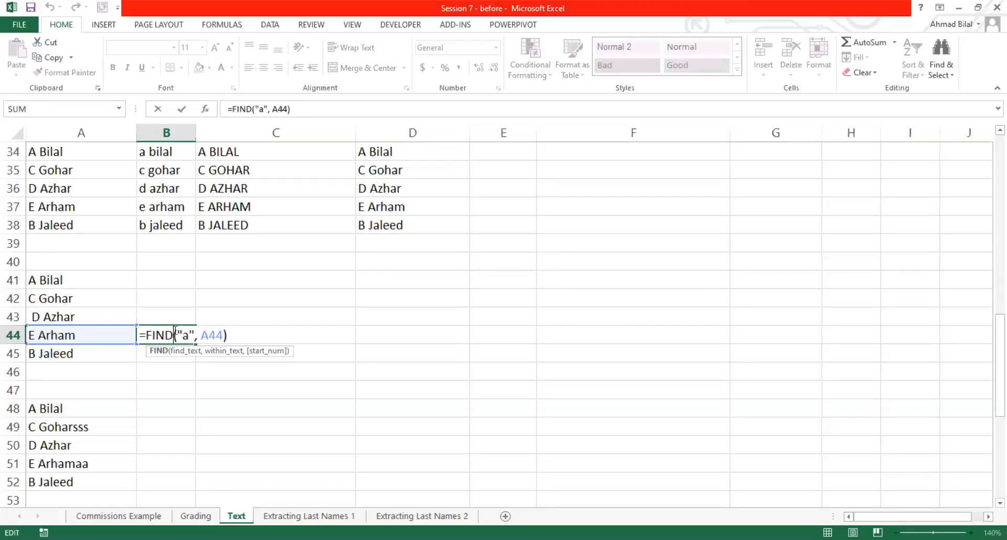
click(188, 331)
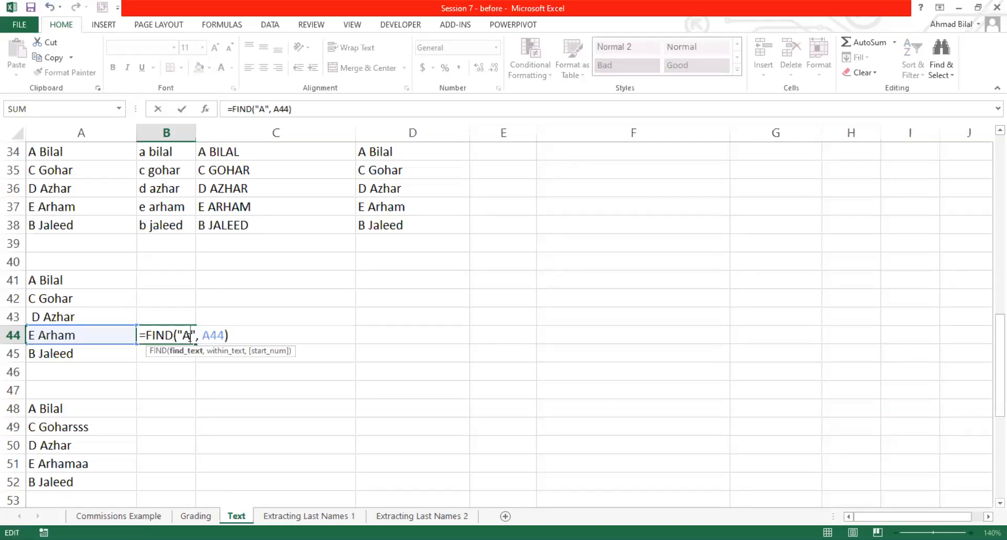
key(Return)
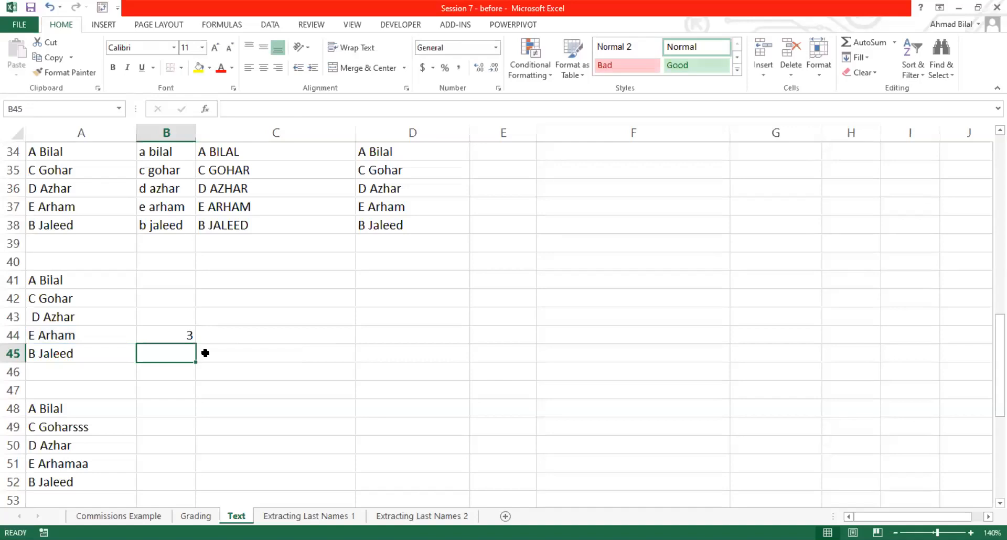
Review the FIND formula in B44 that searches for uppercase "A"
click(142, 330)
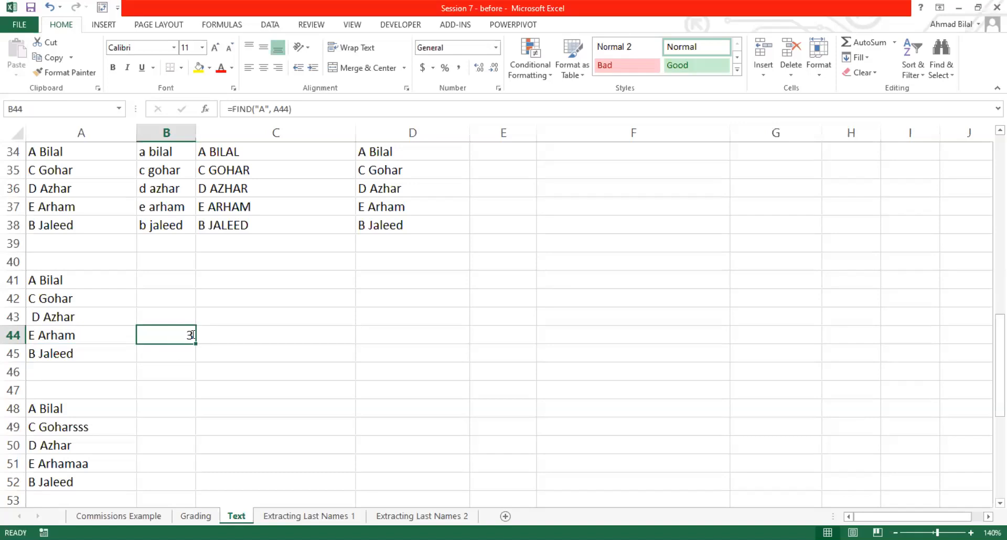
double_click(192, 334)
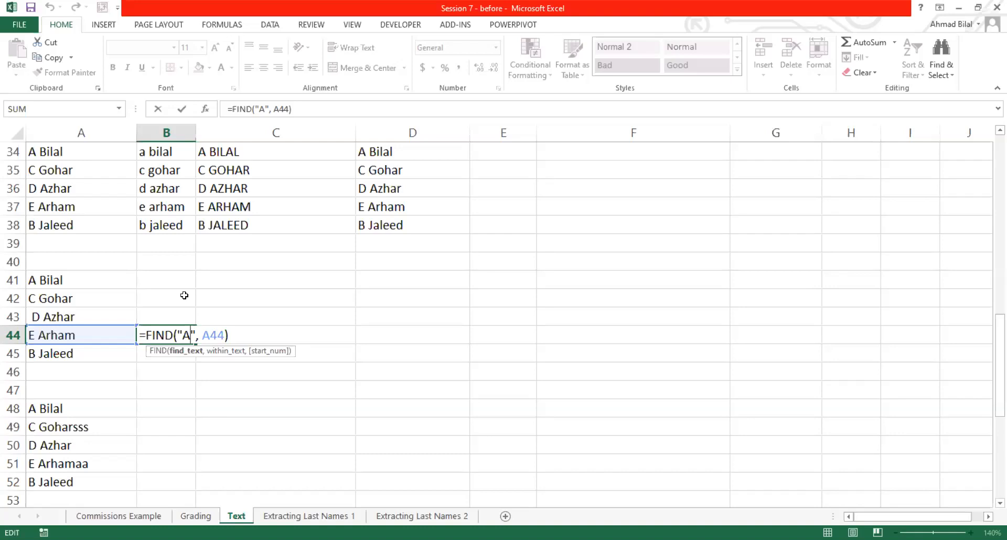
key(Return)
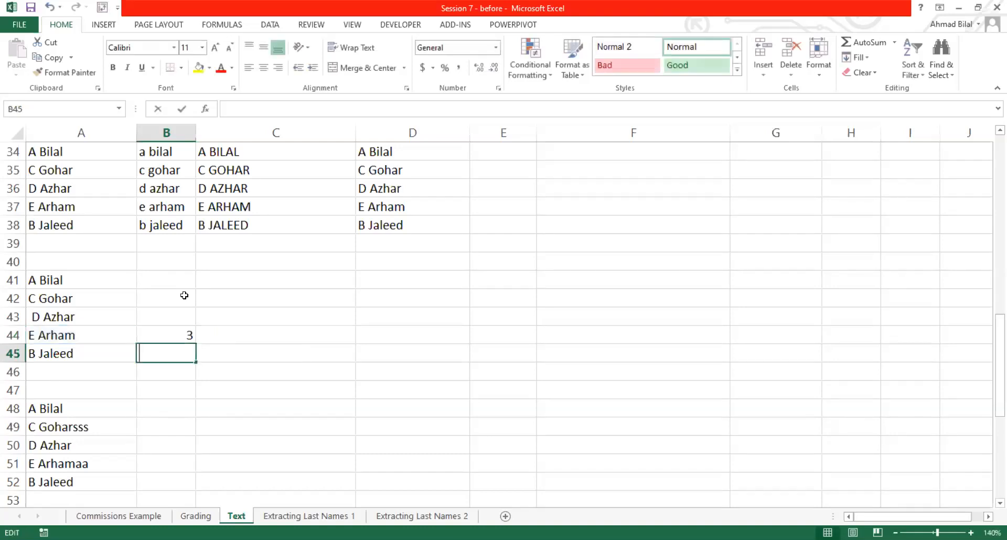
Enter =FIND("e", A45) in B45 to locate the letter e within the name in A45
text(=)
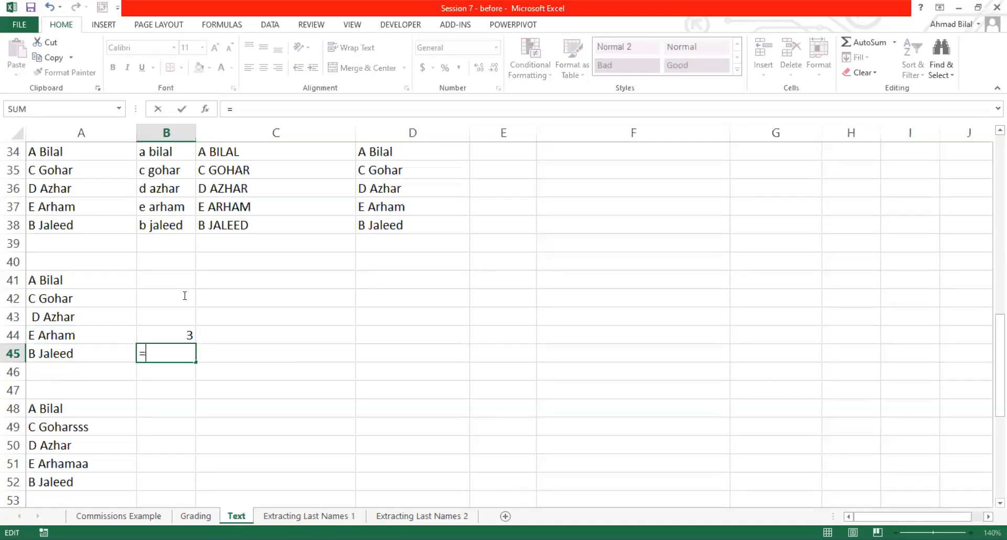
text(find("e")
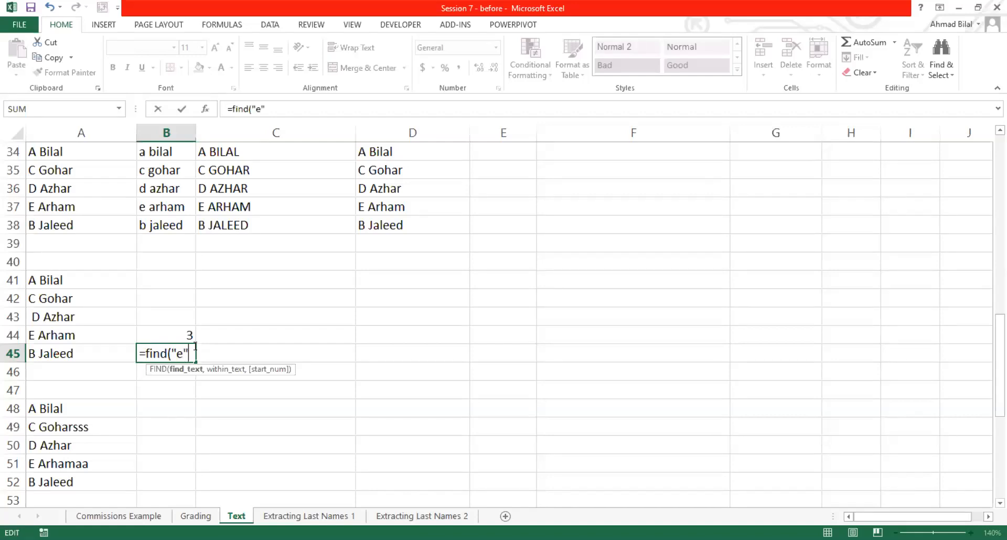
text(,)
click(108, 346)
text())
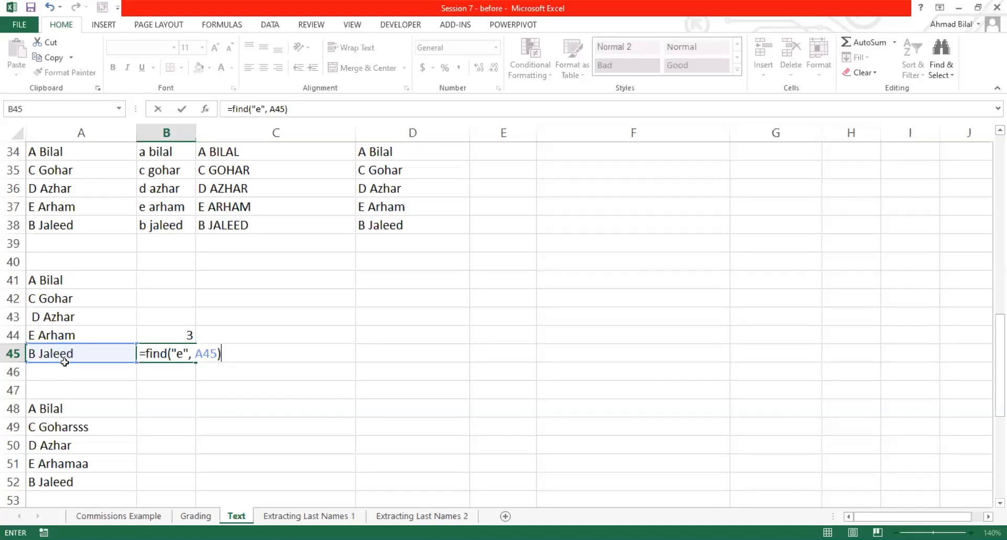
key(Return)
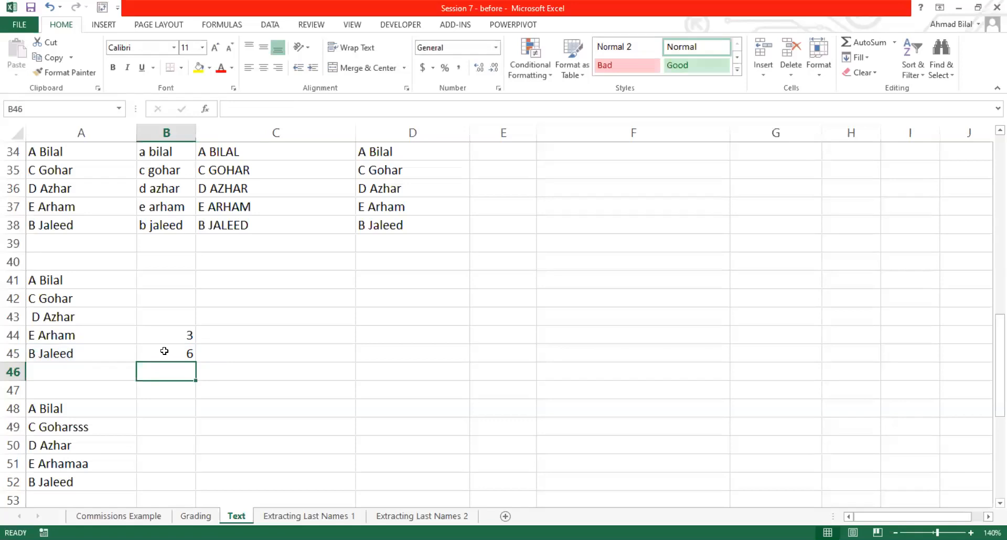
click(163, 351)
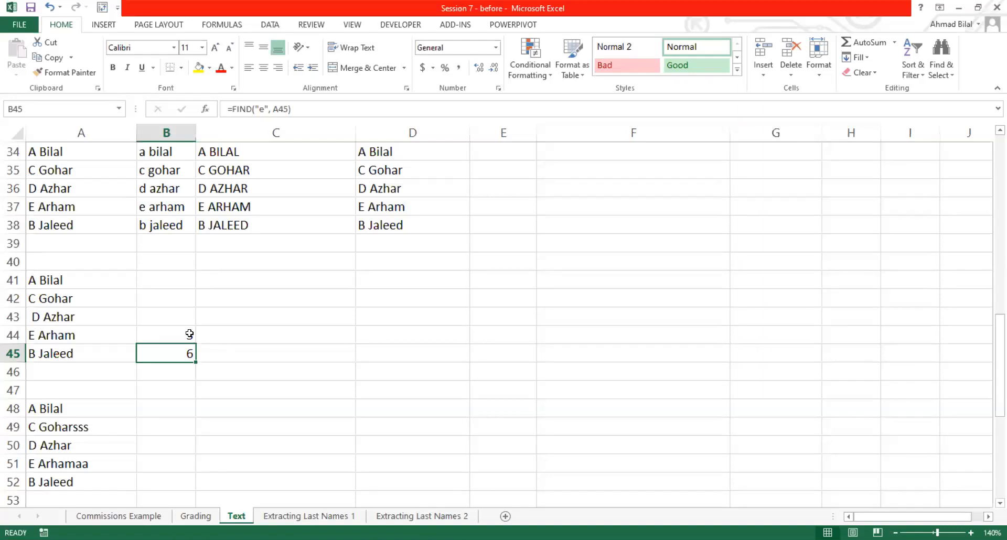
Enter =FIND("l", A41) in B41 to locate the letter l within the name in A41
click(184, 288)
text(=)
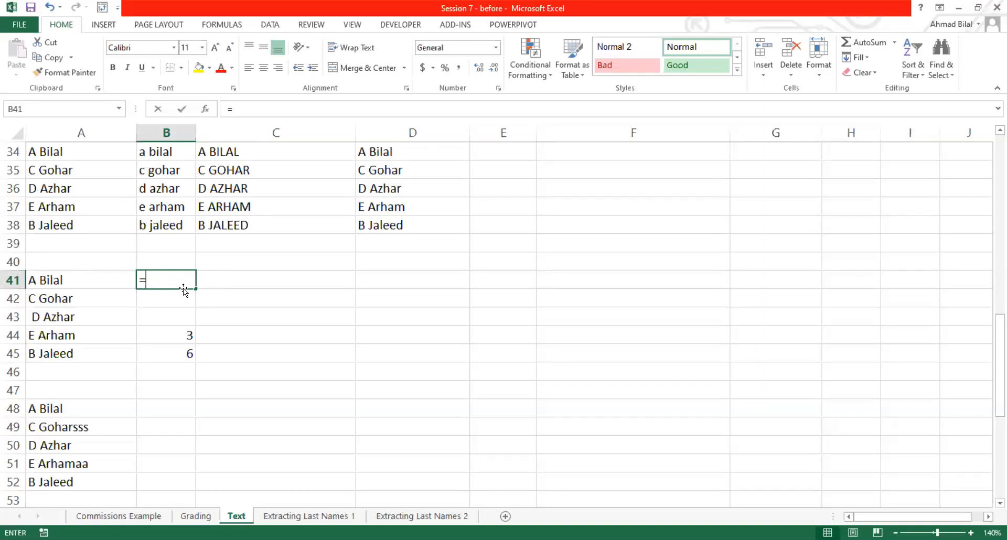
text(find(")
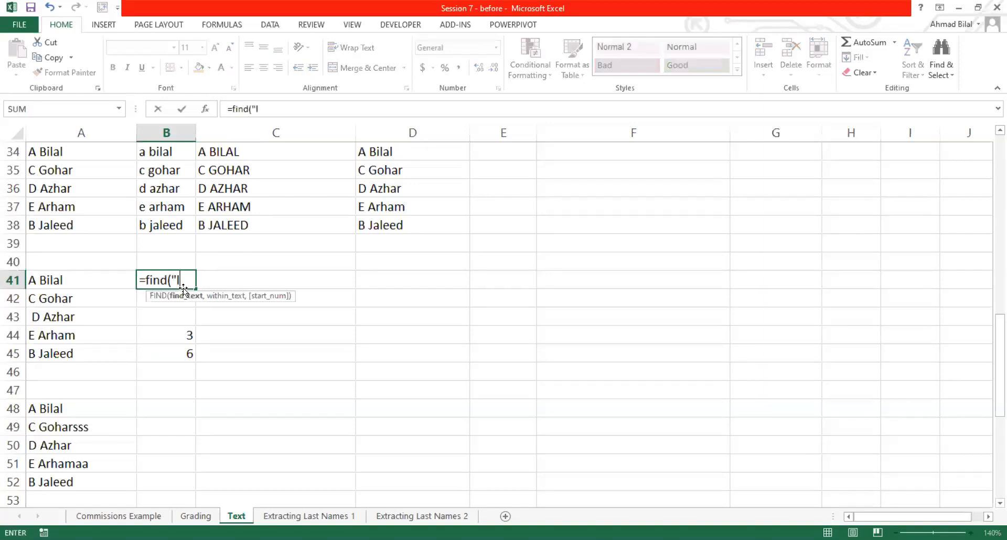
text(l",)
click(106, 276)
text())
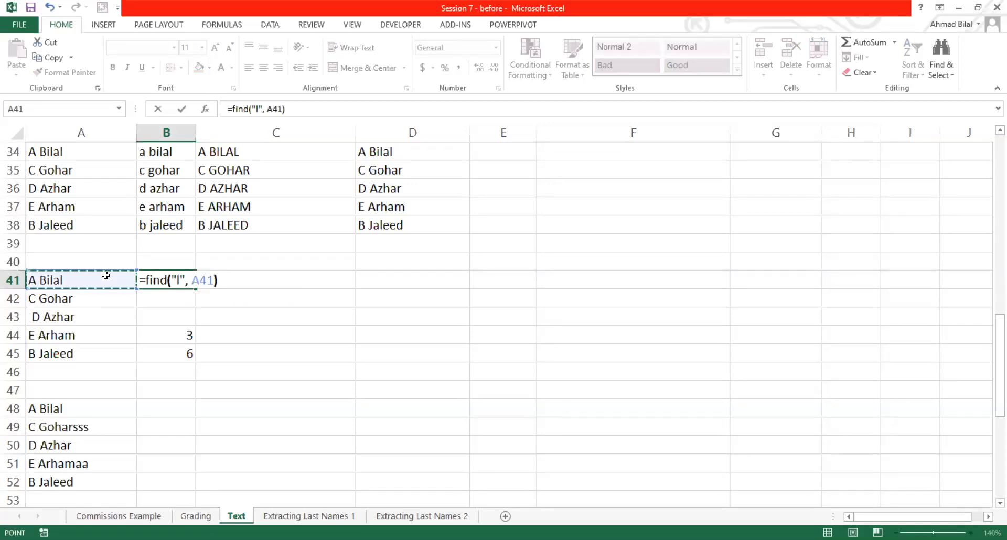
key(Return)
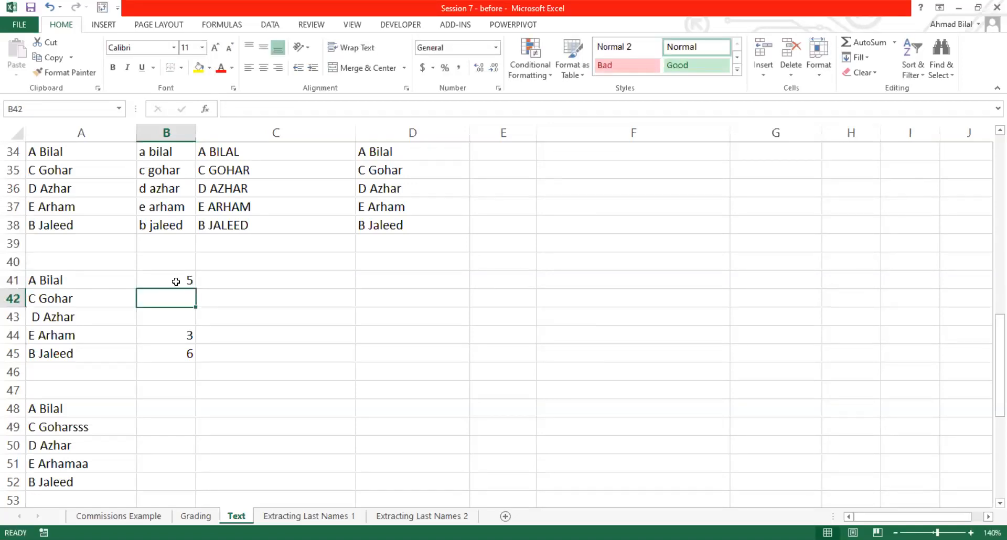
Check the FIND result in B41 against the characters of the name in A41 and review its formula
double_click(51, 281)
drag(51, 282, 53, 281)
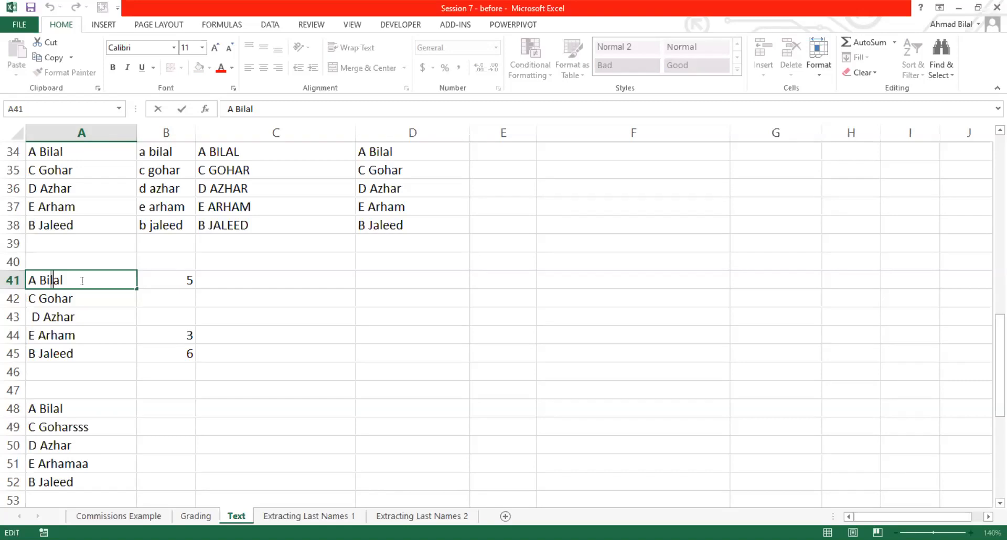
key(Escape)
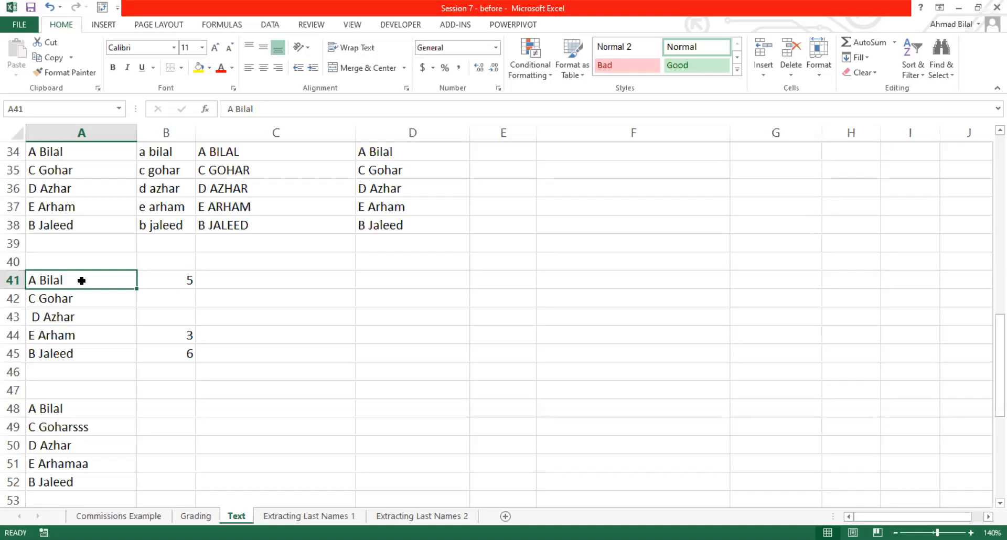
double_click(171, 283)
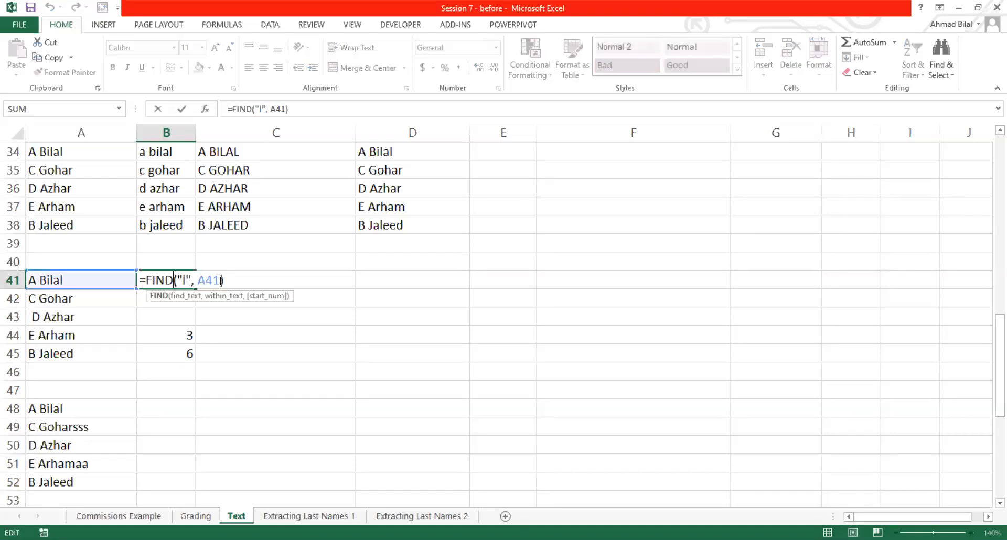
click(118, 262)
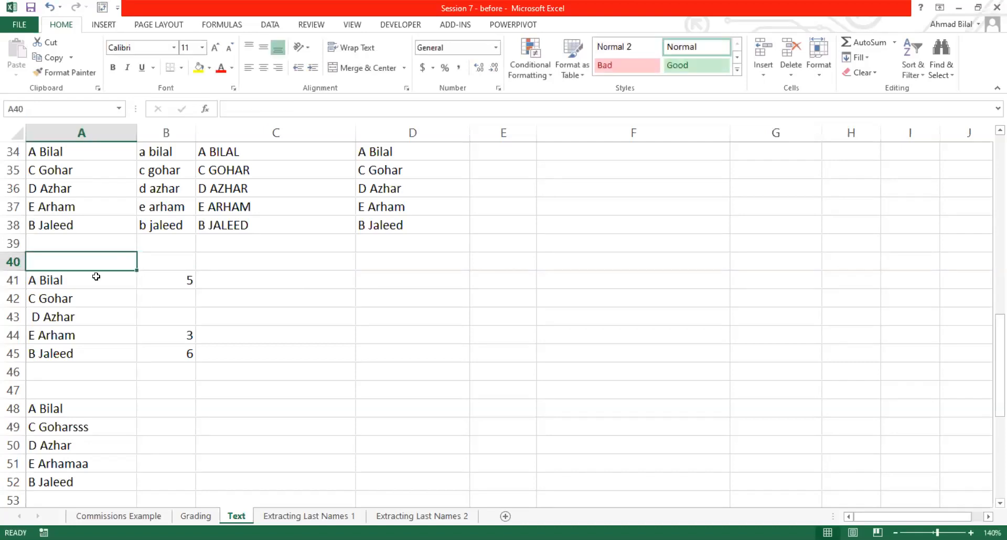
click(75, 281)
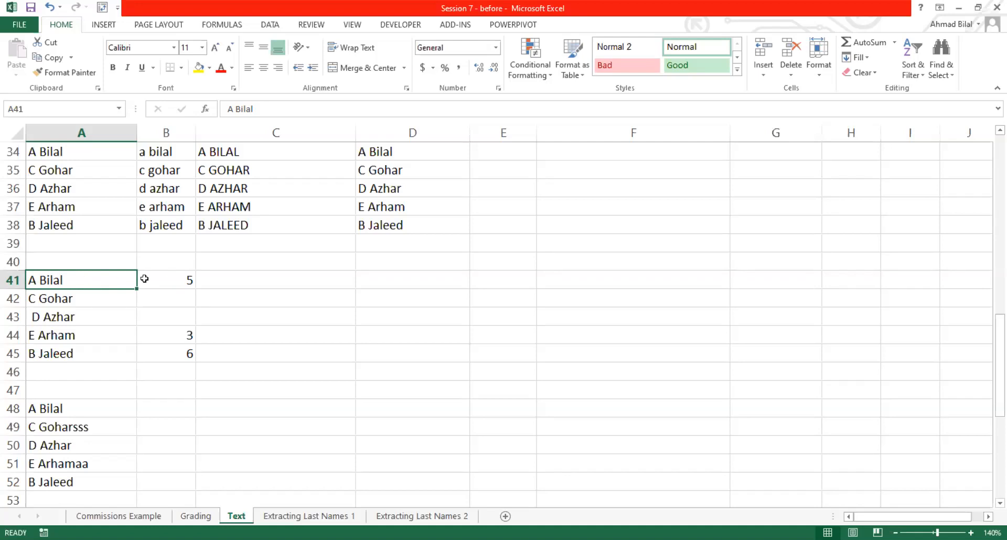
double_click(220, 280)
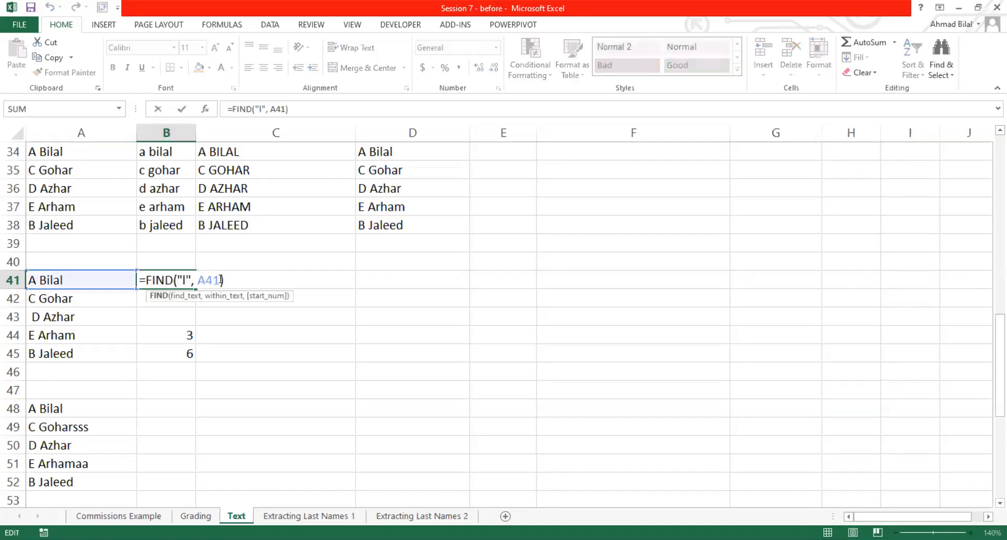
key(Left)
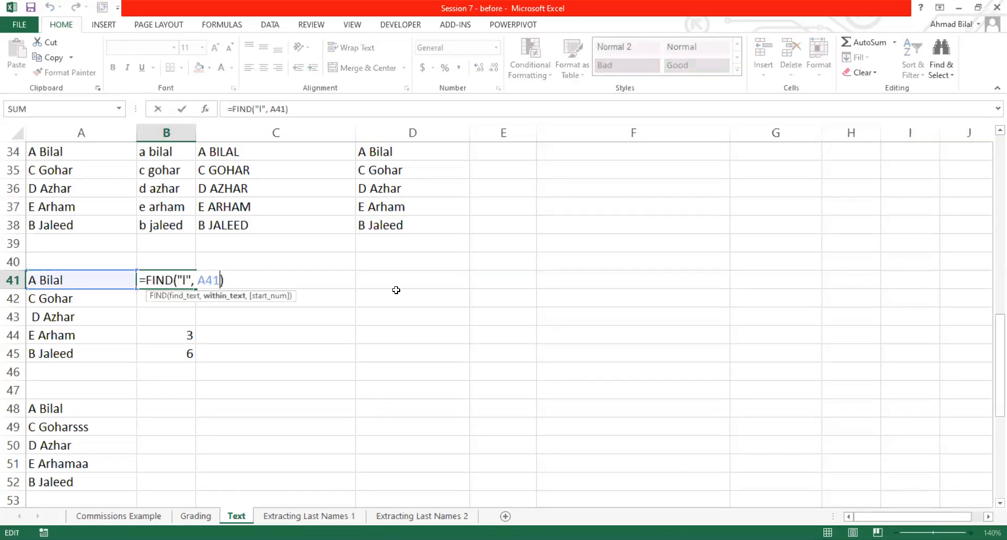
text(,)
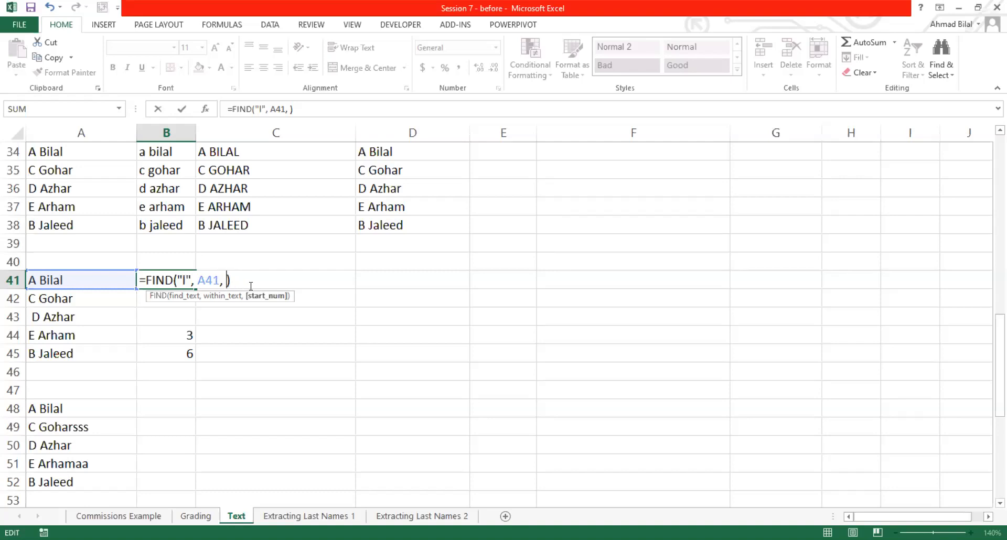
key(BackSpace)
key(BackSpace)
key(ctrl+Return)
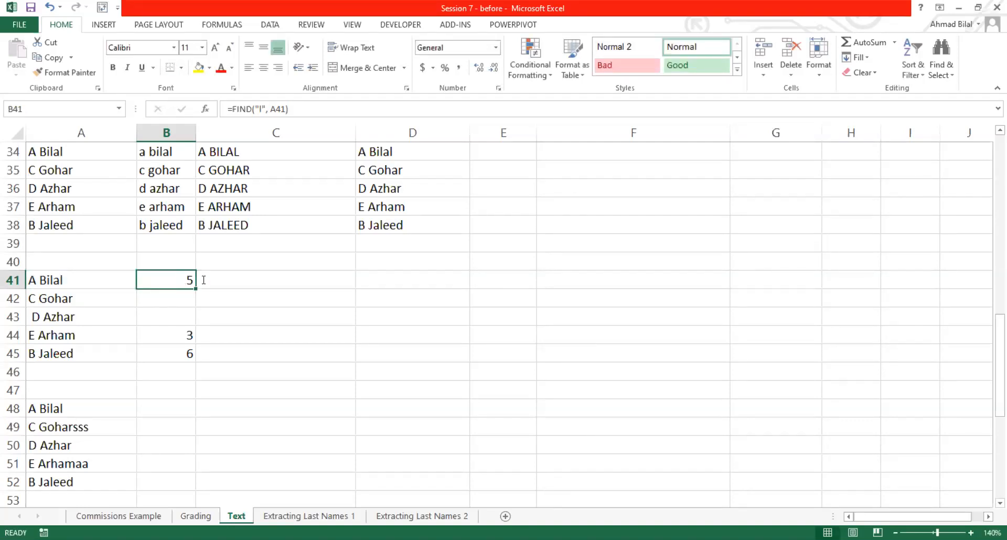
key(F2)
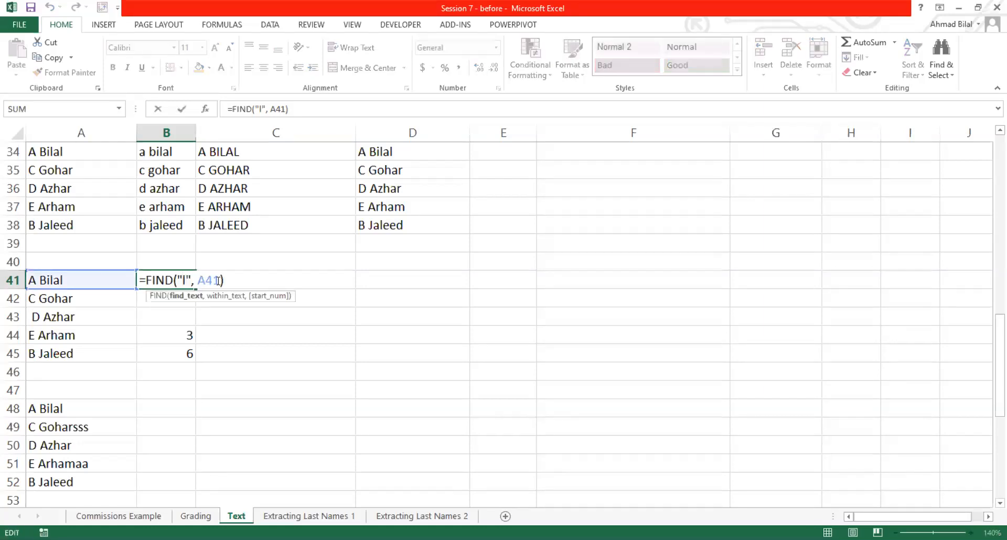
click(218, 281)
text(,)
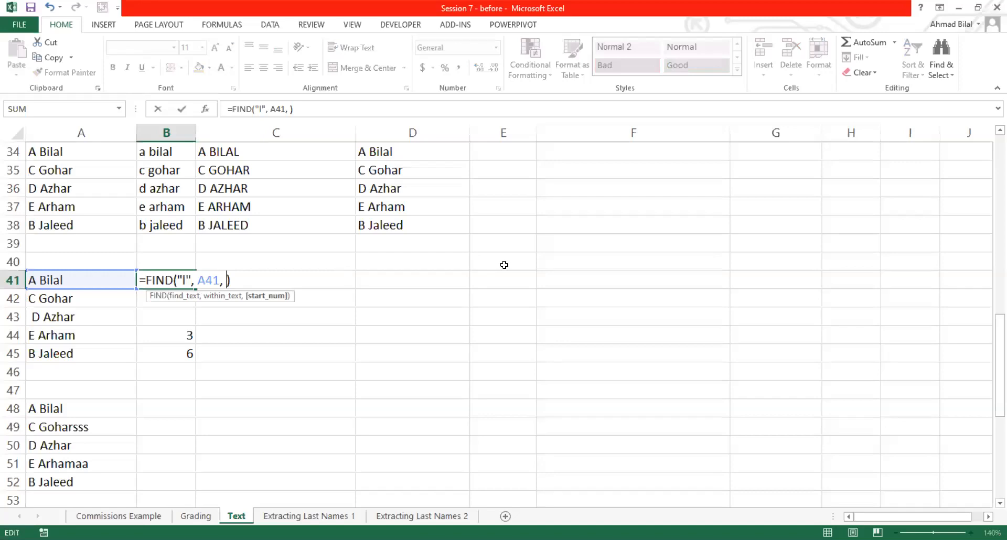
key(Escape)
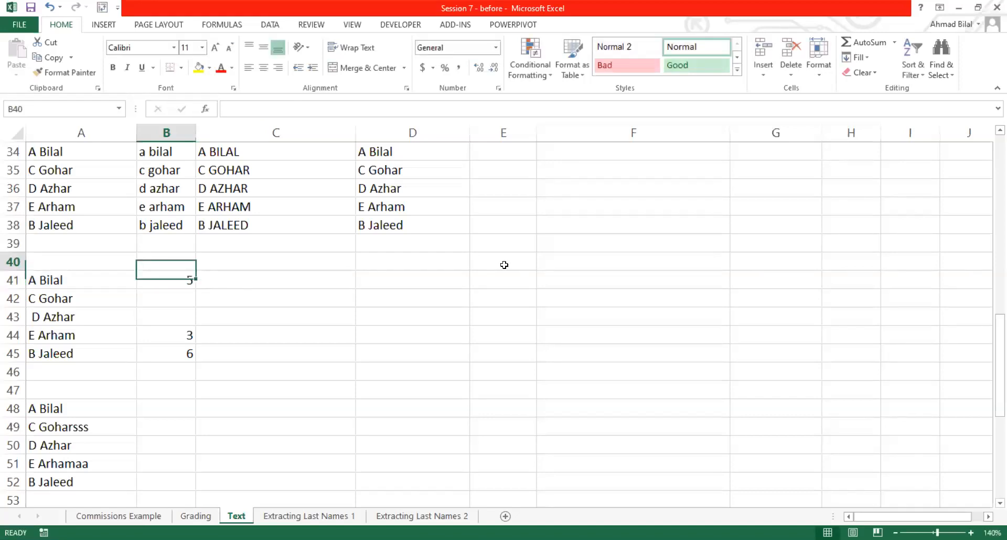
Enter the heading "First match" in B40 above the FIND results
key(Right)
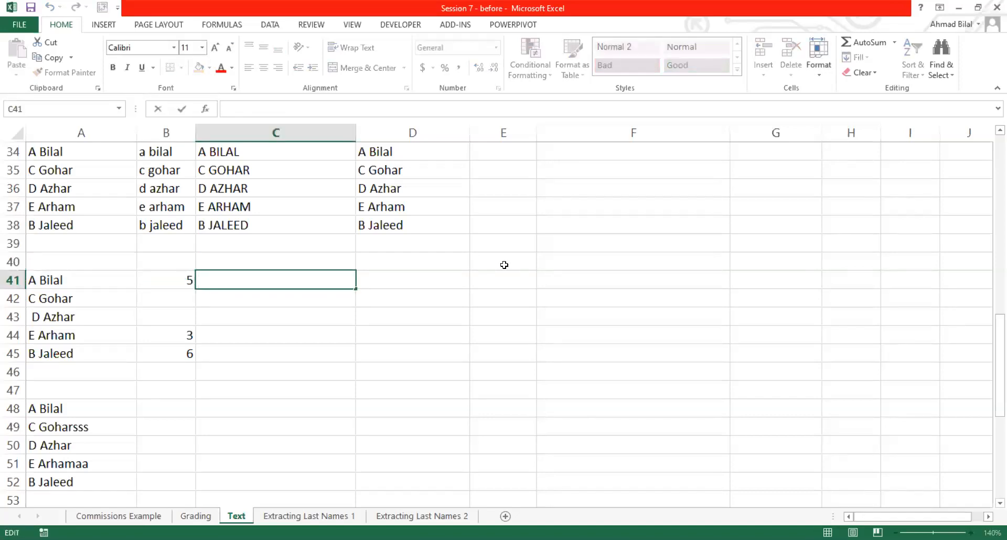
key(Escape)
key(Up)
key(Left)
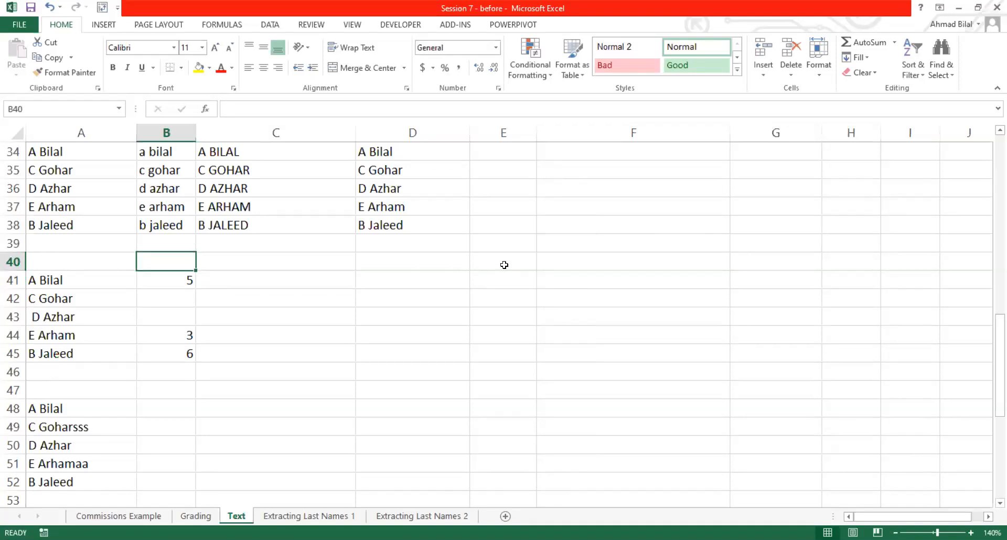
text(find)
key(BackSpace)
key(BackSpace)
key(BackSpace)
key(BackSpace)
key(Escape)
text(First)
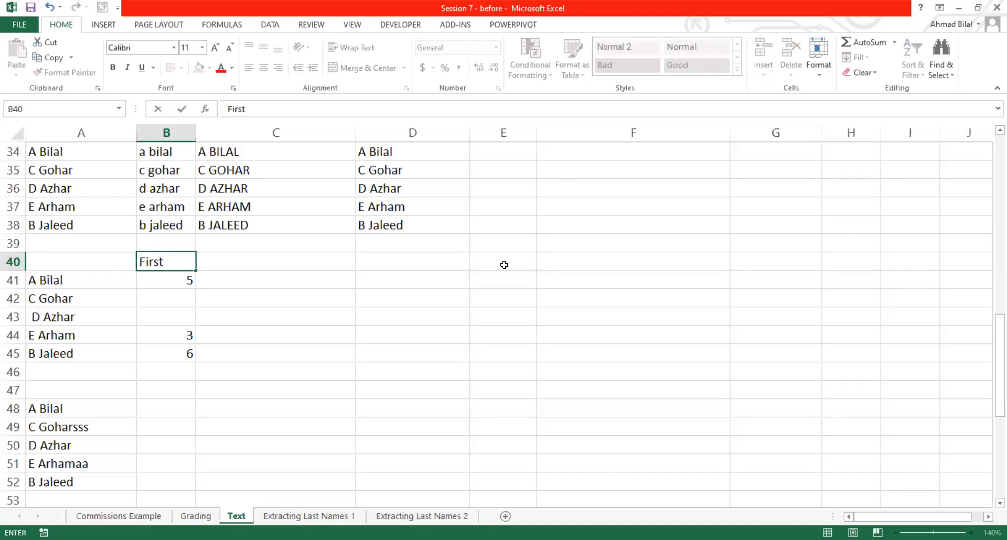
text( match)
key(Return)
Enter the heading "Second match" in C40 and widen column B to fit its contents
key(Up)
key(Right)
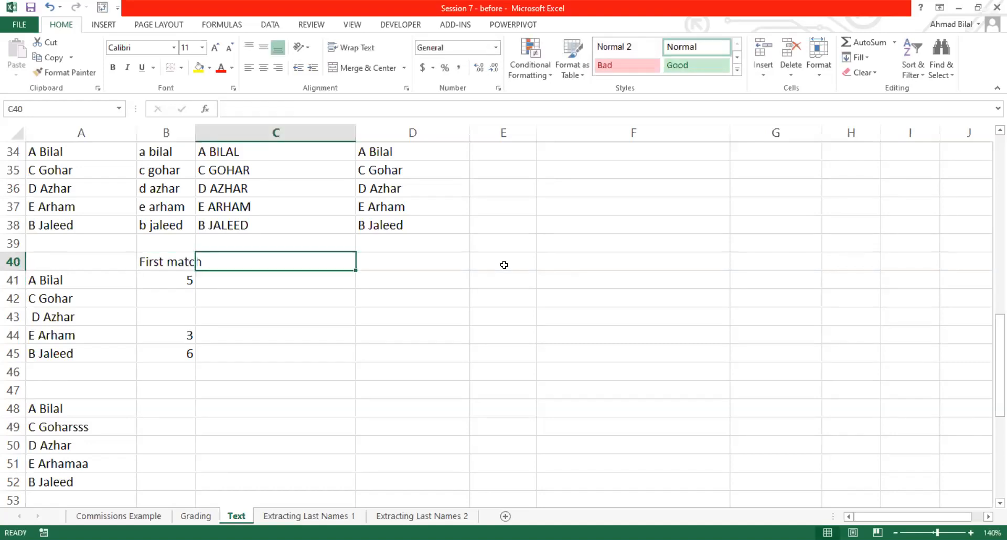
text(Second match)
key(Return)
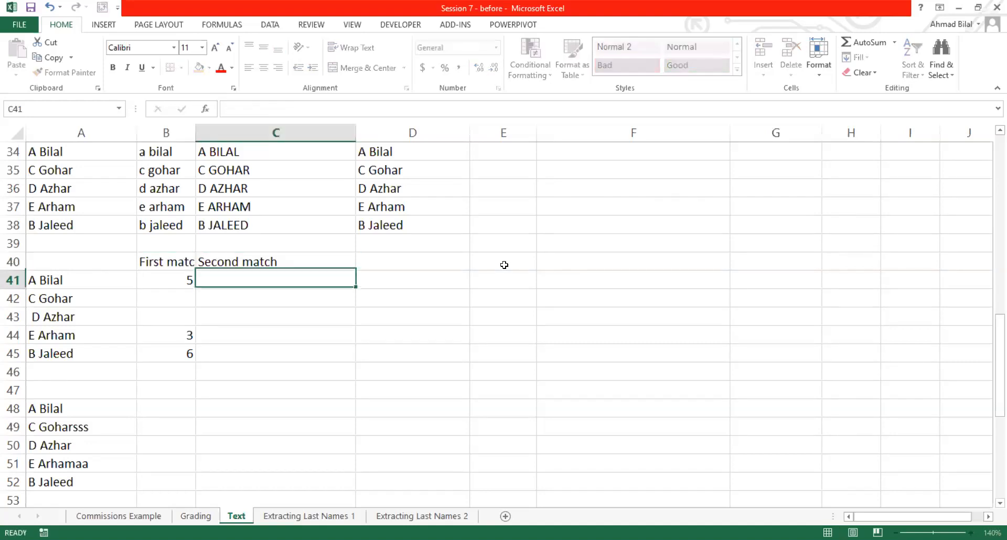
double_click(194, 137)
double_click(301, 276)
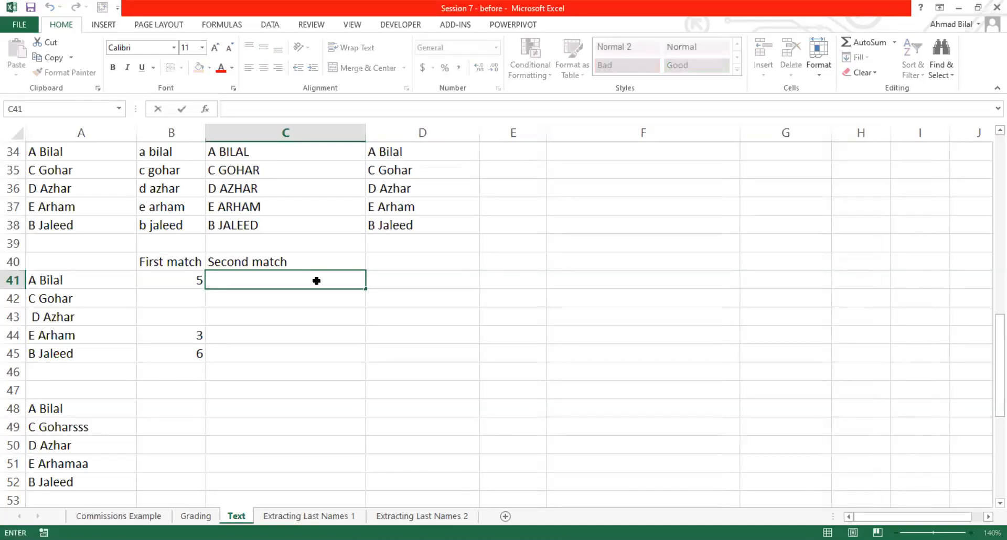
text(=)
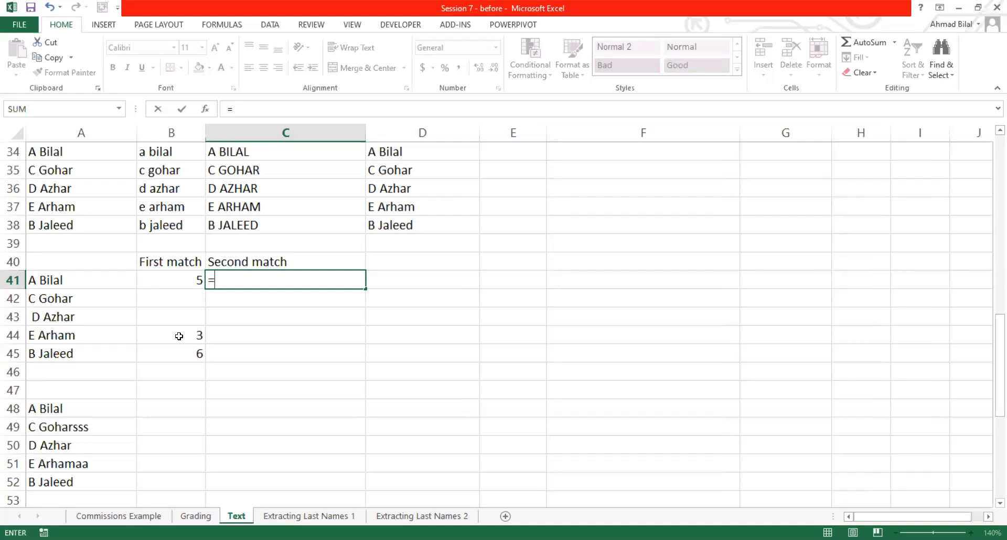
key(Escape)
Review the first-match FIND formula in B41
click(180, 279)
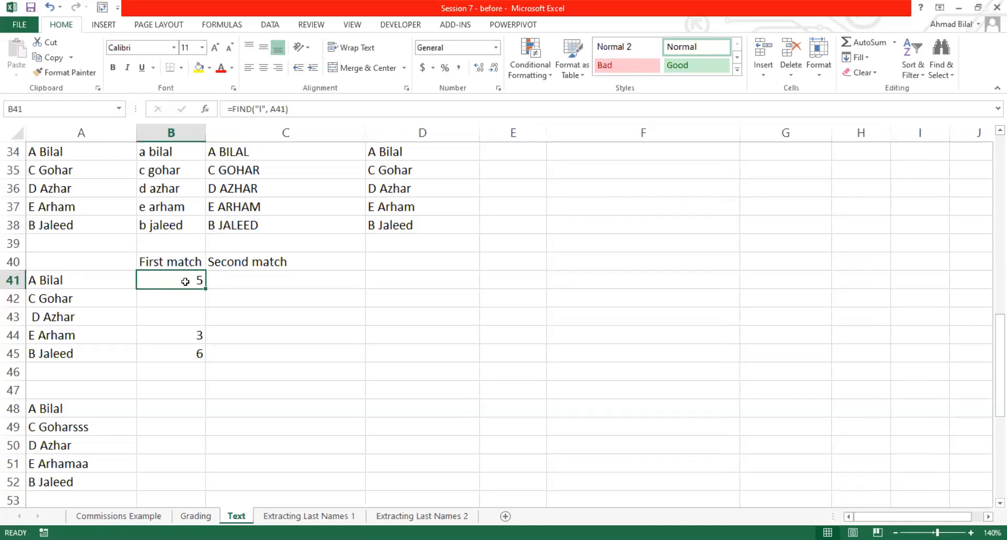
double_click(185, 282)
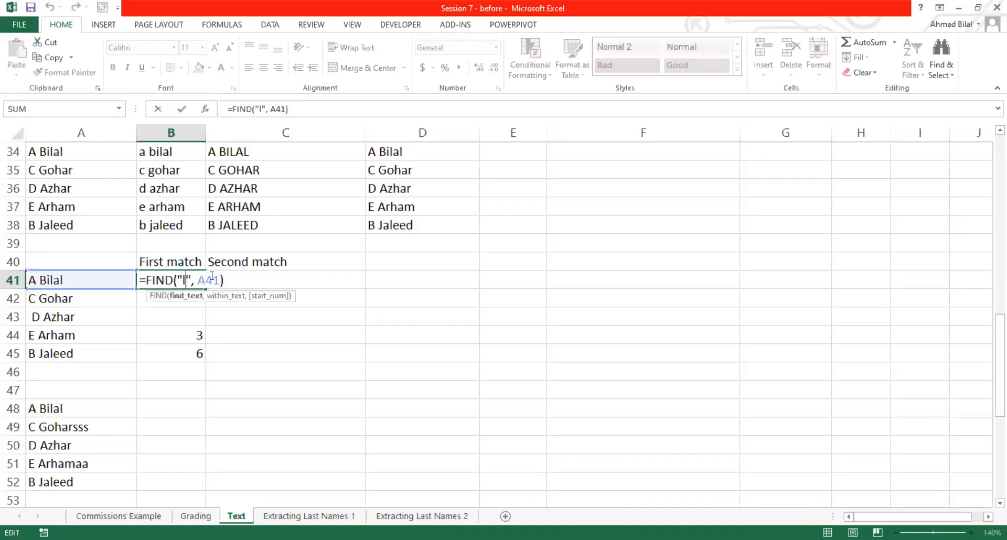
key(ctrl+Return)
Enter =FIND("l", A41, B41+1) in C41 to locate the second "l" in the A41 name
click(230, 282)
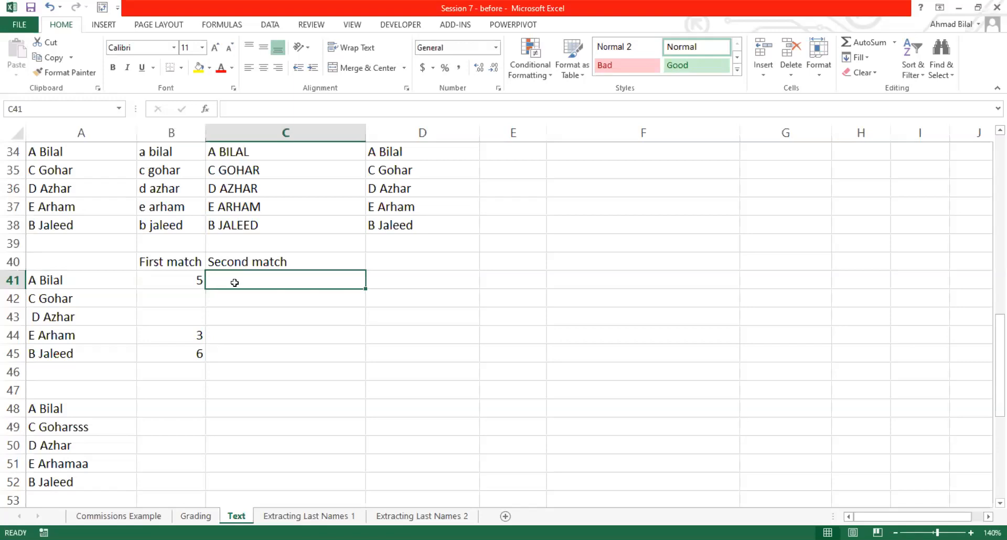
text(=)
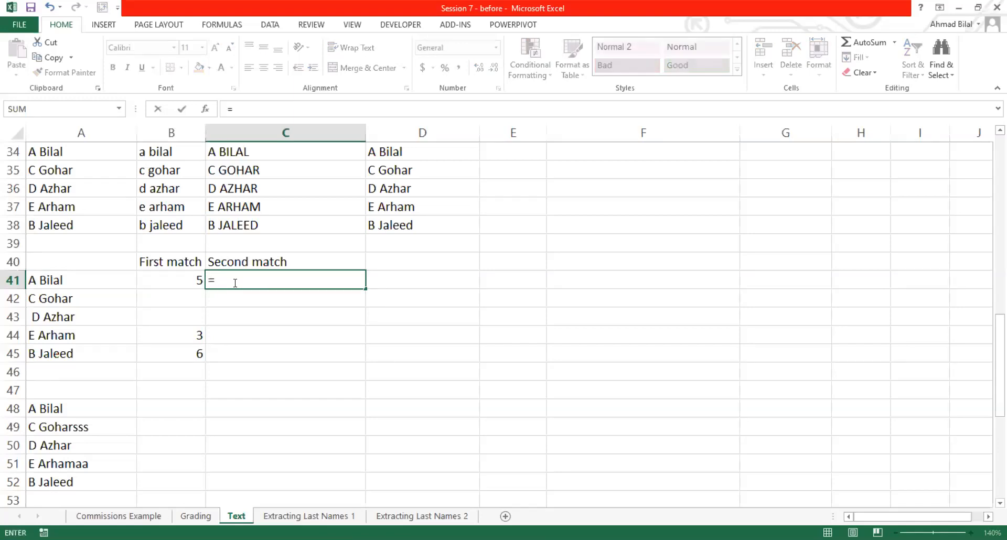
text(find()
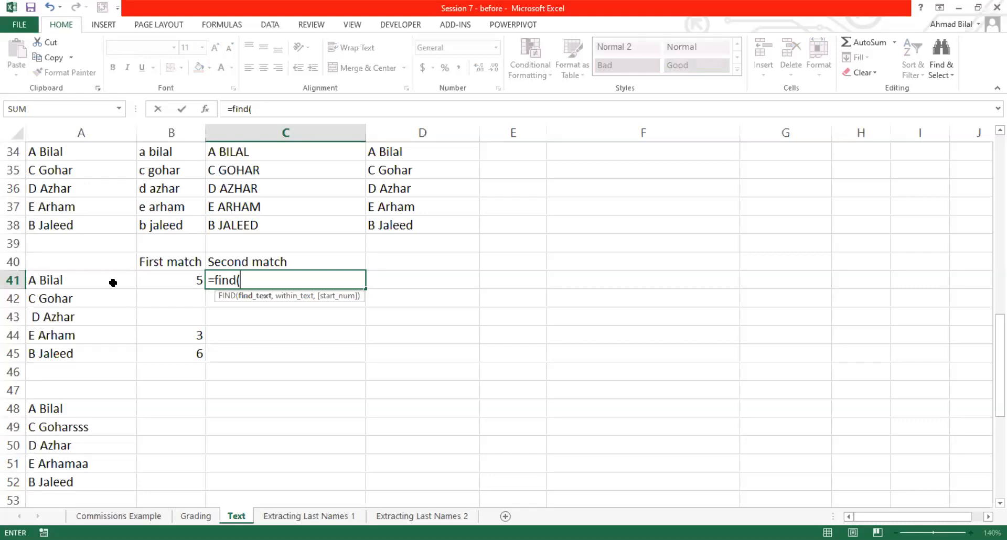
click(113, 283)
text(,)
key(BackSpace)
key(BackSpace)
key(BackSpace)
key(BackSpace)
text("l",)
click(84, 281)
text(,)
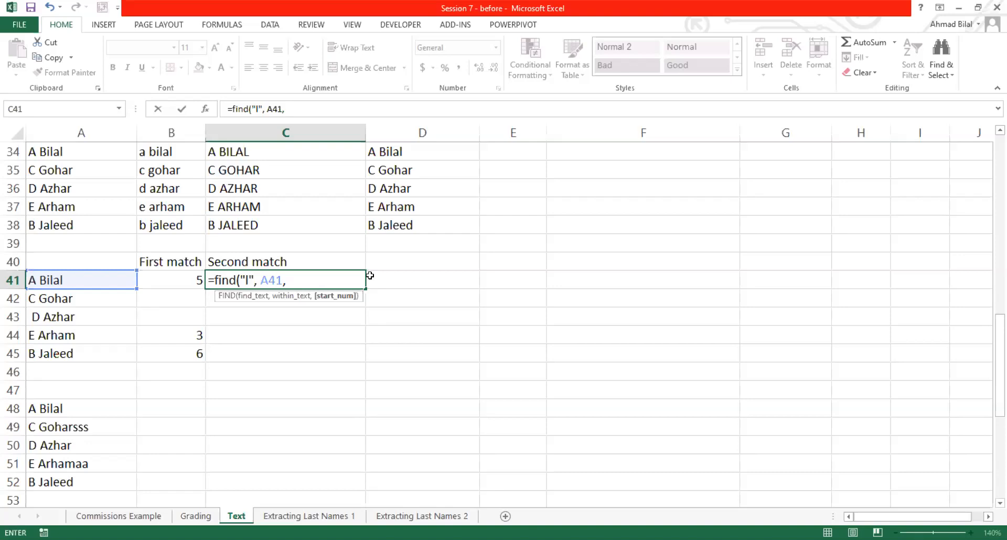
click(335, 278)
click(179, 280)
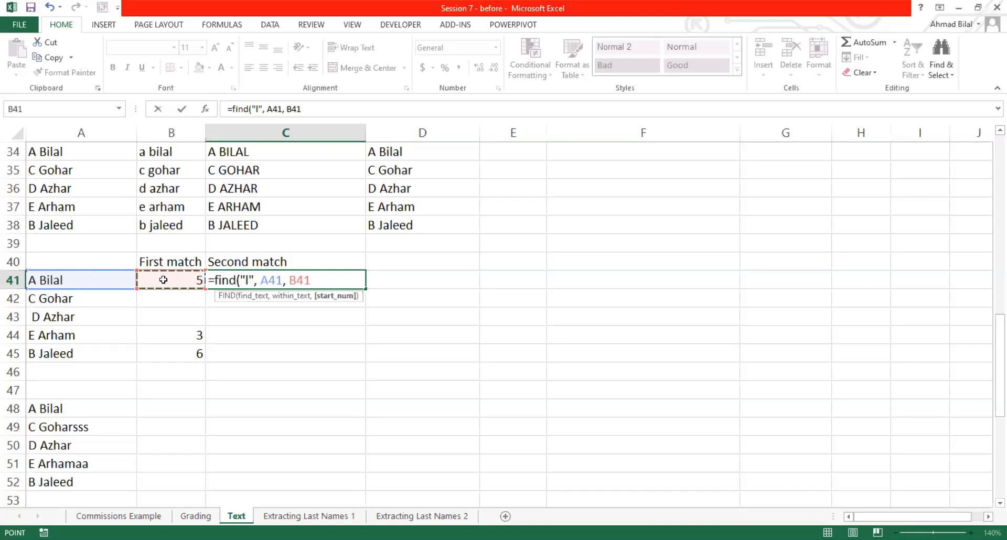
text(+1)
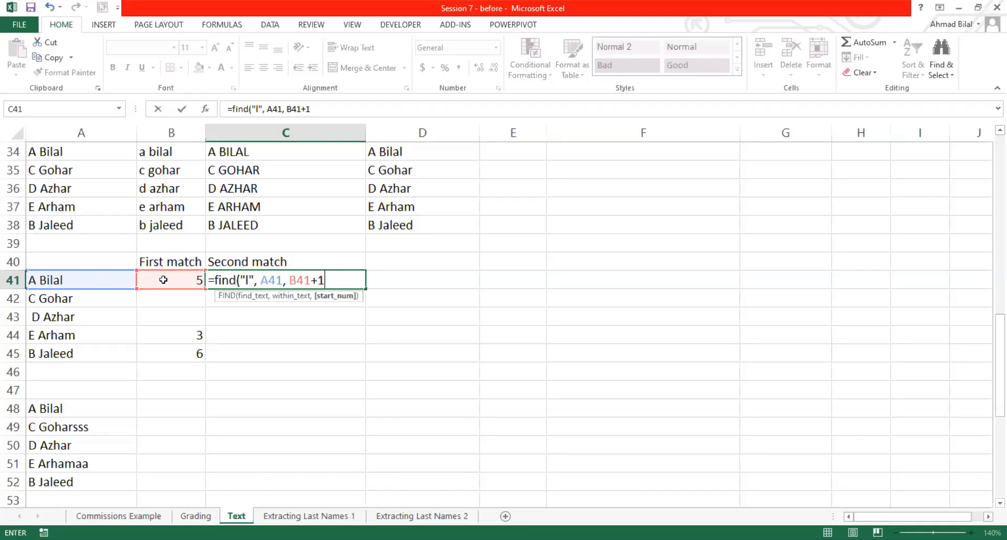
text())
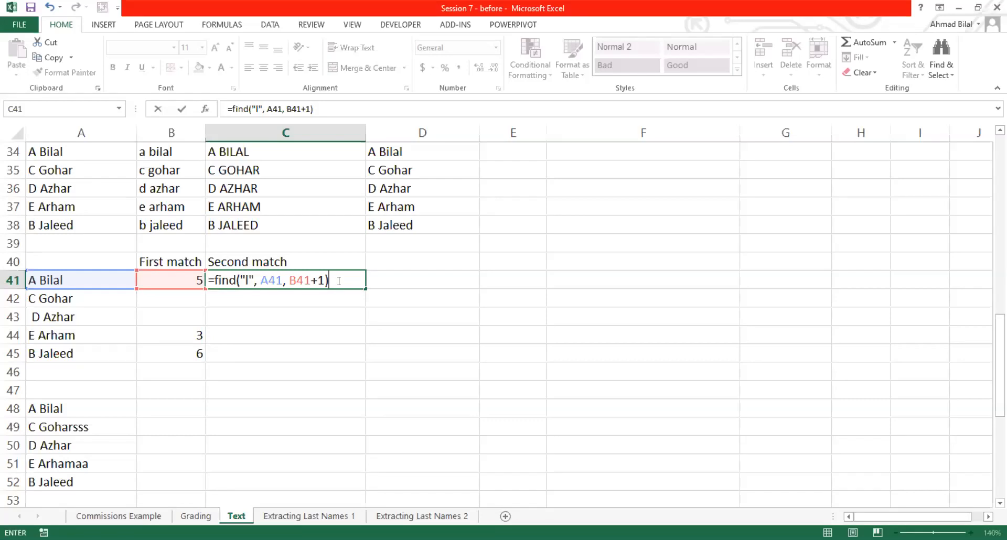
key(Return)
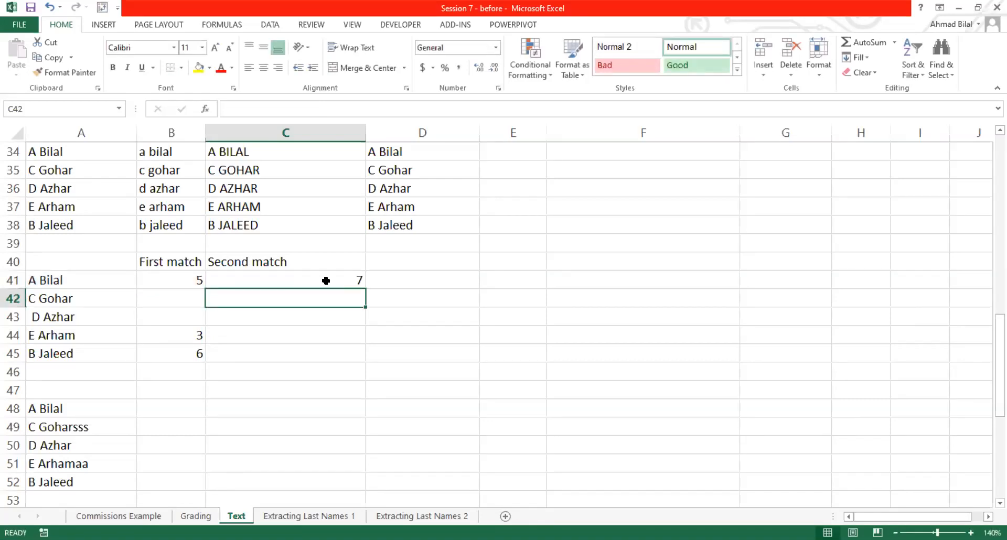
Review the FIND formulas in C41, B44, B45 and B41, examining how C41 starts after the first match
click(326, 281)
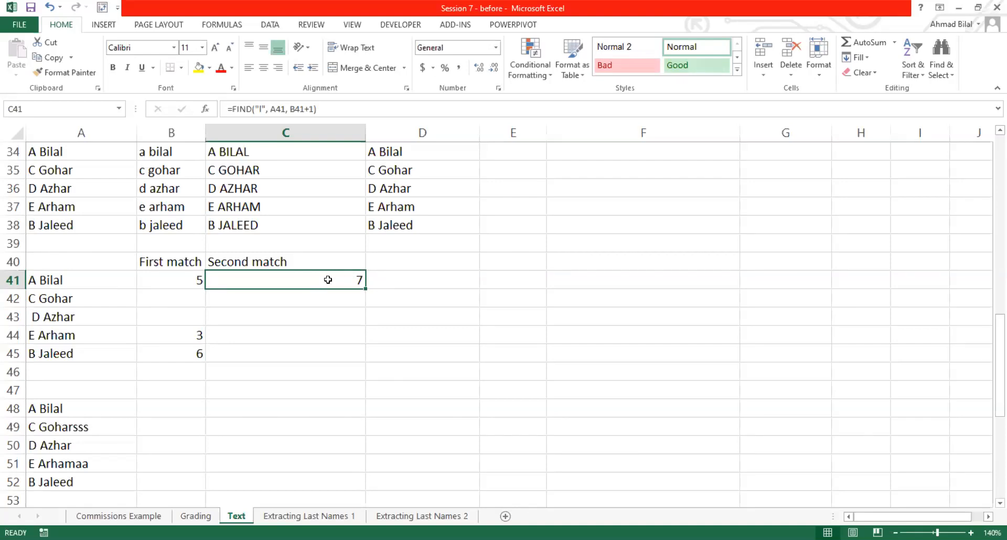
click(189, 335)
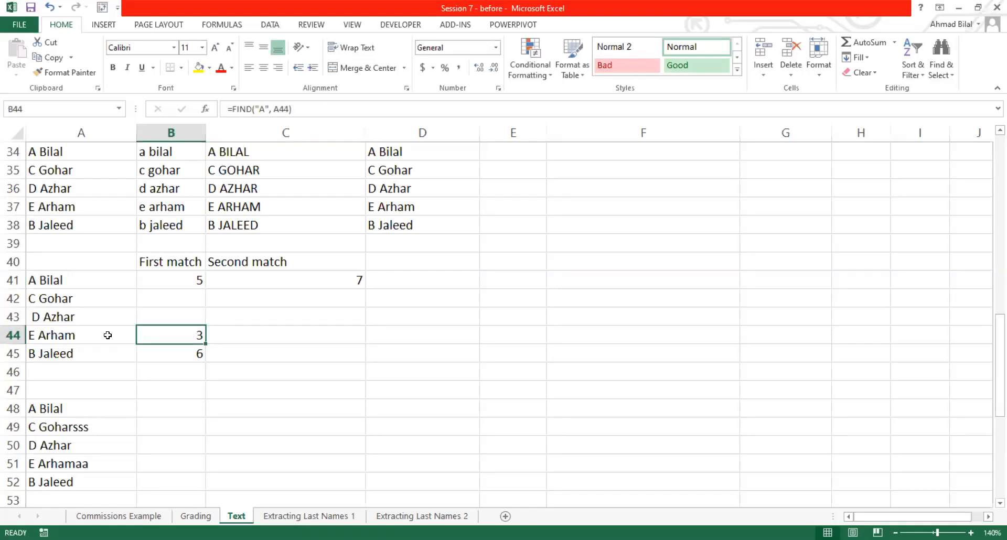
click(188, 352)
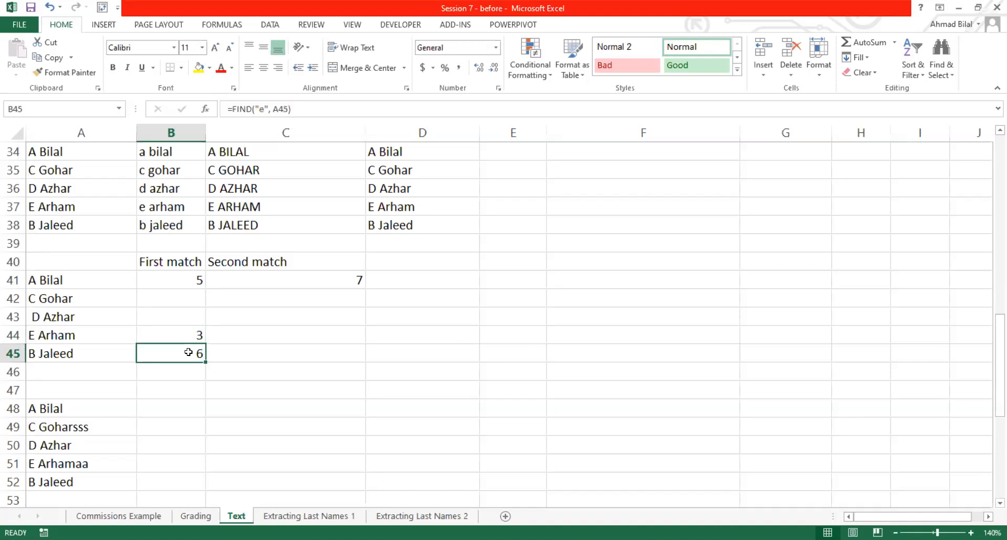
click(190, 334)
click(189, 350)
double_click(189, 350)
key(Escape)
click(326, 351)
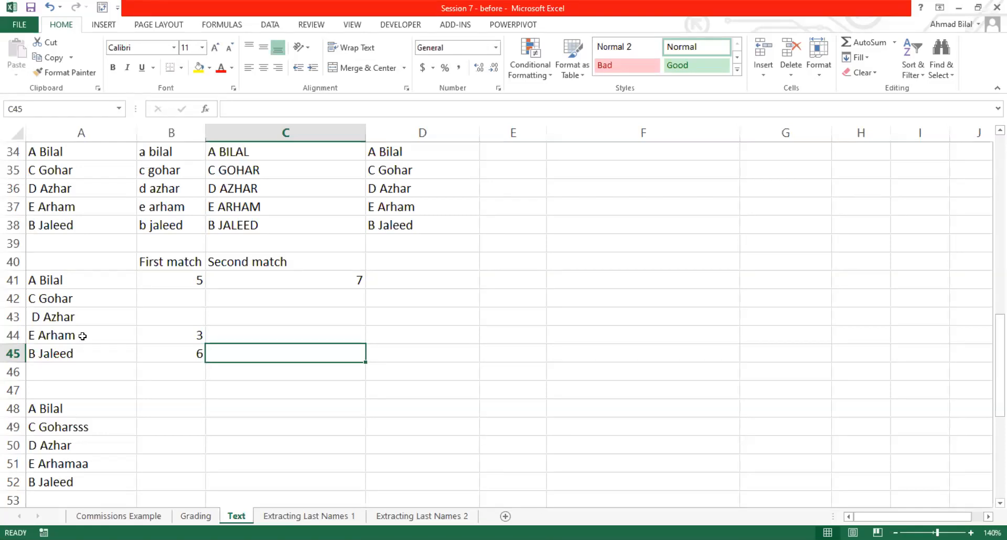
click(186, 280)
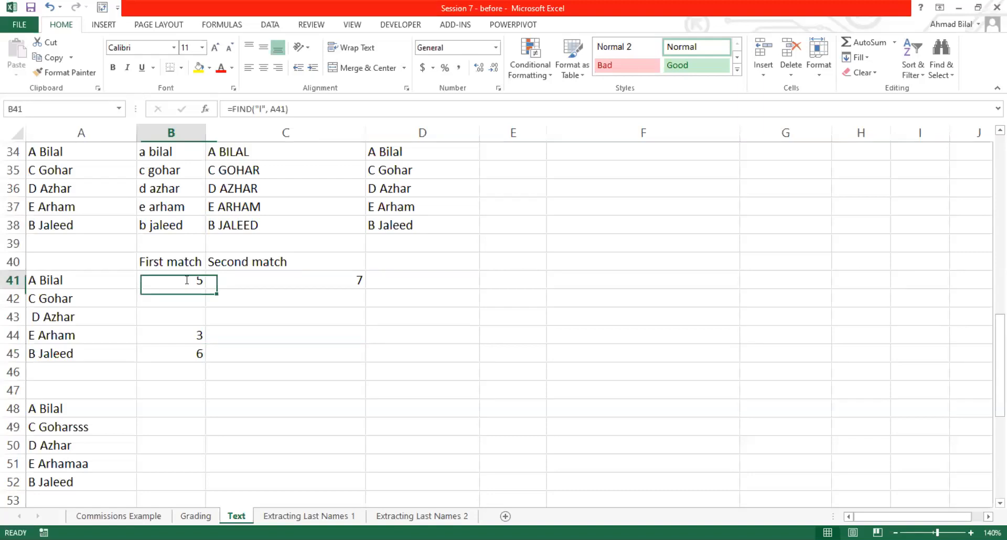
double_click(286, 278)
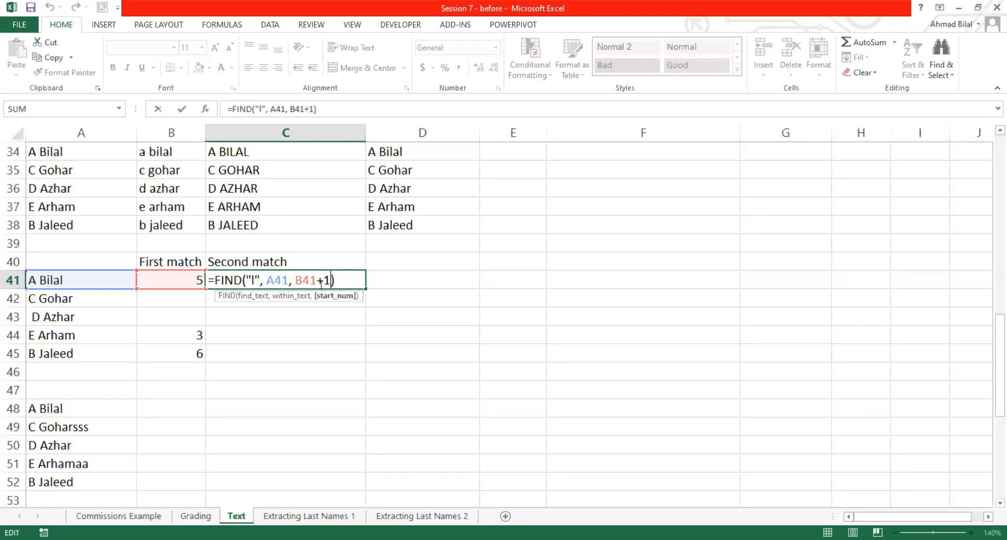
key(ctrl+Return)
Enter the label "search" in E41
click(524, 272)
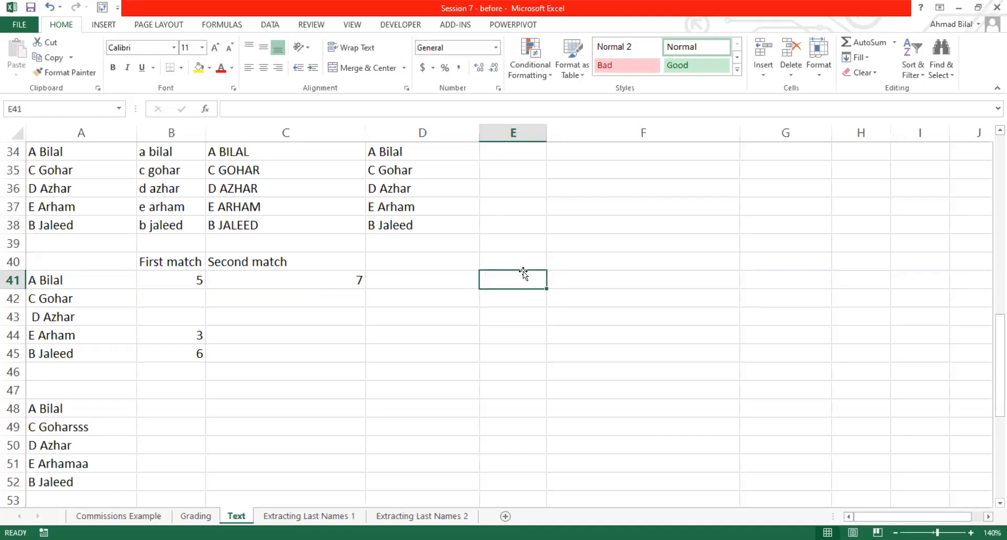
text(search)
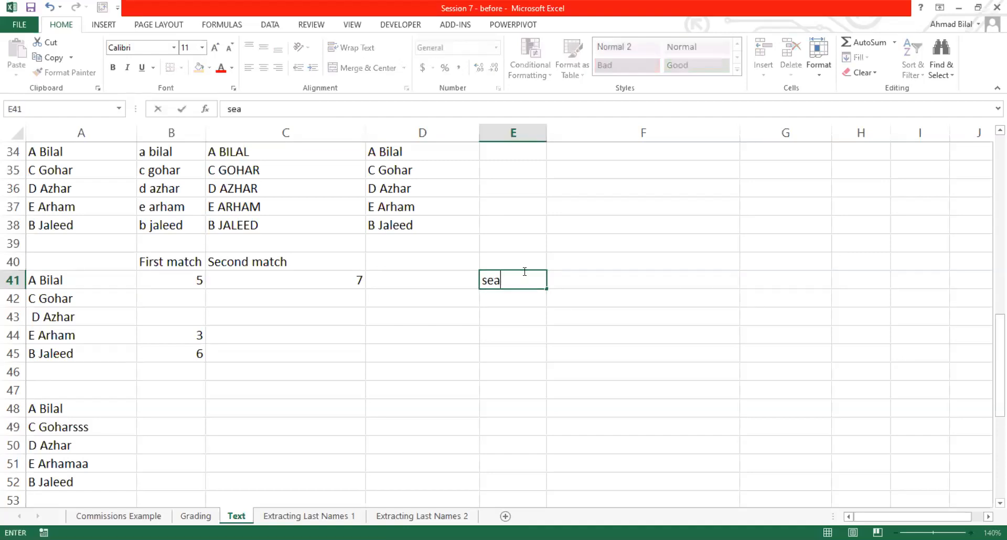
key(Return)
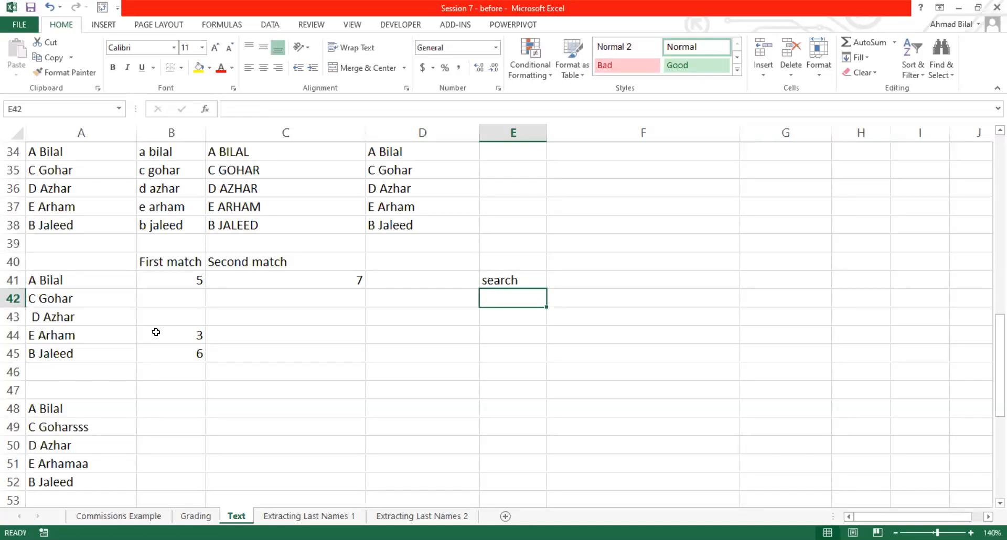
Change the letter looked for by the FIND formula in B44 to lowercase "a"
click(177, 332)
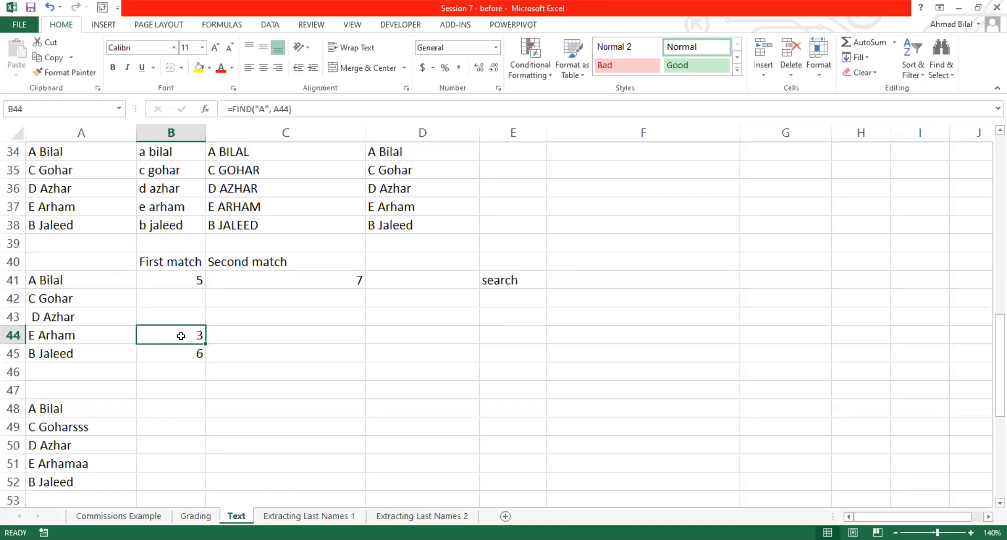
double_click(181, 336)
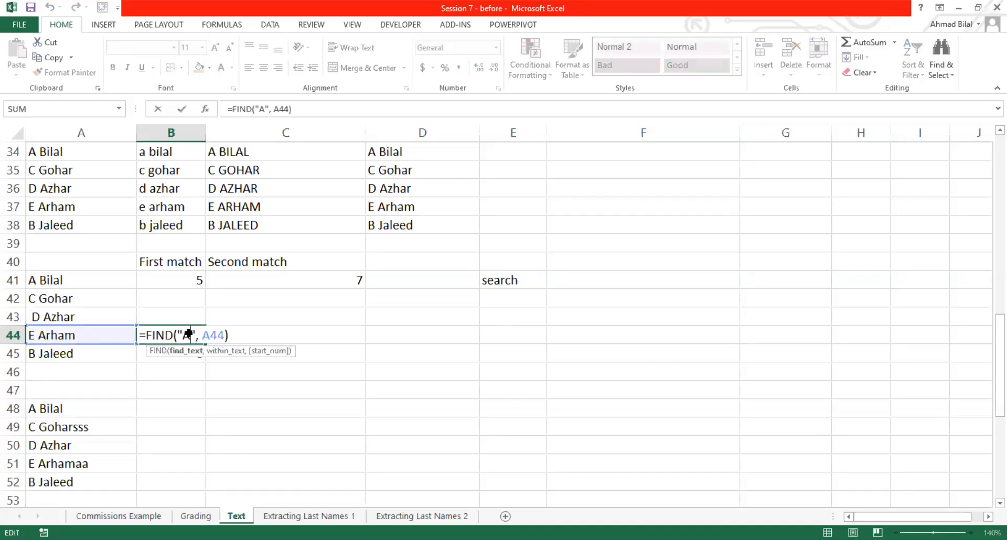
key(BackSpace)
text(a)
key(Return)
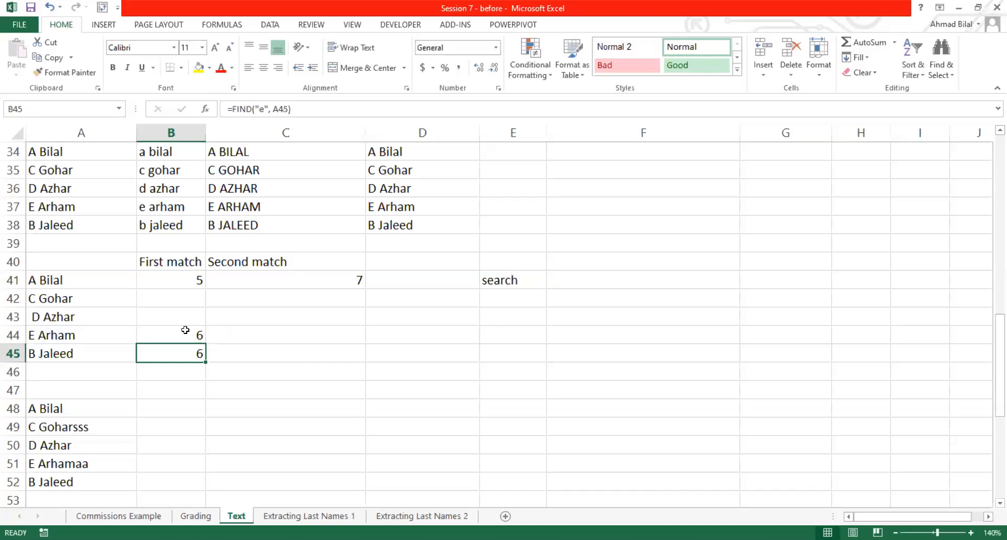
click(187, 334)
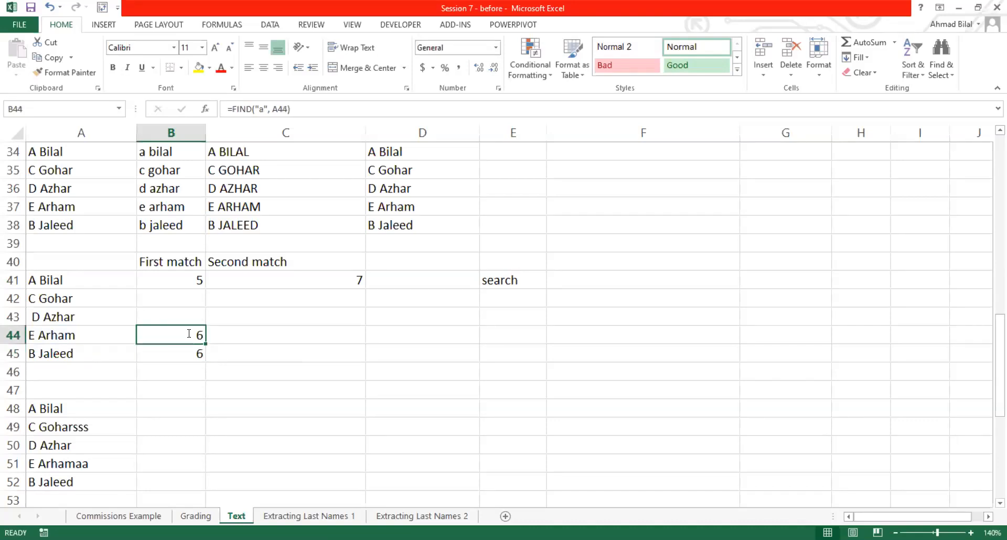
Replace FIND with SEARCH in B44 so the formula reads =SEARCH("a", A44), and review its arguments
double_click(177, 336)
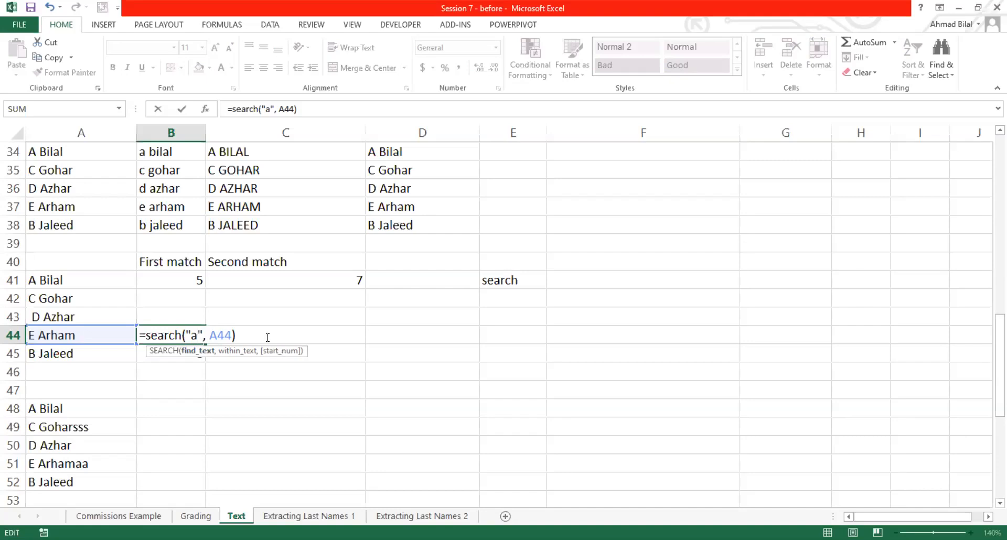
click(182, 336)
key(BackSpace)
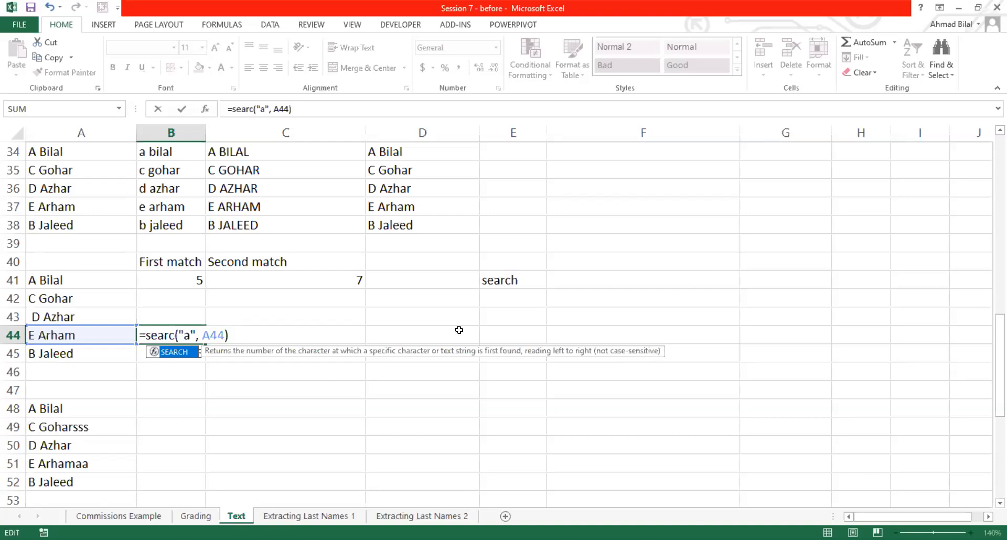
text(h)
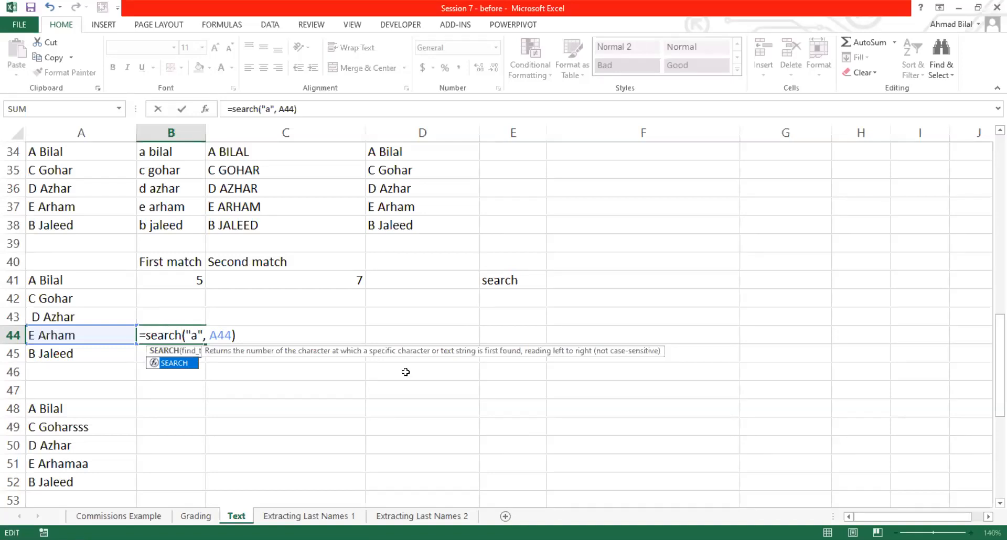
key(Right)
key(Right)
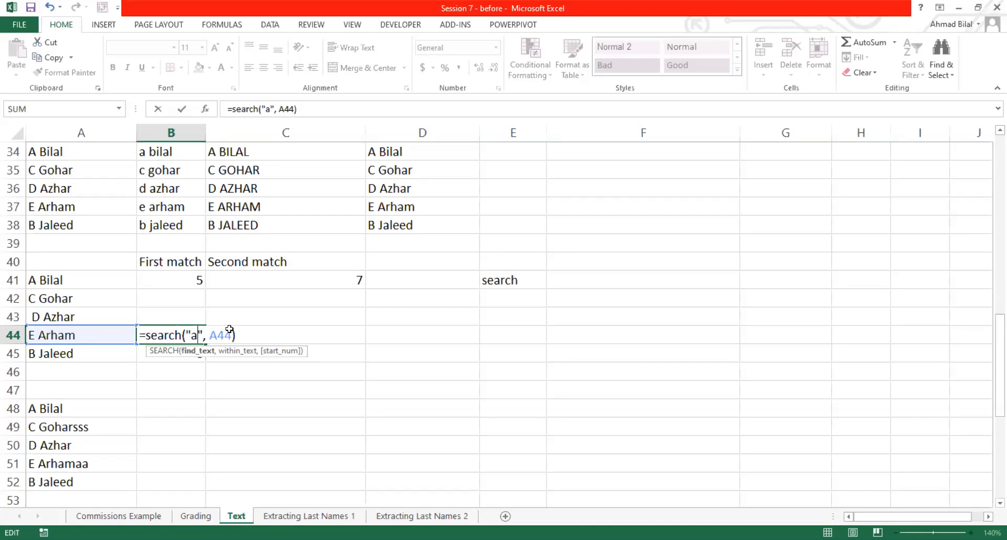
key(Return)
click(187, 329)
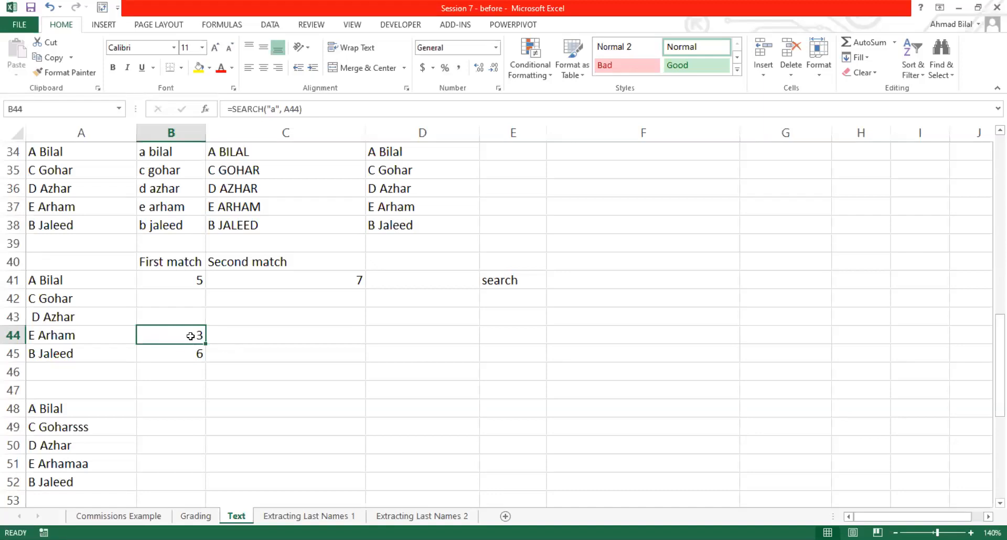
double_click(190, 336)
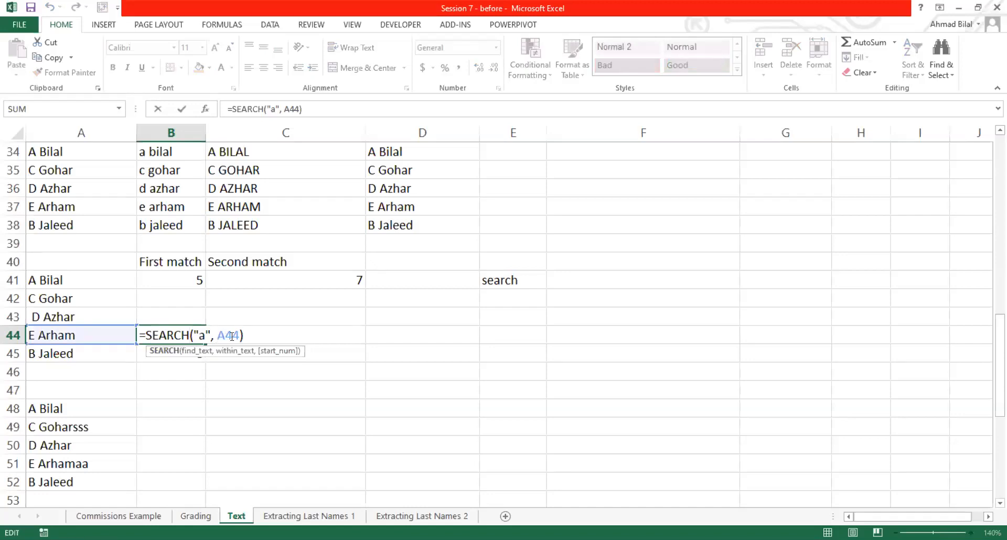
key(Left)
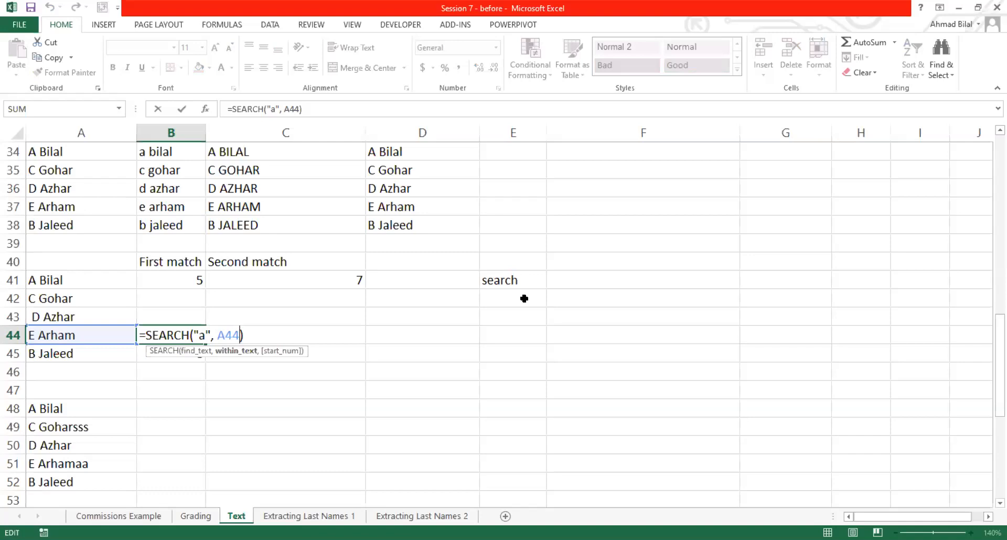
key(ctrl+Return)
Clear E41, and enter the labels FIND in E40 and SEARCH in E41
click(509, 284)
key(Delete)
key(Up)
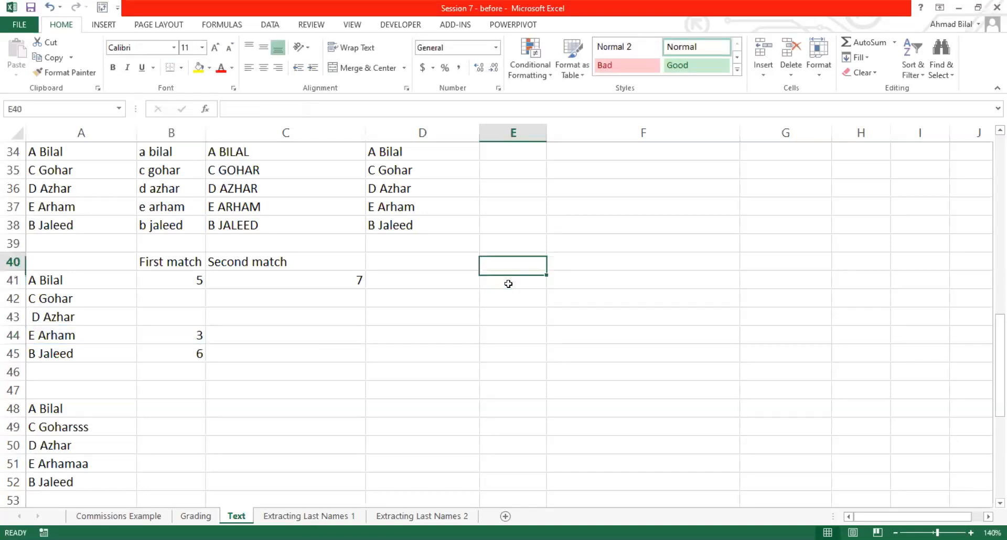
key(BackSpace)
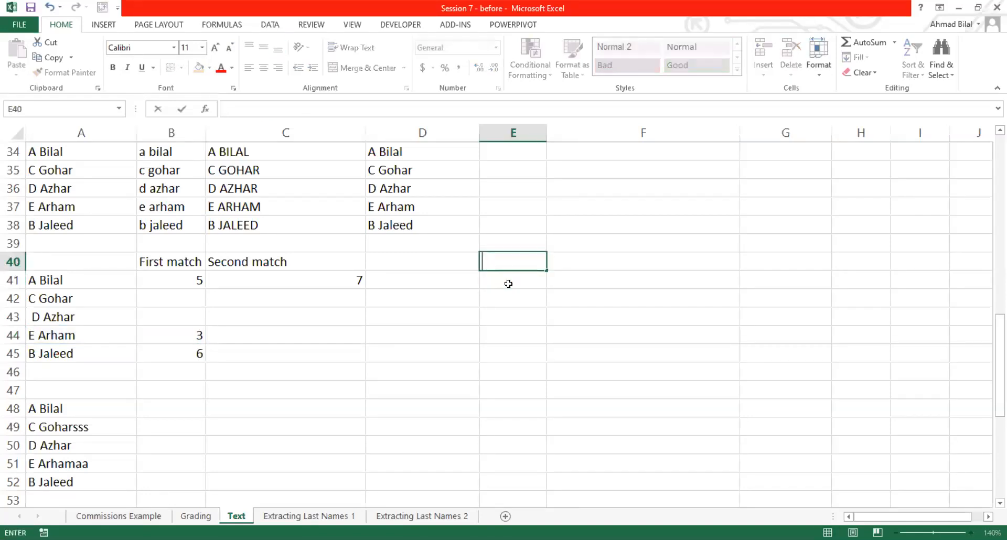
text(Fl)
text(ND)
key(Return)
text(SEARCH)
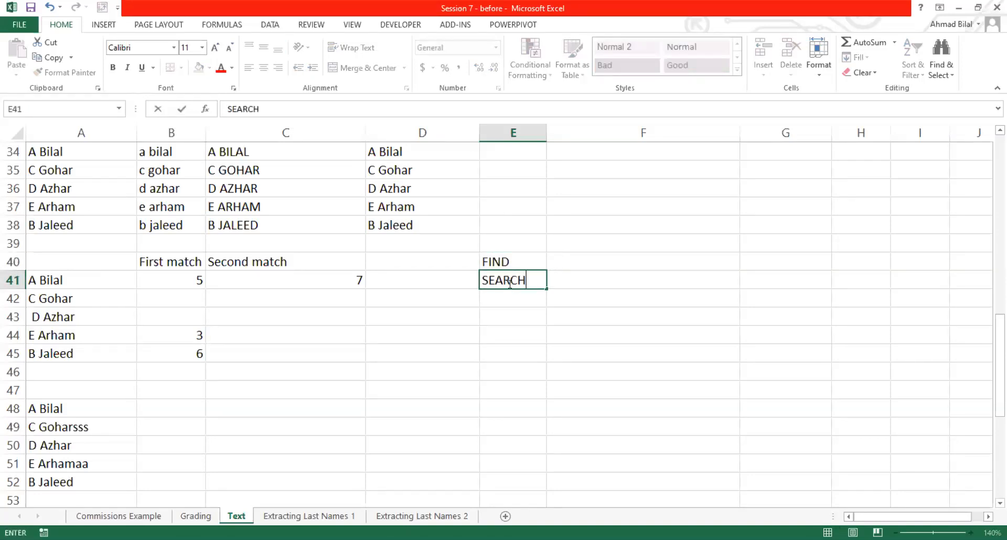
key(Return)
Move the two labels side by side, with FIND in E41 and SEARCH in F41
key(Up)
key(Up)
key(shift+Down)
key(ctrl+x)
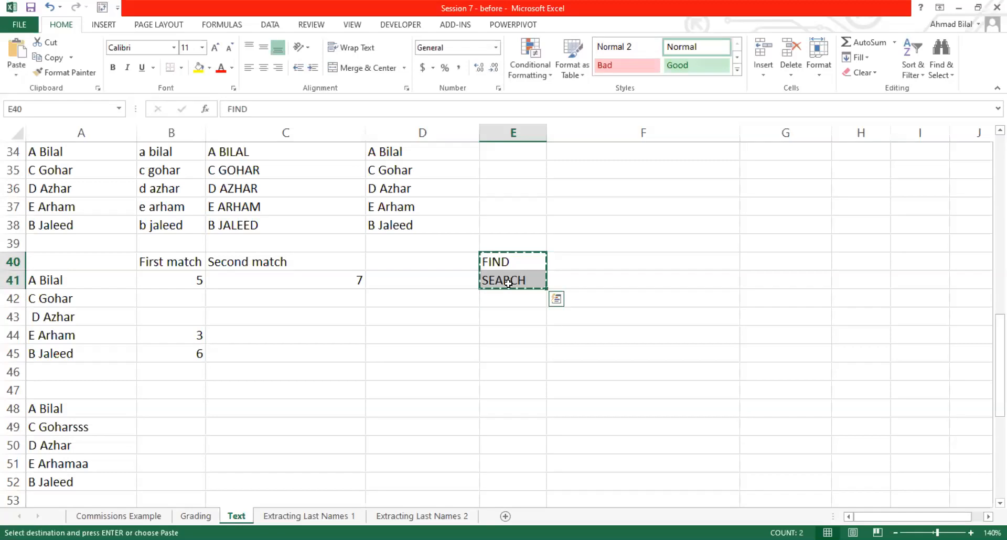
key(Down)
key(ctrl+v)
key(Down)
key(ctrl+x)
key(Up)
key(Right)
key(ctrl+v)
key(Left)
key(Right)
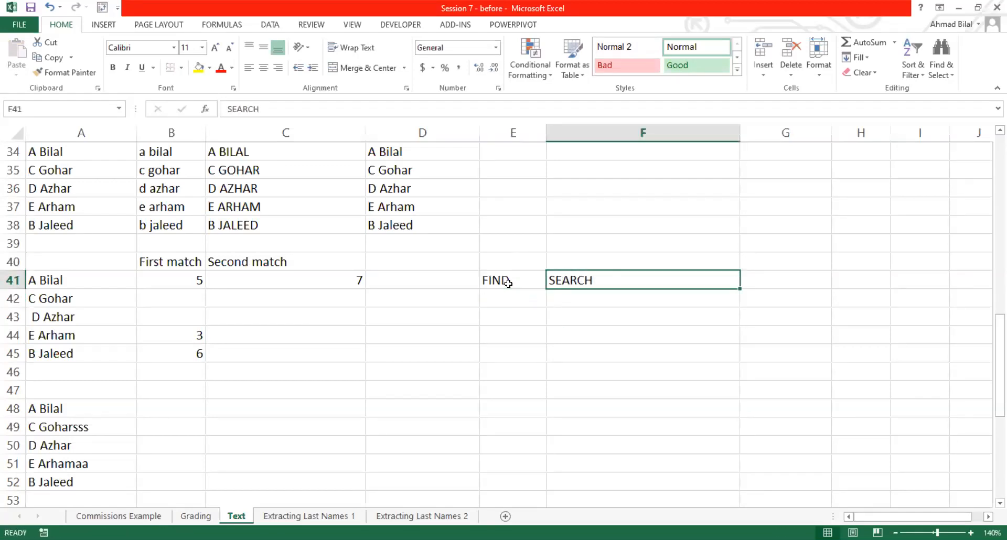
key(Up)
Delete the practice names in the list that starts at A48
drag(73, 409, 527, 467)
key(Delete)
Insert a blank row at row 40, above the First match and Second match headings
scroll(610, 460, up, 7)
click(576, 427)
click(411, 457)
click(484, 415)
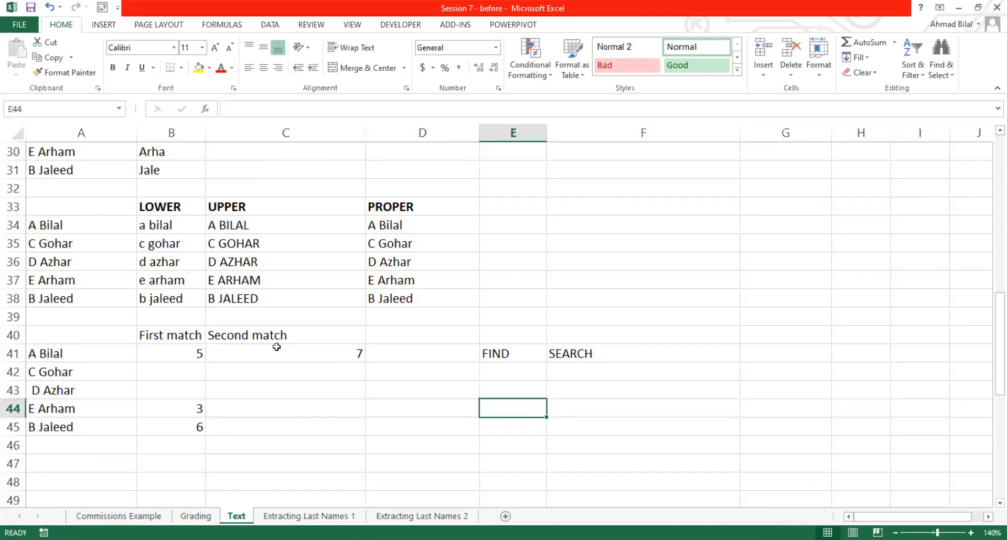
right_click(16, 335)
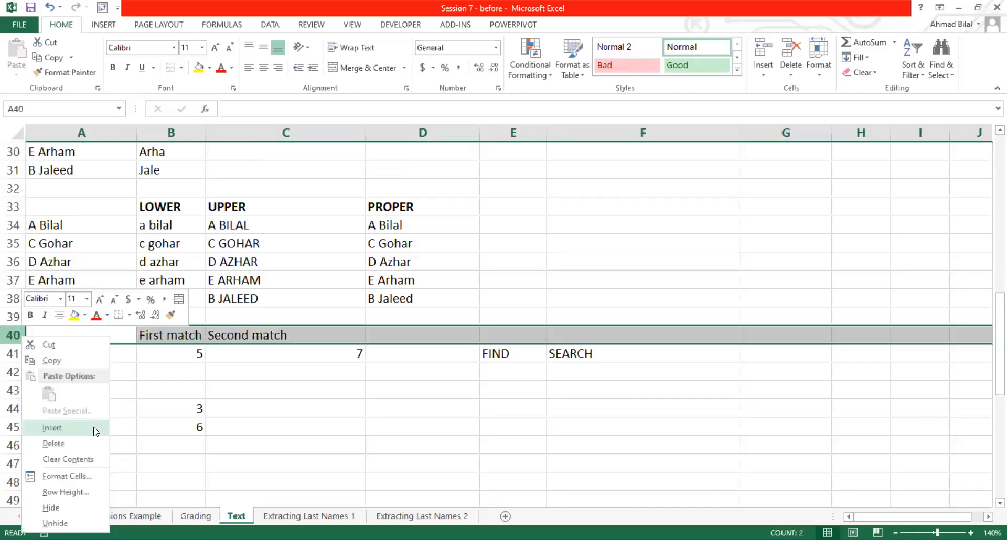
click(96, 432)
click(343, 347)
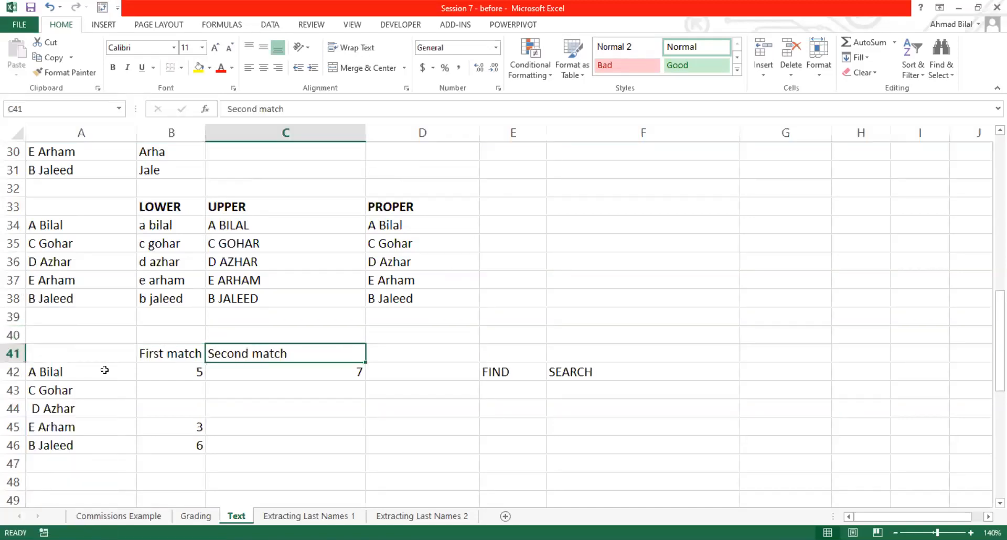
click(71, 354)
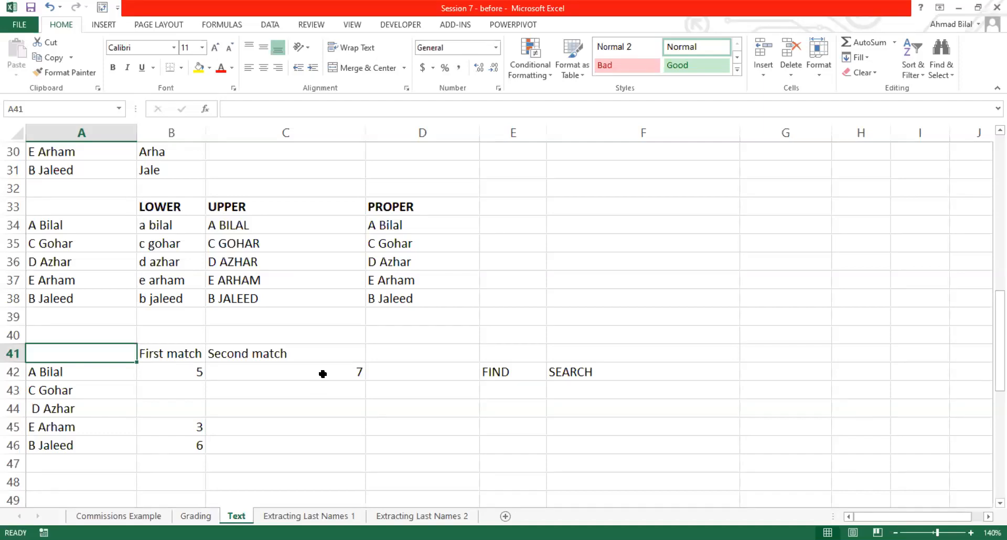
Start a FIND formula in B43 with "HAR" as the text to find
click(188, 394)
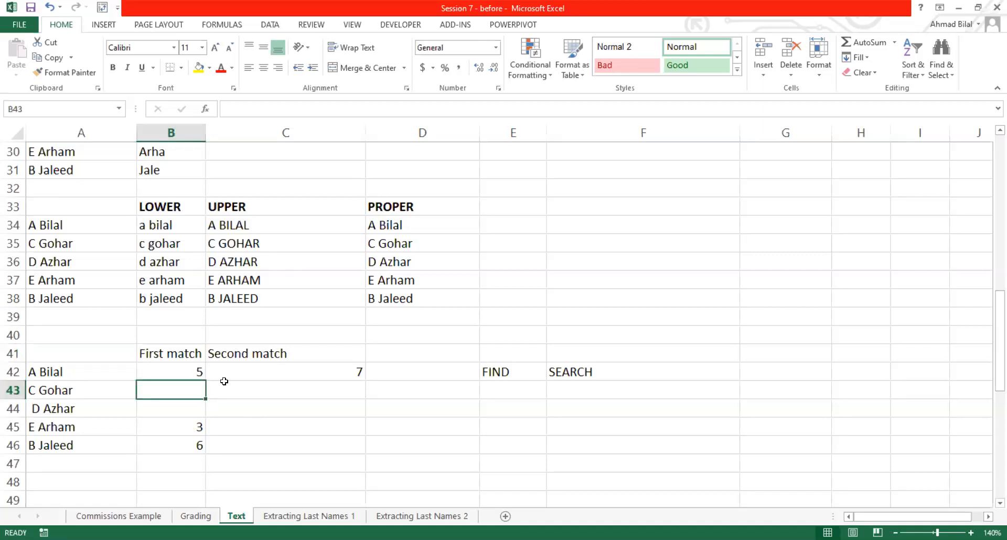
key(BackSpace)
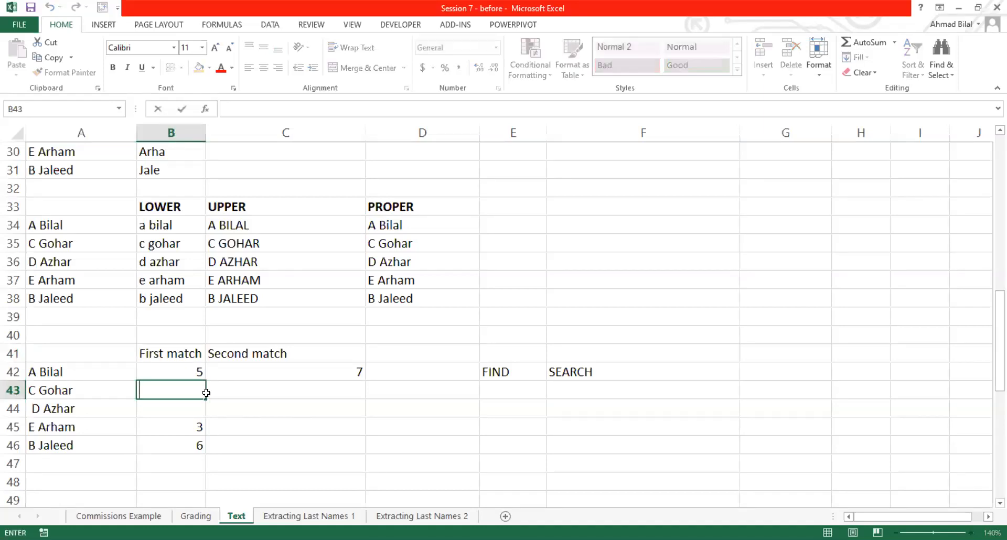
text(=)
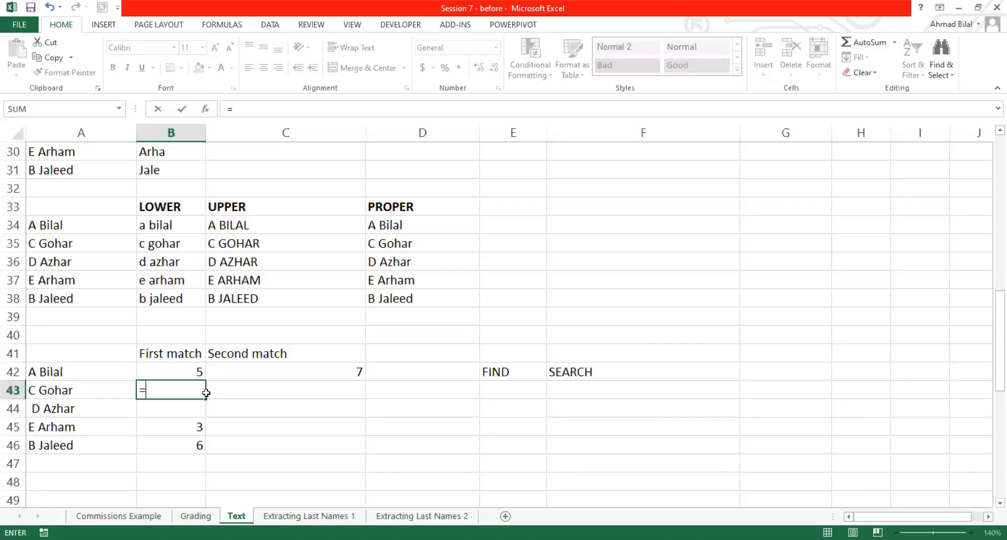
text(FIND("HAR)
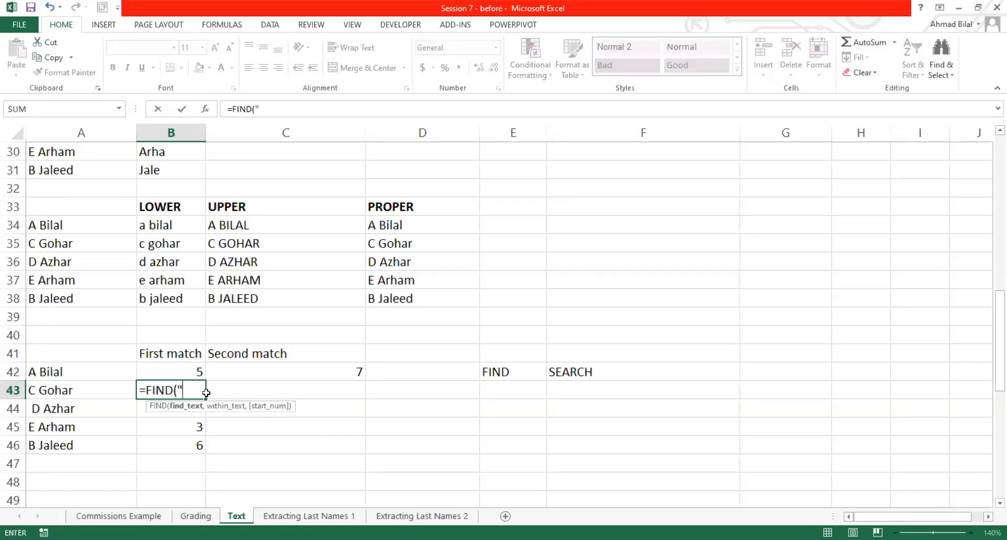
Enter the formula =FIND("har", A43) in cell B43 under First match
key(BackSpace)
key(BackSpace)
key(BackSpace)
text(har")
text(,)
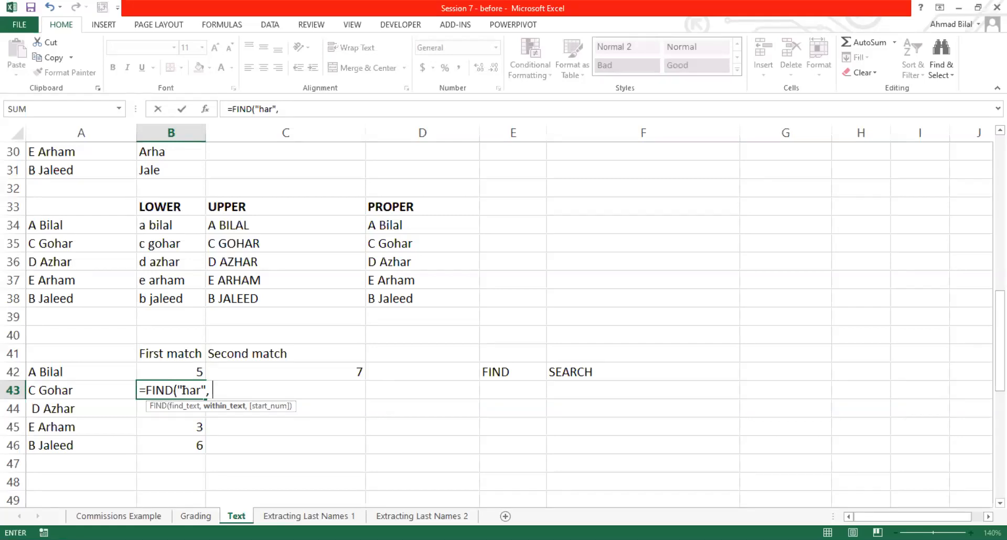
drag(183, 391, 200, 391)
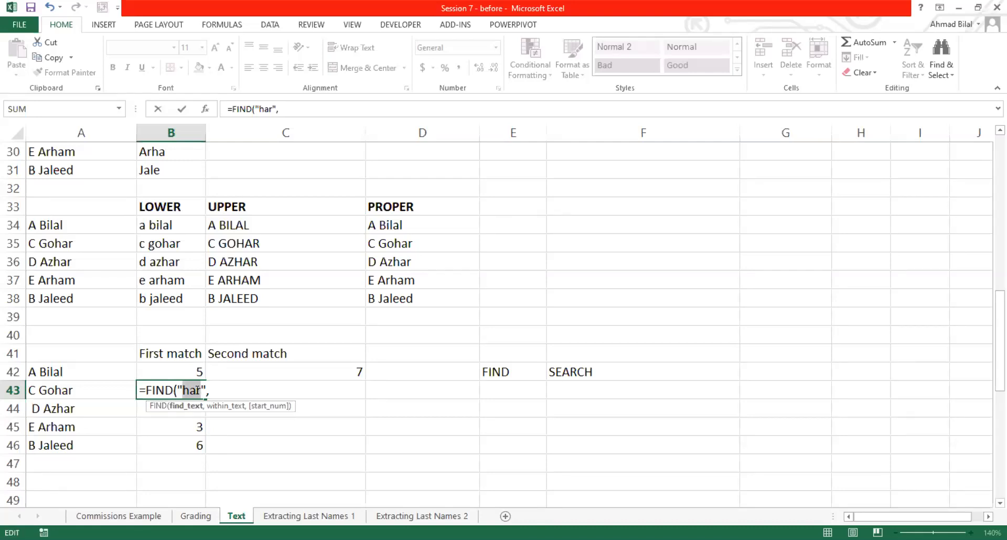
click(218, 388)
click(103, 389)
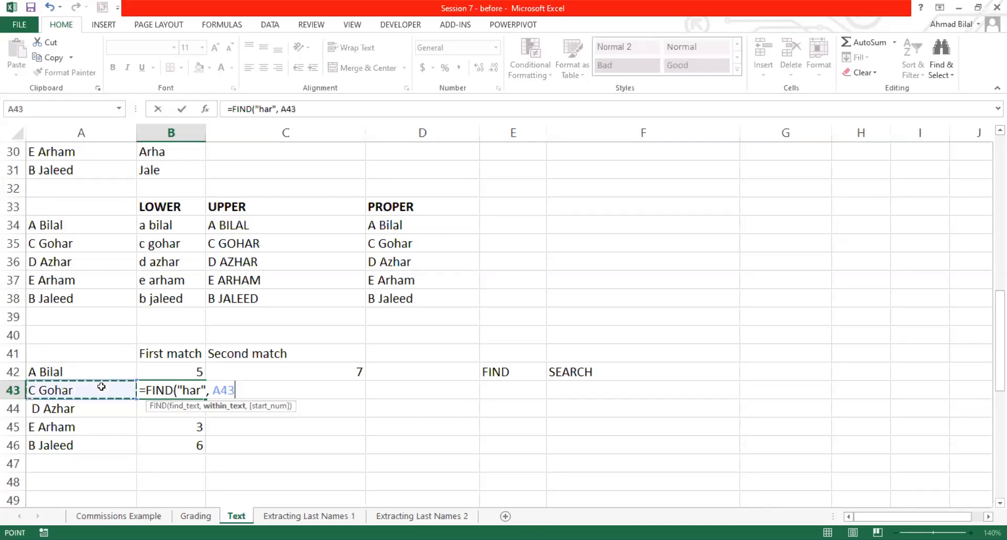
text())
key(Return)
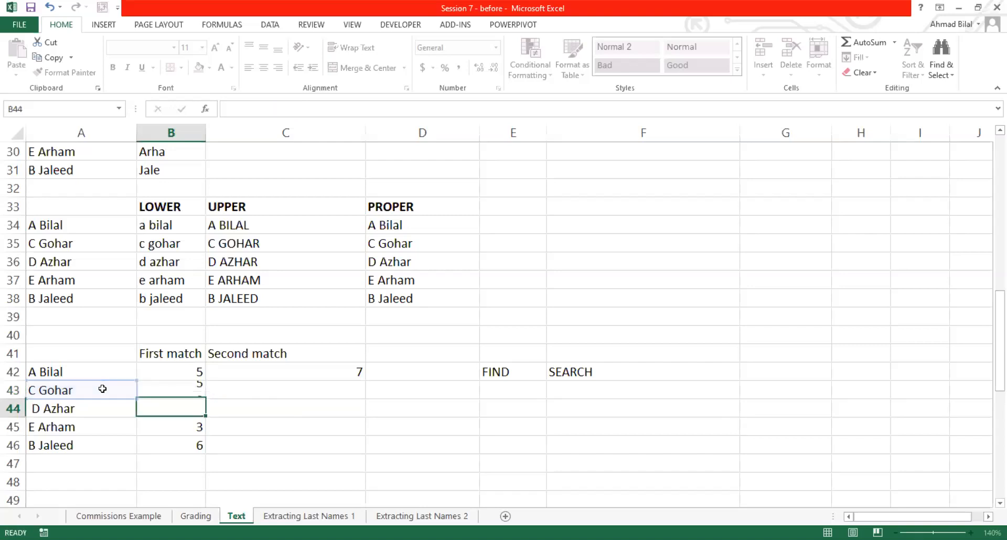
Change the search text in cell B43's FIND formula to "her"
click(183, 387)
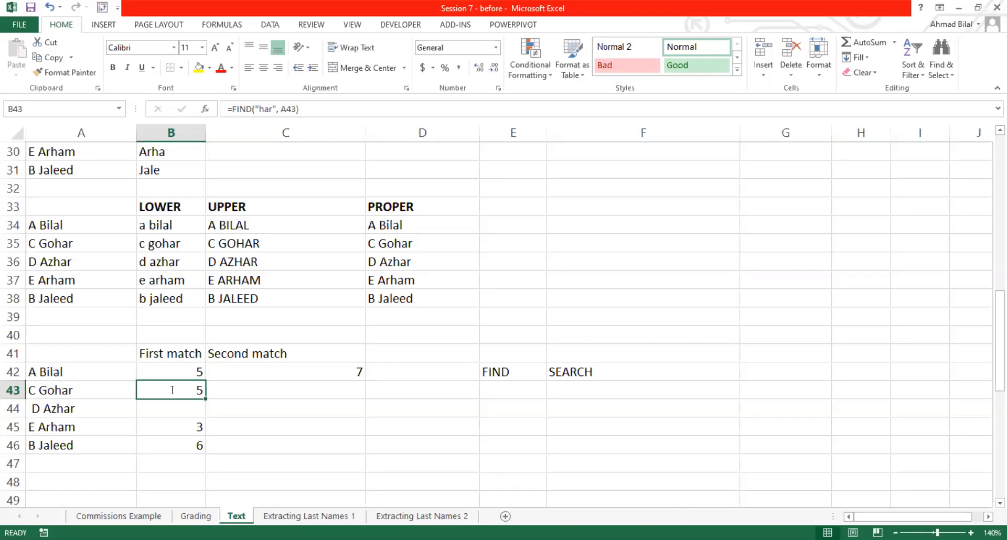
double_click(199, 391)
key(BackSpace)
text(e)
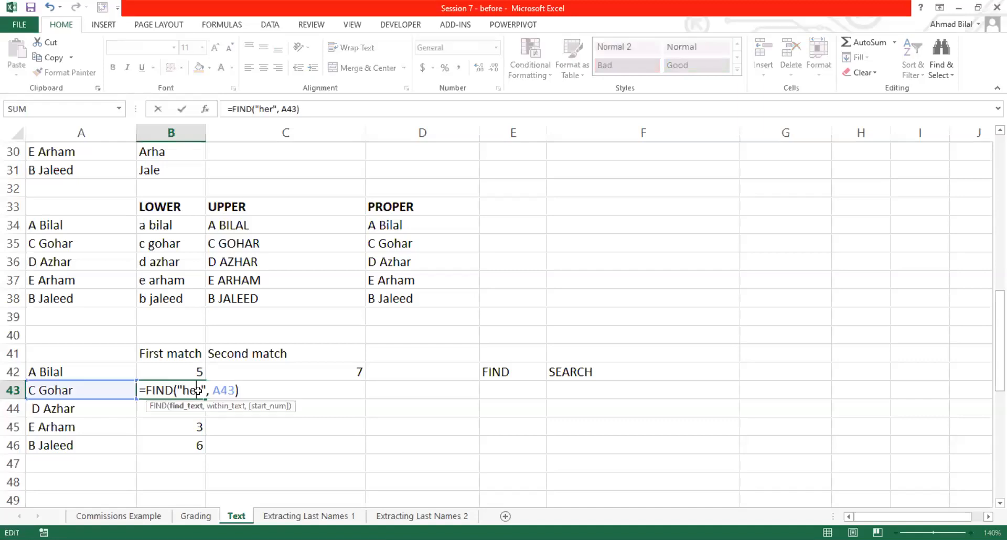
key(Return)
click(196, 388)
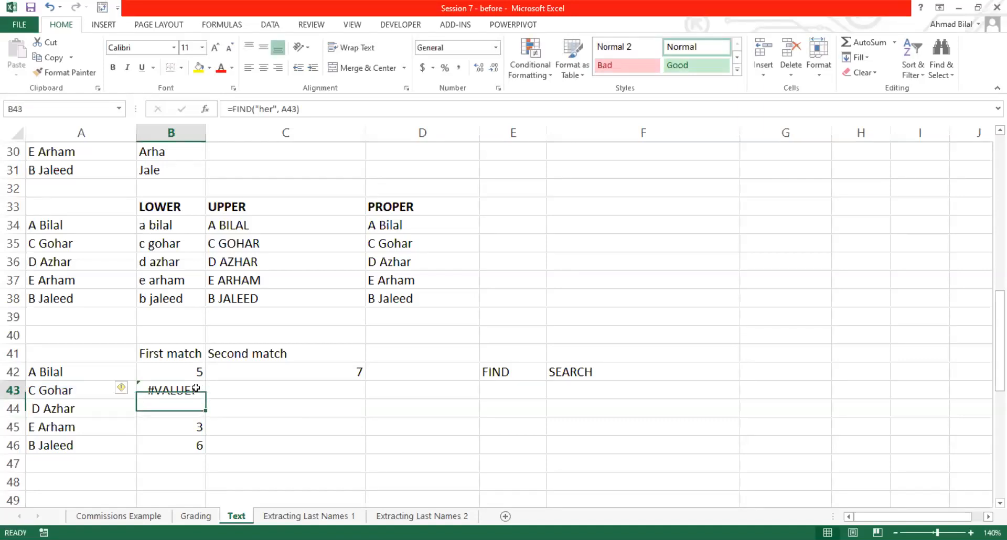
Set the search text in cell B43's FIND formula back to "har"
double_click(196, 388)
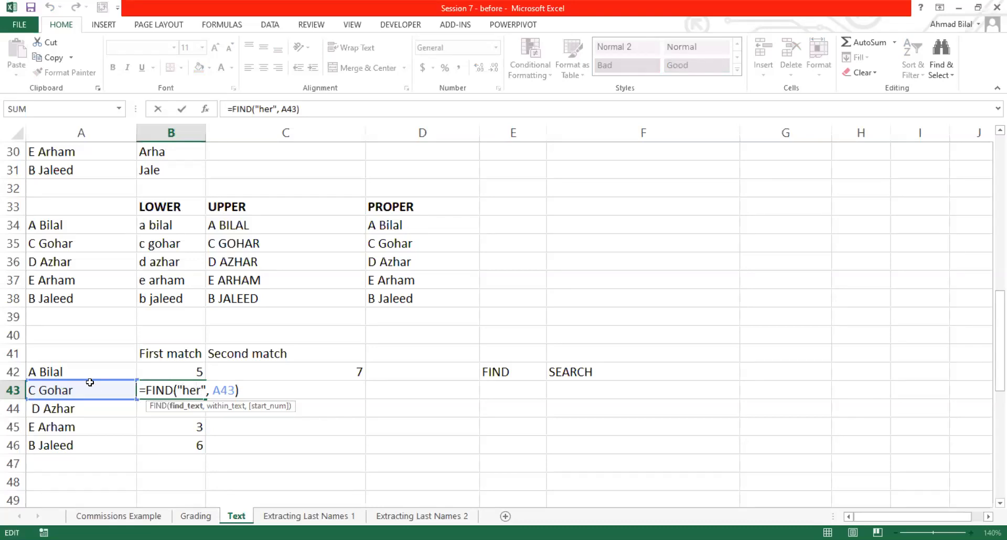
key(BackSpace)
text(a)
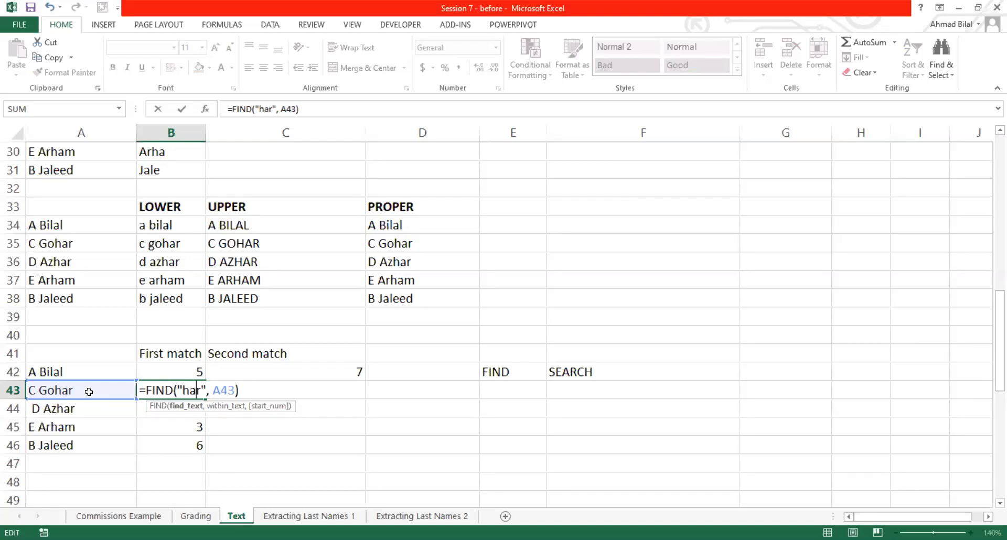
key(Return)
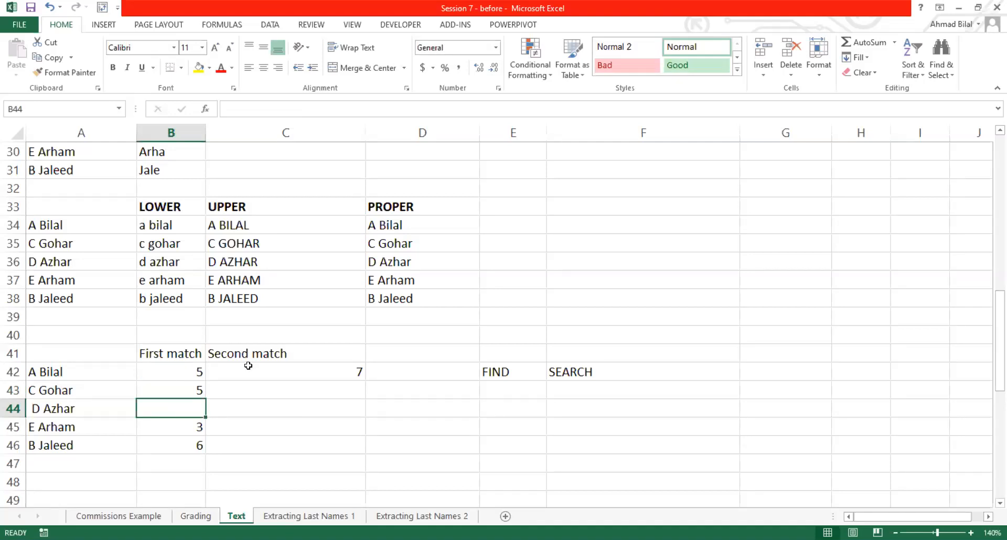
click(186, 390)
double_click(189, 391)
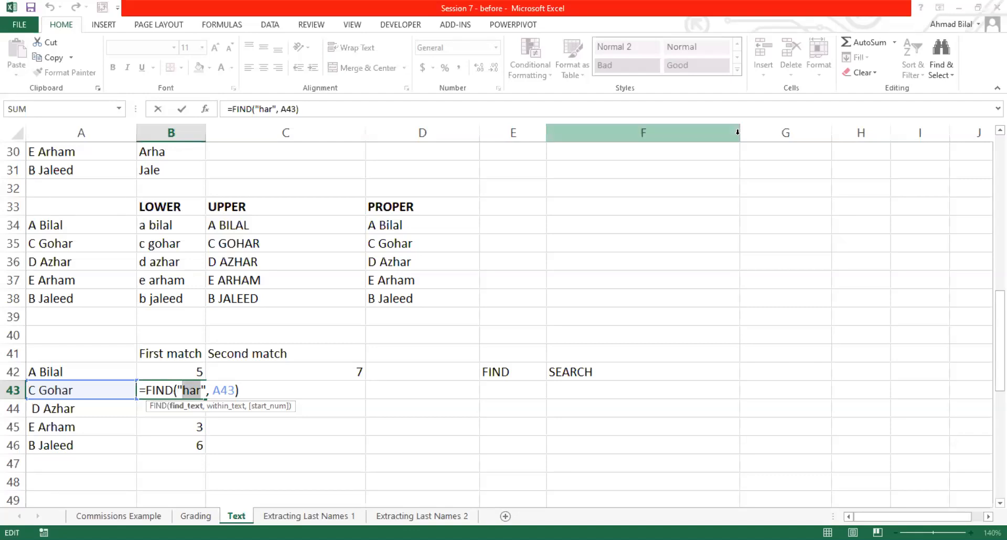
key(Escape)
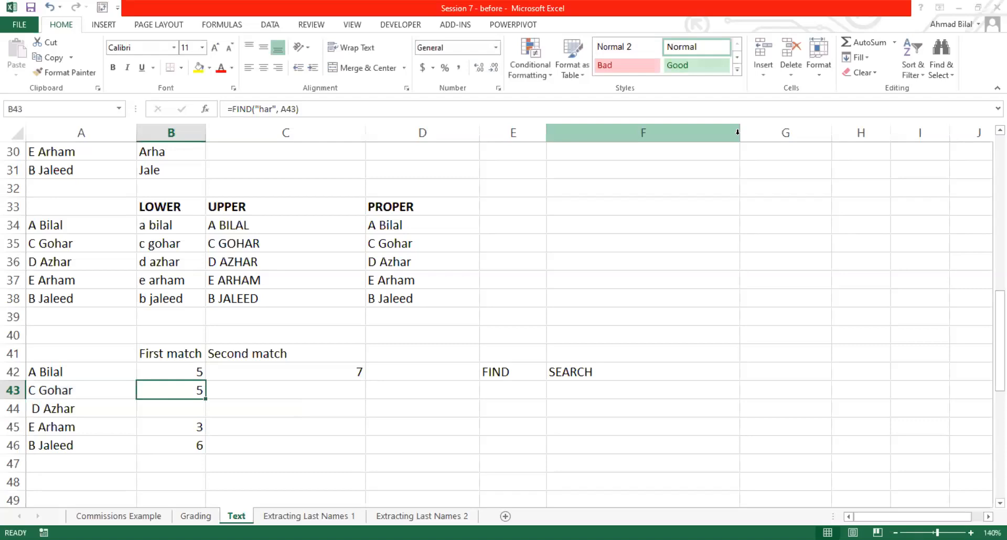
click(325, 303)
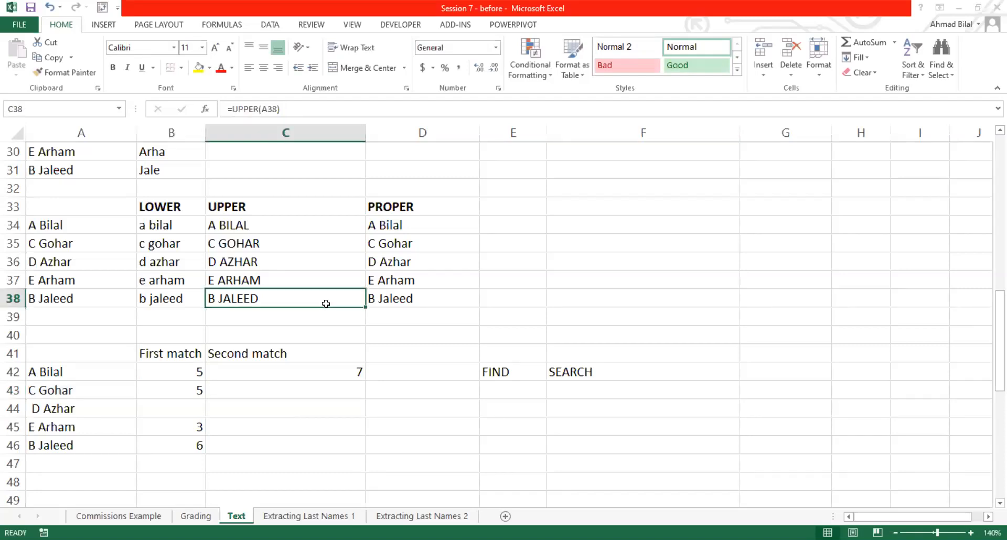
key(alt+Tab)
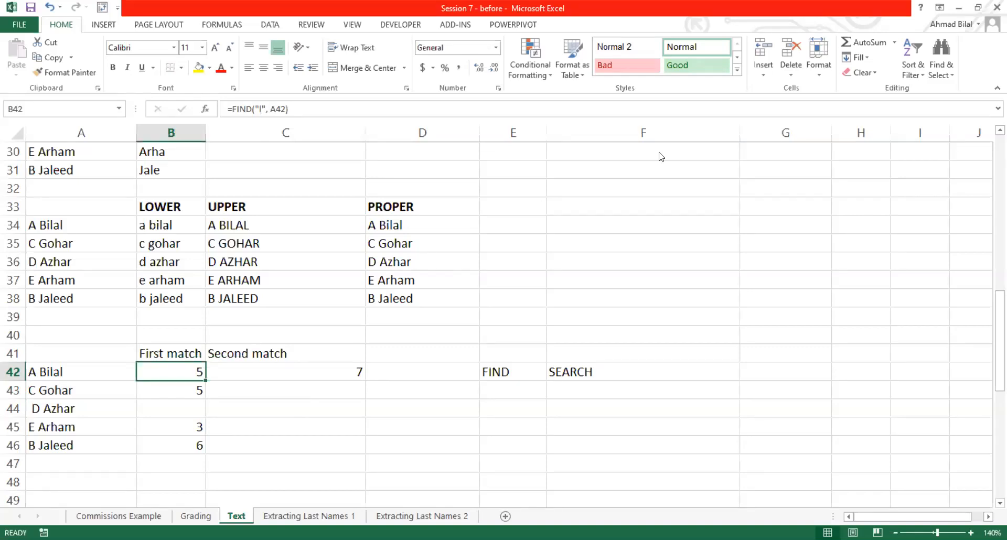
key(alt+Tab)
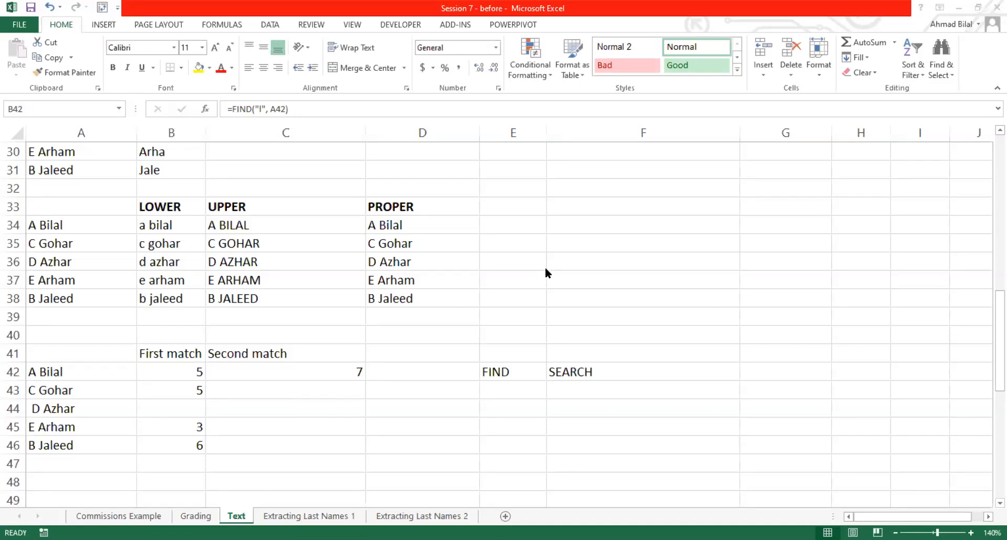
key(alt+Tab)
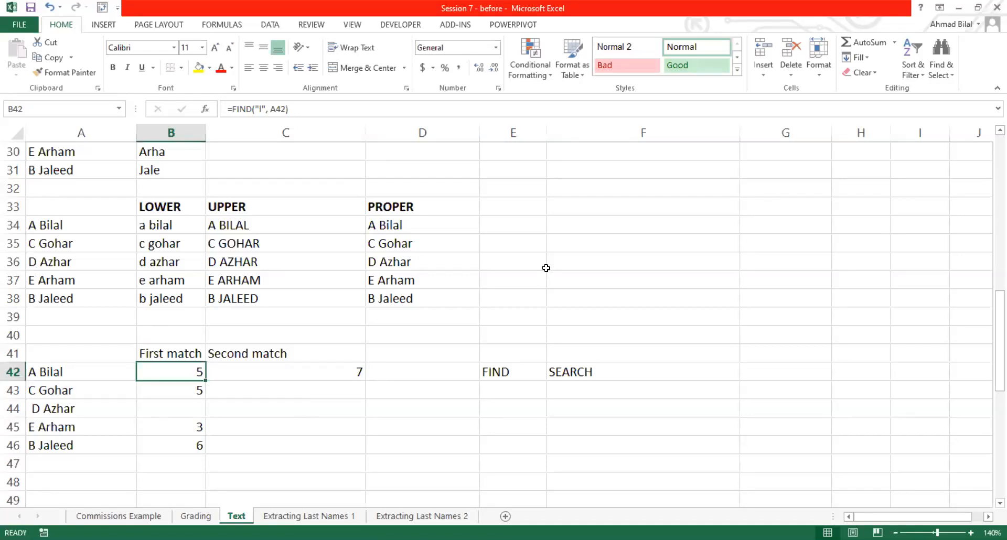
Add the entry "Concatenate" in cell I18, directly above RIGHT in the list of text functions
scroll(573, 246, up, 7)
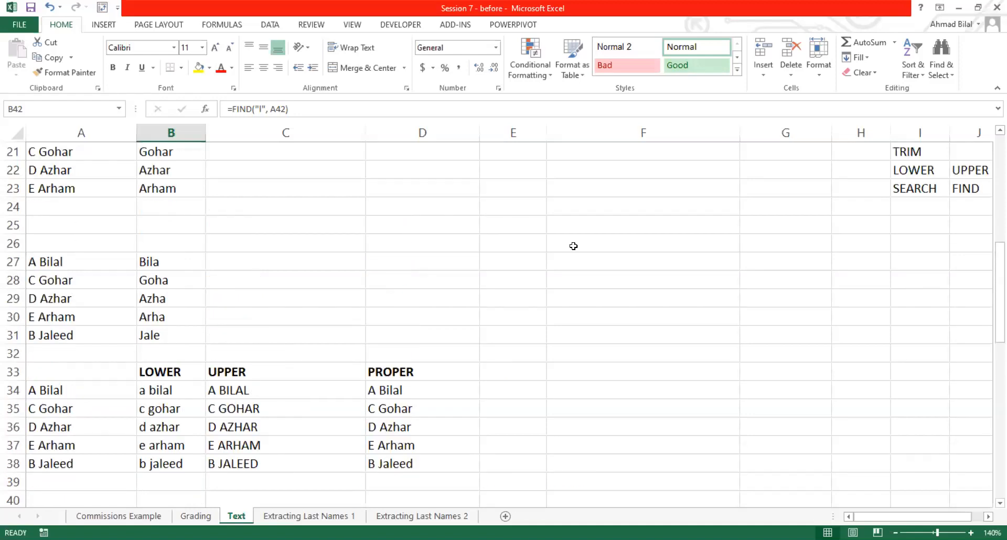
scroll(574, 246, up, 3)
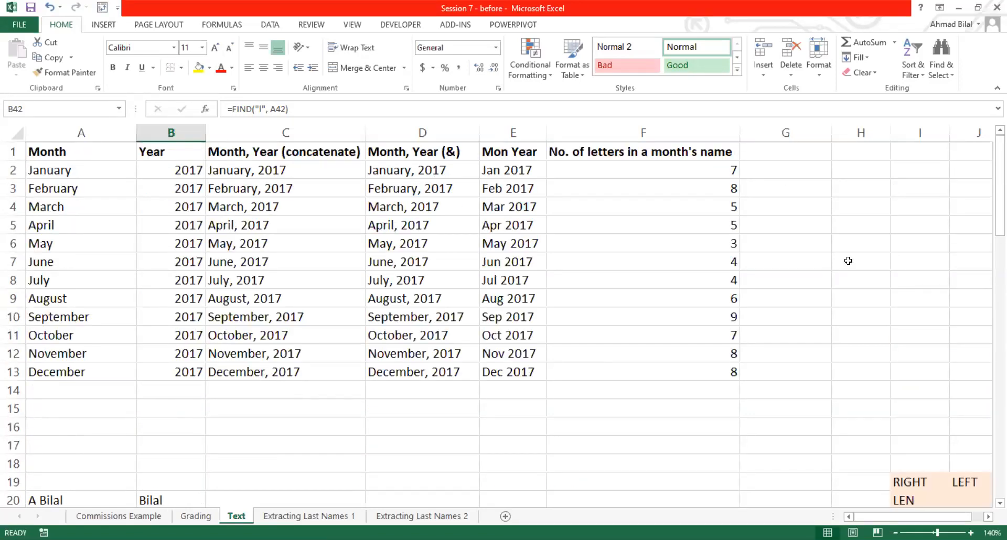
scroll(849, 260, down, 1)
scroll(848, 261, down, 1)
scroll(848, 261, up, 1)
click(920, 405)
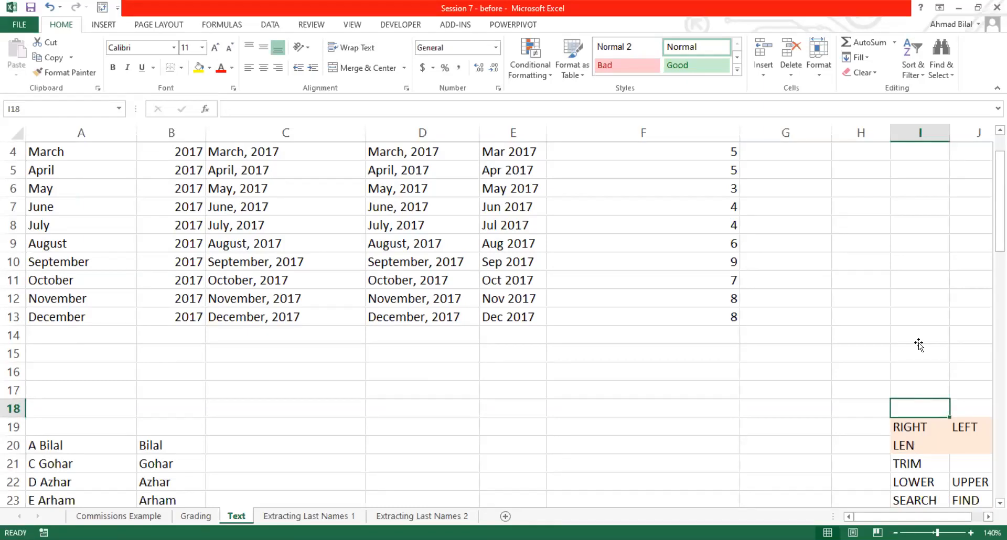
text(concatenate)
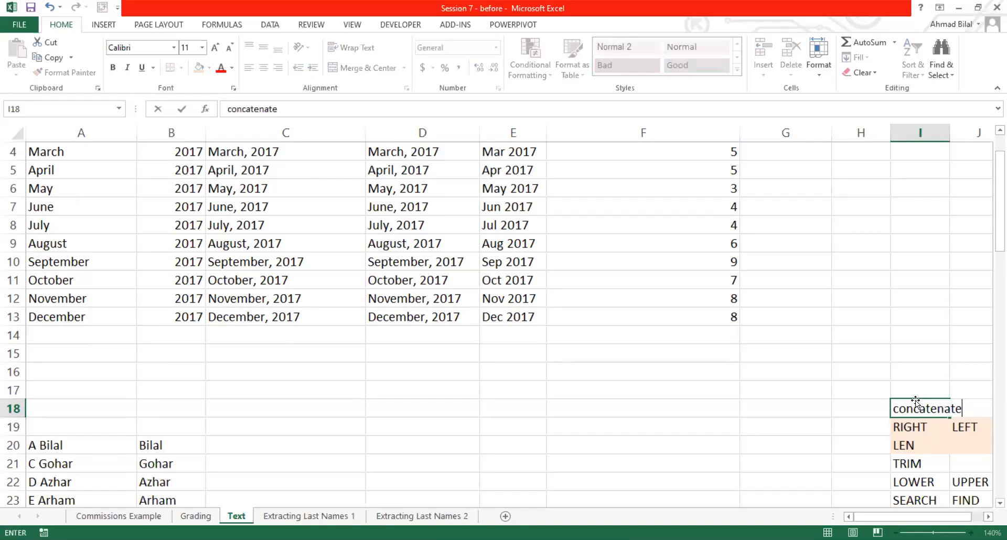
key(Escape)
text(Co)
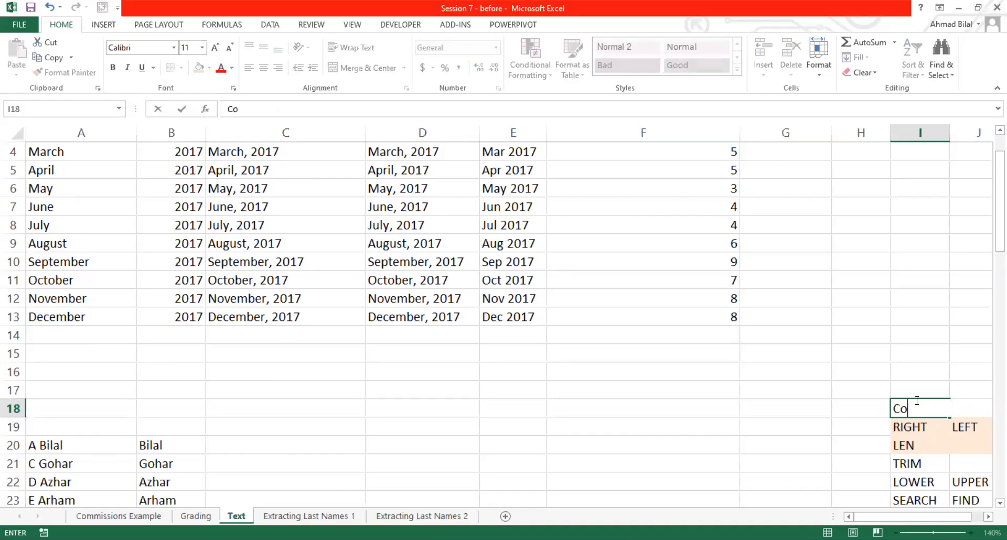
text(ncatenate)
key(Return)
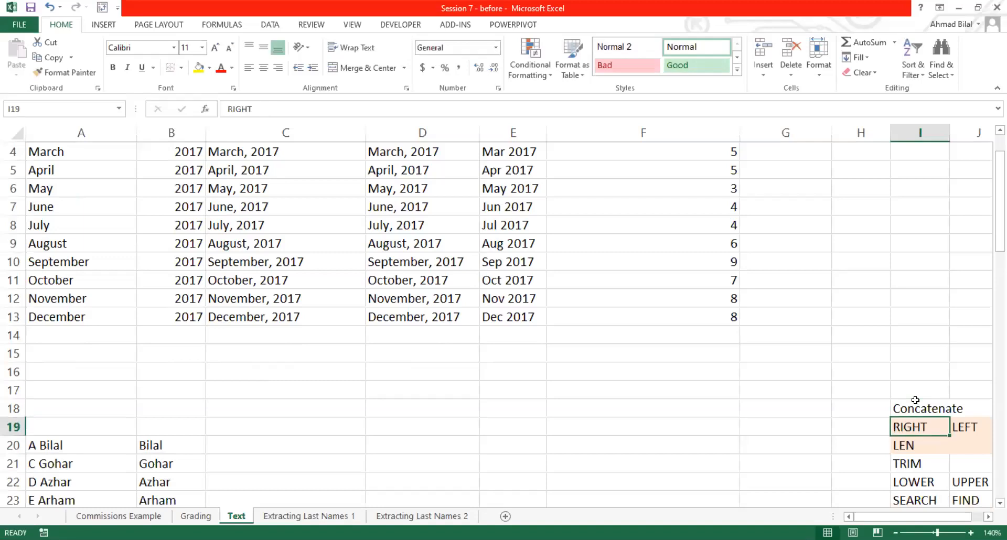
key(Right)
key(Right)
key(Right)
key(Left)
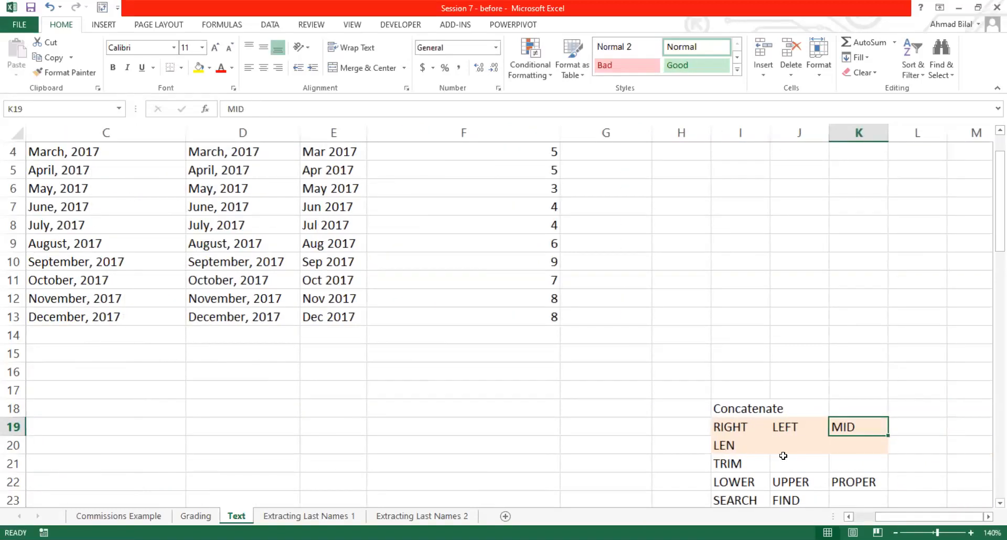
click(756, 464)
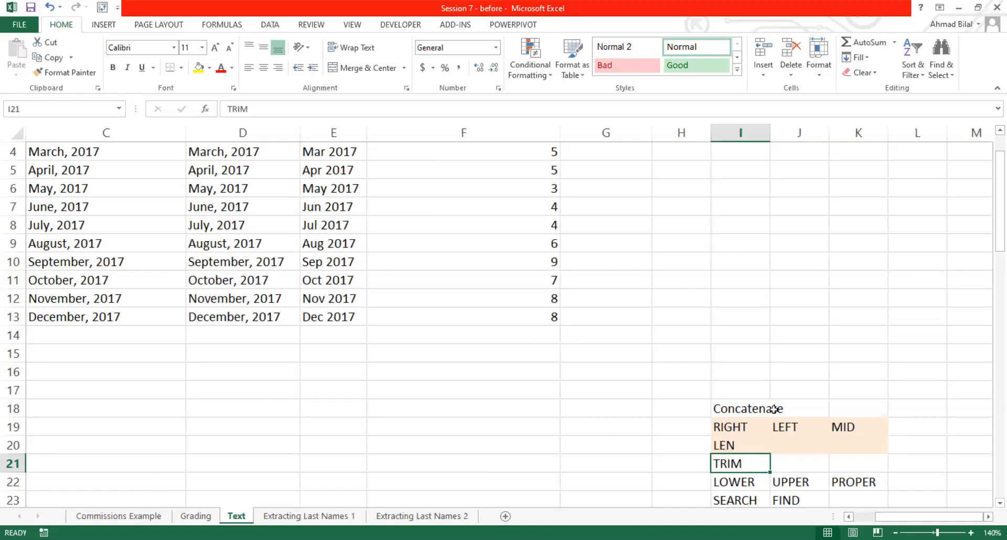
Enter the sample number 413213 in cell H2
scroll(720, 330, up, 1)
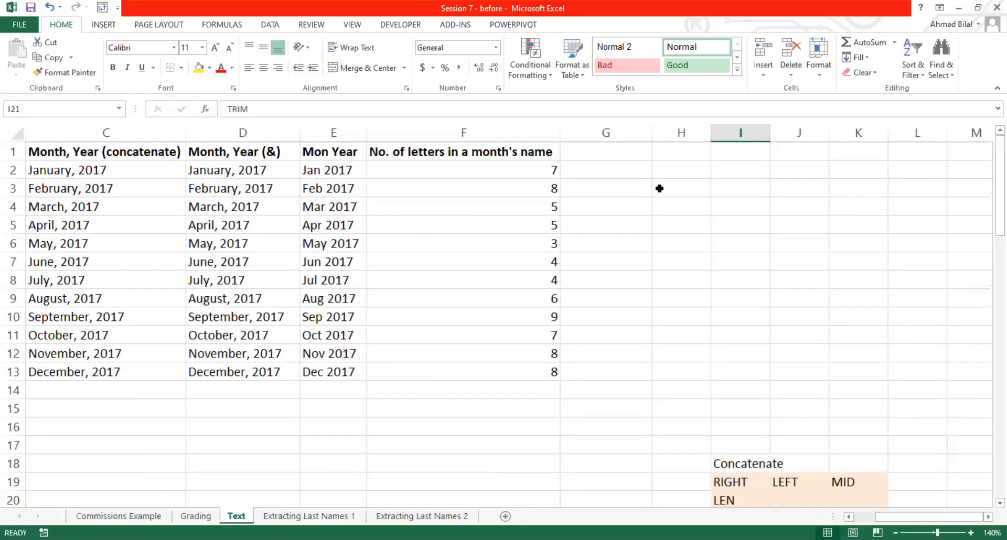
click(674, 181)
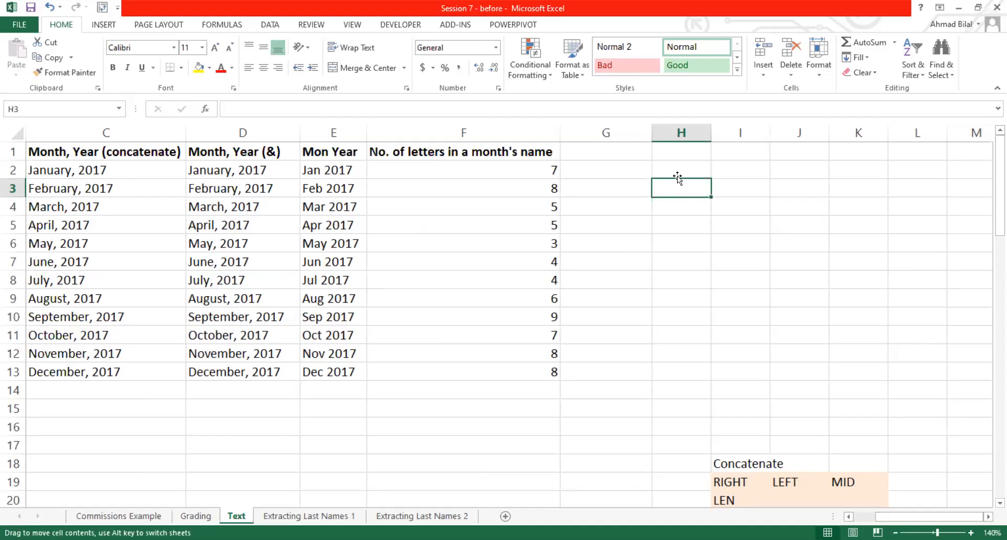
click(691, 170)
text(413213)
key(Tab)
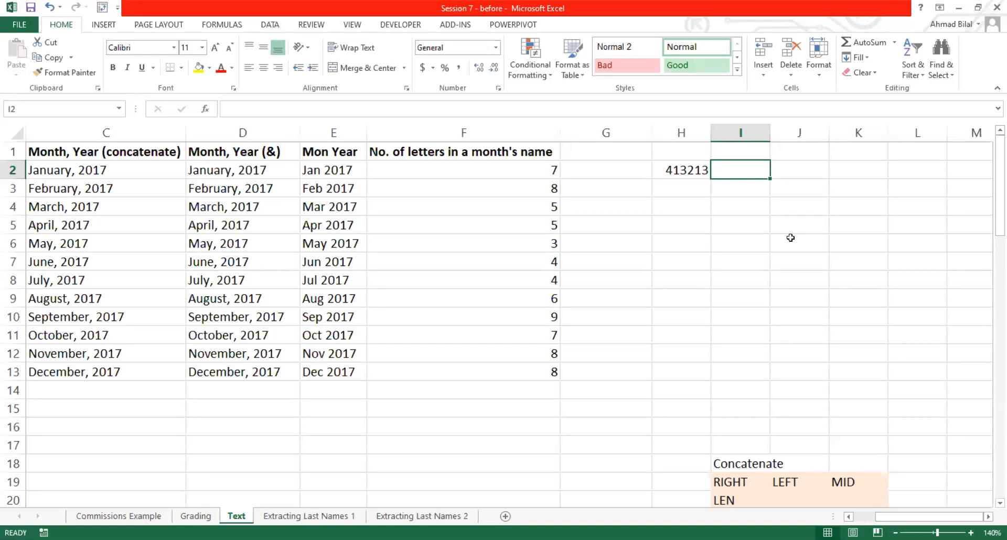
Enter a SEARCH formula in cell I2 that looks for 3 within cell H2
text(=search(")
key(BackSpace)
text(3)
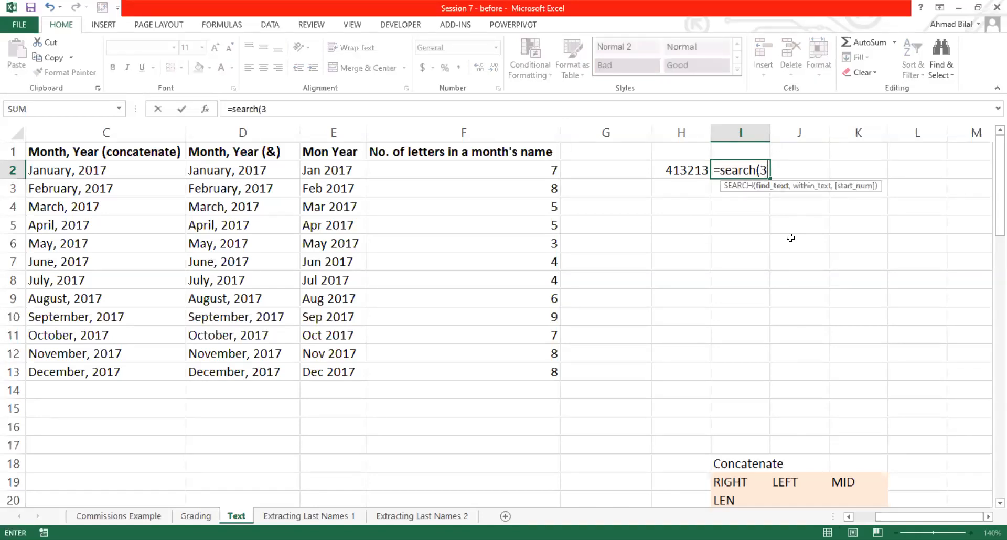
text(,)
click(698, 169)
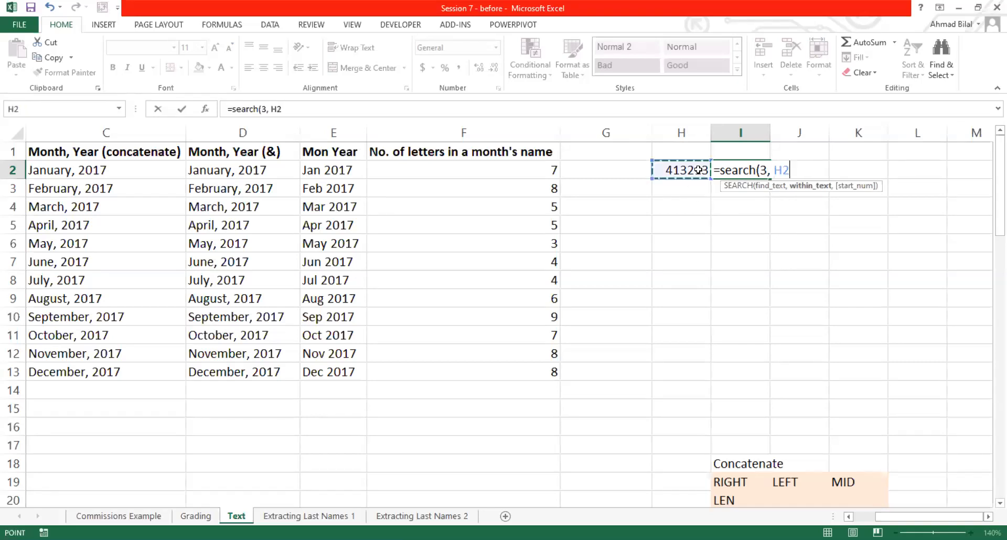
text())
key(Return)
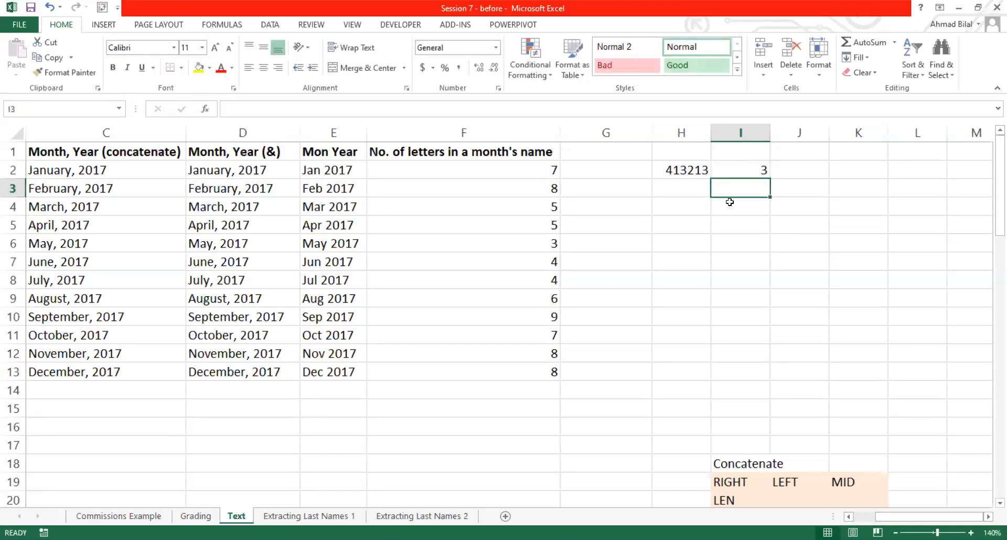
Change the search value in cell I2's SEARCH formula to 2
double_click(757, 168)
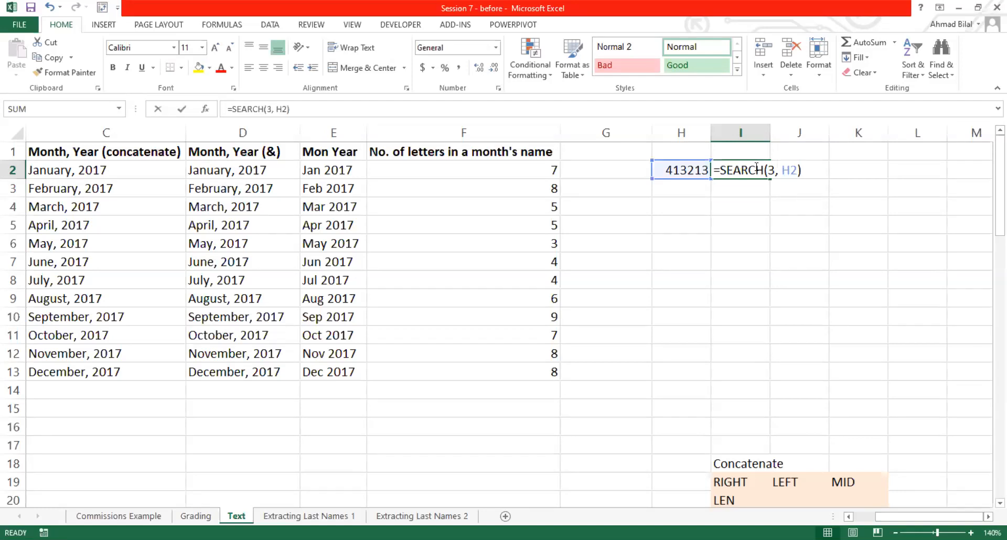
click(782, 169)
key(BackSpace)
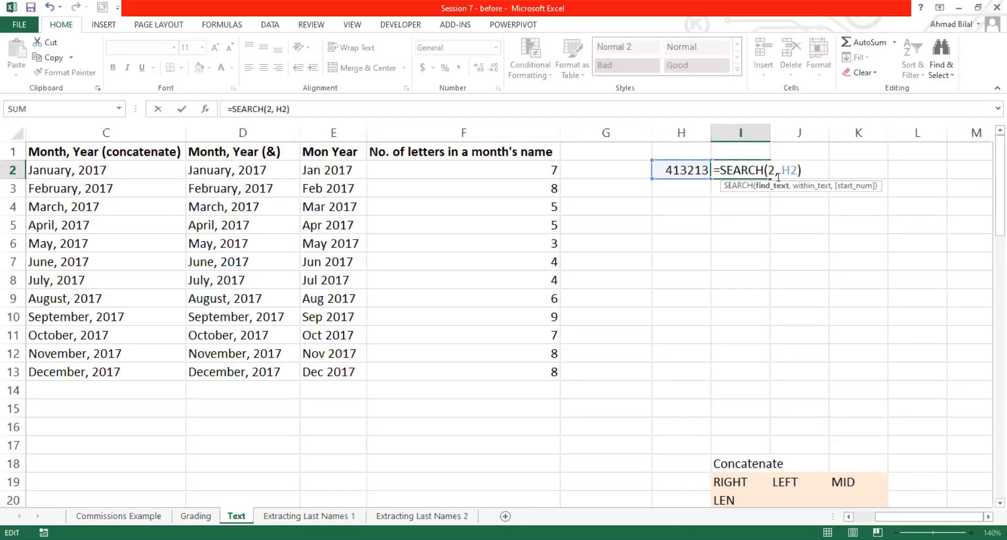
key(Return)
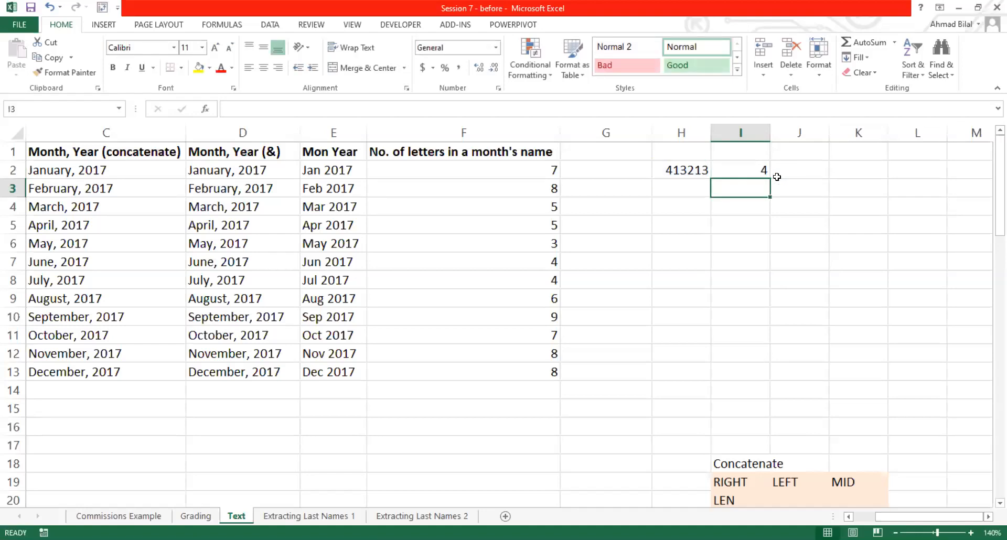
Apply the comma style number format to the sample number in cell H2
click(703, 164)
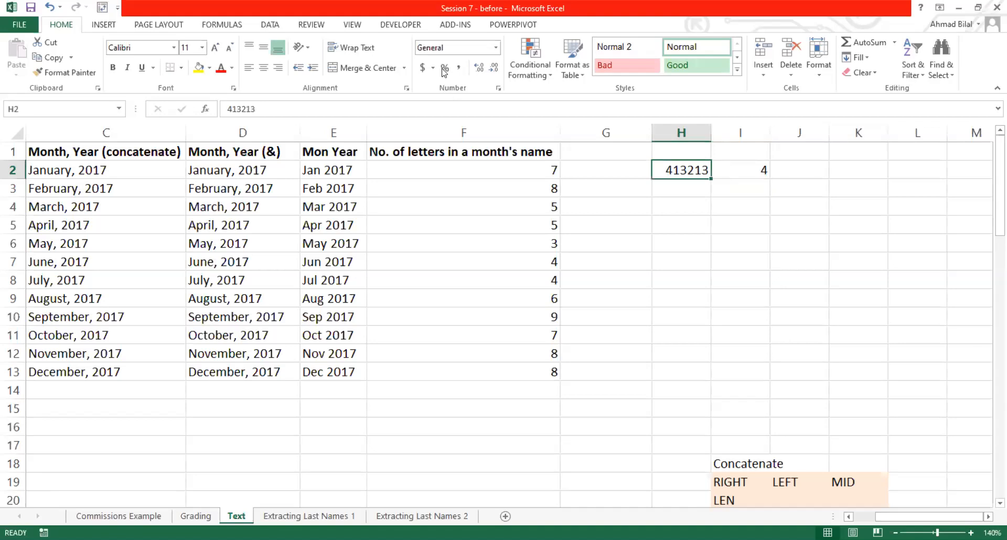
click(460, 68)
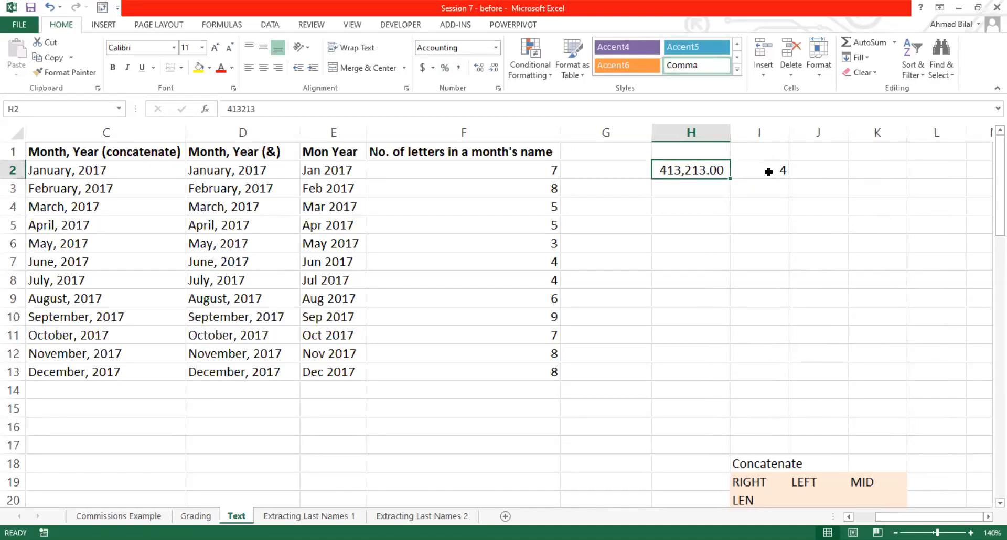
Change the search value in cell I2's SEARCH formula to 0
double_click(769, 172)
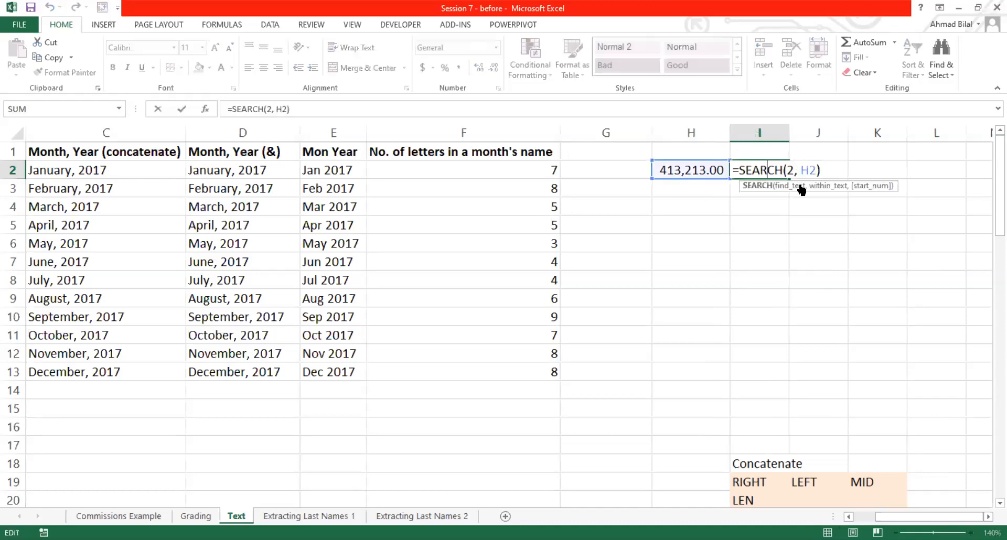
click(800, 187)
text(0)
key(Return)
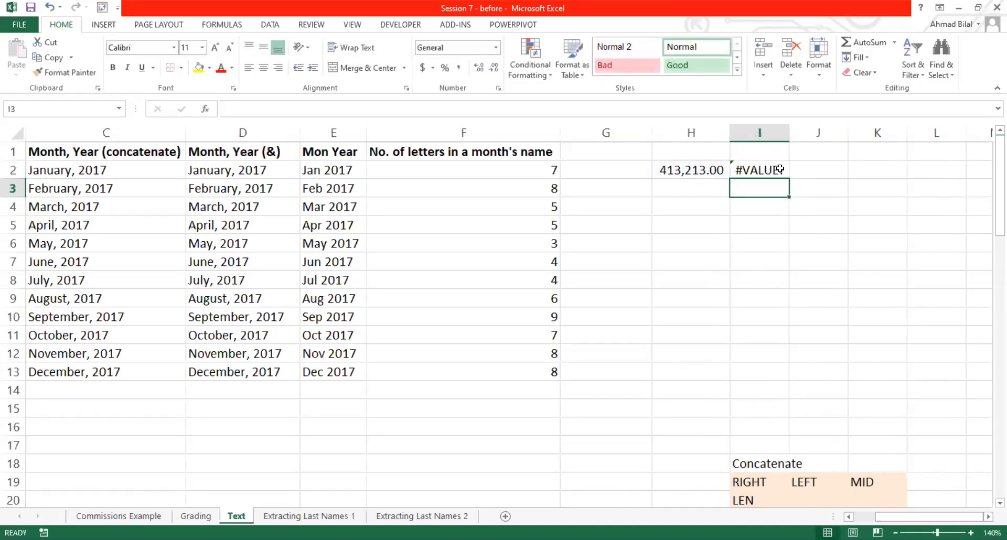
double_click(798, 169)
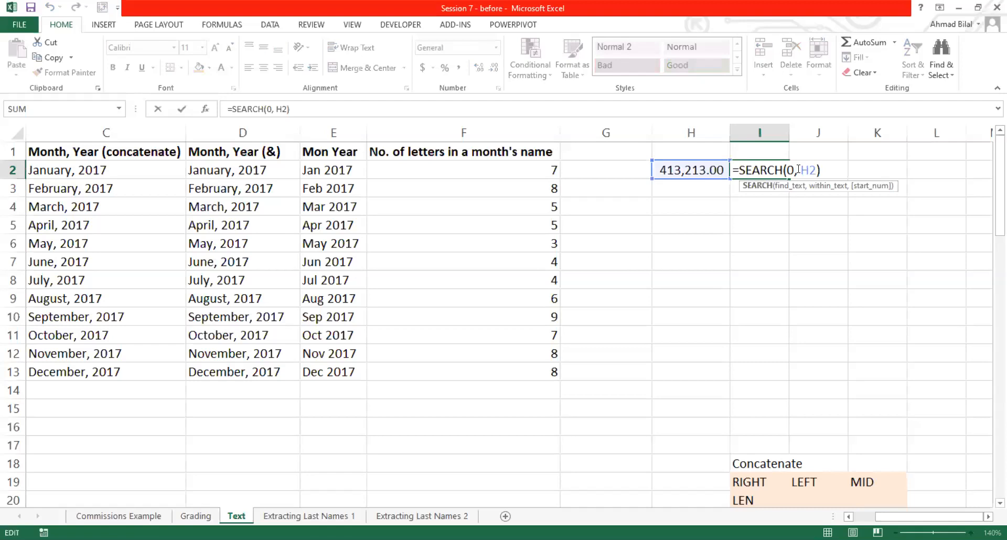
click(798, 168)
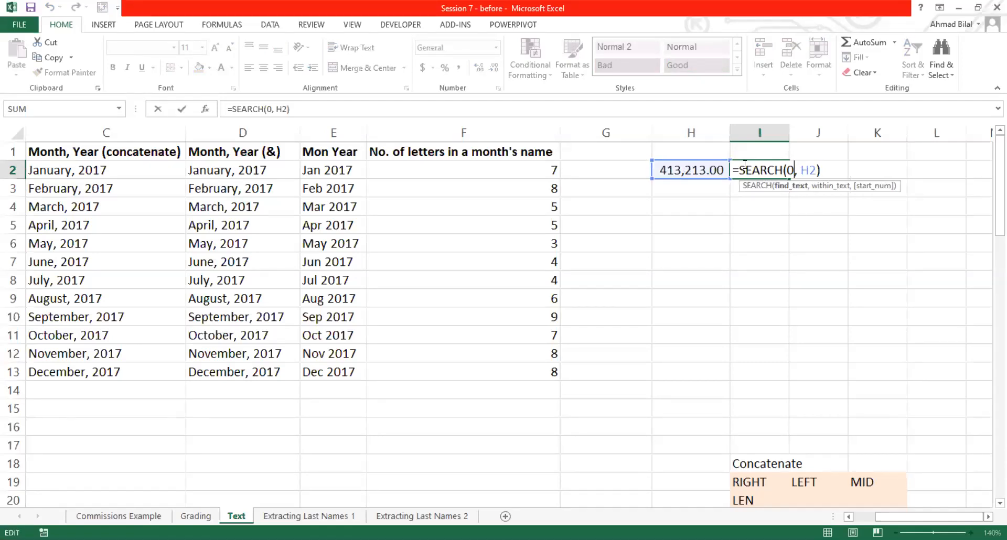
key(ctrl+Return)
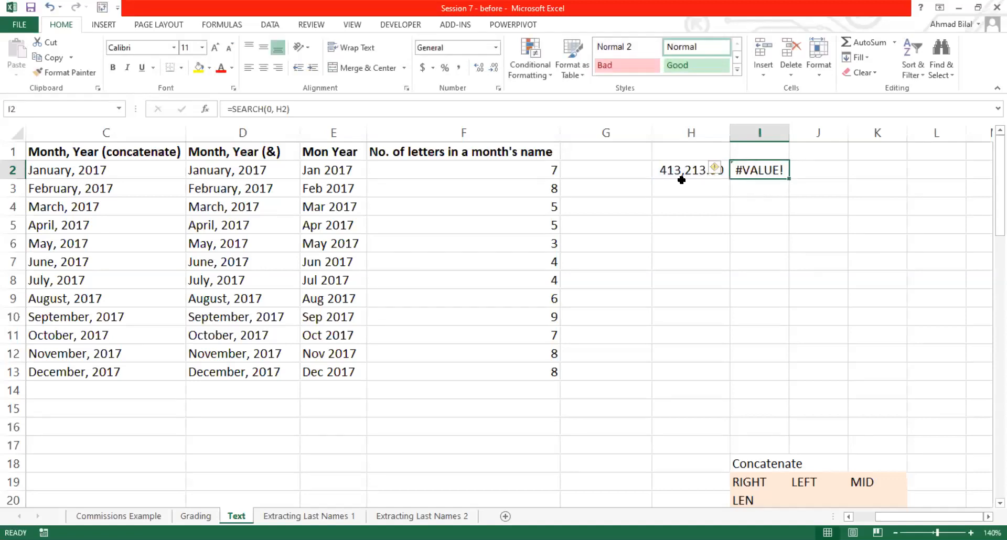
Add a decimal to the sample number in cell H2, making it 413213.4
click(685, 176)
key(F2)
text(.4)
key(Return)
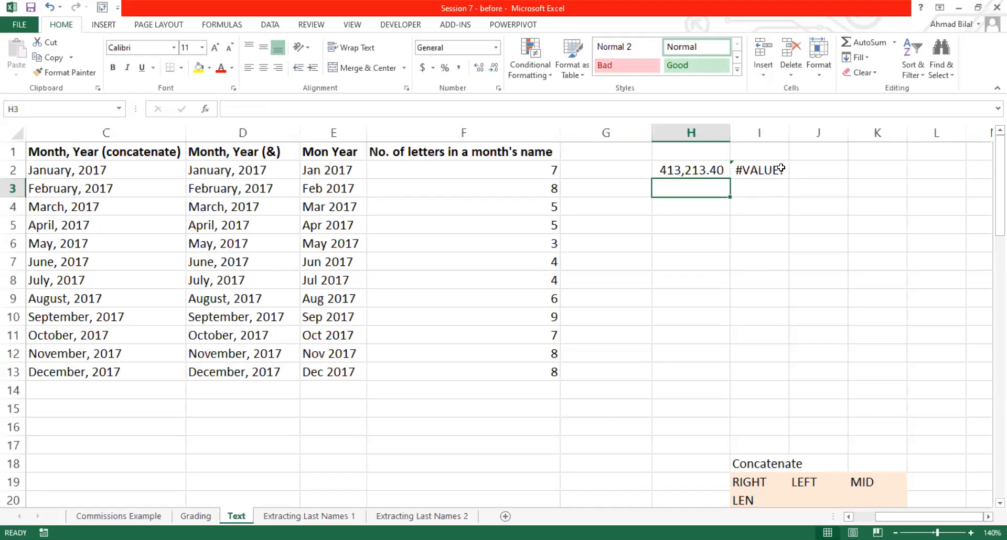
Extend the sample number in cell H2 to 413213.405 and check the SEARCH formula in I2 against it
click(724, 170)
key(F2)
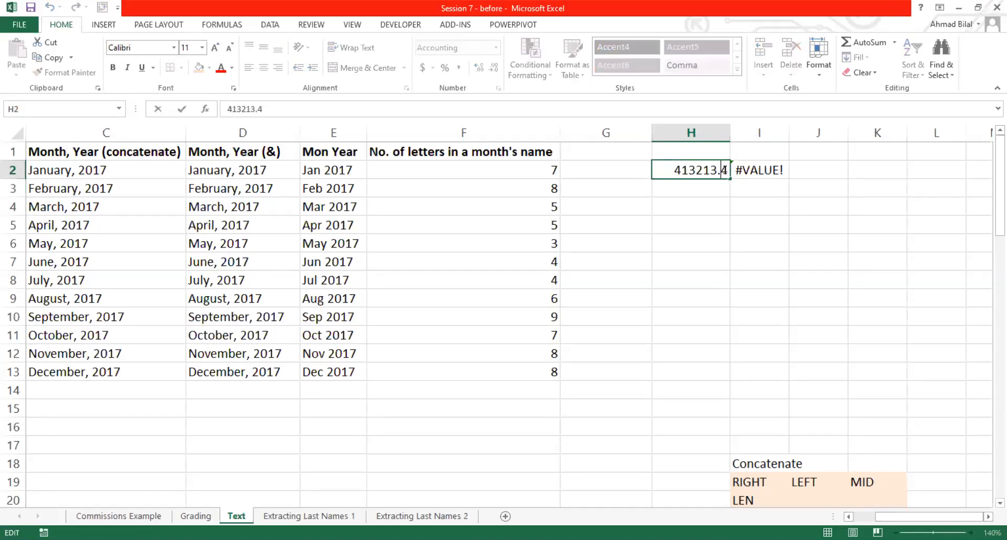
text(1)
key(Return)
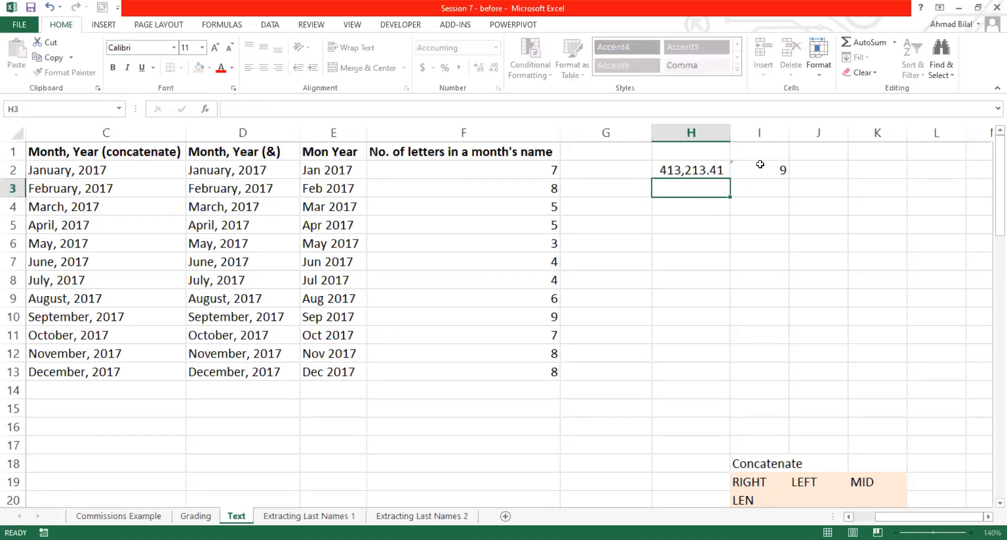
click(732, 169)
double_click(722, 169)
click(764, 169)
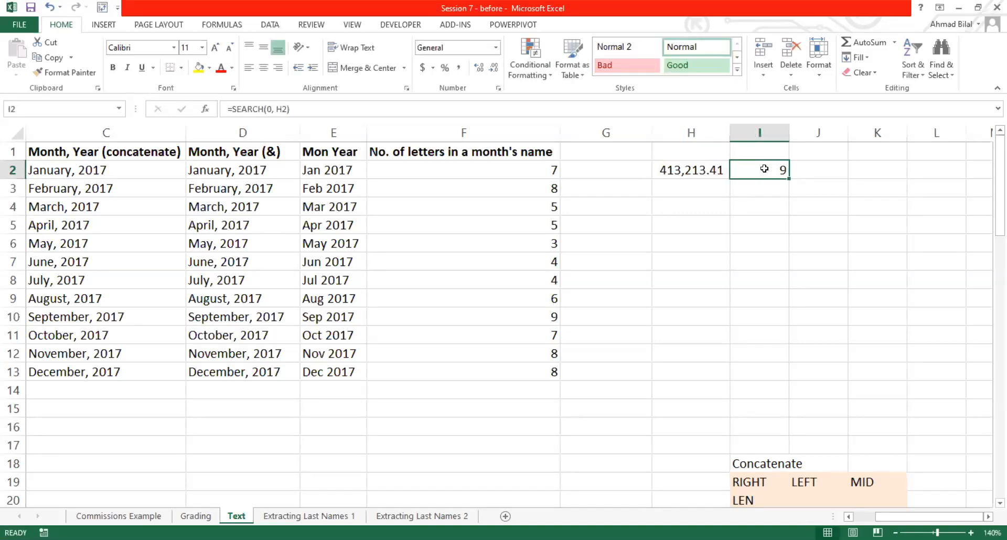
double_click(764, 169)
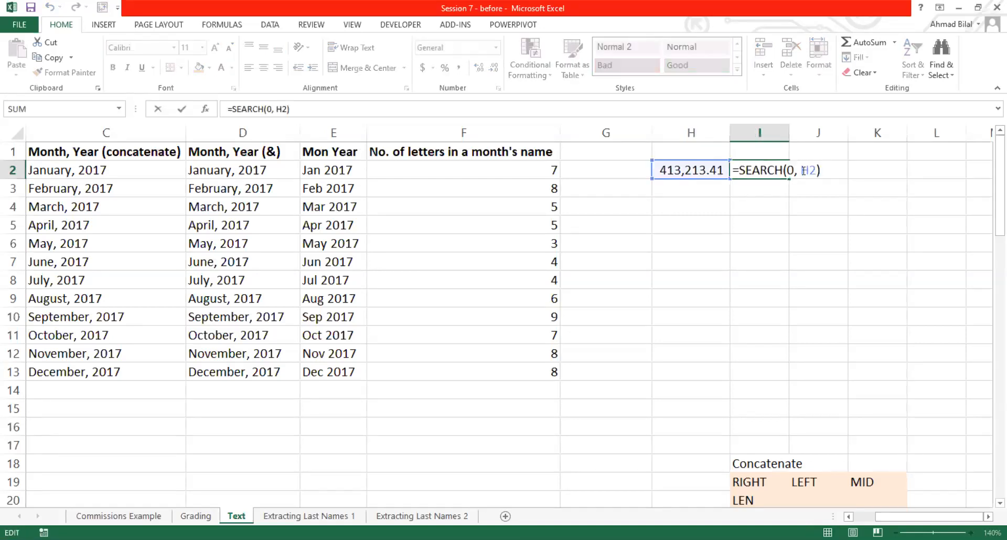
key(ctrl+Return)
click(714, 169)
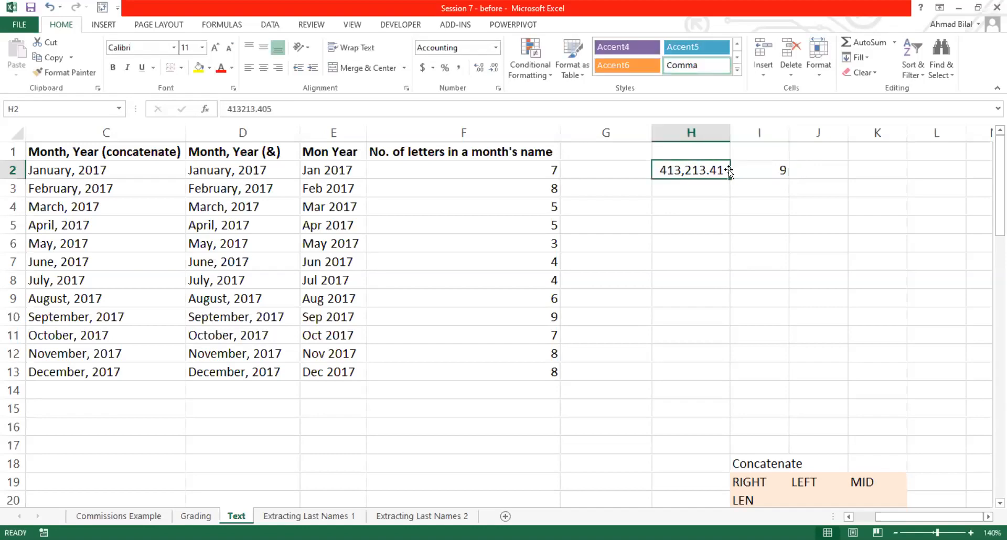
Clear the sample number and SEARCH formula from H2:I2 and review the list of text functions below
drag(729, 169, 761, 169)
key(Delete)
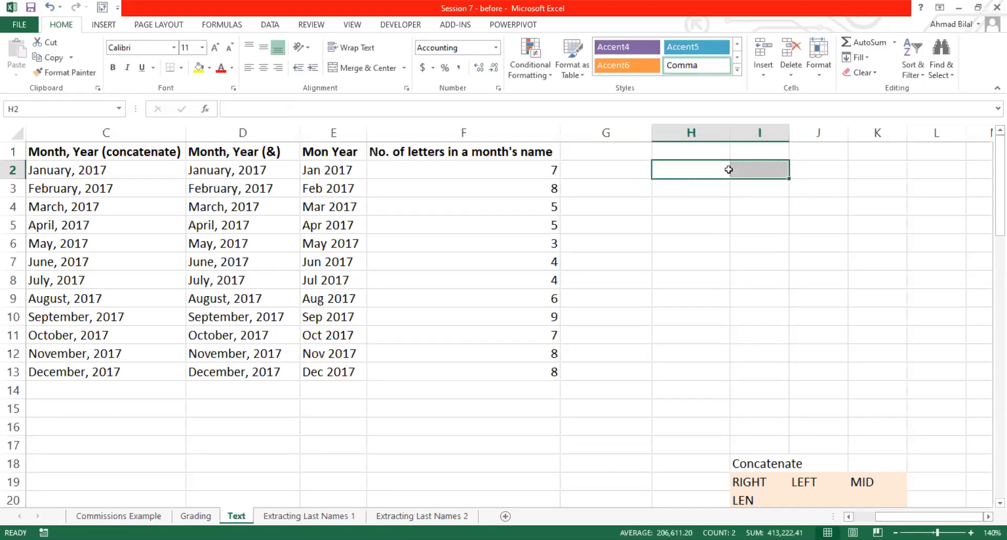
scroll(764, 356, down, 2)
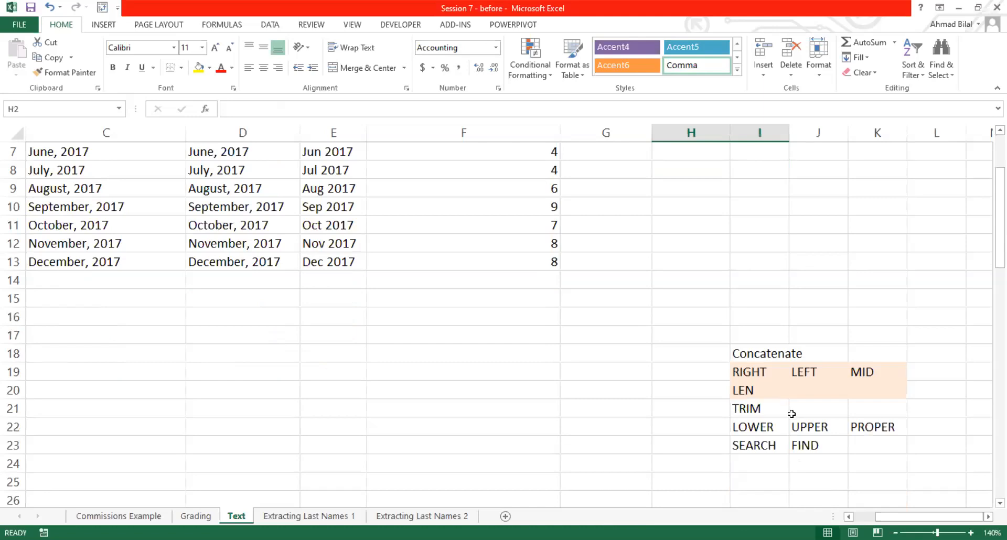
click(806, 445)
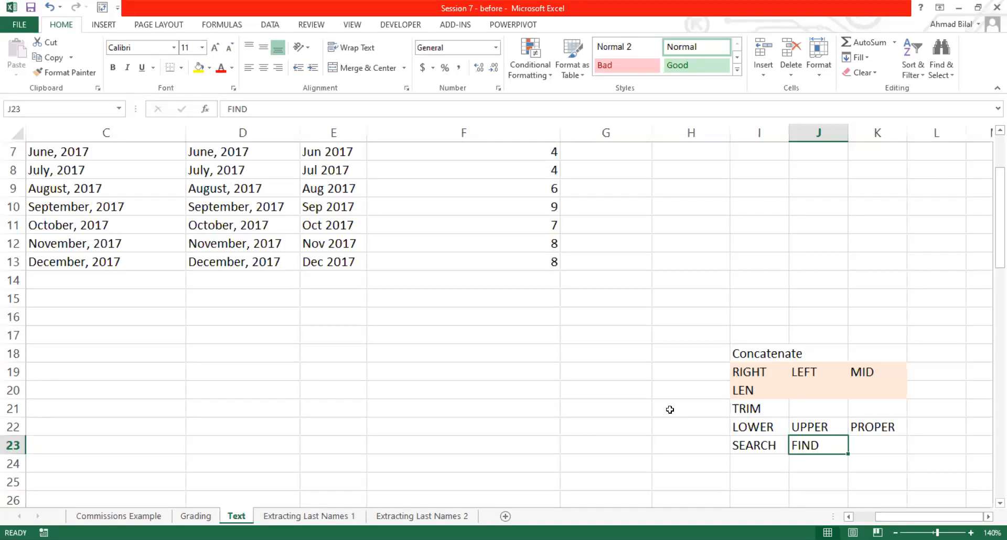
click(749, 393)
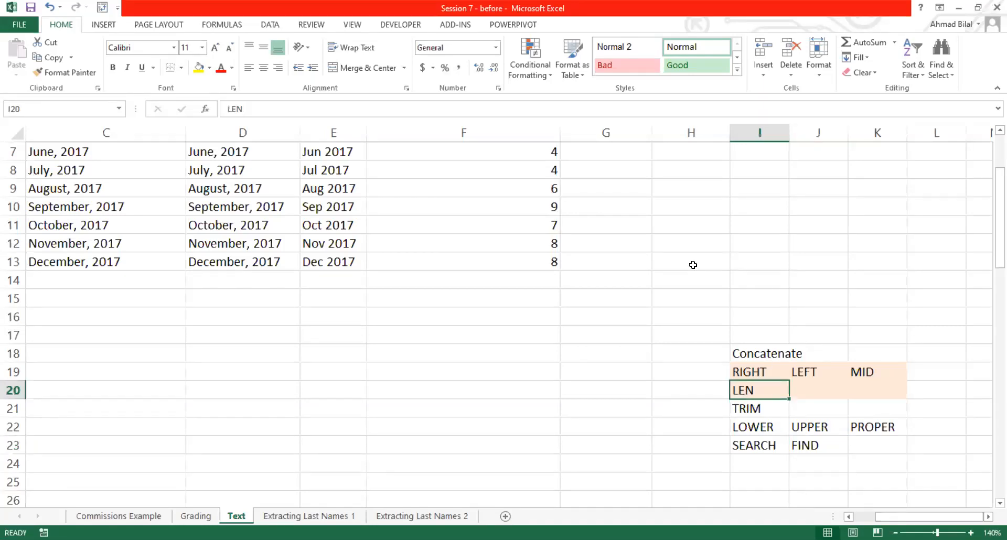
Enter the sample number 213,213 in cell H2
scroll(694, 265, up, 2)
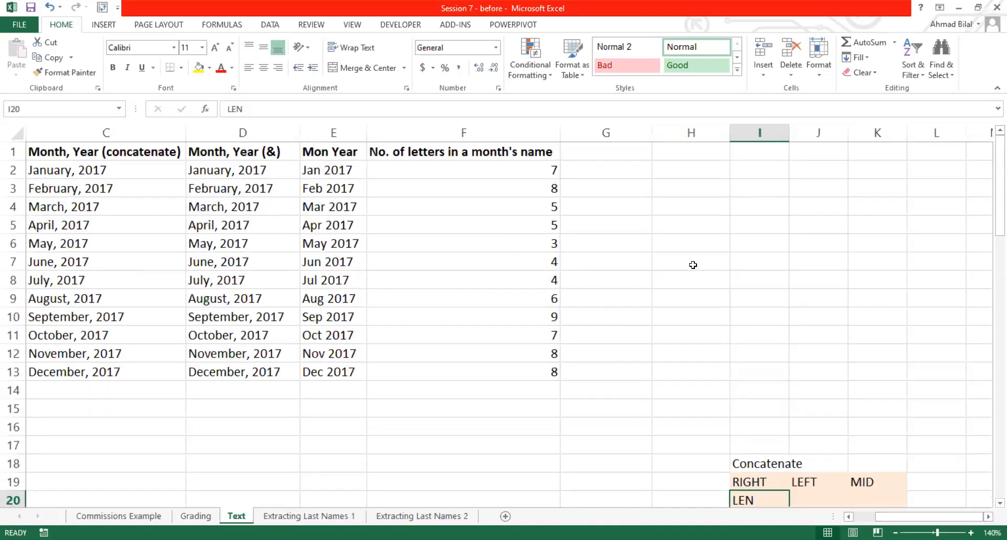
click(678, 169)
text(213,213)
key(Return)
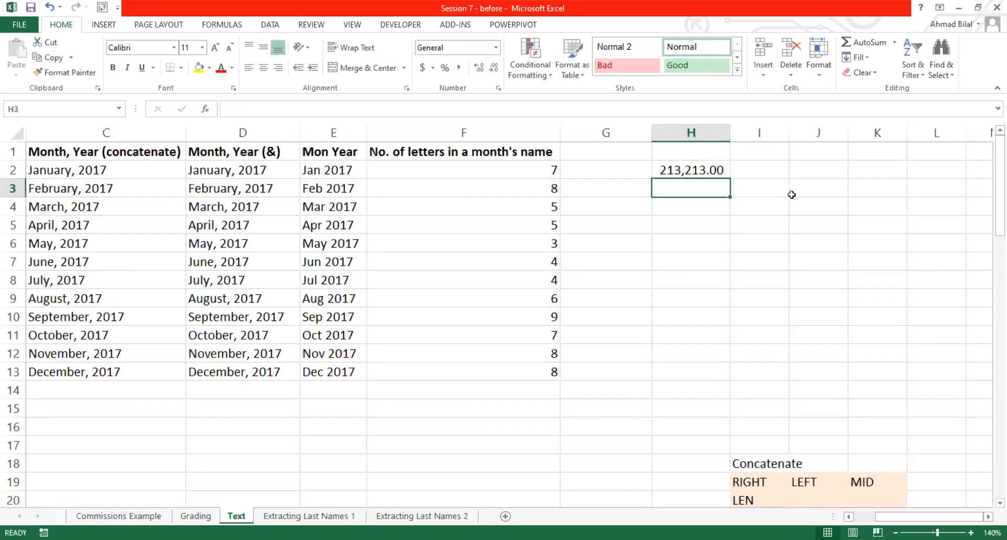
Enter the formula =LEFT(H2, 4) in cell I2 to extract the first four characters of the number
key(Up)
key(Right)
text(left()
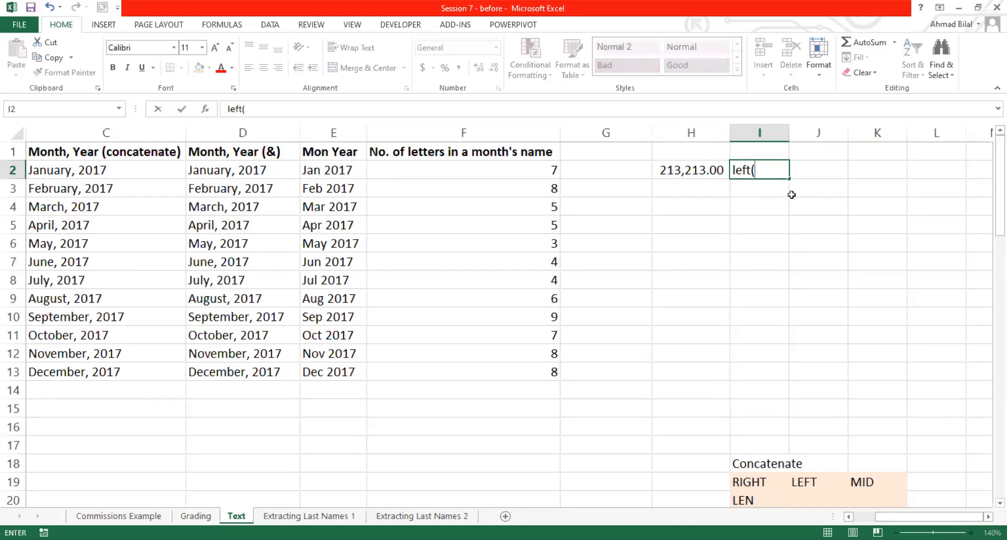
key(Left)
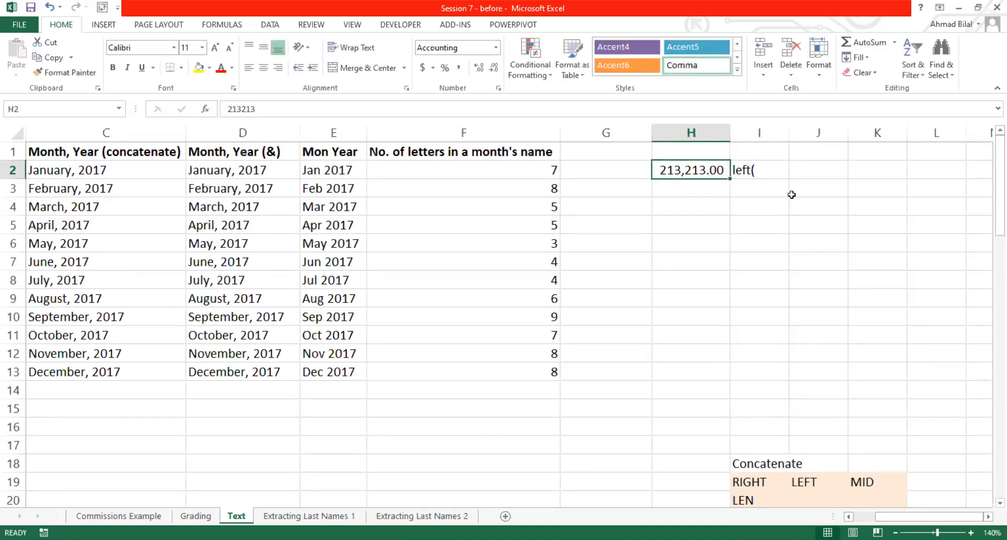
key(Right)
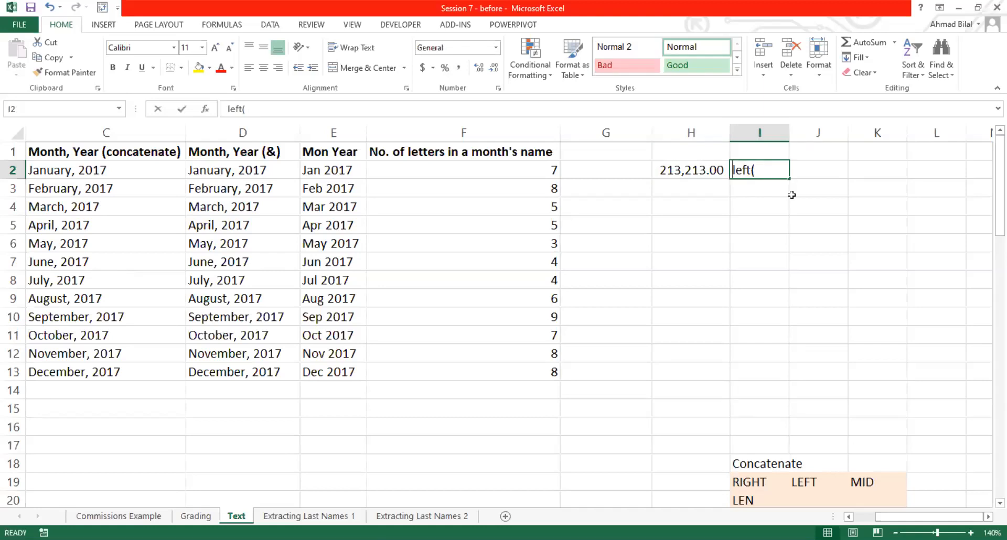
text(=)
key(End)
key(F2)
key(Left)
text(, 4))
key(Return)
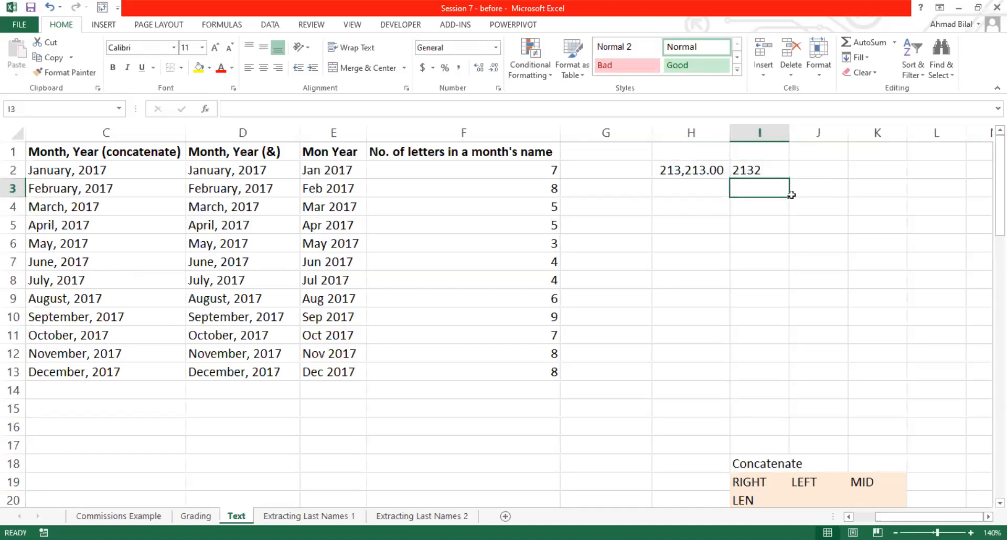
Change the formula in cell I2 to =LEN(H2) to count the characters of the number
click(782, 173)
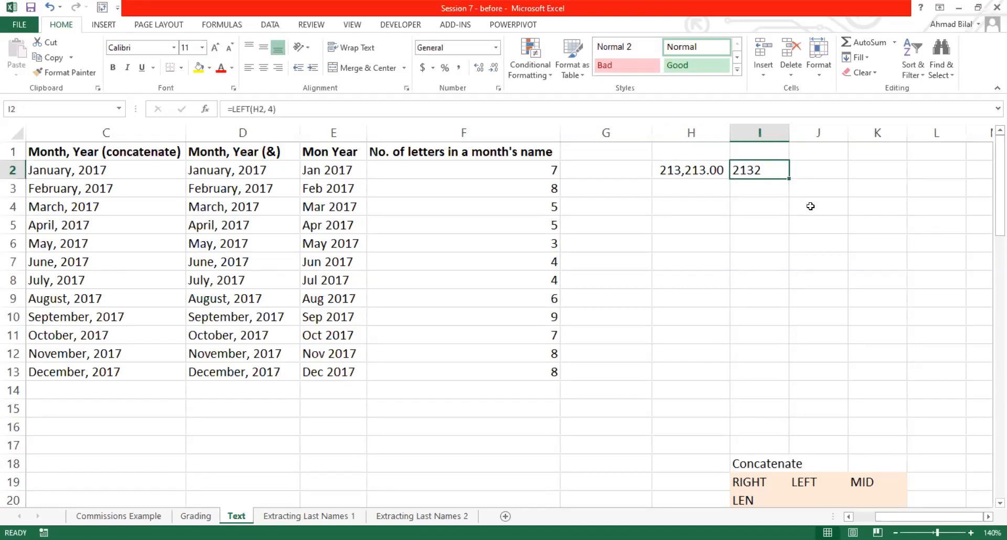
key(F2)
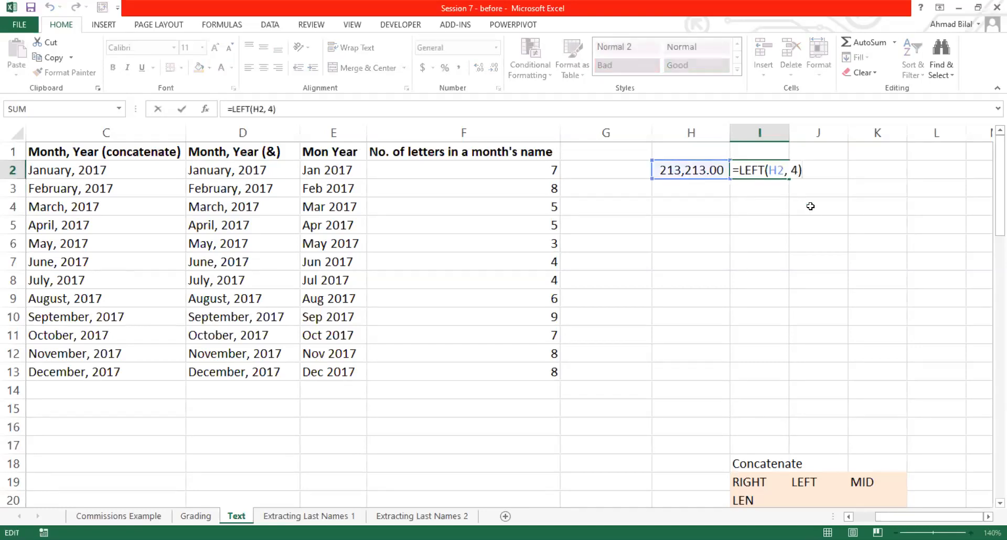
key(ctrl+Left)
key(ctrl+Left)
key(ctrl+shift+Left)
key(ctrl+Left)
key(Right)
key(Delete)
key(Delete)
key(Delete)
key(Delete)
text(len)
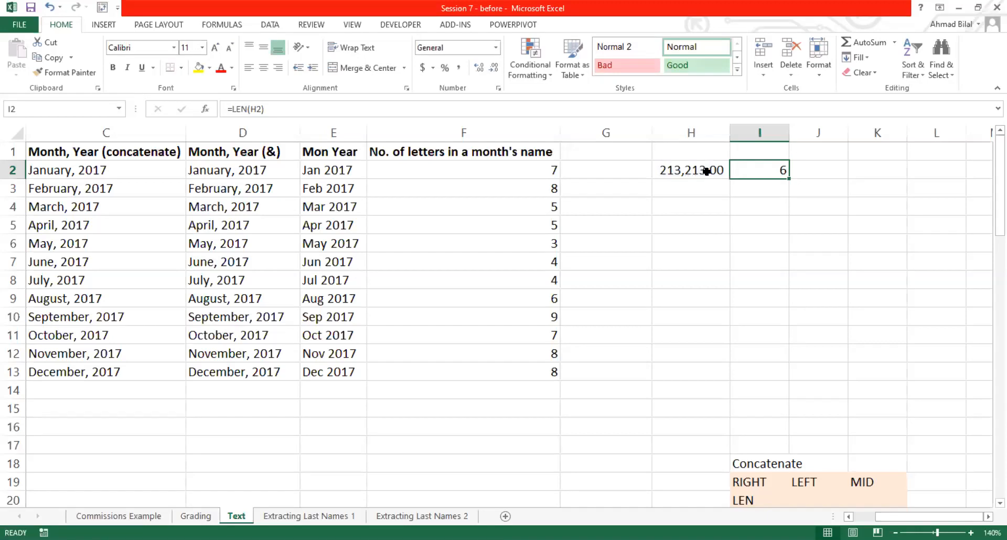
Remove the decimal places from the display of the number in cell H2
click(707, 171)
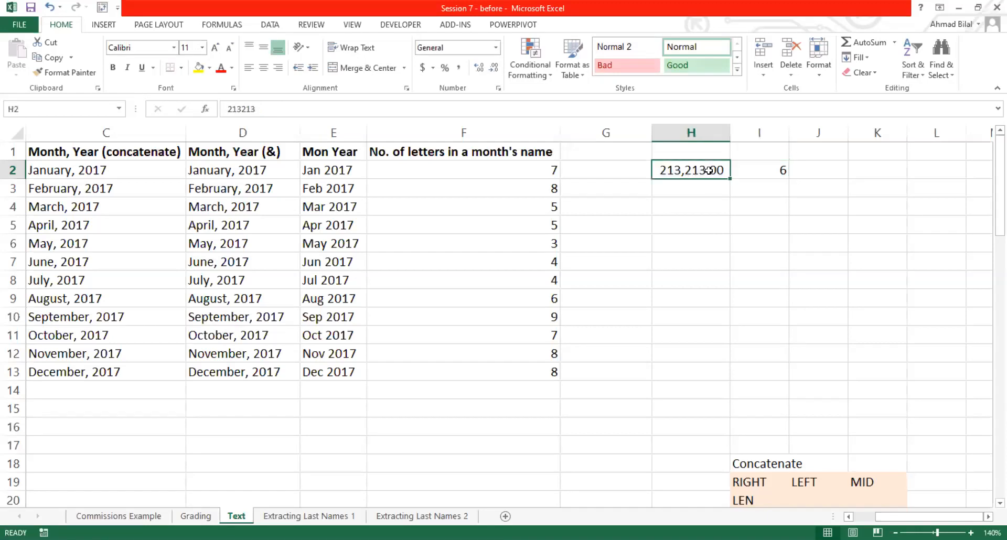
click(494, 69)
click(494, 69)
click(493, 69)
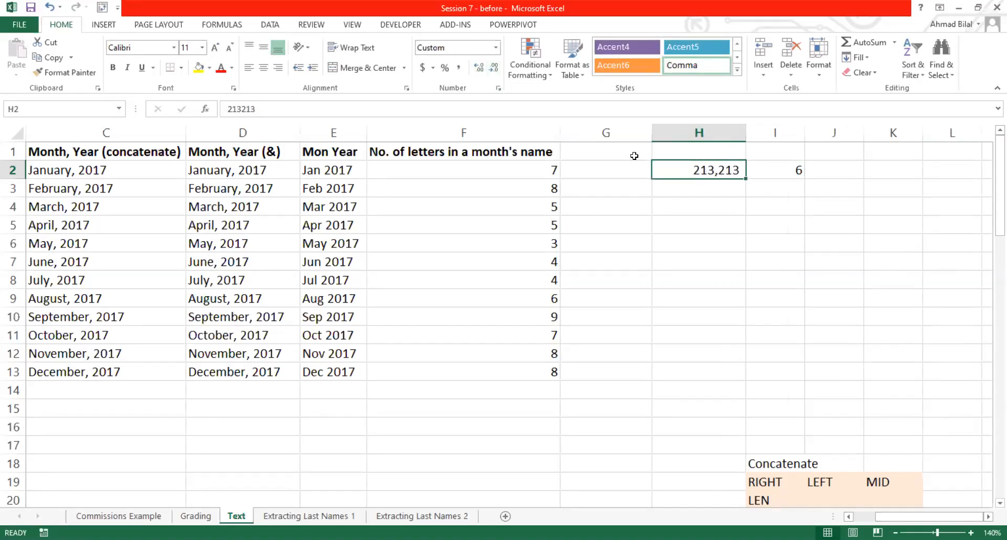
Clear the sample number and LEN formula from cells H2 and I2
click(763, 171)
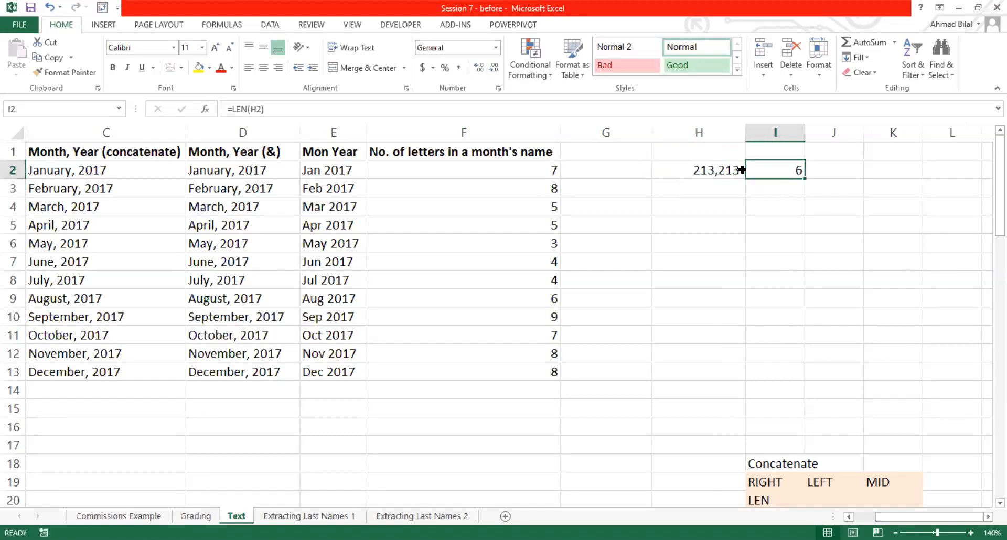
drag(741, 171, 760, 171)
key(Delete)
key(Down)
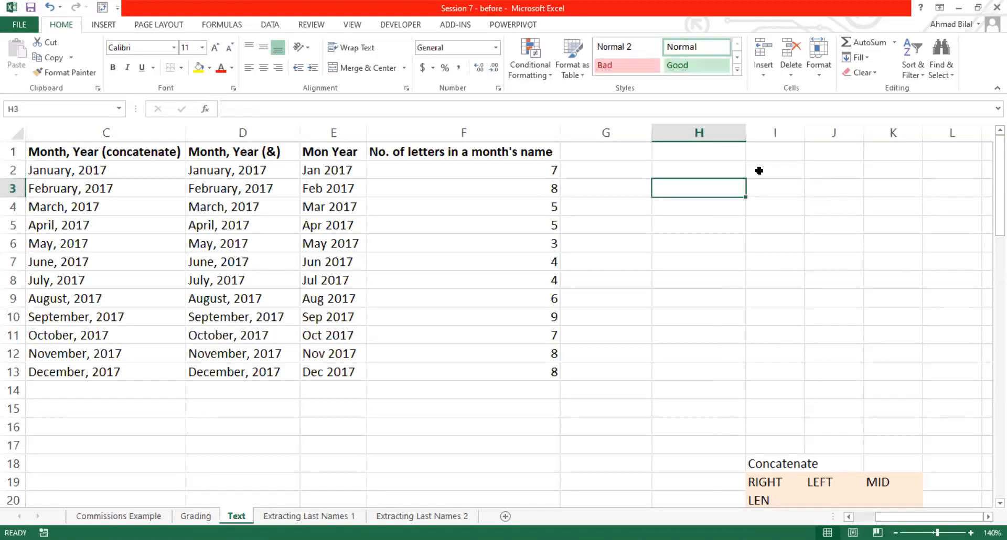
Look through the list of text functions in column I below the practice area
key(Right)
key(ctrl+Down)
key(ctrl+Down)
key(Down)
key(Down)
key(Up)
key(ctrl+Up)
key(ctrl+Up)
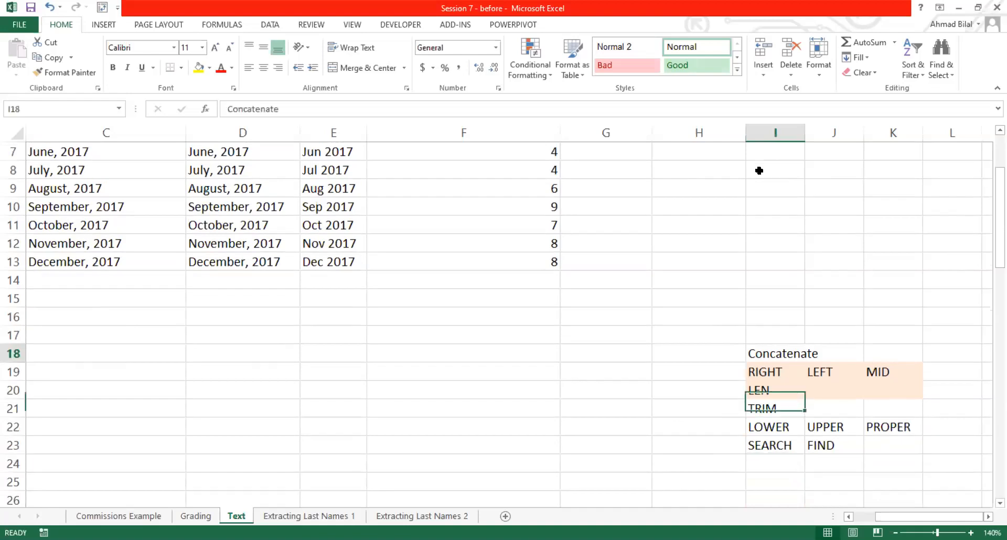
key(ctrl+Up)
Enter the sample number 341213123 in cell H2
key(Down)
key(Left)
text(341213123)
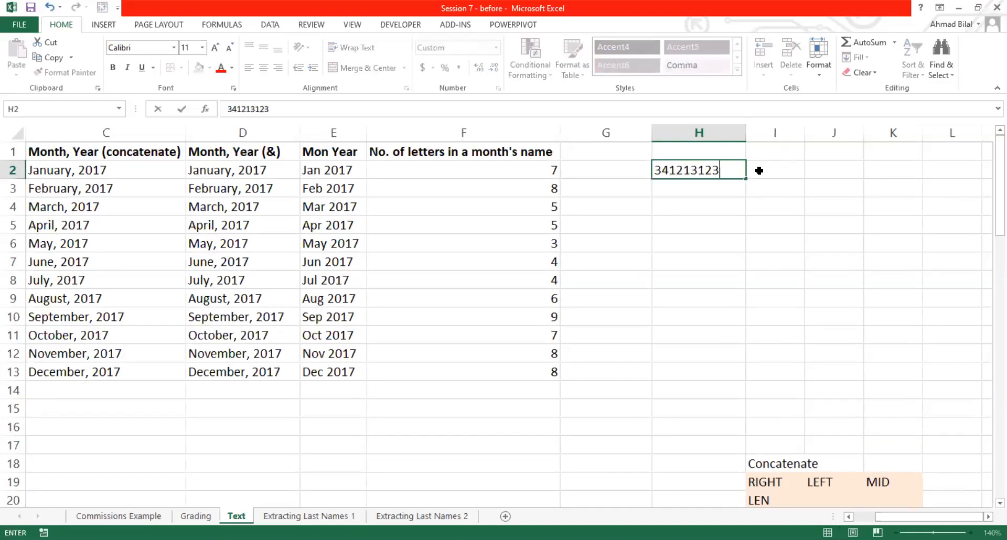
key(Tab)
Enter the formula =LOWER(H2) in cell I2
text(=)
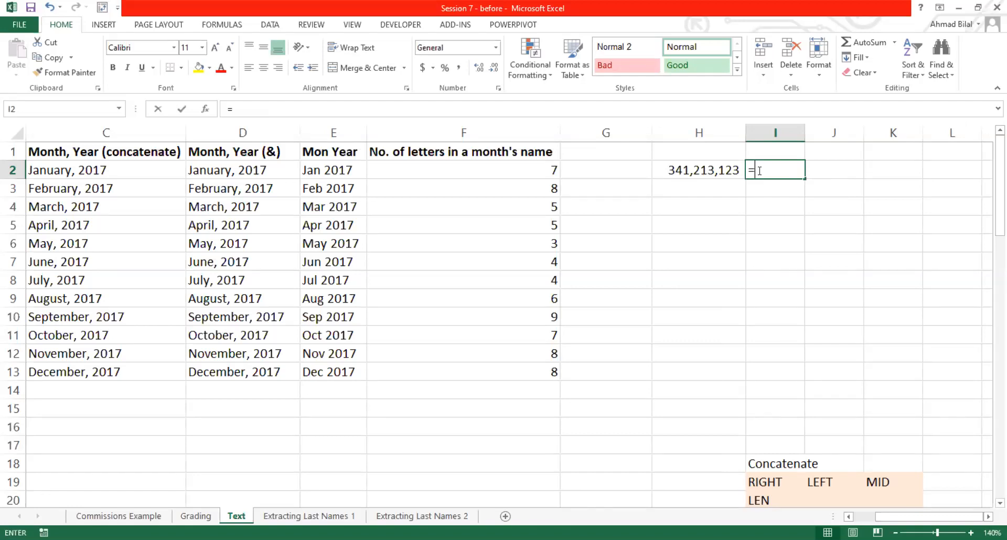
key(Left)
key(Return)
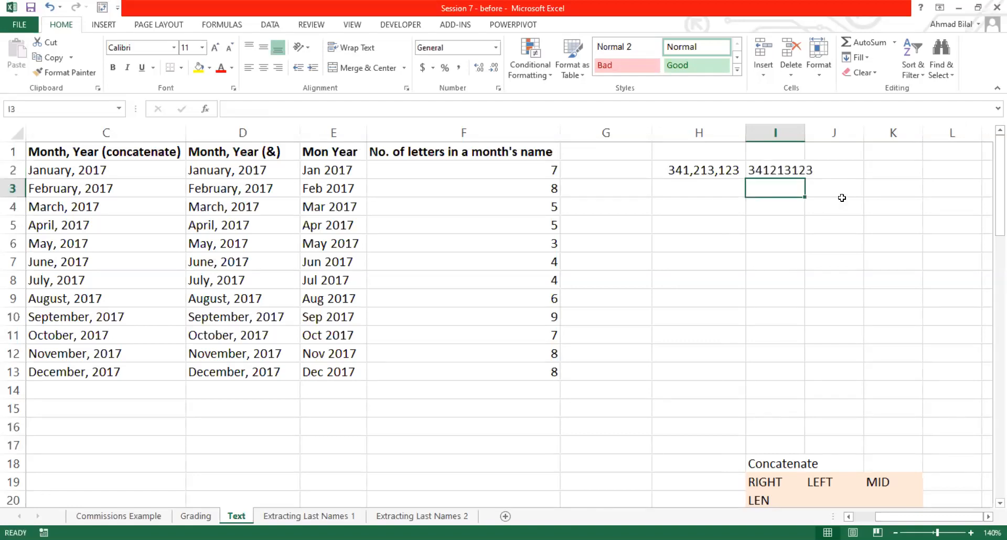
Replace LOWER in cell I2's formula with UPPER and finally with PROPER, keeping H2 as the argument
click(786, 175)
click(782, 190)
double_click(785, 172)
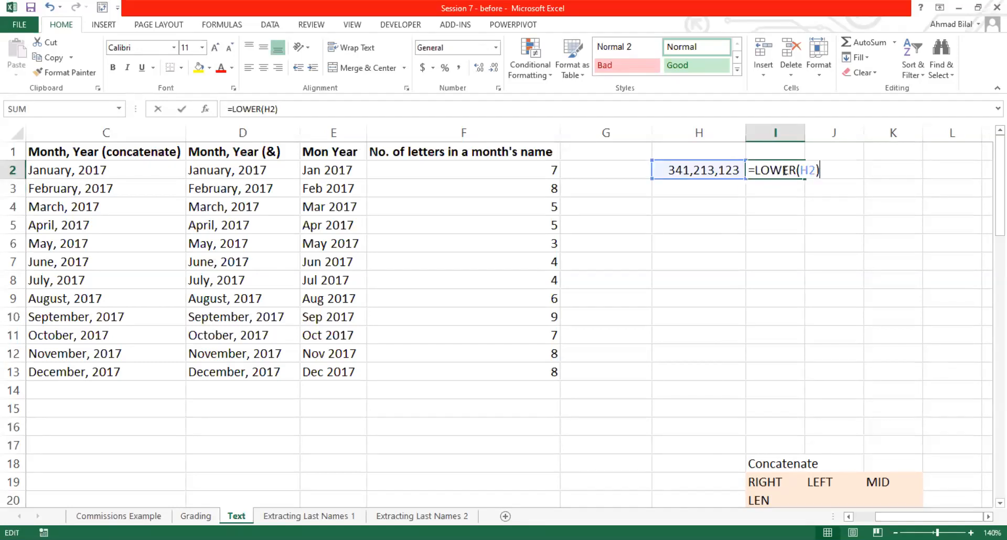
double_click(785, 171)
text(UPPER)
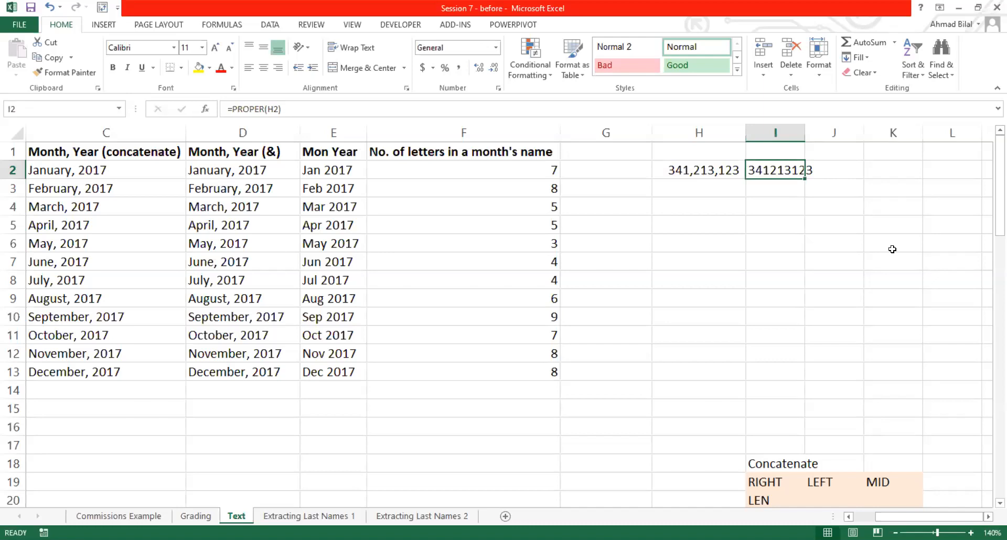
Clear the PROPER formula from cell I2 and the sample number from cell H2
key(Delete)
key(Left)
key(Delete)
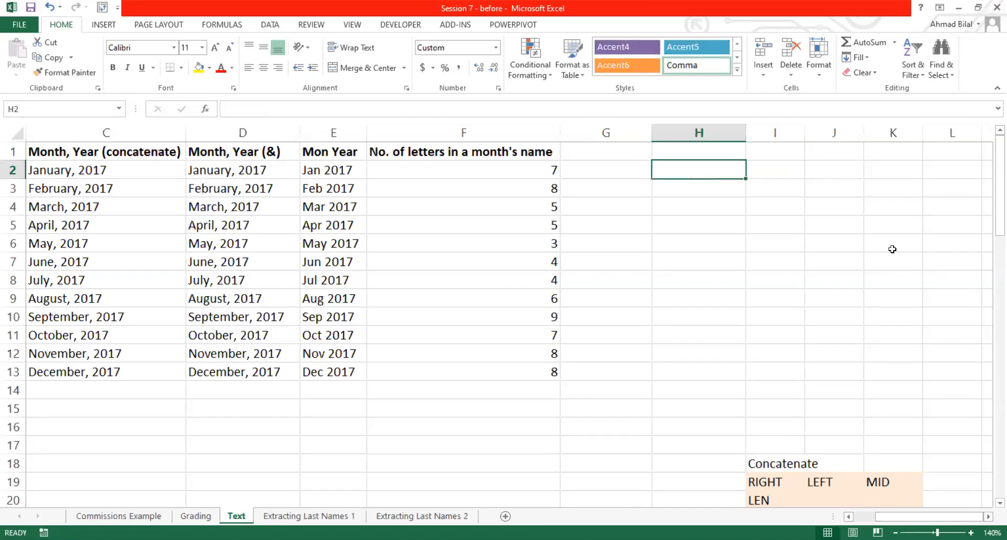
Shade the text function list in cells I18:K23 with a light red fill and widen column I
key(Right)
key(Down)
key(Down)
key(ctrl+Down)
key(Down)
key(Down)
key(Down)
key(Down)
key(Down)
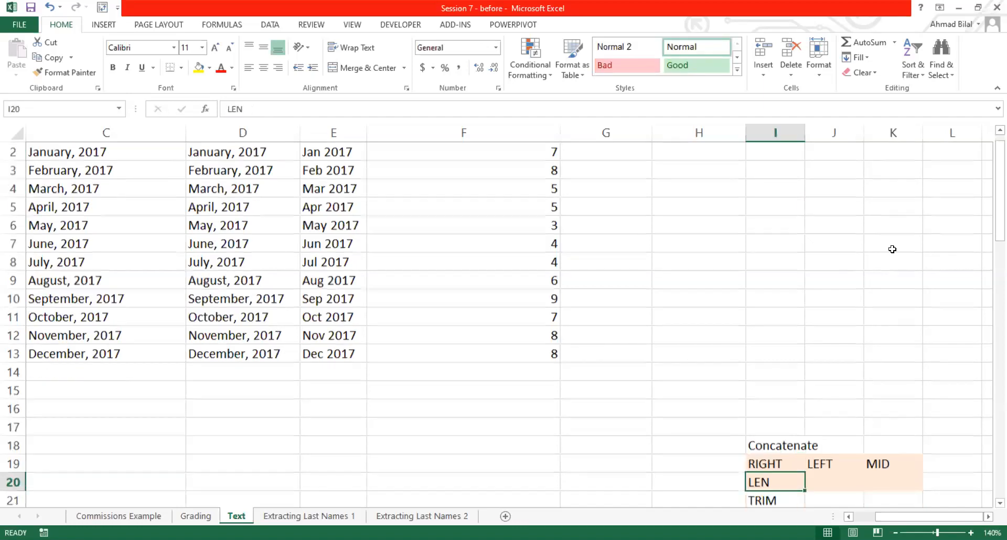
key(Down)
key(Up)
key(Up)
key(Up)
key(Up)
key(Up)
key(Up)
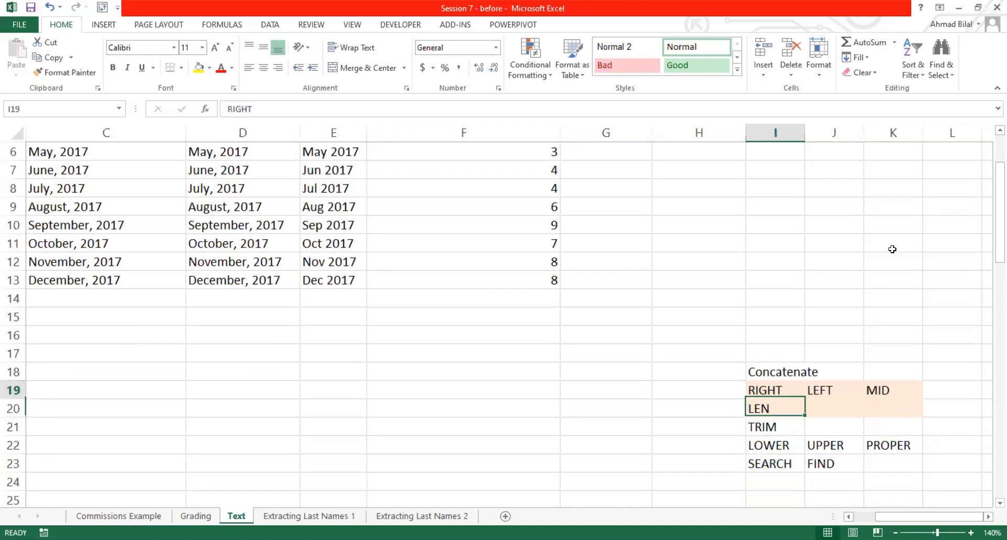
key(shift+Right)
key(shift+Down)
key(shift+Down)
key(shift+Right)
key(shift+Down)
key(shift+Down)
key(shift+Down)
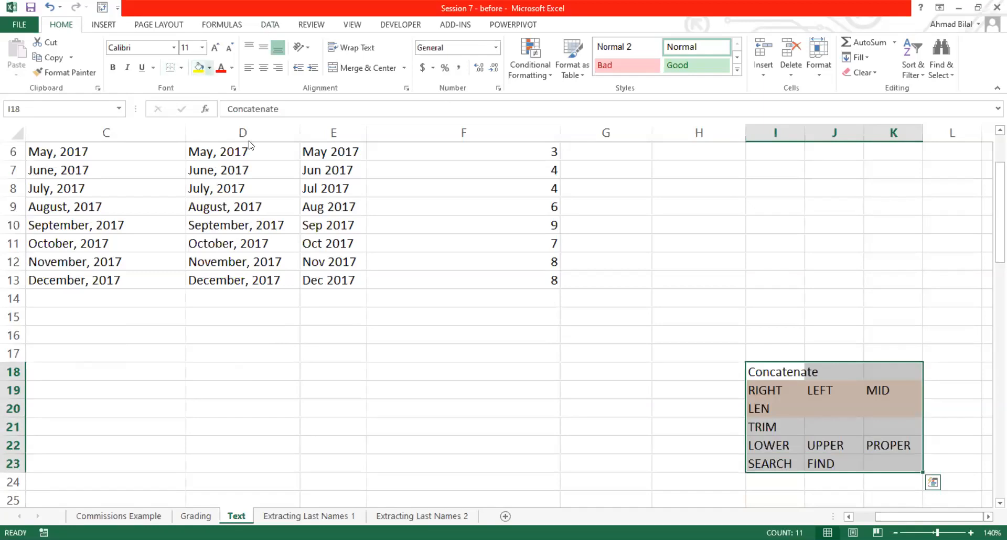
click(211, 68)
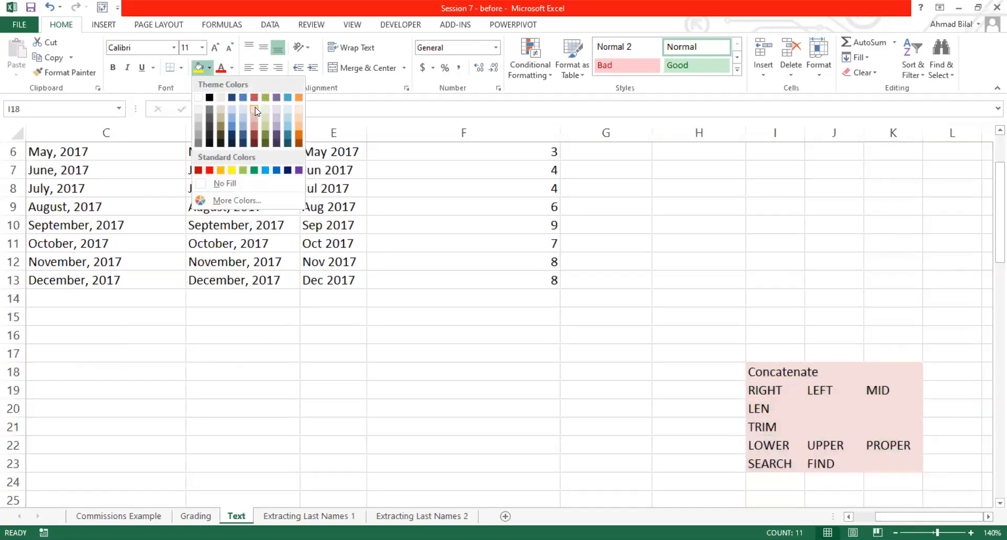
click(629, 405)
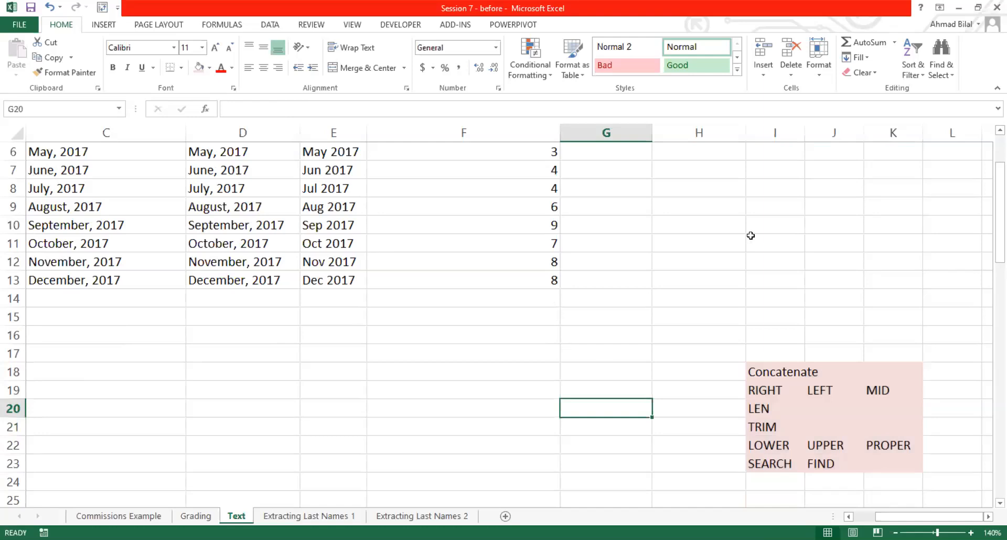
drag(804, 128, 842, 133)
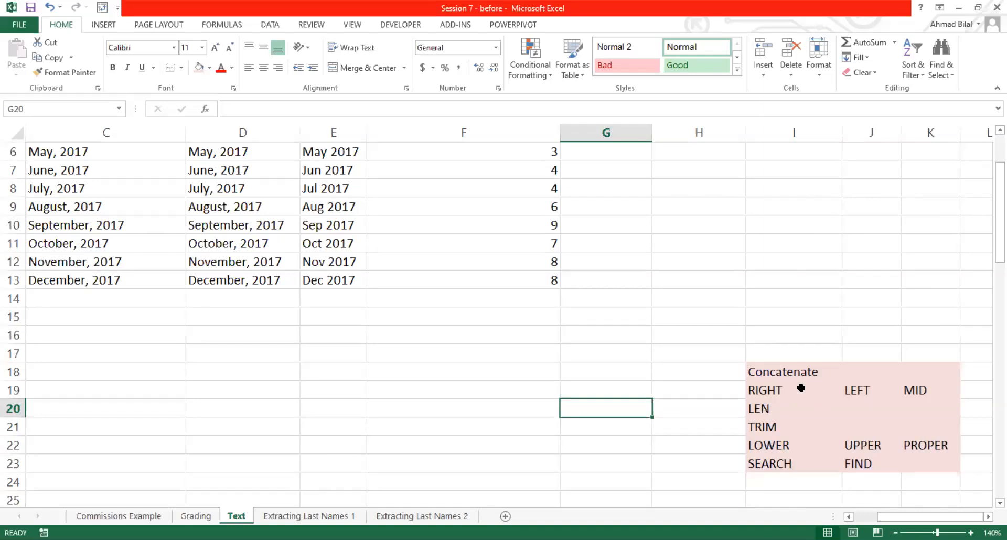
Review the formulas behind the Month, Year (&) and Mon Year columns at the start of the Text sheet
scroll(601, 344, up, 2)
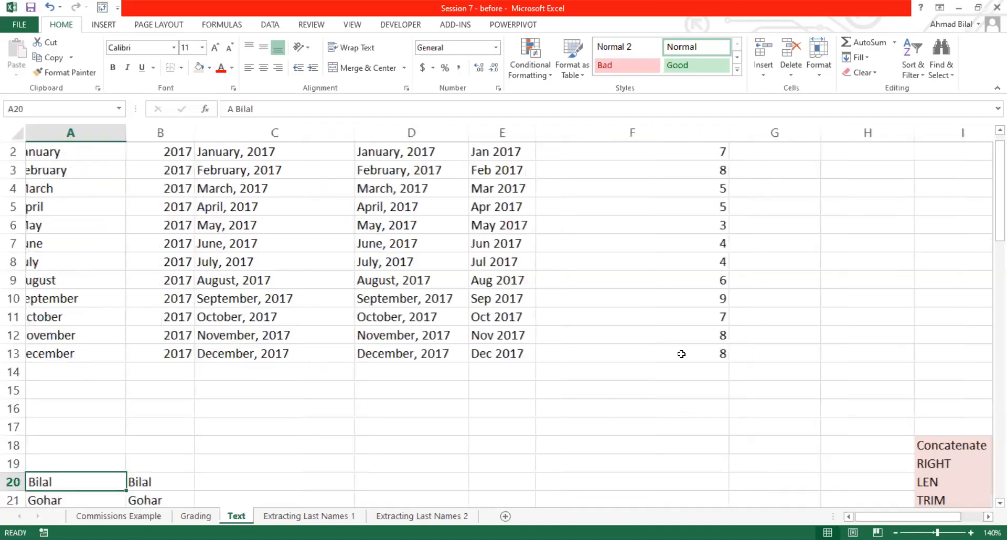
key(ctrl+Home)
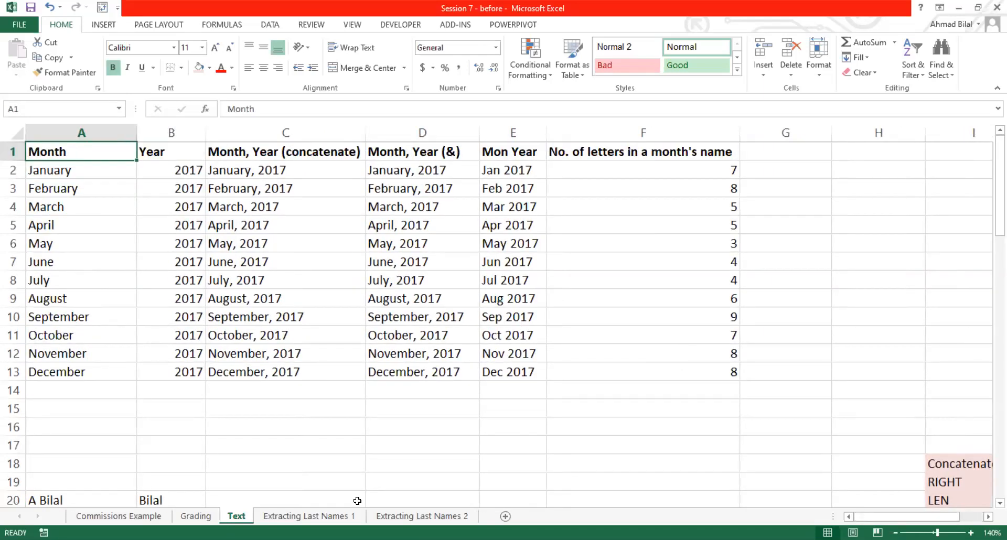
click(376, 435)
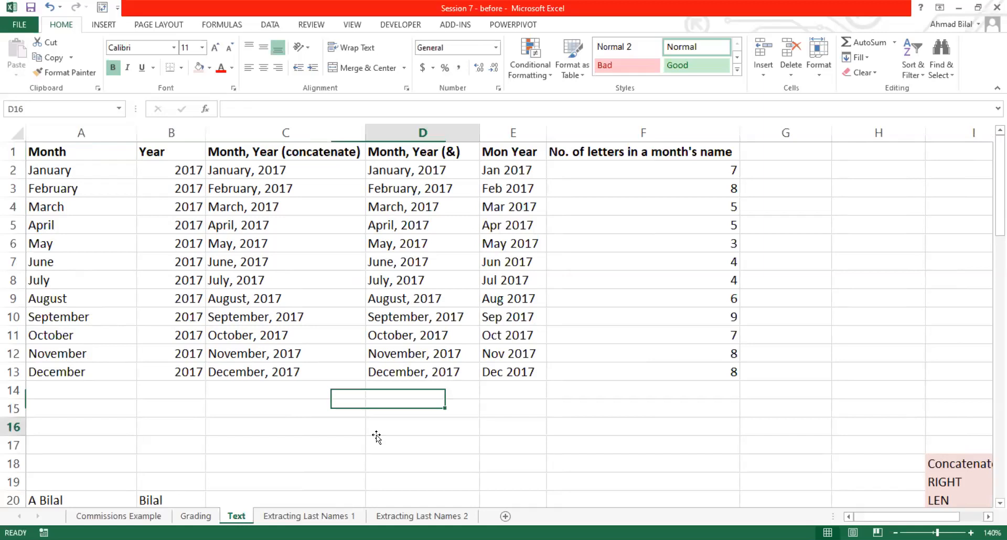
click(381, 305)
click(350, 192)
click(412, 184)
click(446, 171)
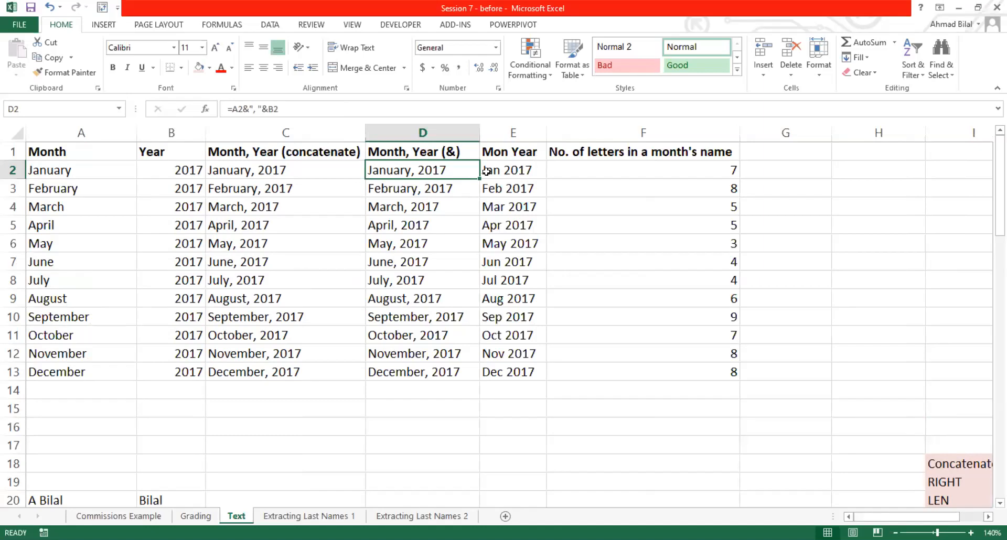
click(508, 170)
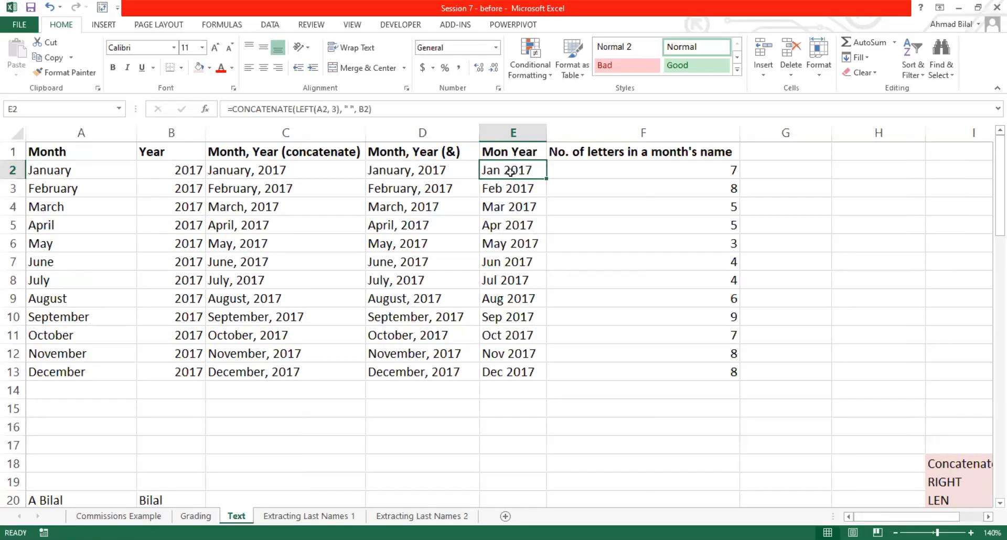
drag(518, 170, 523, 374)
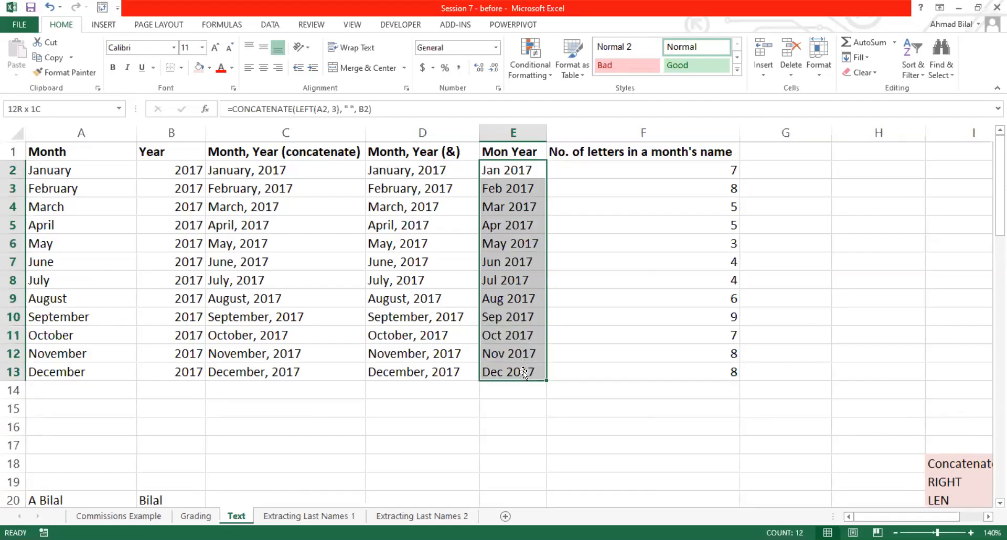
click(450, 173)
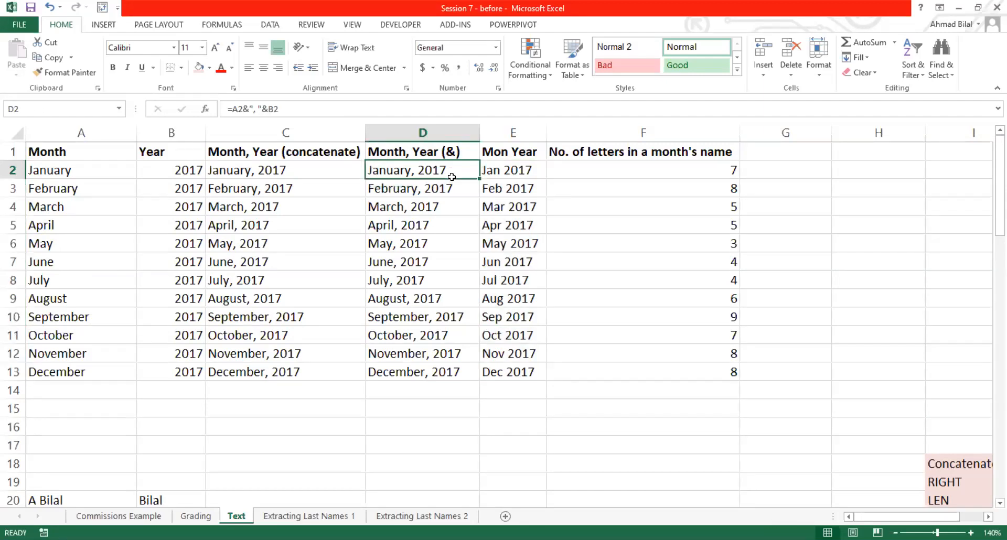
click(532, 179)
Enter the date 23 jan 2010 in cell H2
click(813, 159)
click(818, 160)
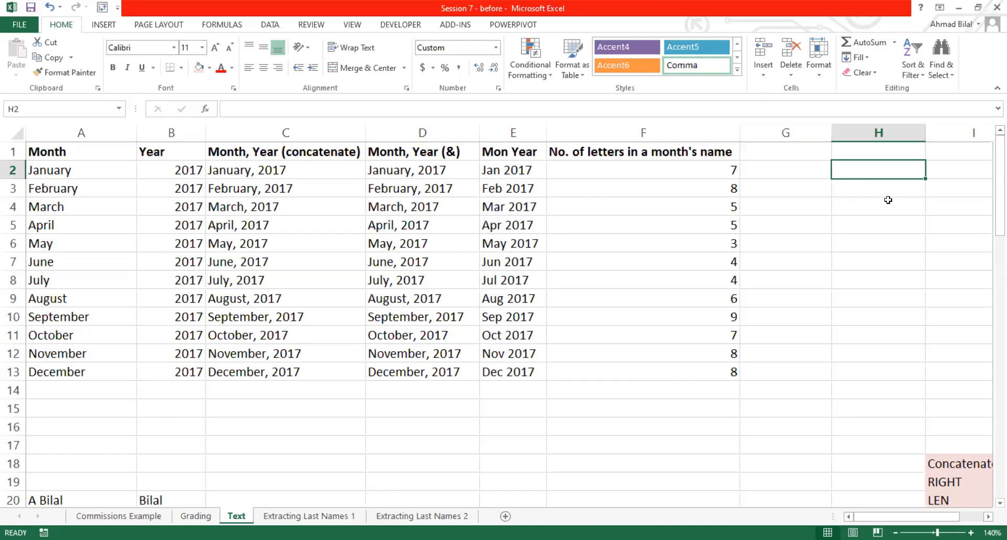
text(23 jan 2010)
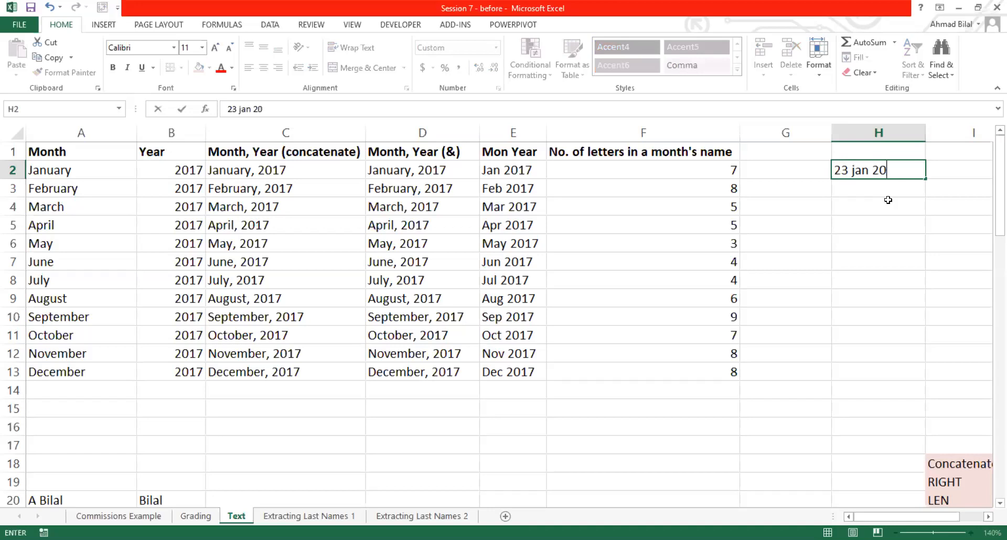
key(Return)
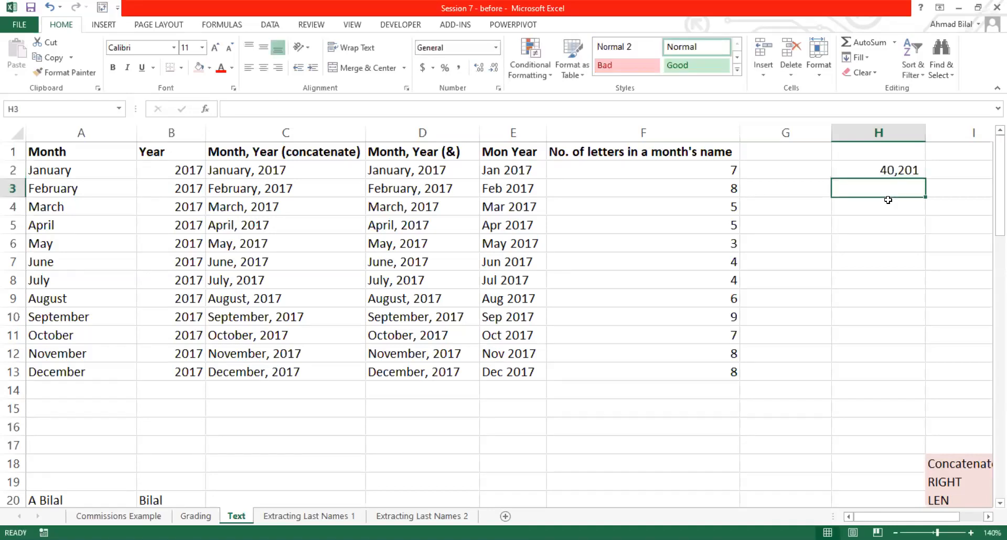
Format cell H2 as a long date that spells out the weekday and month
key(Up)
key(alt+h)
text(ndate)
key(Return)
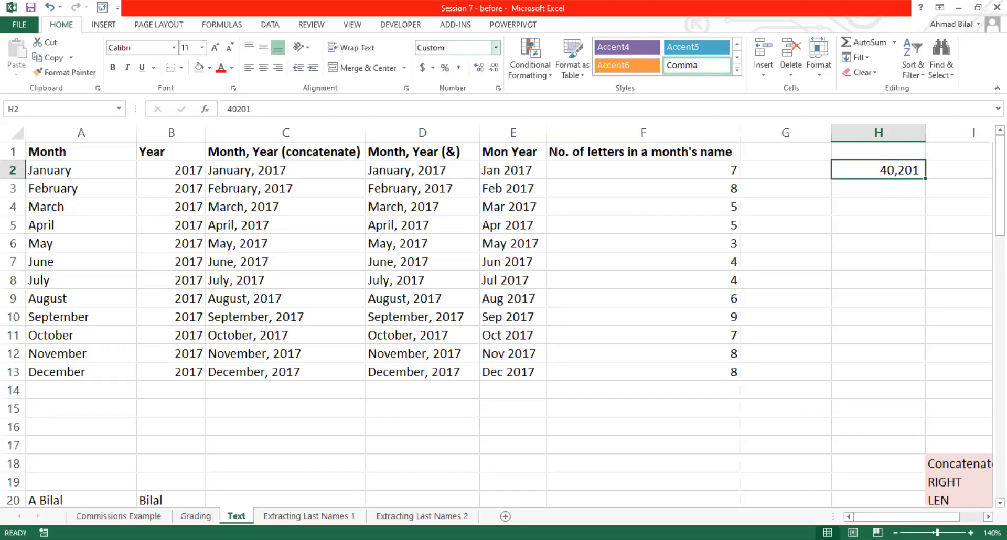
click(496, 48)
click(475, 216)
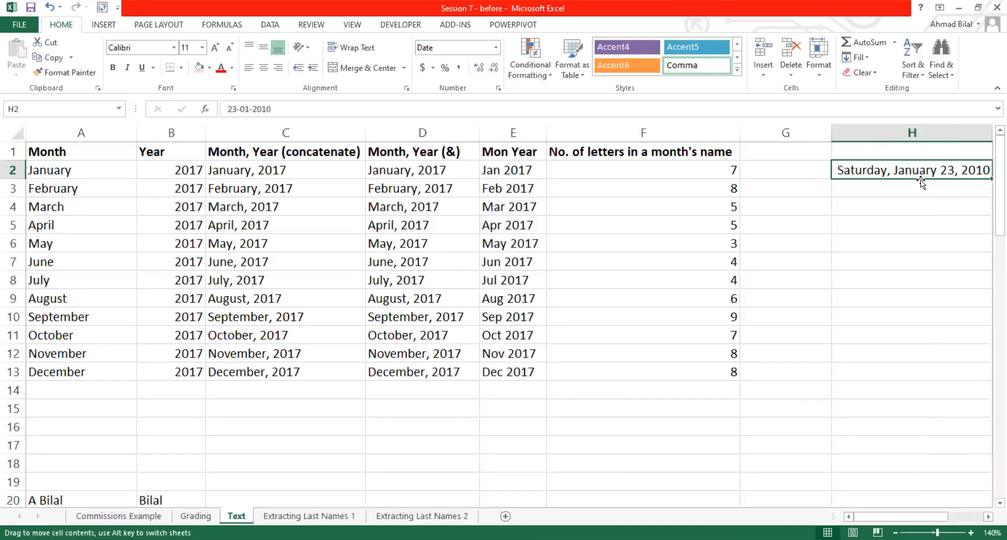
Fill the date series from H2 down to H10 and auto-fit column H to show the full dates
key(Right)
key(Right)
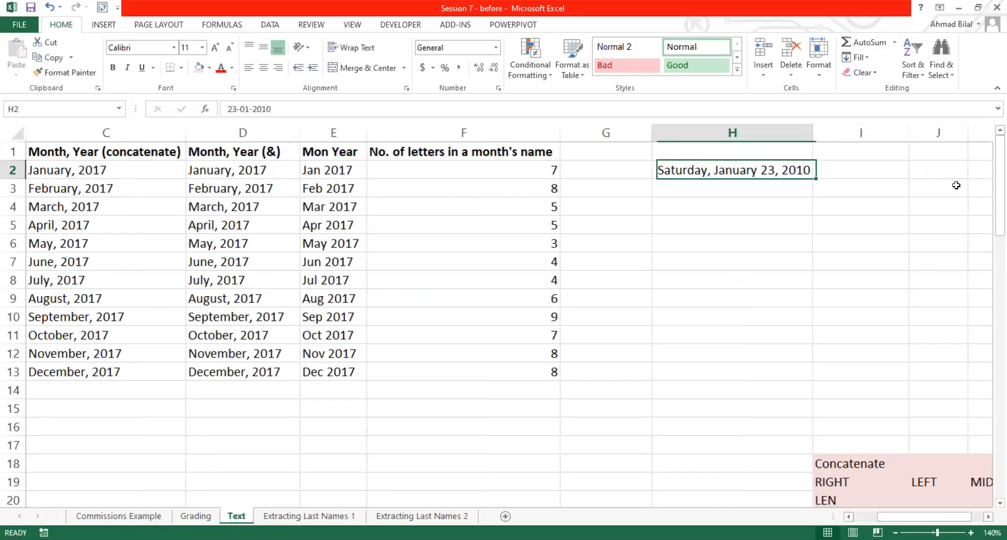
key(Right)
key(Right)
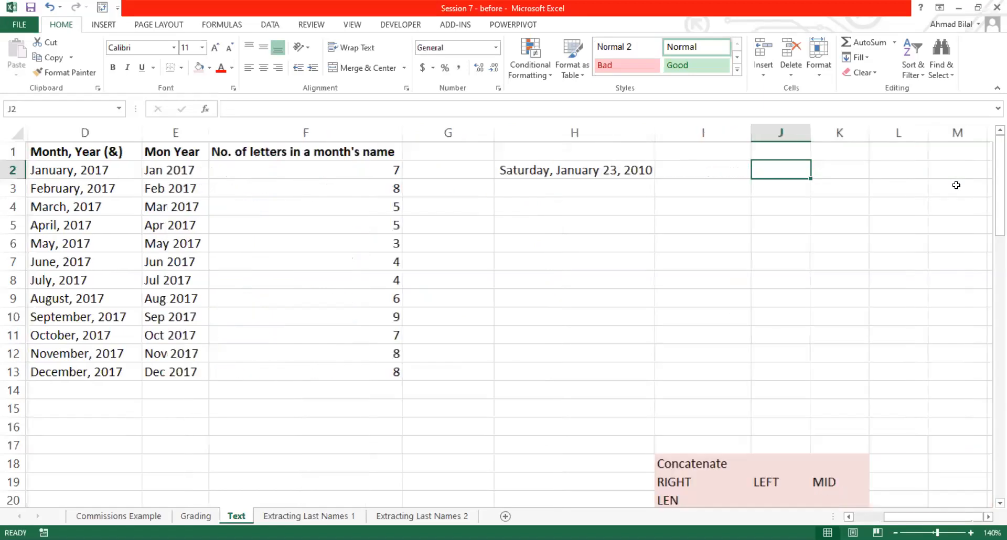
key(Left)
key(Left)
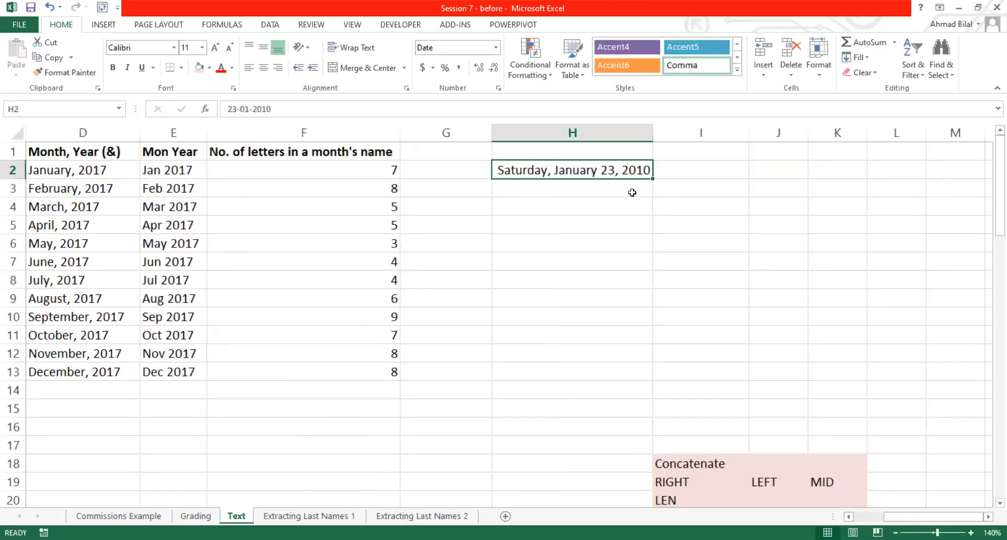
drag(653, 179, 652, 318)
click(631, 257)
key(Up)
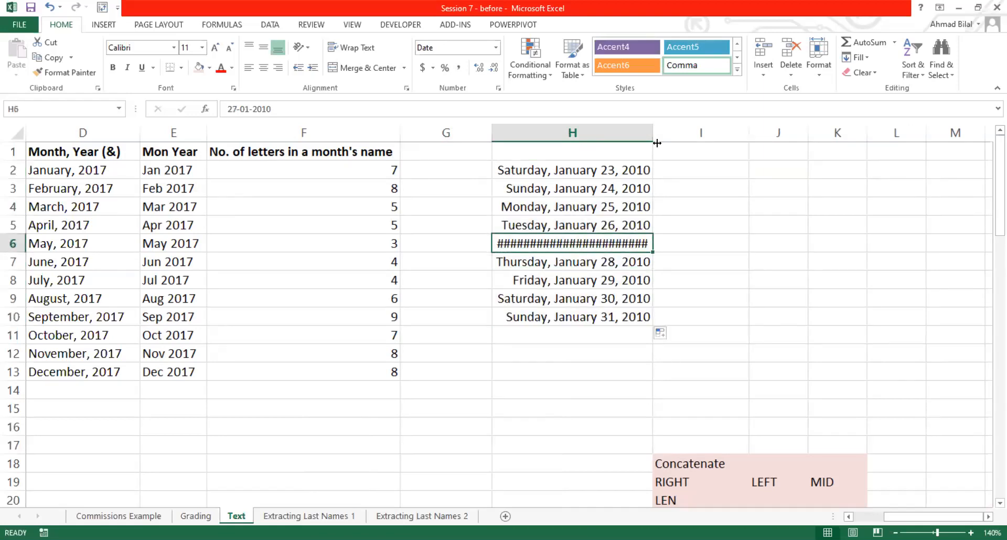
double_click(657, 142)
click(711, 205)
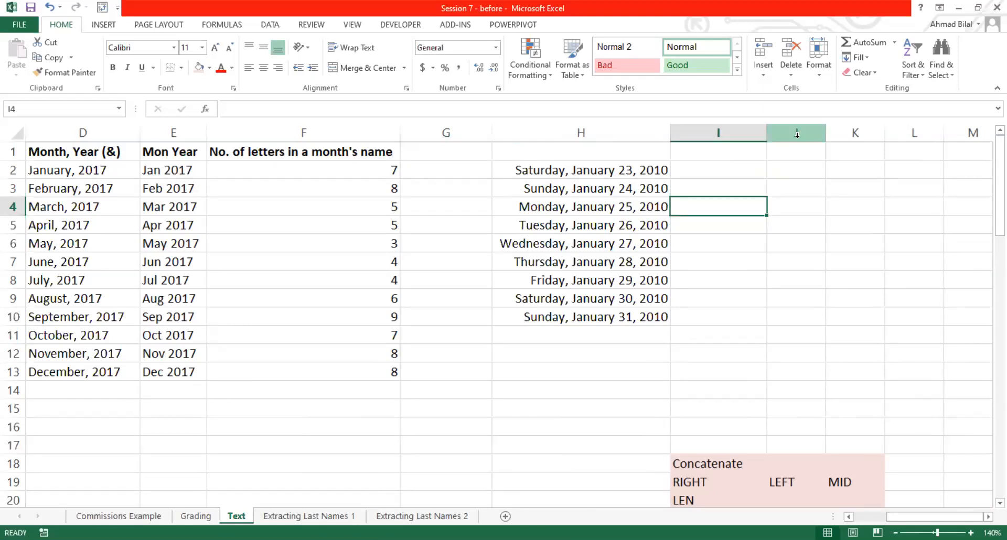
Try the formula =LEFT(H2, 2) in cell I2 and clear it again
click(644, 167)
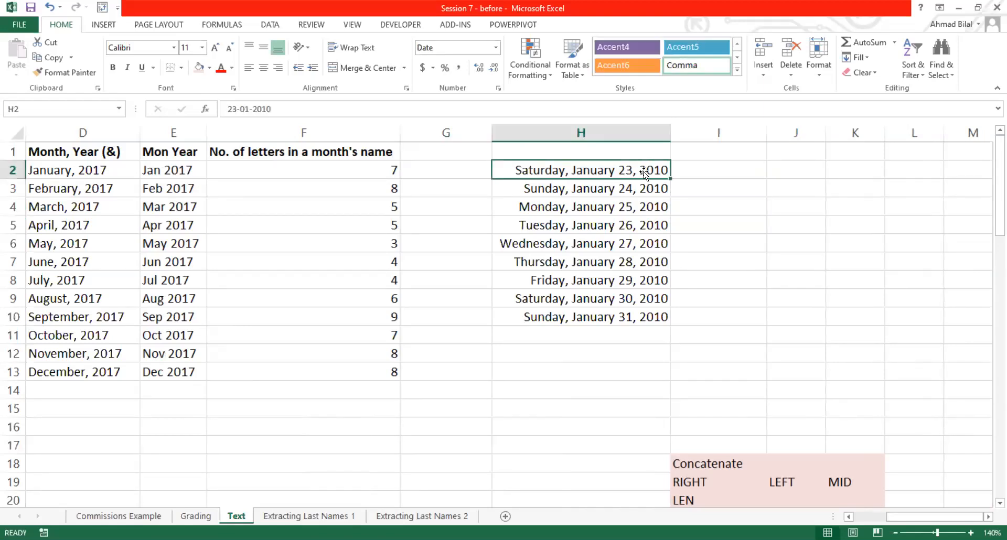
click(730, 172)
text(=)
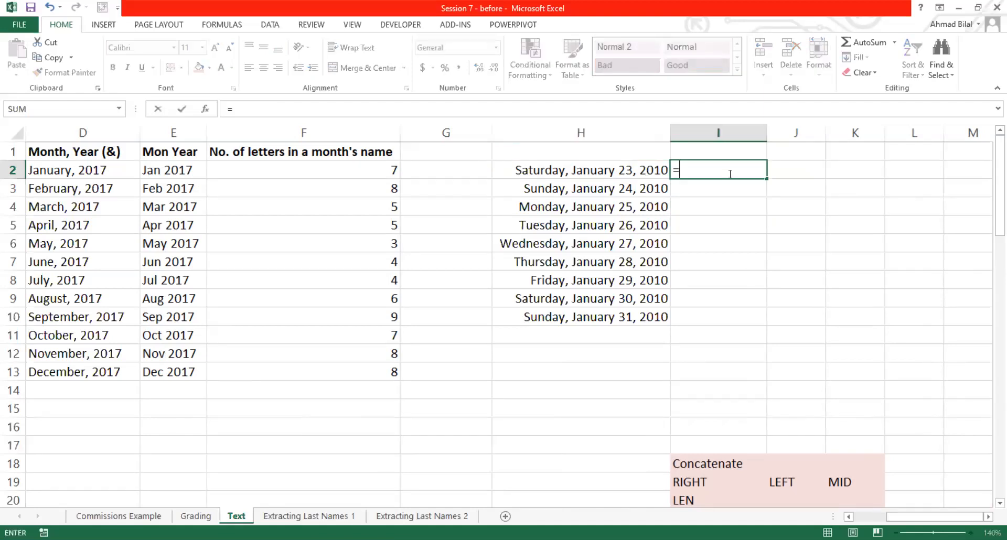
text(left()
key(Left)
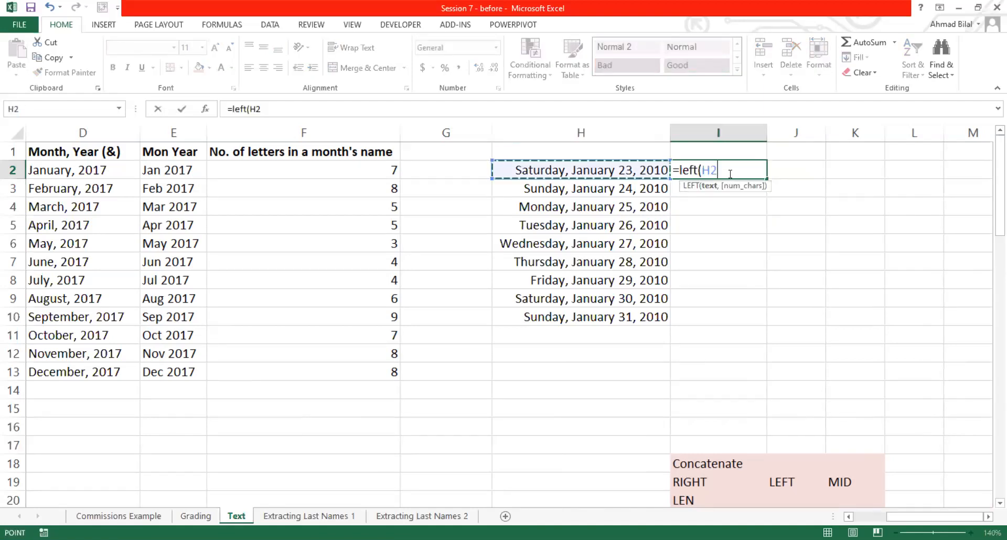
text(, 2))
key(Return)
click(729, 174)
key(Delete)
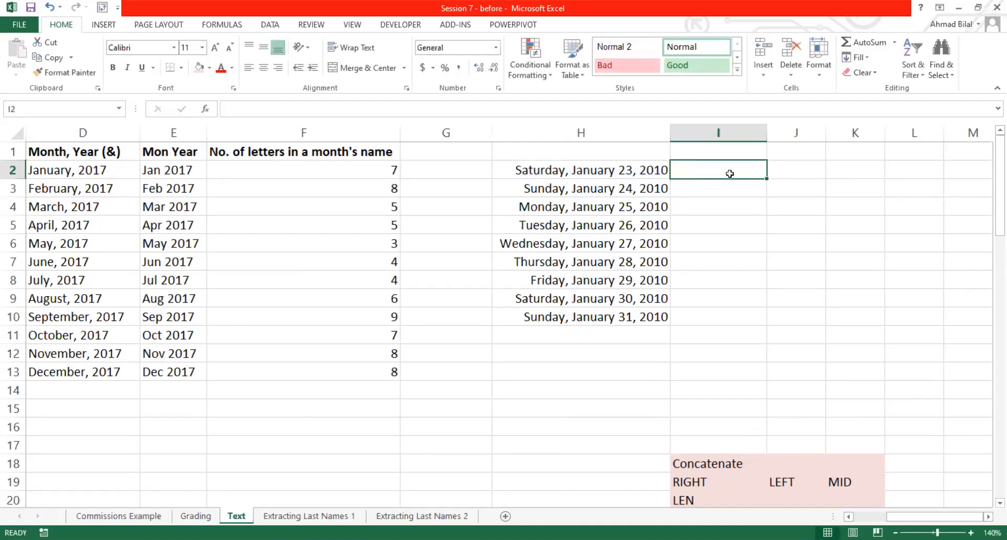
Copy the dates in H2:H10 and browse the paste options for the cells starting at I2
key(Left)
key(ctrl+shift+Down)
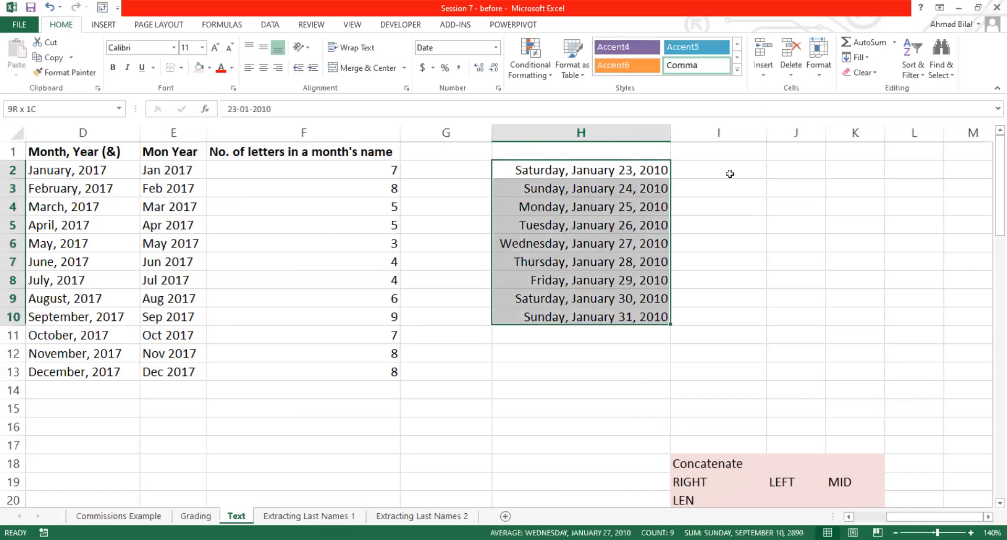
key(ctrl+c)
click(730, 173)
key(Left)
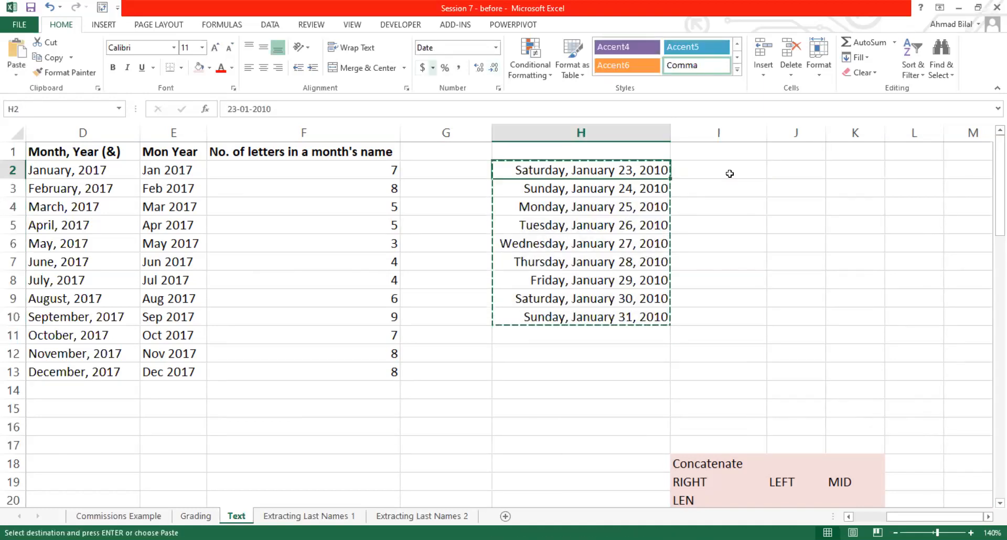
key(ctrl+shift+Down)
click(730, 174)
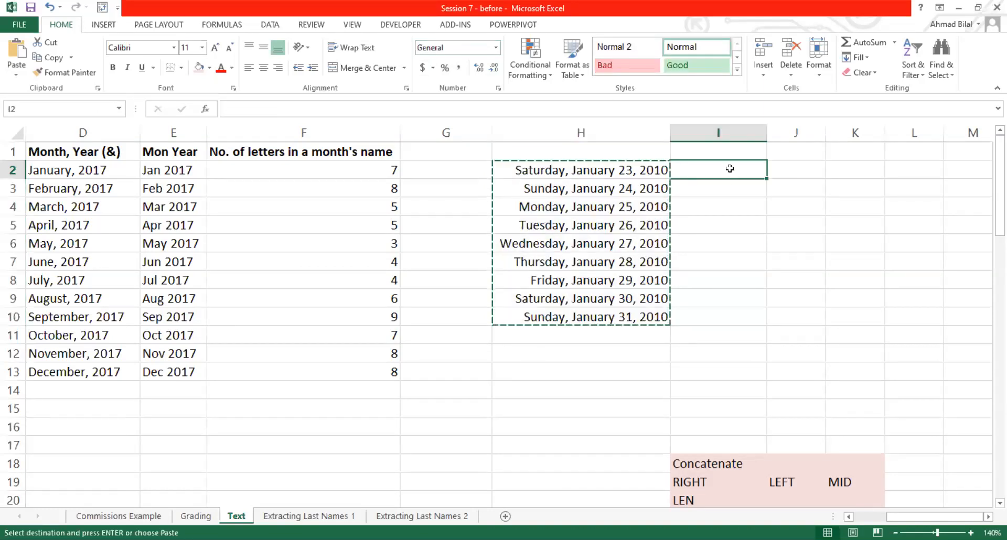
right_click(730, 168)
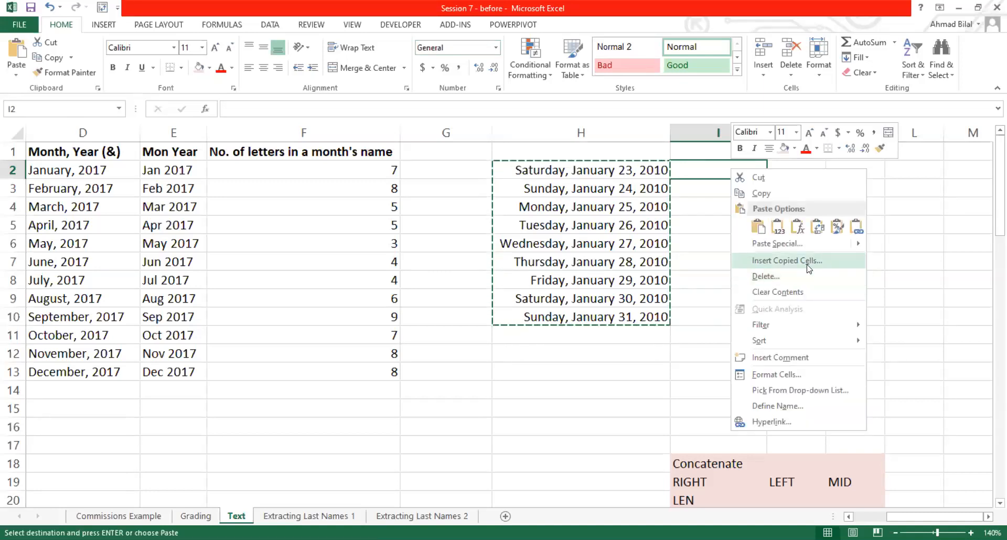
click(16, 75)
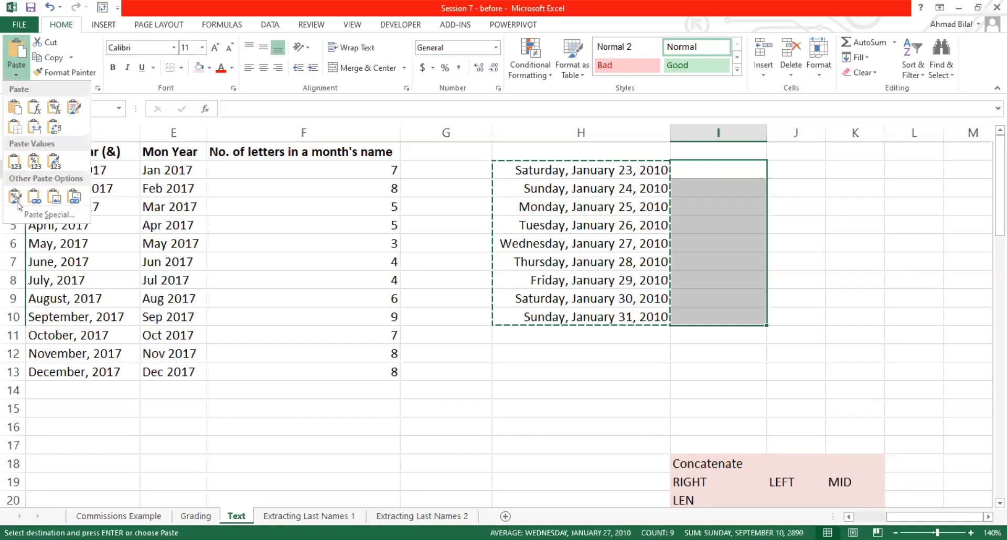
click(704, 170)
Inspect the stored date in cell H2 and try typing the day name in cell I2
double_click(596, 172)
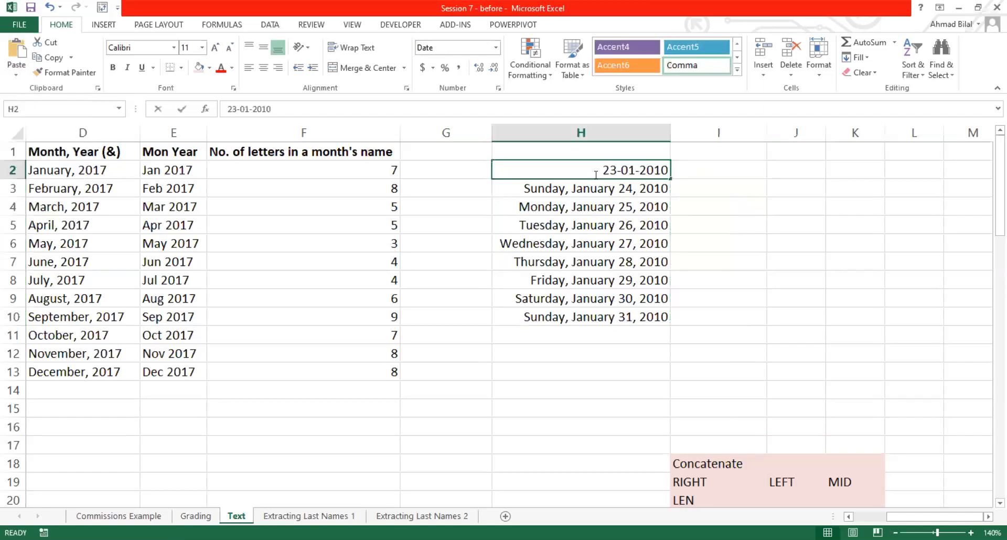
key(Escape)
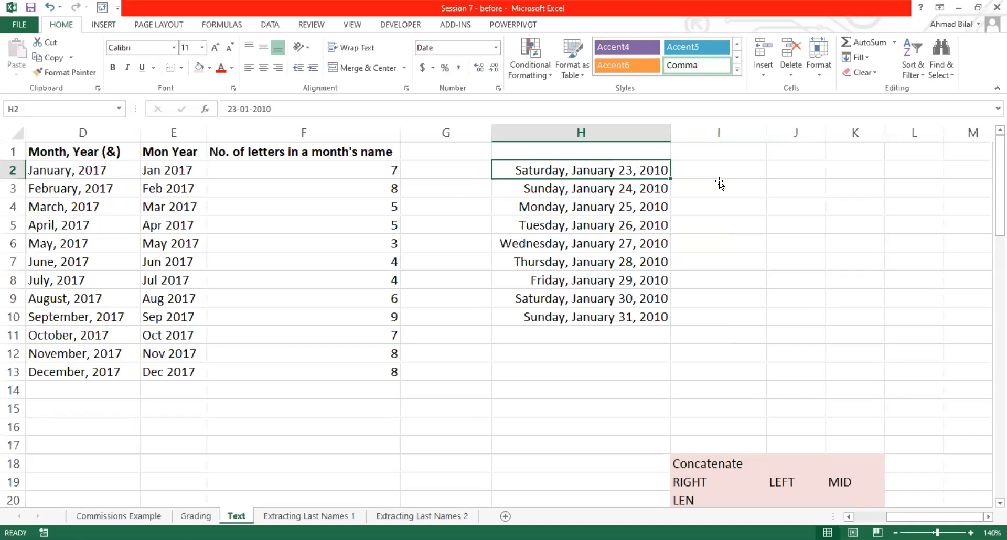
click(719, 179)
text(Saa)
key(Escape)
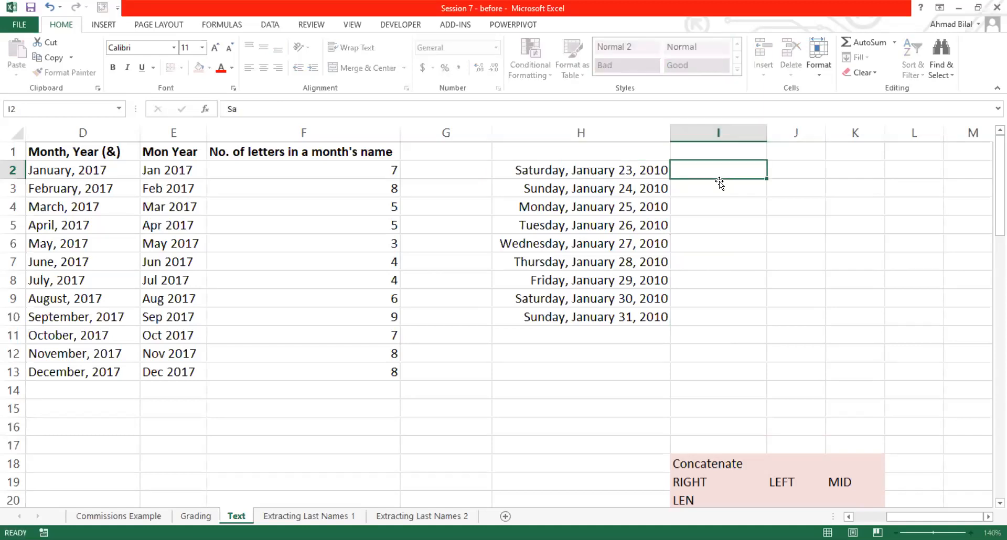
Apply the Text number format to cells I2:I10
key(shift+Down)
key(shift+Down)
key(shift+Down)
key(shift+Down)
key(shift+Down)
key(shift+Down)
key(shift+Down)
key(shift+Down)
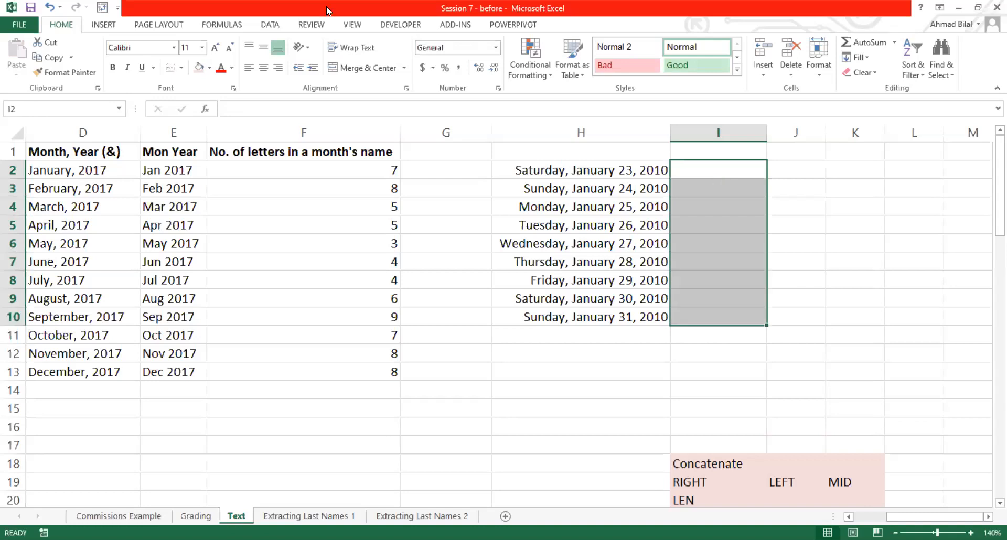
key(alt+h)
text(ntext)
key(Return)
Enter the date as plain text in cell I2, reading Saturday, July 20, 2020
click(723, 163)
text(Te)
key(BackSpace)
key(BackSpace)
text(a)
key(BackSpace)
text(sa)
key(BackSpace)
key(BackSpace)
text(Sat)
key(BackSpace)
text(urday)
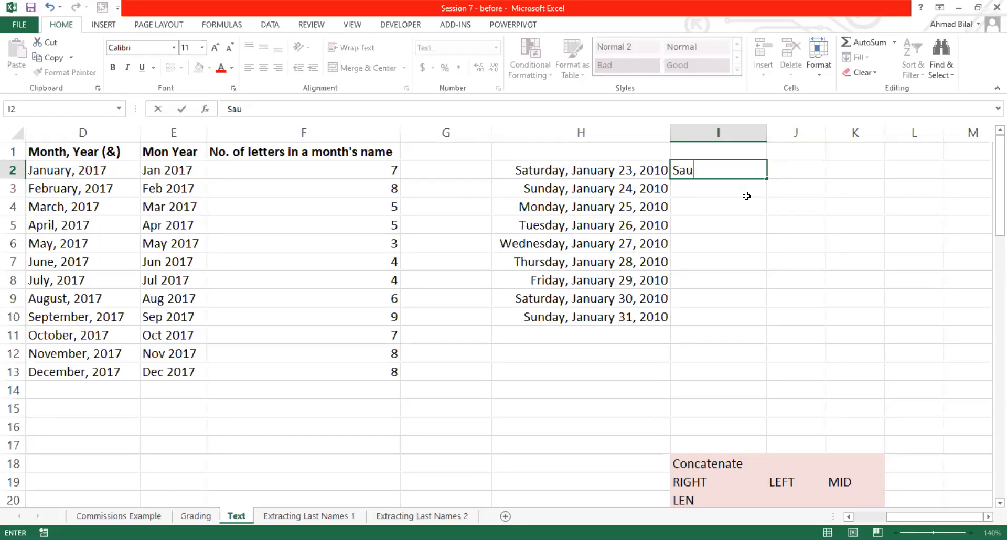
key(BackSpace)
key(BackSpace)
key(BackSpace)
key(BackSpace)
key(BackSpace)
key(BackSpace)
text(turday, January 23,)
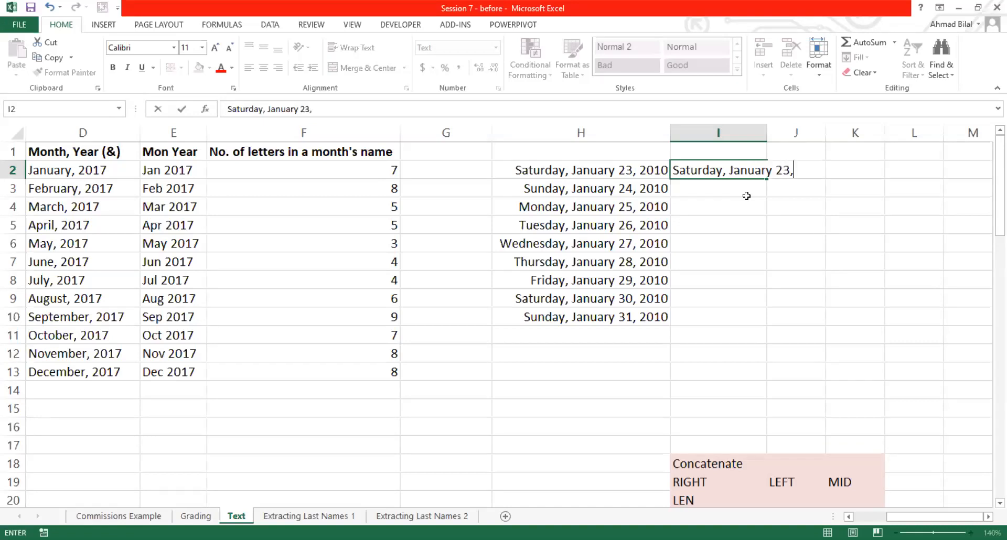
key(BackSpace)
key(BackSpace)
key(BackSpace)
key(BackSpace)
key(BackSpace)
key(BackSpace)
key(BackSpace)
key(BackSpace)
key(BackSpace)
key(BackSpace)
key(BackSpace)
text(July )
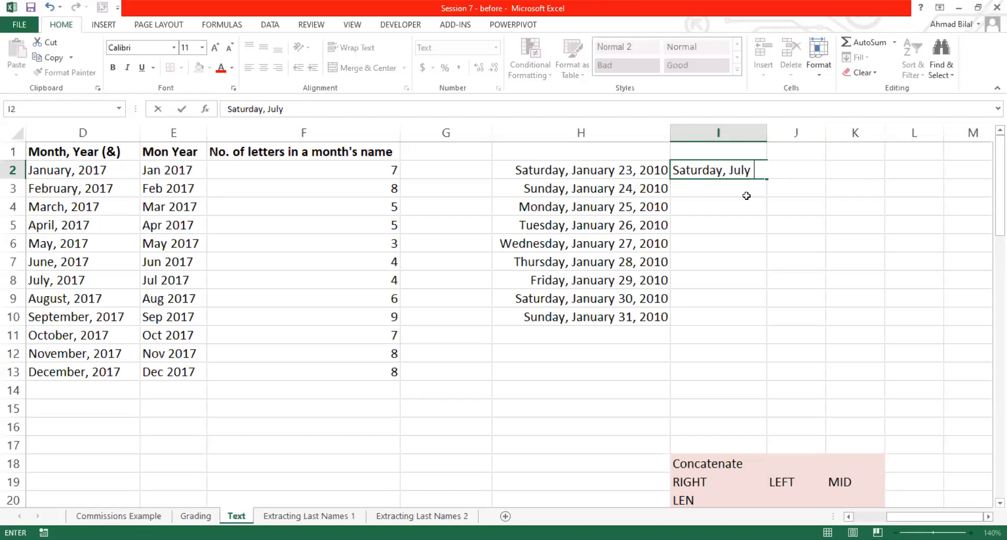
text(20, 2019)
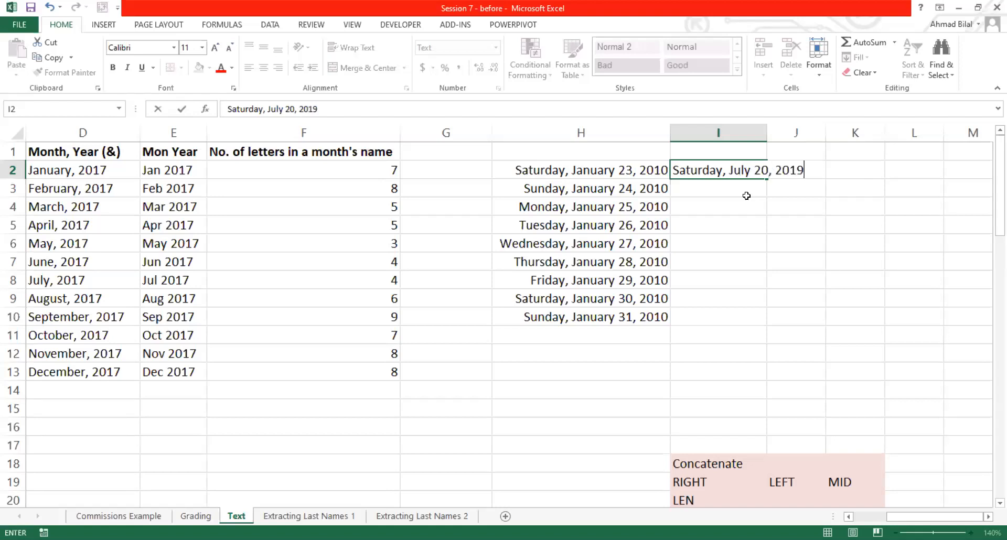
key(BackSpace)
key(BackSpace)
text(20)
key(Return)
Copy the text date in cell I2 down through cell I10
key(Up)
key(ctrl+c)
key(shift+Down)
key(shift+Down)
key(shift+Down)
key(shift+Down)
key(shift+Down)
key(shift+Down)
key(shift+Down)
key(shift+Down)
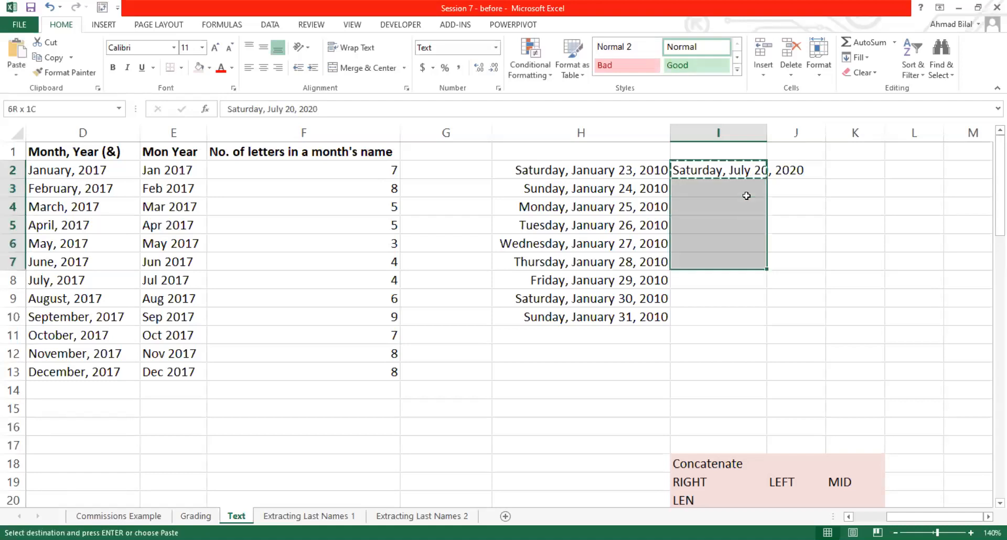
key(ctrl+v)
Change the day number in cell I3 to 21 and widen column I to fit the full text
key(Down)
key(Down)
key(Down)
key(Up)
key(Up)
key(Up)
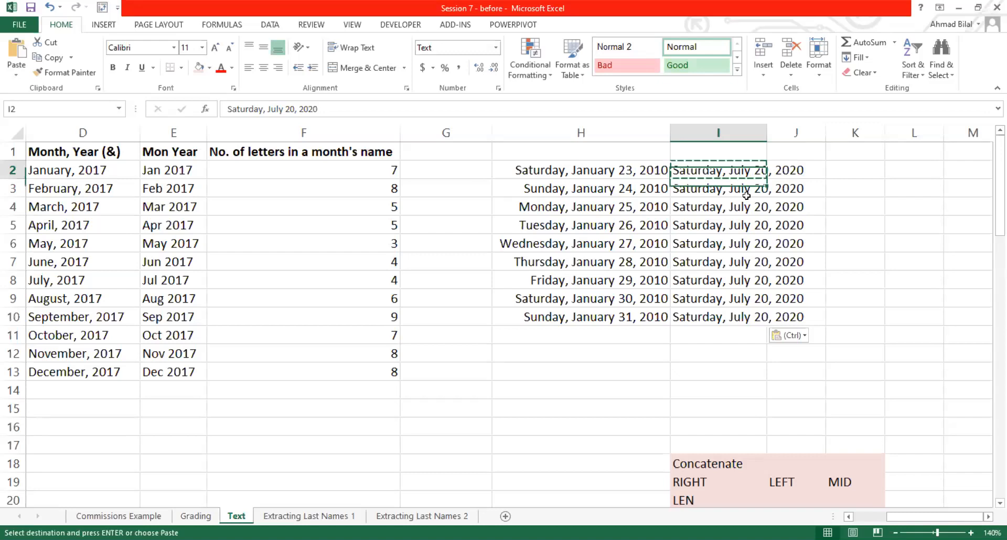
double_click(747, 196)
key(BackSpace)
text(1)
key(Return)
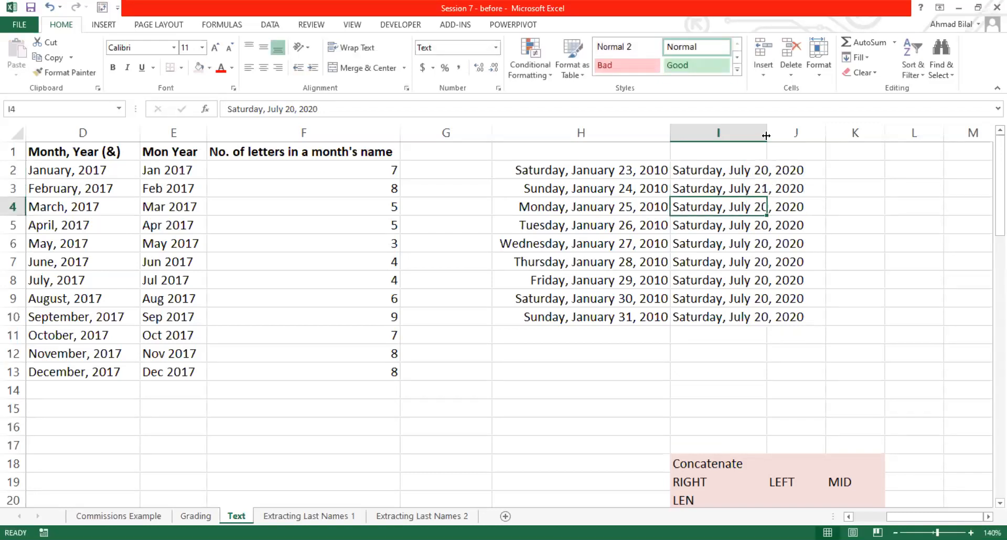
drag(766, 136, 830, 136)
Delete the formatted dates from cells H2:H10
drag(603, 170, 637, 302)
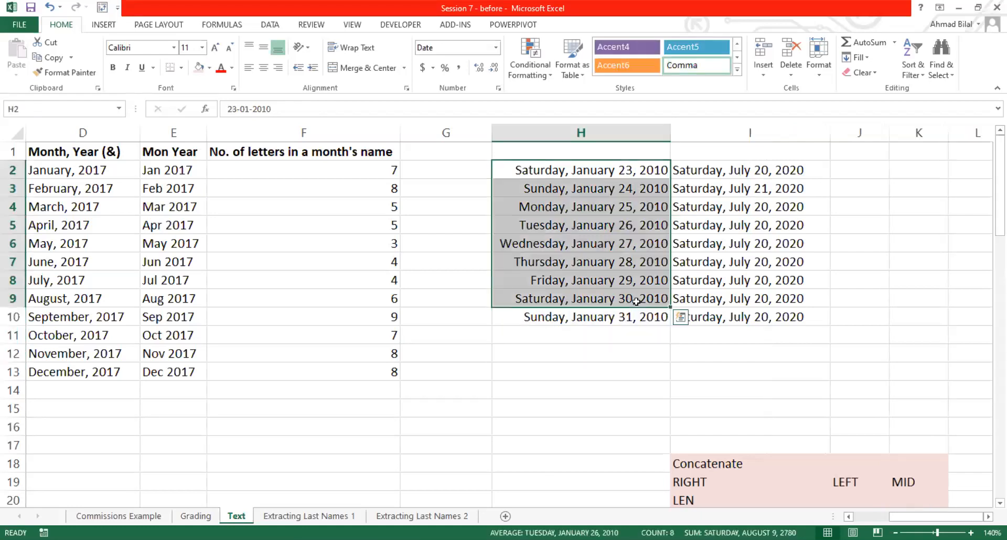
key(Delete)
key(Down)
key(Down)
key(Down)
key(Down)
key(Down)
key(Down)
key(Down)
key(Down)
key(Delete)
Change the day number in the text date of cell I4 to 22
key(Right)
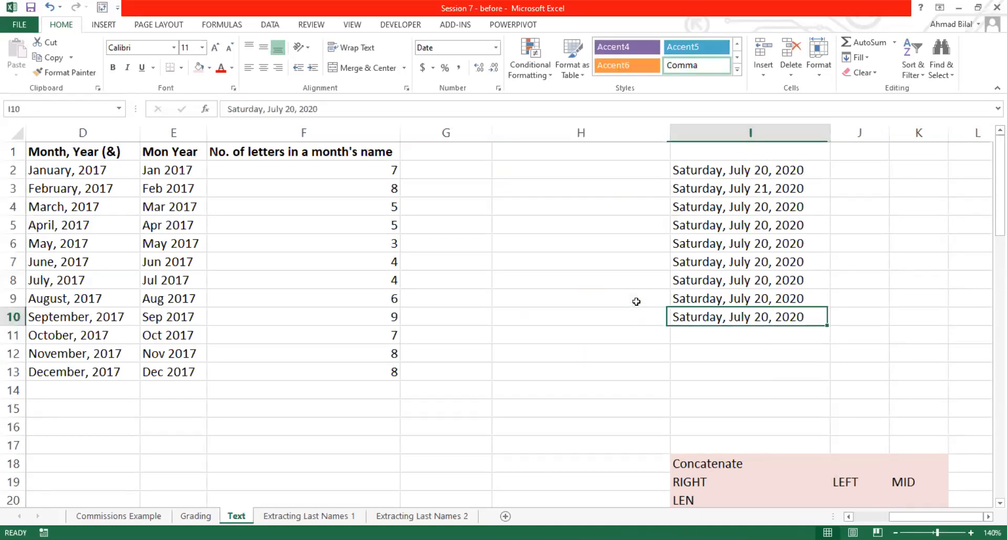
key(Up)
key(Up)
key(ctrl+Up)
key(Down)
key(Down)
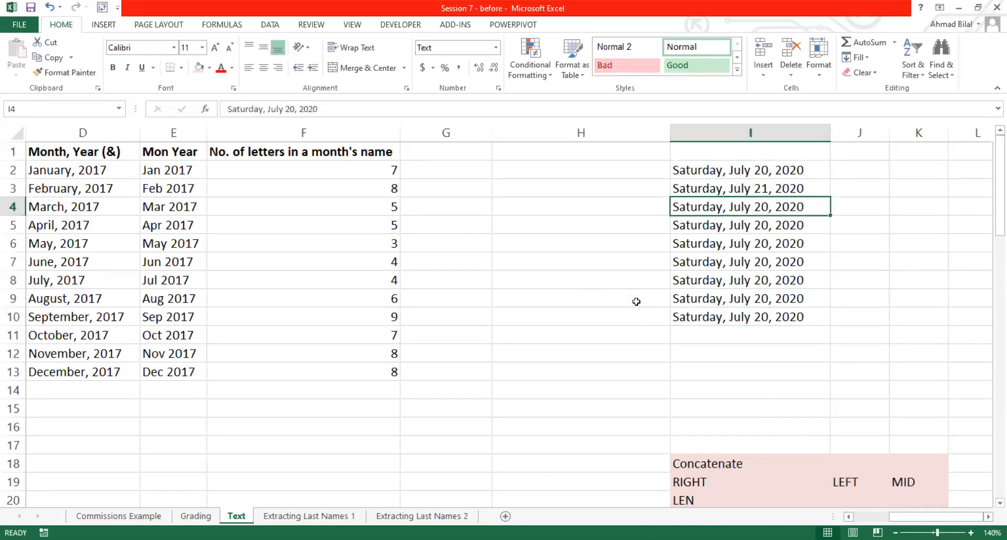
double_click(768, 208)
key(BackSpace)
text(2)
key(Return)
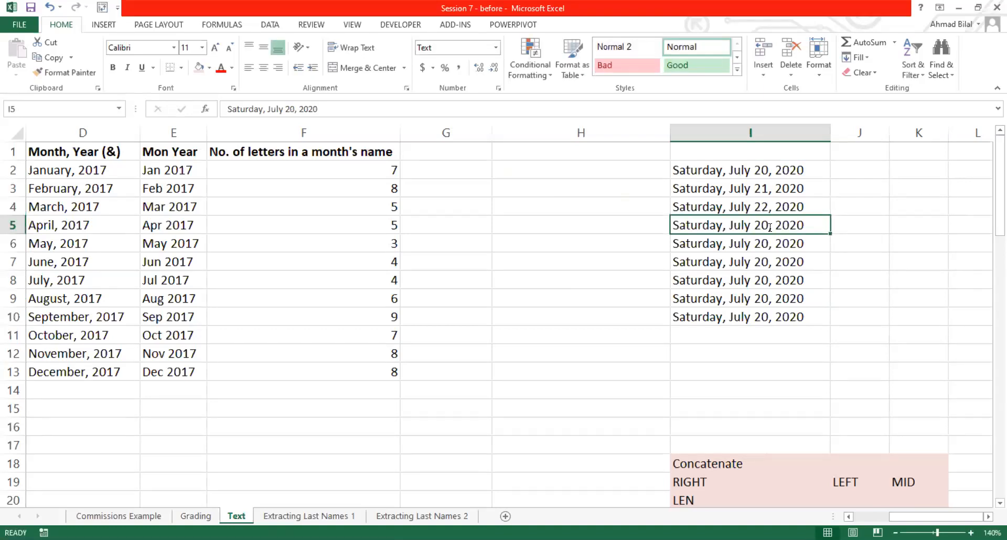
Change the day numbers in the text dates to 23 in cell I5 and 24 in cell I6
double_click(770, 227)
key(BackSpace)
text(3)
key(Return)
double_click(769, 245)
key(BackSpace)
text(4)
key(Return)
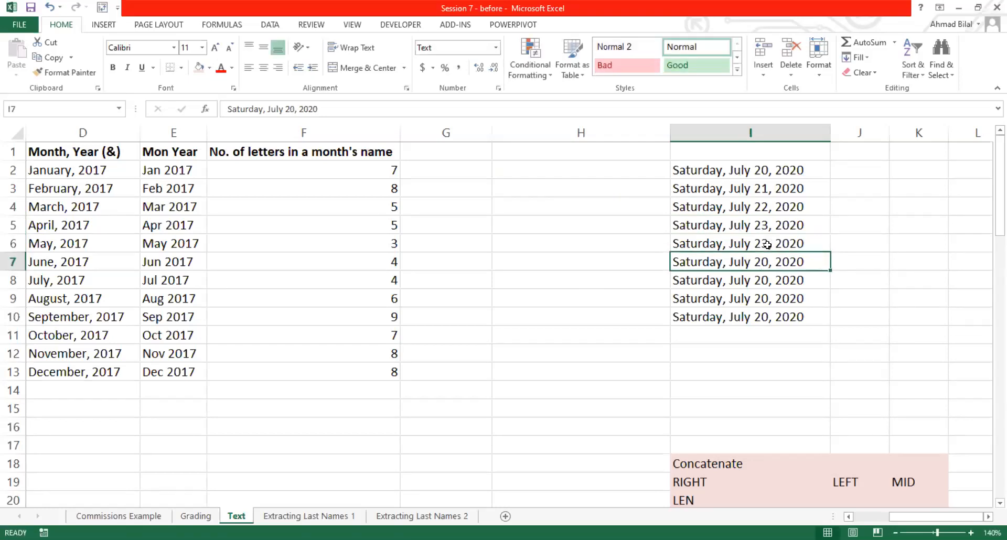
click(767, 245)
double_click(767, 245)
key(BackSpace)
text(4)
key(Return)
Change the day numbers in the text dates to 25 in cell I7 and 26 in cell I8
double_click(769, 264)
key(BackSpace)
text(5)
key(Return)
double_click(767, 280)
key(BackSpace)
text(6)
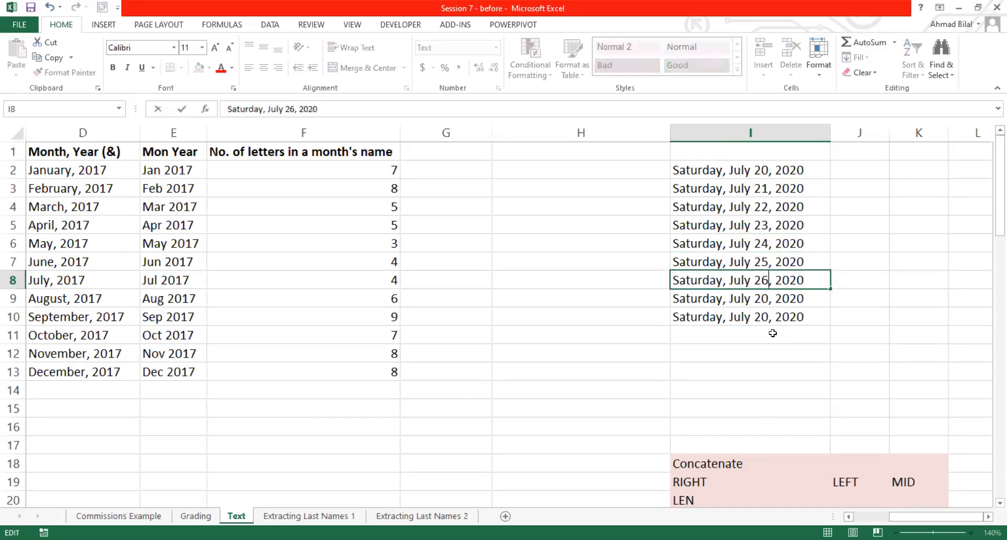
key(Return)
Change the day numbers in the text dates to 27 in cell I9 and 28 in cell I10
double_click(769, 298)
key(BackSpace)
text(7)
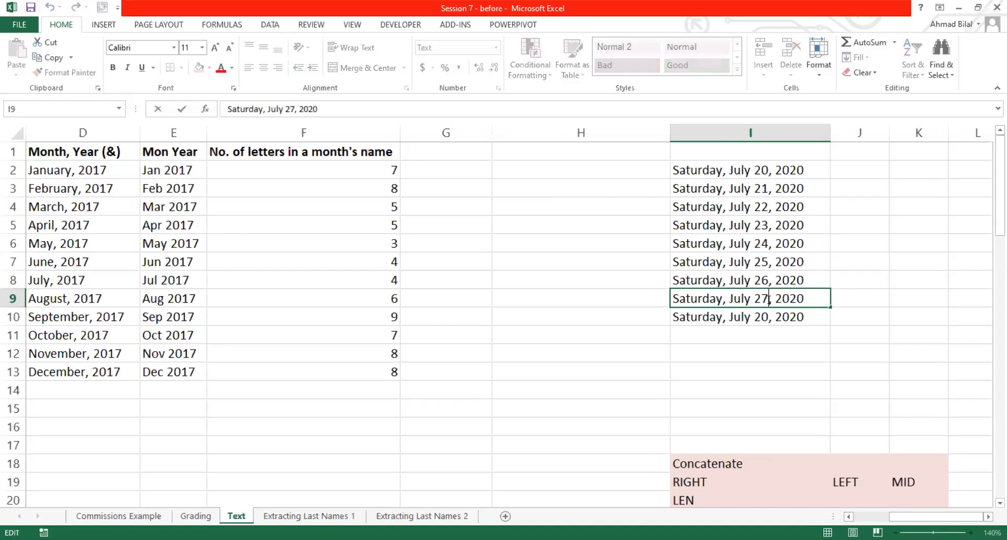
key(Return)
double_click(767, 318)
key(BackSpace)
text(8)
key(Return)
Replace the weekday name in cell I3 with Sunday, keeping the rest of the text date
key(Up)
key(Up)
key(Up)
key(Up)
key(Up)
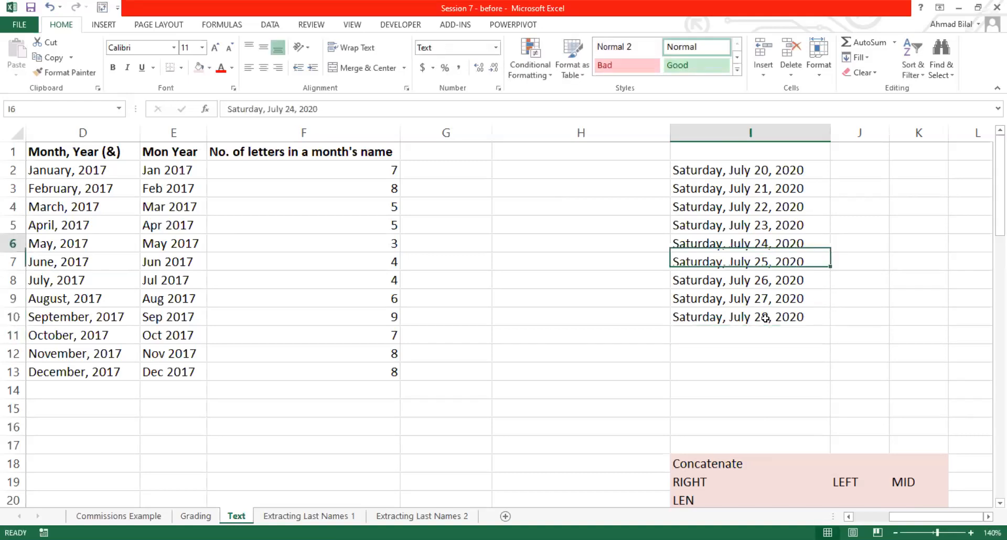
key(Up)
key(Up)
key(Up)
key(F2)
key(Home)
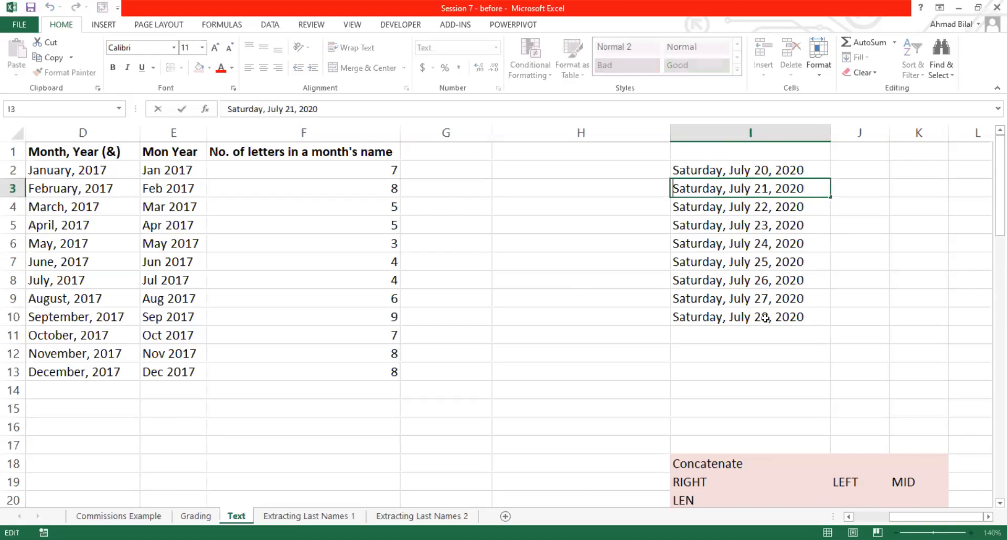
key(ctrl+shift+Right)
key(shift+Left)
key(shift+Left)
text(Su)
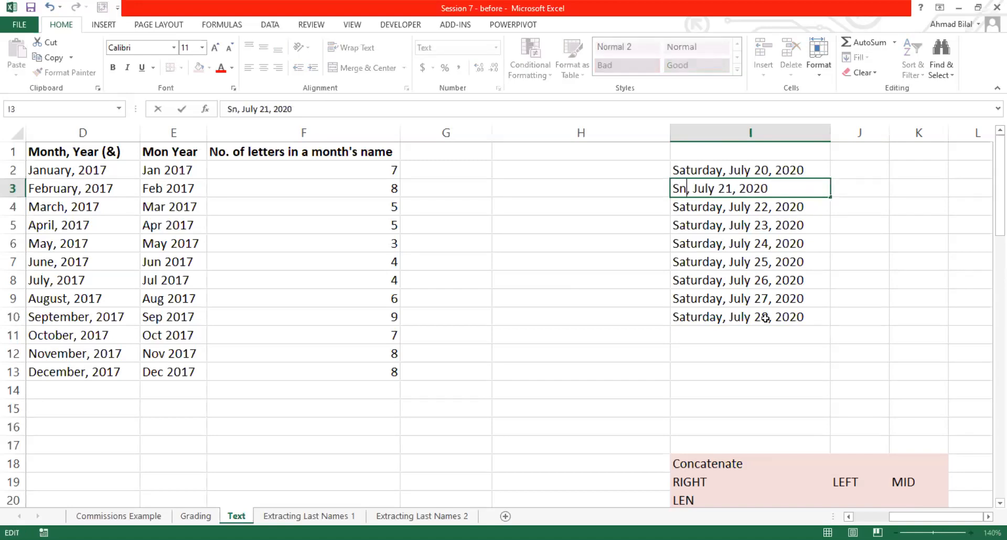
text(nday)
key(Return)
Replace the weekday name in cell I4 with Monday, keeping the rest of the text date
key(Down)
key(F2)
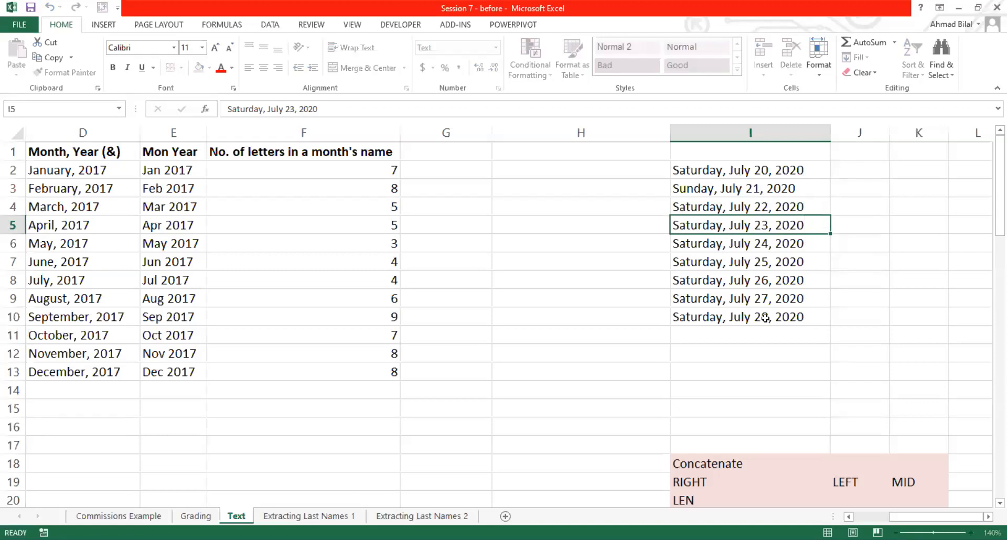
key(Escape)
key(Up)
key(F2)
key(ctrl+Left)
key(ctrl+Left)
key(Home)
key(ctrl+shift+Right)
key(shift+Left)
key(shift+Left)
text(Monday)
key(Return)
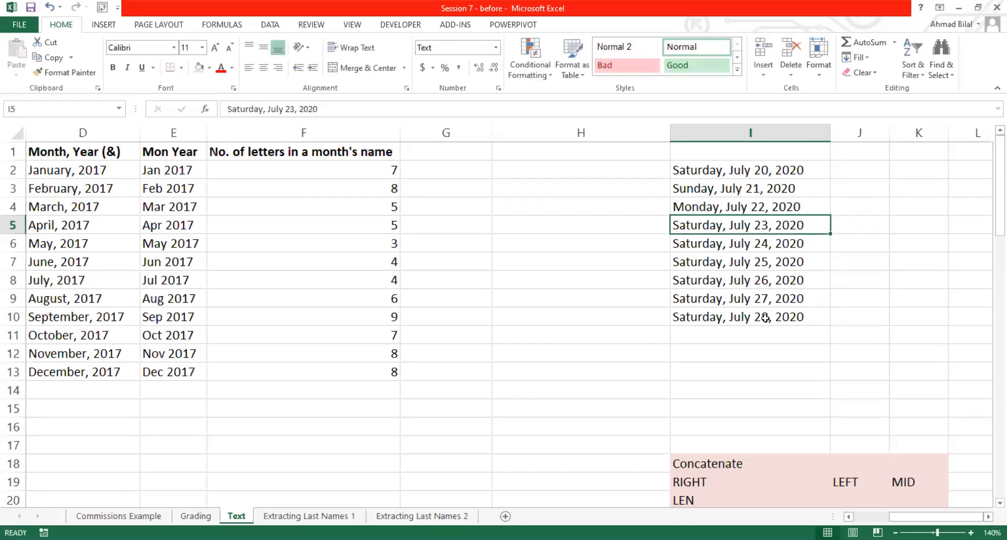
Replace the weekday name in cell I5 with Tuesday, keeping the rest of the text date
double_click(678, 226)
key(ctrl+shift+Right)
key(shift+Left)
key(shift+Left)
text(Tued)
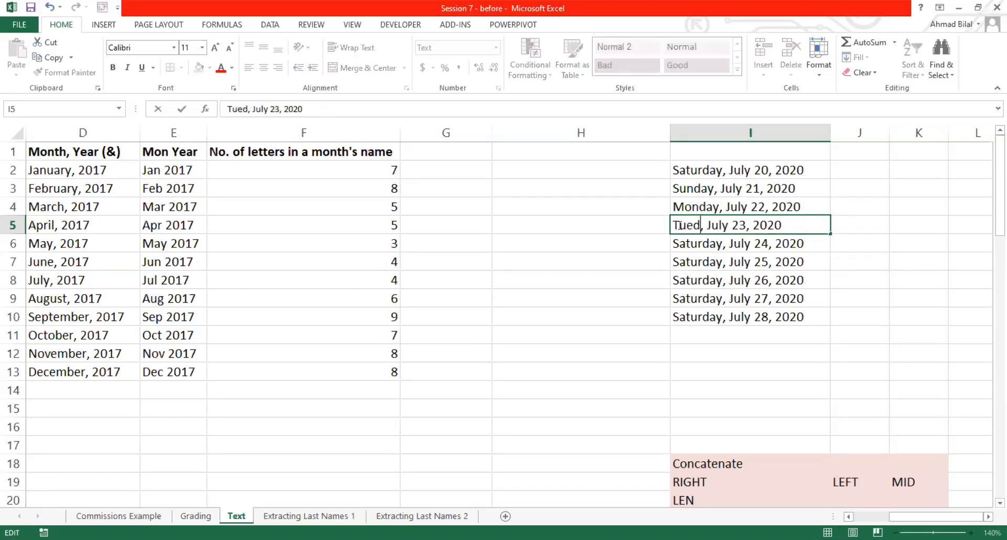
key(BackSpace)
text(sday)
key(Return)
Replace the weekday name in cell I6 with Wednesday, keeping the rest of the text date
key(F2)
key(ctrl+Left)
key(ctrl+Left)
key(ctrl+Left)
key(ctrl+Left)
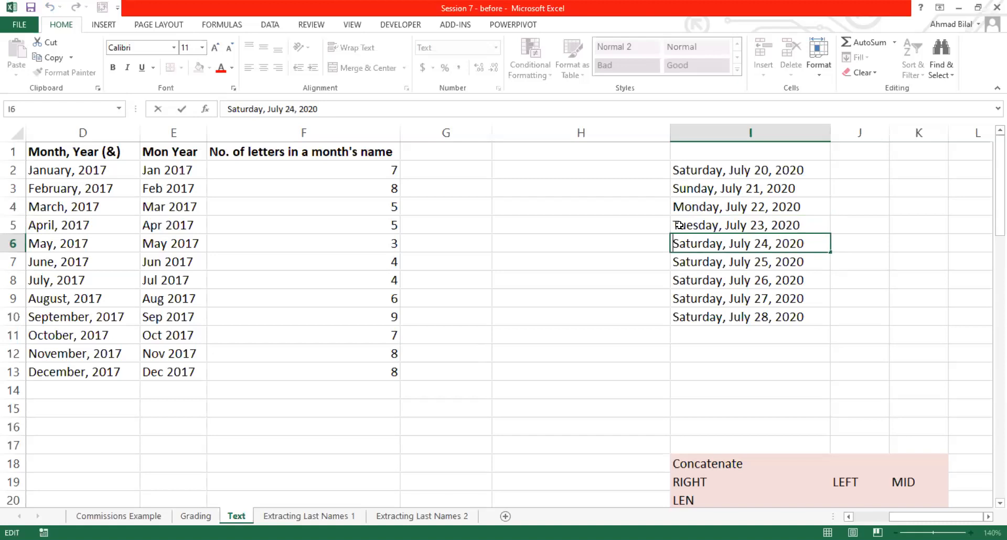
key(ctrl+shift+Right)
key(shift+Left)
key(shift+Left)
text(Wednesday)
key(Return)
Replace the weekday name in cell I7 with Thursday, keeping the rest of the text date
key(F2)
key(ctrl+Left)
key(ctrl+Left)
key(ctrl+Left)
key(ctrl+Left)
key(ctrl+shift+Right)
key(shift+Left)
key(shift+Left)
text(Thursday)
key(Return)
Replace the weekday name of the text date in cell I8 with Friday
key(F2)
key(ctrl+Left)
key(ctrl+Left)
key(ctrl+Left)
key(ctrl+Left)
key(ctrl+shift+Right)
key(shift+Left)
key(shift+Left)
text(AGF)
key(BackSpace)
key(BackSpace)
key(BackSpace)
text(Frida)
key(Return)
key(Up)
key(F2)
text(2)
key(ctrl+Left)
key(ctrl+Left)
key(ctrl+Left)
key(Left)
key(Left)
text(y)
key(Return)
Clear the leftover text dates in cells I9 and I10
key(shift+Down)
key(Delete)
key(Up)
key(Right)
key(Left)
key(Up)
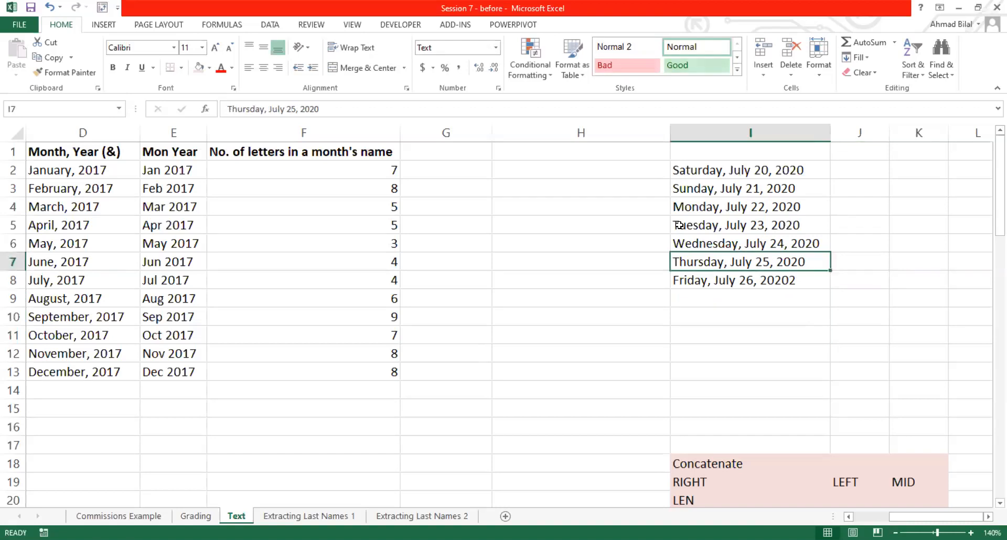
key(Up)
key(Up)
key(Up)
key(Up)
key(Right)
key(Right)
key(Right)
key(Right)
key(Left)
key(Left)
key(Left)
key(Left)
key(Up)
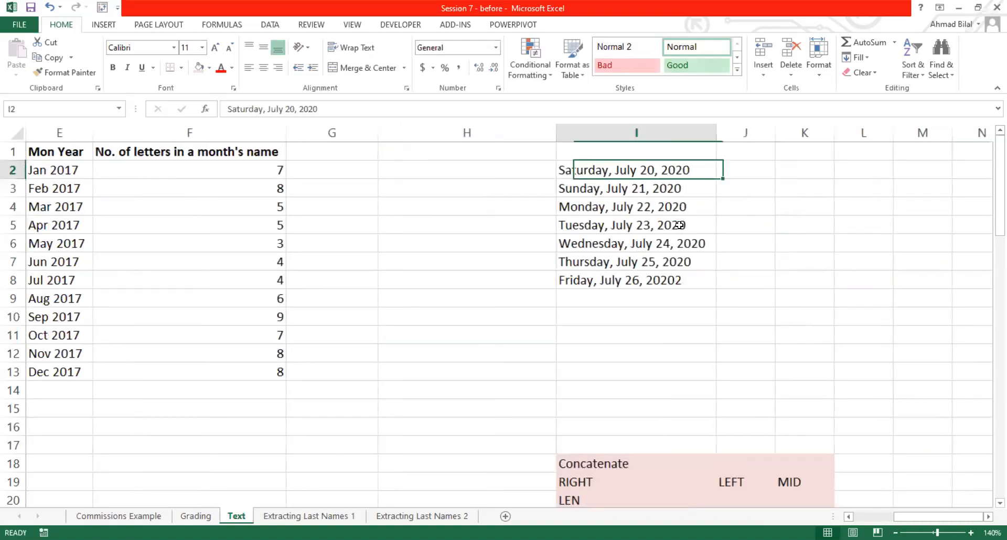
key(Right)
key(Left)
key(Down)
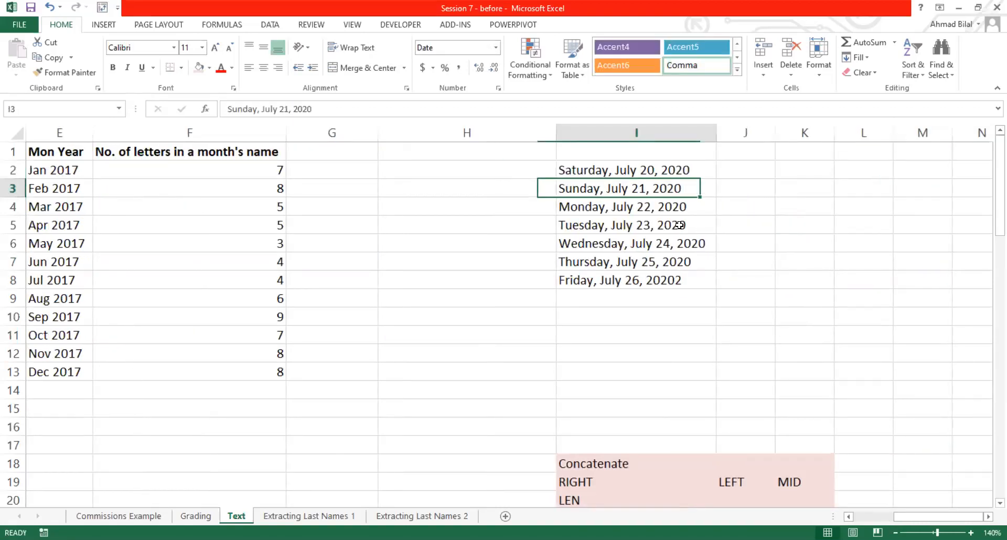
key(Up)
key(Right)
drag(653, 174, 678, 278)
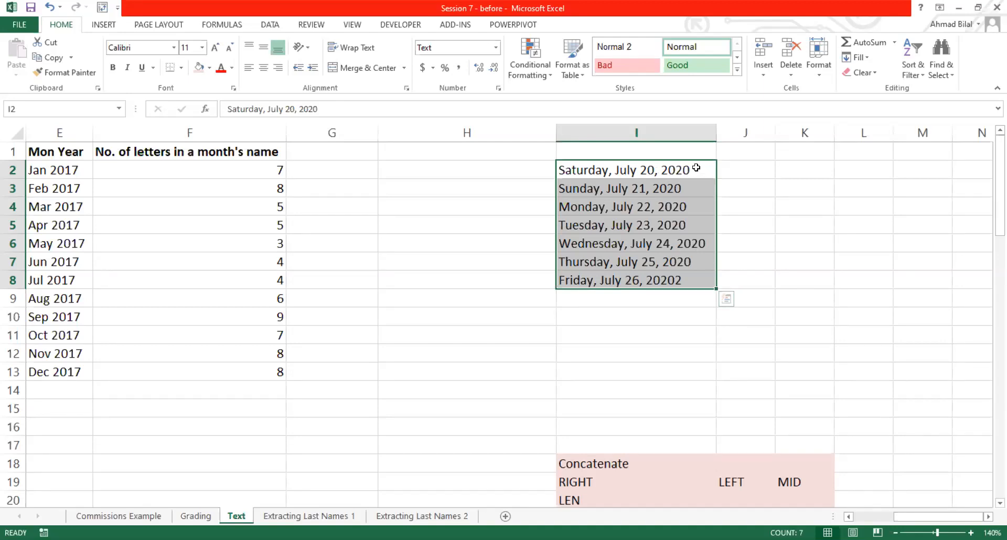
Correct the year in the Friday text date in cell I8 to 2020
drag(696, 168, 687, 278)
double_click(687, 278)
key(BackSpace)
key(Return)
double_click(692, 281)
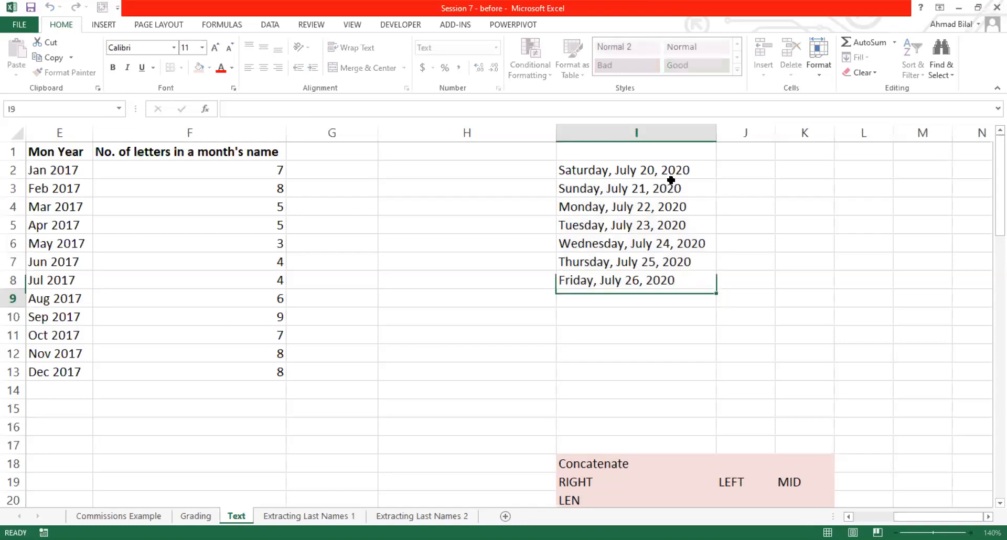
key(Return)
drag(676, 162, 667, 282)
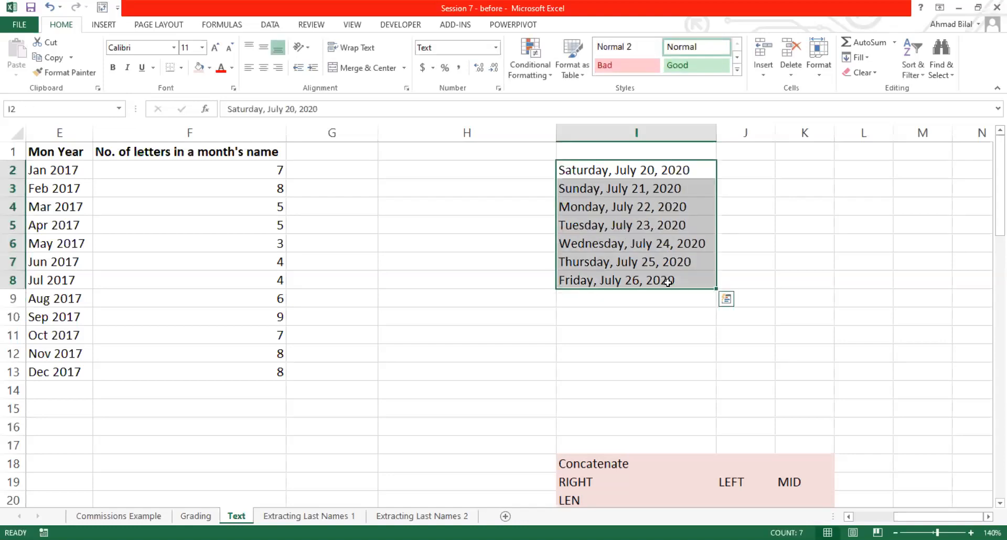
click(657, 200)
drag(692, 169, 679, 289)
click(751, 202)
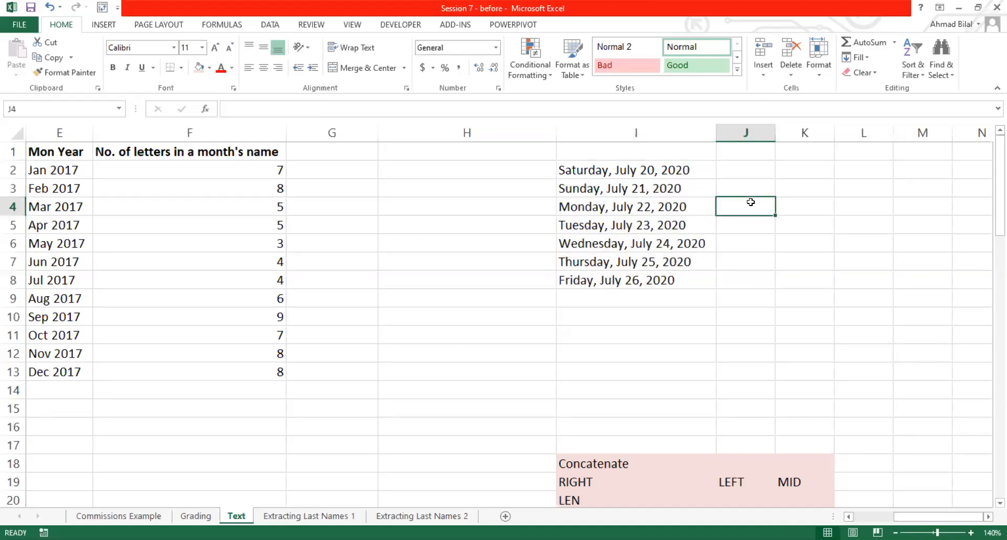
key(Right)
key(Right)
key(Right)
key(Right)
key(Right)
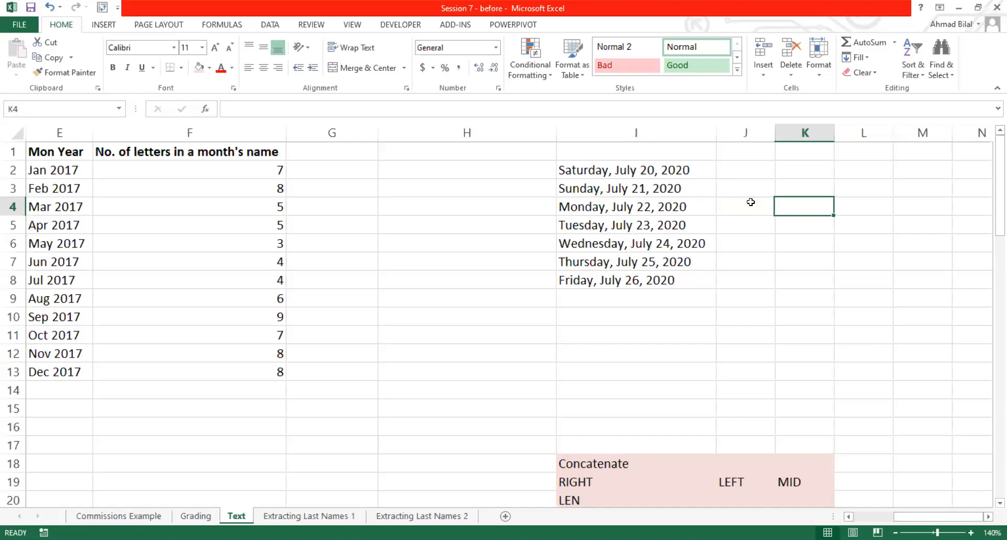
key(Up)
key(Up)
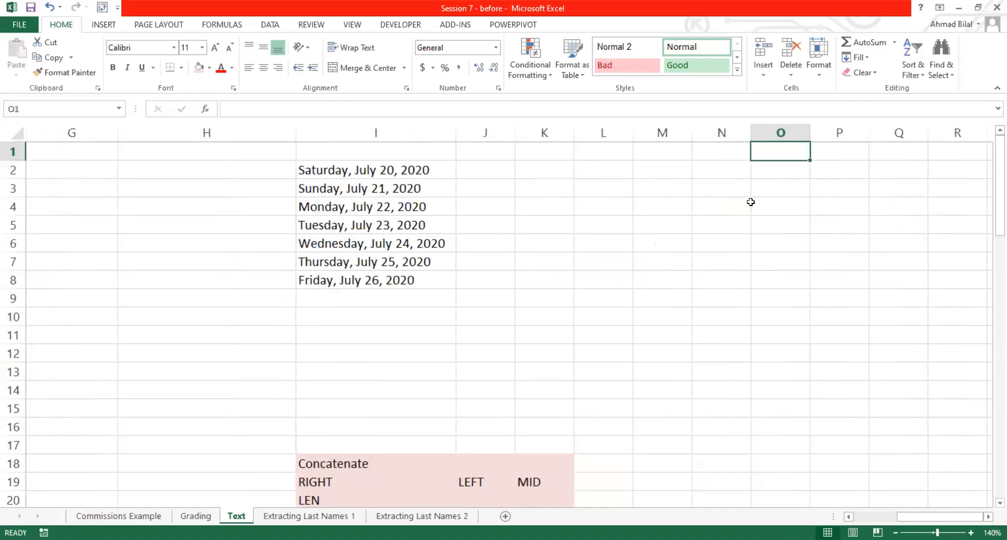
key(Left)
key(Left)
key(Left)
key(Left)
key(Left)
key(Left)
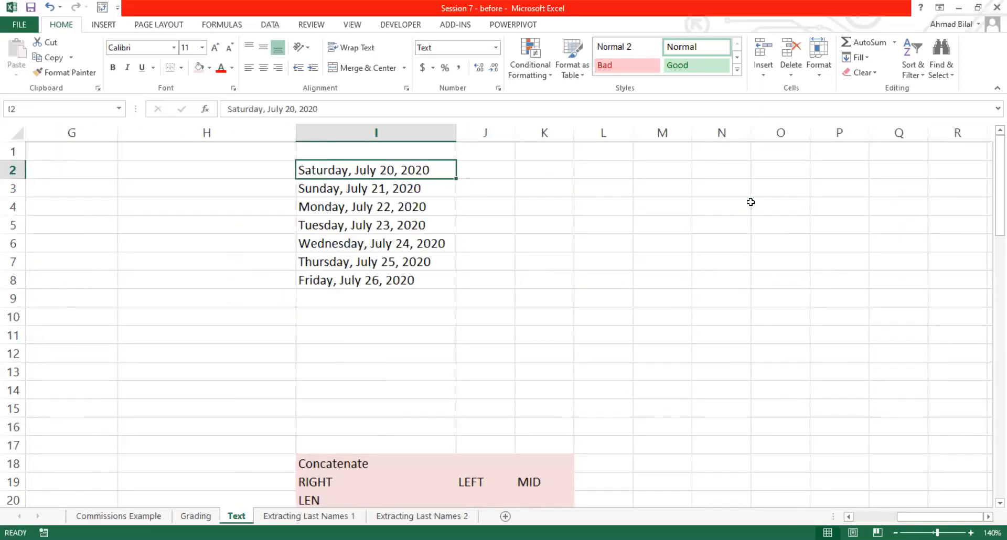
Enter the header Year in cell J1, above the column next to the text dates
key(Right)
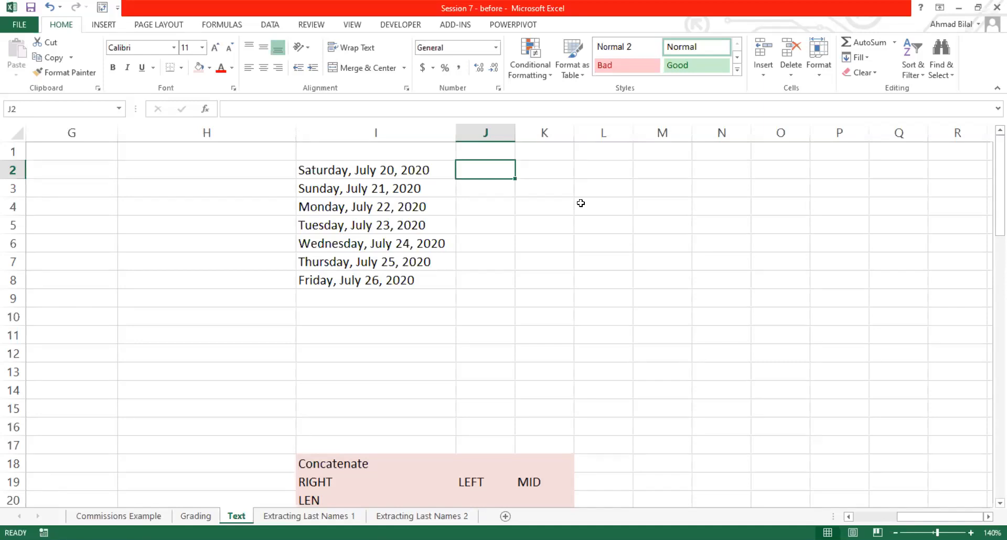
key(Up)
text(M)
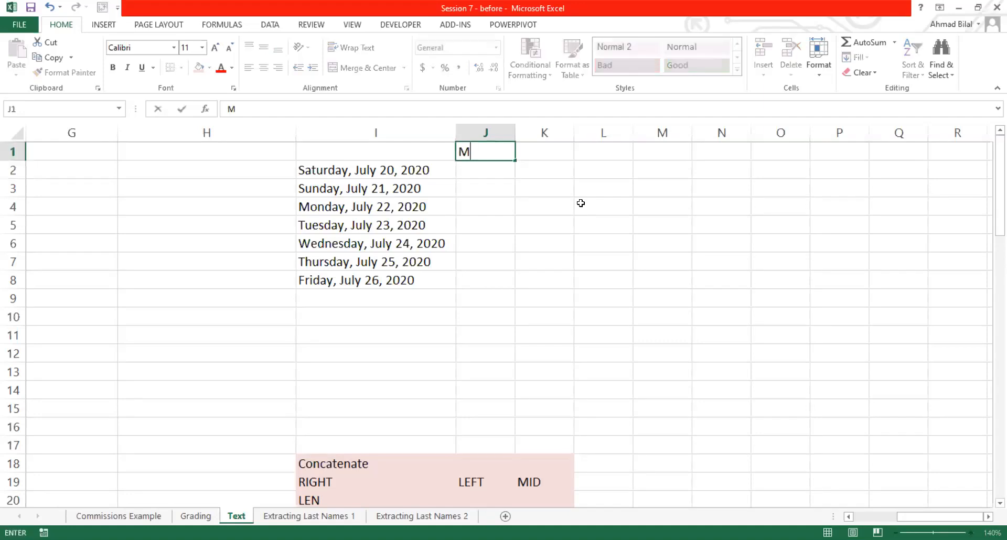
key(Escape)
text(Year)
key(Return)
key(Down)
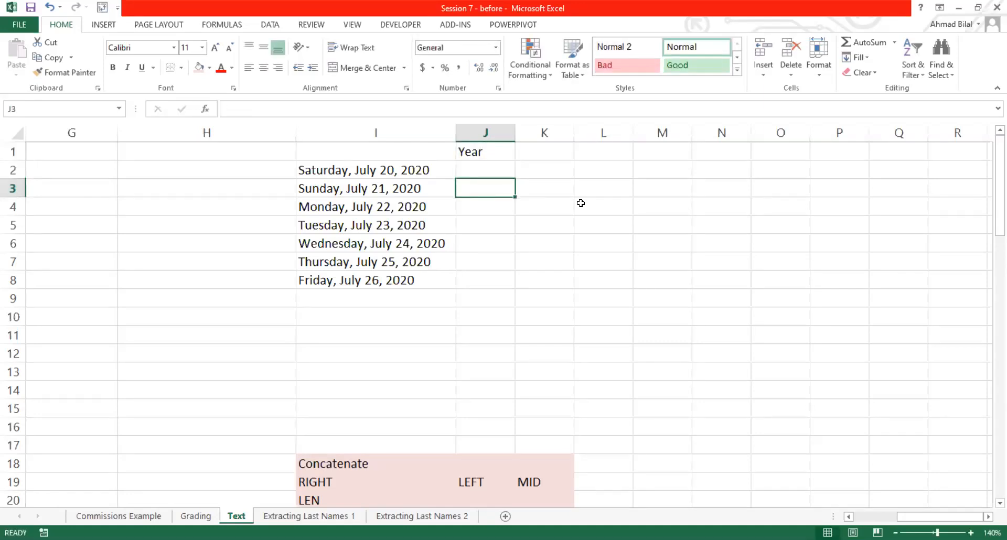
Enter the header Month in cell K1
key(Up)
key(Up)
key(Right)
text(Mondy)
key(BackSpace)
text(th)
key(Return)
Enter the header Year in cell L1
key(Up)
key(Right)
text(Year)
key(Return)
Extract the year from the text date in I2 by entering the formula =RIGHT(I2, 4) in cell J2
key(Left)
key(Left)
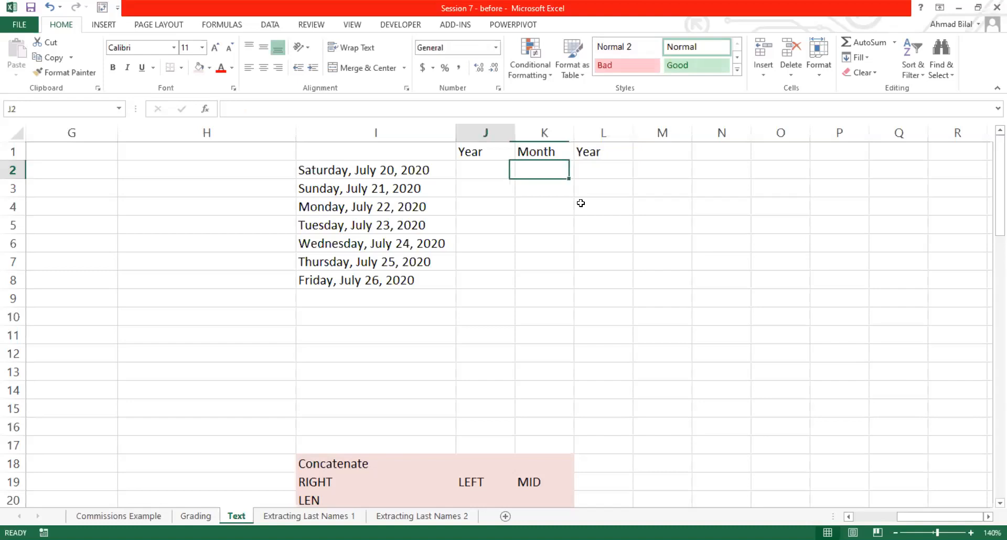
text(=)
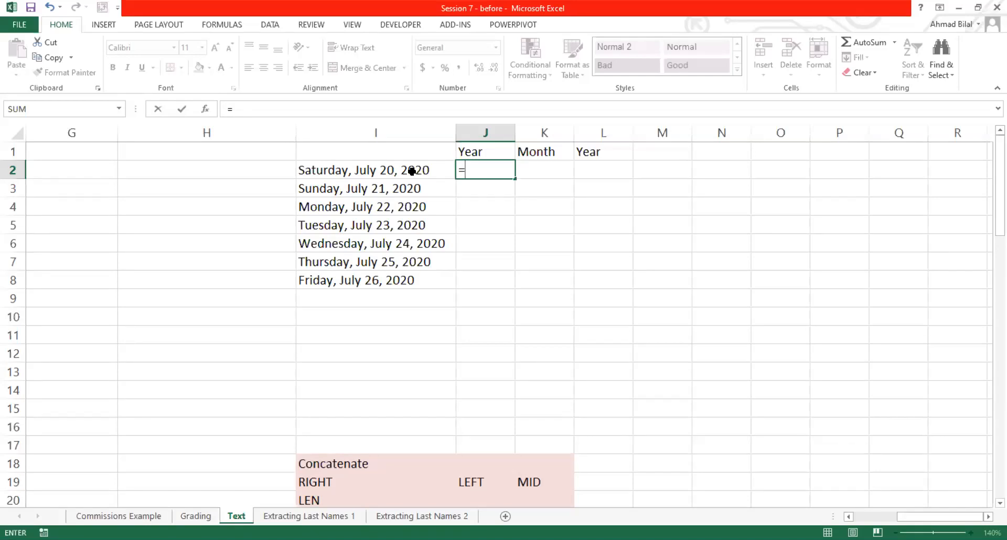
text(right*=)
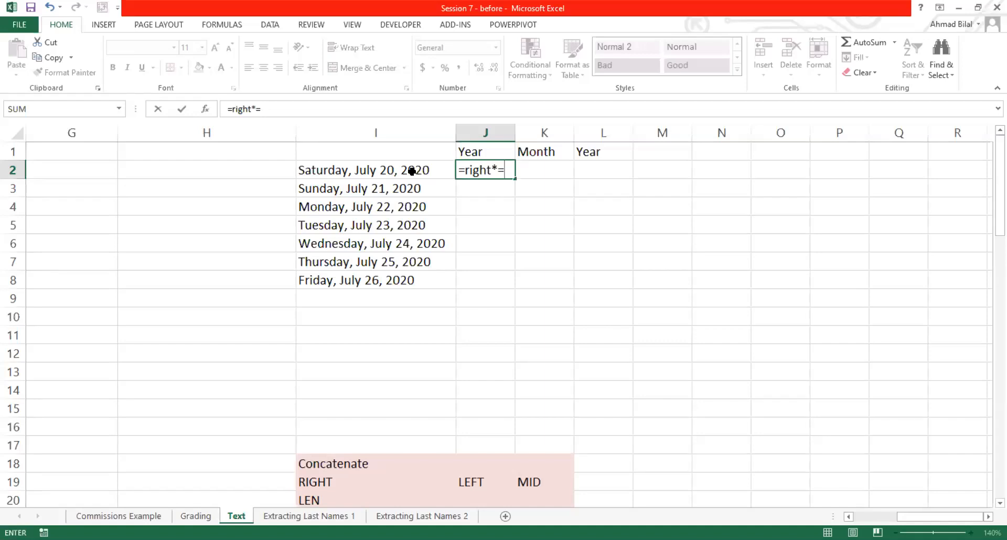
key(BackSpace)
key(BackSpace)
text(()
click(439, 169)
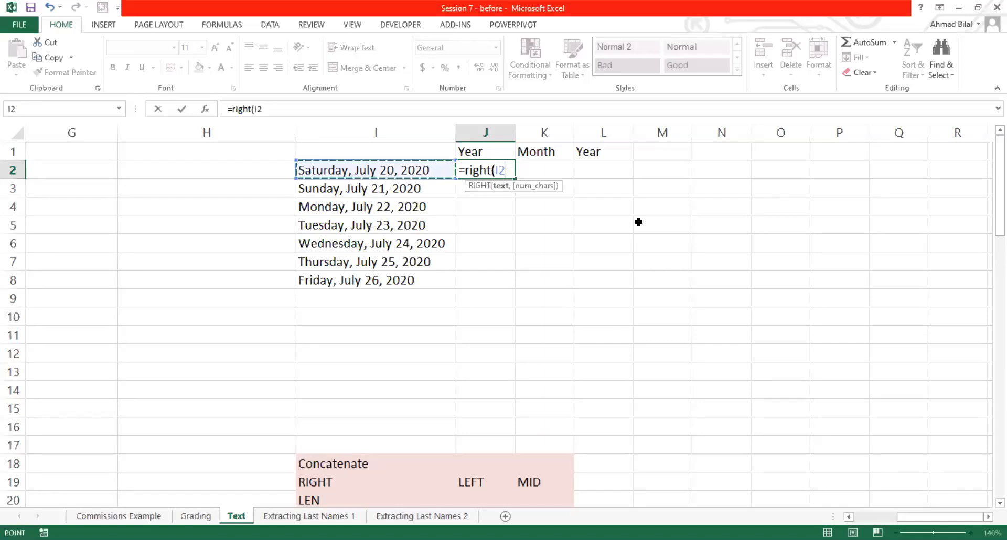
text(,)
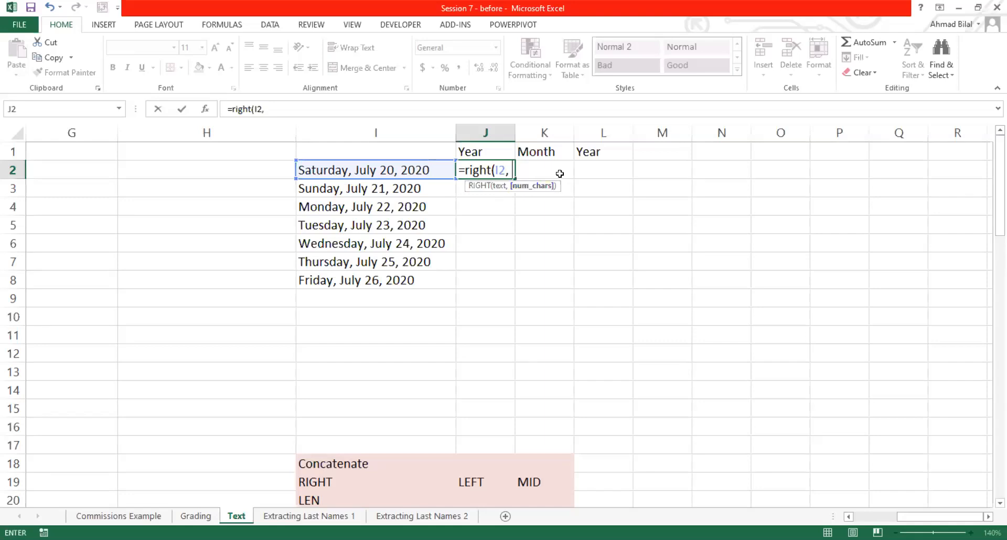
text( 4))
key(Return)
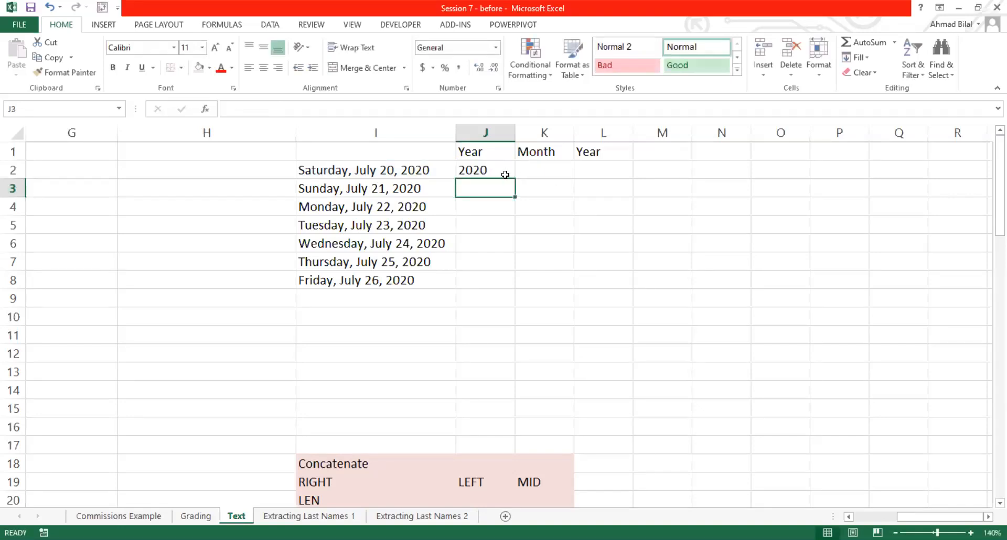
Fill the year formula from J2 down to J8 for all the text dates
click(505, 175)
double_click(515, 179)
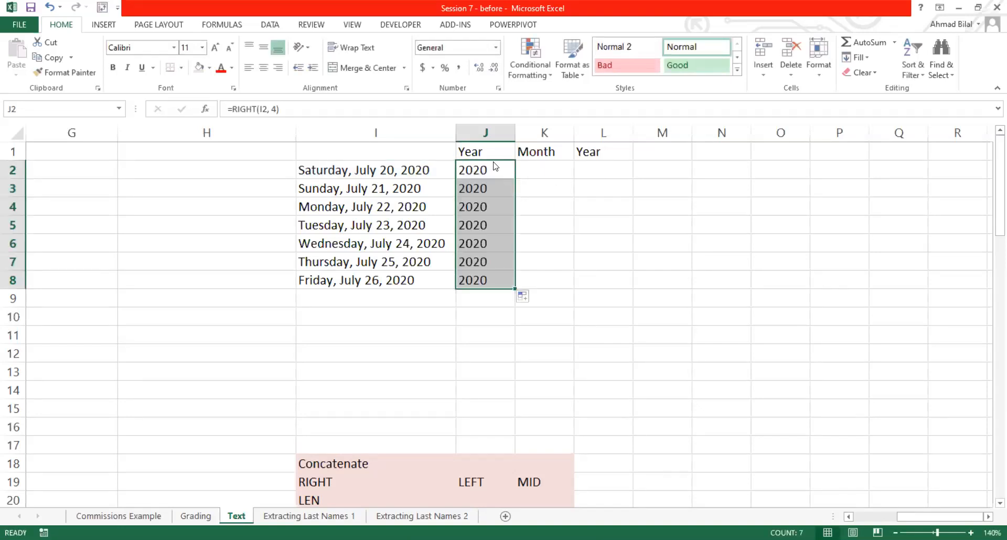
click(577, 214)
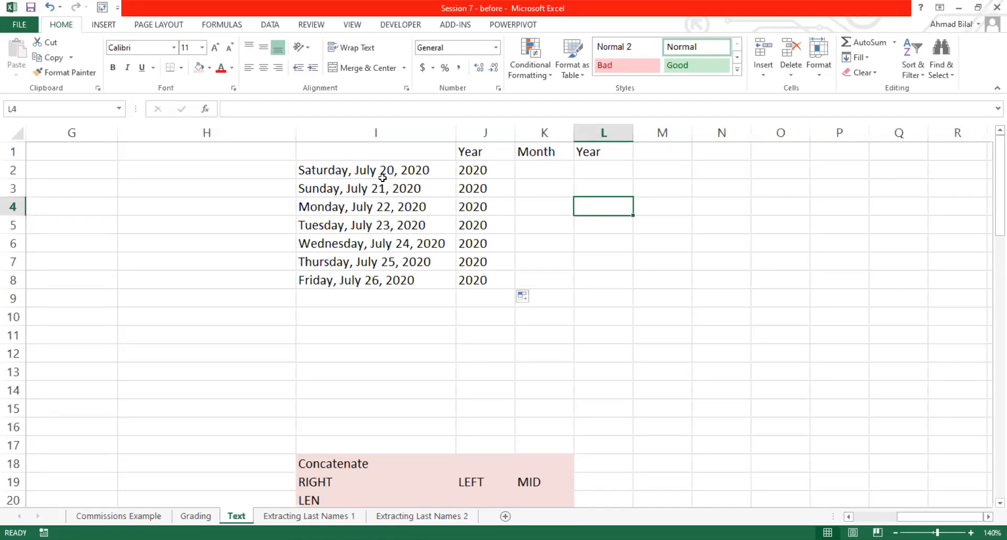
Replace the header in cell L1 with Date
click(408, 259)
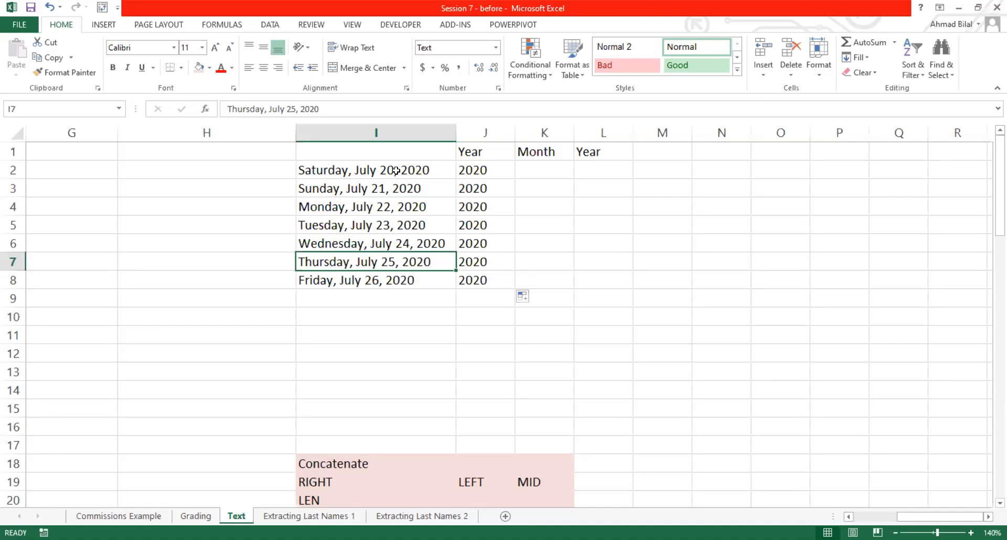
double_click(614, 148)
key(BackSpace)
key(BackSpace)
key(BackSpace)
key(BackSpace)
text(Date)
key(Return)
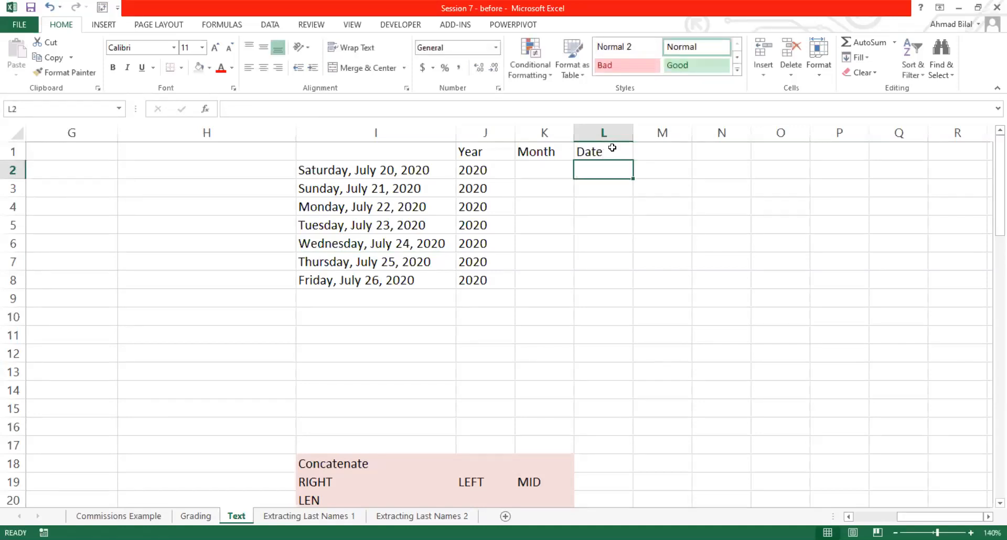
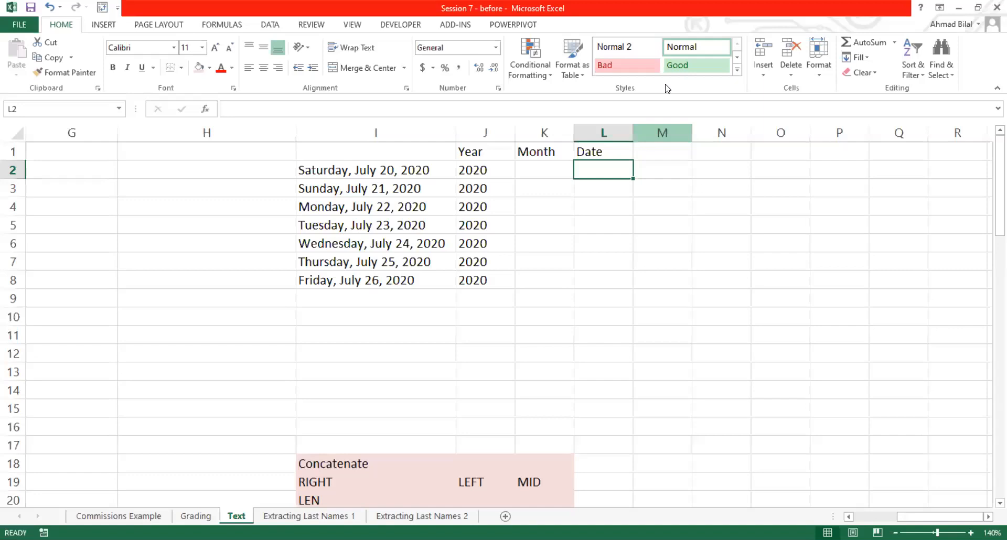
key(alt+Tab)
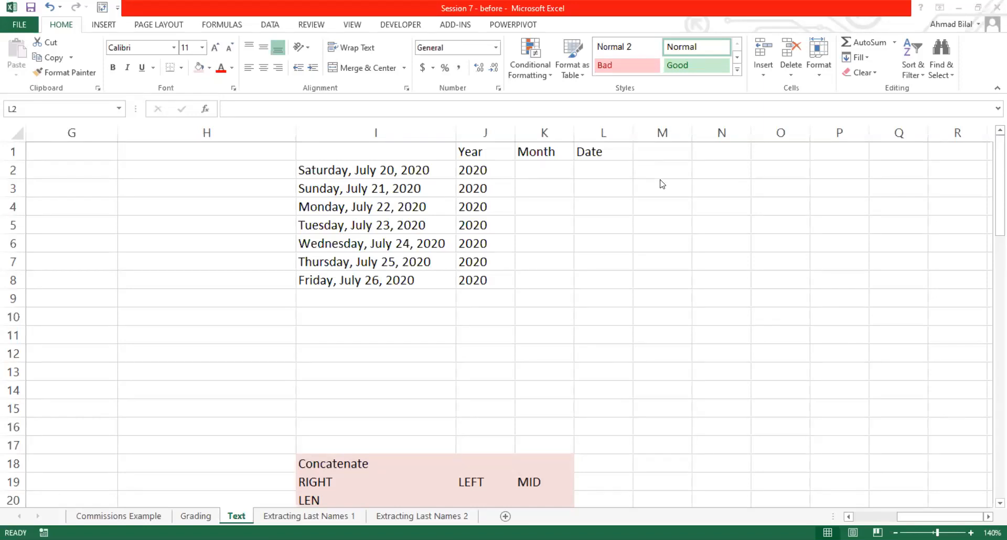
click(606, 177)
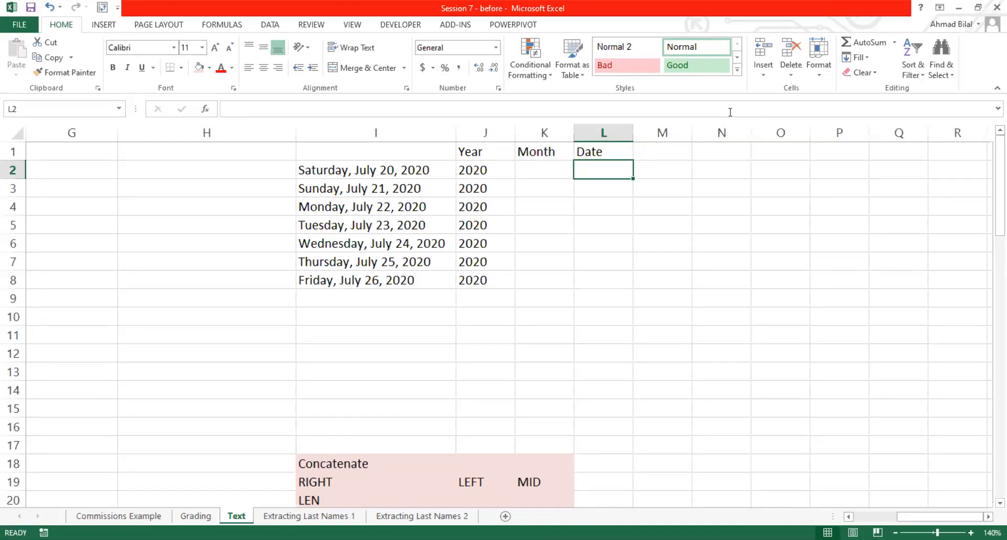
key(alt+Tab)
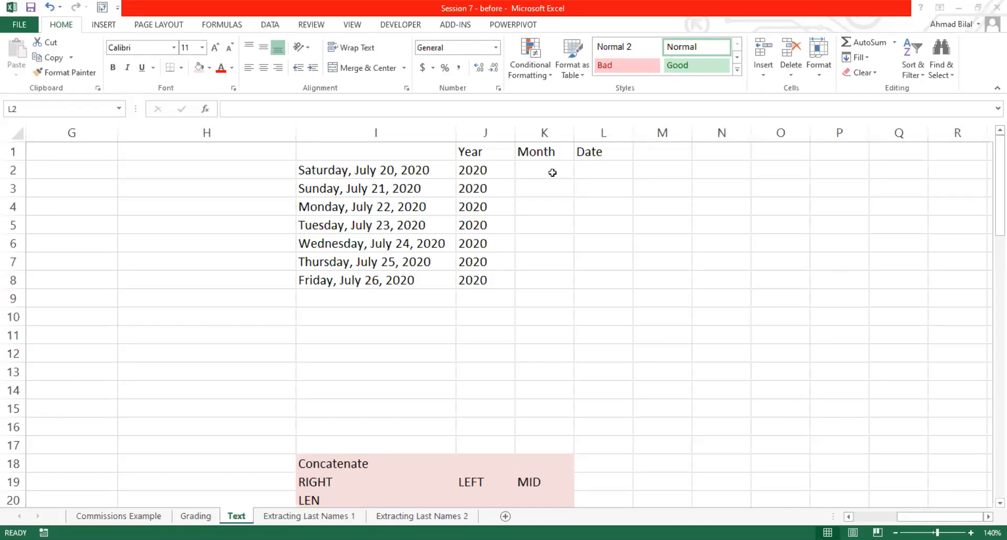
click(585, 168)
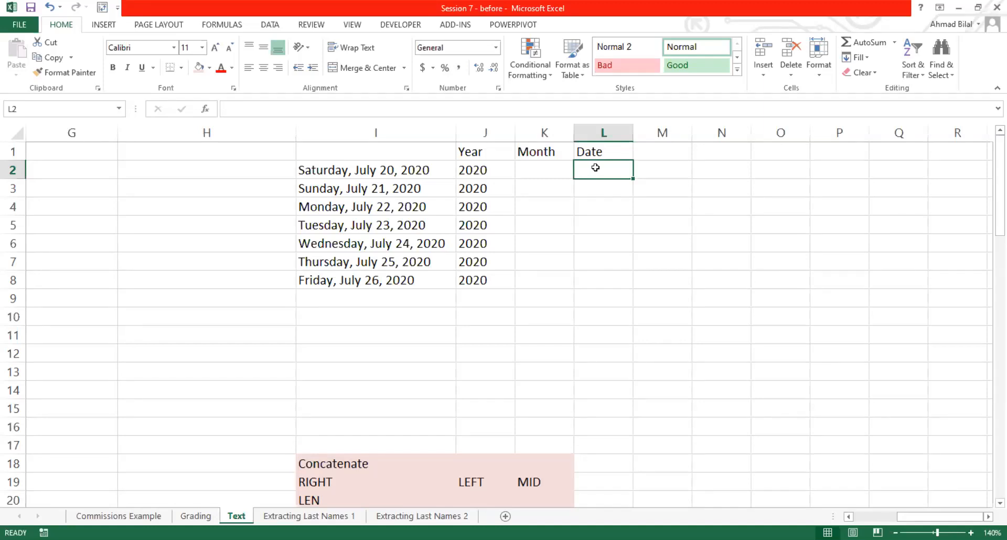
double_click(595, 168)
text(=)
key(Escape)
Copy the text date from cell I8 into cell I11
click(385, 338)
key(Up)
key(Up)
key(Up)
key(ctrl+c)
key(Down)
key(Down)
key(Down)
key(ctrl+v)
Replace the month in the text date in I11 with August
key(F2)
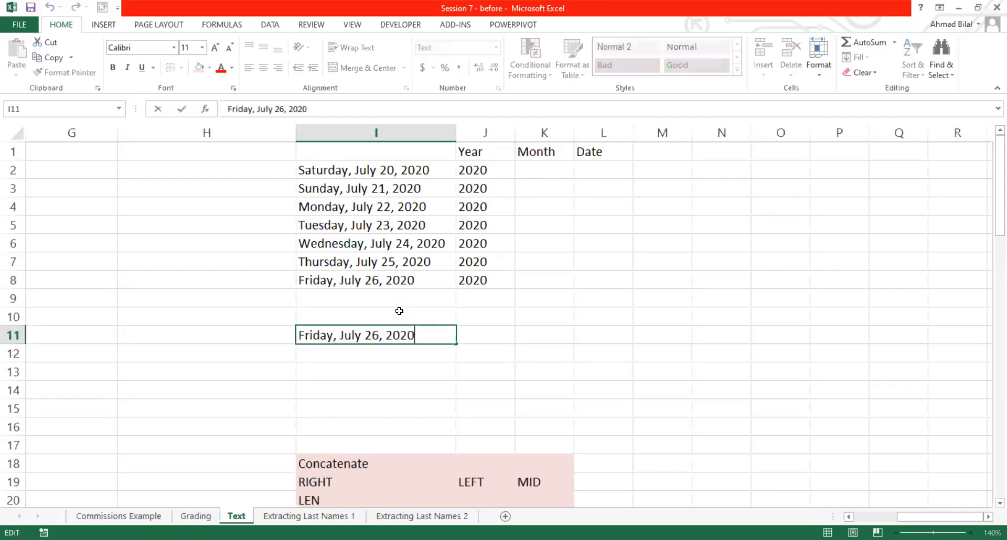
key(Left)
key(Left)
key(Left)
key(Left)
key(Left)
key(Left)
key(Left)
key(Left)
key(Left)
key(Right)
key(BackSpace)
key(BackSpace)
key(BackSpace)
key(BackSpace)
text(August)
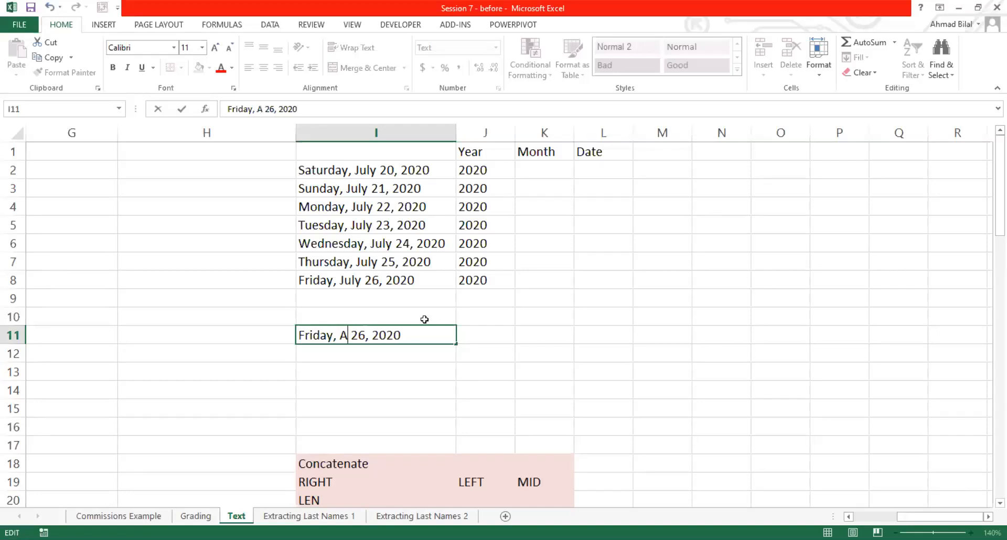
Change the day in the I11 text date to 02 and commit the entry
key(Right)
key(Right)
key(Right)
key(BackSpace)
key(BackSpace)
text(02)
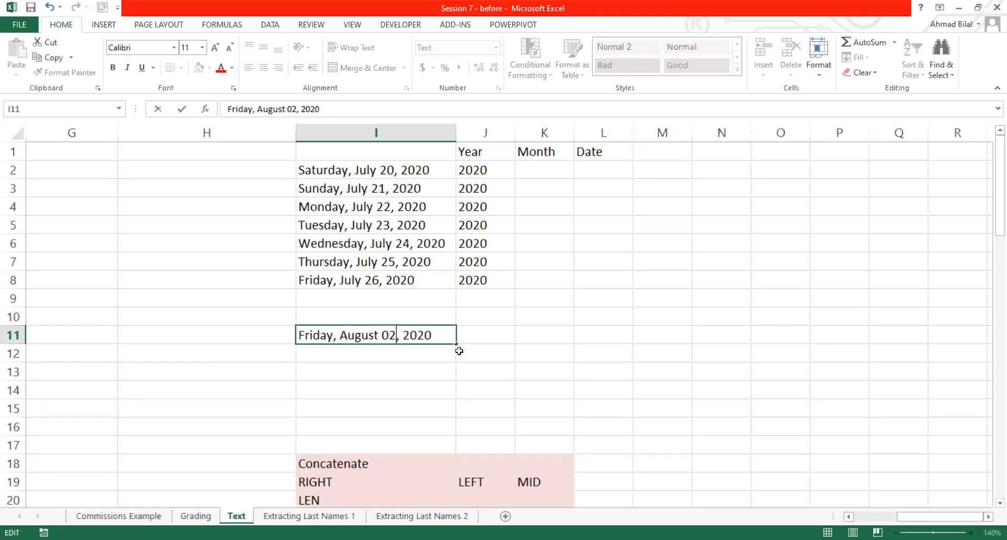
drag(396, 331, 384, 331)
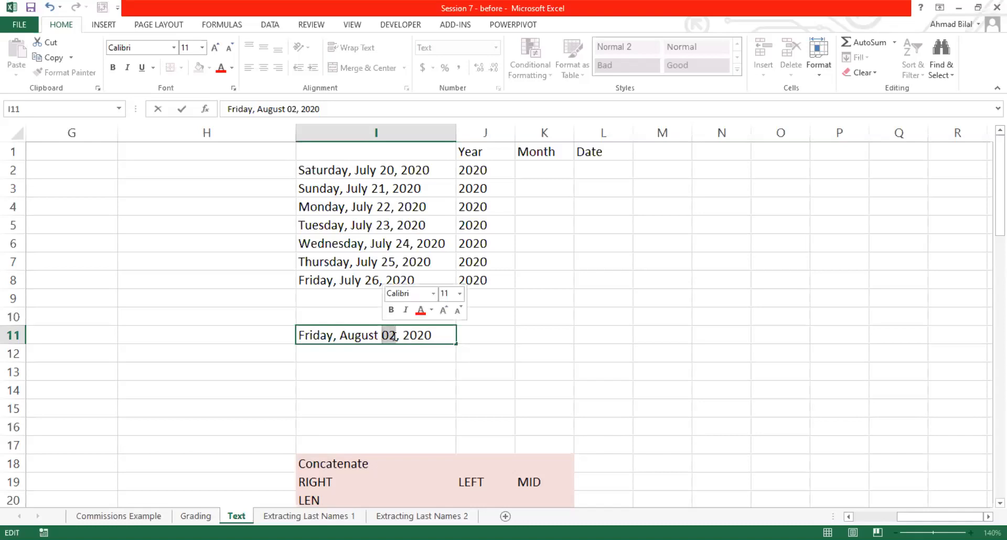
click(388, 335)
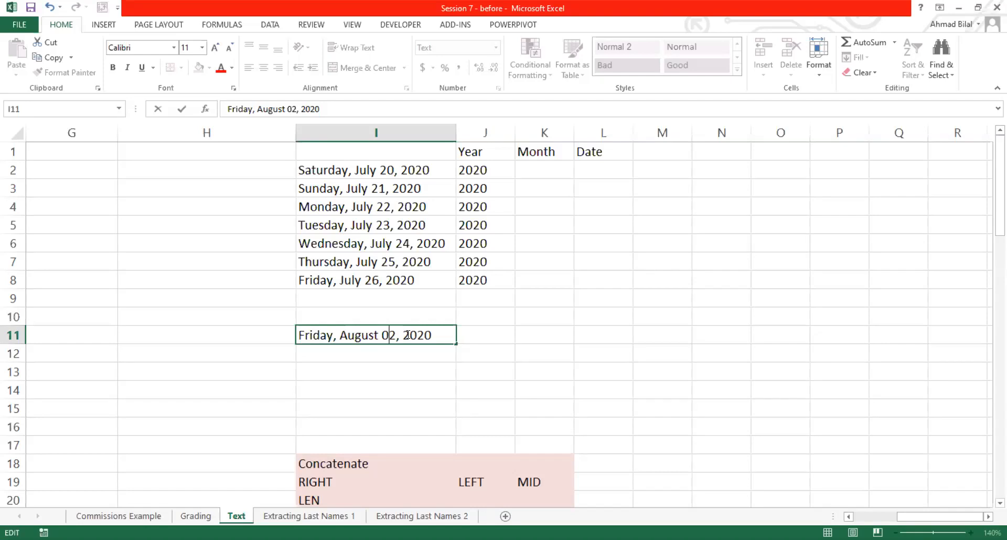
key(Return)
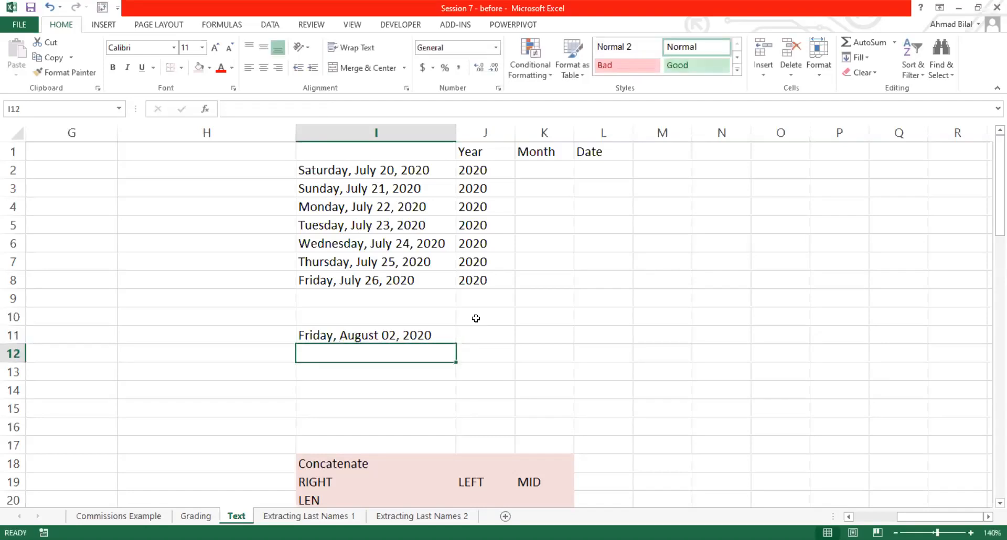
Enter the formula =RIGHT(I2, 8) in cell L2 to extract the day and year portion of the text date
click(611, 168)
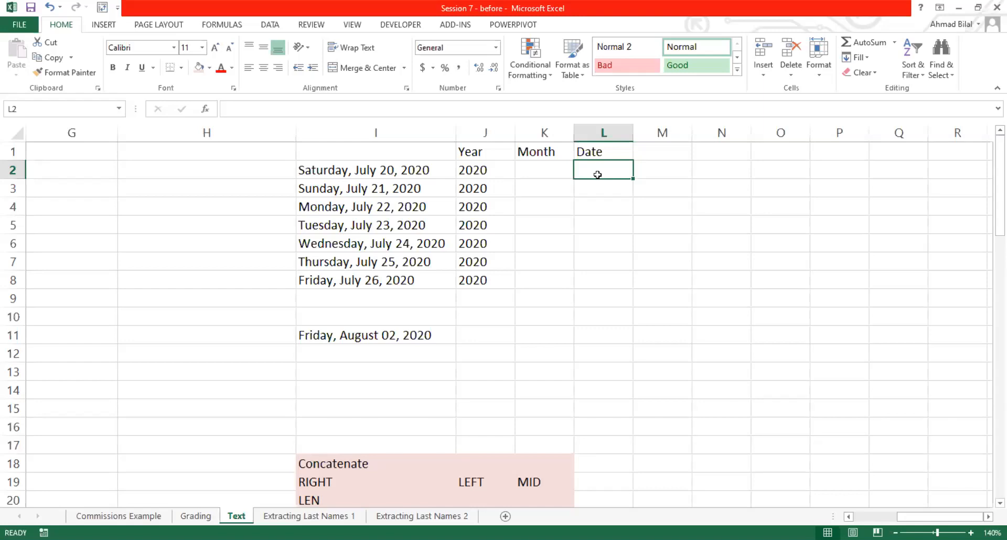
text(=)
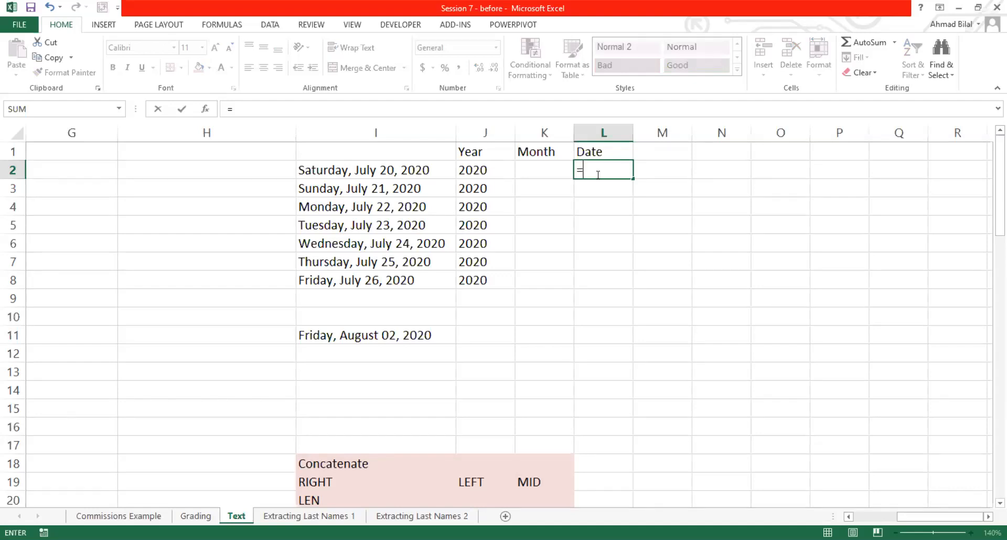
text(right()
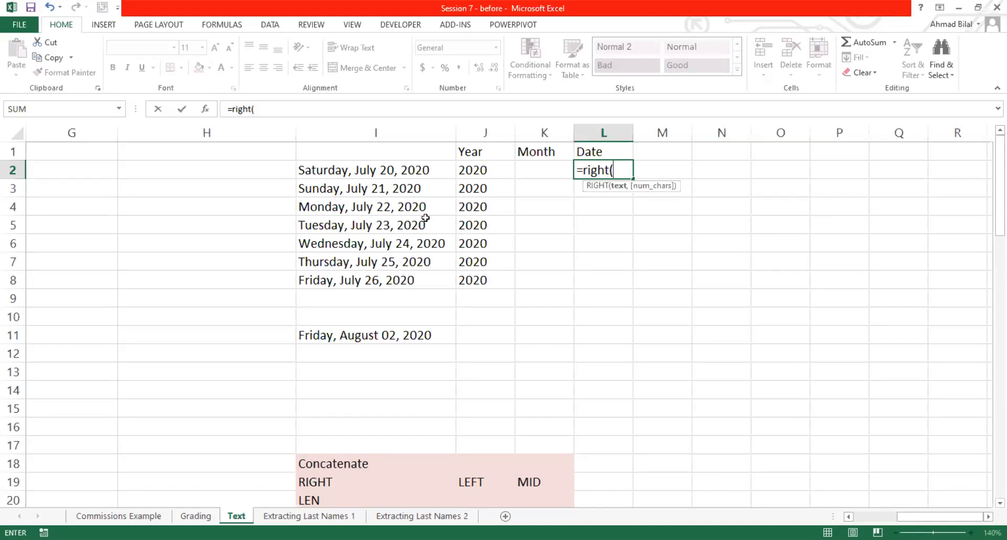
click(373, 170)
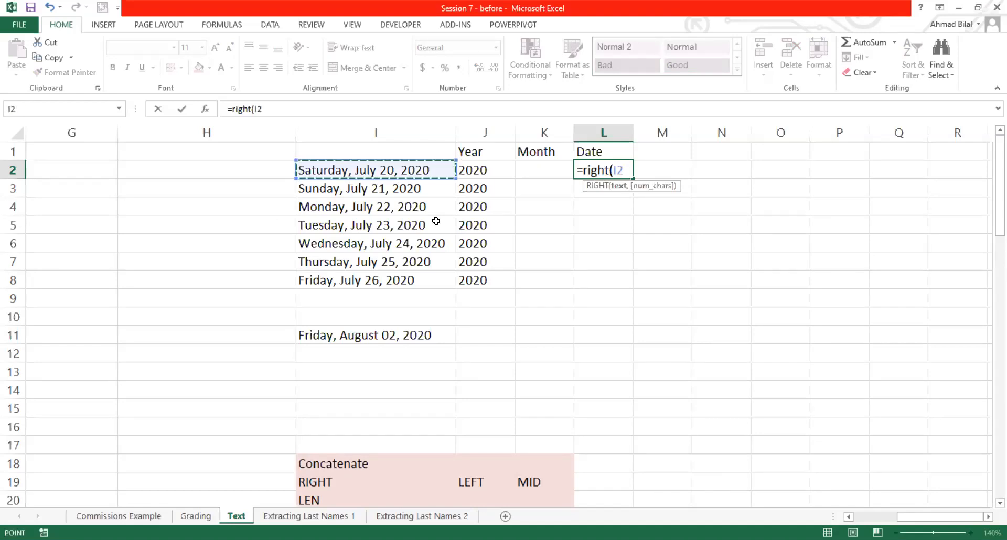
text(, 8))
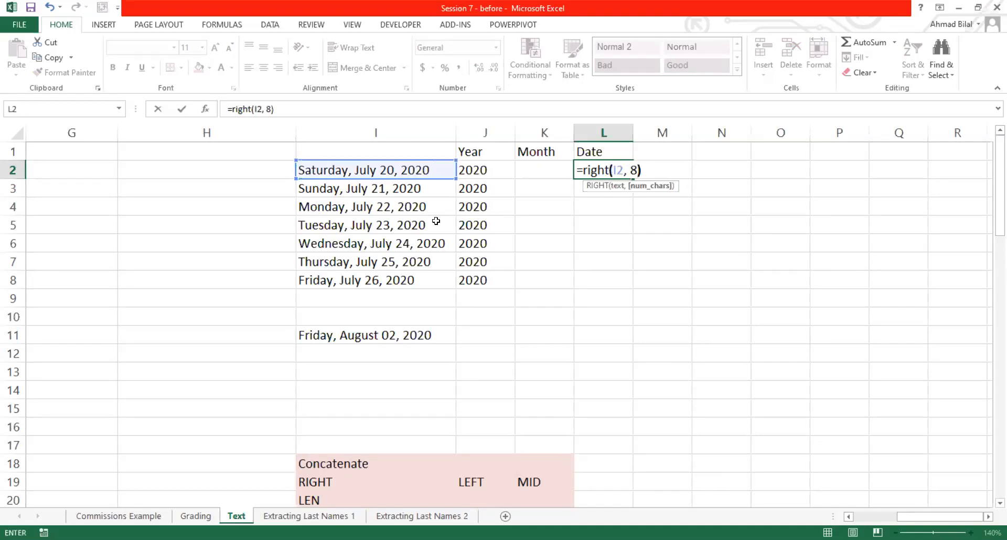
key(Return)
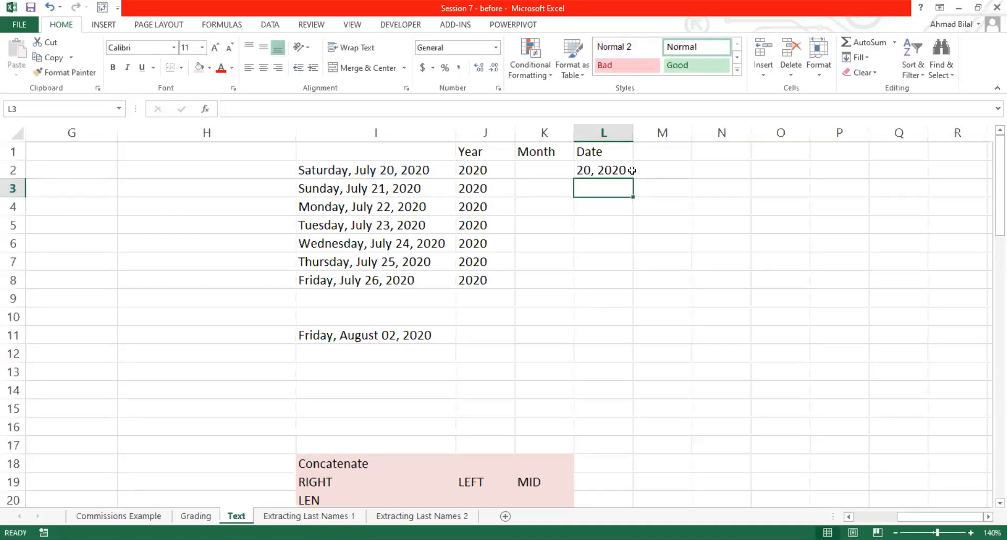
Fill the RIGHT formula from L2 down to L8 and autofit the width of column L
click(632, 171)
drag(633, 179, 631, 289)
click(614, 210)
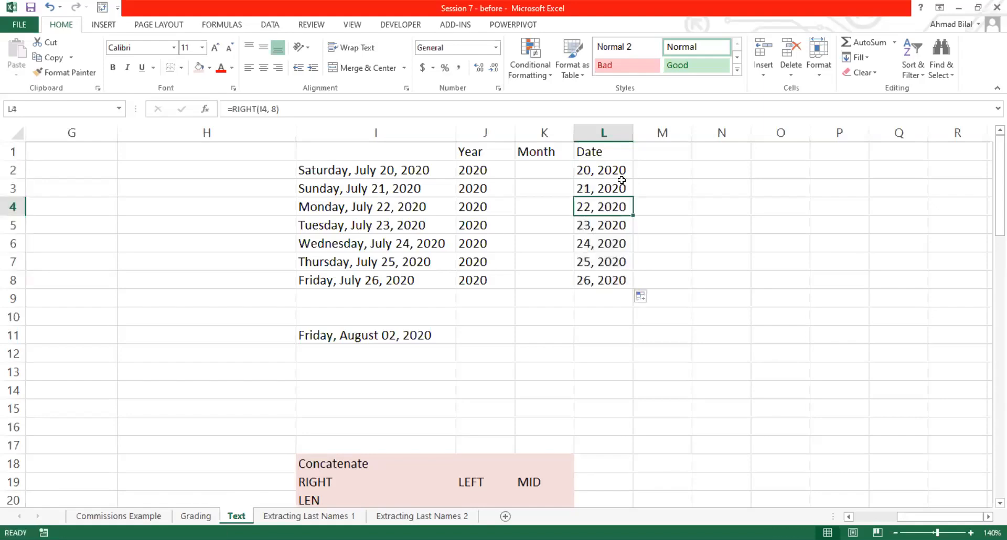
double_click(632, 138)
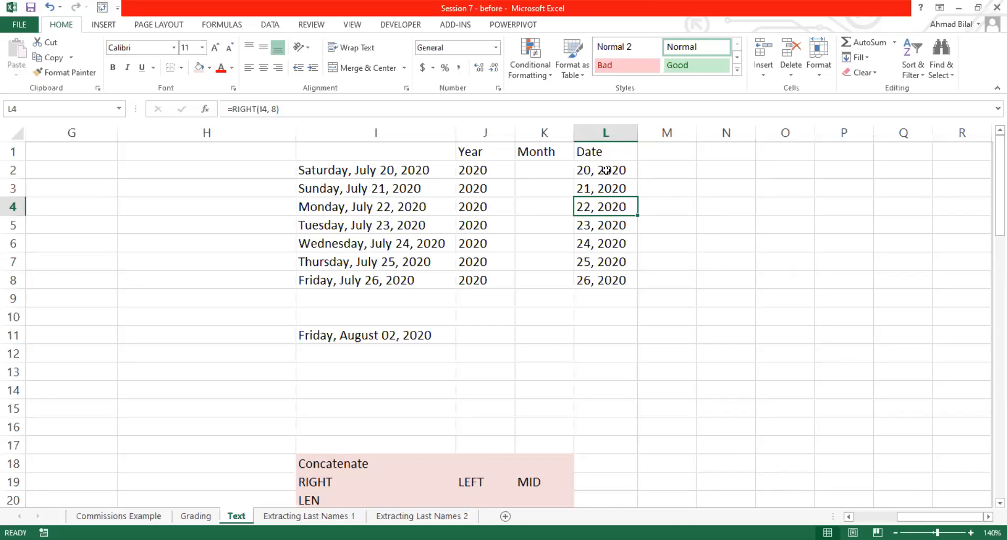
Wrap the L2 formula in LEFT as =LEFT(RIGHT(I2, 8), 2) and fill it down to L8
click(606, 170)
double_click(606, 170)
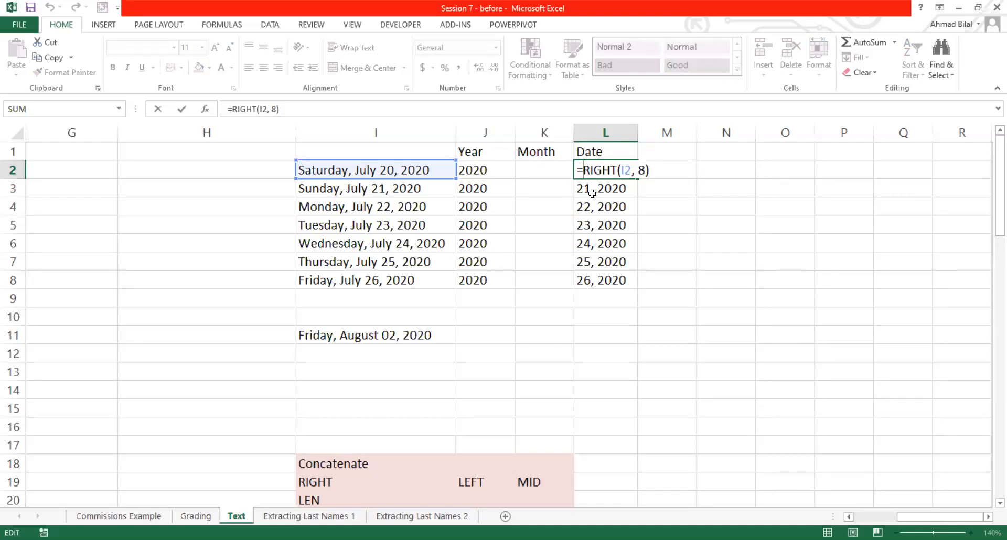
text(left)
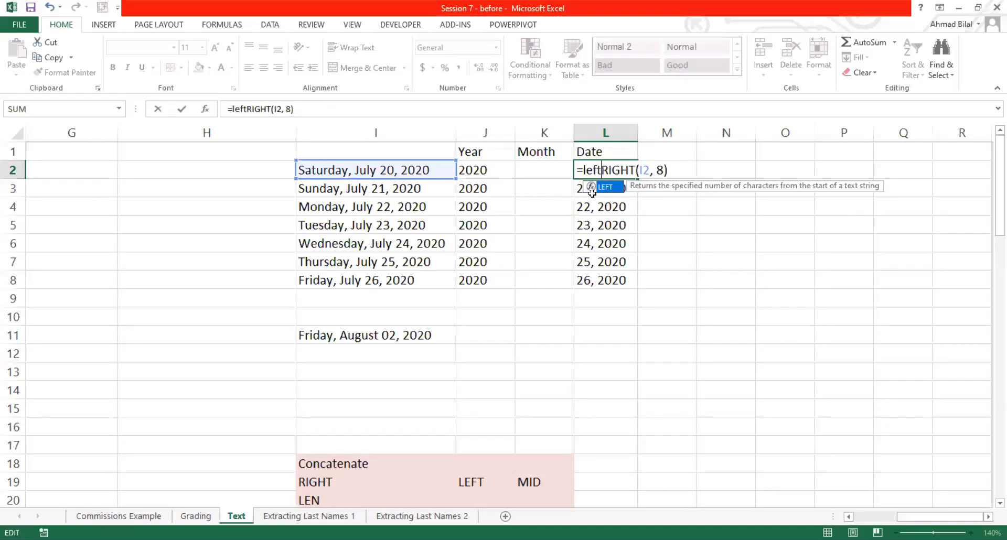
text(()
key(End)
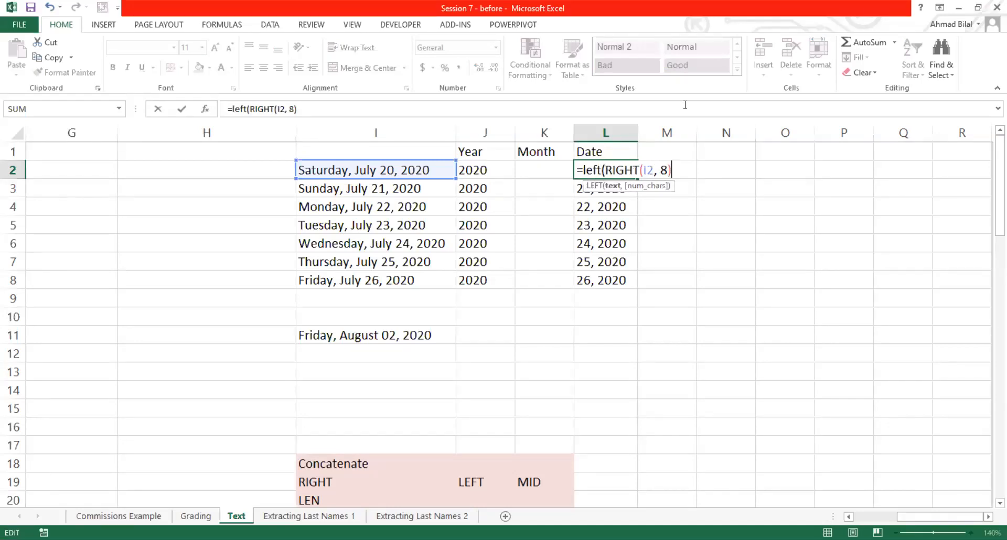
text(, 2))
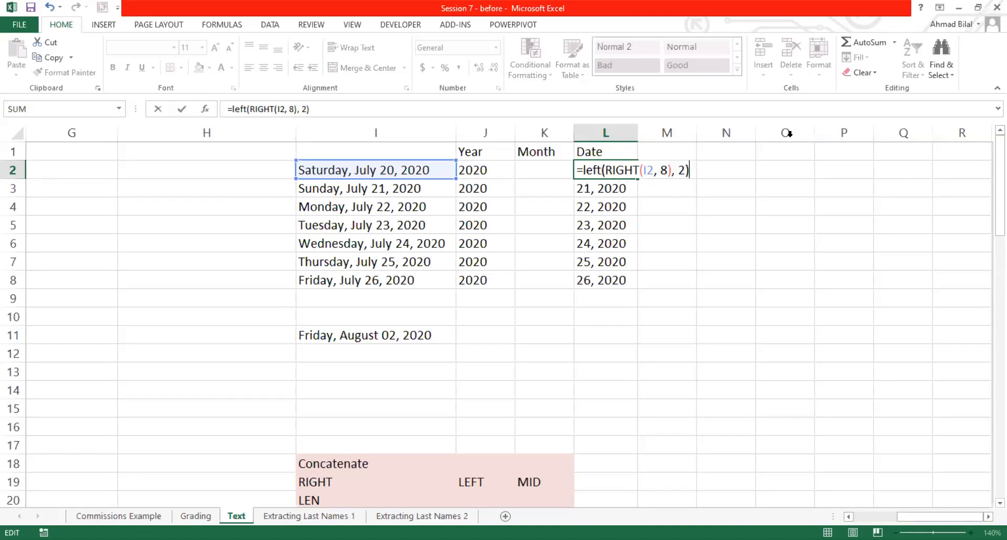
click(690, 169)
click(693, 171)
key(Return)
click(612, 175)
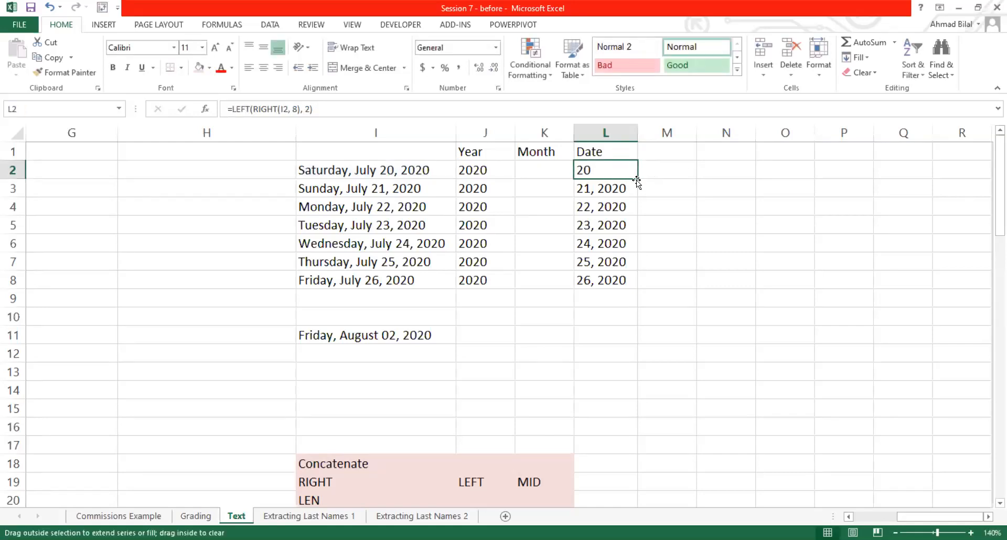
double_click(637, 180)
Review the nested formula in L2, examining its RIGHT(I2, 8) text argument and the character count of 2
double_click(622, 169)
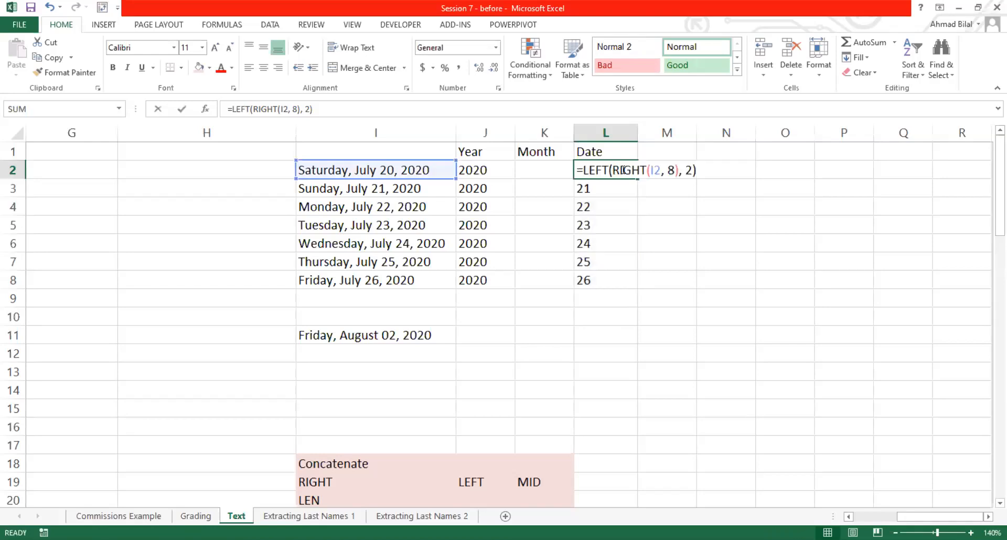
drag(613, 170, 679, 167)
click(640, 170)
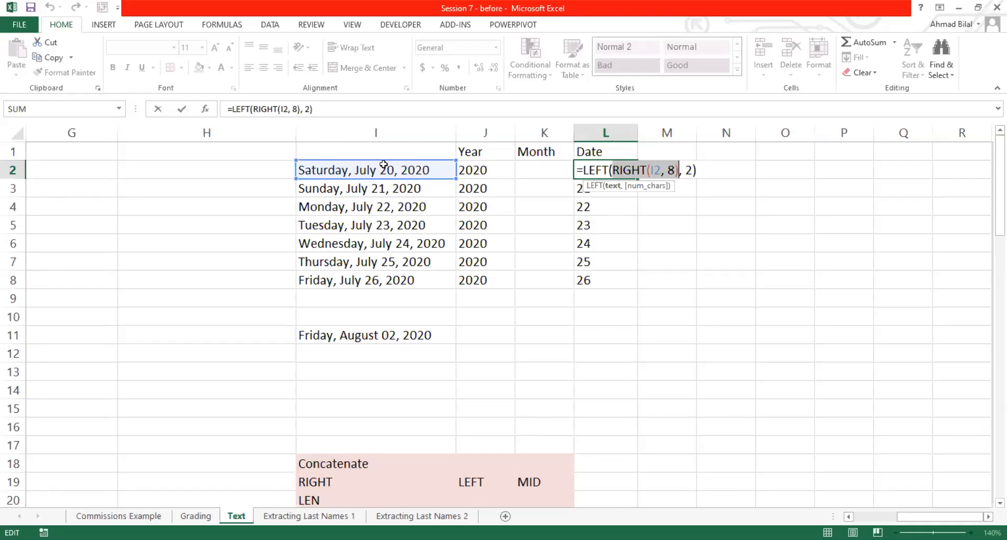
click(612, 170)
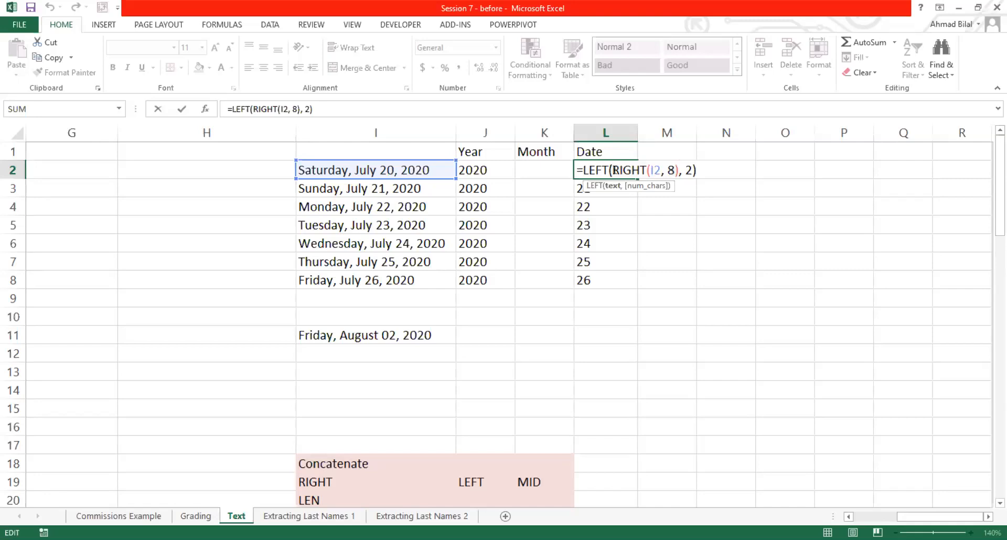
drag(629, 170, 681, 173)
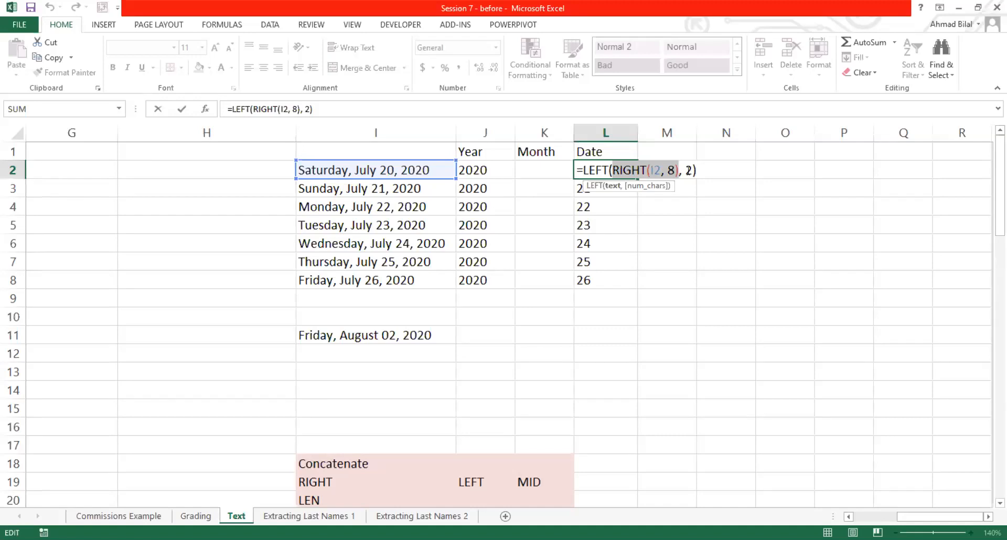
drag(688, 171, 692, 172)
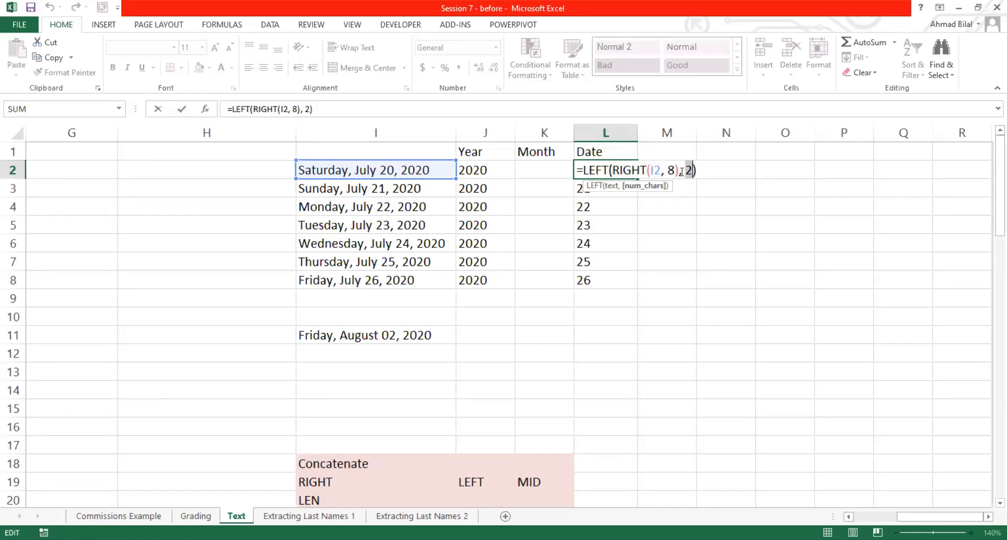
key(Return)
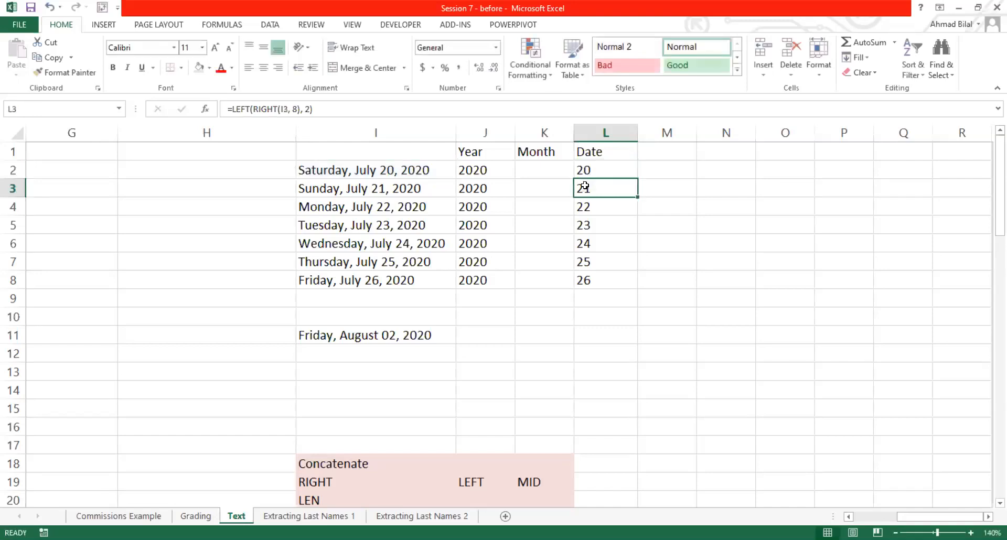
Extend the date formula from L8 down to L11 to cover the August text date, and check the result against I11
drag(601, 171, 597, 277)
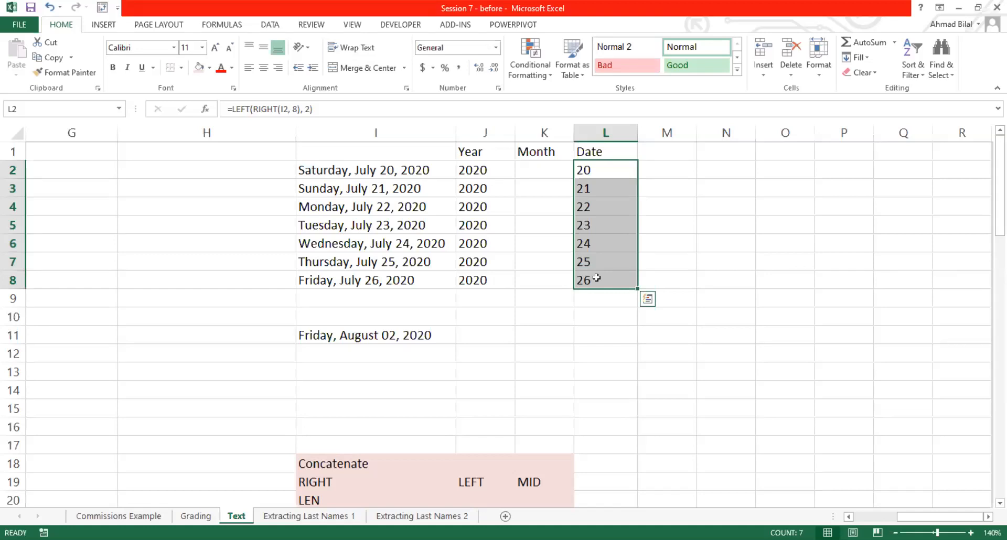
click(625, 279)
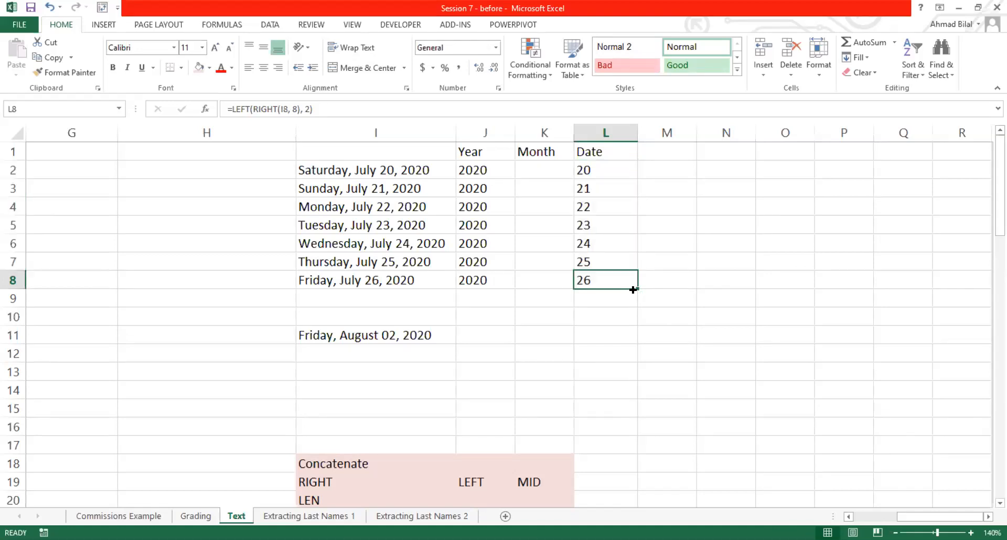
drag(638, 289, 636, 338)
click(385, 339)
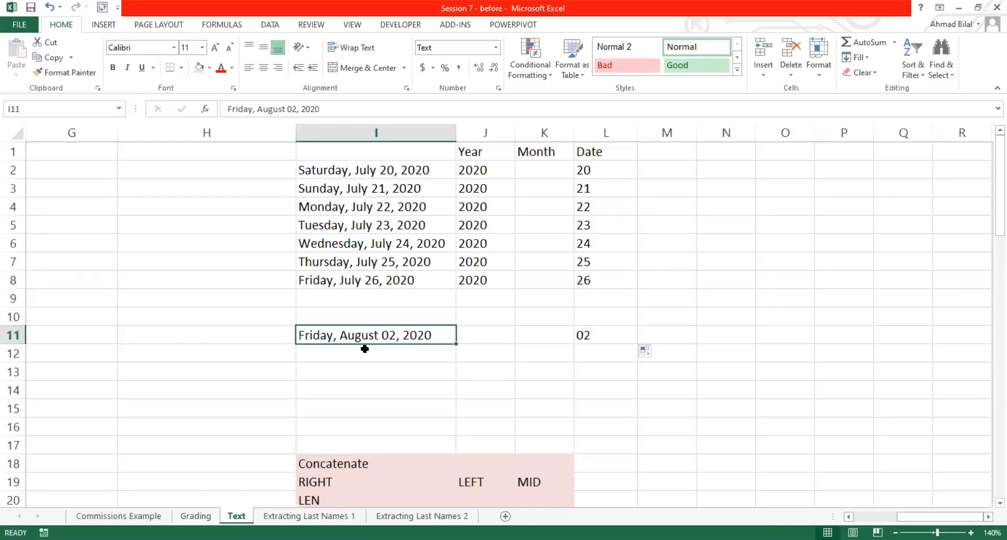
click(600, 339)
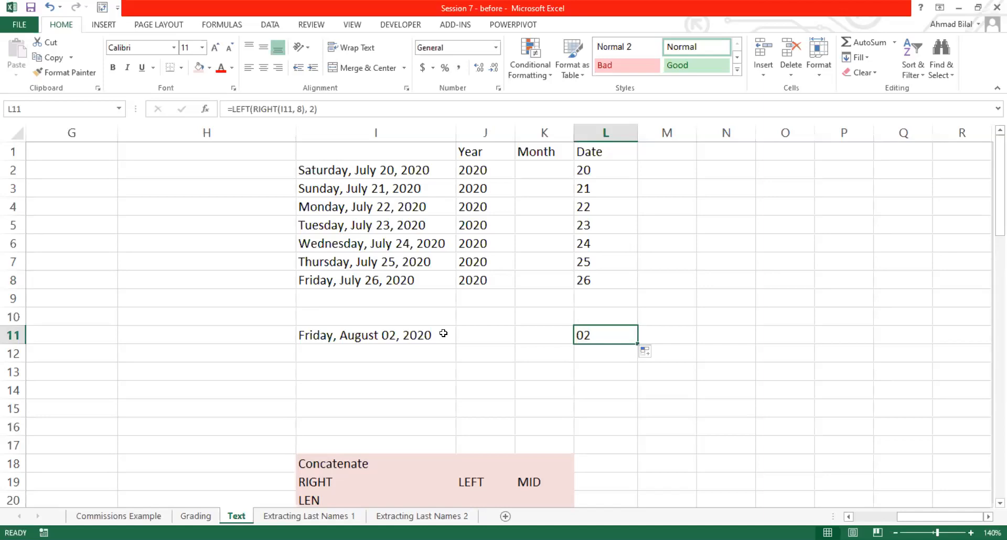
drag(438, 269, 455, 317)
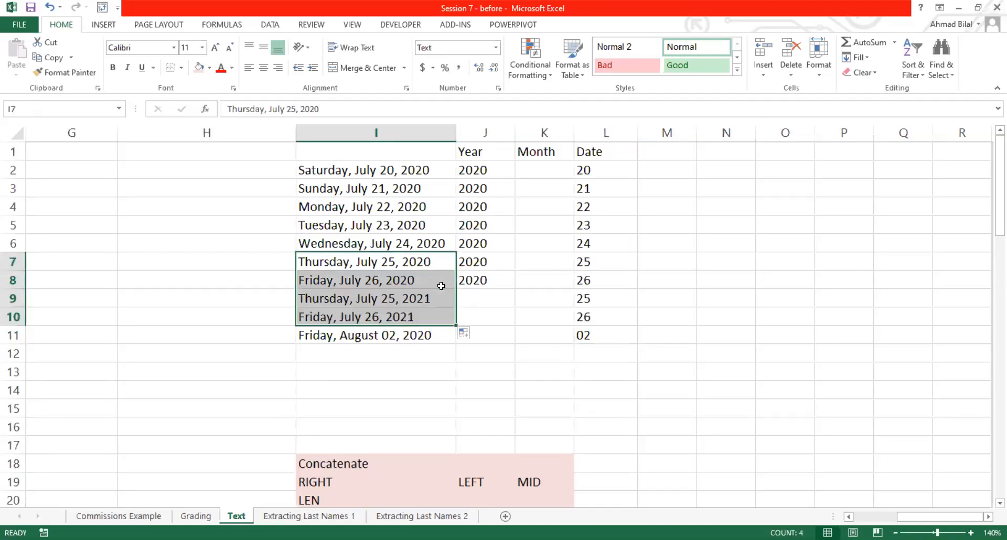
click(442, 294)
shift+click(439, 314)
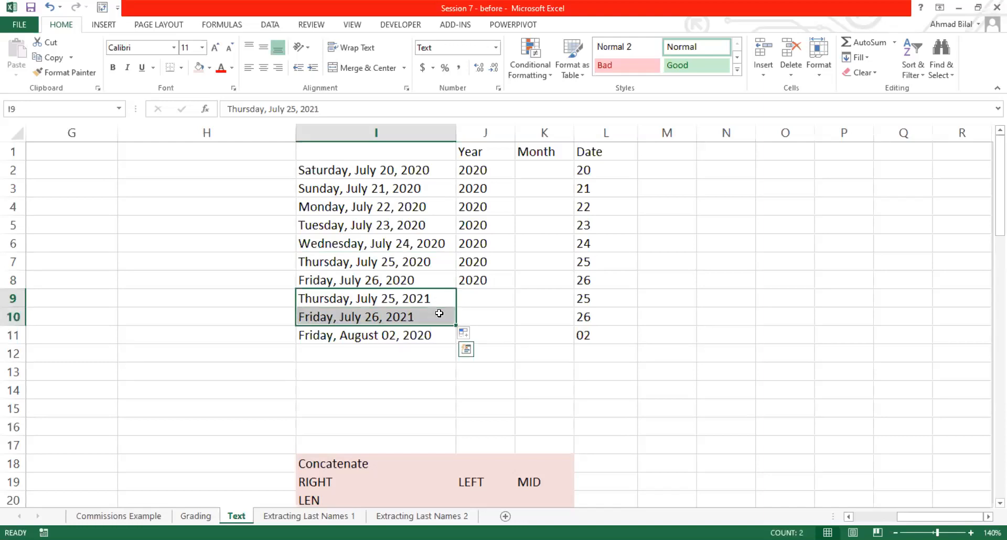
key(Delete)
click(618, 299)
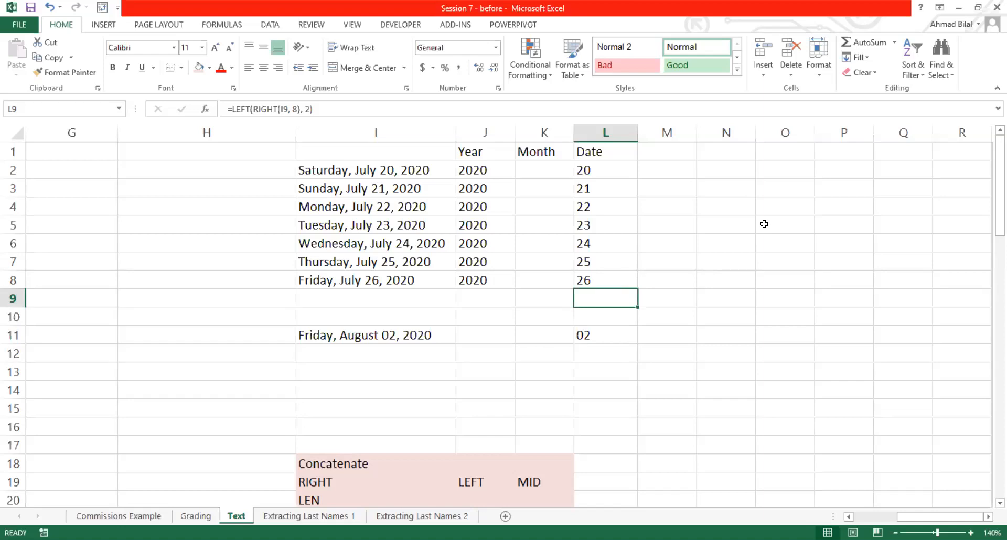
key(alt+Tab)
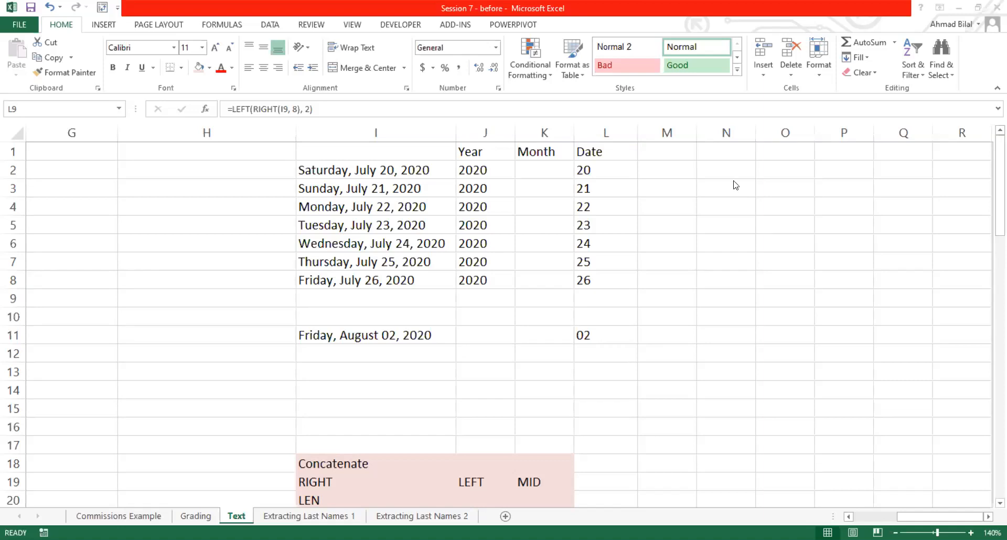
key(alt+Tab)
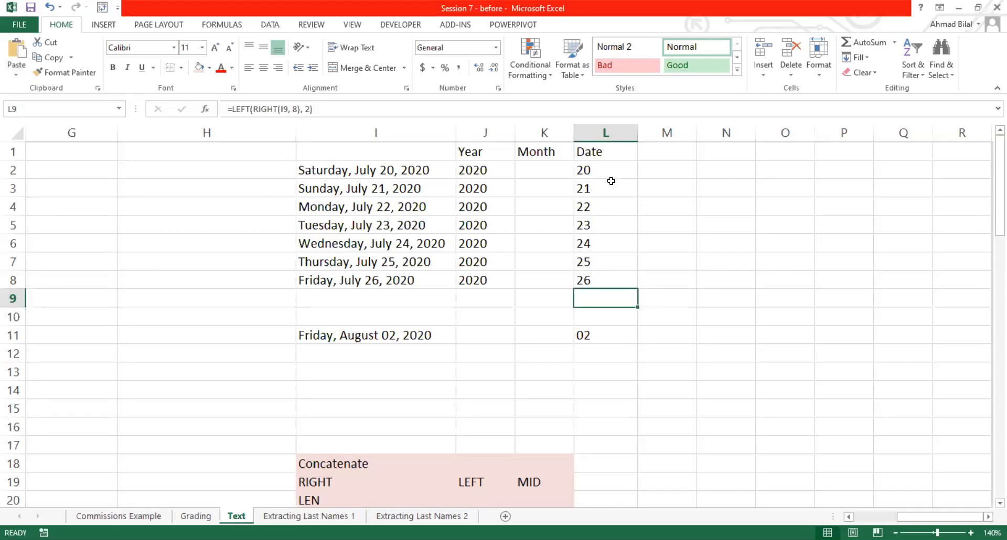
drag(617, 245, 620, 282)
click(620, 283)
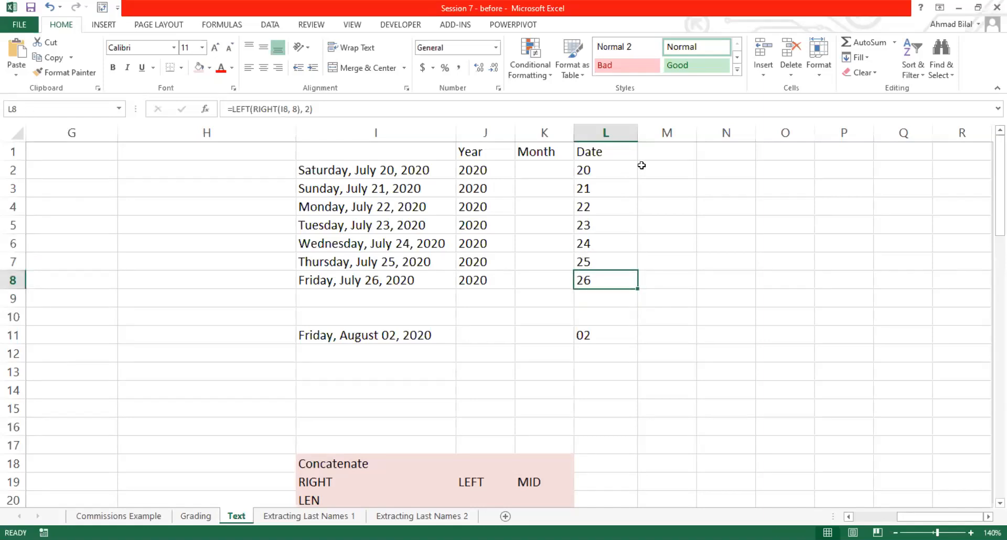
Enter the formula =MID(I2,8,4) in M2 to try extracting the month from the first date
click(667, 172)
text(=MID(A1,8,4))
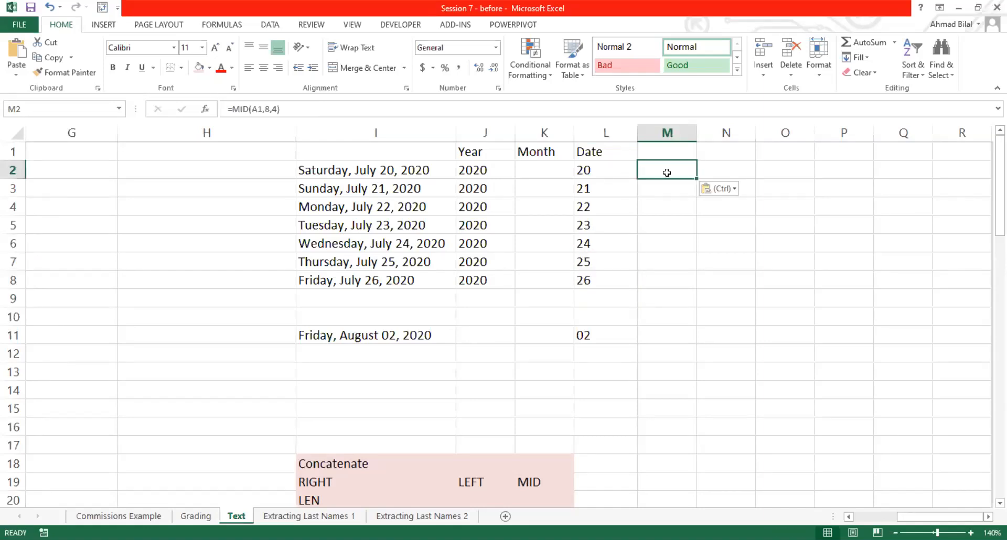
double_click(667, 172)
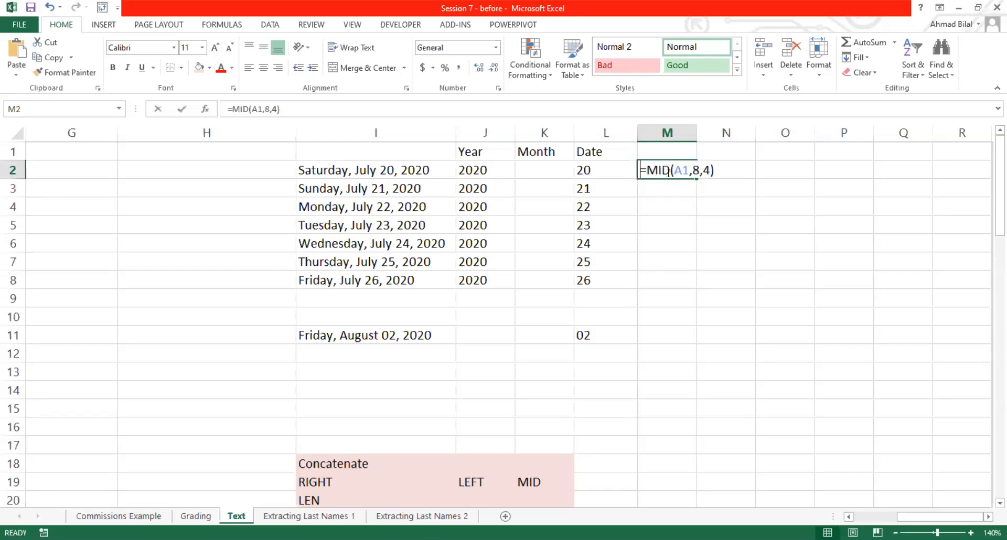
double_click(669, 173)
click(454, 167)
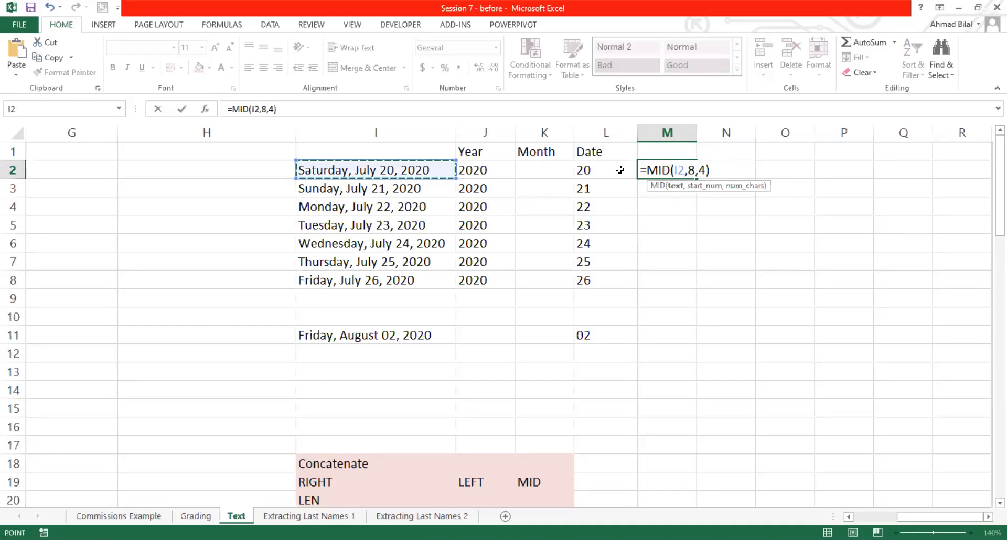
click(688, 170)
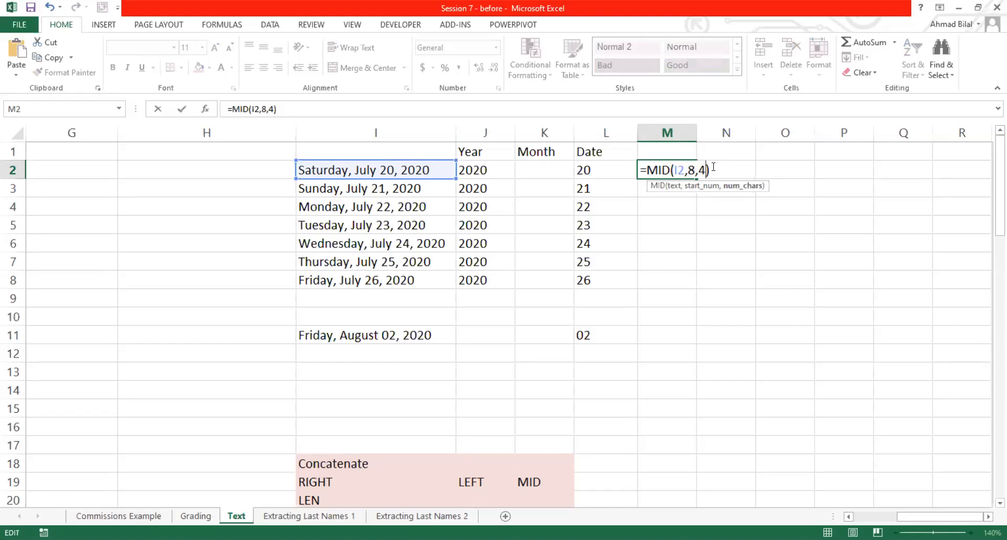
key(Return)
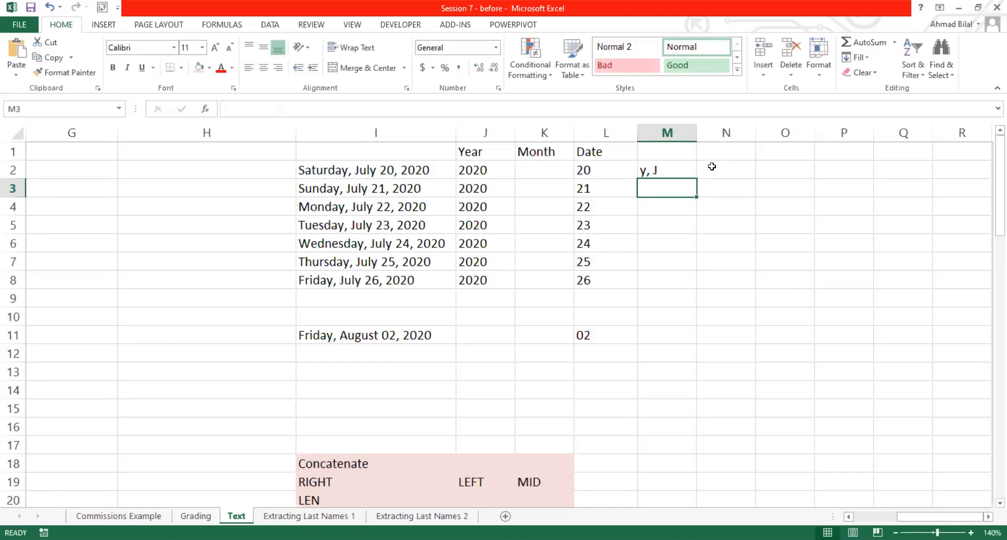
Remove the MID formula from M2 and place =MID(I2,8,4) in K2 under Month
click(672, 170)
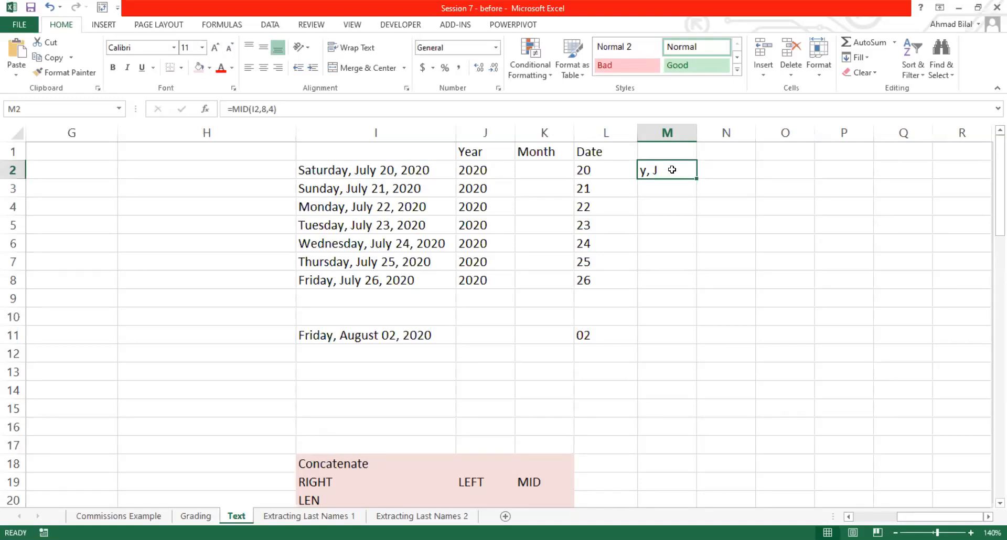
double_click(672, 169)
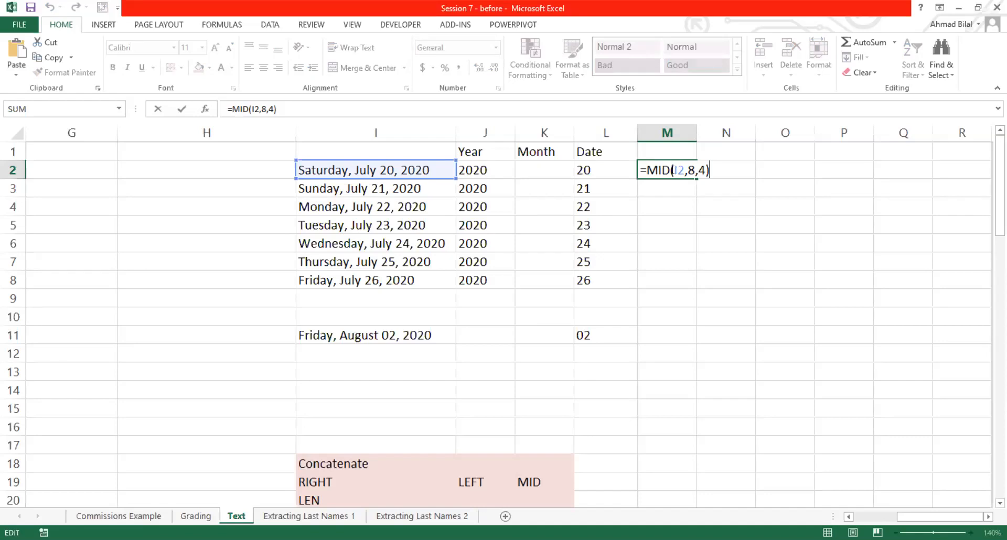
key(Escape)
key(Delete)
key(Left)
key(Left)
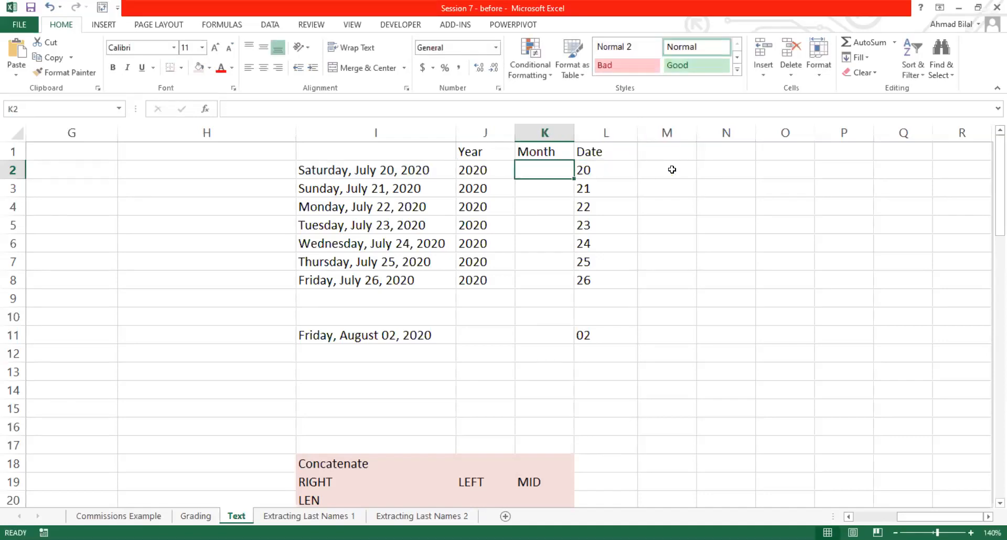
key(ctrl+v)
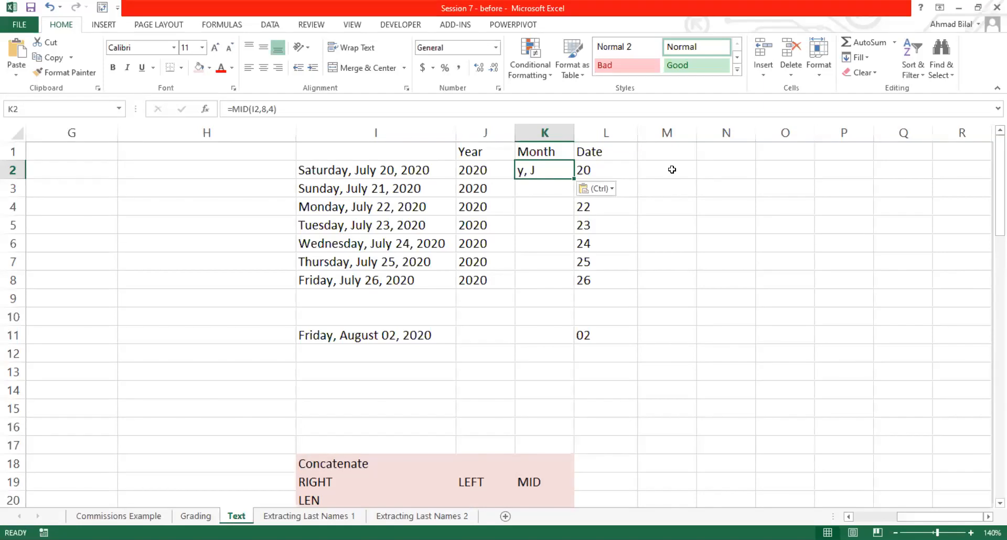
Clear the MID formula from K2, try it in K3, and clear K3 as well
key(Delete)
key(Down)
key(ctrl+v)
key(Down)
key(Up)
key(Delete)
key(Down)
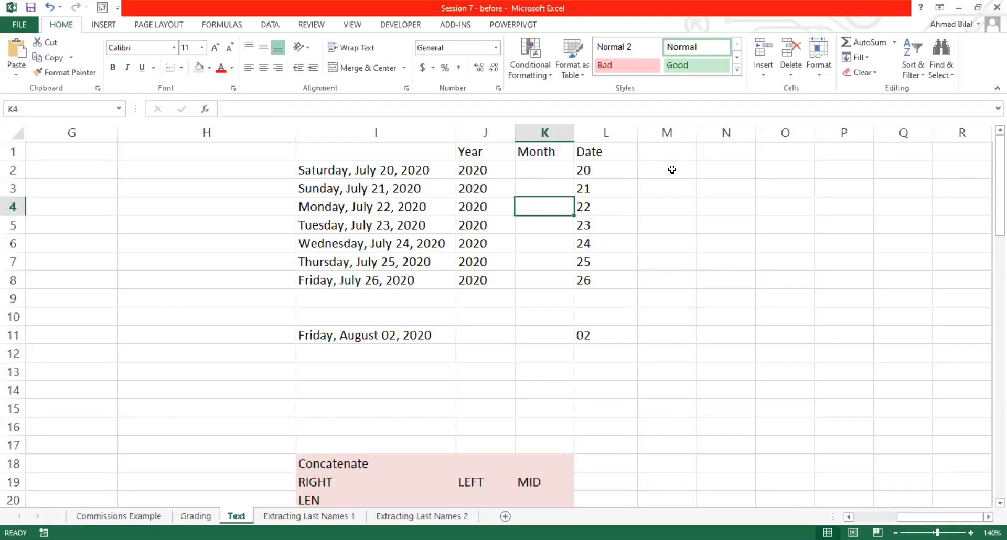
Enter the formula =MID(I8,8,4) in K8 to try extracting the month from the last July date
key(Down)
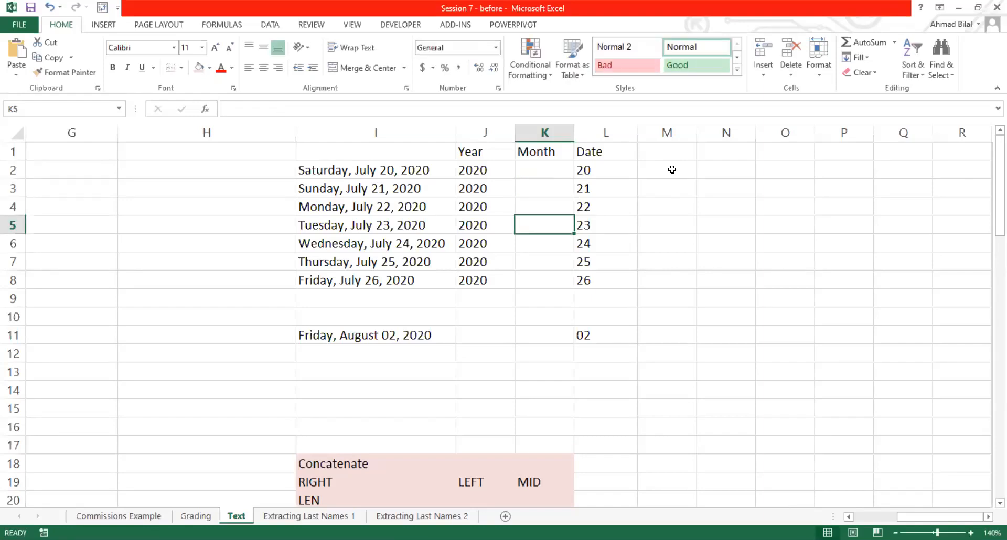
key(Up)
key(Up)
key(Up)
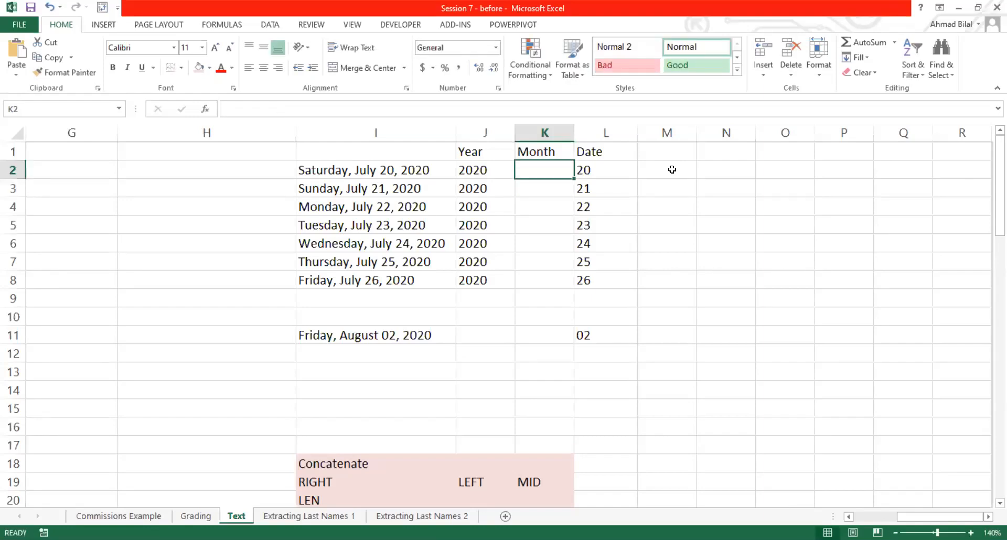
text(=)
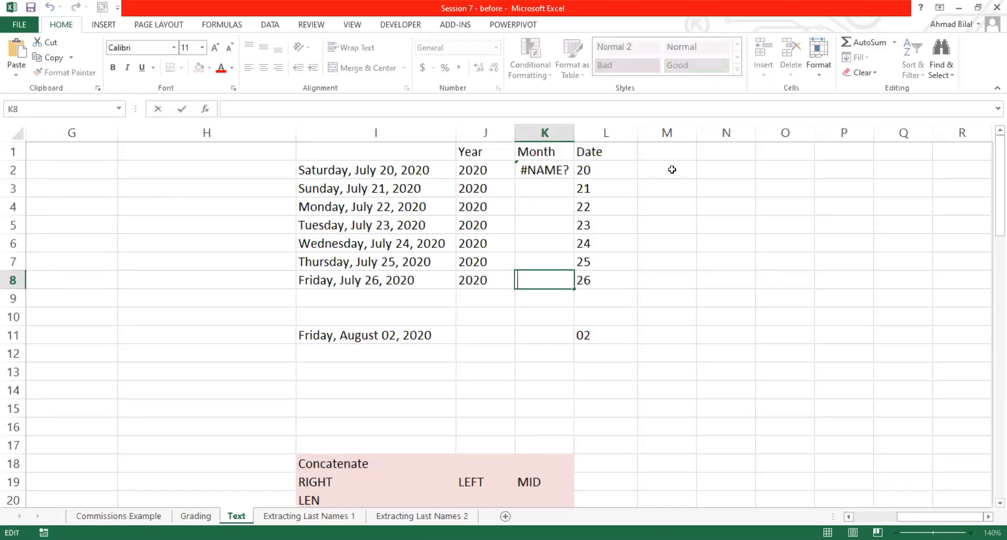
key(F2)
key(Left)
key(Left)
key(Left)
key(Left)
key(Left)
key(Left)
key(BackSpace)
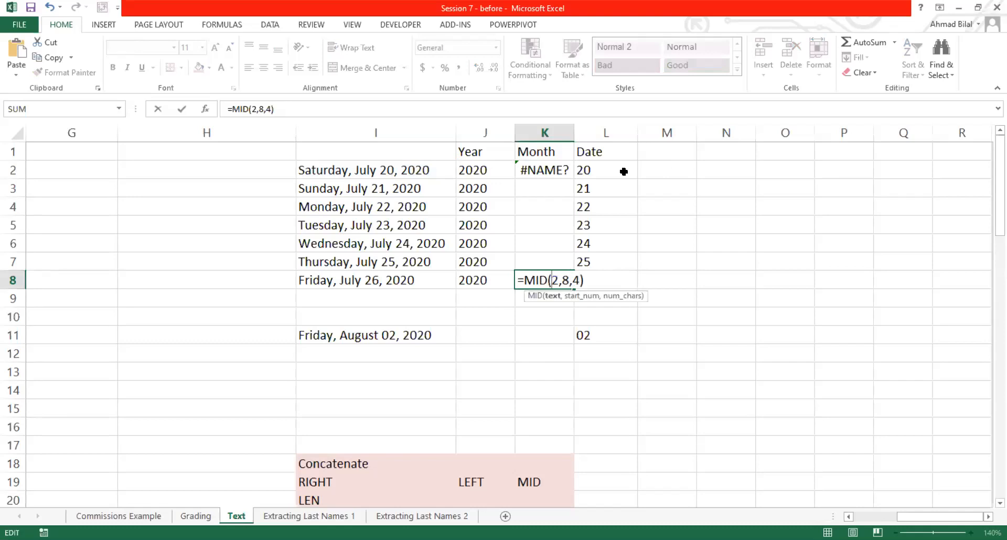
key(Right)
key(BackSpace)
click(422, 280)
key(Return)
click(551, 282)
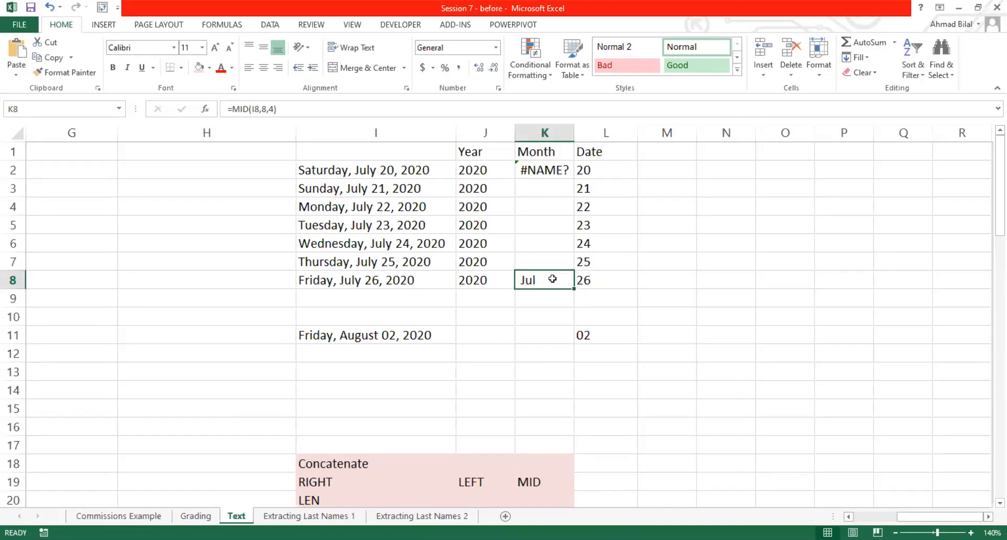
Clear K2 and fill the MID formula from K8 up to K2
click(549, 167)
key(Delete)
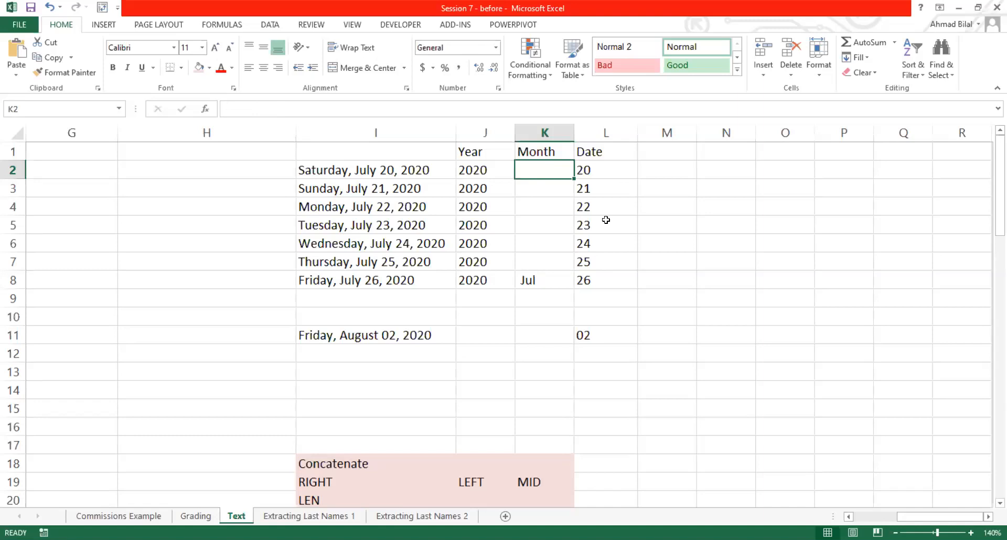
click(565, 275)
drag(573, 288, 565, 160)
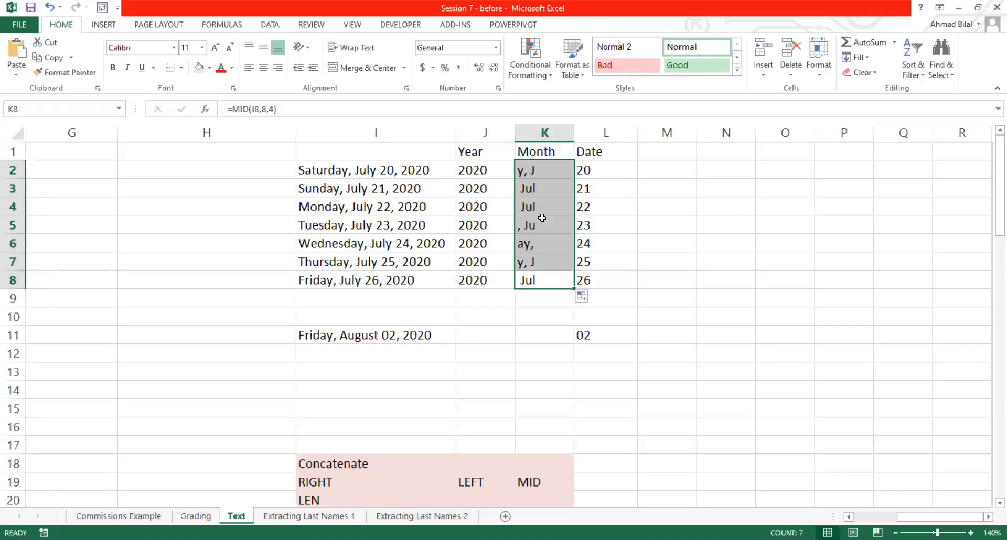
Examine the start position 8 and character count 4 of the MID formula in K8 against the dates
click(556, 280)
double_click(568, 279)
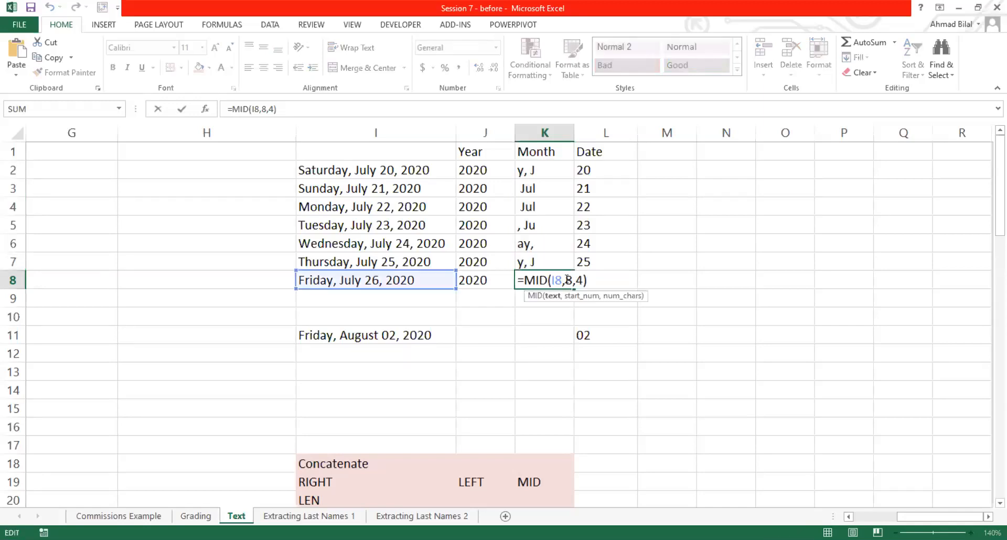
double_click(568, 281)
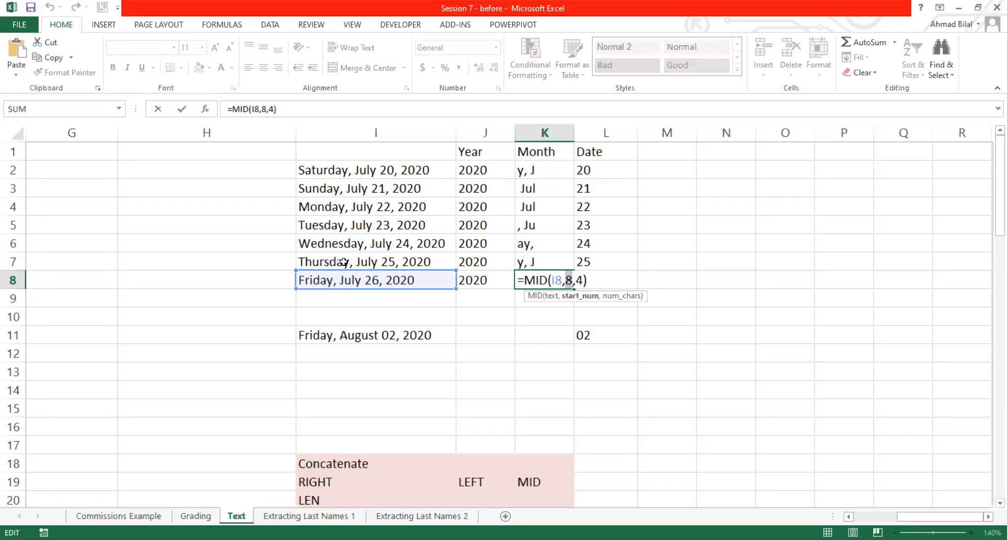
double_click(579, 282)
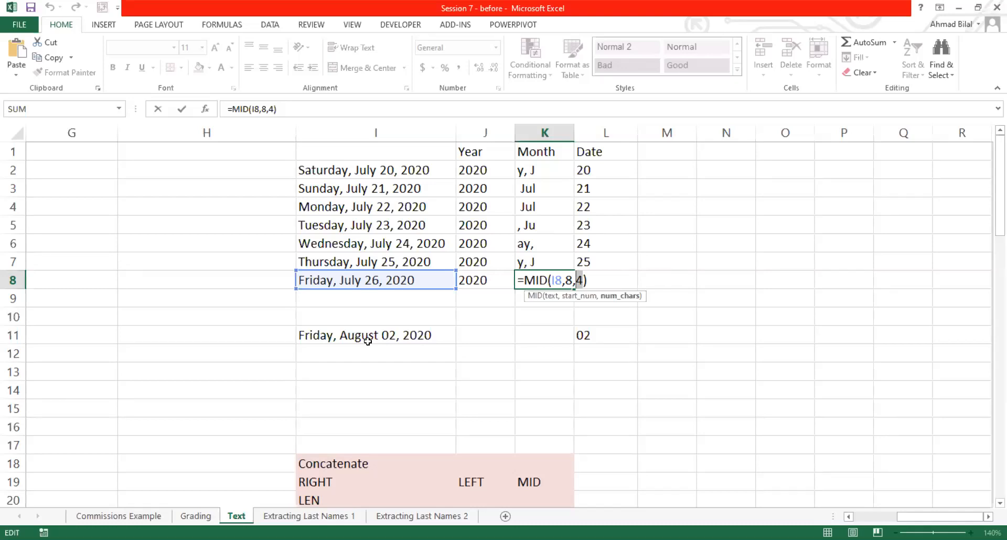
key(ctrl+Return)
Clear the MID formulas from the Month cells K2 to K8
key(shift+Up)
key(ctrl+q)
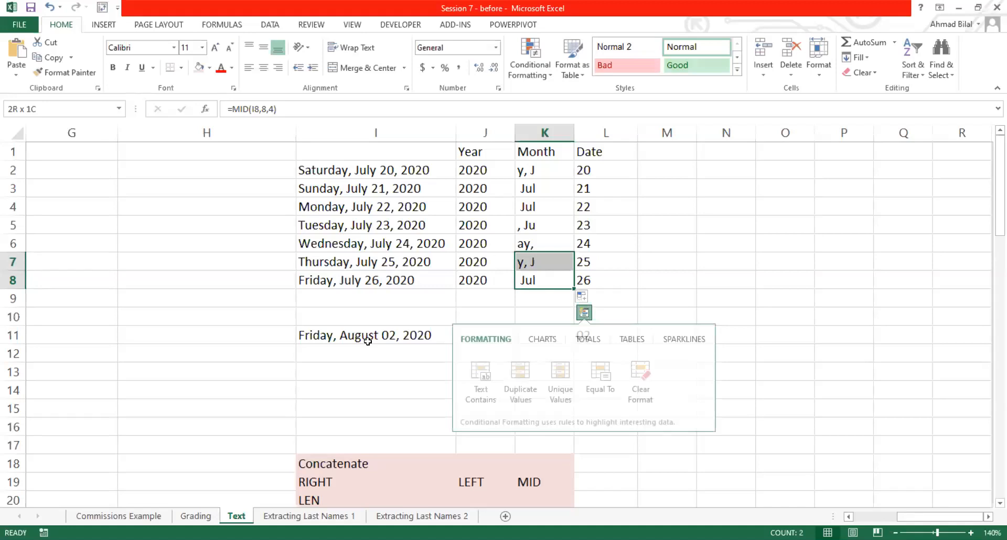
key(ctrl+Up)
key(Down)
key(ctrl+shift+Down)
key(Delete)
Review the extracted dates in L2 to L8 and the nested LEFT and RIGHT formula in L2
drag(621, 169, 612, 277)
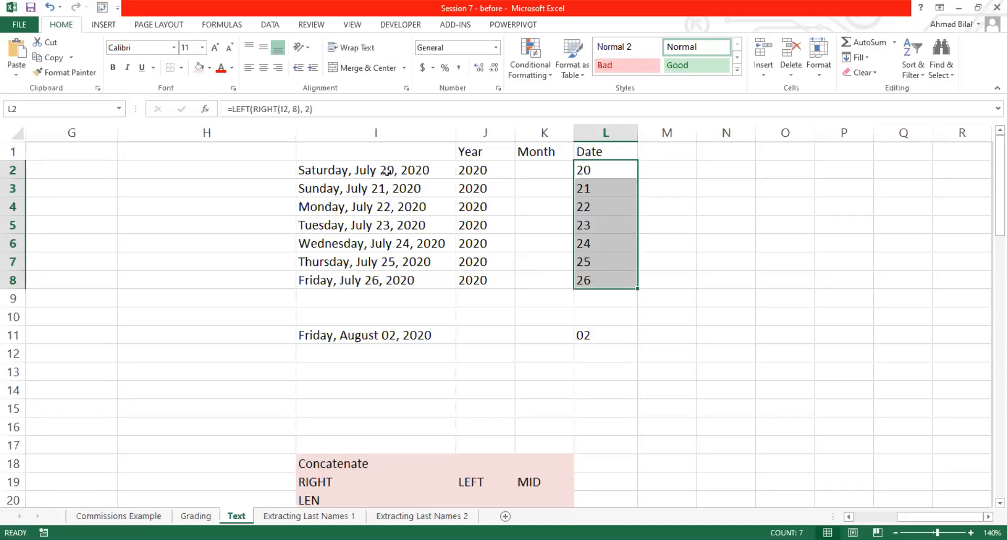
click(602, 173)
double_click(609, 171)
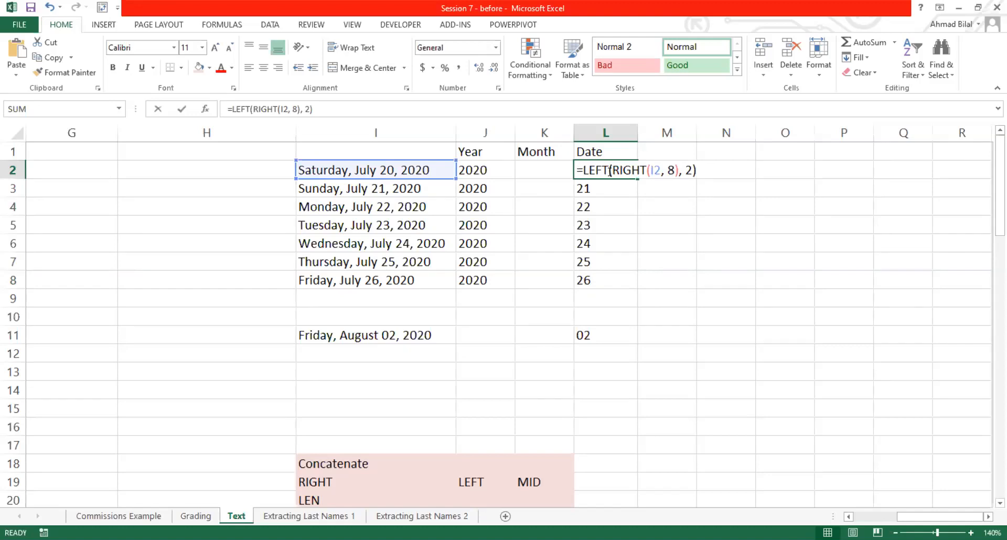
key(Escape)
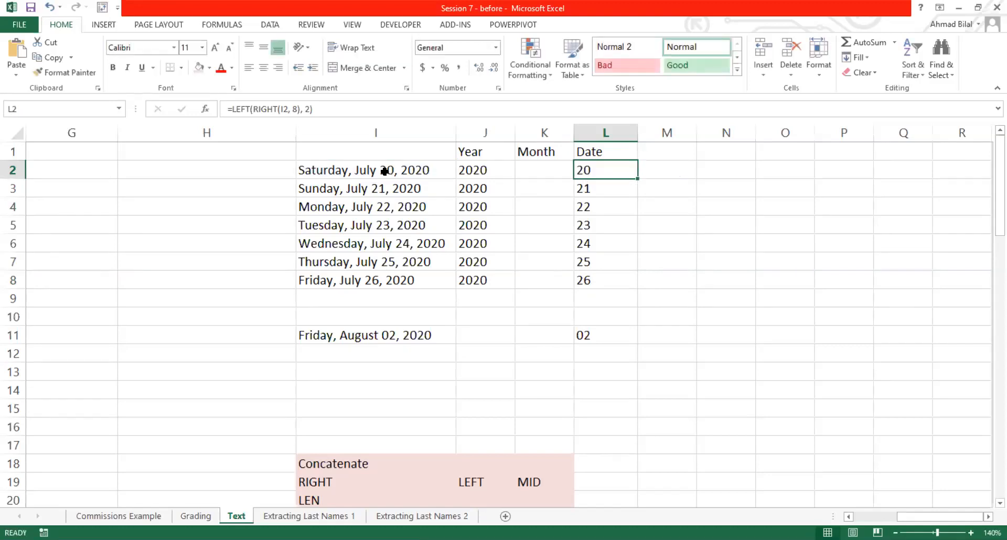
Examine the day and year portion at the end of the text date in I2 against the L2 formula
click(385, 171)
double_click(385, 171)
drag(380, 171, 450, 171)
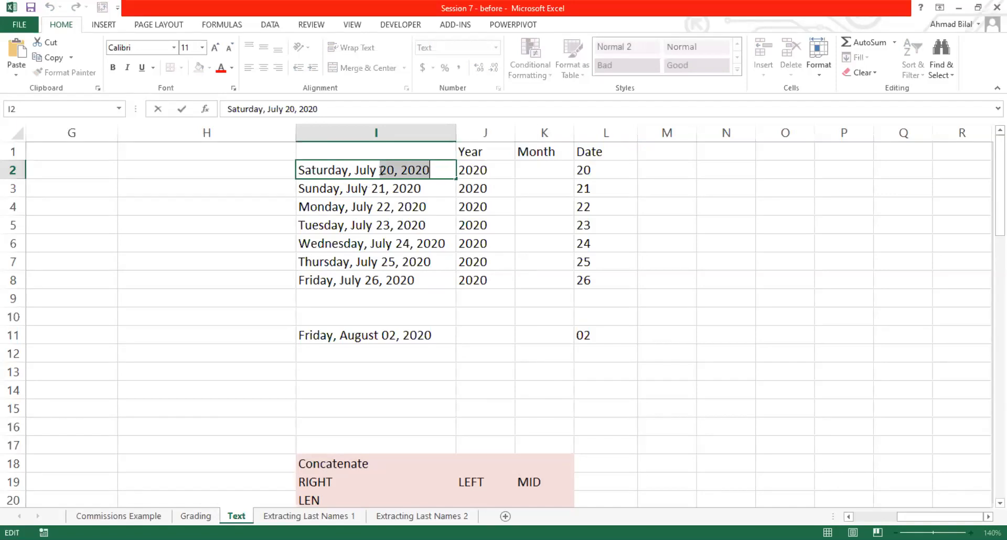
click(434, 169)
drag(435, 169, 382, 169)
key(Escape)
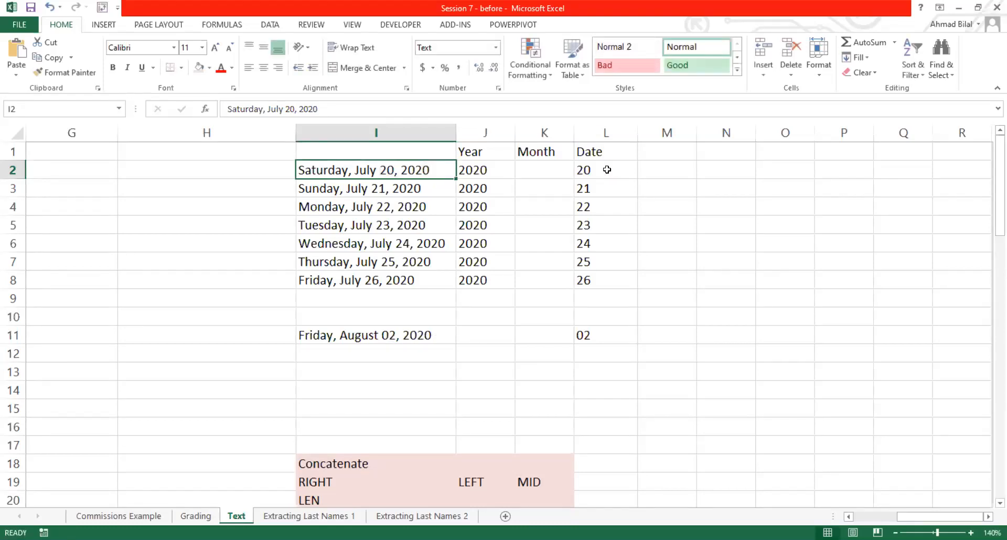
double_click(627, 169)
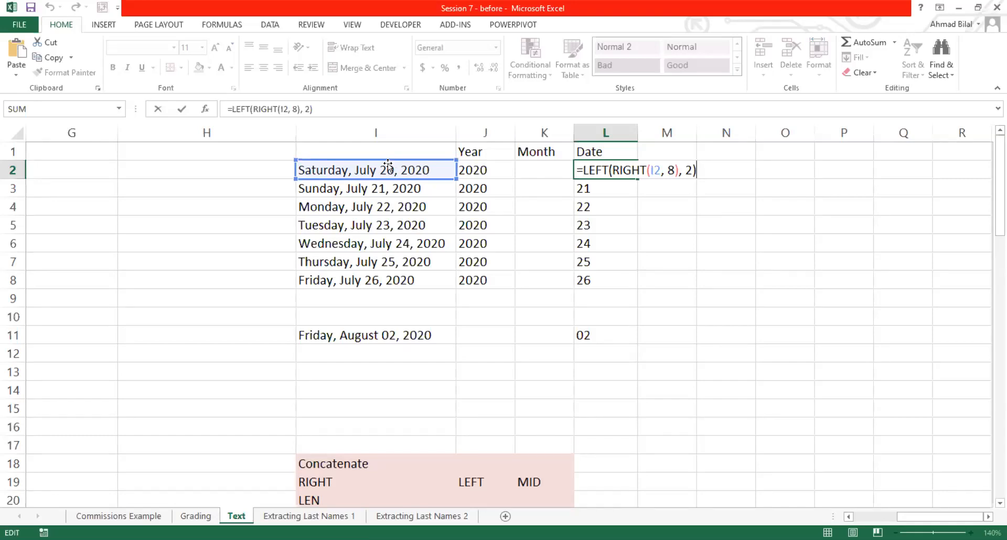
key(ctrl+Return)
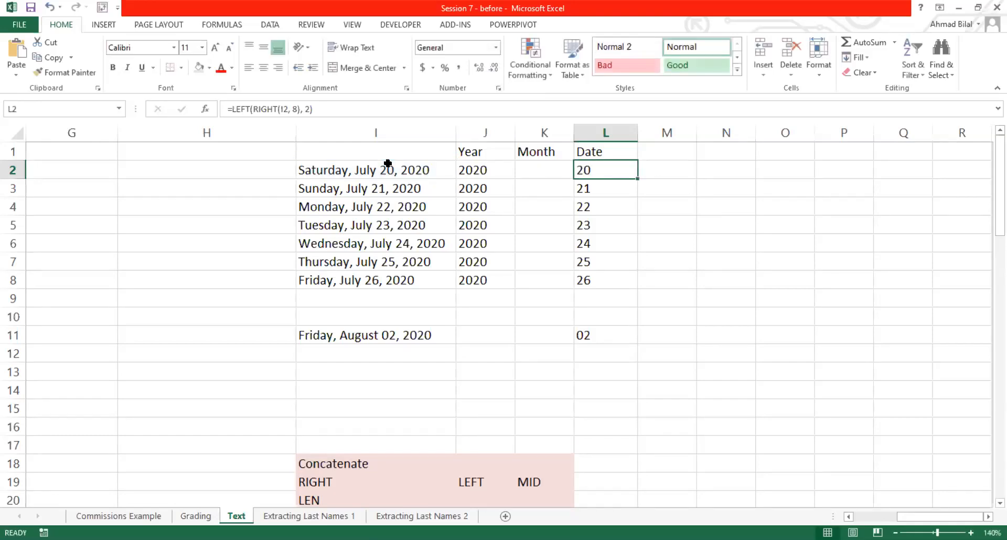
Enter July as the month in K2 and August as the month in K11
click(534, 170)
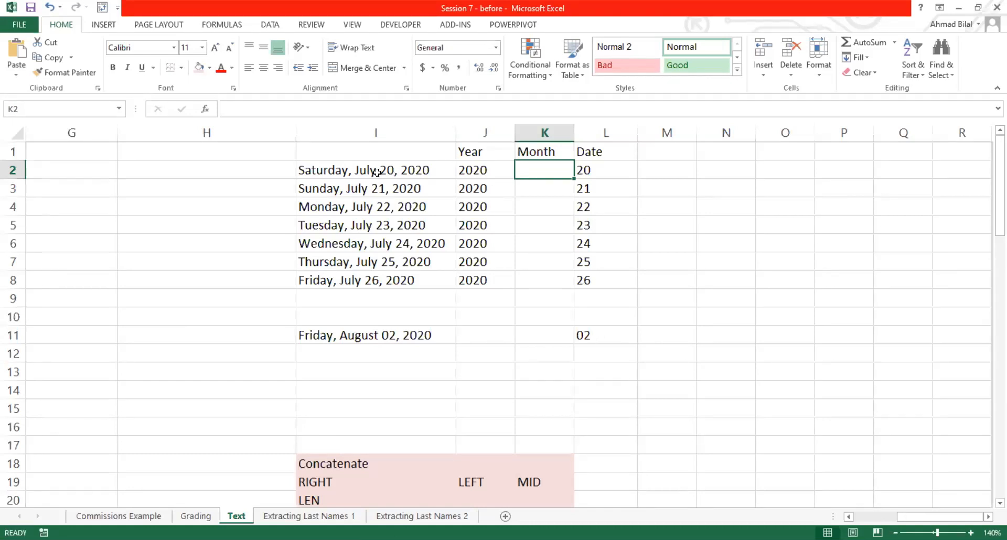
text(July)
key(Return)
key(Down)
key(Down)
key(Down)
key(Down)
key(Down)
key(Down)
key(Down)
key(Down)
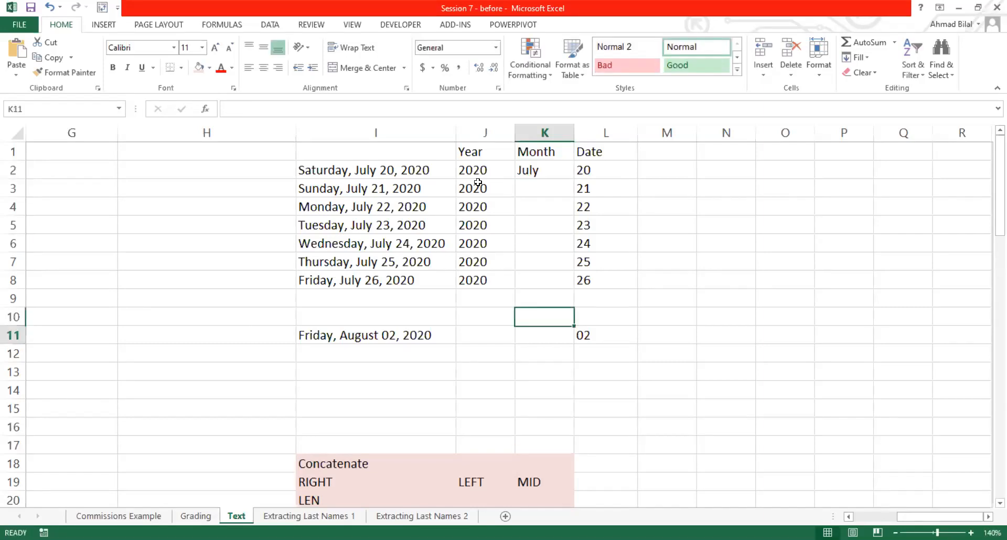
text(August)
key(Return)
Compare the weekday and month name lengths in the text dates in I2, I3, I6 and I11
key(Up)
key(Left)
key(Left)
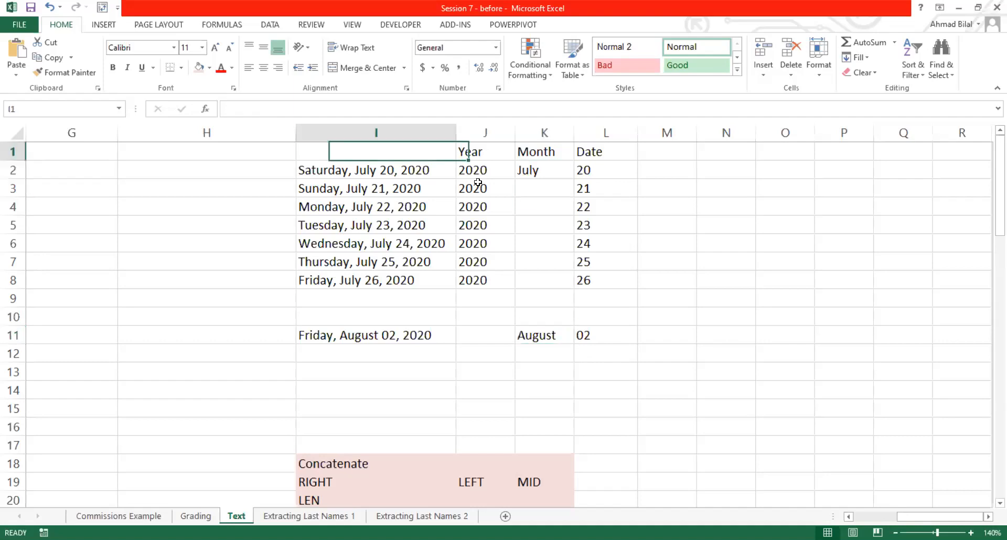
key(Down)
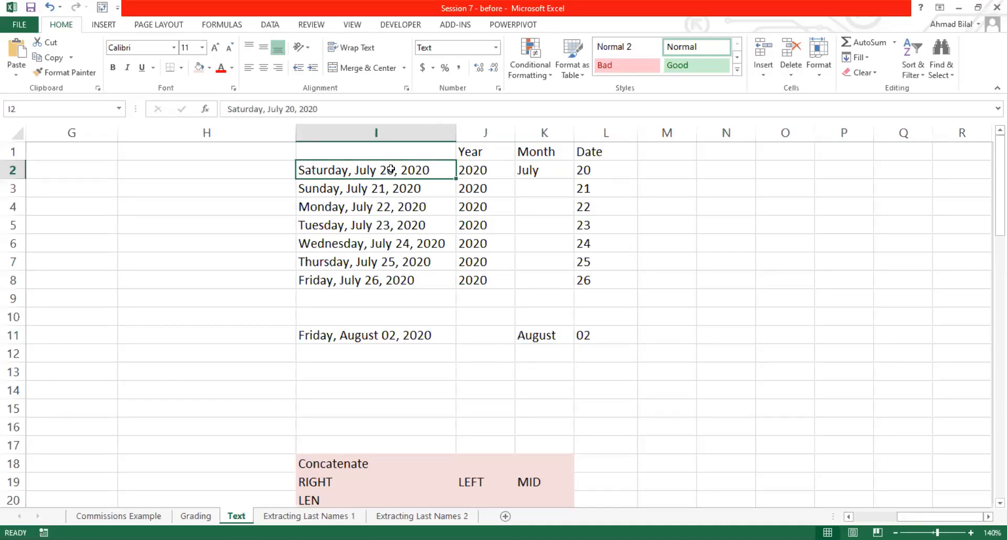
click(367, 190)
click(365, 244)
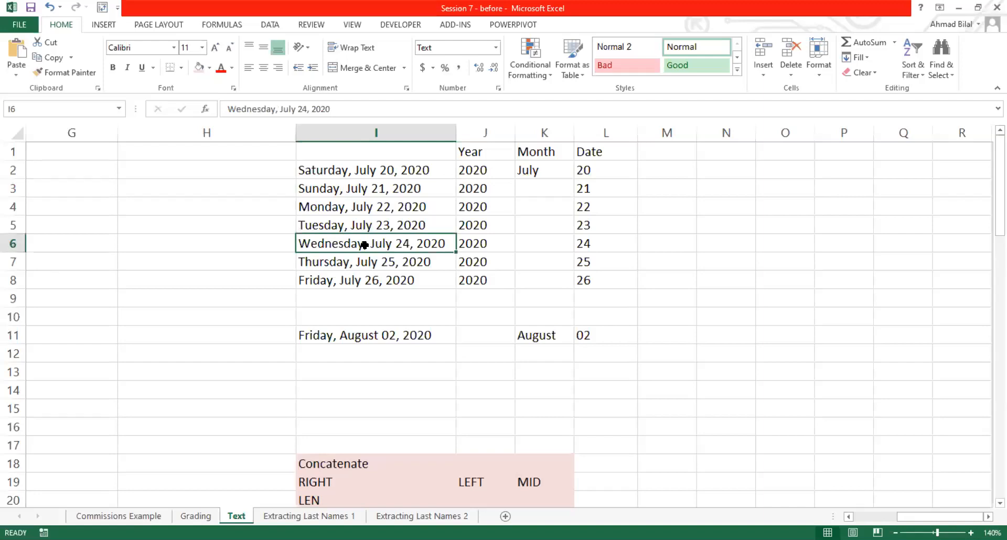
click(405, 341)
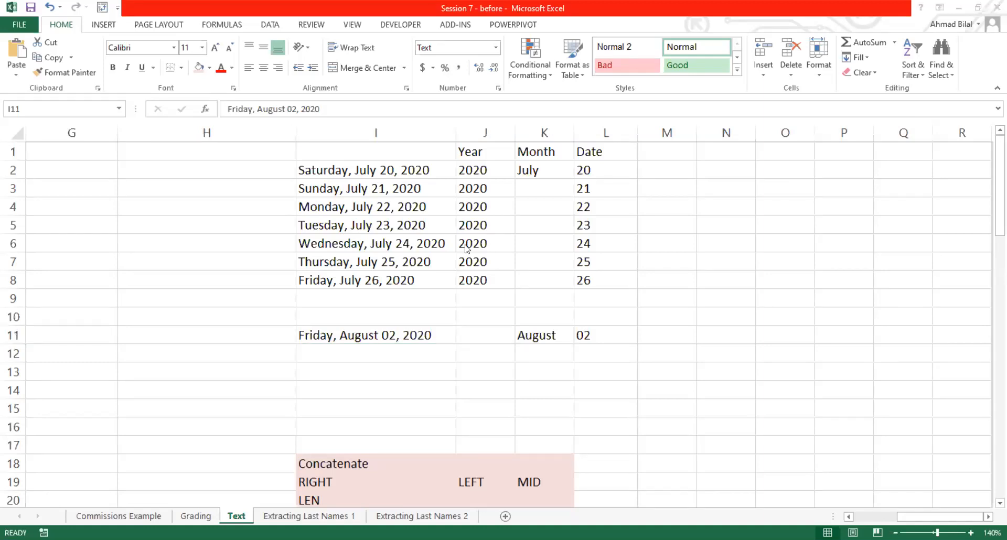
click(513, 208)
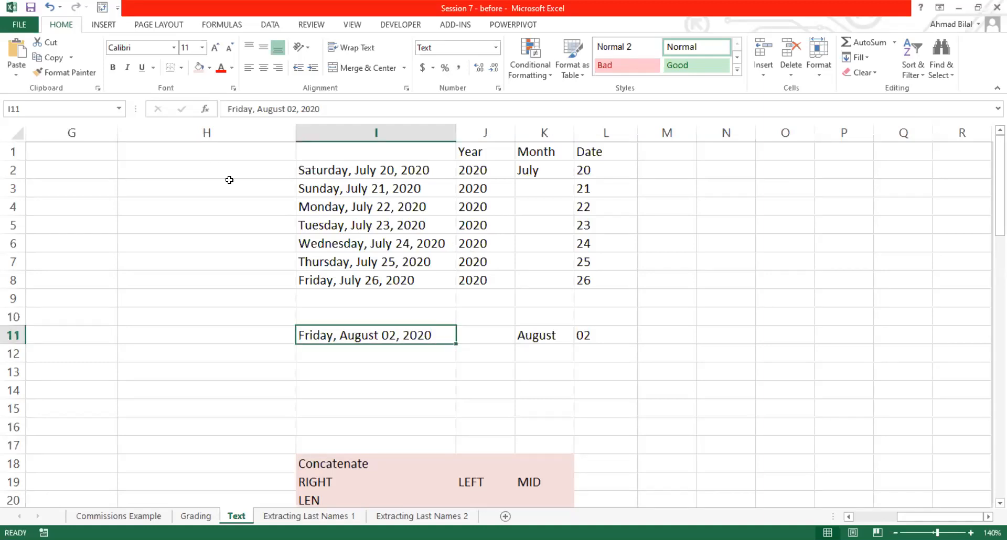
click(212, 171)
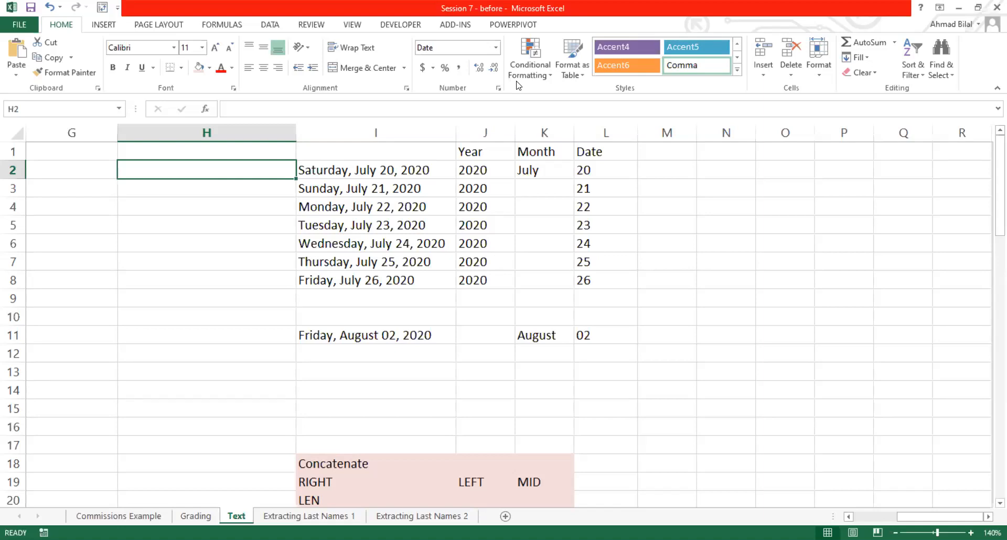
key(alt+Tab)
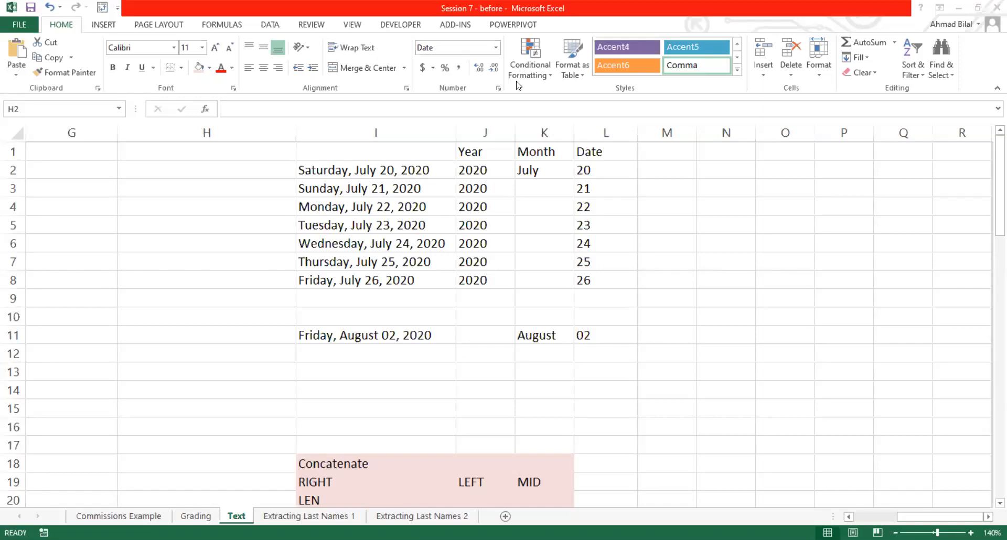
click(370, 163)
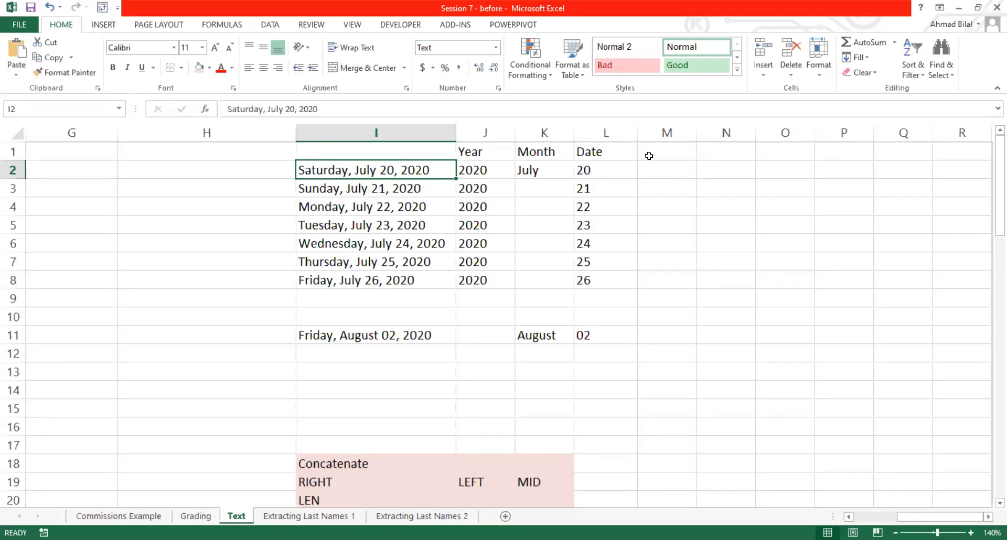
Clear the month entries from K2 down to K11 and widen column K slightly
click(544, 164)
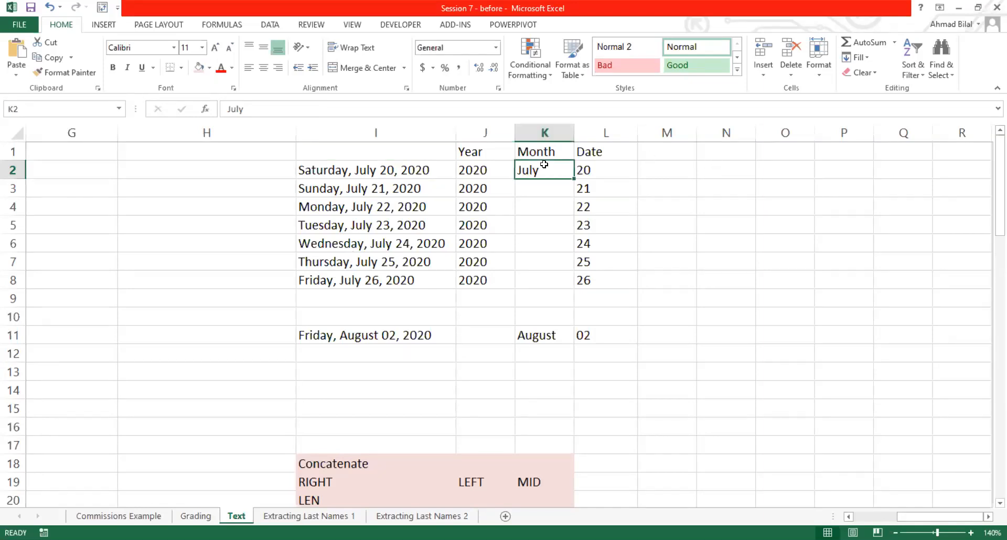
key(ctrl+shift+Down)
key(Delete)
click(543, 163)
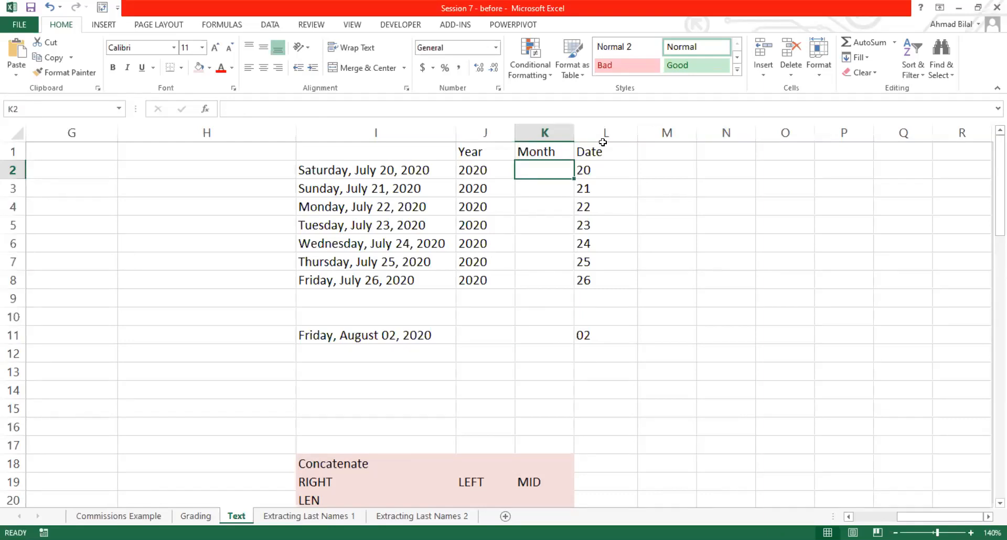
drag(575, 133, 603, 134)
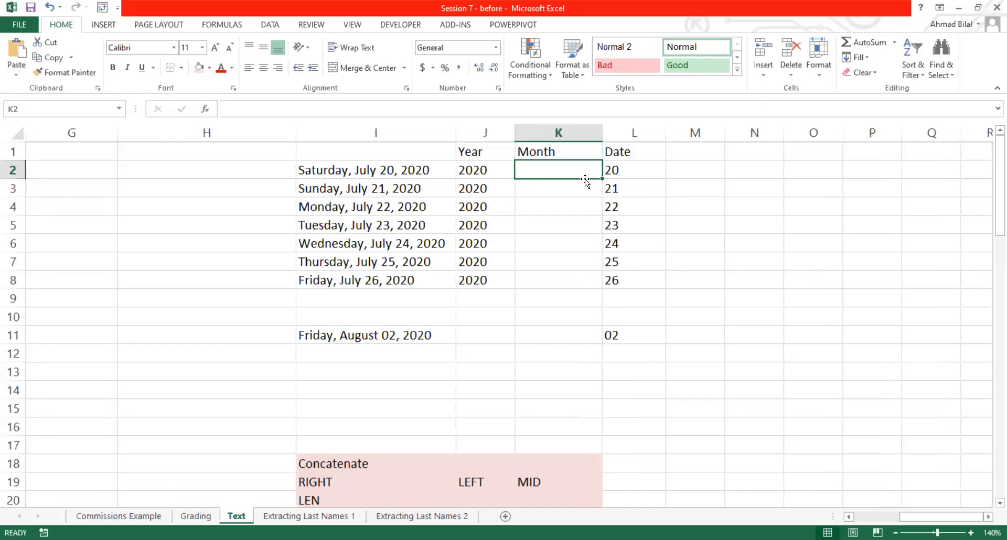
Start a MID formula in K2 that takes its text from I2, leaving the start position empty
text(=mid()
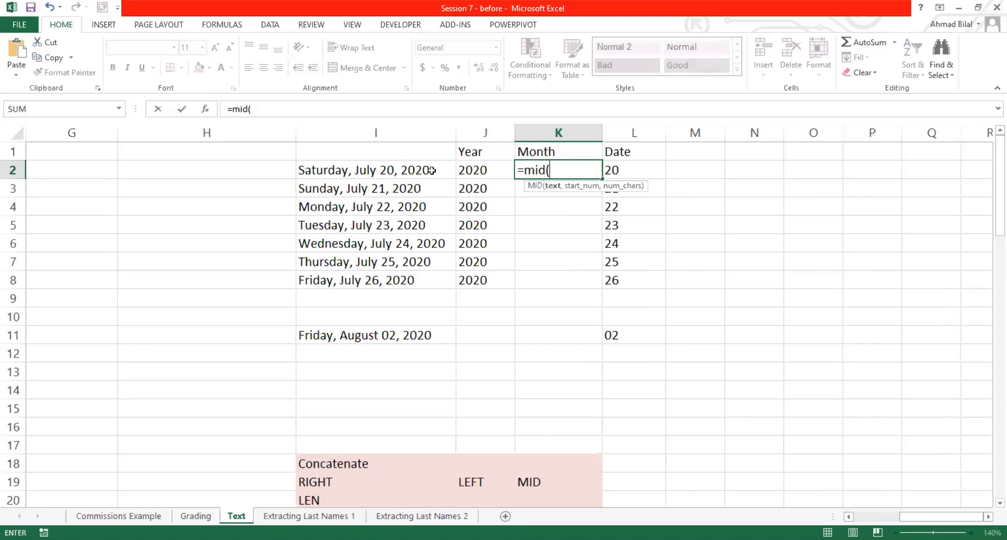
click(408, 171)
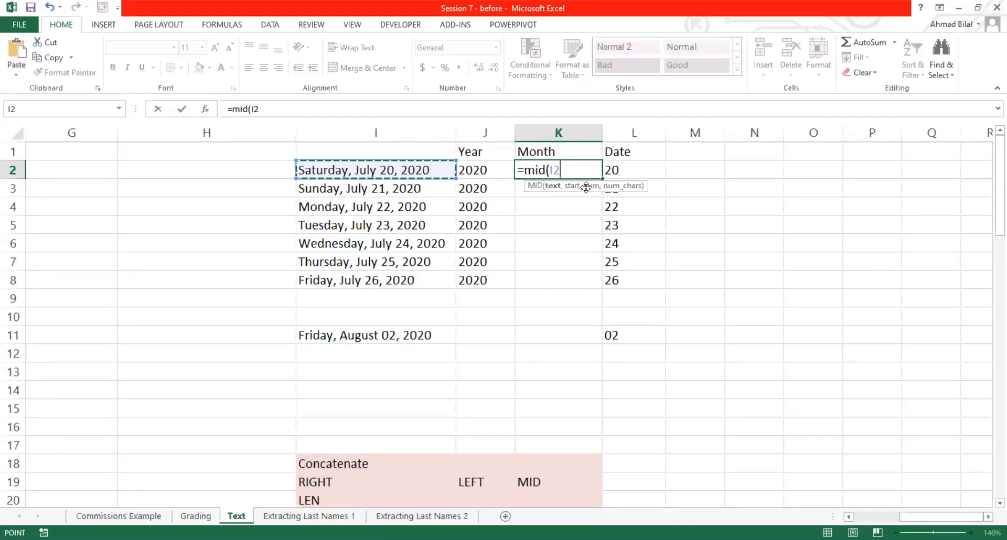
text(,)
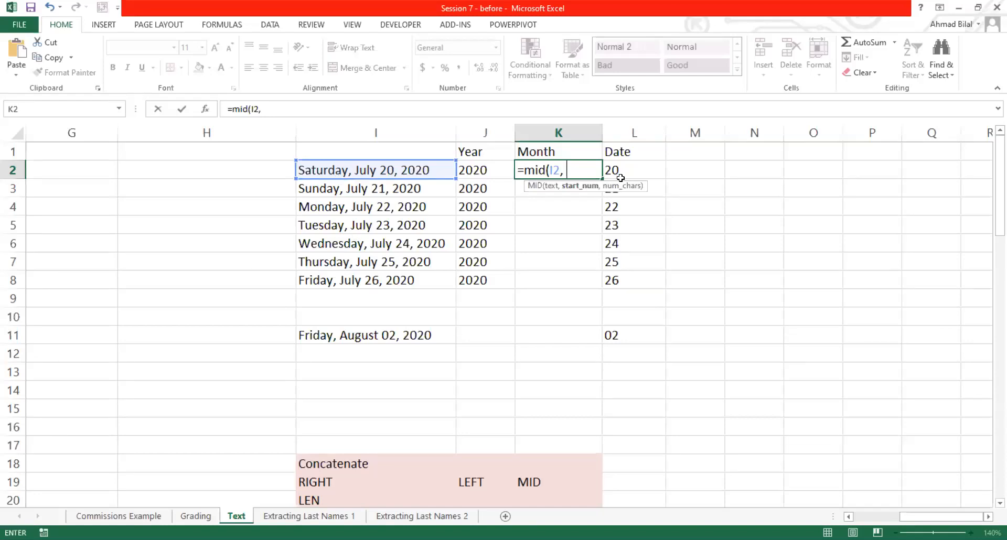
click(586, 168)
text(,)
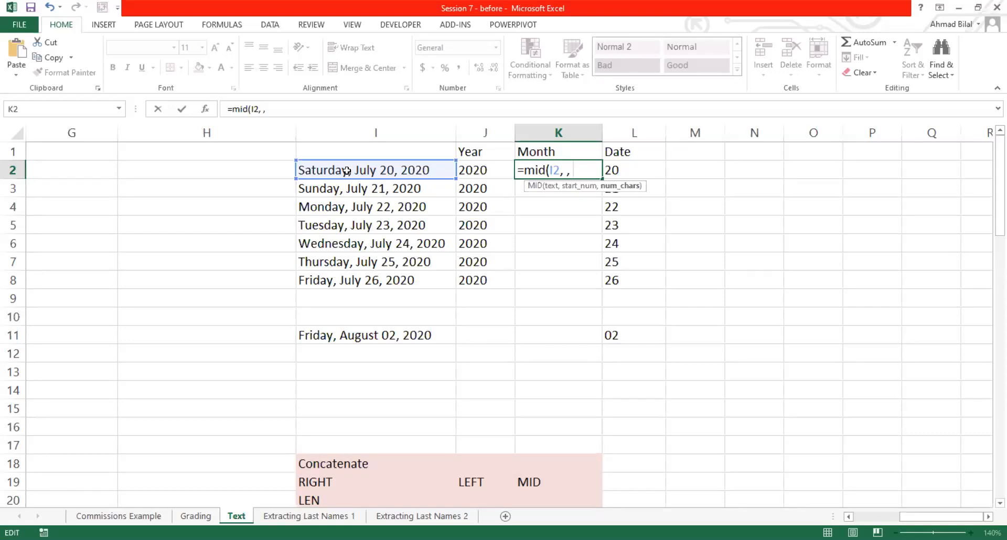
Nest FIND(",", I2) as the start position of the MID formula in K2
key(Left)
text(find(",)
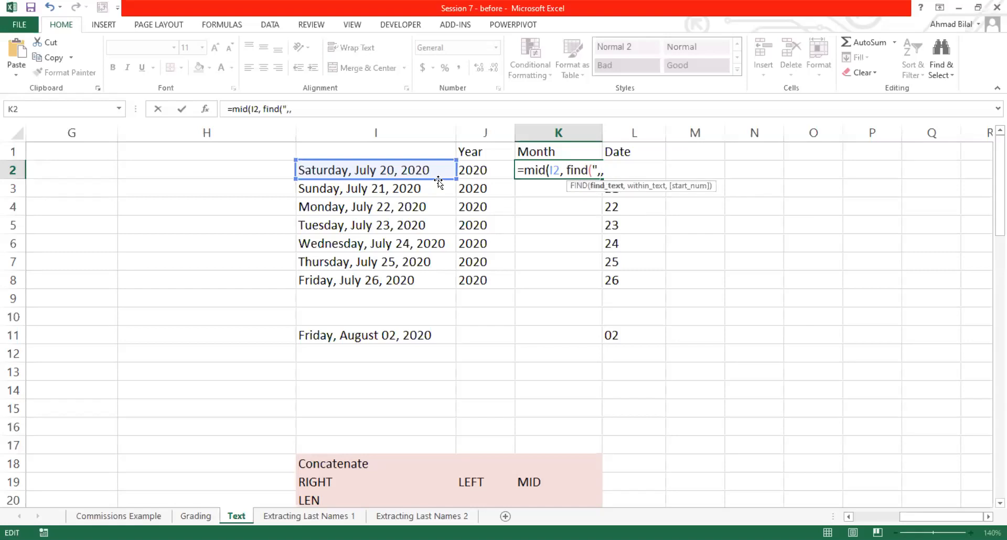
text(",)
click(402, 170)
text(, I2)
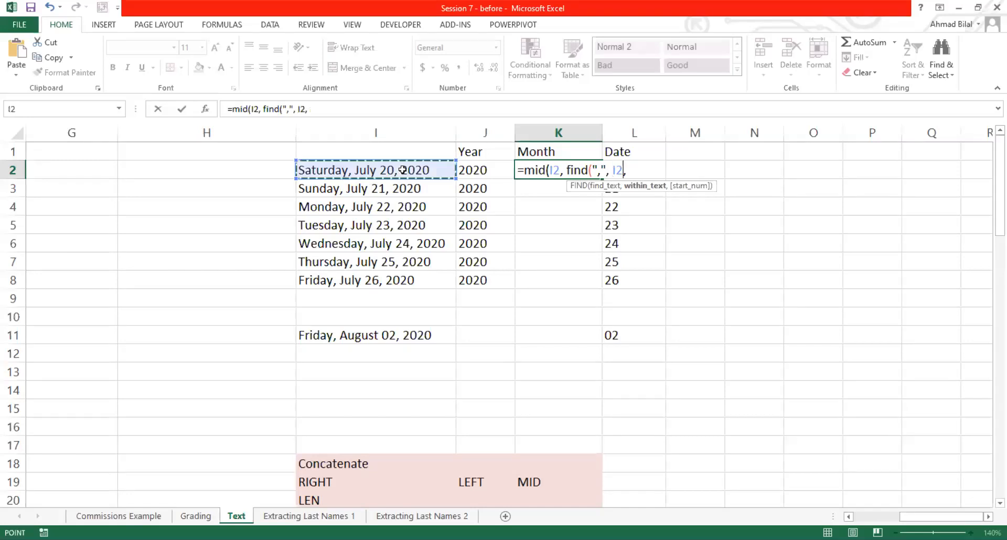
text())
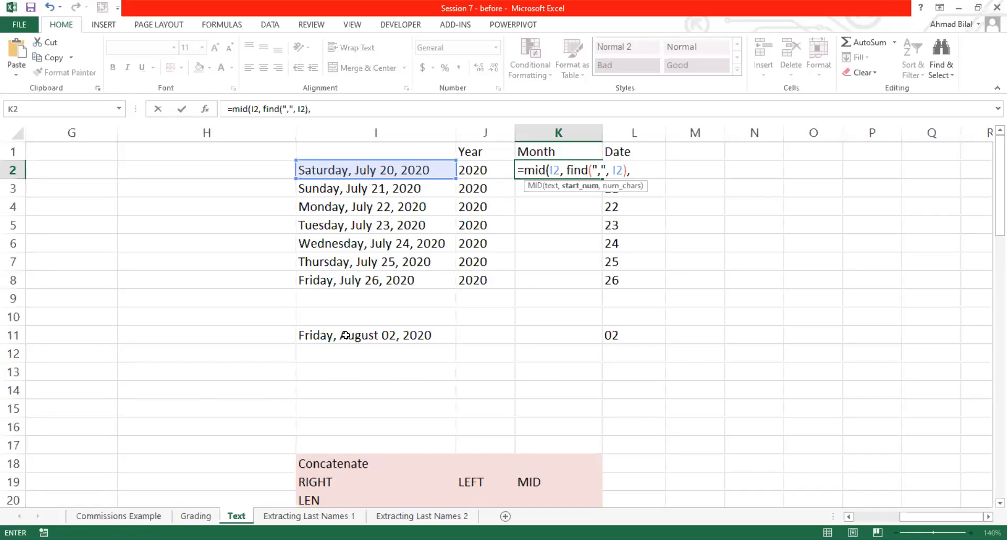
Add 2 to the FIND result in the K2 formula so extraction starts at the month name
text(+2)
click(612, 168)
drag(640, 169, 569, 166)
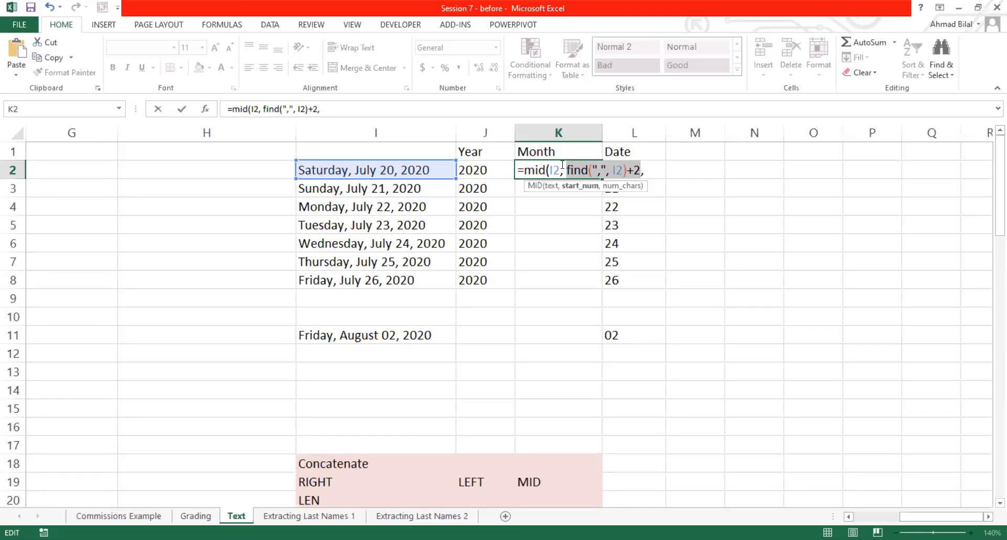
click(655, 170)
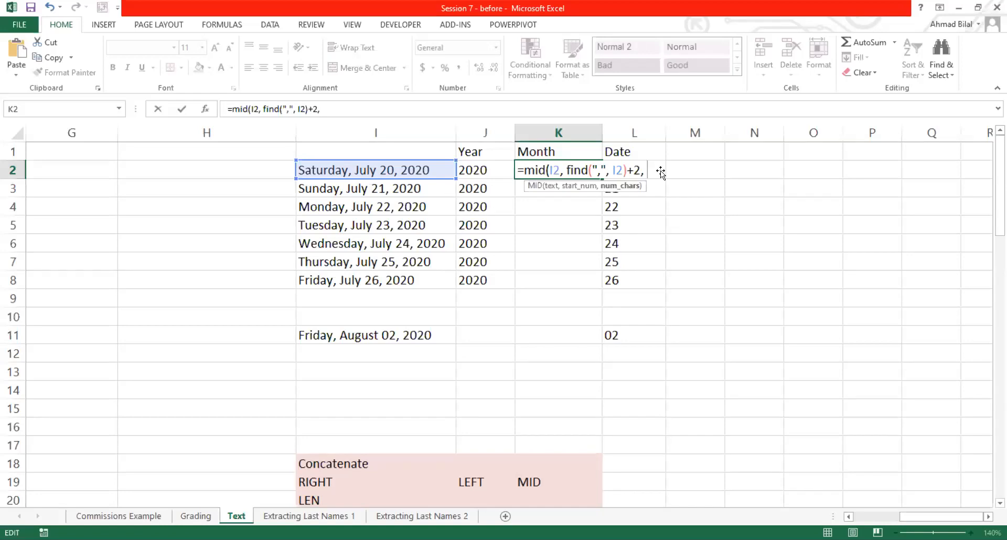
Set the number of characters to 4 and complete the MID formula in K2
key(Left)
key(Left)
key(Left)
key(Right)
key(Right)
key(Right)
text(4)
text())
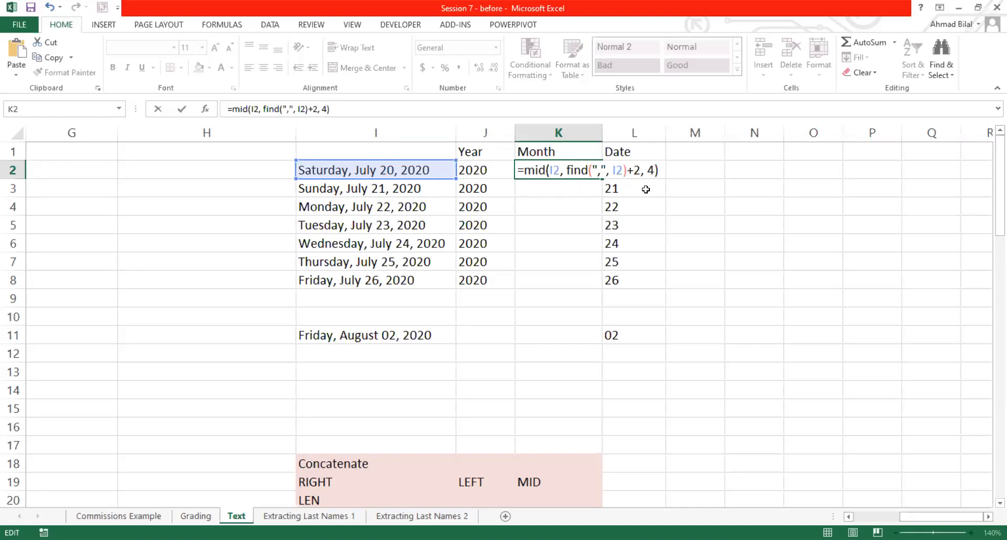
key(Return)
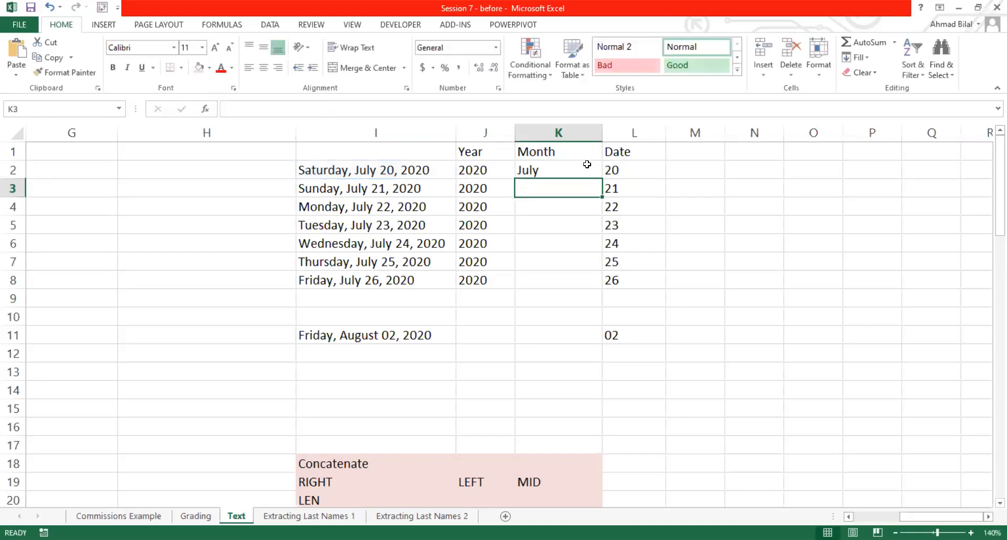
Fill the K2 month formula down to K11 and clear the cells K9 and K10 beside the blank rows
click(593, 169)
double_click(600, 175)
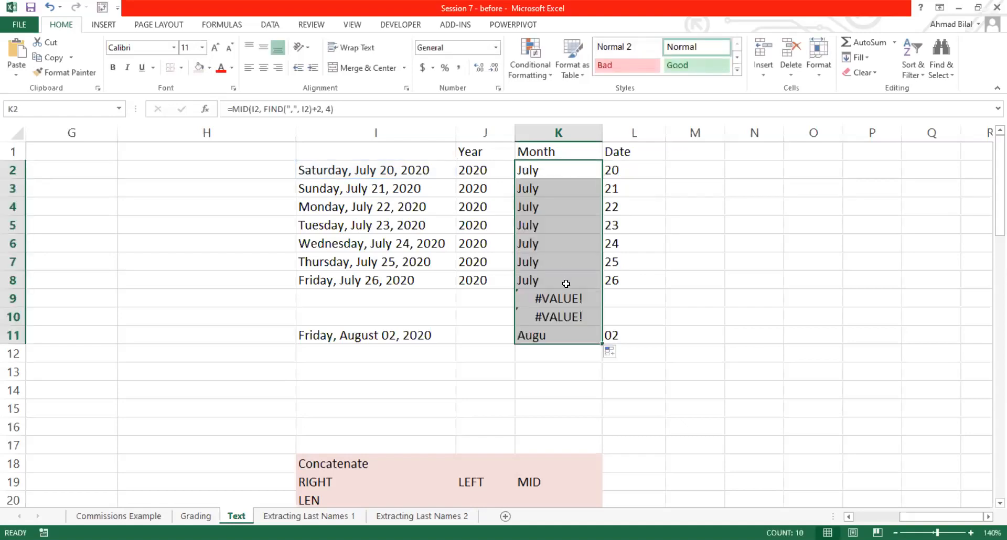
drag(564, 298, 565, 312)
key(Delete)
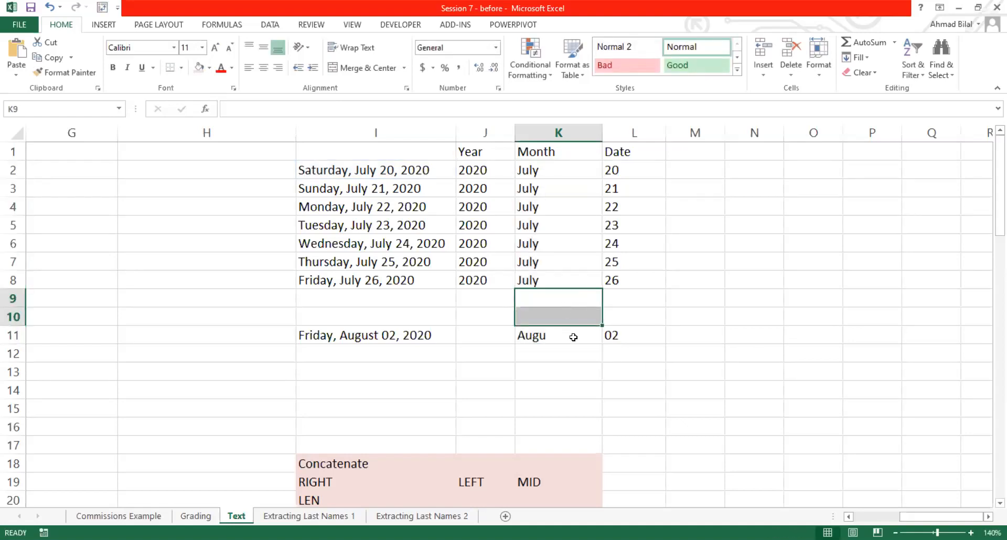
Examine the fixed character count of 4 in the K11 month formula against the August date
click(535, 337)
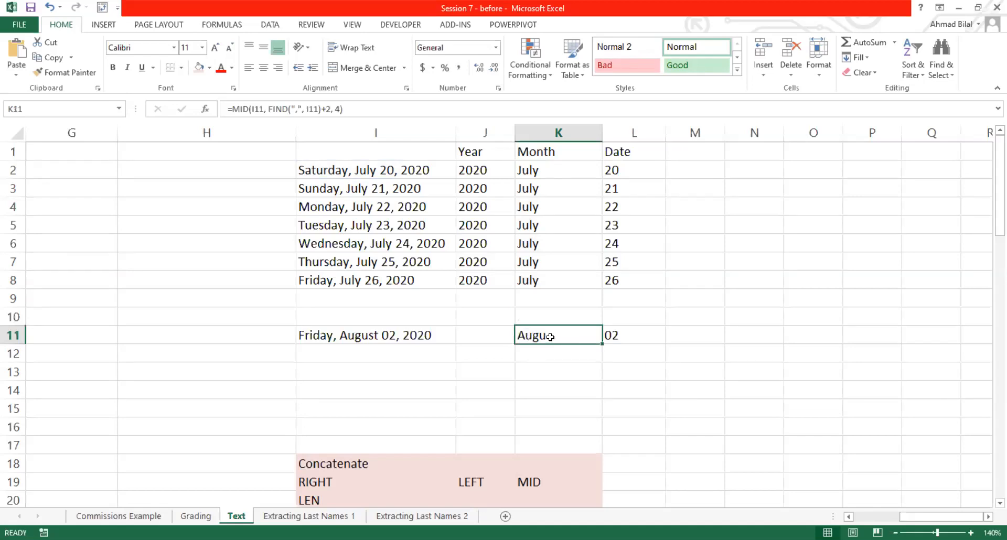
double_click(548, 336)
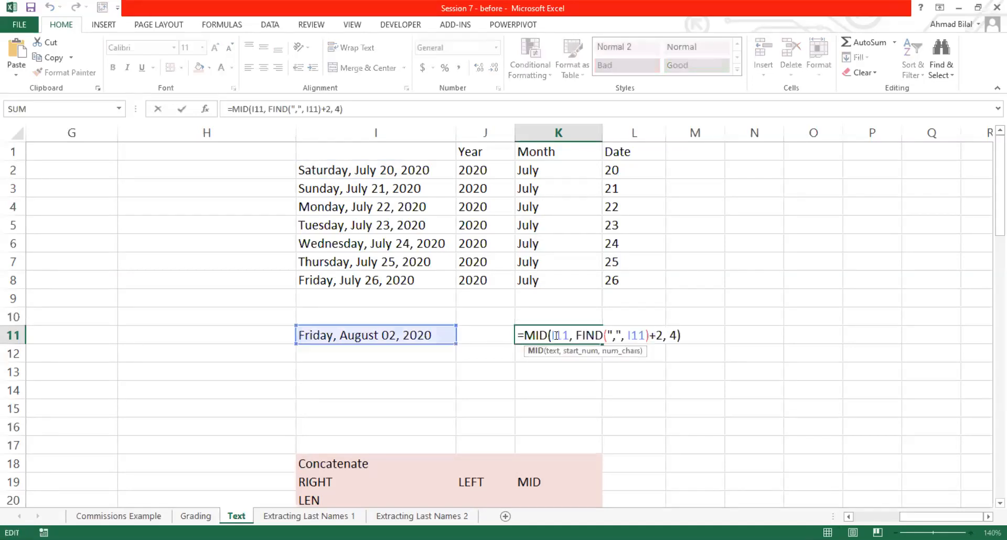
double_click(673, 336)
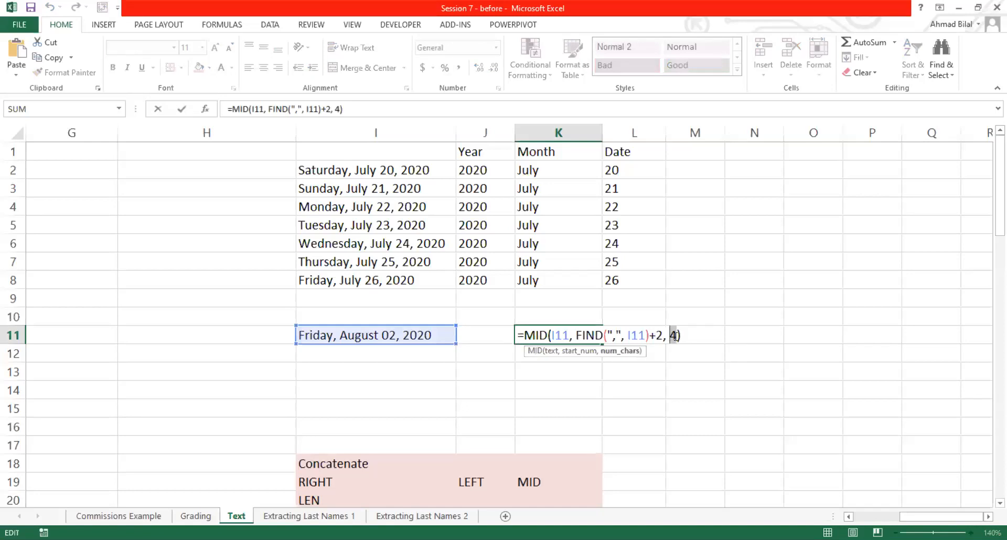
click(675, 333)
double_click(673, 335)
click(675, 335)
double_click(674, 335)
key(ctrl+Return)
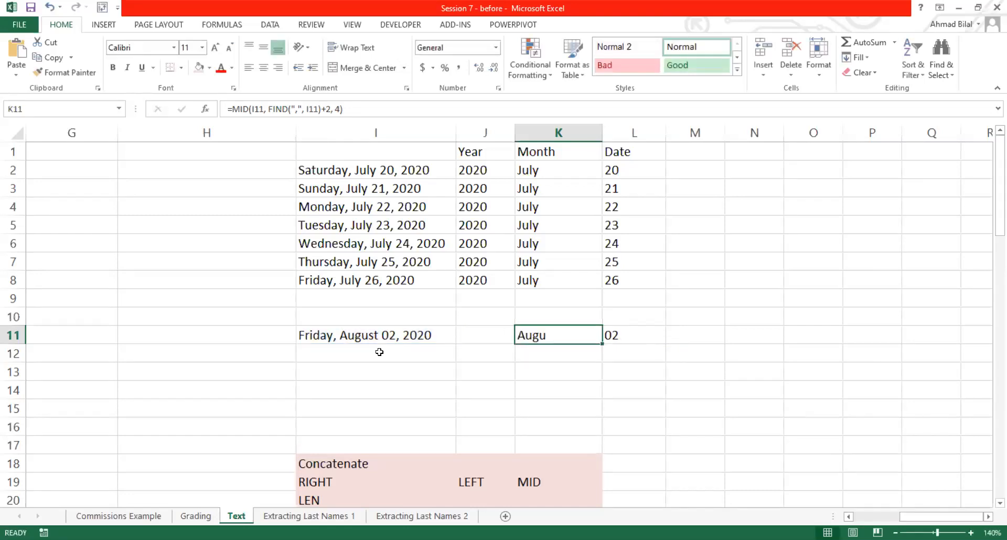
Copy the text dates in I2:I11 to column O, starting at O2
key(Up)
key(ctrl+Up)
key(ctrl+Up)
key(Left)
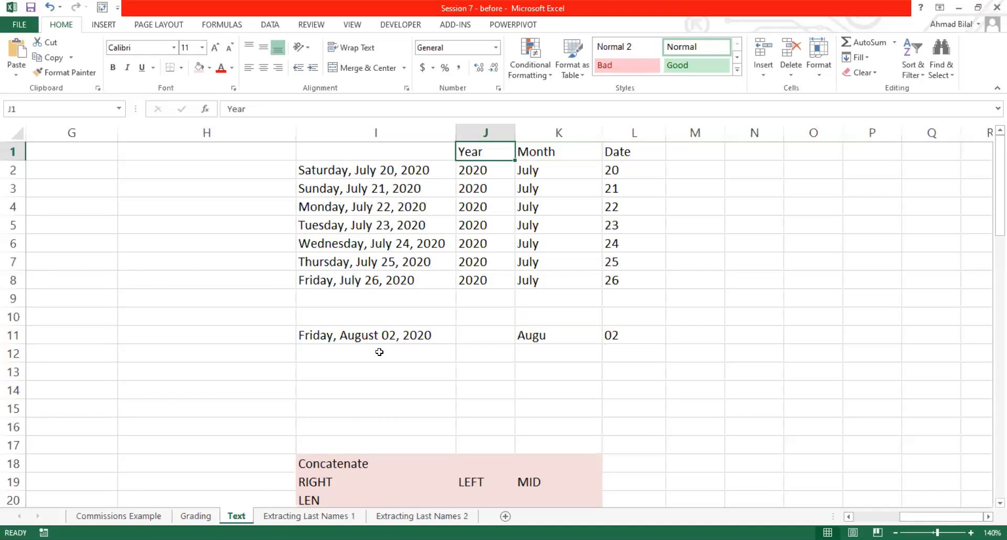
key(Down)
key(Left)
key(ctrl+shift+Down)
key(ctrl+shift+Down)
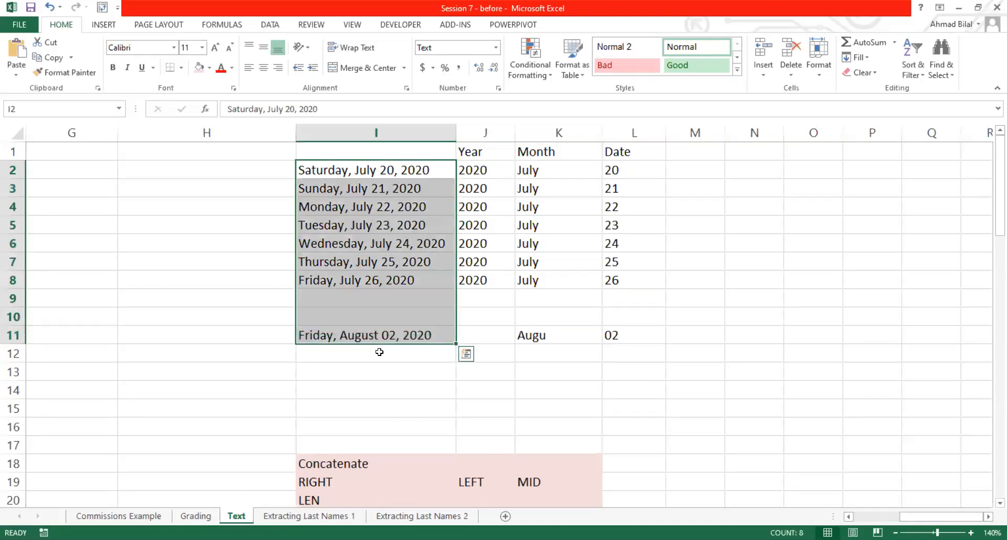
key(ctrl+c)
key(Right)
key(Right)
key(Right)
key(Right)
key(Right)
key(Right)
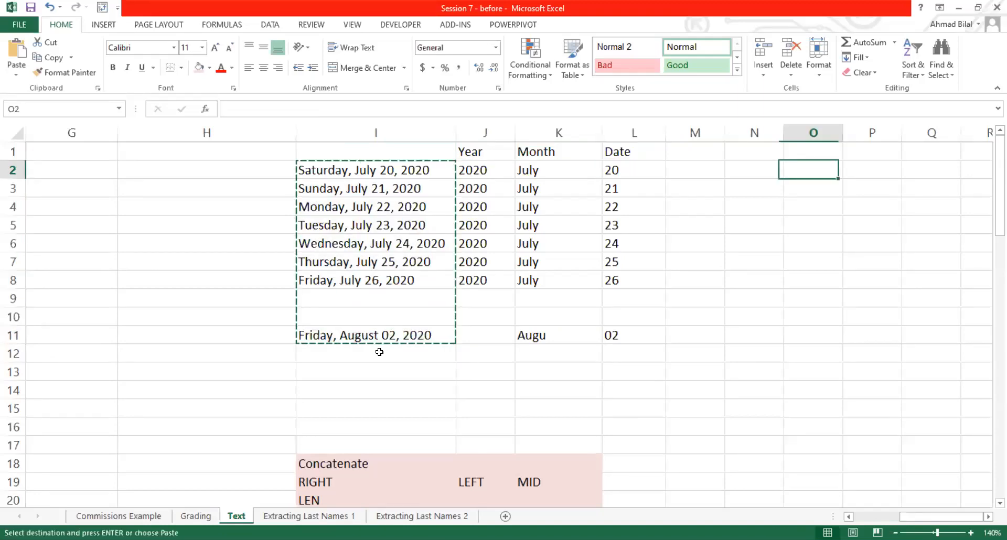
key(Right)
key(Right)
key(Right)
key(Right)
key(Right)
key(Right)
key(Right)
key(Right)
key(Right)
key(Right)
key(Left)
key(Left)
key(Left)
key(Left)
key(Left)
key(Left)
key(Left)
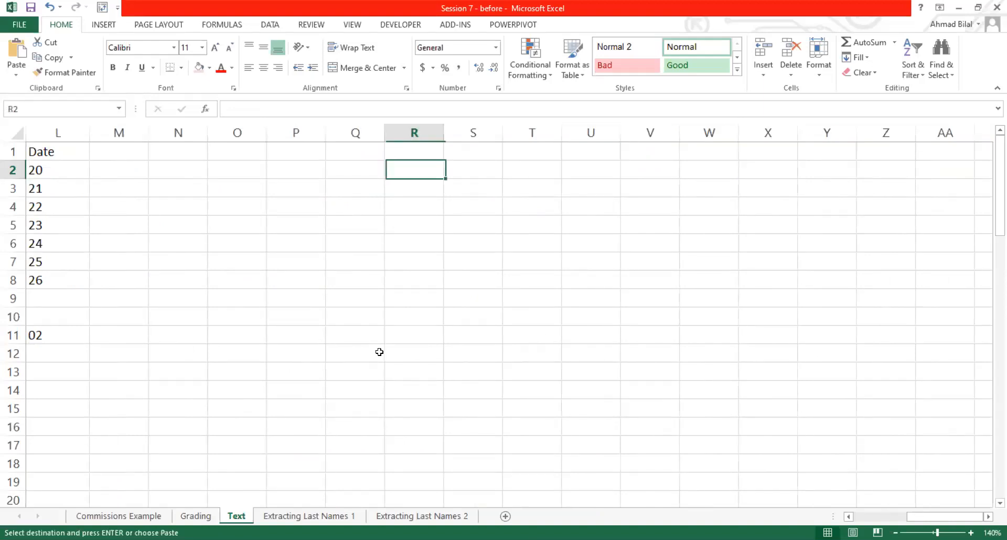
key(Left)
key(Left)
key(Left)
key(ctrl+v)
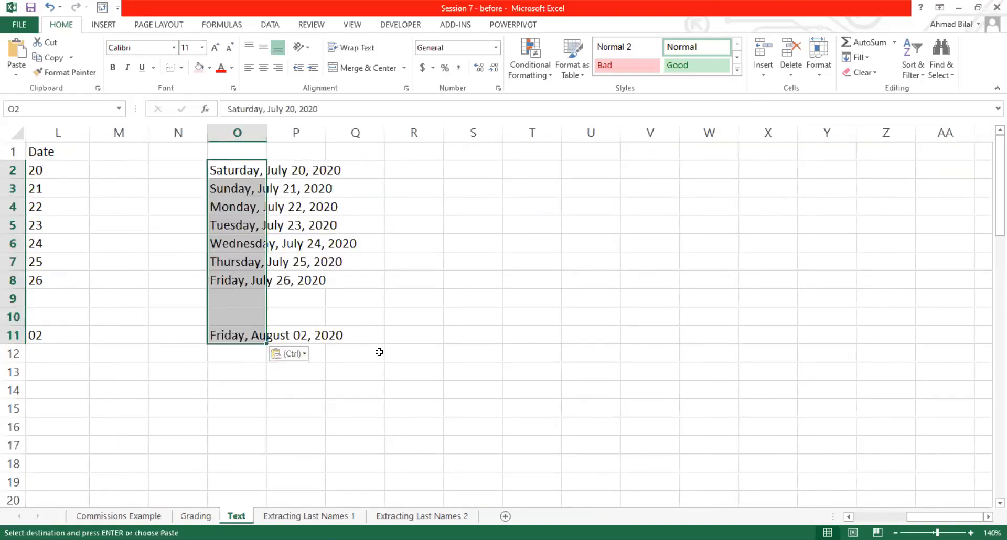
Review the pasted text dates from O2 down to O11
key(Right)
key(Down)
key(Left)
key(Down)
key(Down)
key(Down)
key(Down)
key(Down)
key(Down)
key(Down)
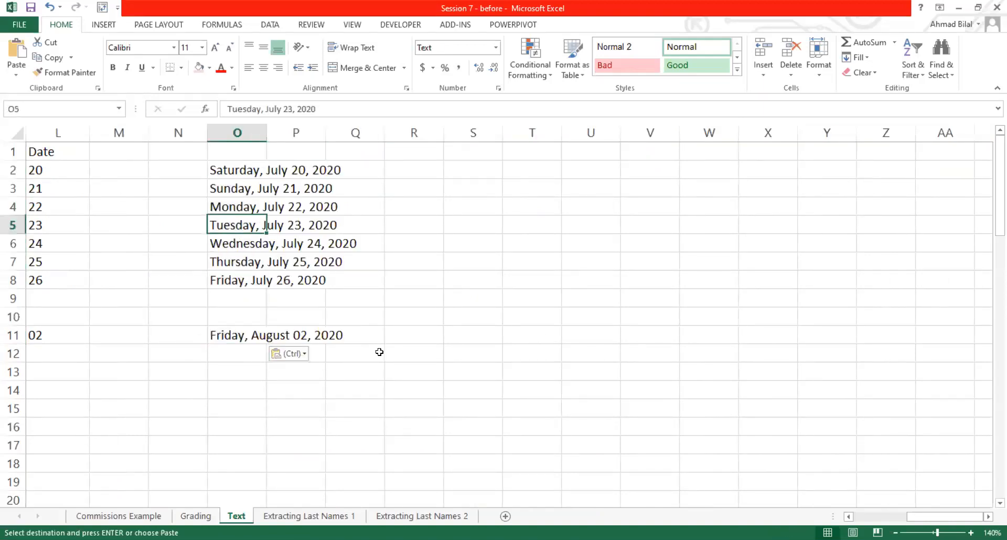
key(Down)
key(Up)
key(Down)
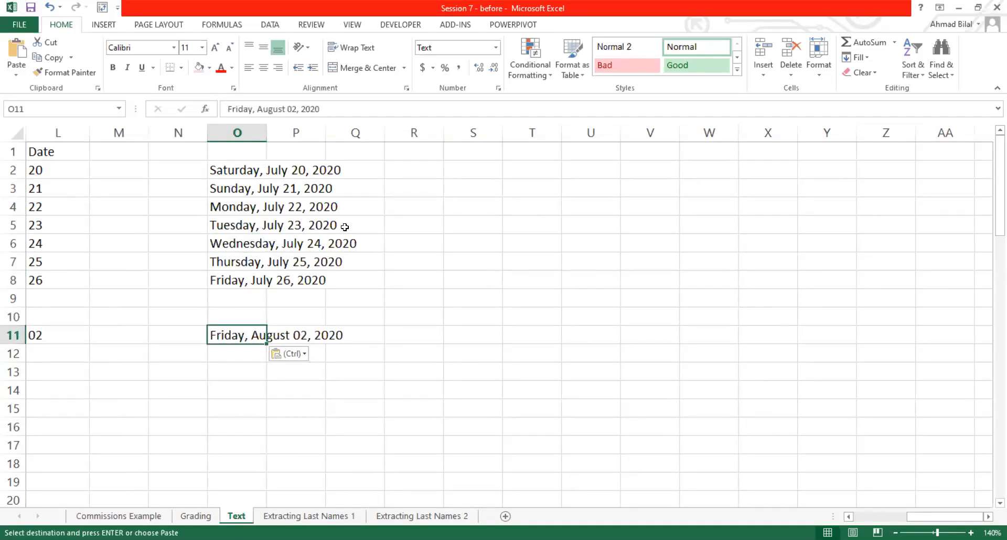
Start Text to Columns on the text dates in O2:O11, keeping Delimited as the data type, and check the preview
click(988, 518)
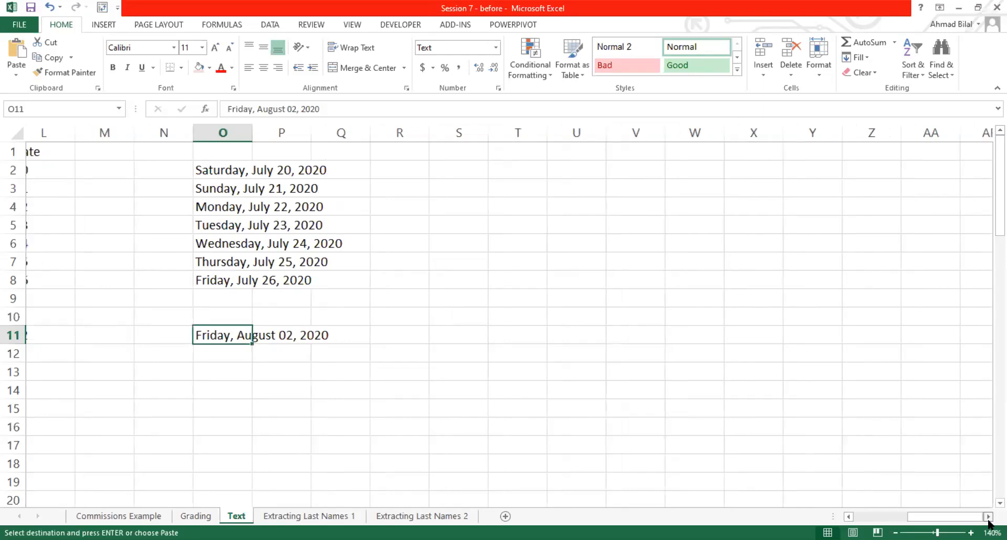
click(181, 169)
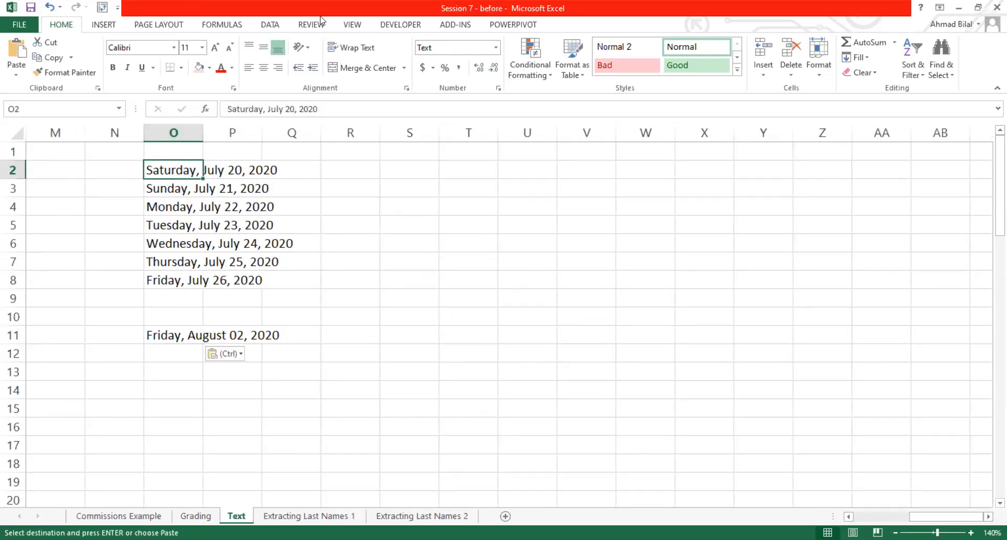
click(271, 24)
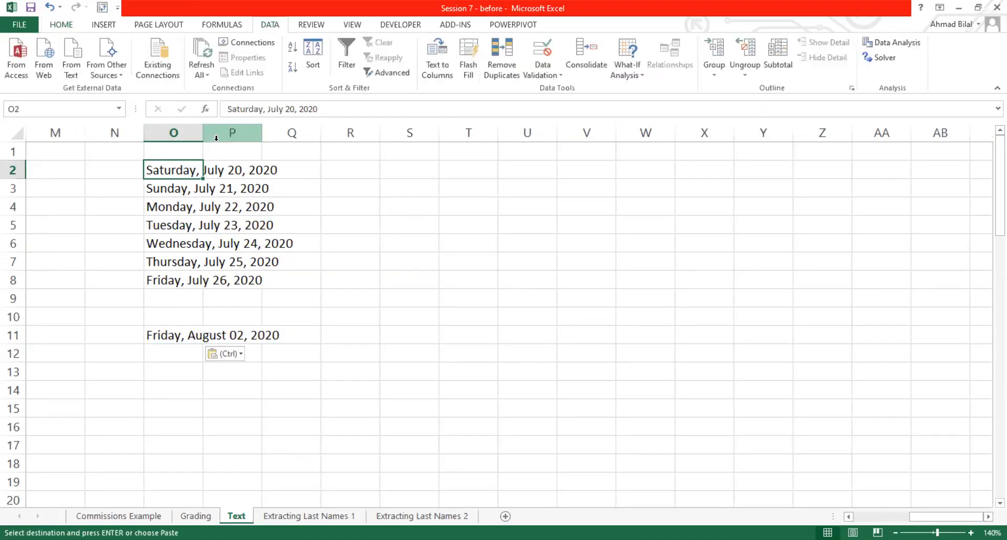
drag(179, 168, 176, 336)
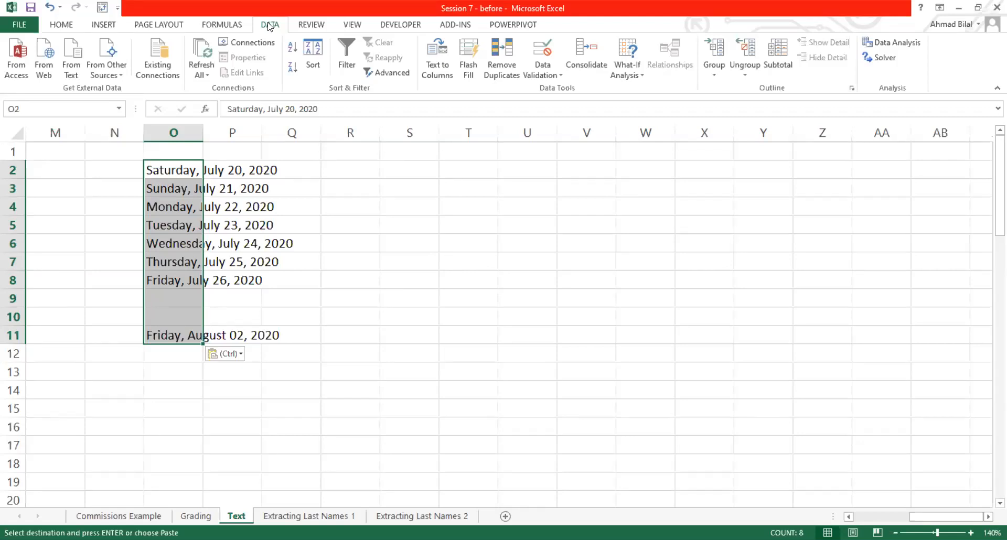
click(436, 66)
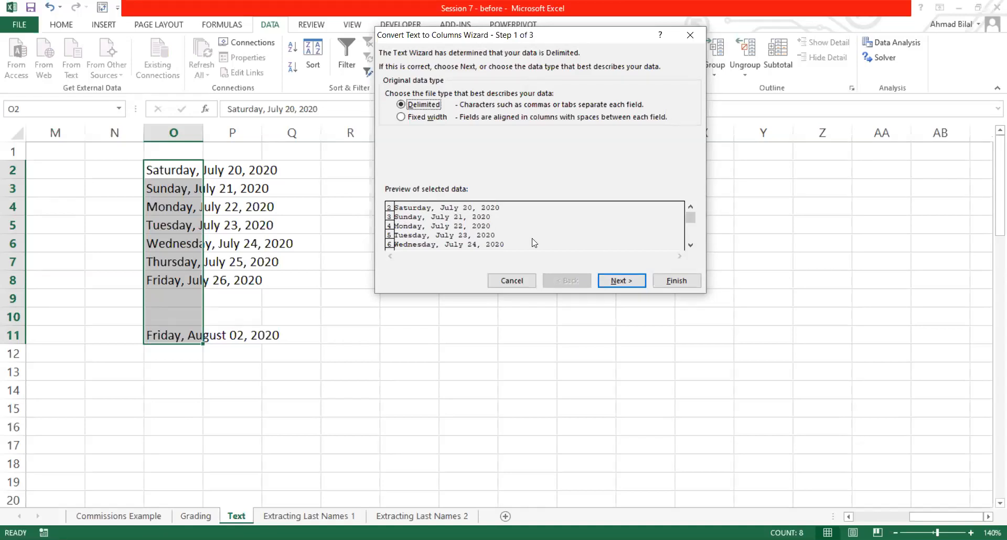
drag(689, 224, 691, 244)
click(691, 245)
click(692, 214)
drag(462, 4, 466, 109)
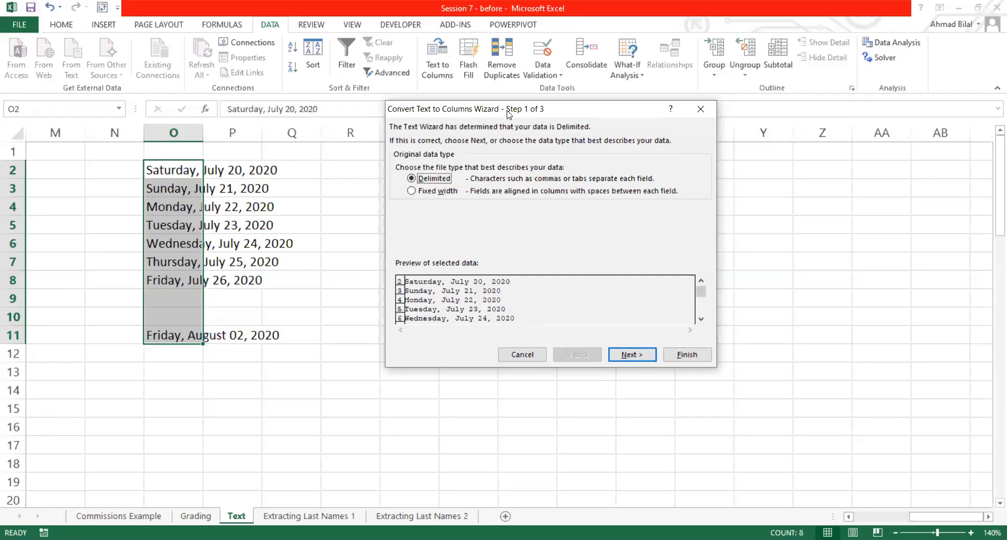
drag(508, 113, 472, 81)
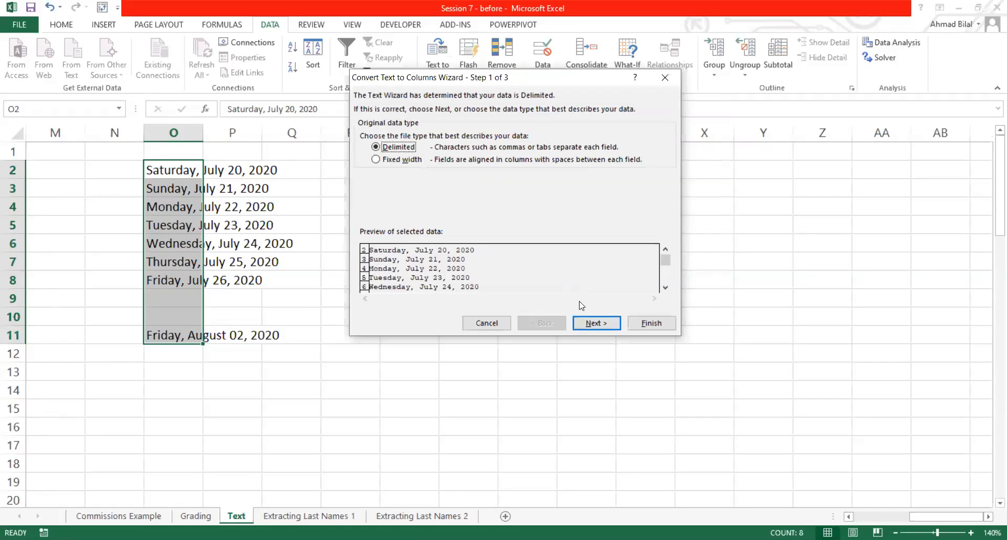
click(596, 323)
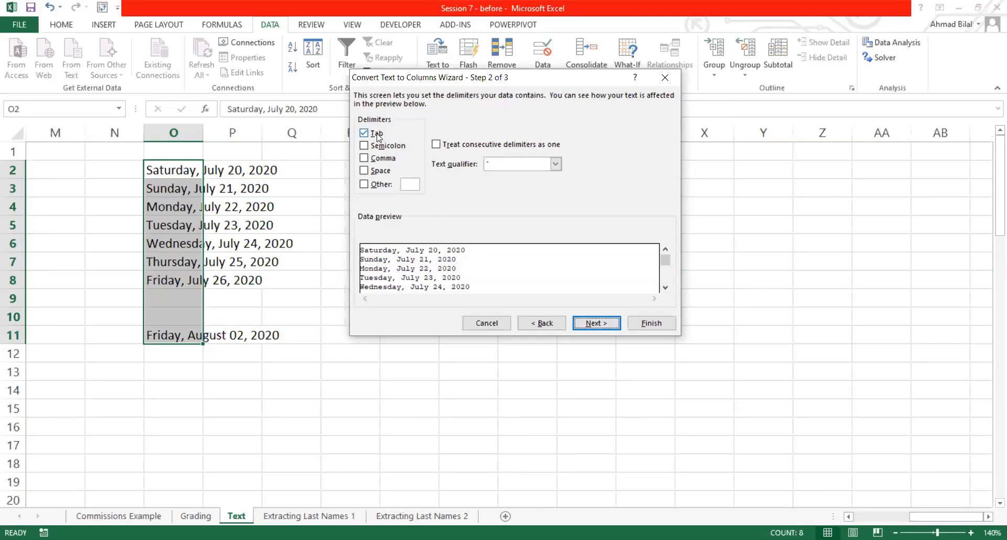
Replace the Tab delimiter with Comma and Space, and check the split in the data preview
click(377, 135)
drag(431, 79, 508, 75)
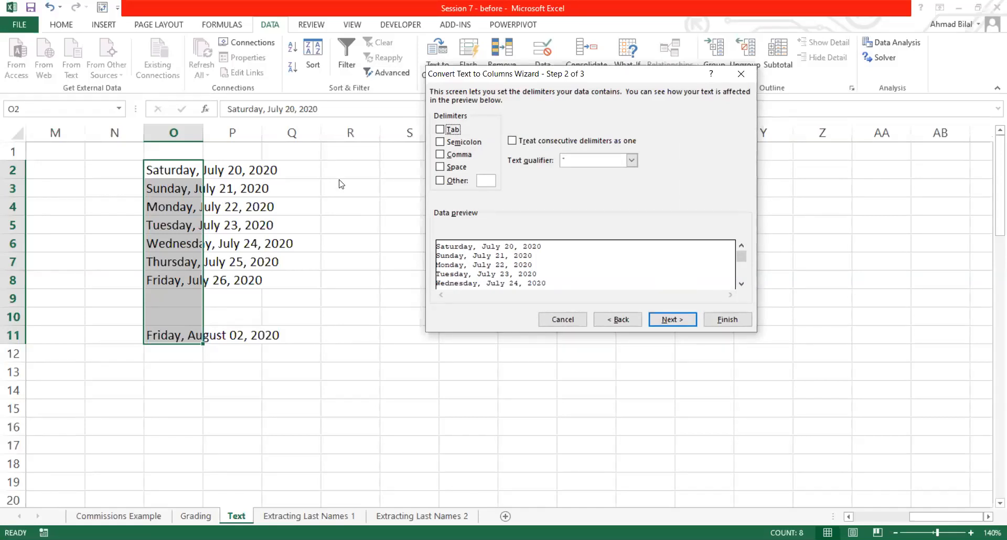
click(442, 157)
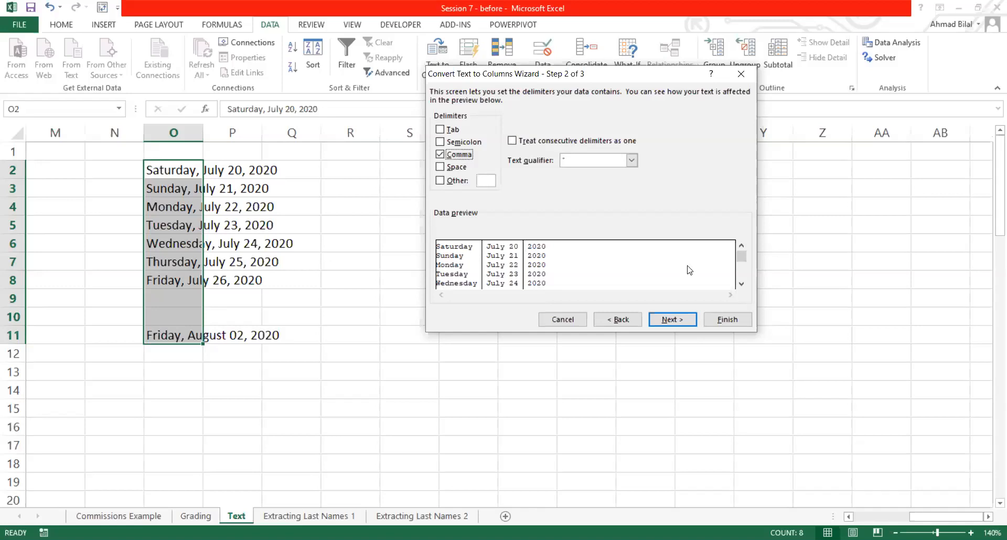
scroll(742, 288, down, 2)
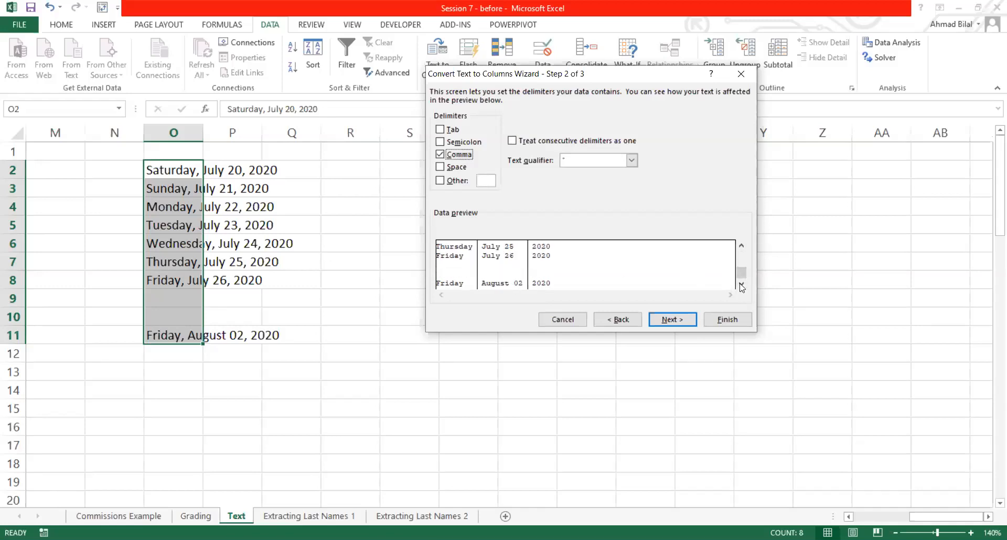
scroll(741, 287, up, 3)
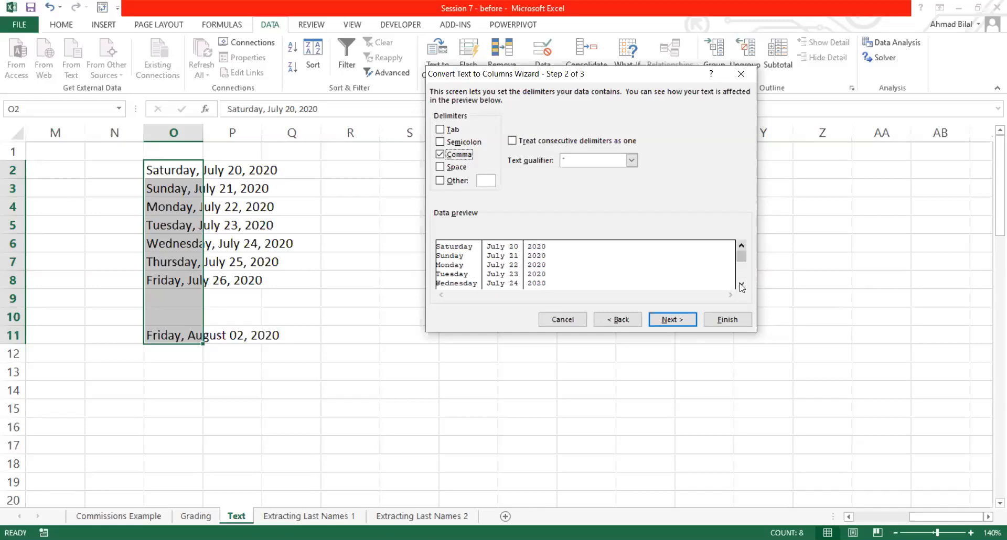
click(444, 169)
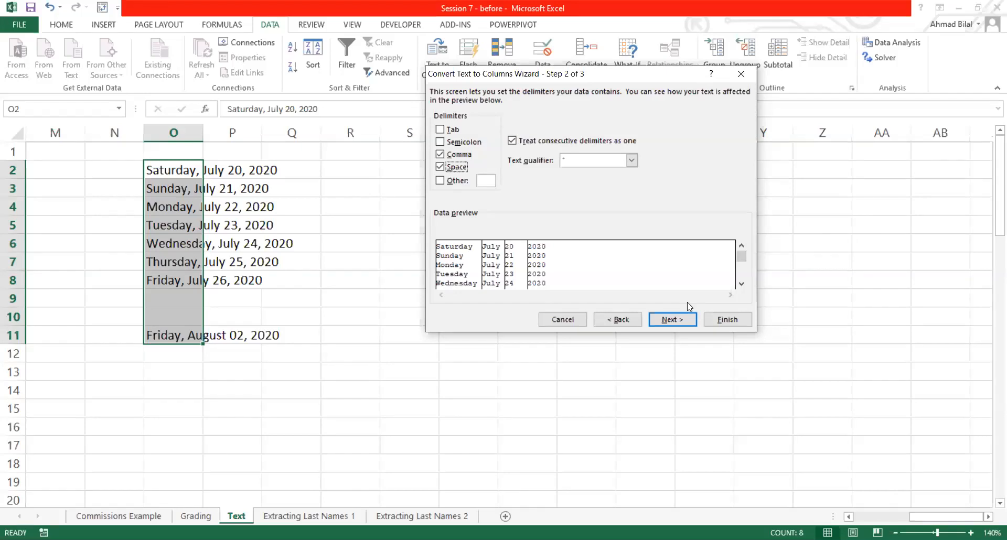
click(687, 319)
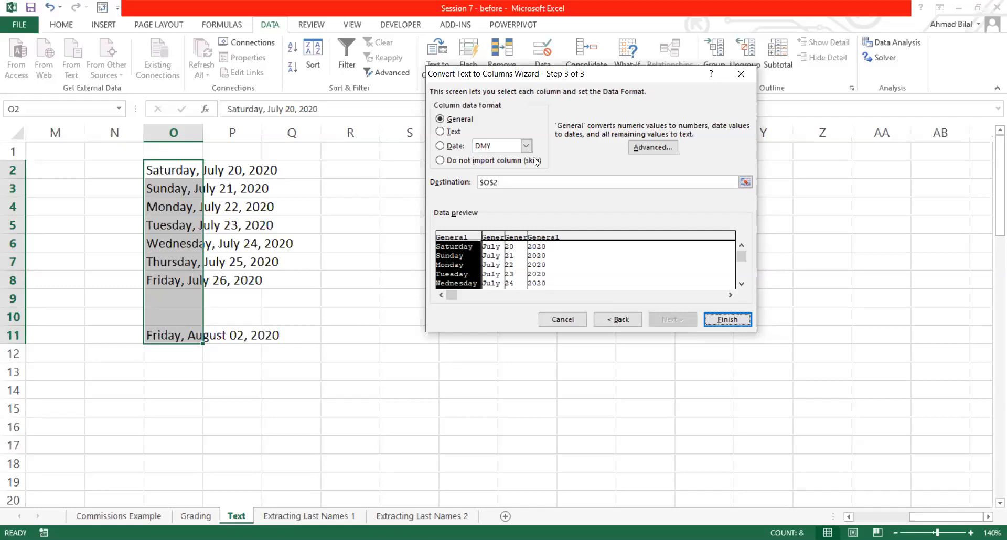
Set the destination of the split to P2, finish the conversion and select the results in P2:S11
click(556, 184)
click(173, 175)
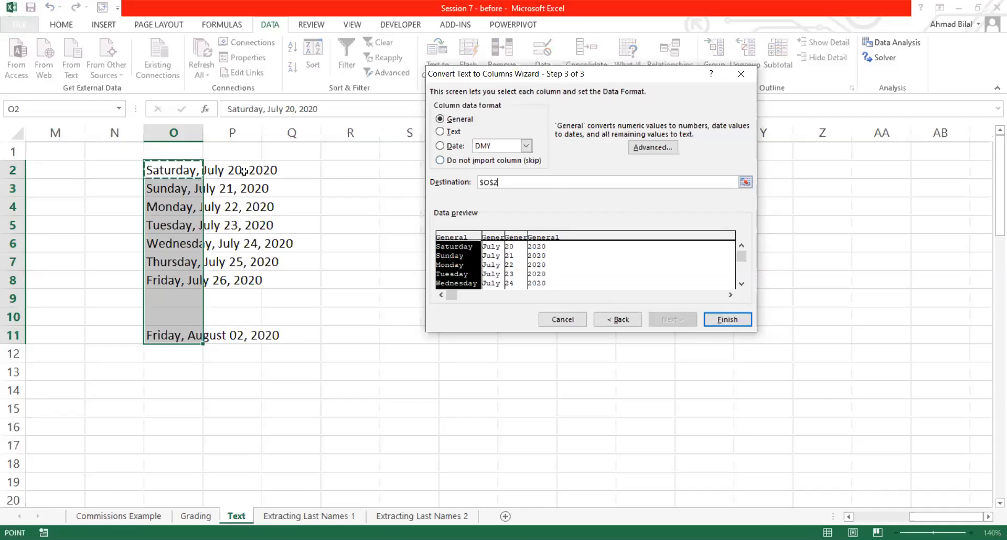
click(244, 171)
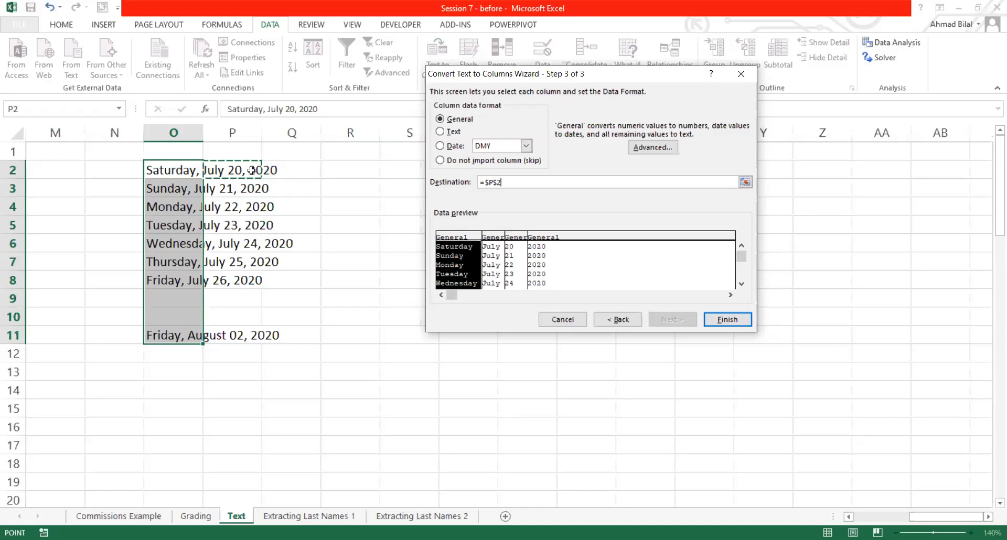
click(548, 183)
click(240, 171)
key(BackSpace)
key(BackSpace)
key(BackSpace)
key(BackSpace)
key(BackSpace)
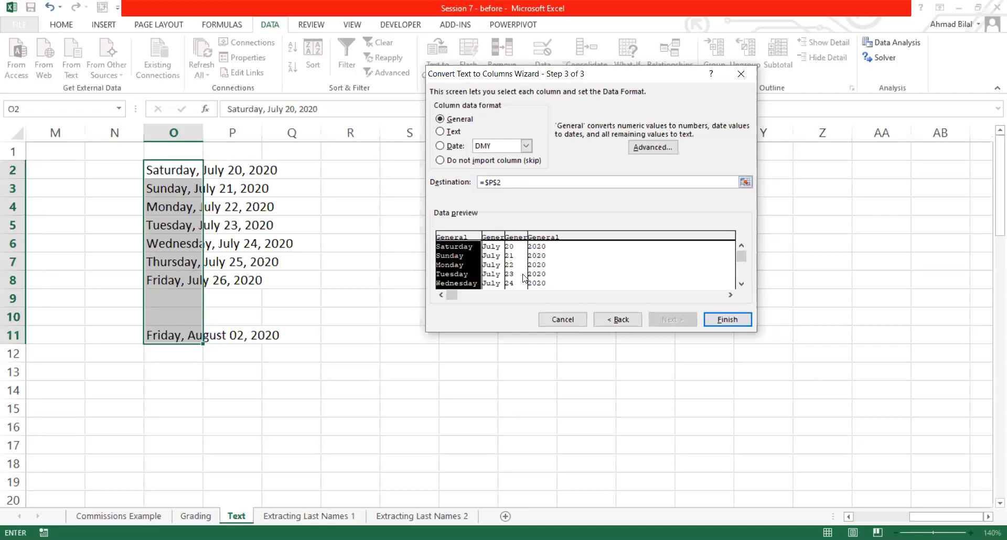
click(712, 317)
click(264, 194)
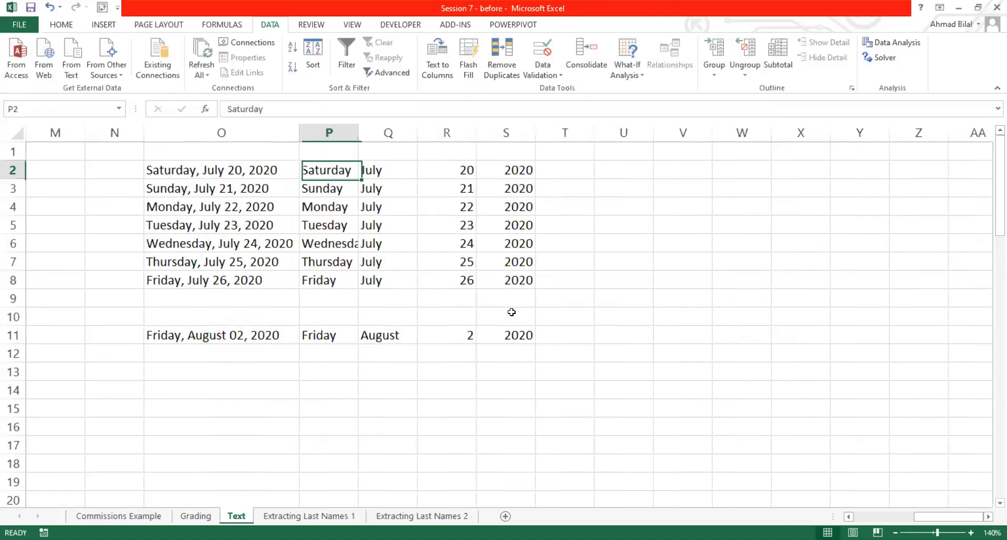
drag(515, 311, 525, 336)
Enter the headers Day, Month, Date and Year in P1:S1 above the split columns
click(343, 153)
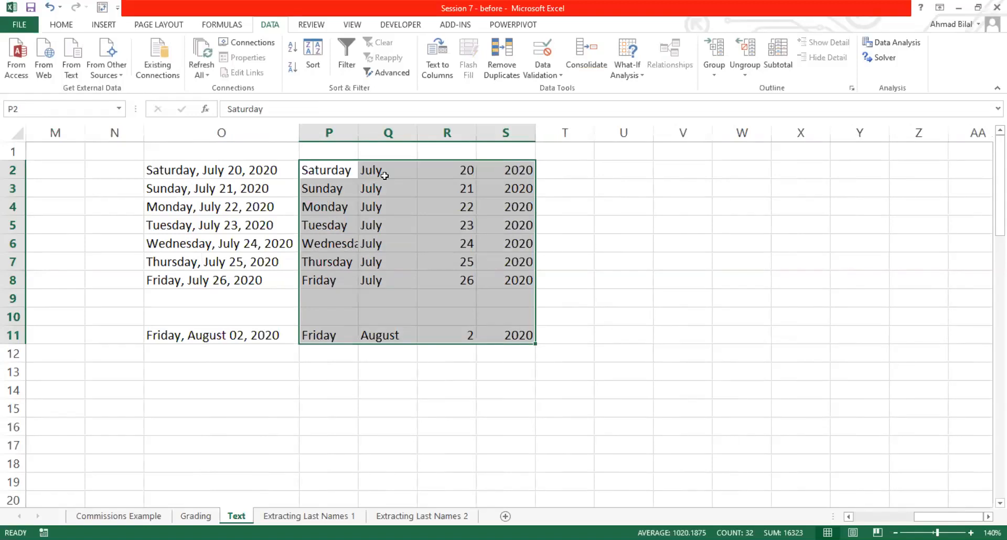
text(Day)
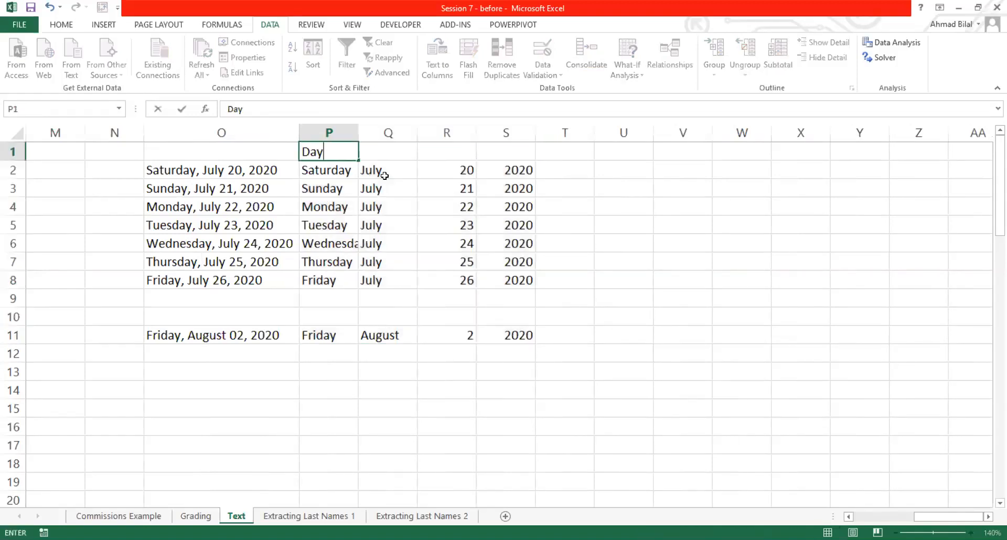
key(Tab)
text(Month)
key(Return)
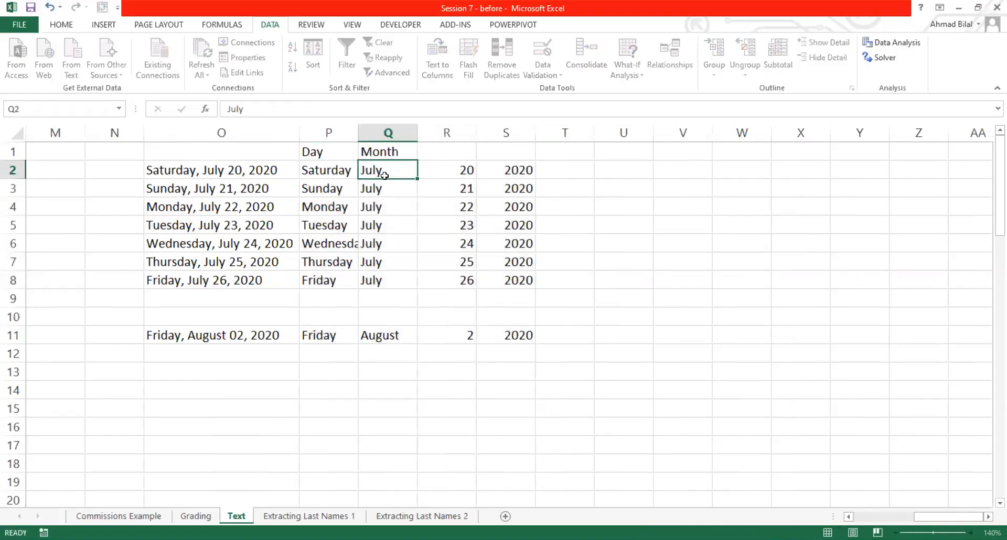
key(Up)
key(Right)
text(Date)
key(Return)
key(Up)
key(Right)
text(Year)
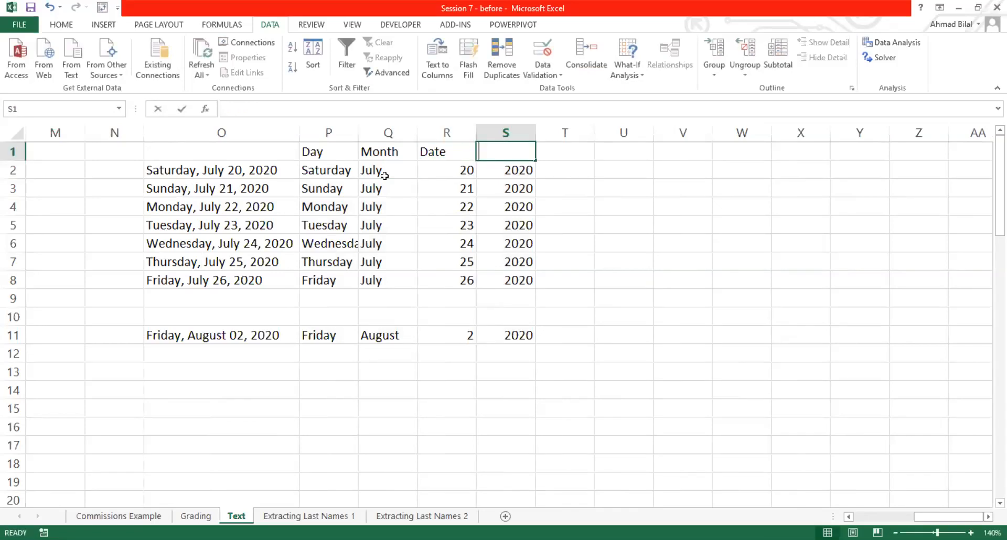
key(Return)
Review the split table in P1:S11 with its day, month, date and year columns
click(459, 205)
drag(331, 153, 508, 335)
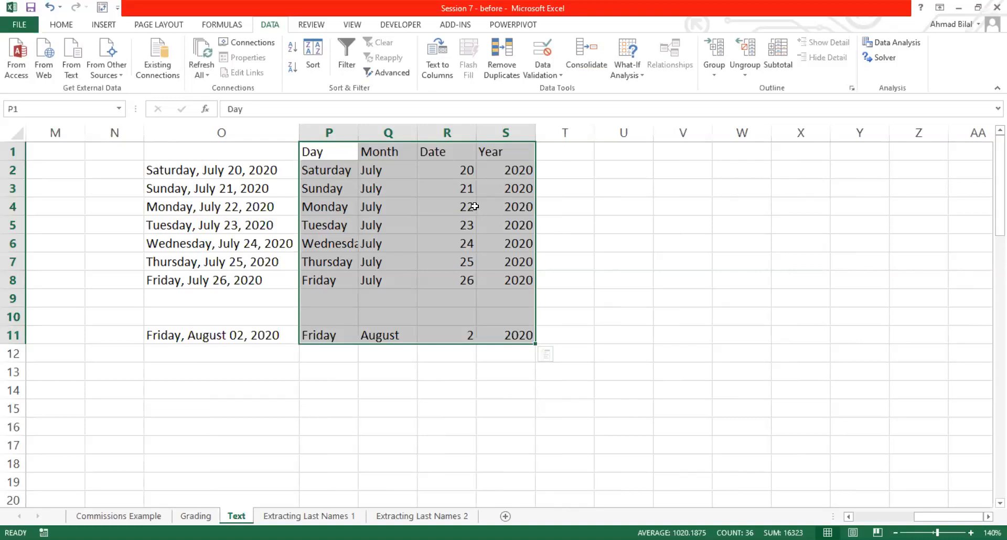
click(507, 190)
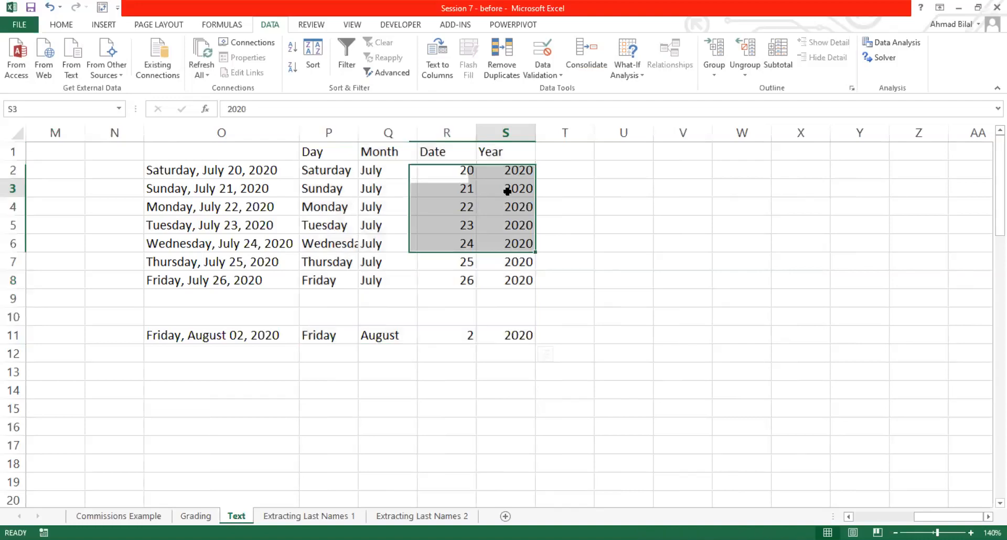
drag(326, 151, 513, 339)
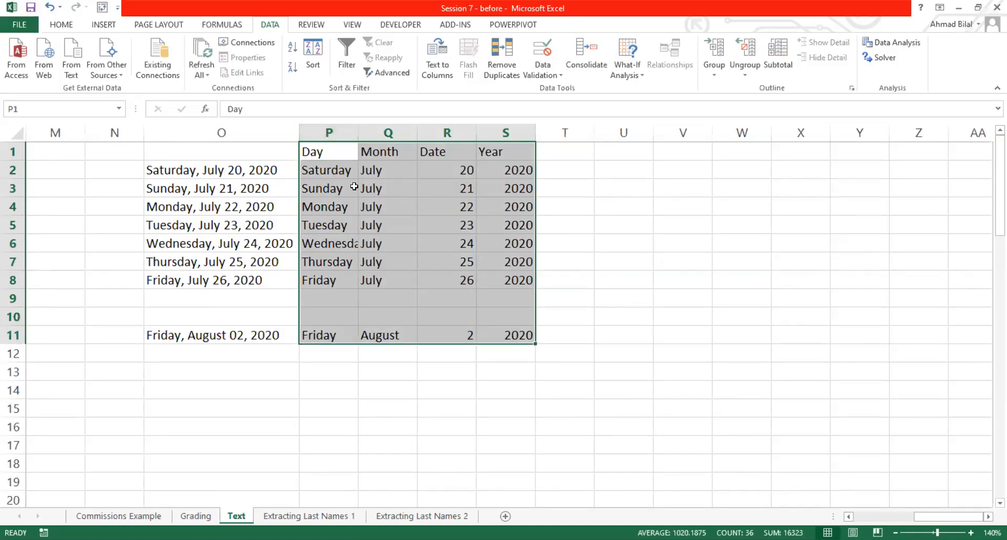
Enter the sample code BSMT-17023 in the empty cell V2, right of the split table
click(637, 169)
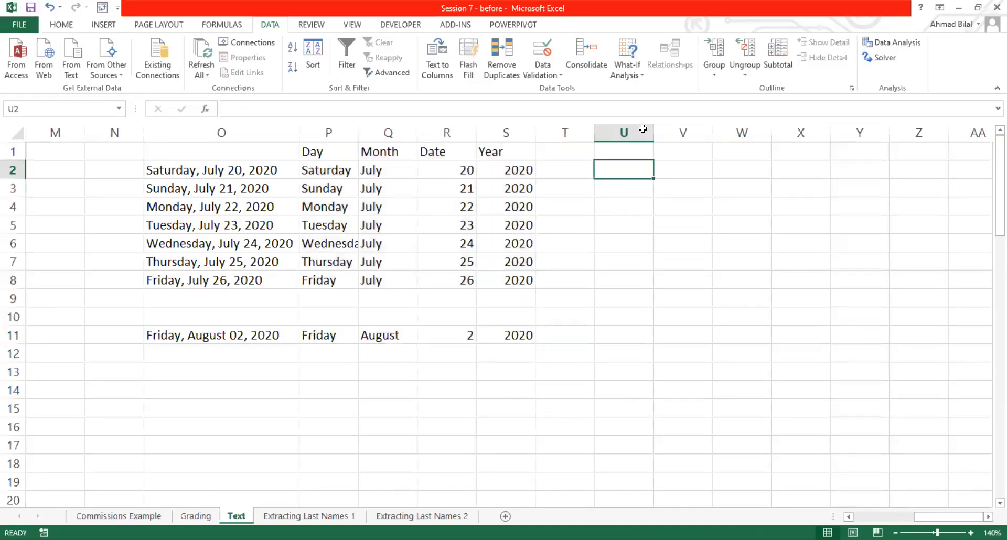
key(Up)
key(Right)
key(Right)
key(Right)
key(Right)
key(Right)
key(Right)
key(Right)
key(Right)
key(Right)
key(Right)
key(Right)
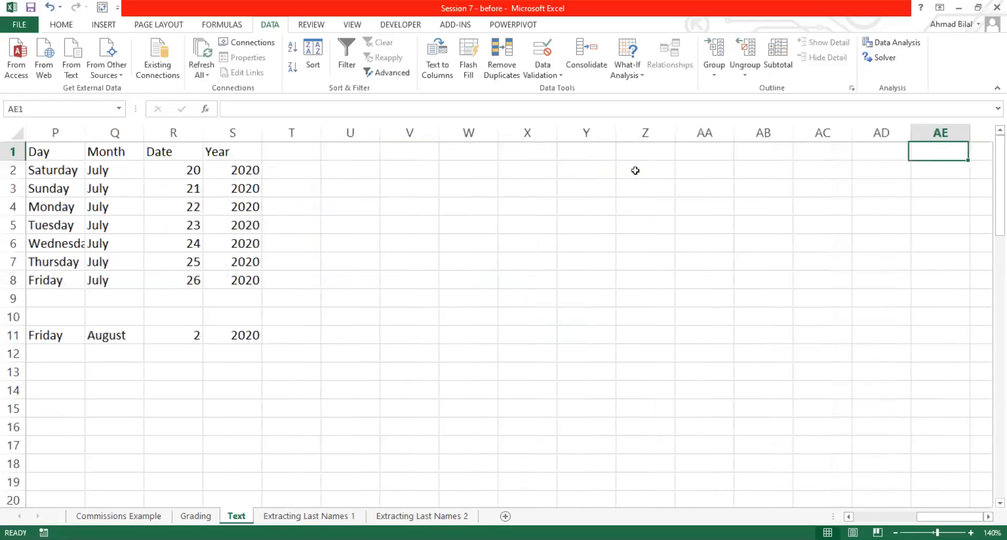
key(Left)
key(Left)
key(Left)
key(Left)
key(Left)
key(Left)
key(Left)
key(Left)
key(Left)
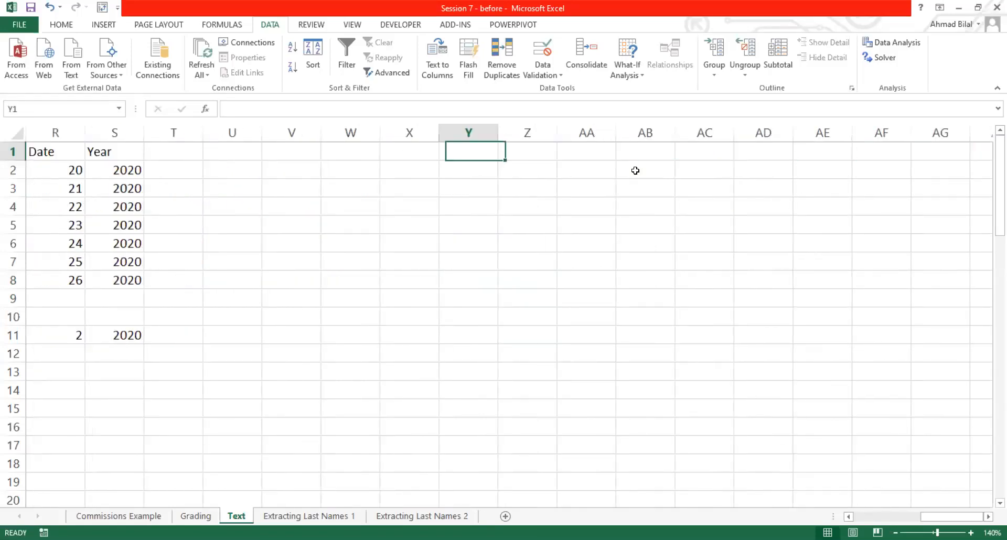
key(Left)
key(Down)
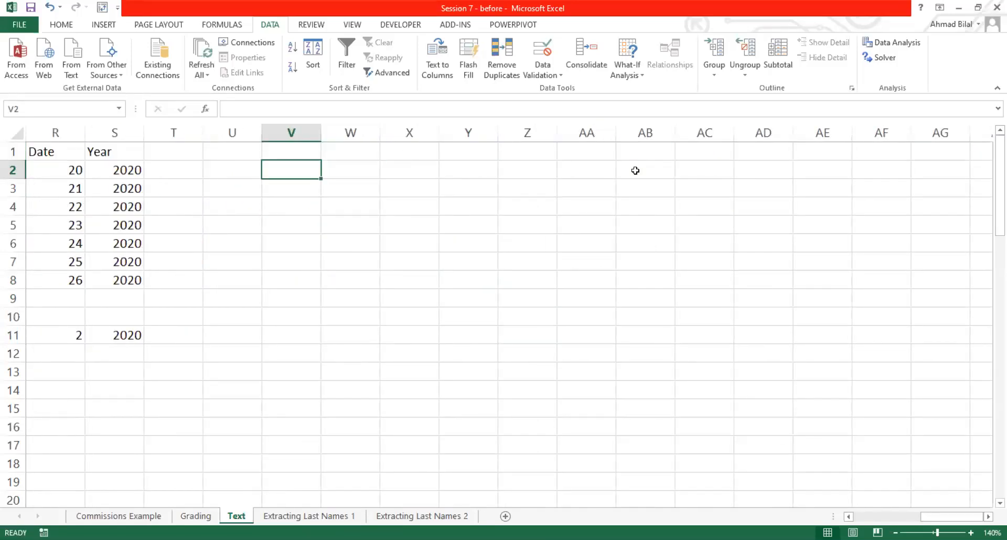
text(BSMT)
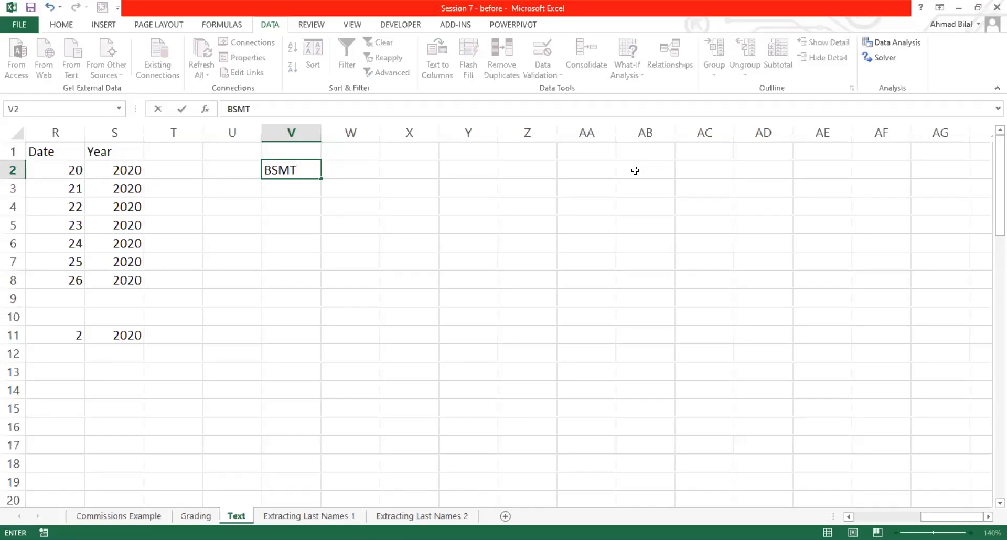
key(BackSpace)
text(117)
key(BackSpace)
key(BackSpace)
text(77)
key(BackSpace)
text(023)
key(ctrl+Return)
Copy the code in V2 into V3, V4 and the very last cell of column V
key(ctrl+c)
key(Down)
key(ctrl+v)
key(Down)
key(ctrl+v)
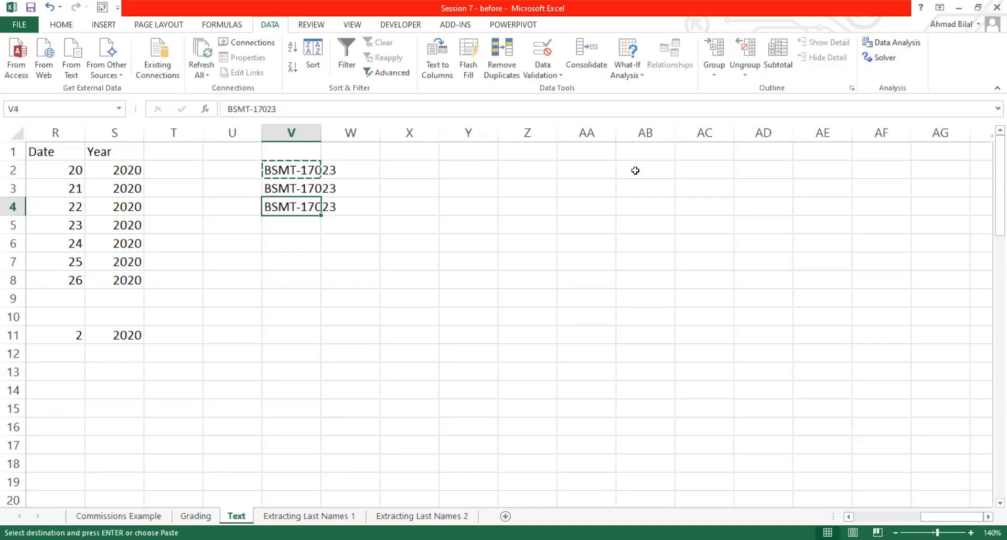
key(ctrl+Down)
key(ctrl+v)
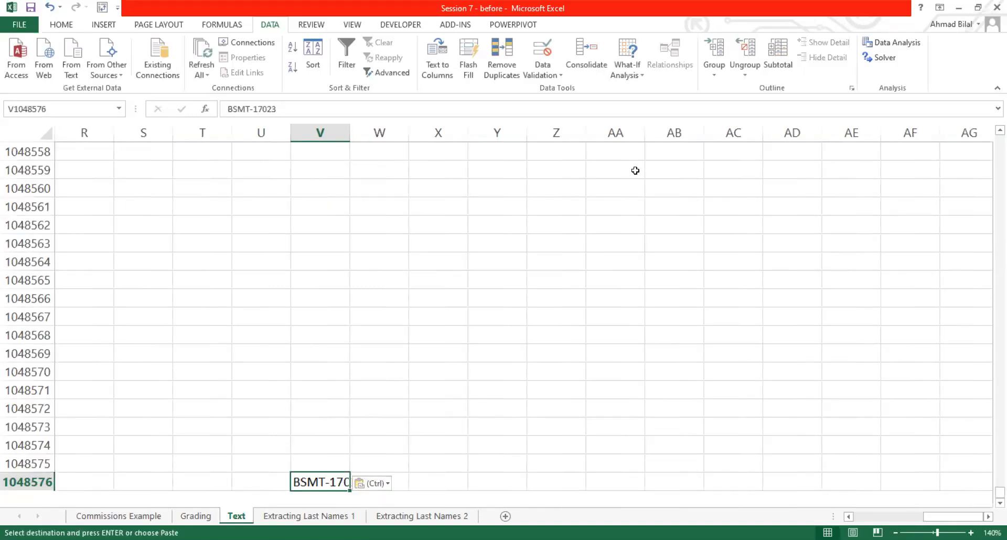
Change the code in V3 to BSMT-17032 and the code in V4 to BSMT-17051
key(ctrl+Up)
key(ctrl+Up)
key(ctrl+Up)
key(Down)
key(Down)
key(F2)
key(BackSpace)
key(BackSpace)
text(32)
key(Return)
key(F2)
key(BackSpace)
key(BackSpace)
text(51)
key(Return)
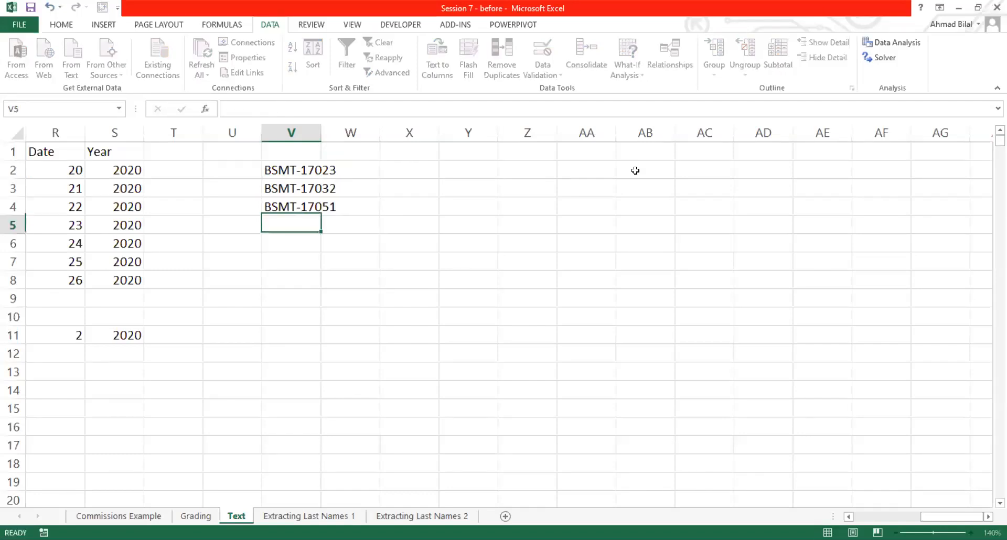
Enter the code BSCS-16023 in V5 and copy it into V6
text(BSCS-16023)
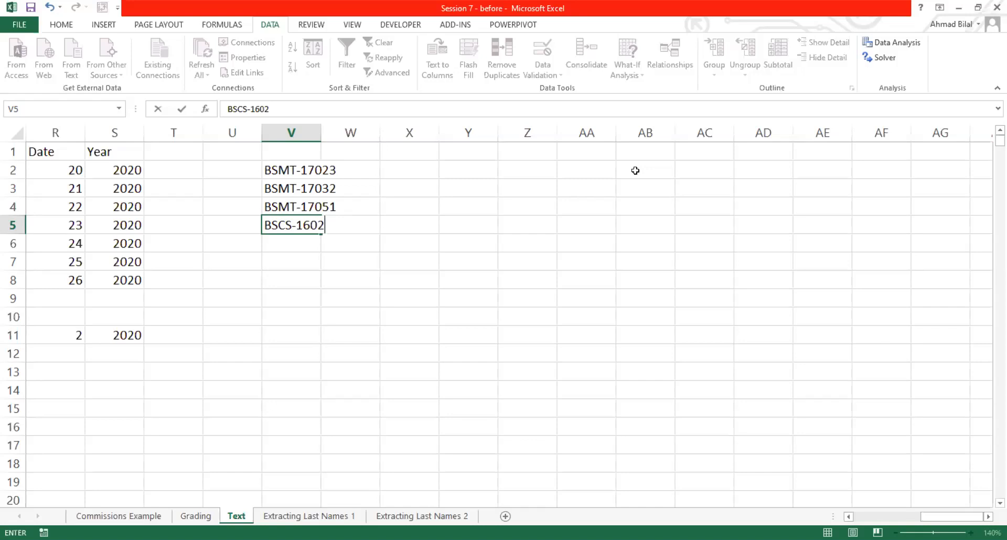
key(Return)
key(Up)
key(ctrl+c)
key(Down)
key(ctrl+v)
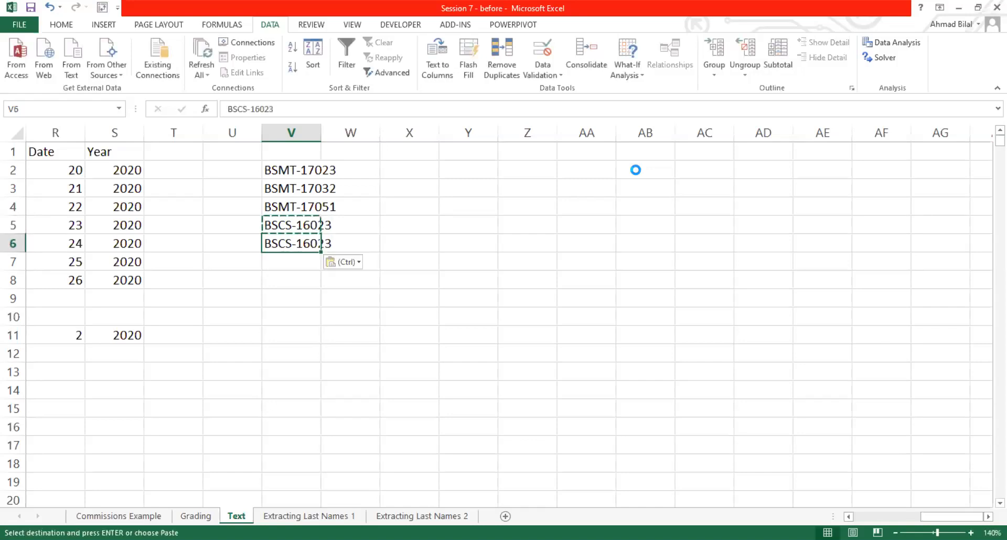
Copy the BSCS code into V7 and change the code in V6 to BSCS-16063
key(Down)
key(ctrl+v)
key(Up)
key(F2)
key(Left)
key(Left)
key(Left)
key(Left)
key(Left)
key(Right)
key(Right)
key(Right)
key(Right)
key(Right)
key(BackSpace)
key(BackSpace)
text(63)
key(Return)
Change the copied code in V7 to BSCS-16087
key(F2)
key(BackSpace)
key(BackSpace)
text(87)
key(Return)
Widen column V to fit its codes and examine the BSMT prefix in V2 without changing it
key(Up)
key(Up)
key(ctrl+Up)
key(ctrl+Up)
key(Down)
key(Up)
key(Right)
key(Right)
key(Right)
key(Right)
key(Right)
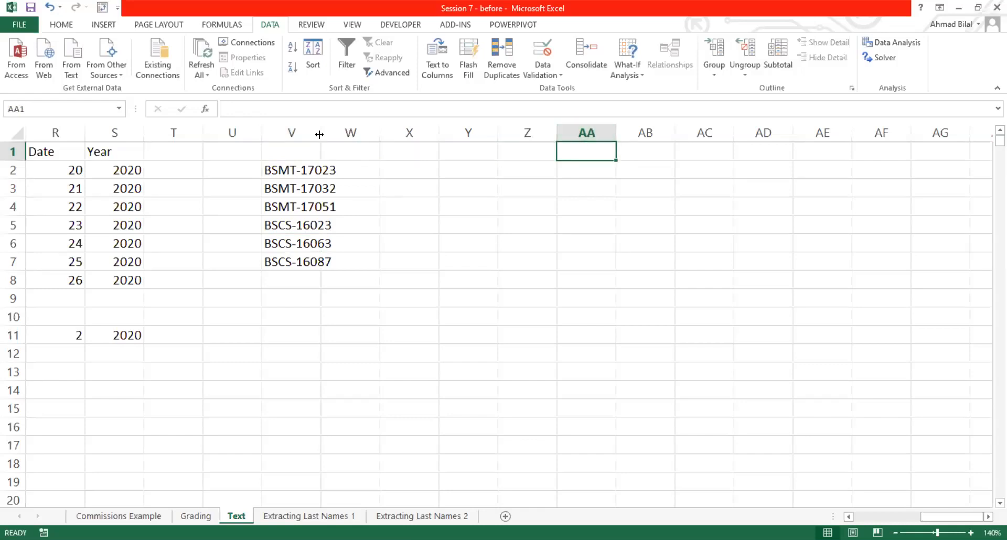
double_click(272, 171)
drag(265, 171, 297, 171)
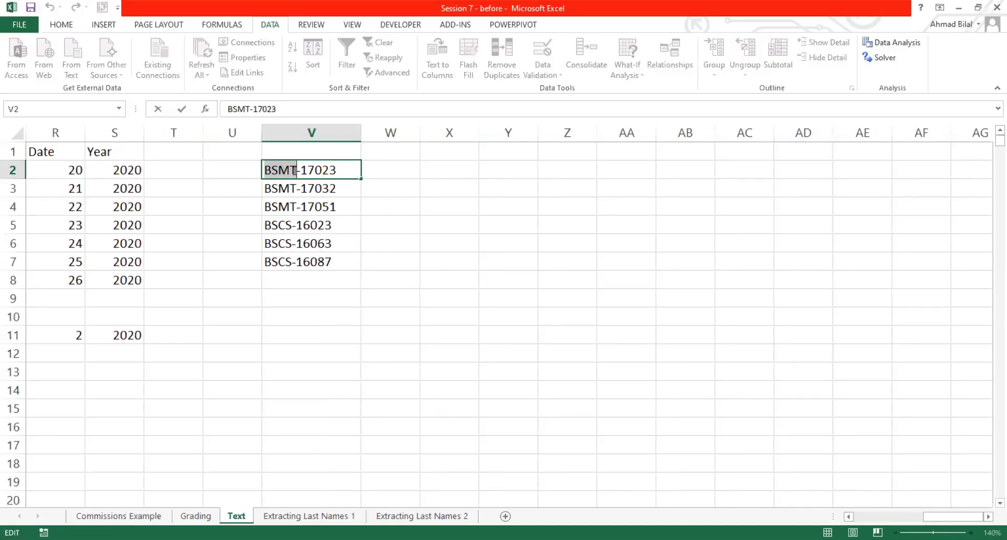
key(Escape)
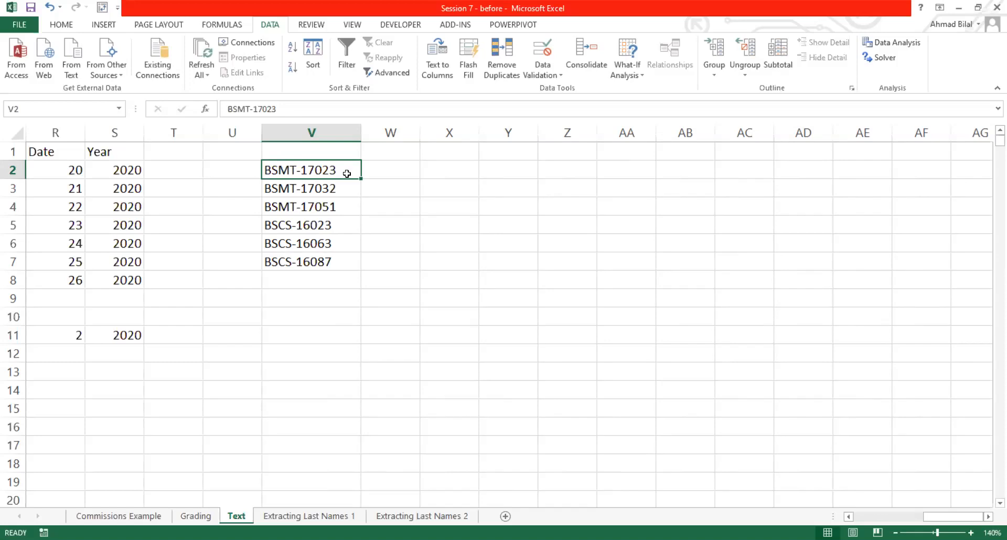
Start Text to Columns on the codes in V2:V7 as delimited data, using only a hyphen as the custom delimiter
key(ctrl+shift+Down)
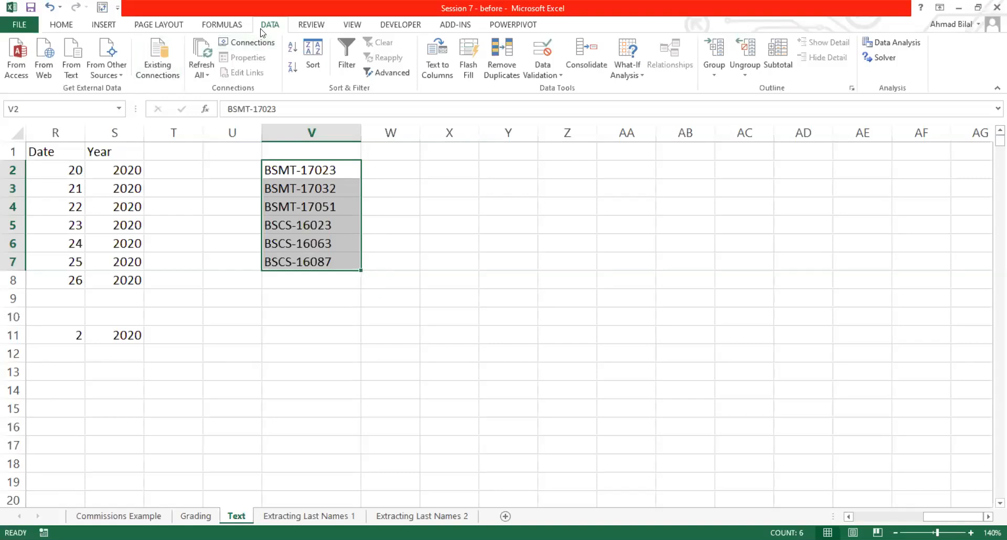
click(430, 67)
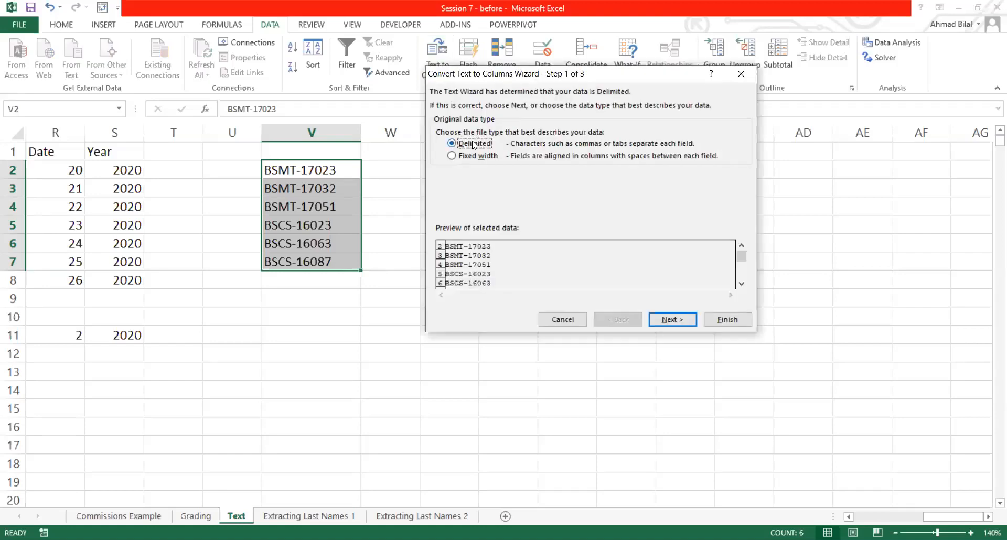
click(672, 317)
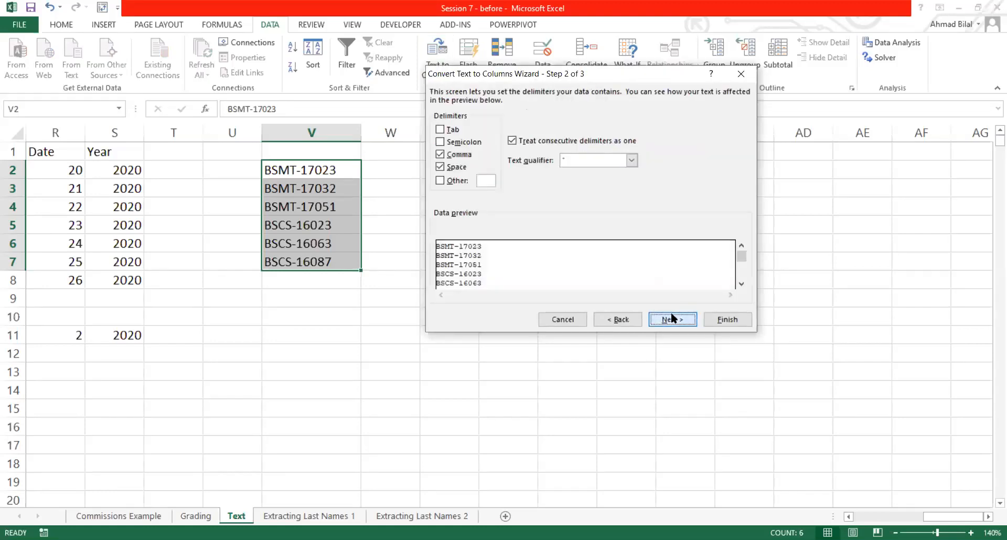
click(455, 157)
click(452, 167)
click(452, 181)
click(486, 181)
text(-)
Send the split codes to destination W2, finish the conversion and select the results in W2:X7
click(665, 321)
click(514, 182)
click(396, 168)
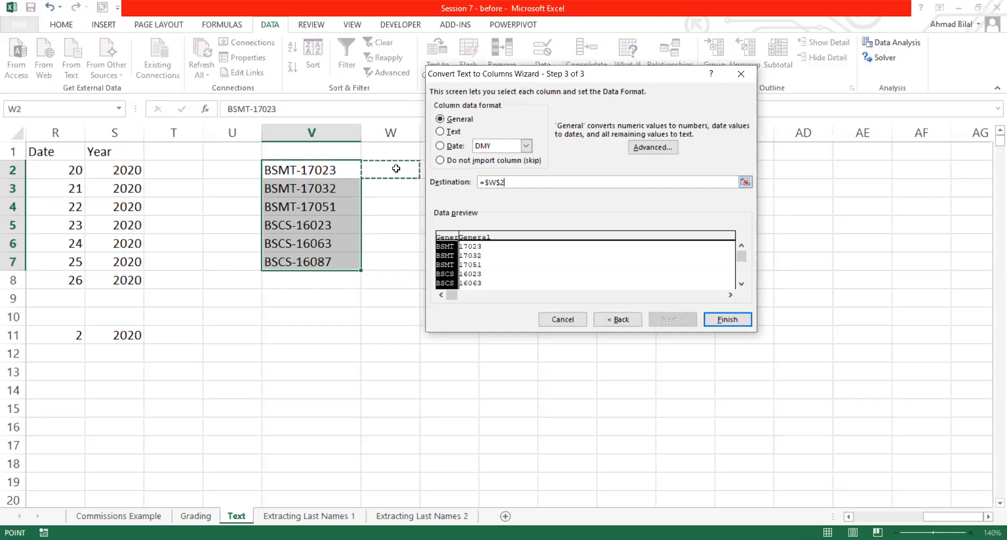
click(738, 320)
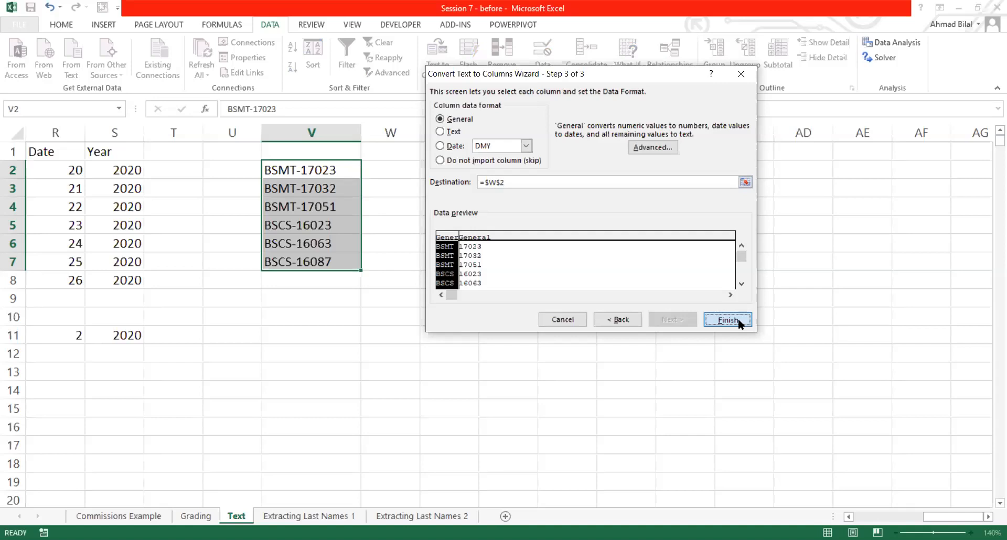
click(519, 239)
drag(400, 171, 460, 263)
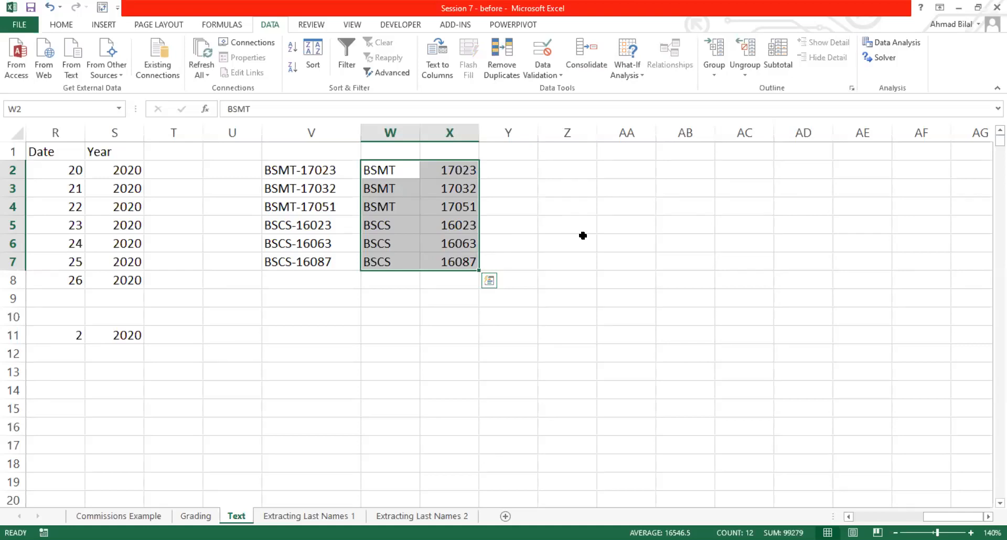
Look back over the split codes and the earlier date extraction tables on the Text sheet
key(Left)
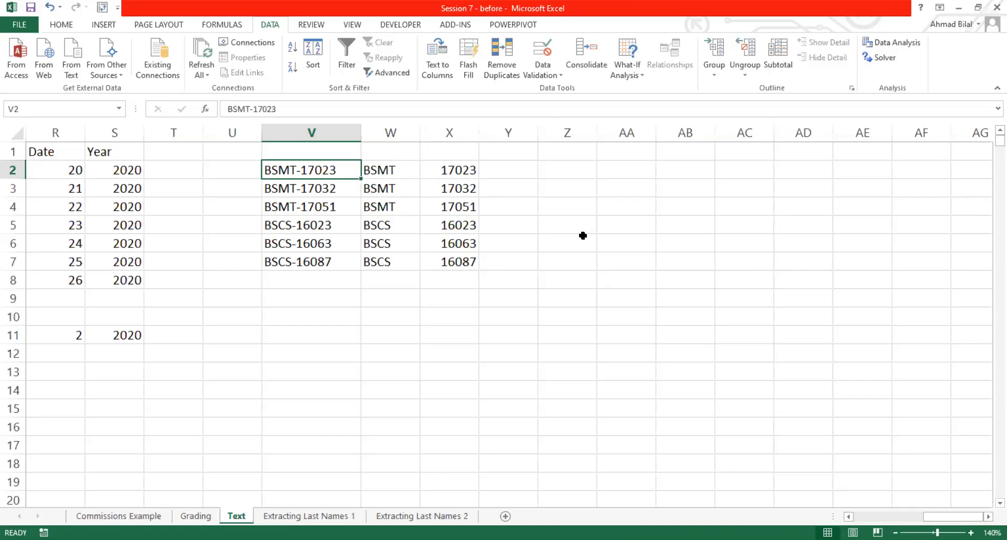
key(Up)
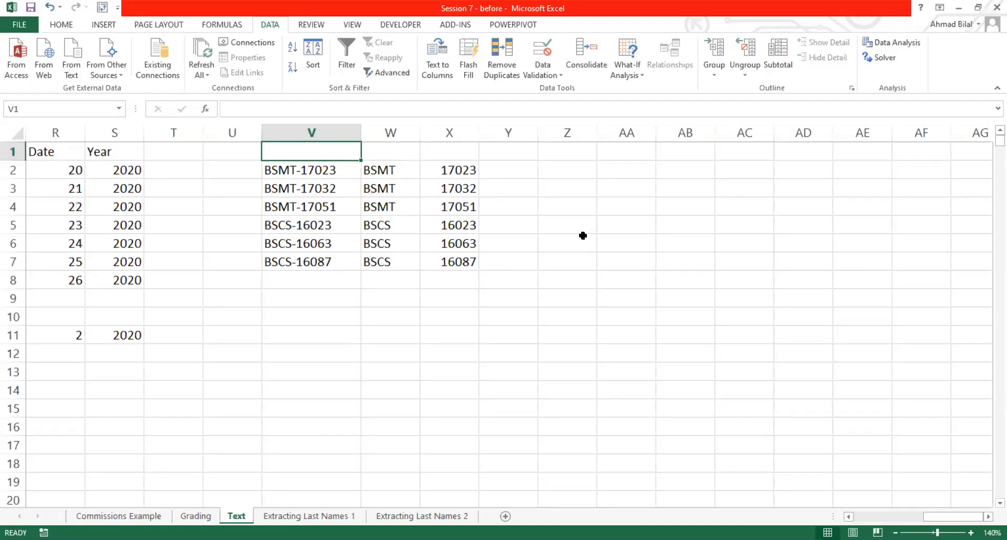
key(Left)
key(Left)
key(Left)
key(Left)
key(Left)
key(Left)
key(Left)
key(Left)
key(Left)
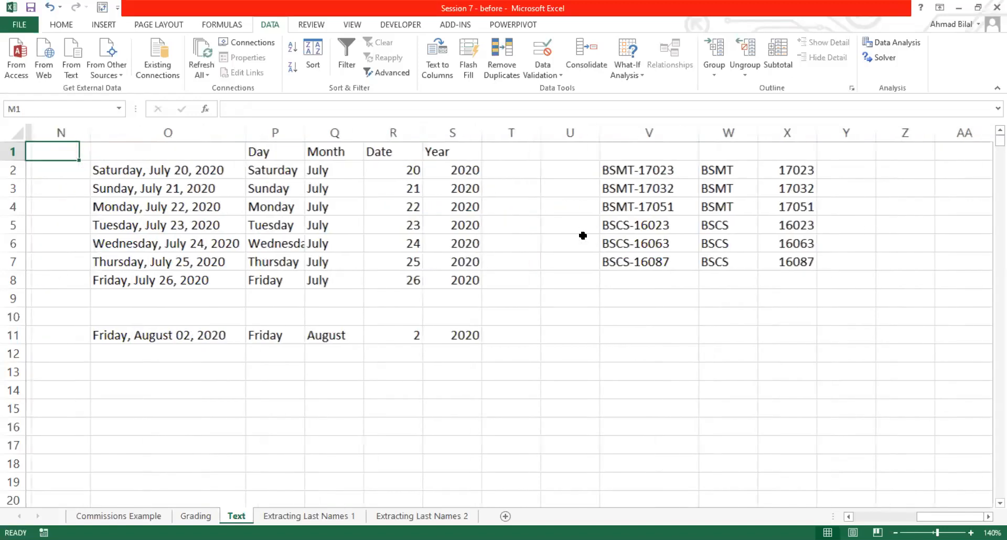
key(Left)
key(Left)
key(Left)
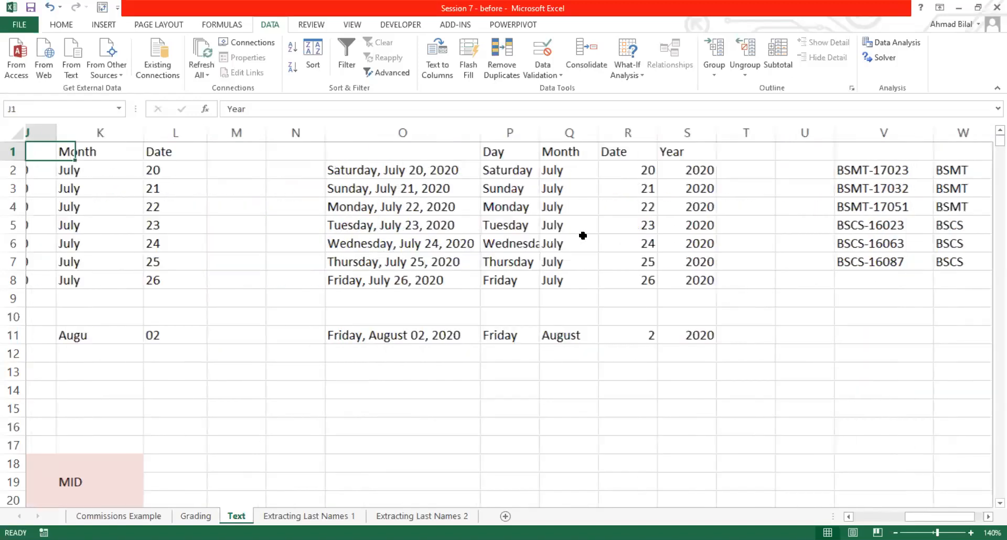
Examine the Full Name list and the empty Last Name column on the Extracting Last Names 1 sheet
click(331, 518)
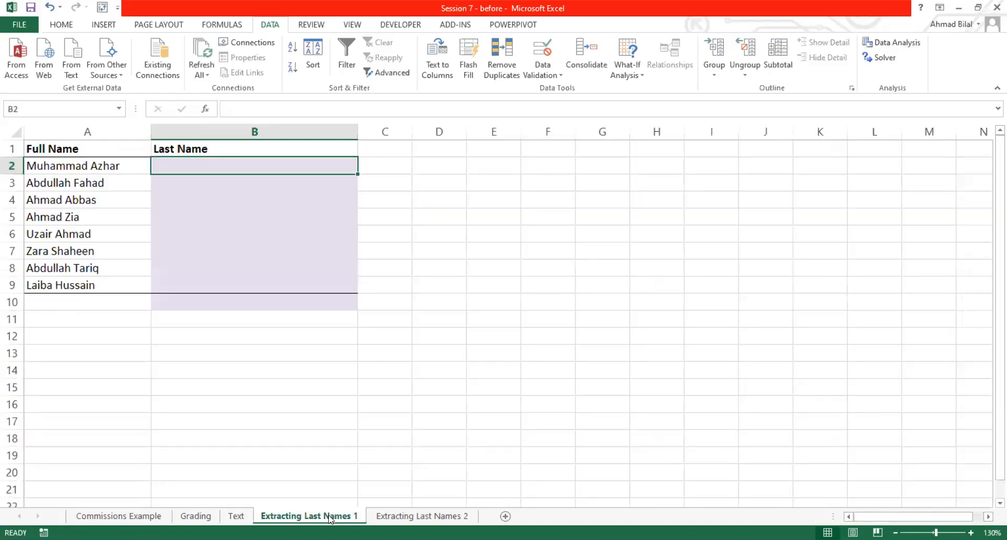
drag(103, 168, 116, 285)
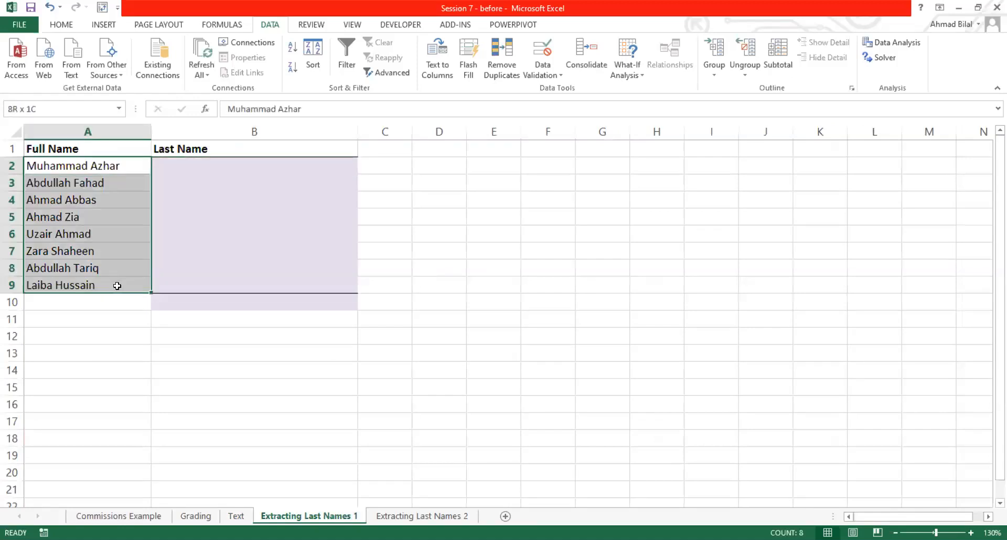
click(276, 172)
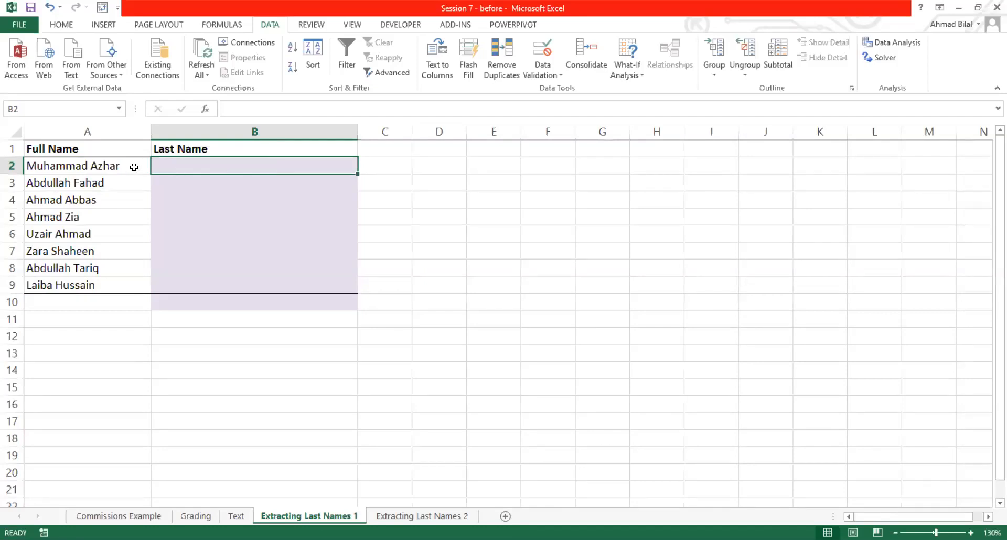
drag(134, 167, 137, 275)
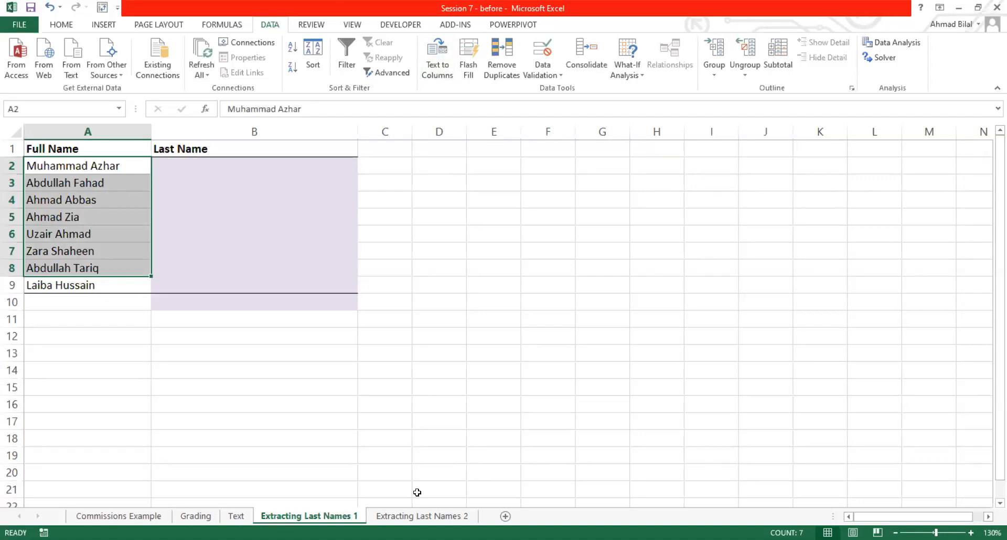
Examine the full names of varying word counts in column A of the Extracting Last Names 2 sheet
click(433, 517)
drag(135, 183, 143, 419)
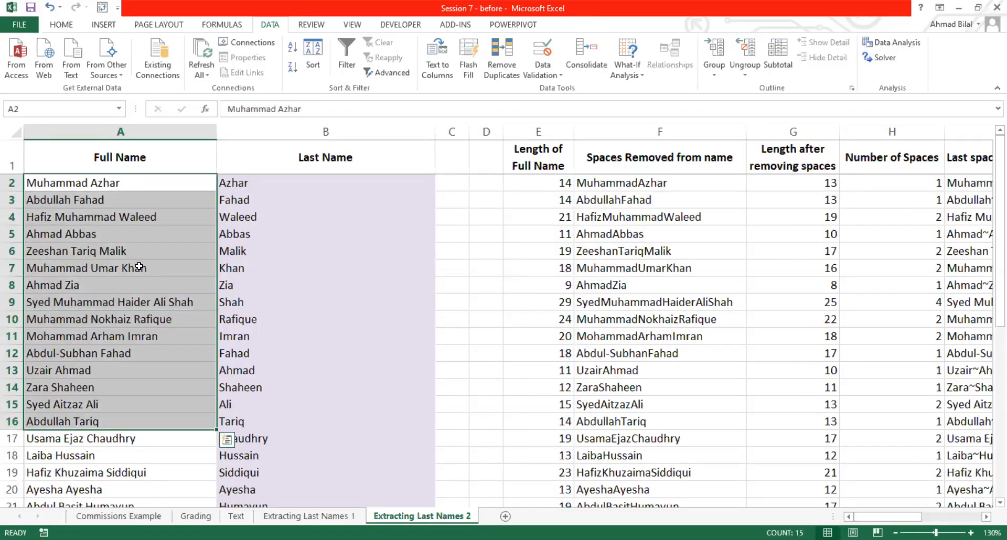
click(152, 218)
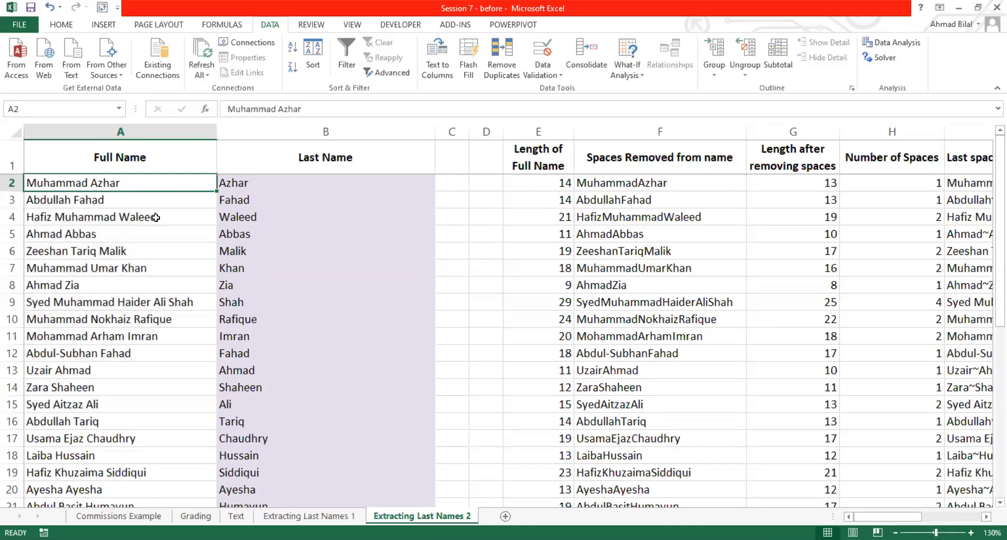
click(183, 303)
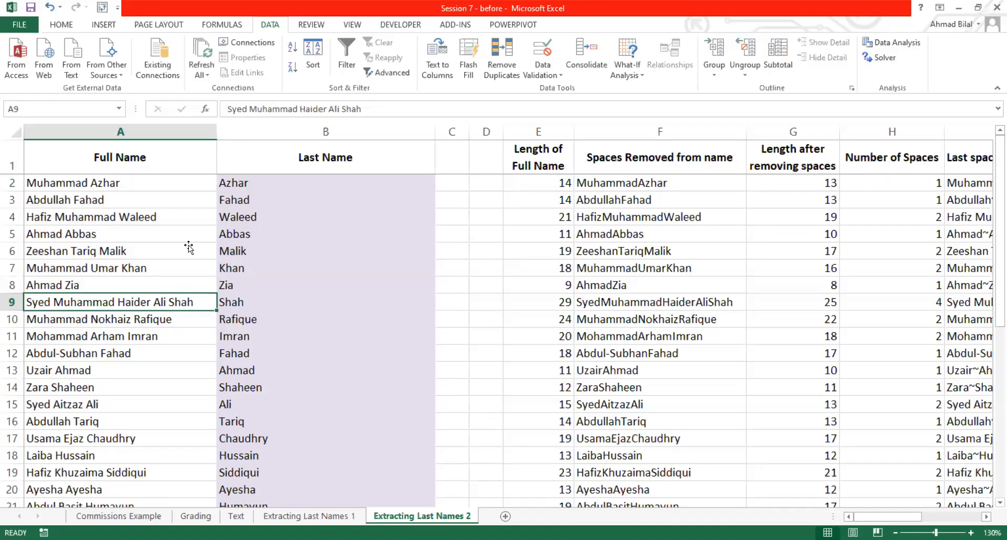
Insert several blank columns directly after the Full Name column
click(172, 185)
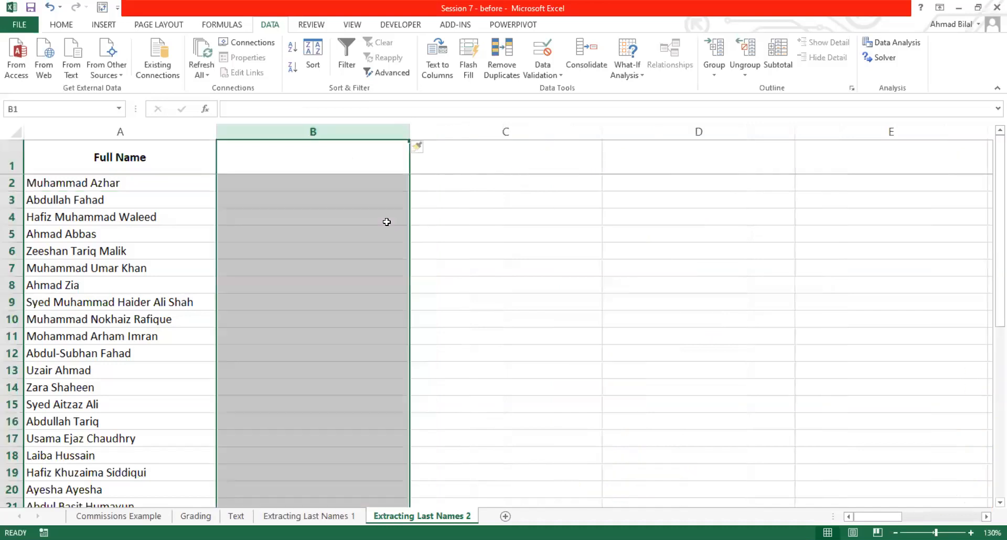
click(154, 184)
Start Text to Columns on the whole Full Name column as delimited data, with Space as the only delimiter
click(171, 134)
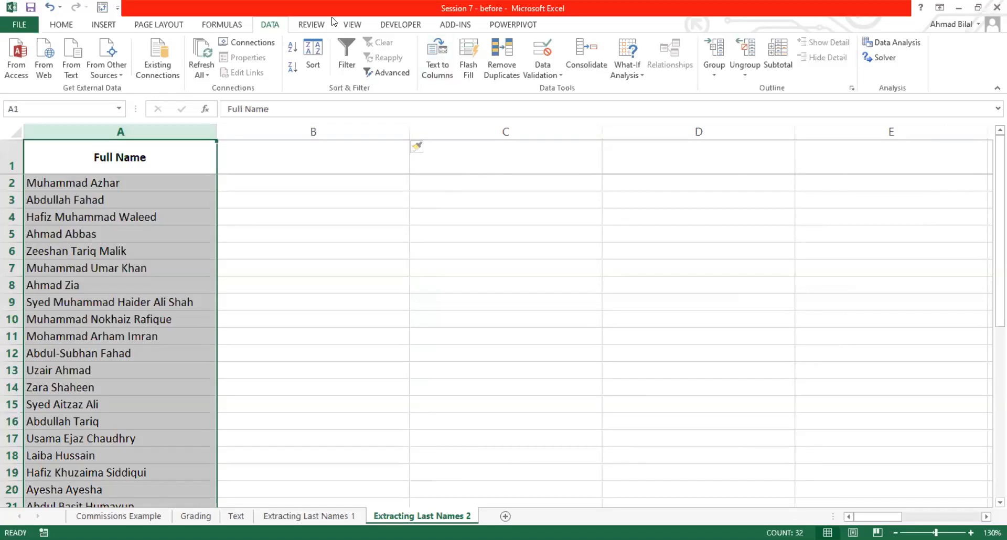
click(437, 56)
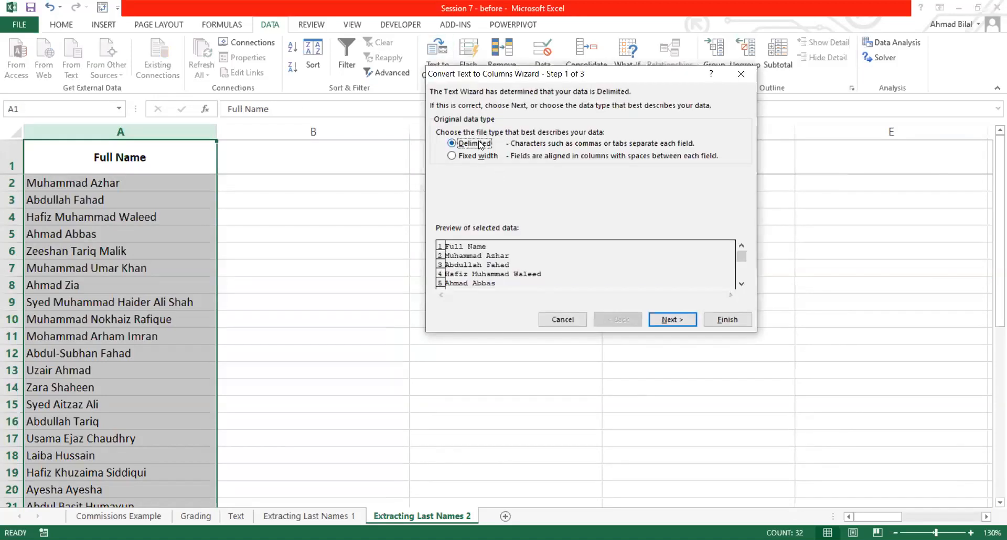
click(663, 320)
click(449, 181)
click(454, 168)
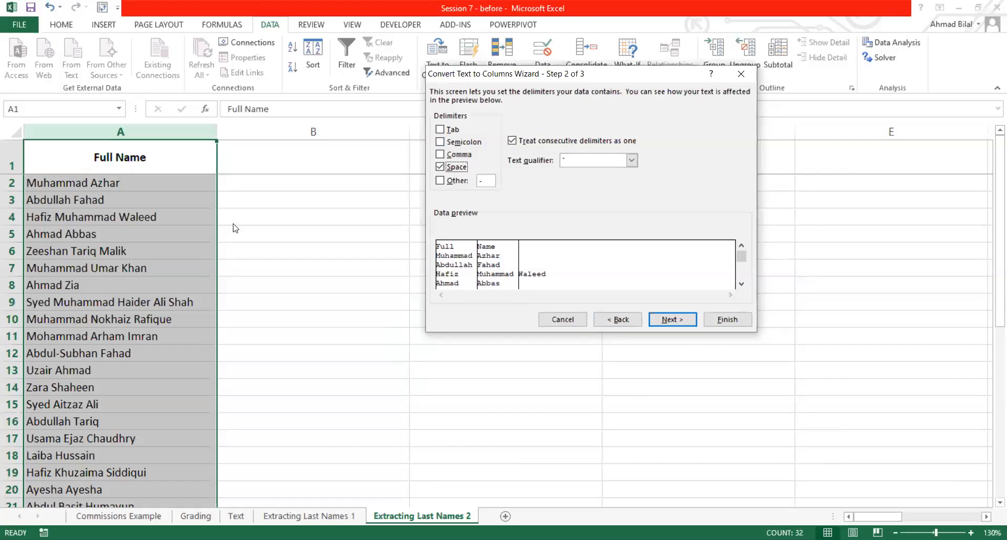
click(669, 319)
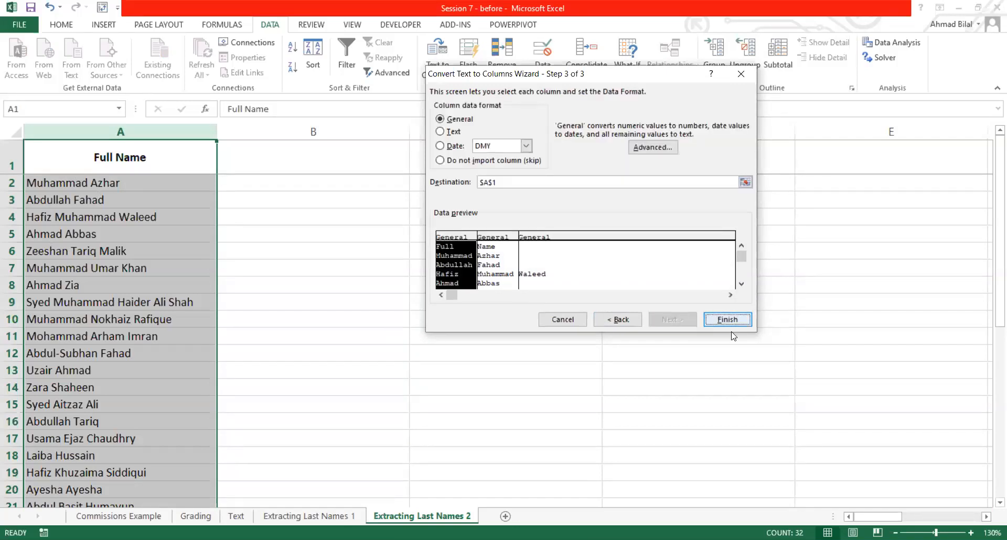
click(518, 181)
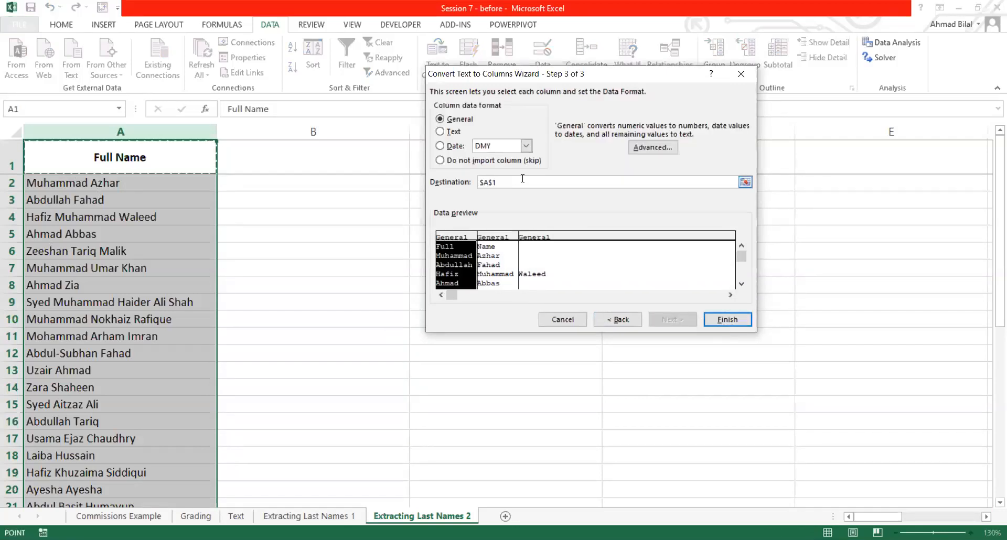
click(745, 182)
click(307, 184)
key(Up)
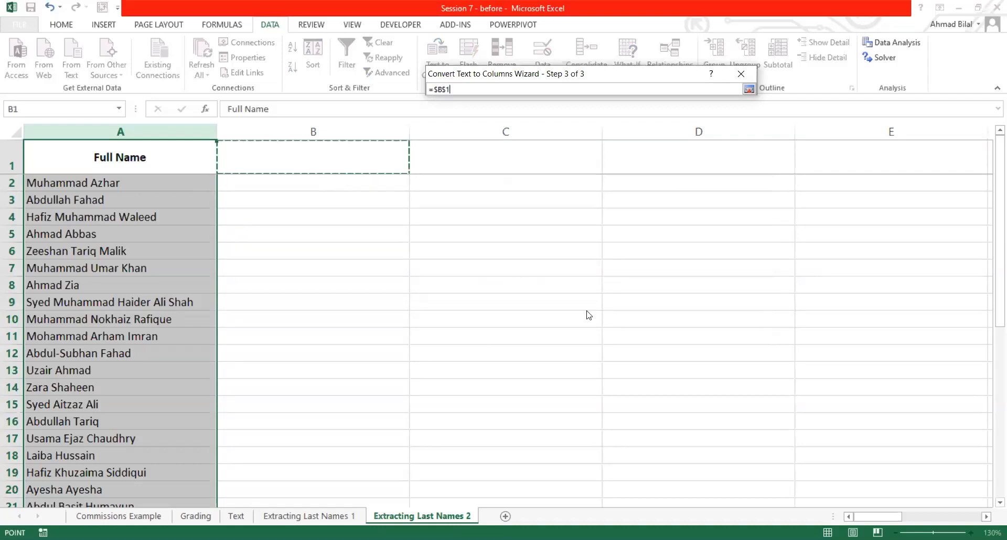
key(Return)
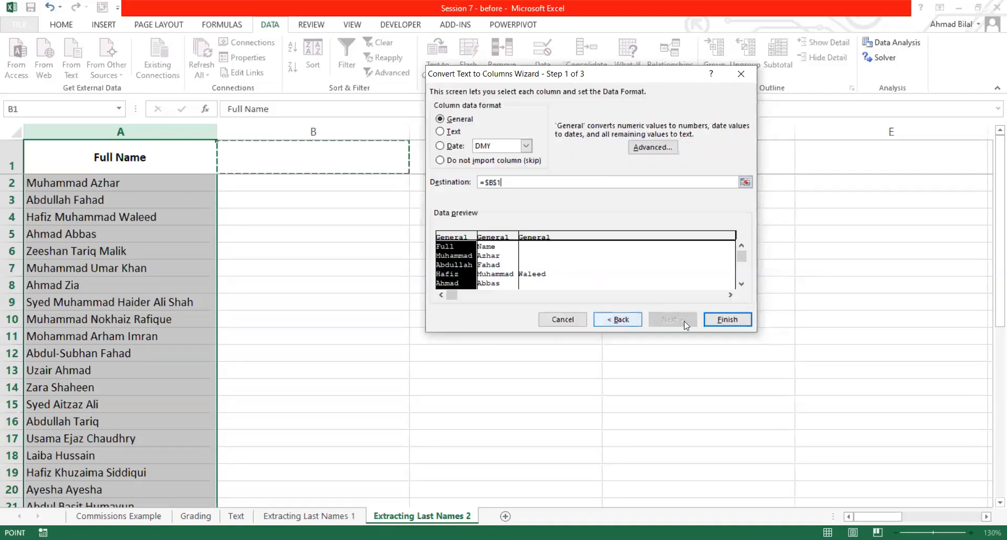
click(707, 325)
key(Escape)
Insert another blank column at column D
click(674, 179)
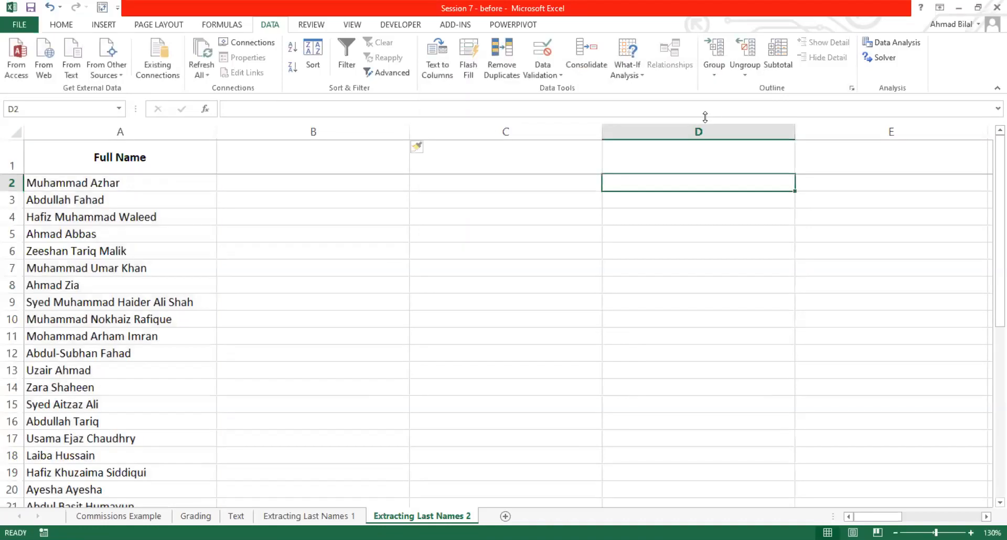
click(733, 230)
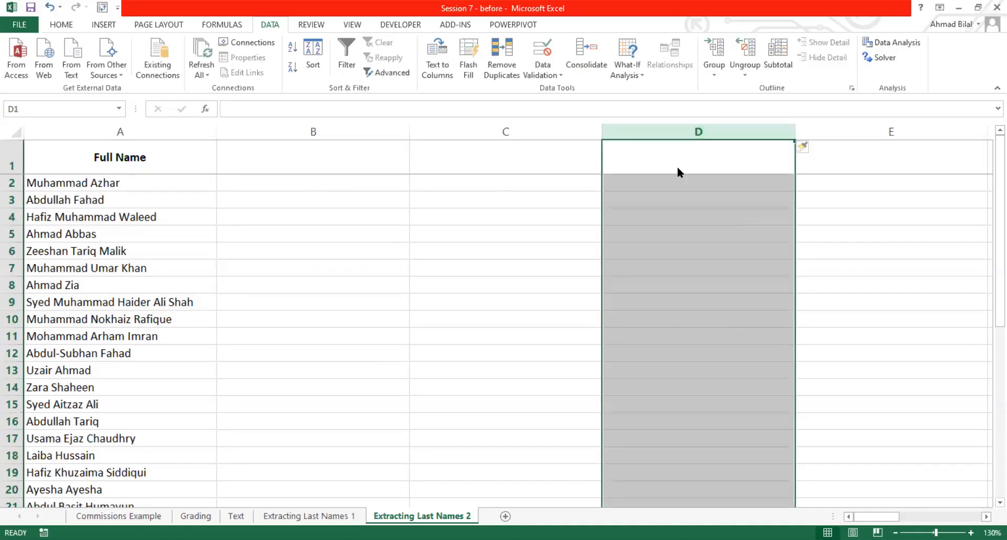
Start Text to Columns on the names in A2:A32, excluding the header, as delimited data separated by Space
click(92, 203)
key(Up)
key(ctrl+shift+Down)
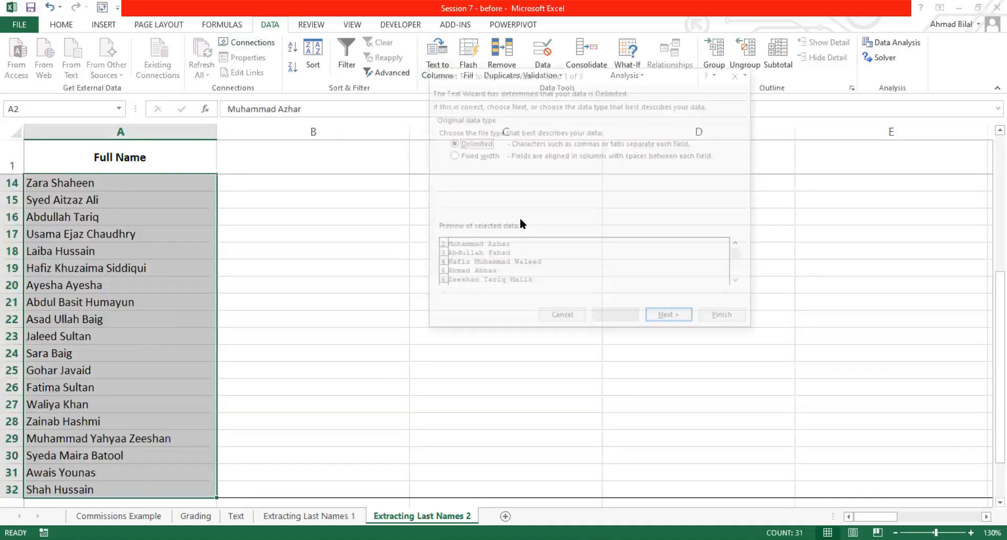
key(Return)
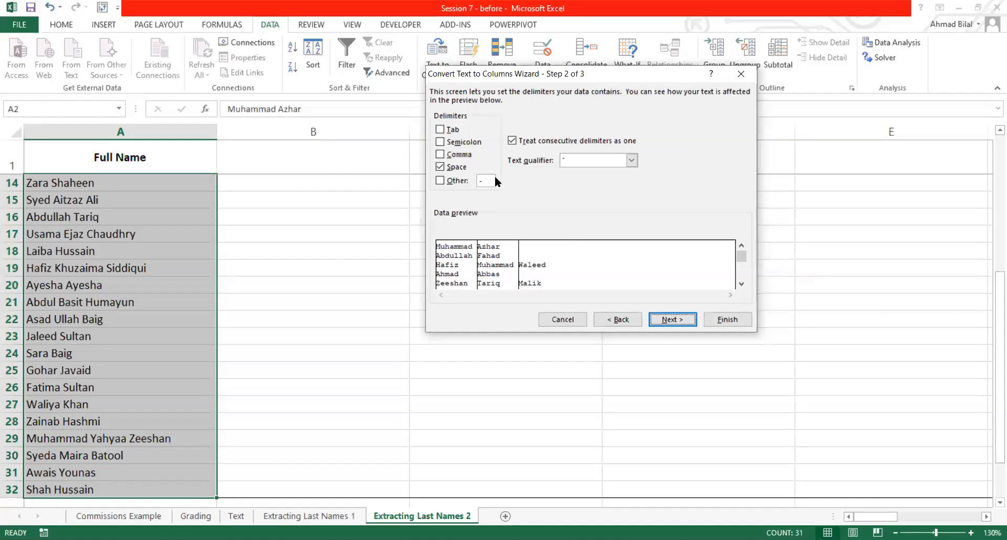
click(676, 320)
Set the Text to Columns destination to $B$2 and finish the split, agreeing to replace existing data
click(487, 182)
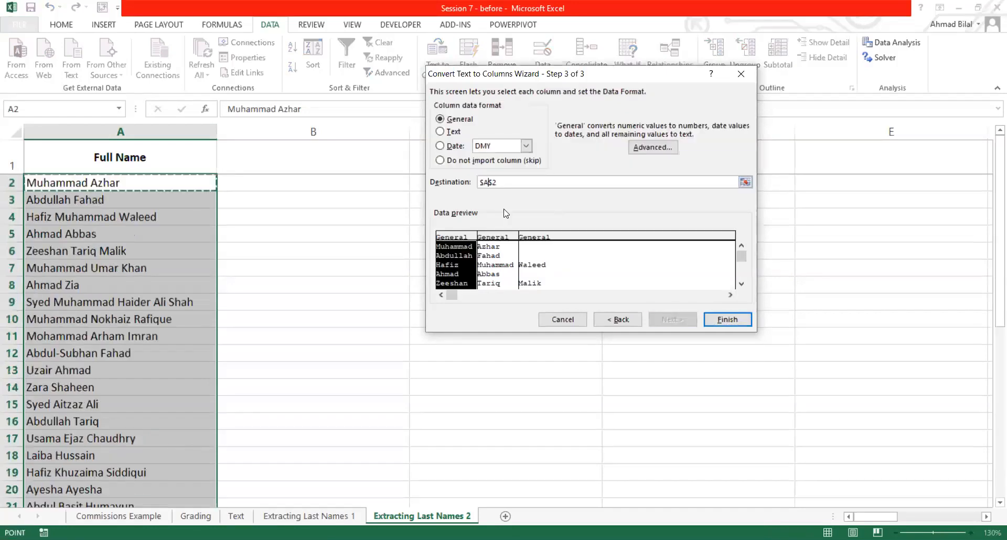
click(266, 185)
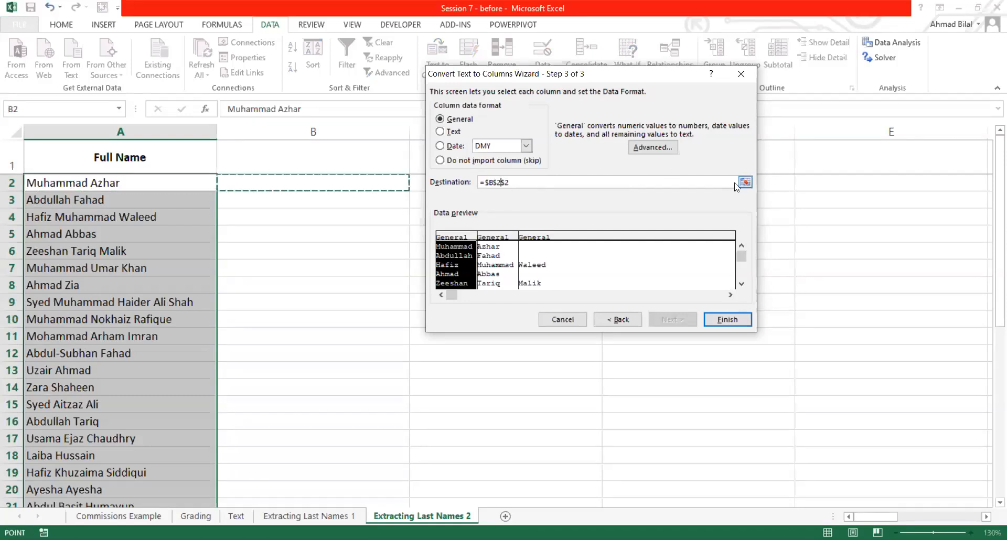
click(361, 180)
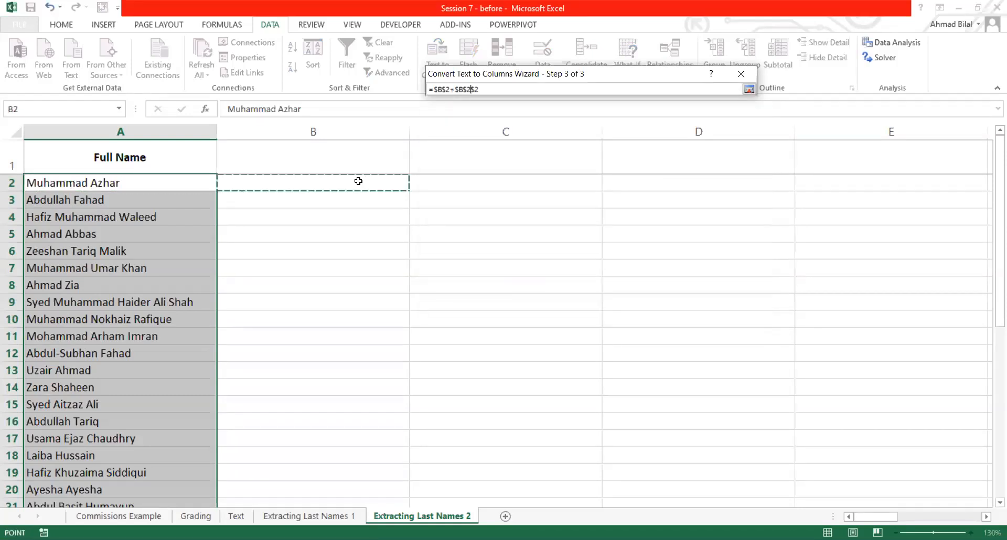
key(BackSpace)
key(BackSpace)
key(BackSpace)
key(BackSpace)
key(BackSpace)
key(BackSpace)
key(BackSpace)
key(BackSpace)
key(BackSpace)
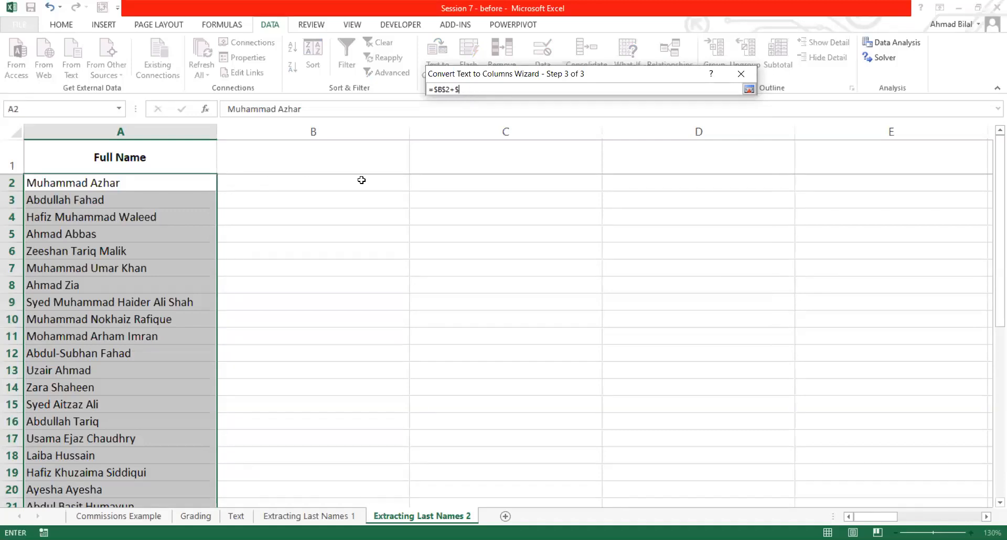
key(BackSpace)
key(BackSpace)
click(362, 180)
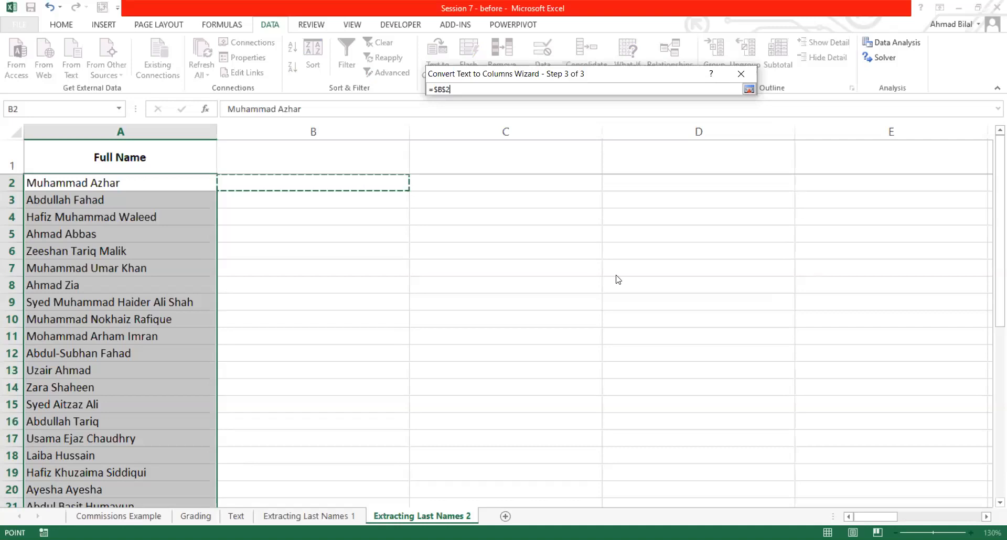
key(Return)
click(743, 317)
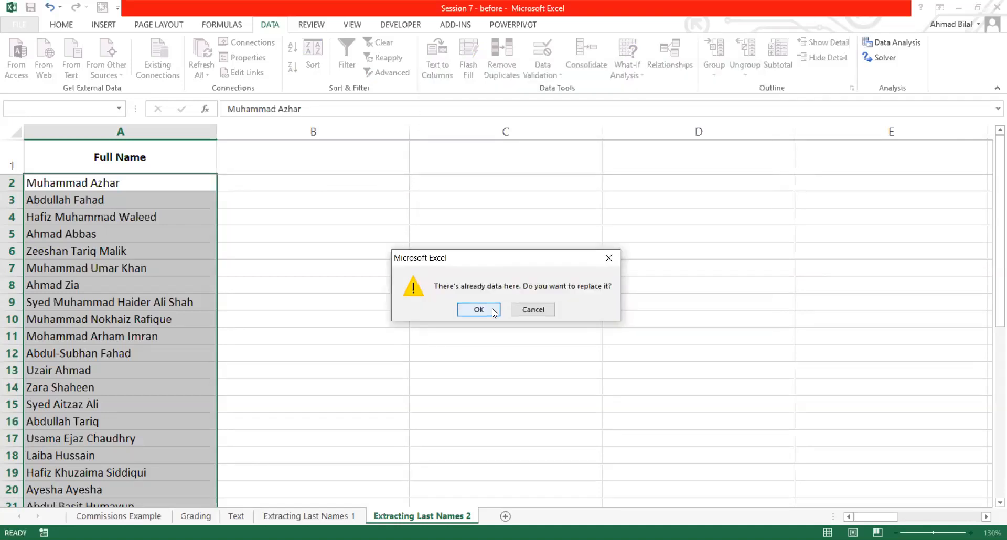
click(478, 309)
Examine the split names in column B down to the last row and compare them with column C
key(Down)
key(ctrl+Down)
key(Down)
key(Down)
key(Down)
key(Down)
key(ctrl+Up)
key(ctrl+Up)
key(Up)
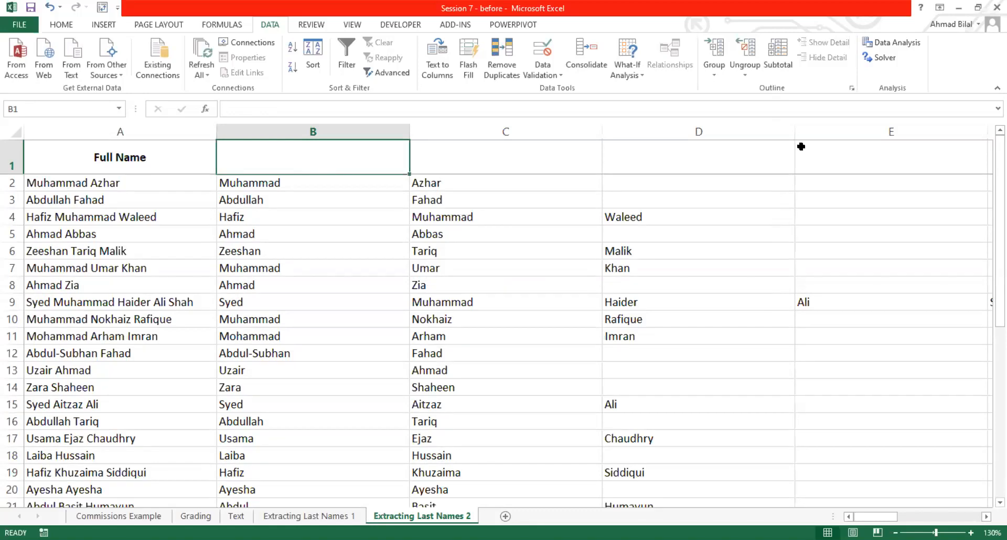
click(297, 197)
click(326, 181)
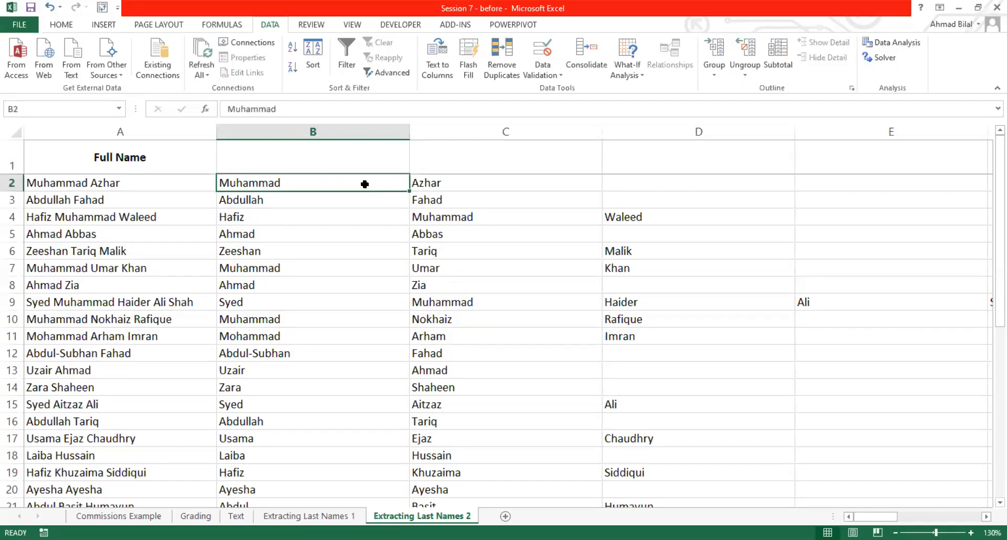
drag(364, 184, 435, 186)
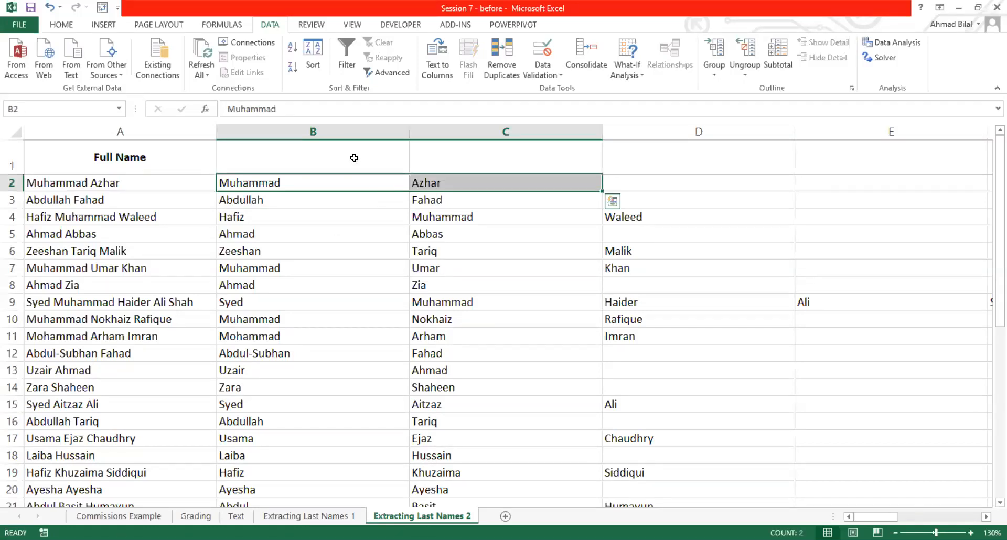
click(340, 183)
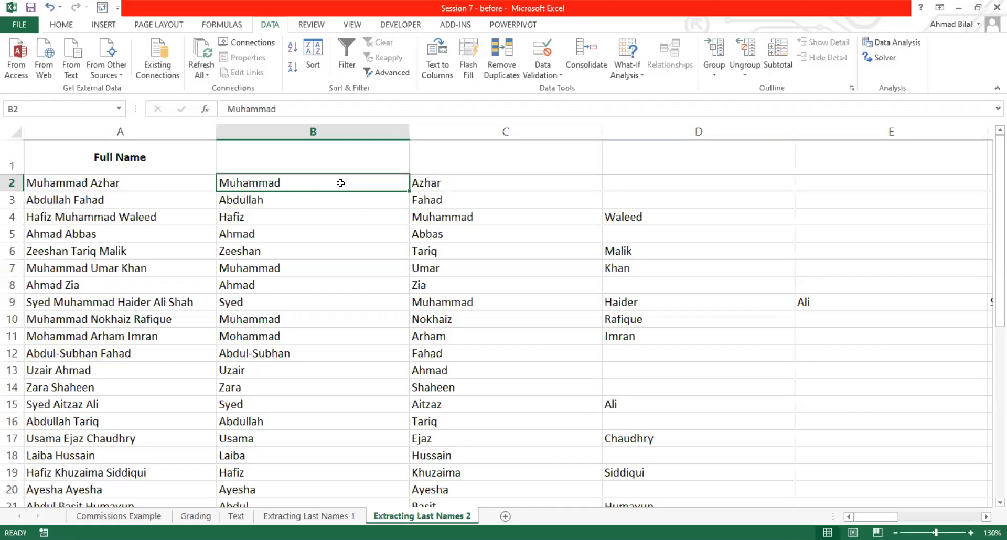
key(ctrl+shift+Down)
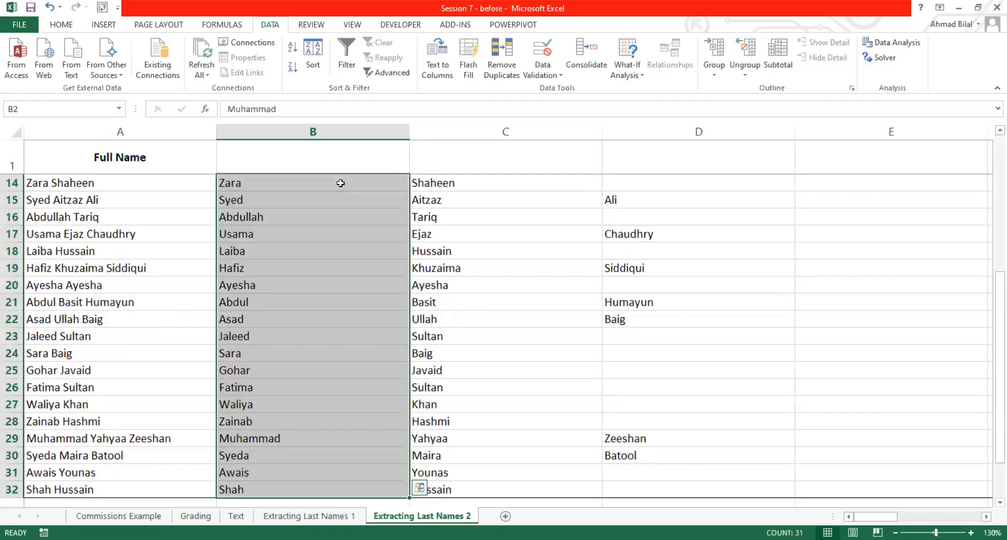
key(ctrl+Up)
key(Down)
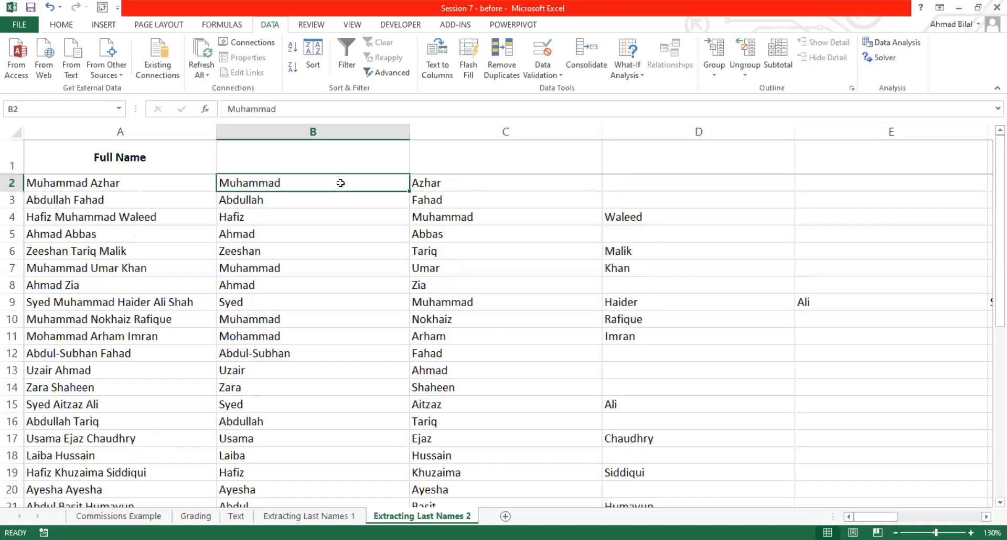
key(Right)
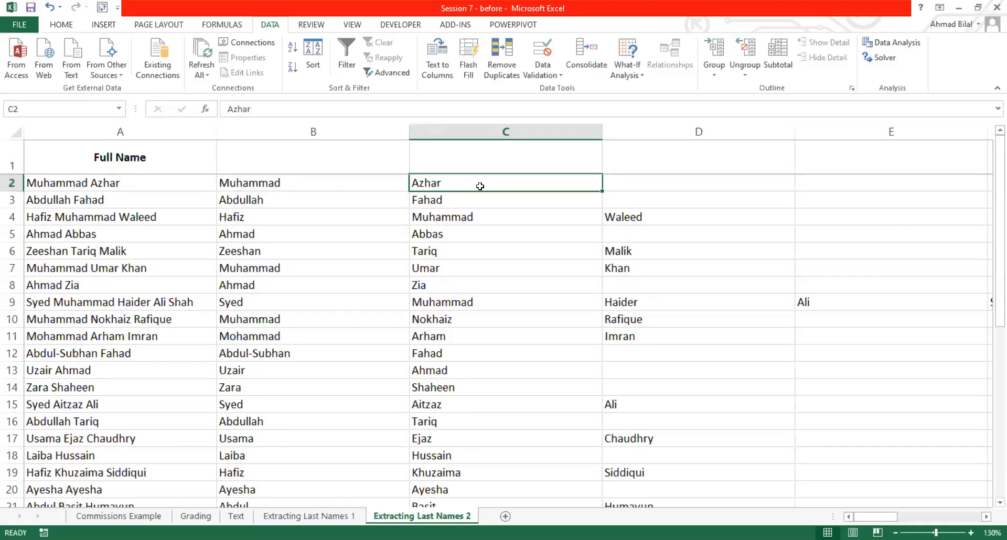
Check which column holds the last name for two-, three- and five-part names in rows 4 to 9
click(673, 217)
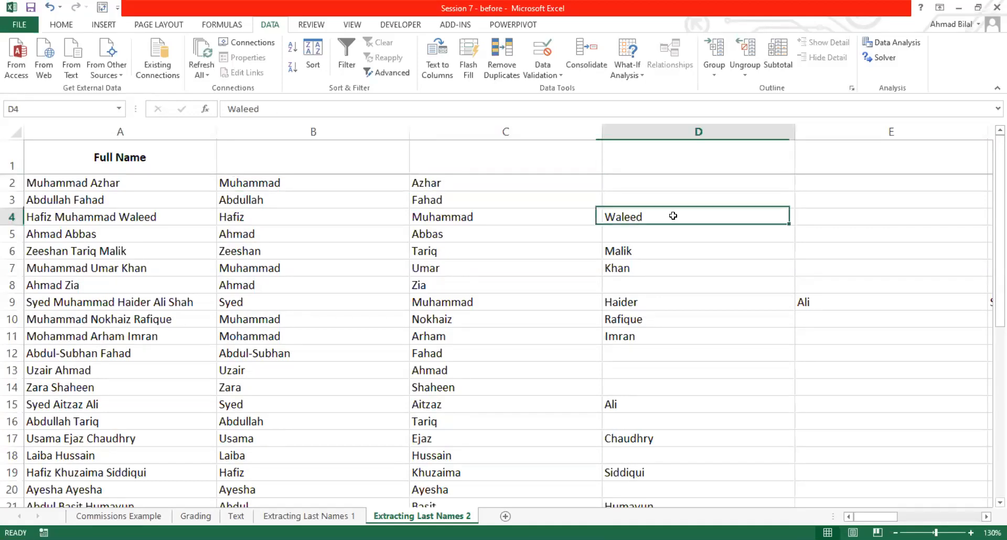
click(545, 236)
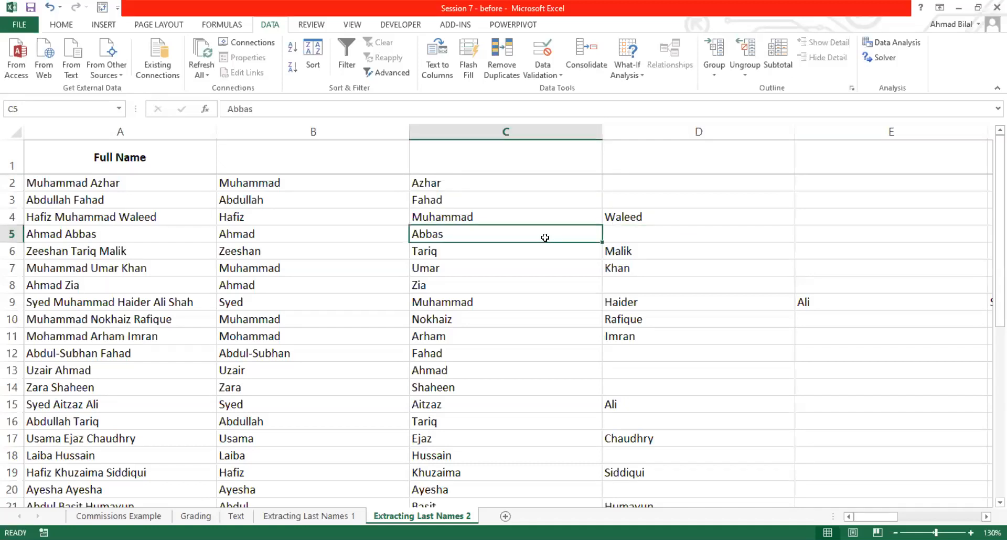
click(677, 252)
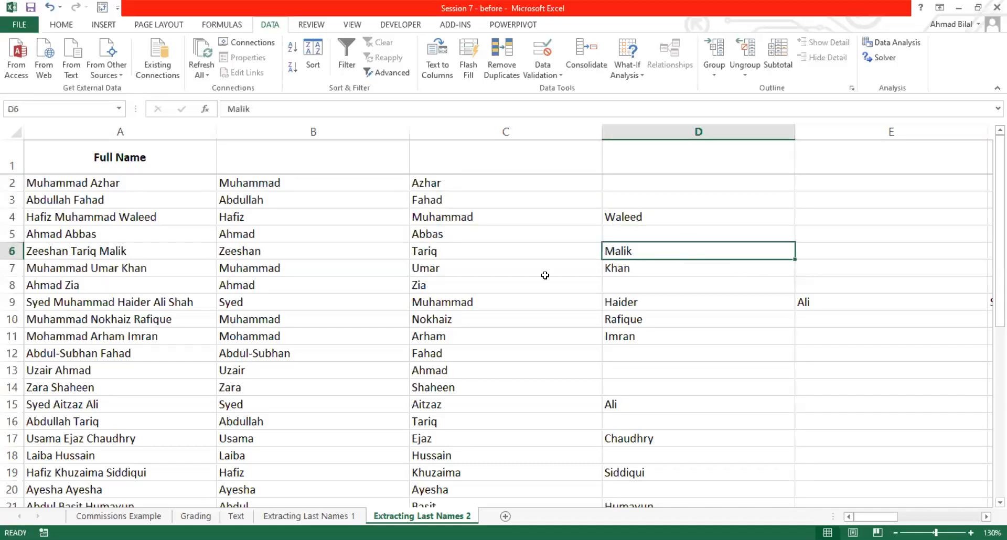
click(663, 267)
click(553, 285)
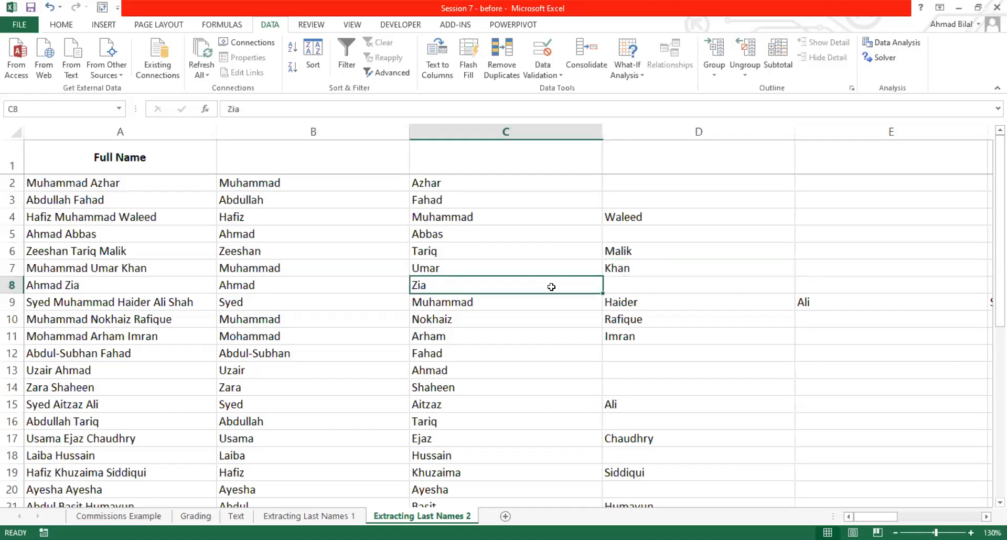
click(821, 302)
key(Right)
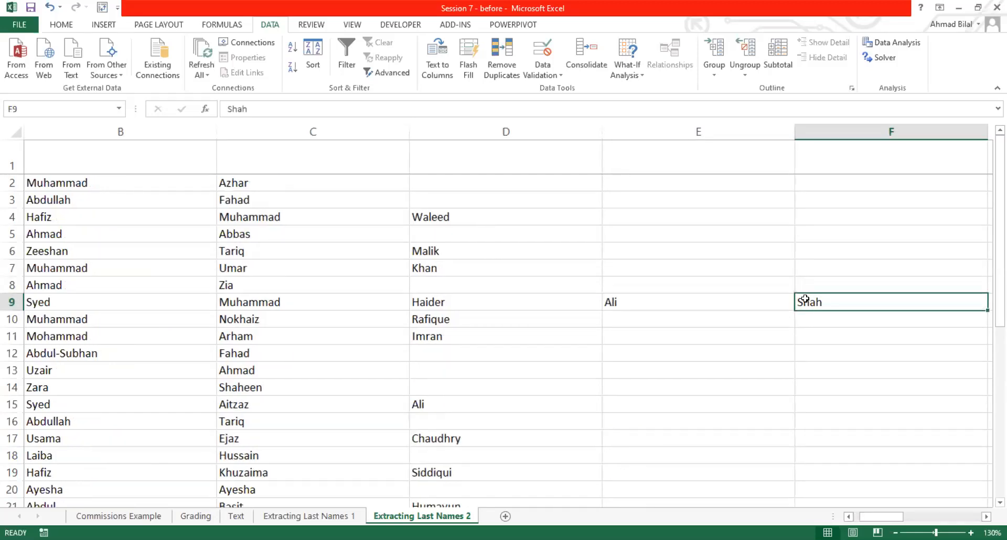
key(Left)
key(Left)
key(Left)
key(Left)
key(Left)
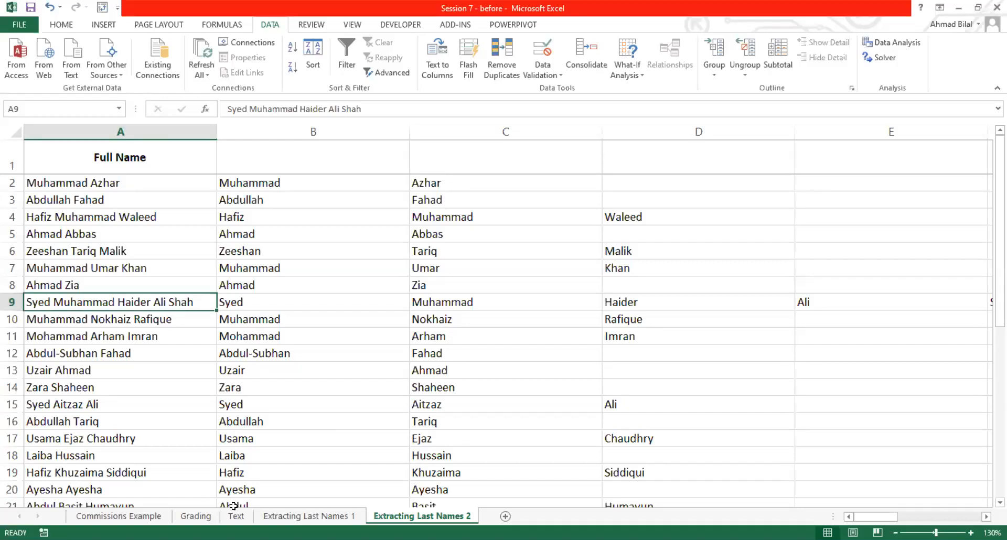
Review the full names on the Extracting Last Names 1 sheet and the text function tables on the Text sheet
click(309, 516)
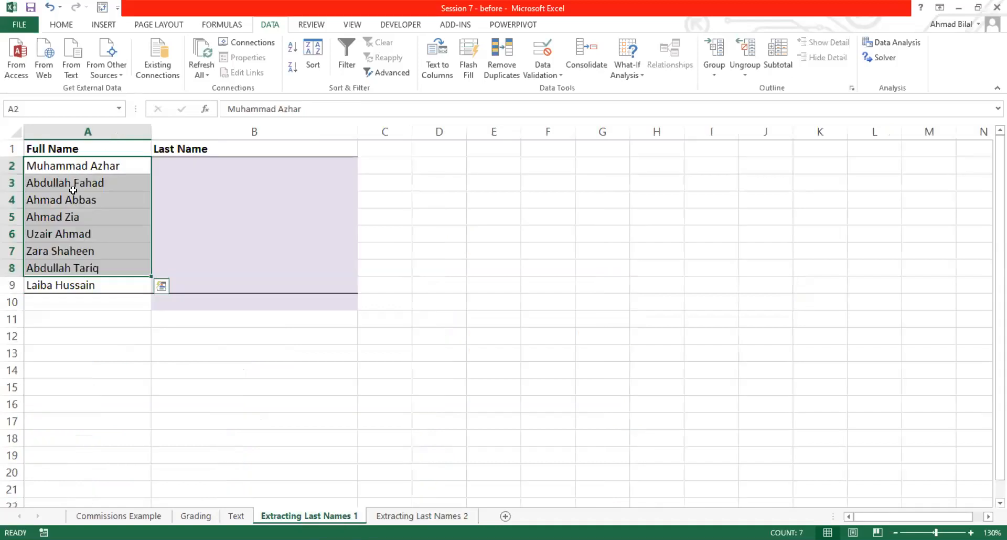
click(87, 166)
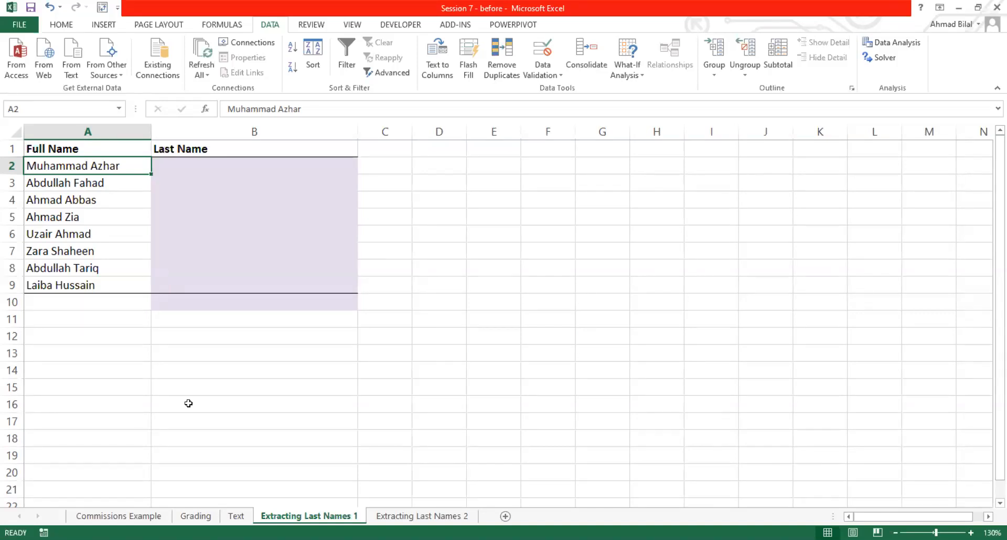
click(237, 514)
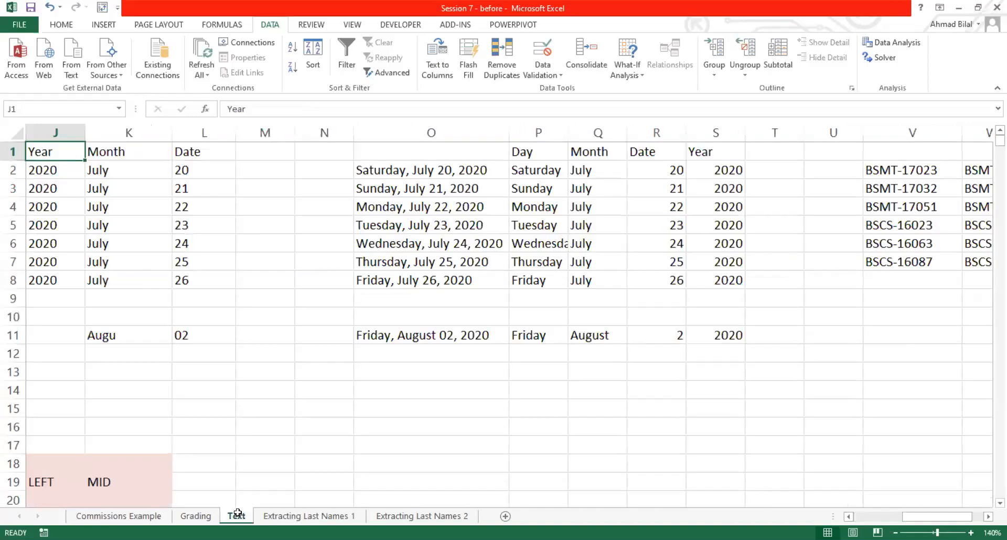
click(409, 276)
key(ctrl+Up)
key(Up)
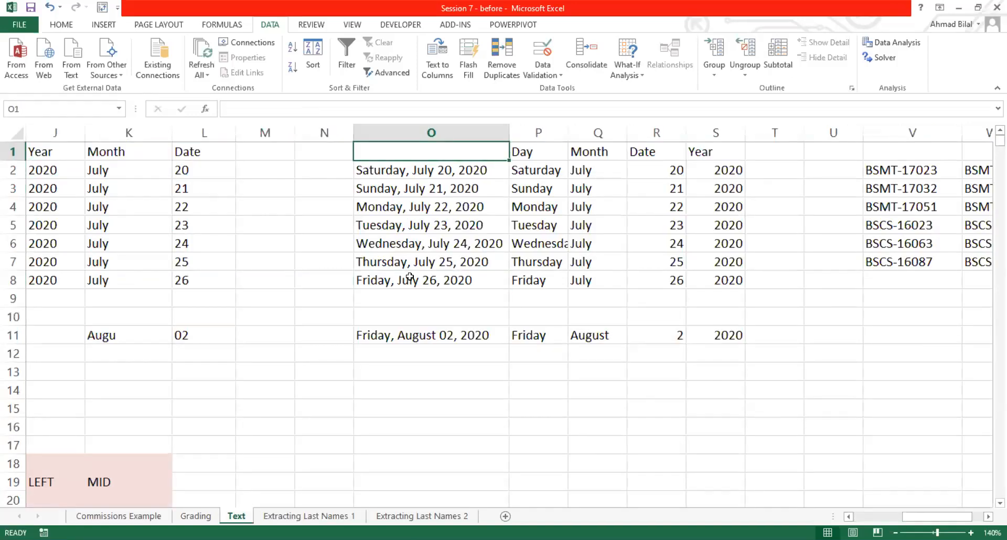
key(ctrl+Left)
key(ctrl+Left)
key(ctrl+Left)
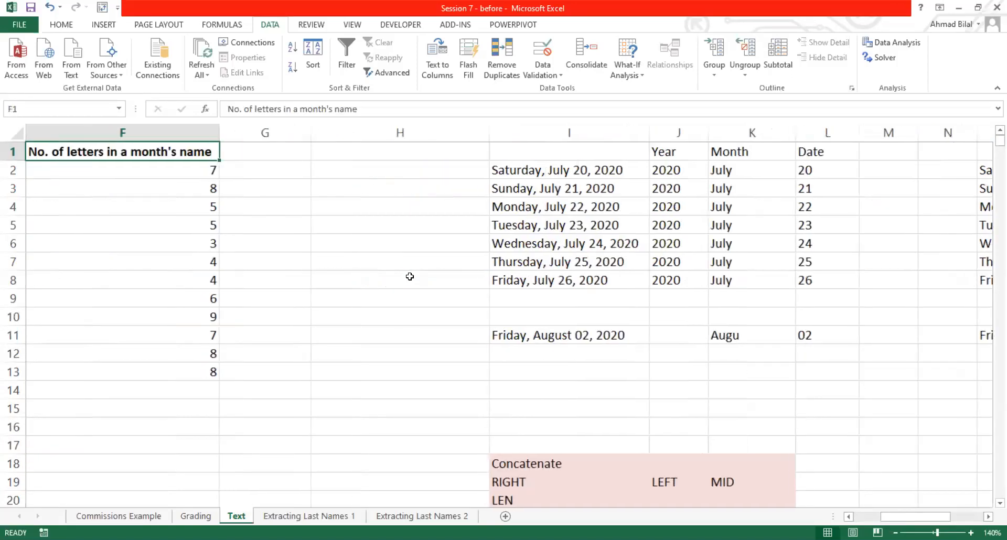
key(Left)
key(ctrl+Left)
key(Right)
key(Down)
key(Down)
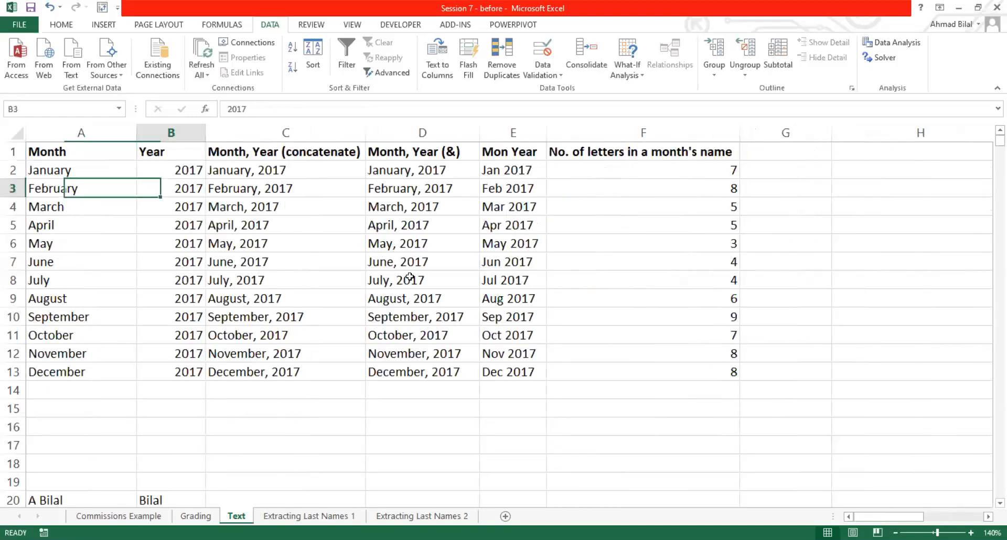
key(Up)
key(Up)
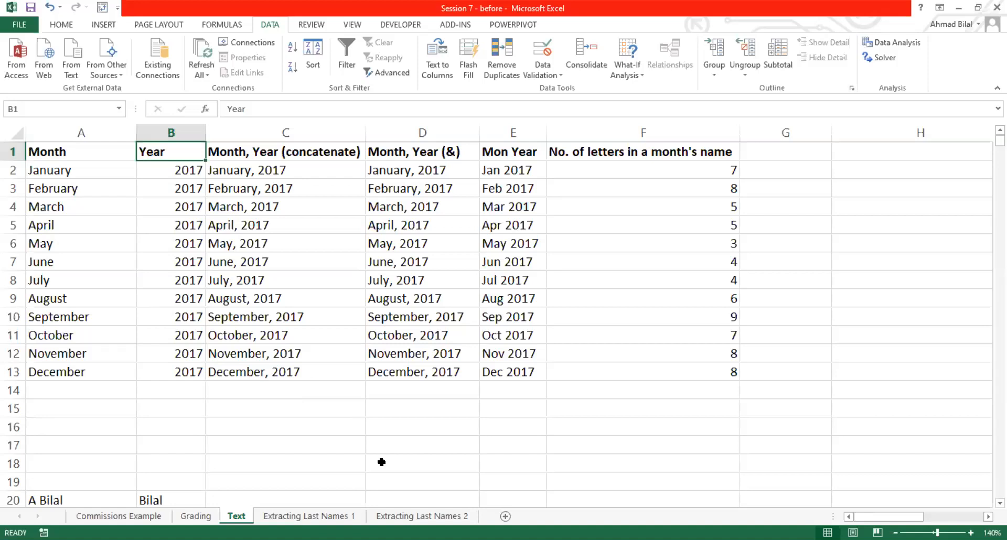
Add a blank worksheet after the Text sheet and delete it again
click(506, 517)
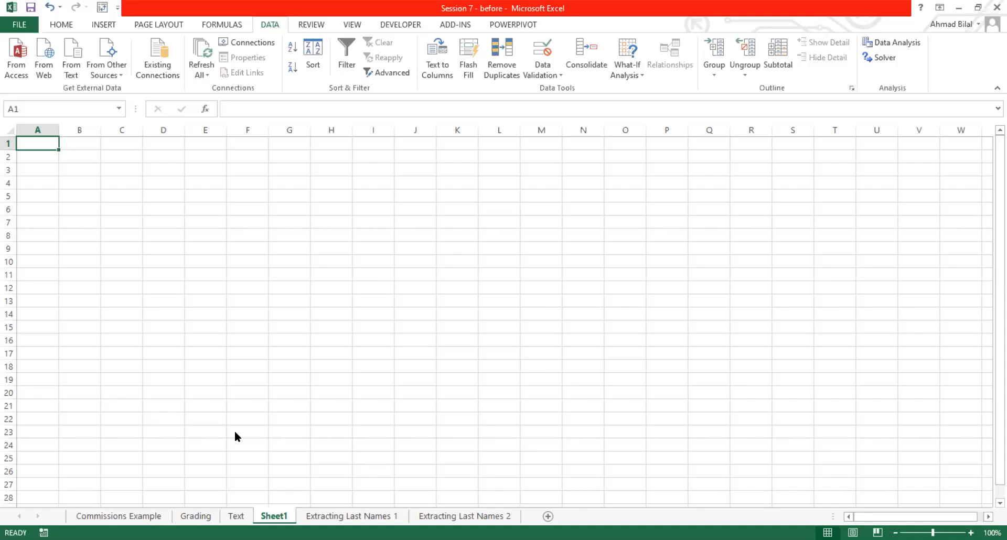
right_click(272, 514)
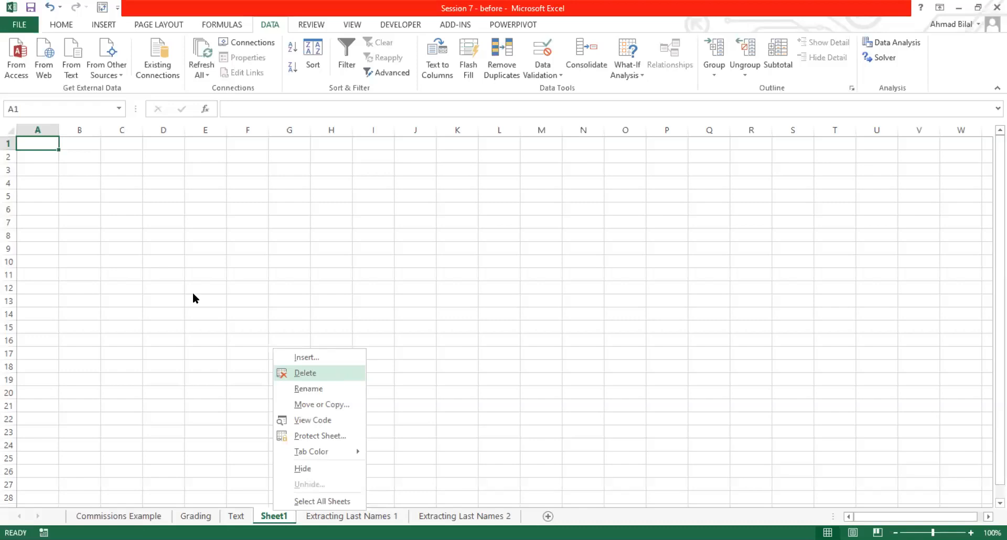
click(481, 154)
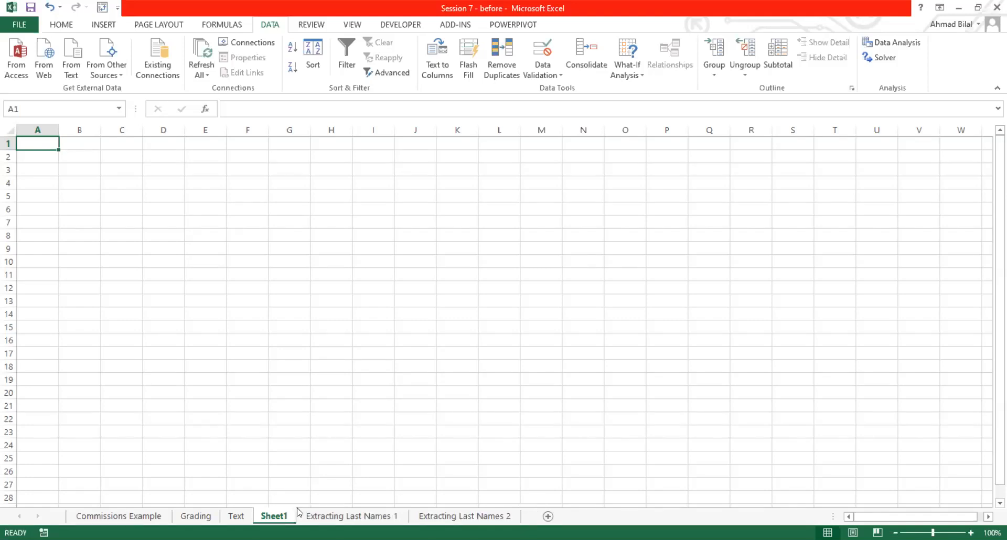
right_click(277, 517)
click(330, 377)
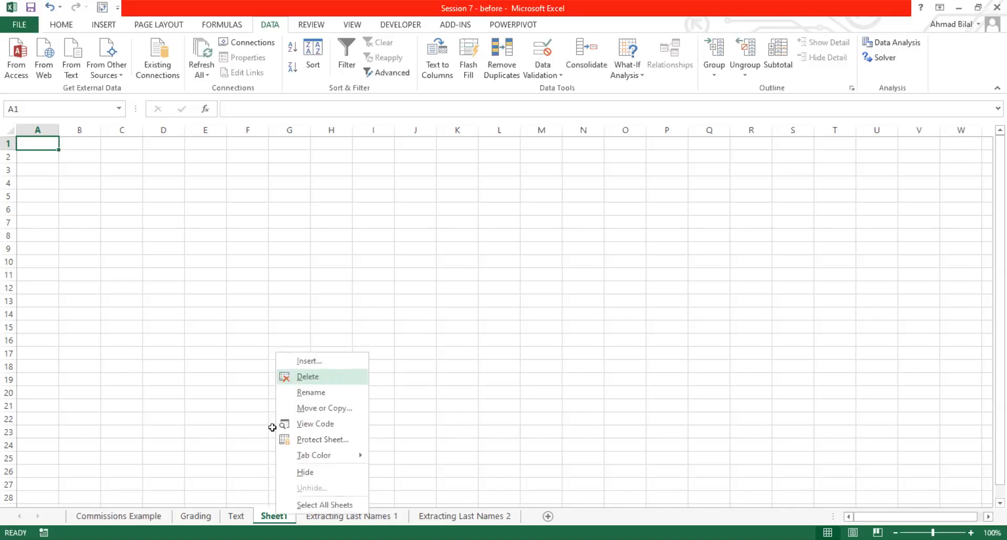
Copy the whole Student ID column, including its header, from A1:A51 on the Grading sheet
click(152, 515)
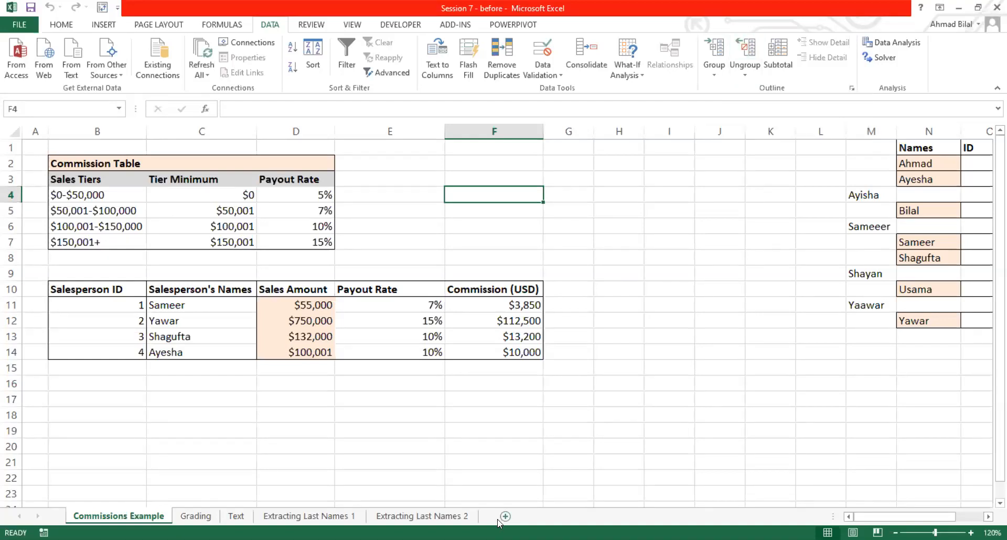
click(205, 517)
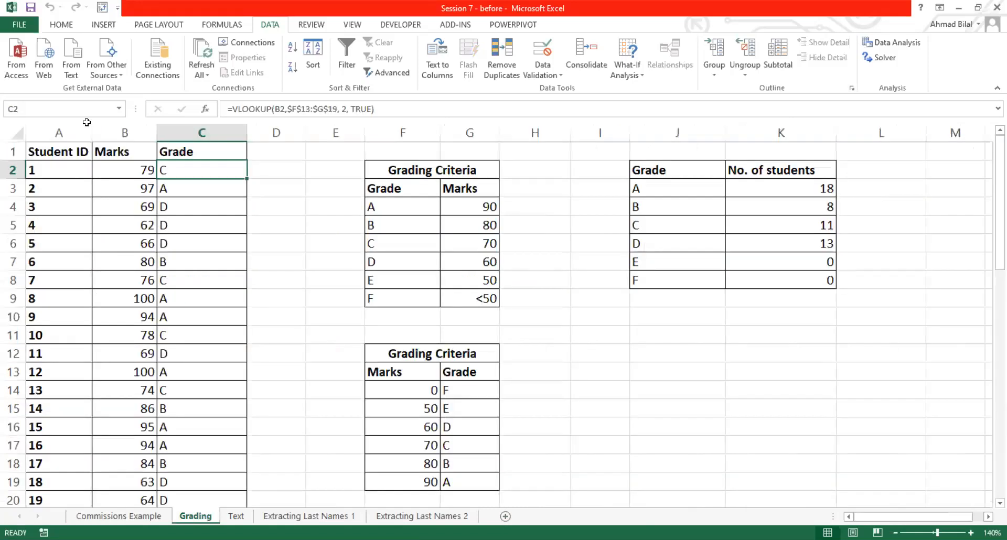
click(76, 166)
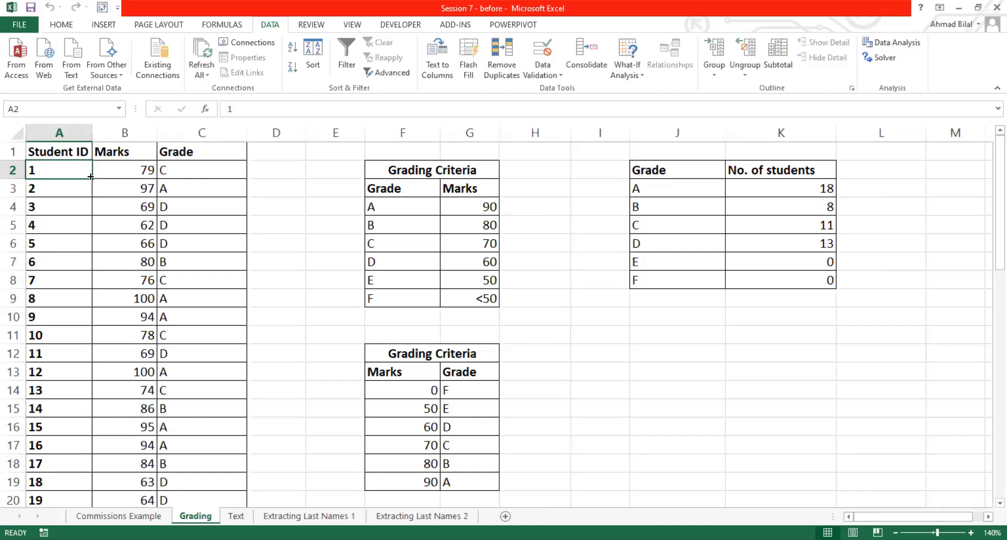
key(Up)
key(Right)
key(Left)
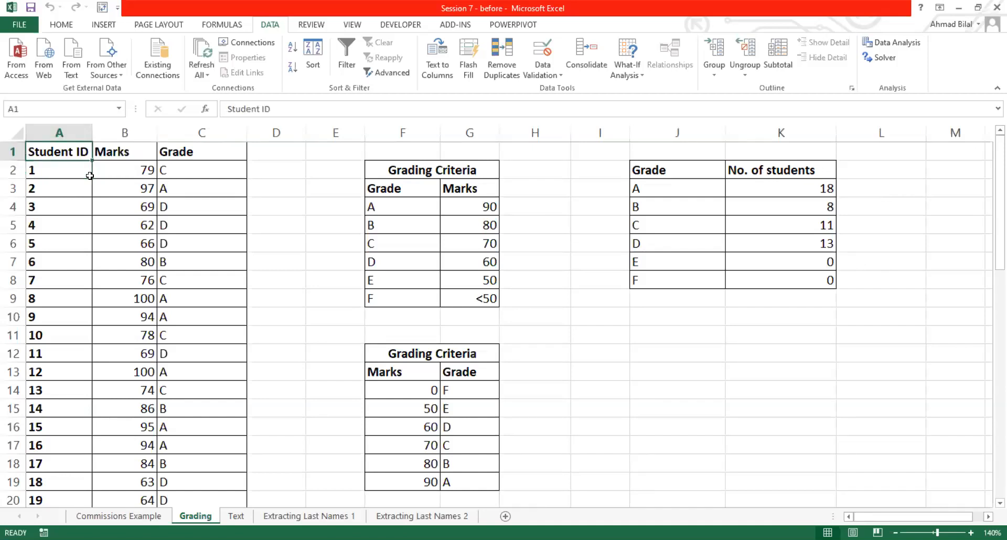
key(ctrl+shift+Down)
key(ctrl+c)
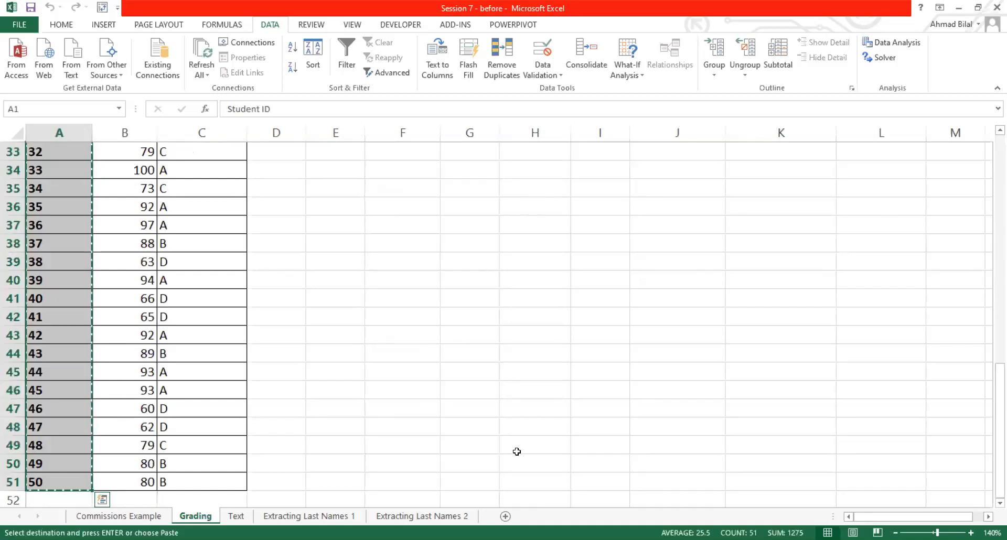
Add a worksheet after the Grading sheet and paste the copied Student ID column starting at A1
click(505, 516)
key(ctrl+v)
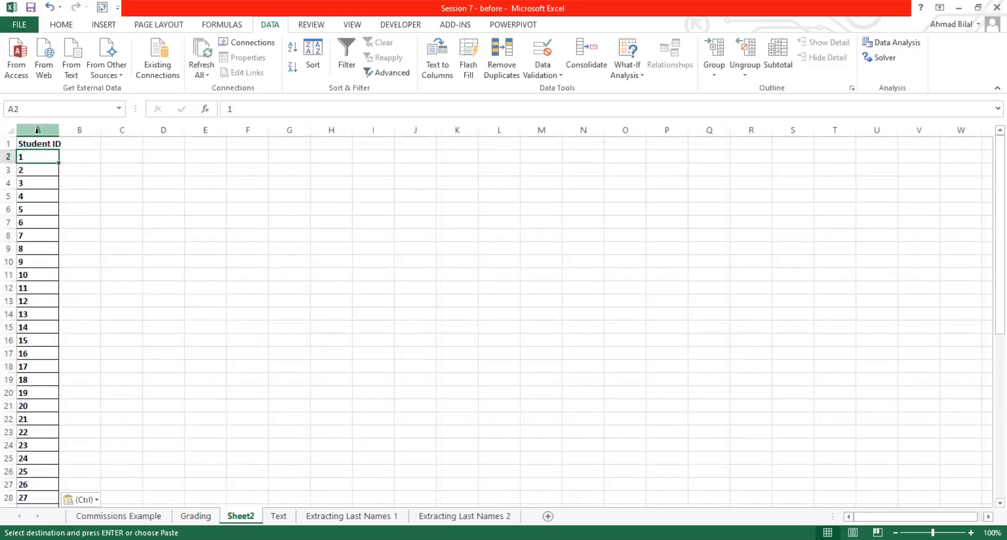
click(76, 186)
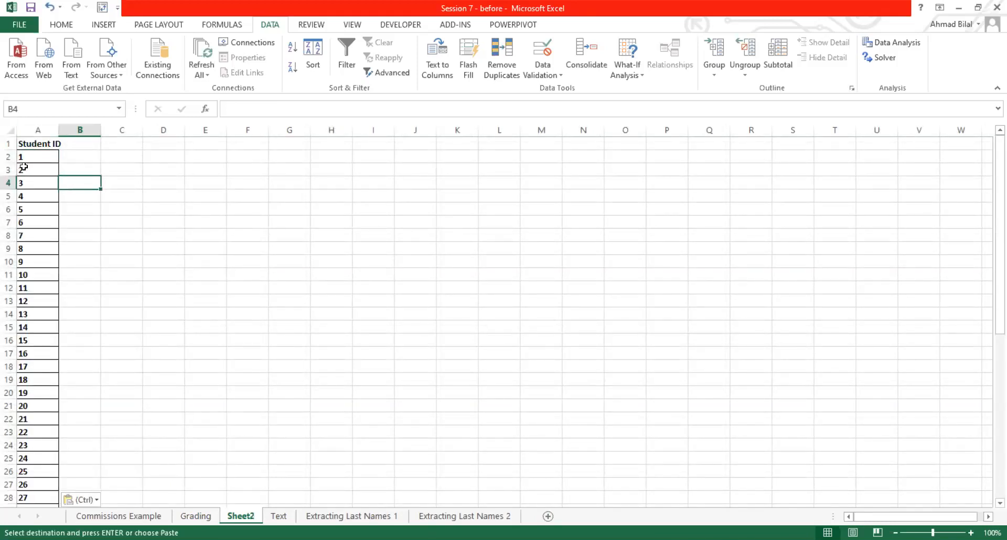
drag(39, 152, 42, 389)
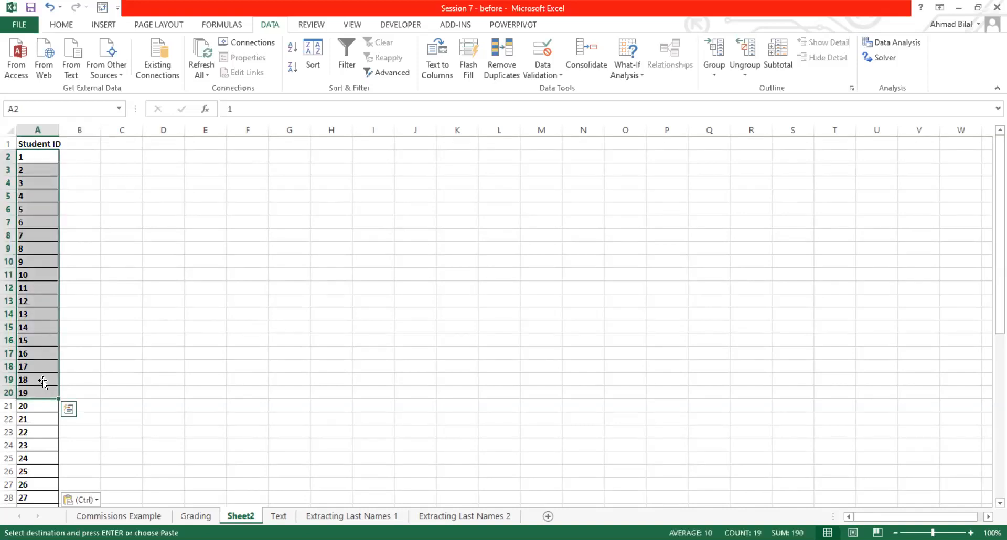
key(Up)
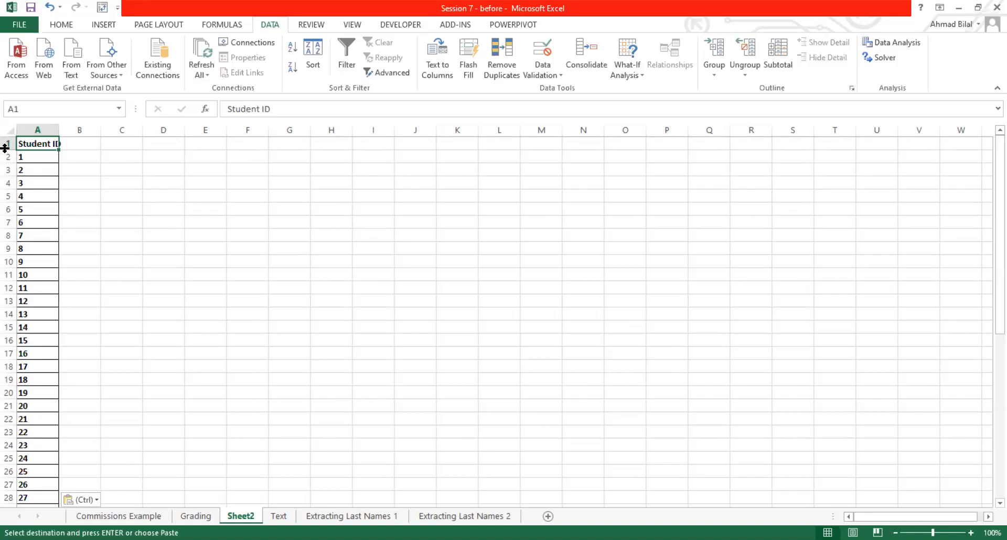
Clear the pasted contents of column A and re-enter the header Student ID in A1
key(ctrl+a)
key(Delete)
click(57, 75)
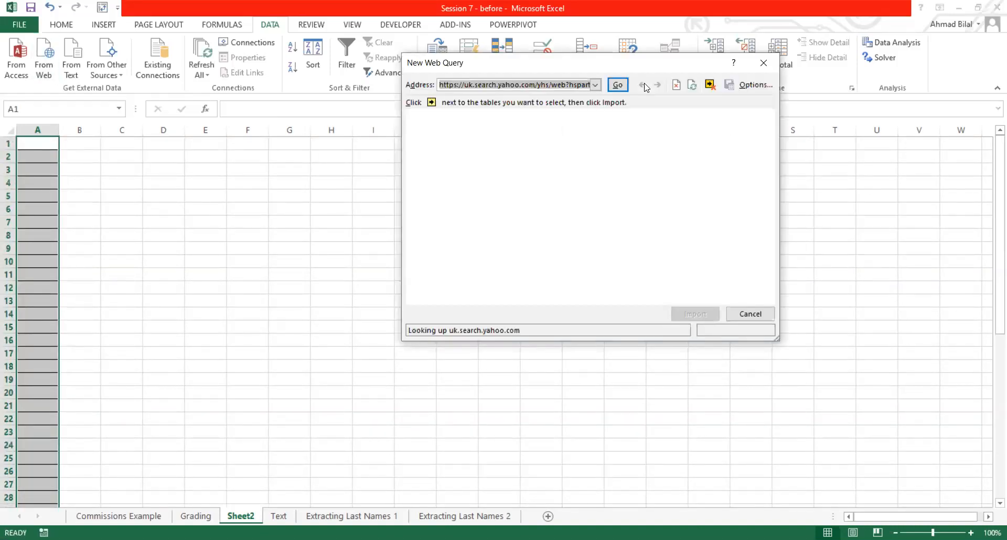
key(Escape)
click(43, 138)
text(Student ID)
key(Return)
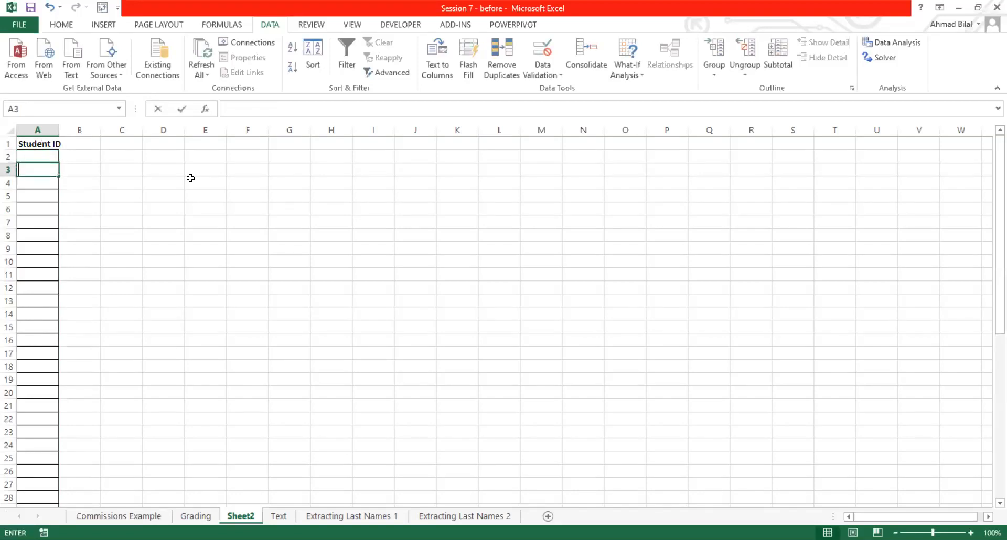
Enter the student IDs 3, 7, 13, 34 and 50 in cells A2 to A6
text(3)
key(Return)
text(7)
key(Return)
text(13)
key(Return)
text(34)
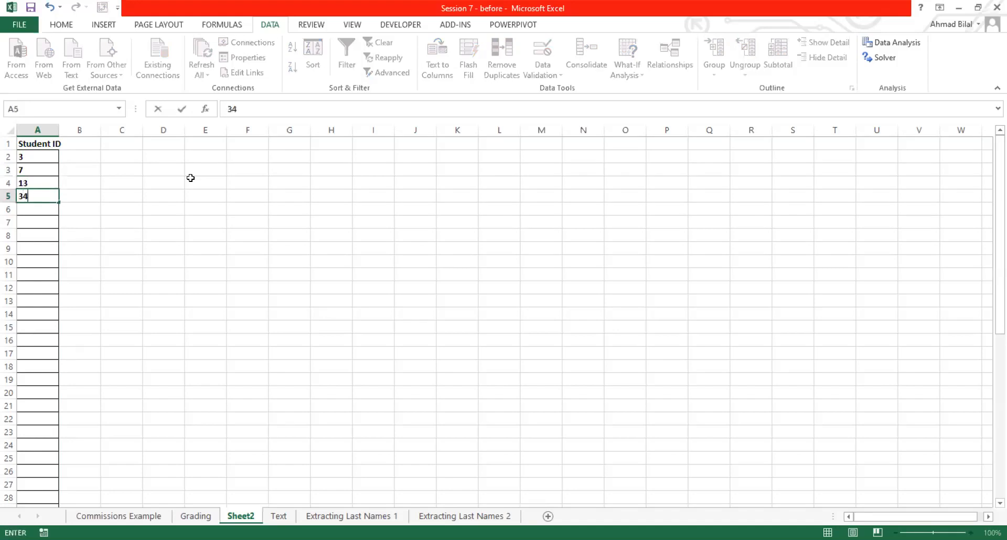
key(Return)
text(50)
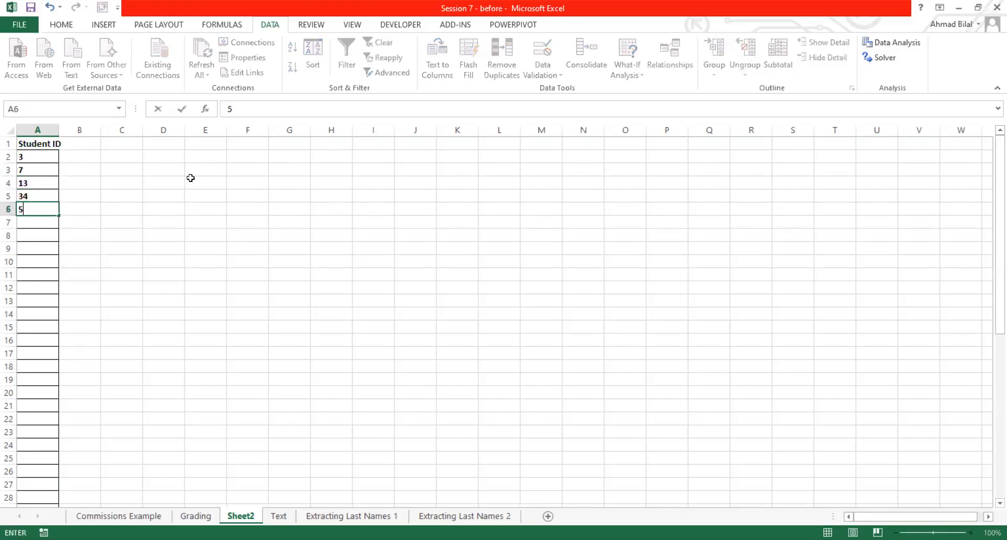
key(Return)
Enter the header Grade in B1 and widen columns A and B
key(Right)
key(Up)
key(Up)
key(Up)
key(Up)
key(Up)
key(Up)
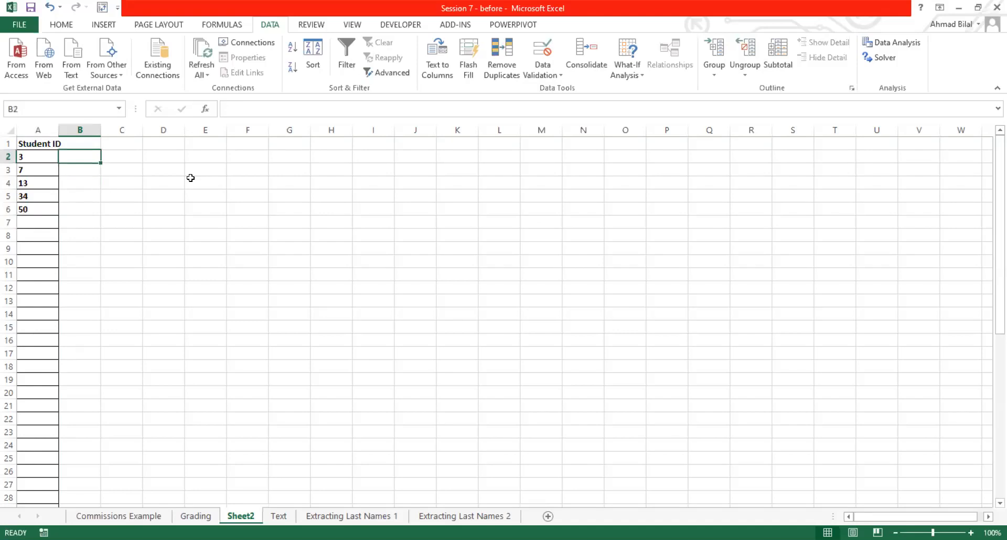
text(Gr)
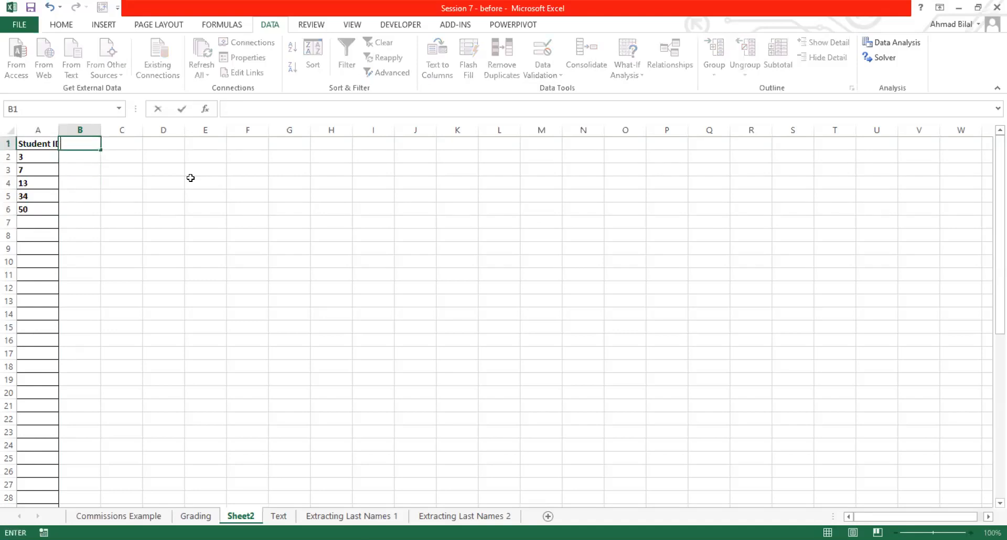
text(ad)
key(BackSpace)
key(BackSpace)
text(rade)
key(Return)
key(Up)
key(Left)
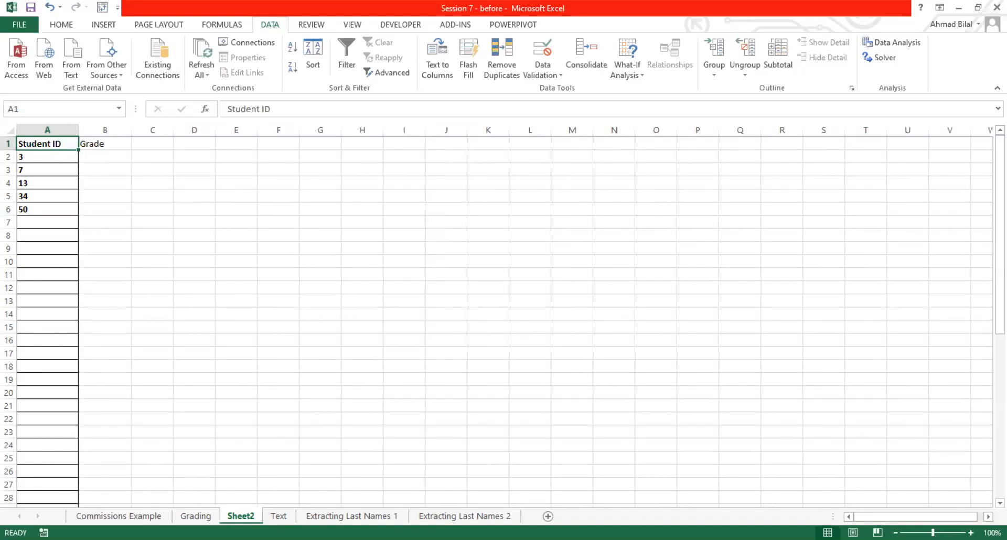
Make the Grade header in B1 bold
click(971, 533)
scroll(396, 317, up, 2)
click(270, 211)
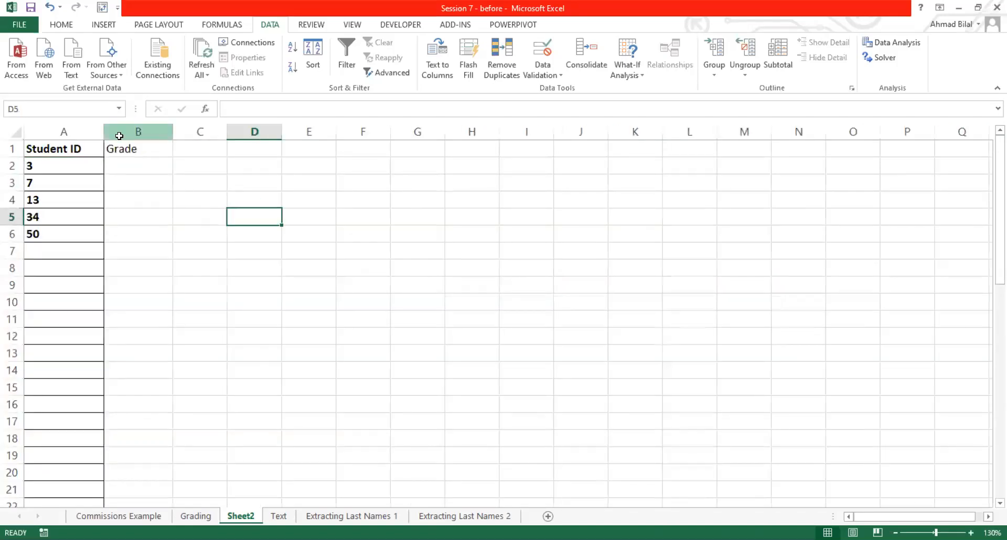
click(76, 249)
click(150, 257)
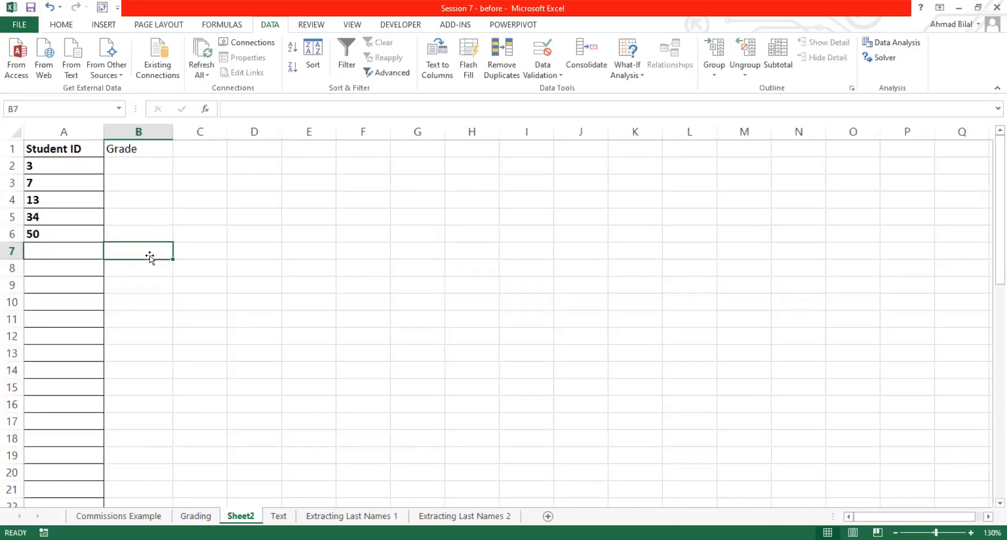
click(83, 165)
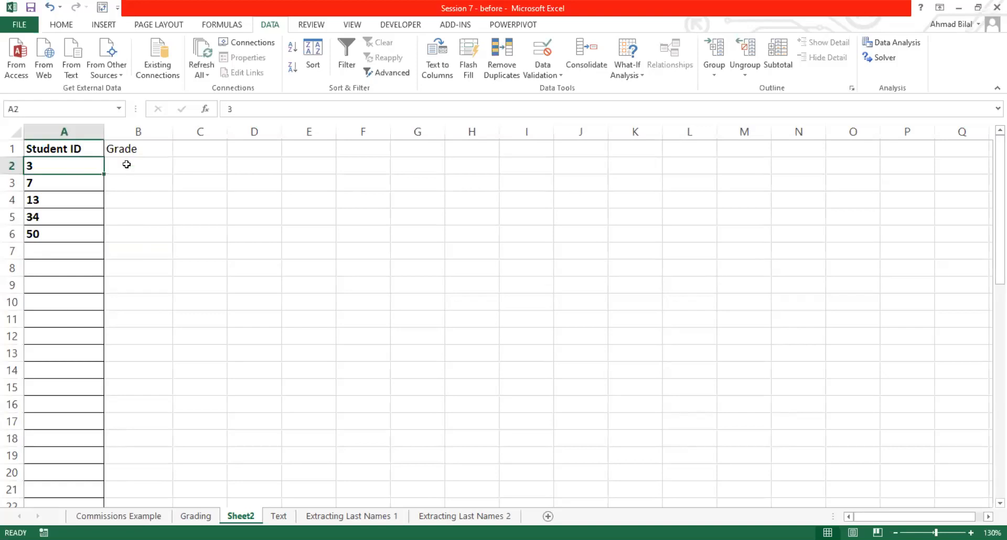
click(144, 164)
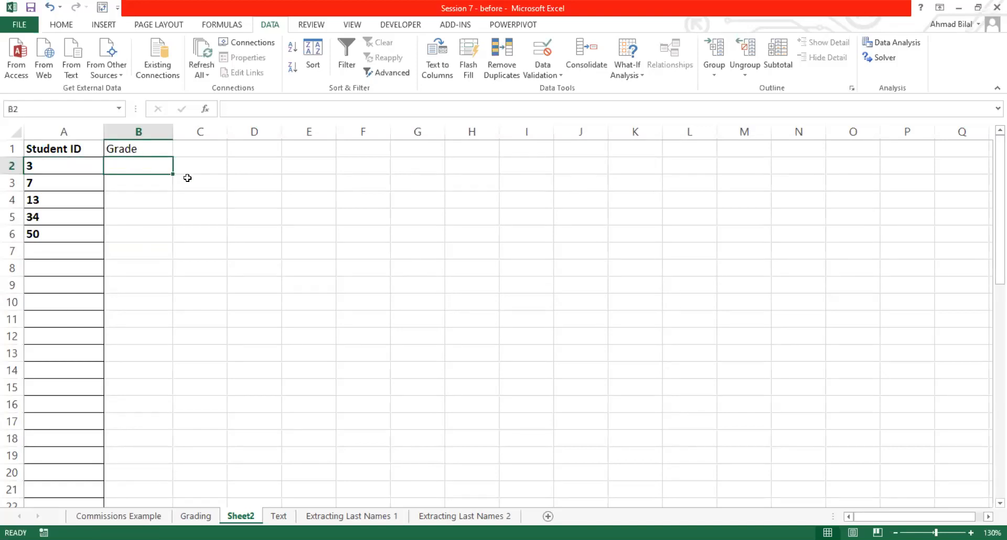
click(158, 150)
key(ctrl+b)
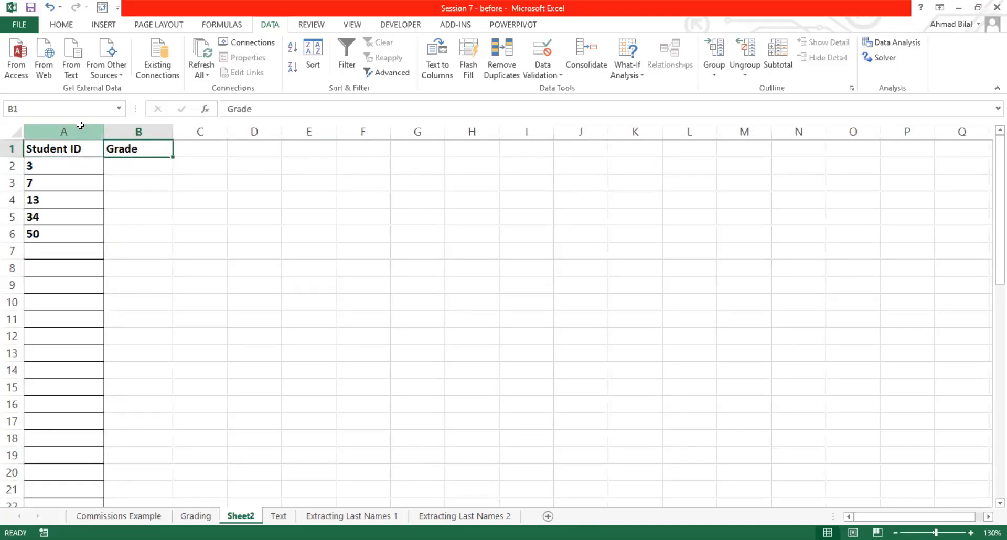
Start a VLOOKUP formula in B2 with the student ID in A2 as the lookup value
click(161, 163)
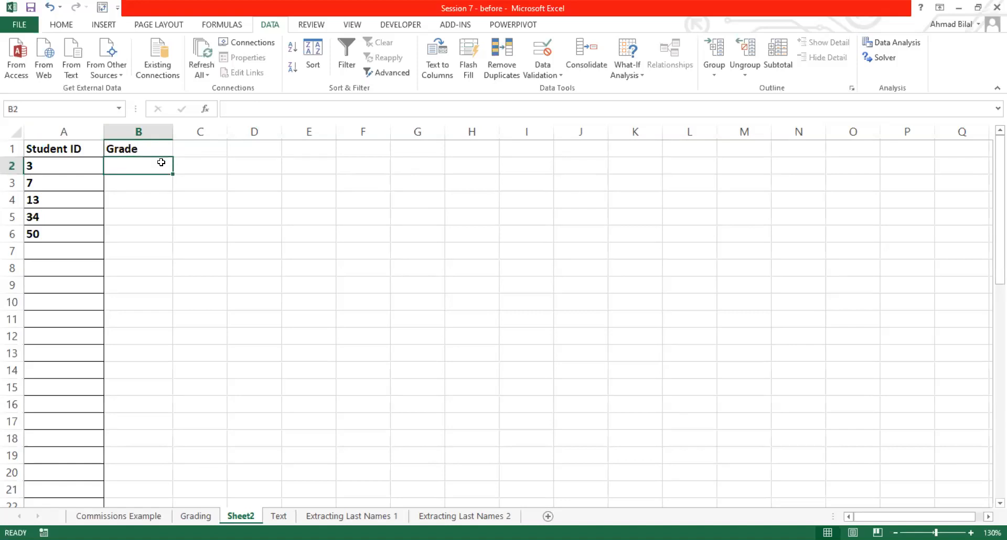
text(=)
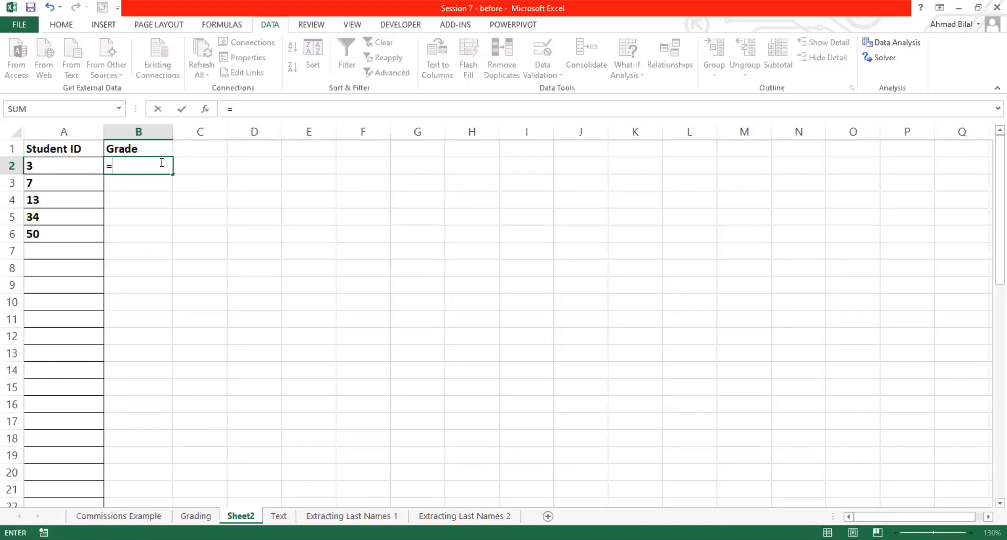
text(VLOOKUP()
click(49, 168)
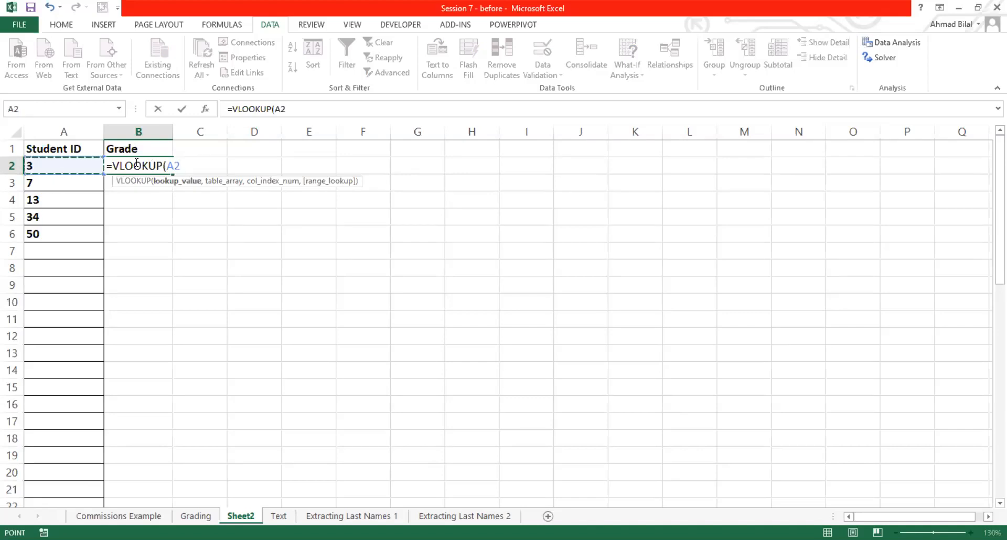
text(,)
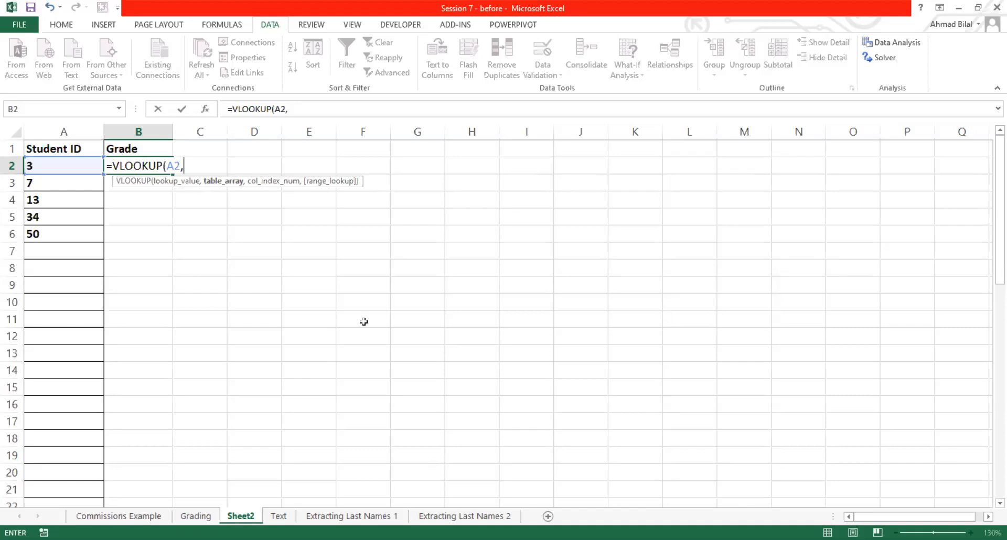
Set the VLOOKUP table array to A1:C51 on the Grading sheet and make it the absolute reference $A$1:$C$51
click(197, 517)
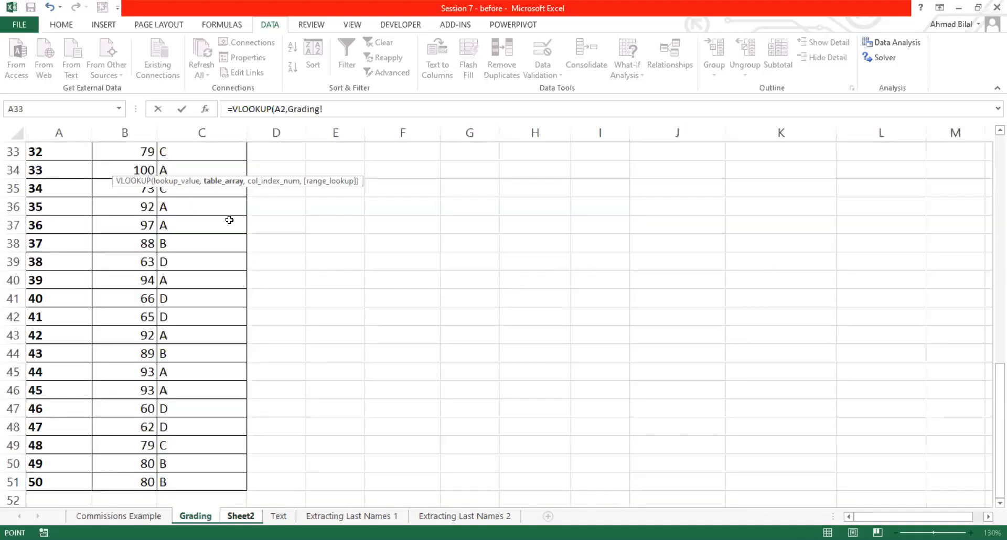
scroll(229, 260, up, 11)
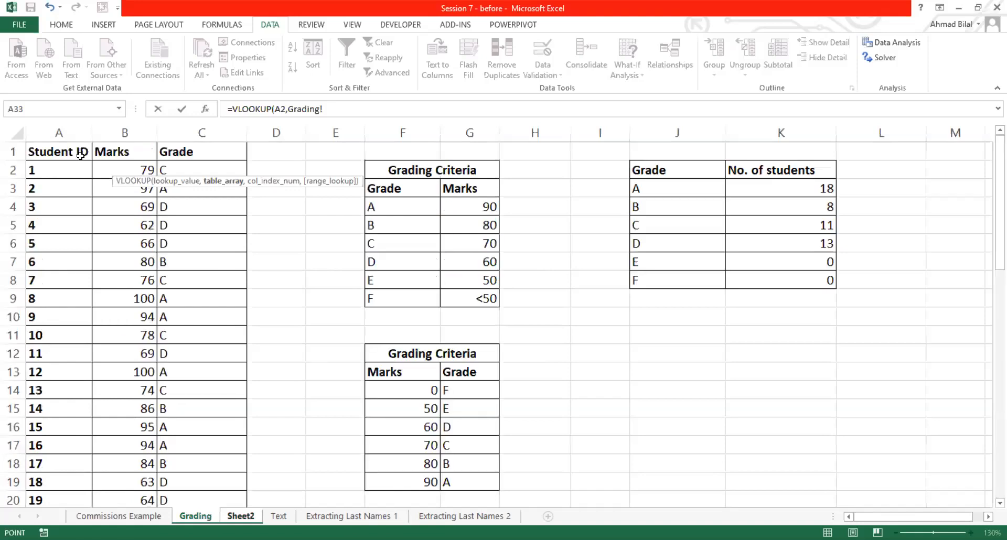
click(77, 151)
key(ctrl+shift+Down)
key(ctrl+shift+Right)
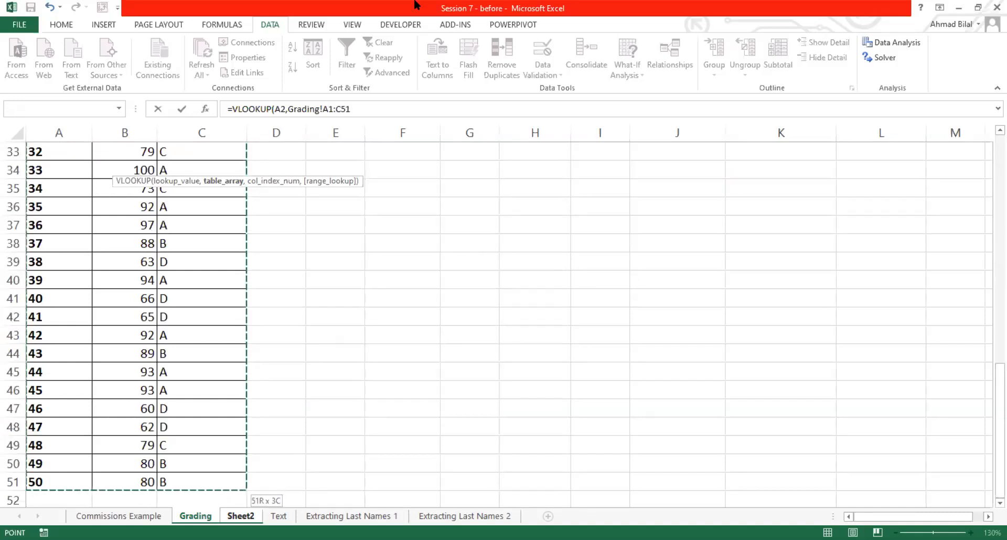
key(ctrl+BackSpace)
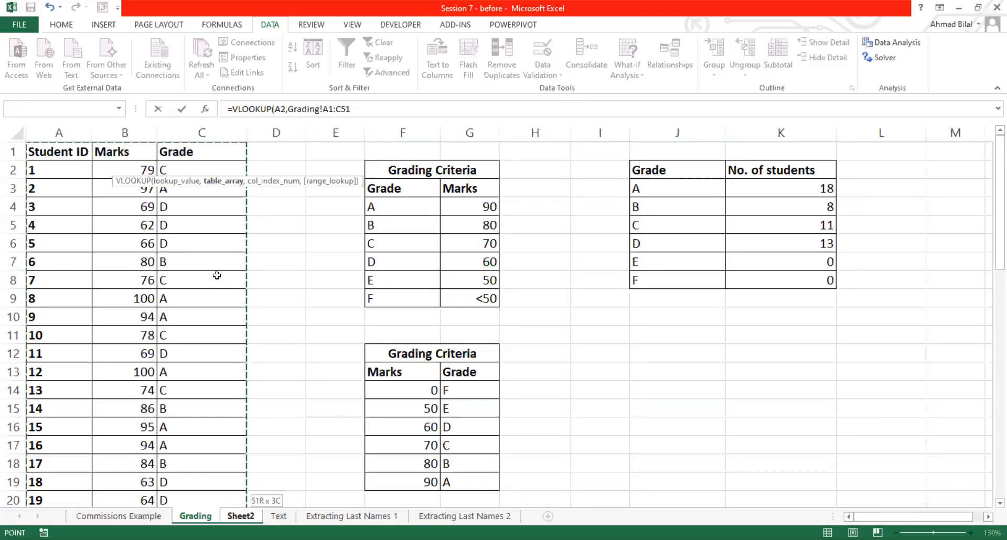
key(F4)
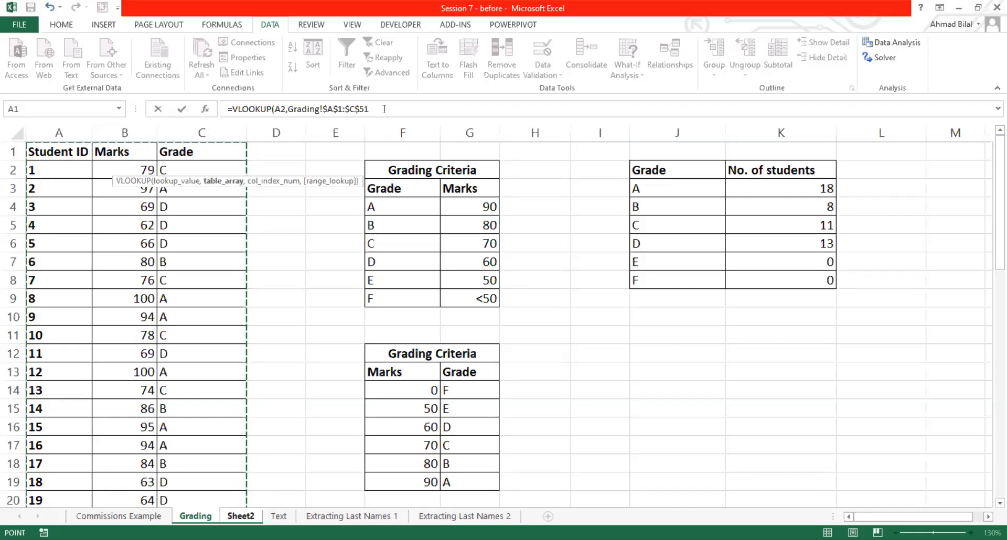
Complete the VLOOKUP formula with column index 3 and an exact match, FALSE
text(, 3)
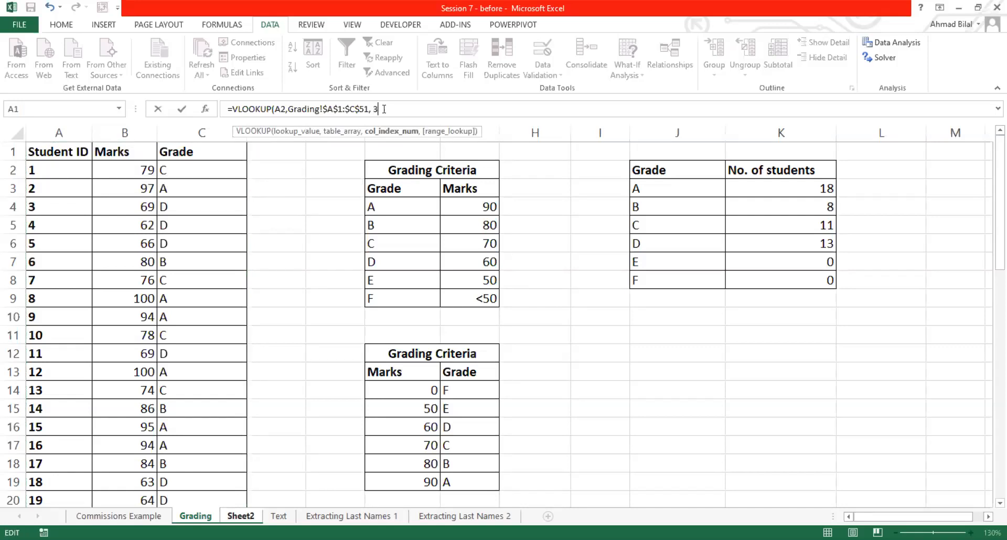
text(, FALSE))
key(Return)
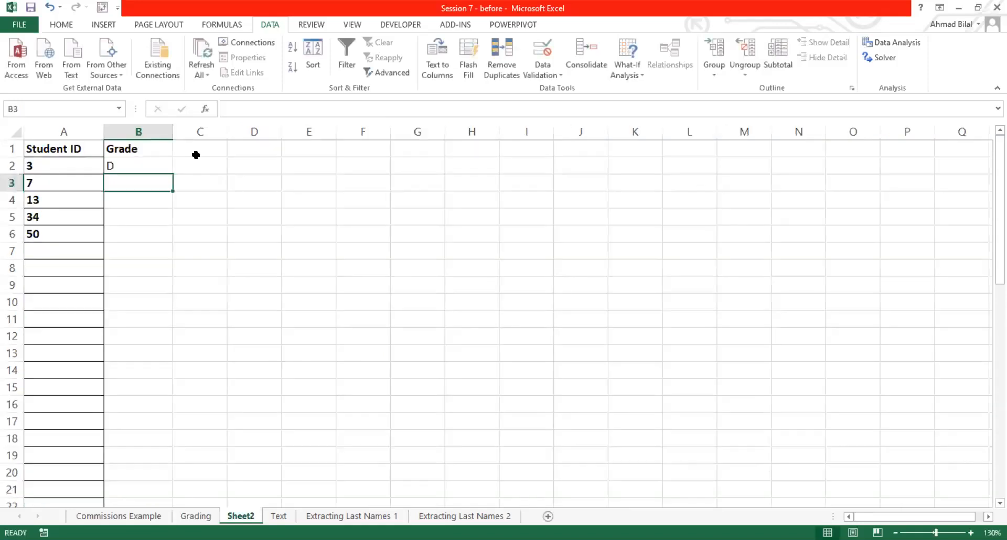
Fill the VLOOKUP formula from B2 down to B6 for the remaining student IDs
click(167, 165)
drag(173, 174, 174, 242)
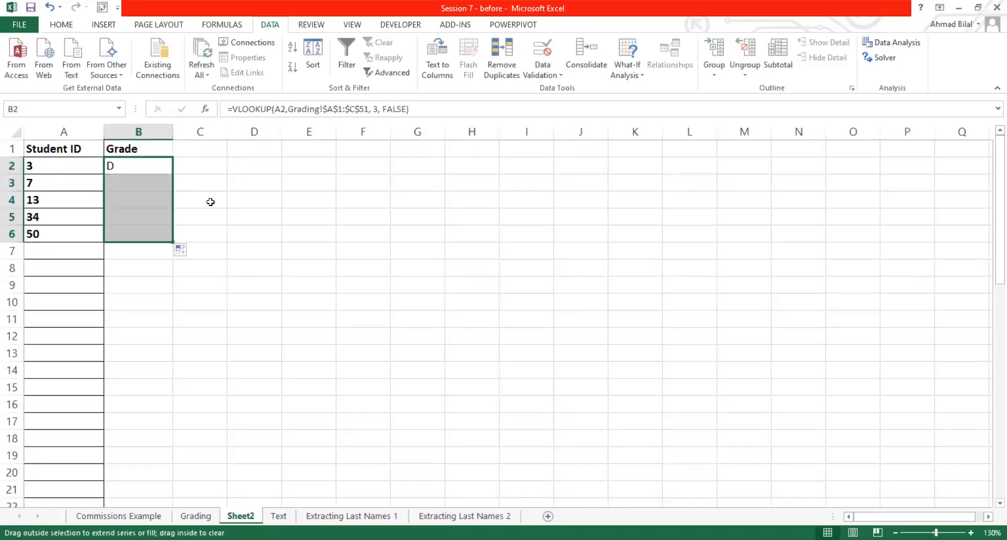
click(210, 202)
click(165, 167)
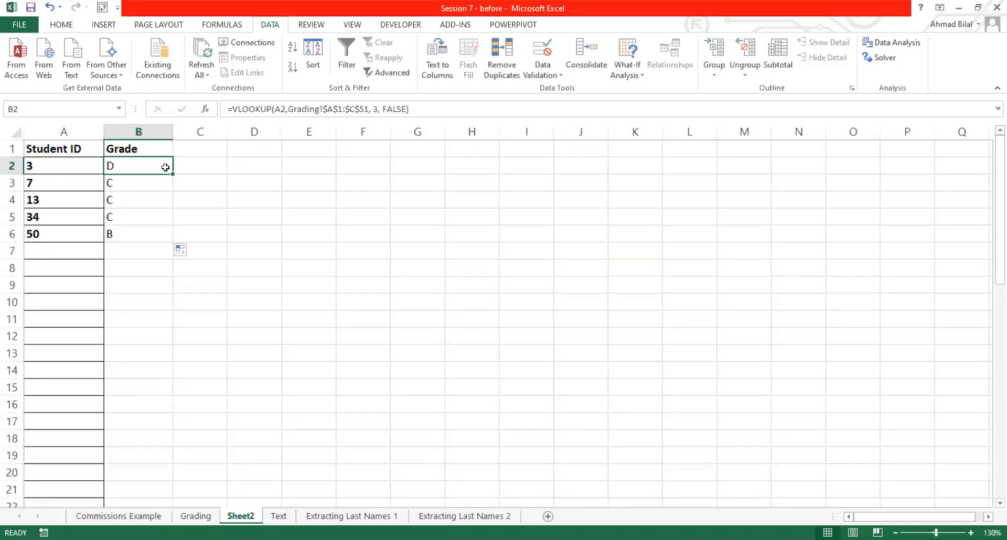